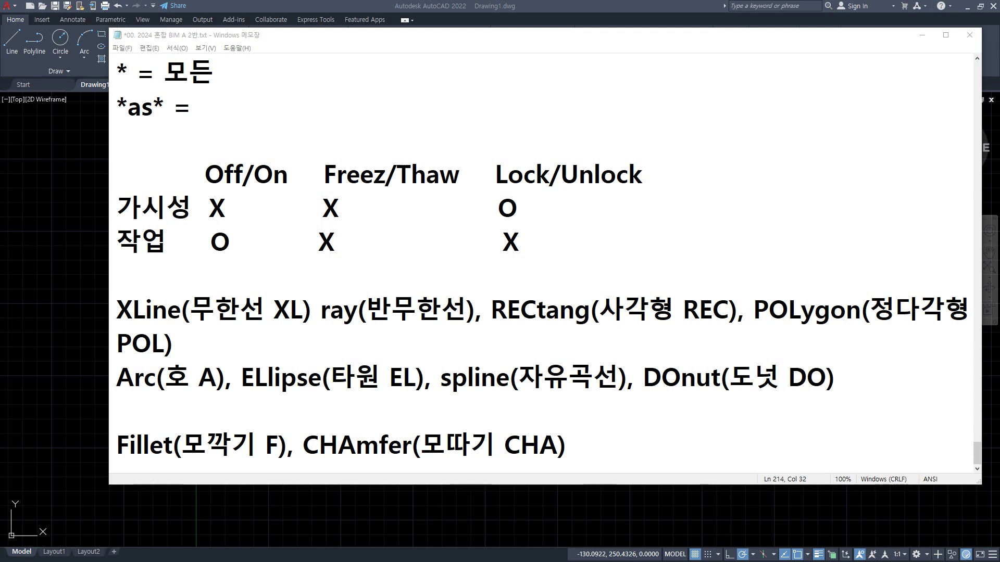
click(73, 73)
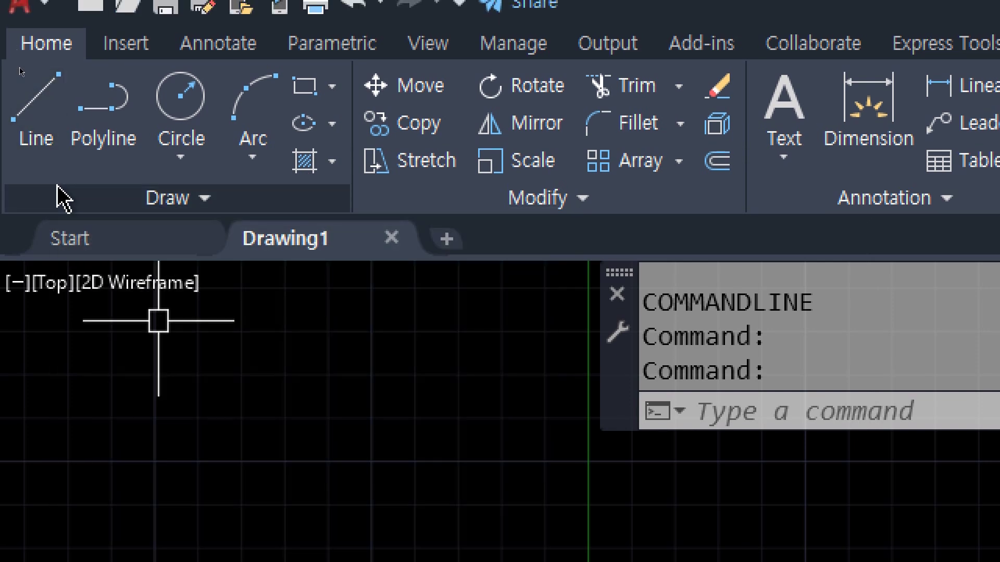
click(53, 191)
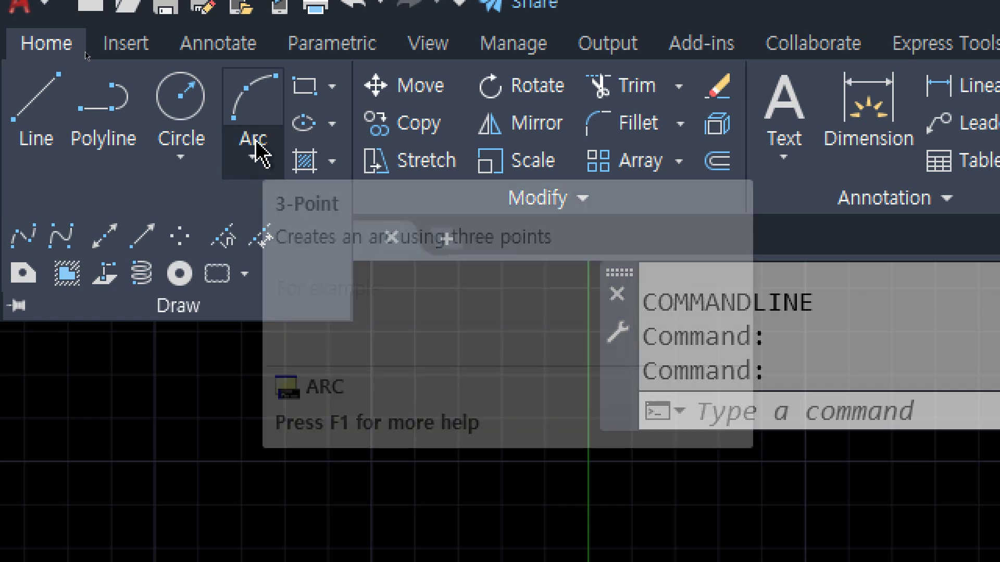
key(Escape)
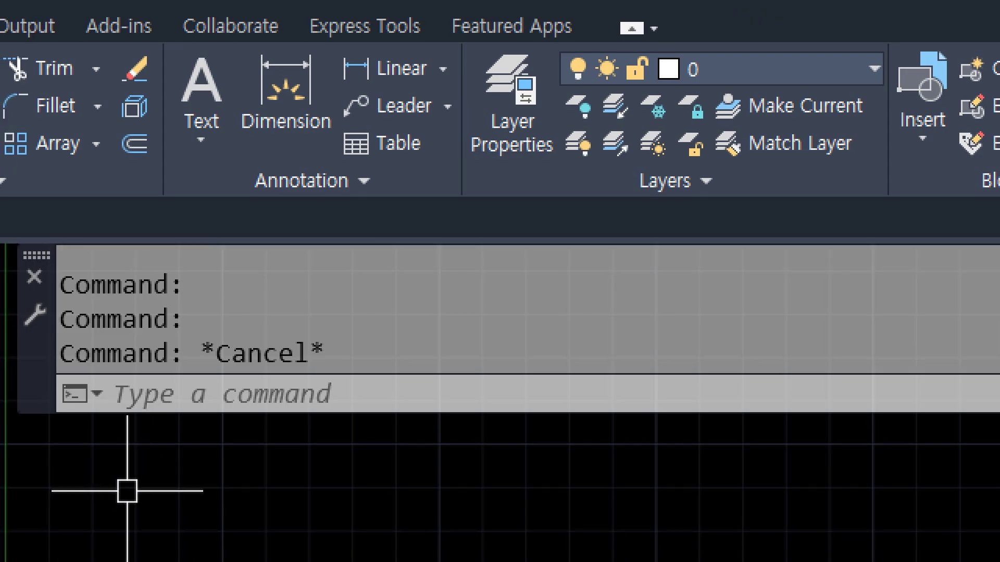
key(alt)
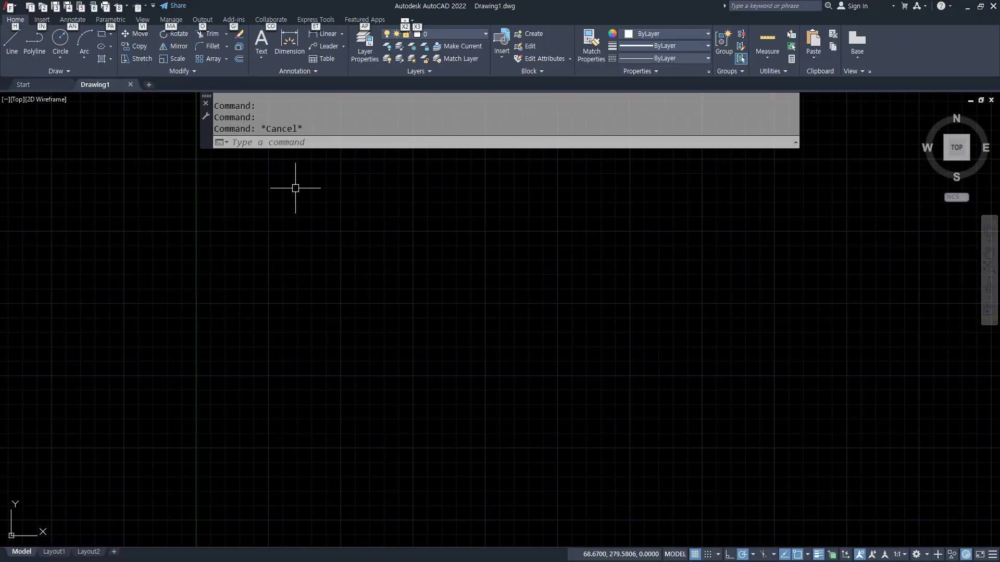
key(Escape)
key(Escape)
- Draw six construction lines fanning out through one common point, including a horizontal, a vertical and several inclined ones
text(xl)
key(Return)
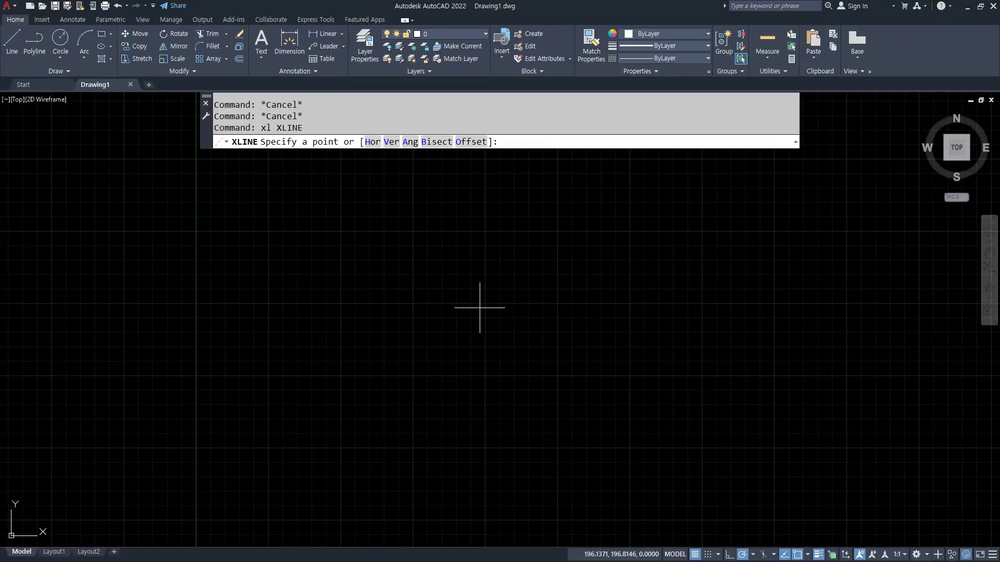
click(484, 312)
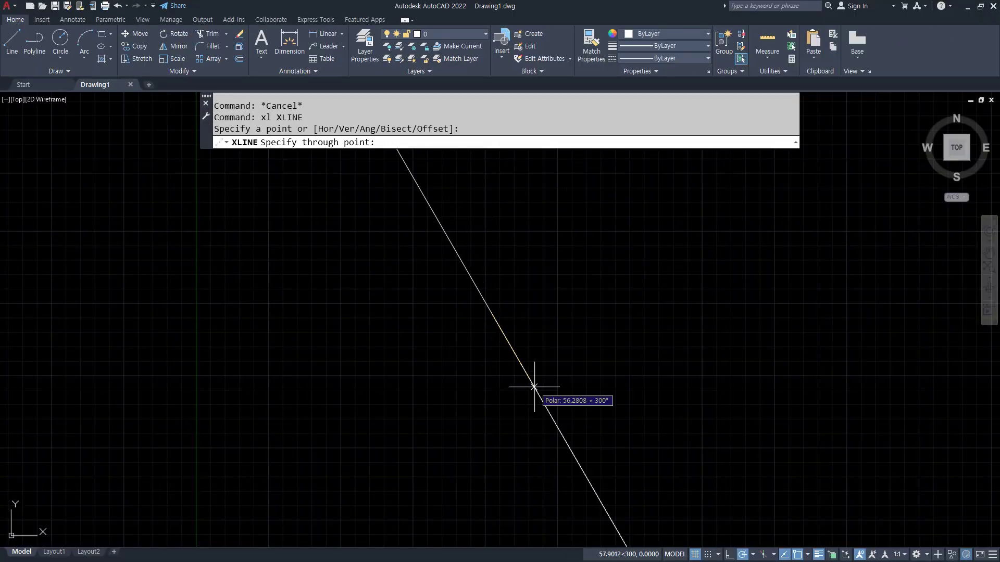
click(591, 315)
click(587, 259)
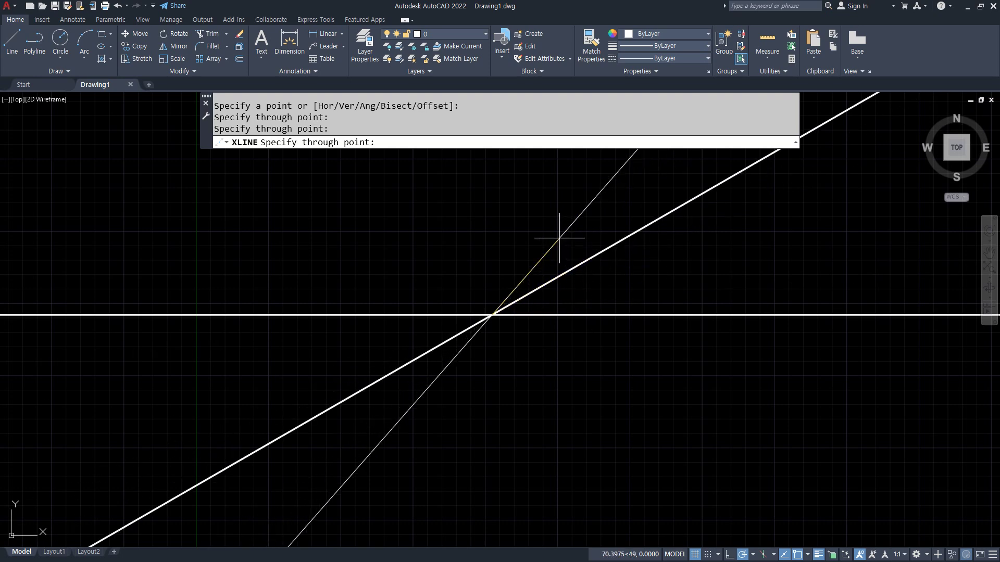
click(537, 234)
click(492, 234)
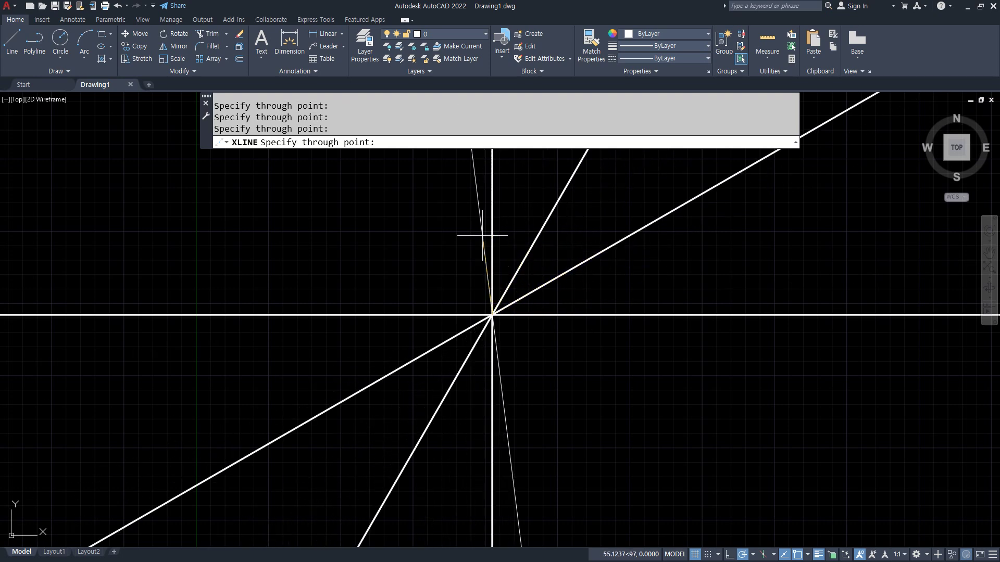
click(460, 260)
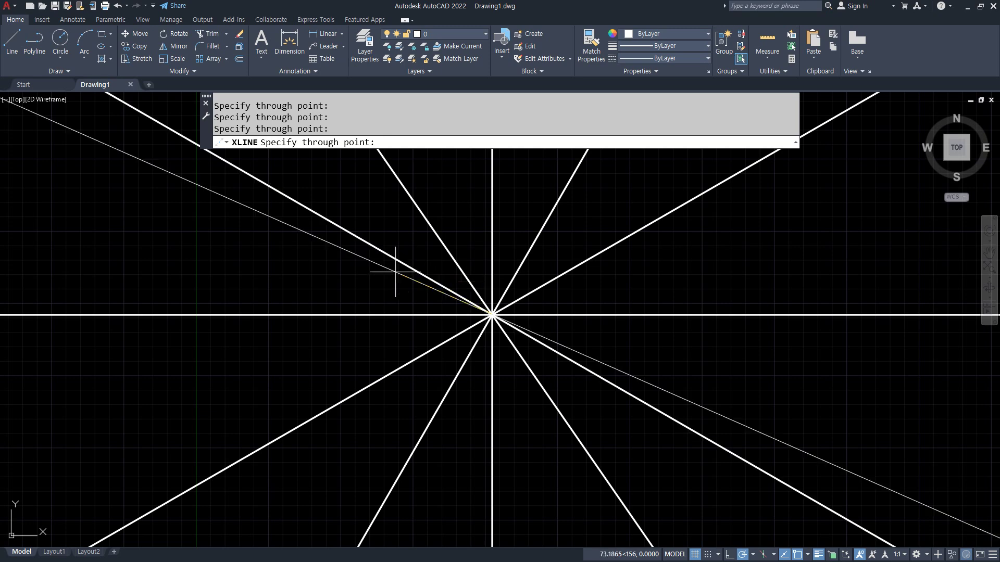
click(398, 276)
key(Return)
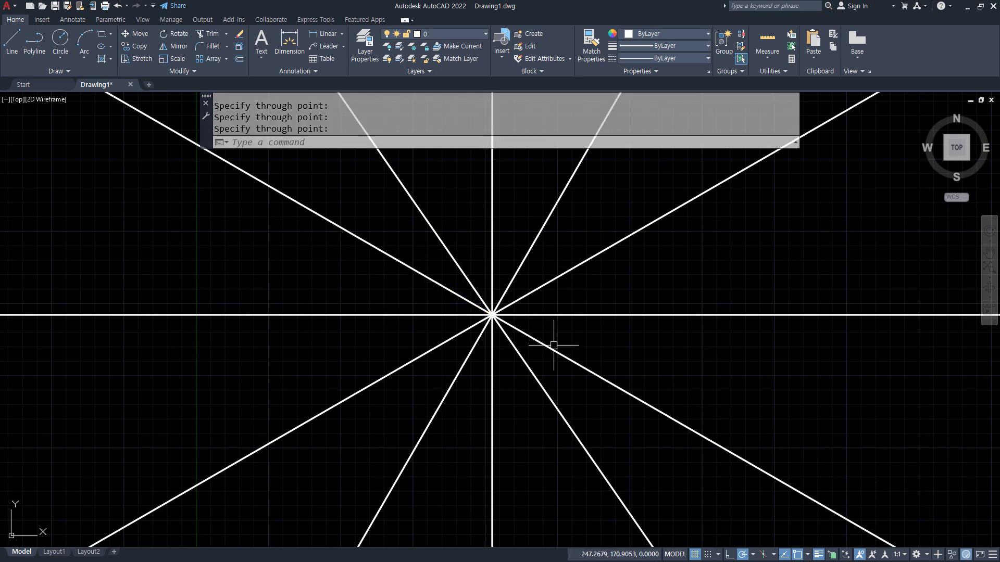
- Select all six intersecting construction lines with a crossing window and erase them
click(594, 399)
click(391, 230)
text(e)
key(Return)
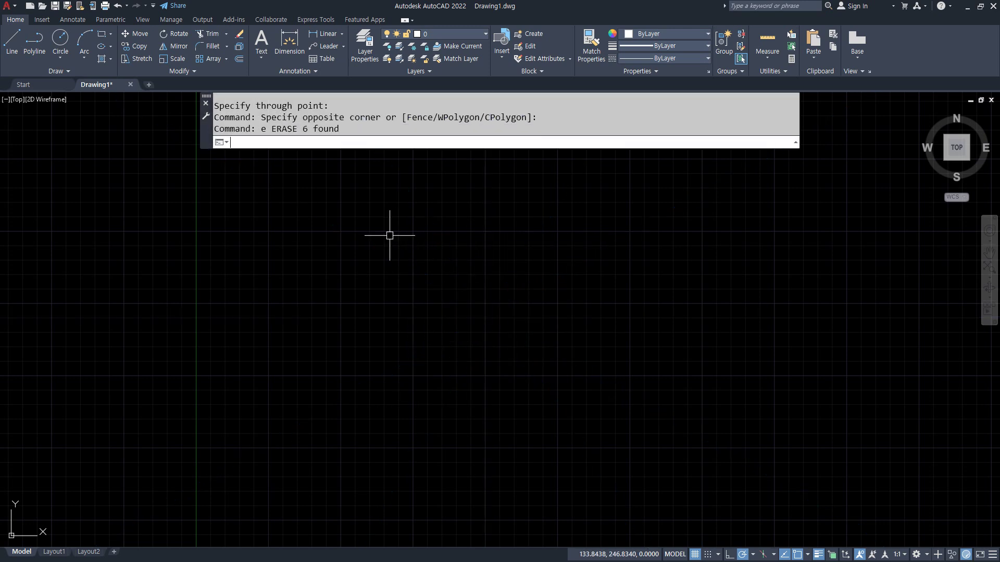
text(X)
key(Return)
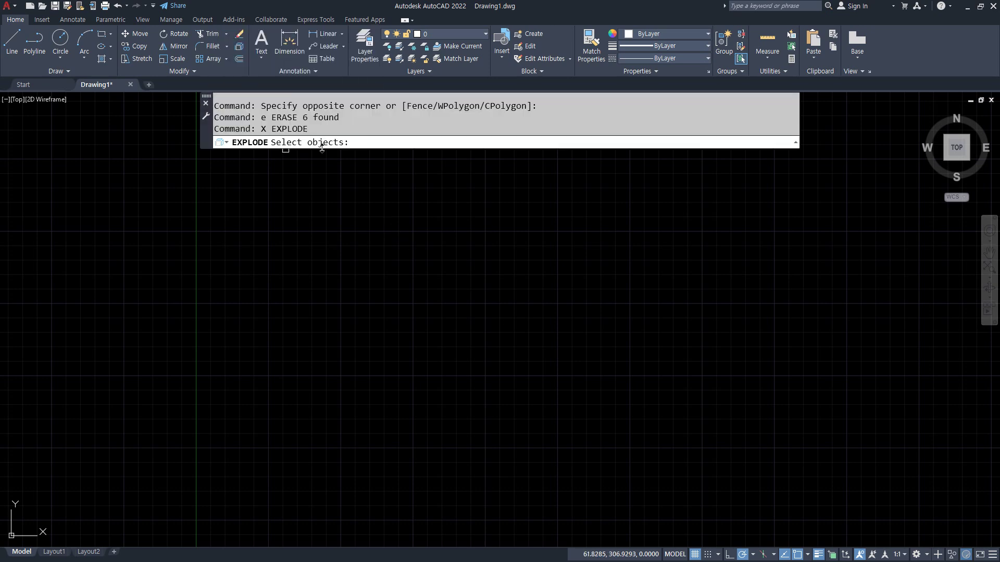
key(Escape)
- Draw six horizontal construction lines at different heights across the drawing area using the XLINE Hor option
text(XL)
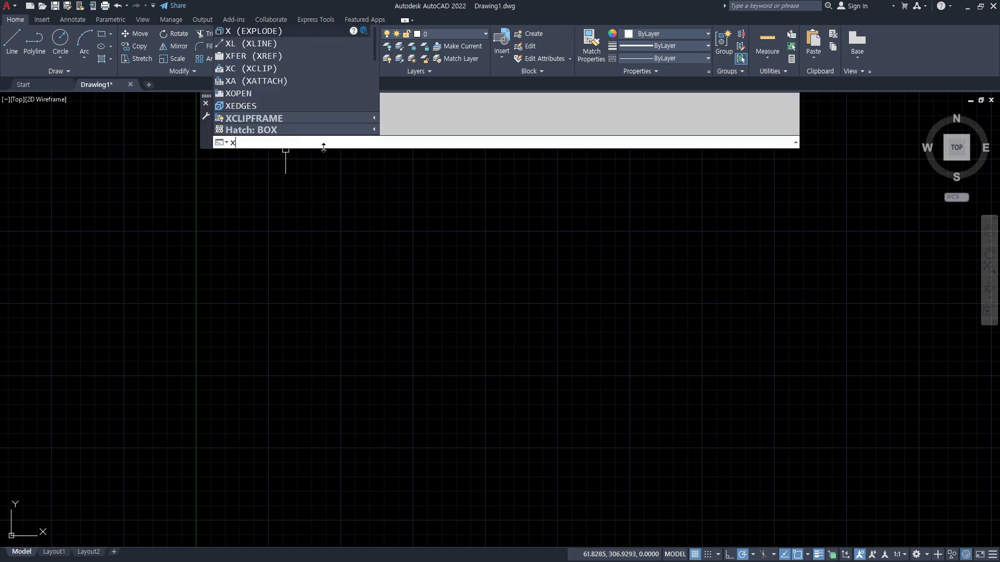
key(Return)
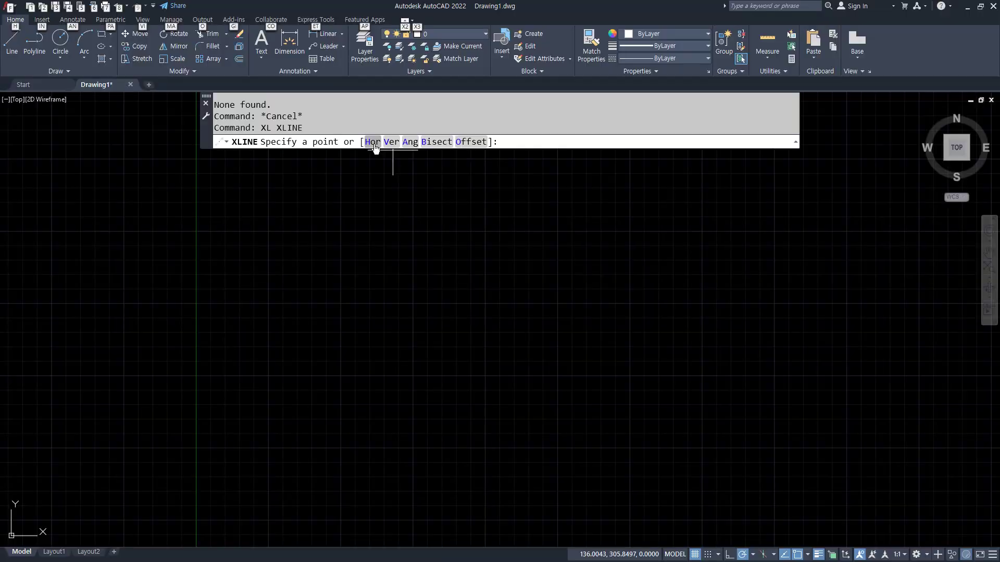
click(375, 146)
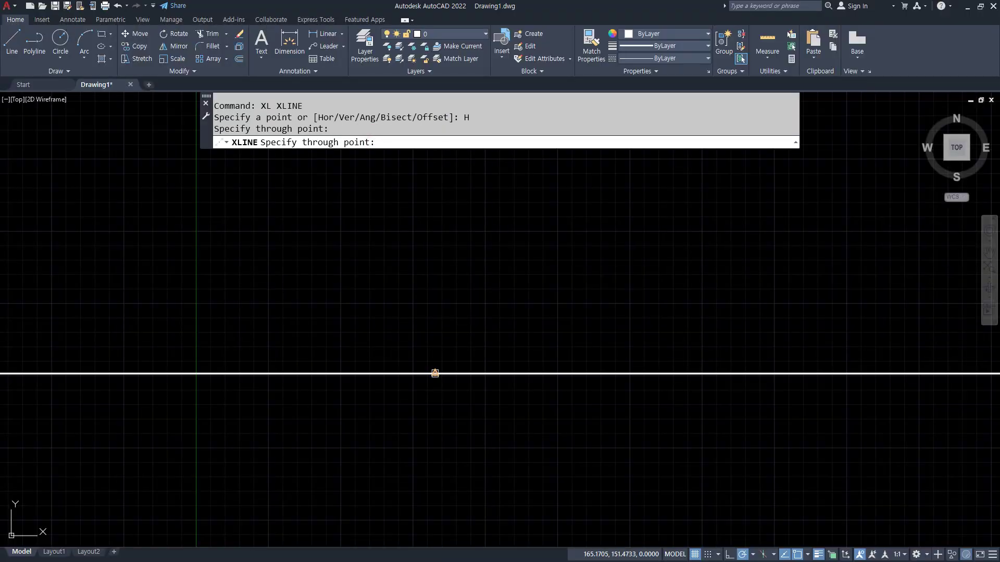
click(439, 330)
click(437, 266)
click(449, 218)
click(458, 301)
click(462, 413)
key(Escape)
- Draw six vertical construction lines side by side across the horizontal ones using the XLINE Ver option
key(Return)
click(388, 141)
click(280, 239)
click(339, 239)
click(439, 241)
click(497, 239)
click(564, 239)
click(640, 243)
key(Escape)
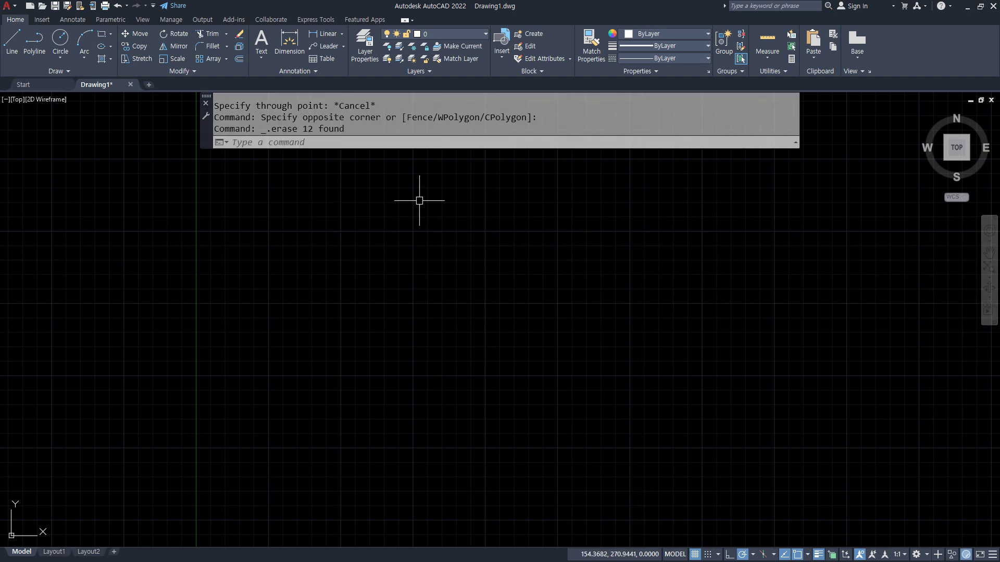
- Draw two horizontal construction lines, one above the other, with the XLINE Hor option
text(xl)
key(Return)
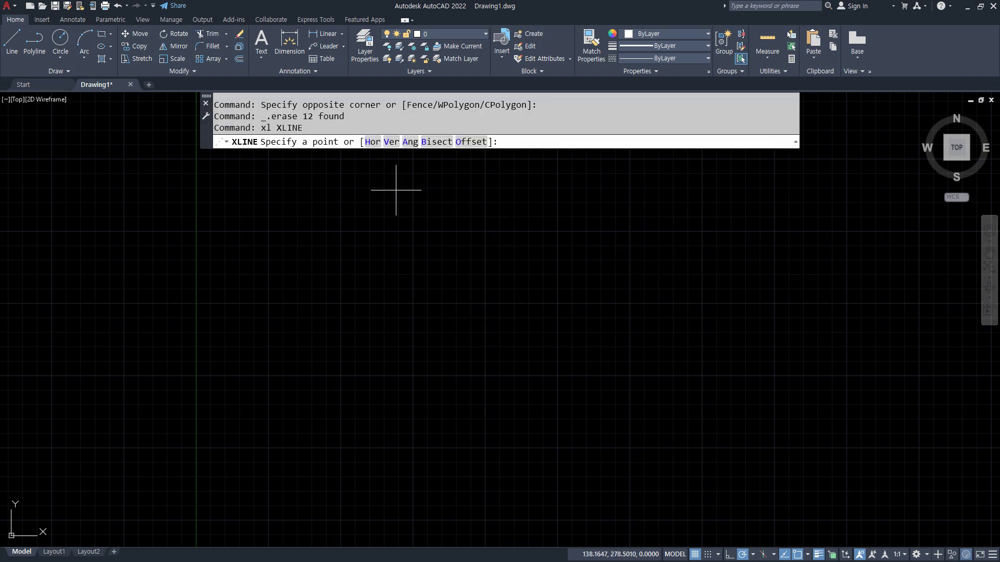
click(373, 142)
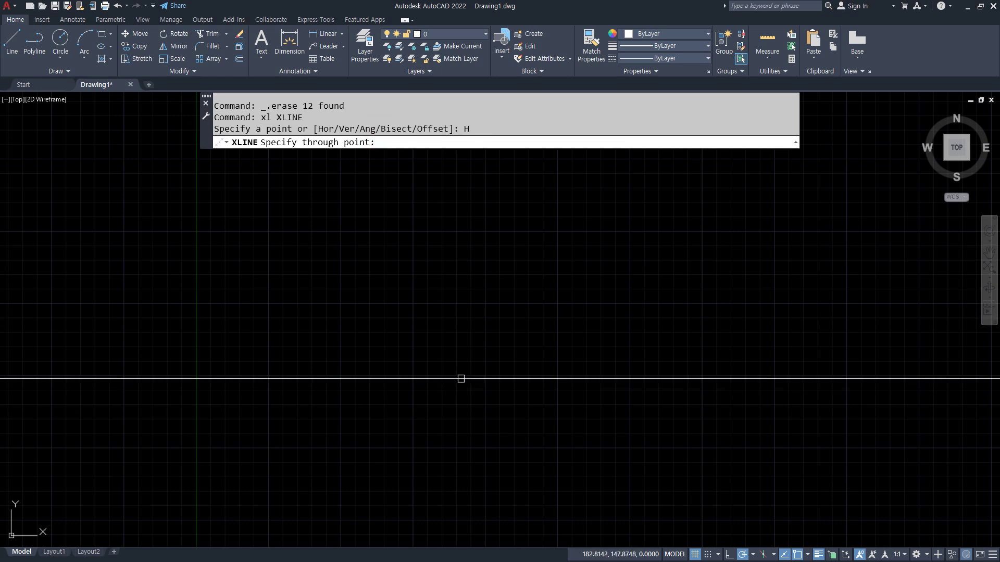
click(487, 351)
click(512, 228)
key(Return)
- Draw three vertical construction lines crossing the two horizontal ones with the XLINE Ver option
key(Return)
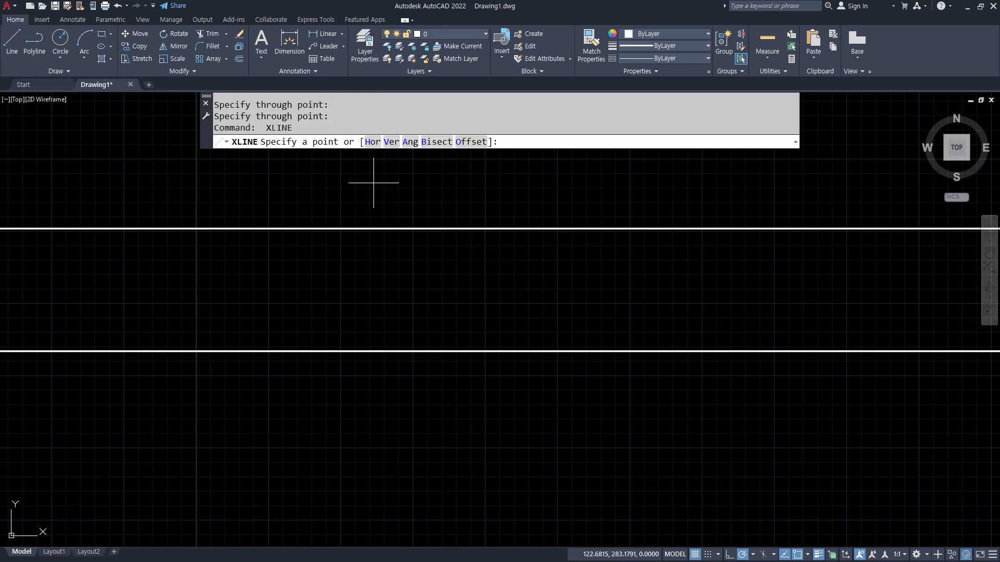
click(392, 142)
click(292, 293)
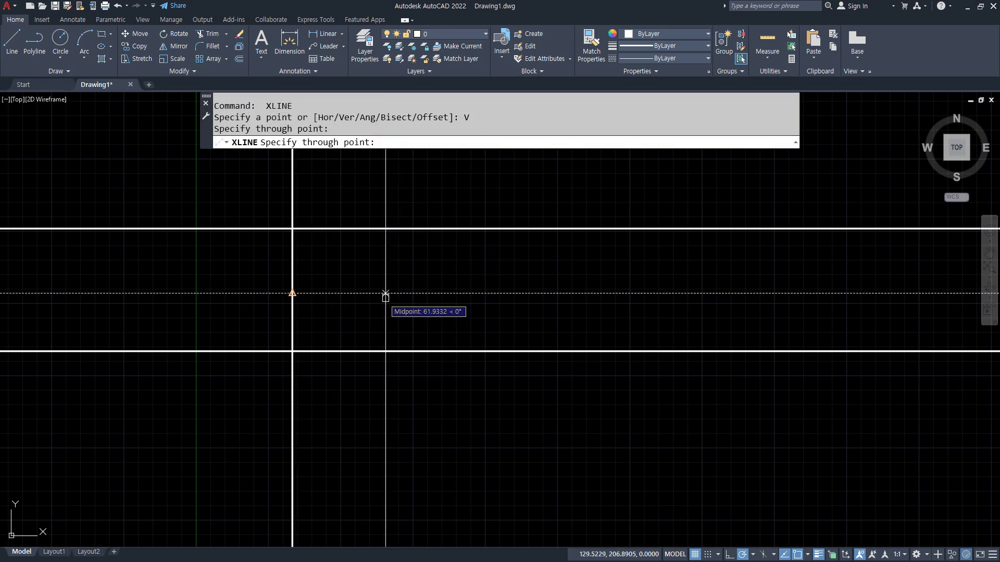
click(396, 292)
click(520, 300)
key(Return)
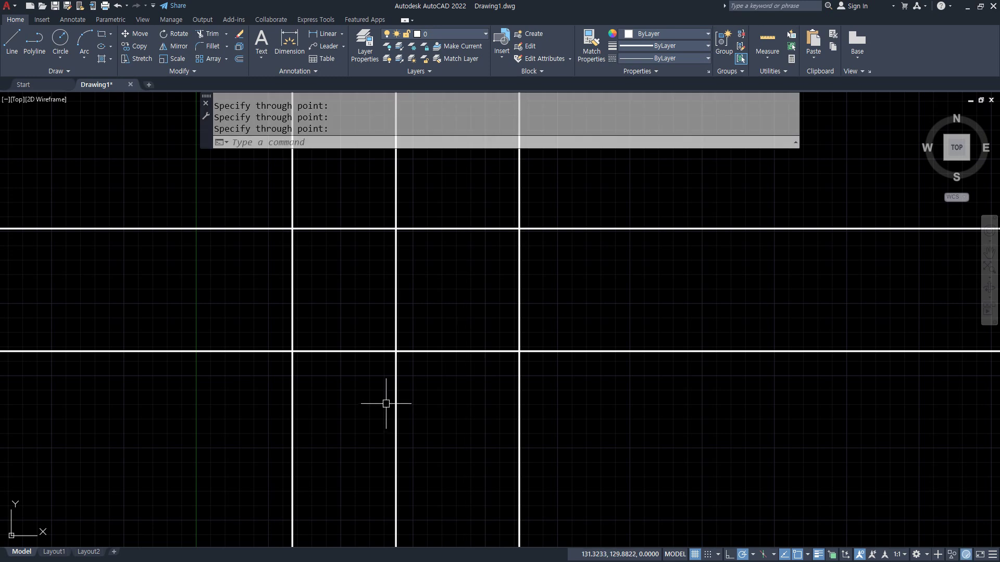
- Select the two horizontal and three vertical construction lines with a crossing window and erase them
click(547, 424)
click(266, 192)
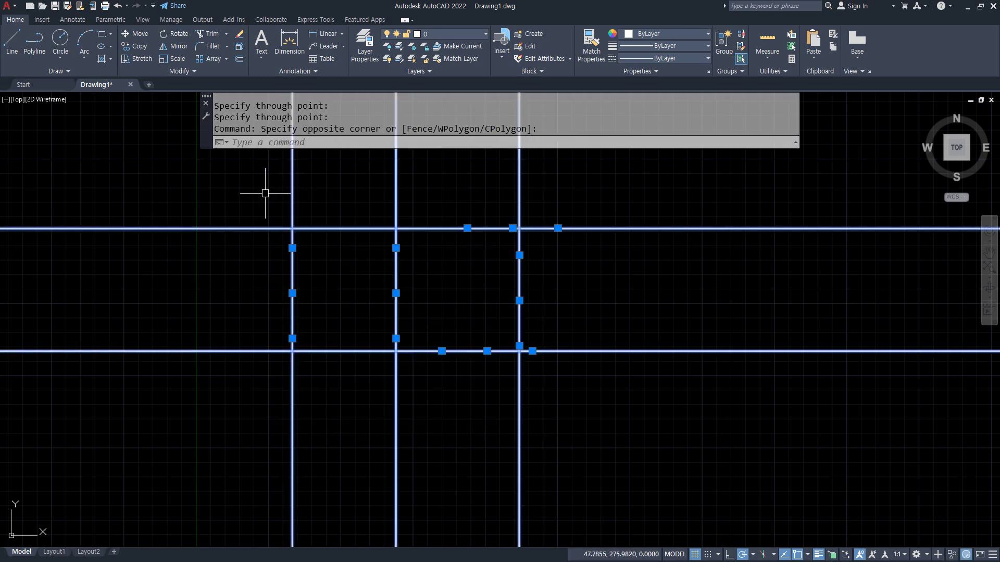
text(e)
key(Return)
- Draw five parallel construction lines at an angle of 45 degrees using the XLINE Ang option
text(xl)
key(Return)
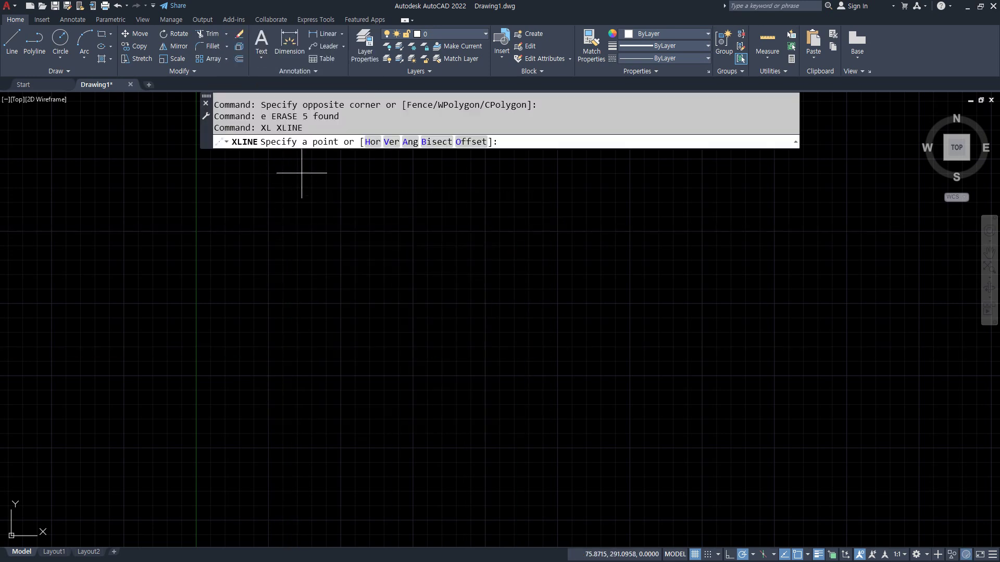
click(414, 142)
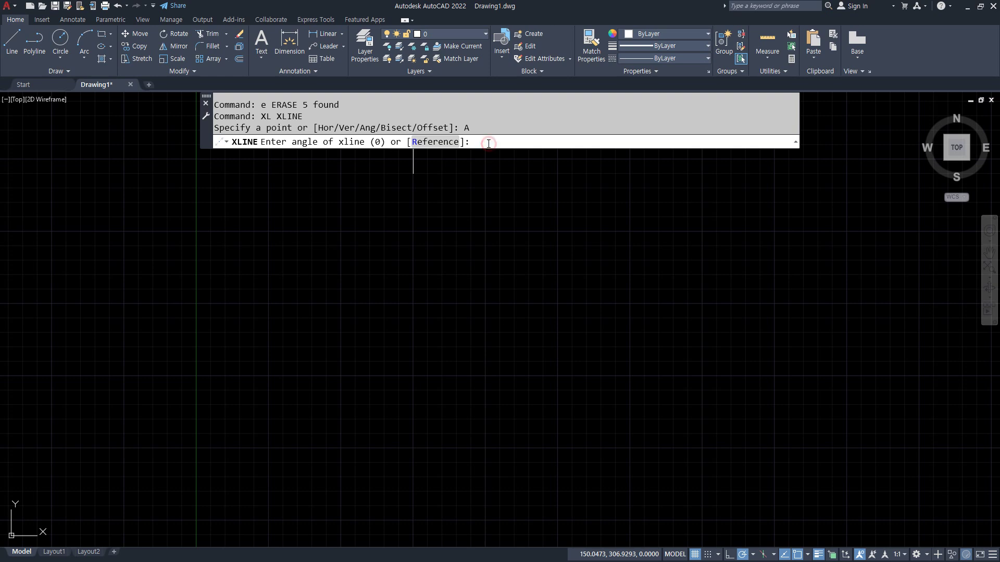
text(45)
key(Return)
click(433, 291)
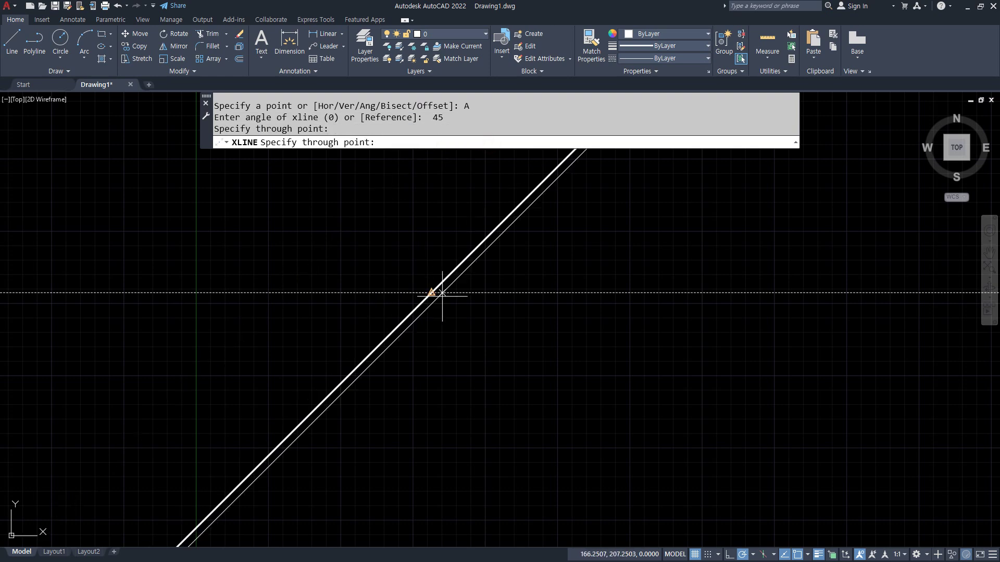
click(490, 307)
click(584, 323)
click(676, 334)
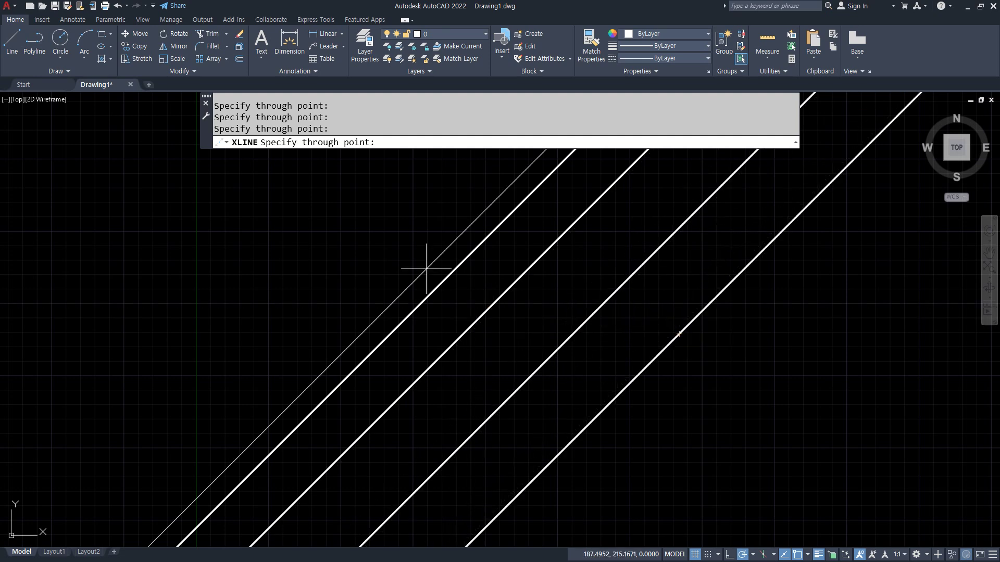
click(404, 260)
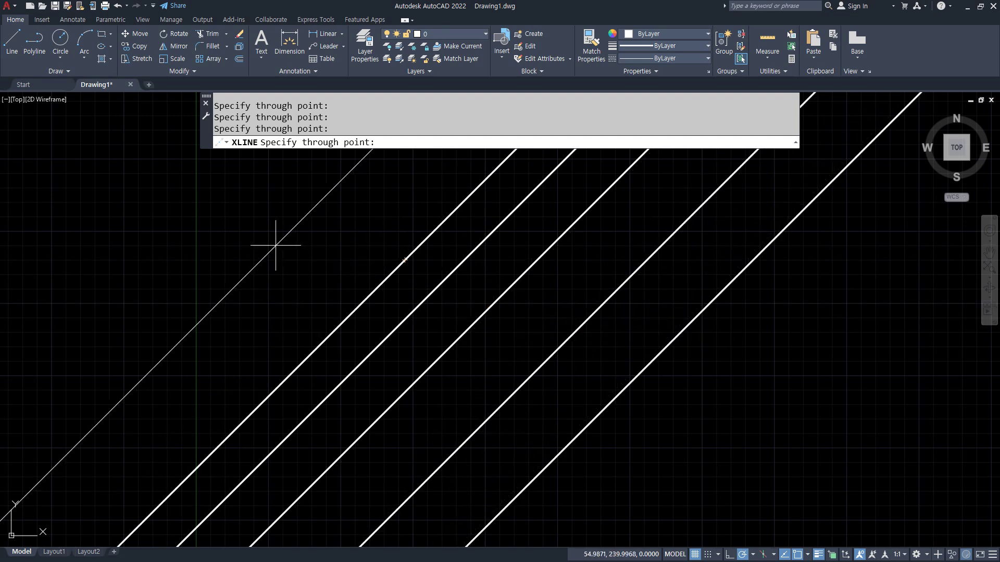
key(Return)
- Draw five parallel construction lines at an angle of 135 degrees across the 45-degree ones
key(Return)
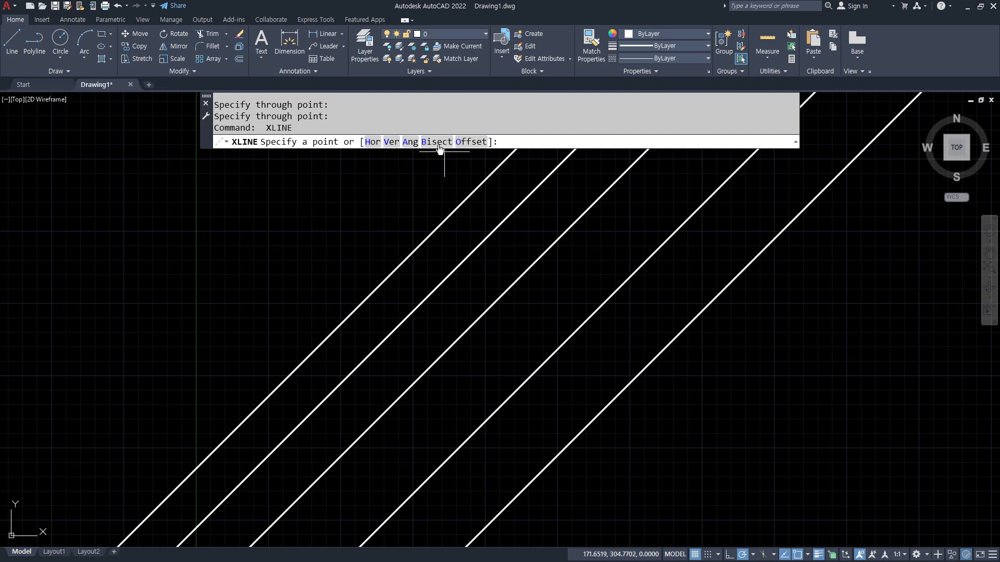
click(410, 142)
text(135)
key(Return)
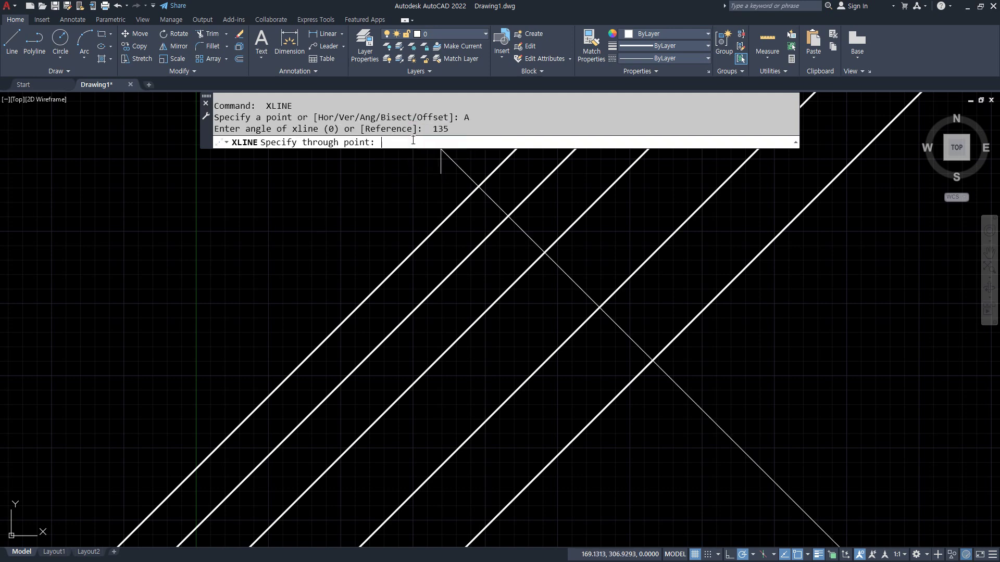
click(569, 268)
click(500, 318)
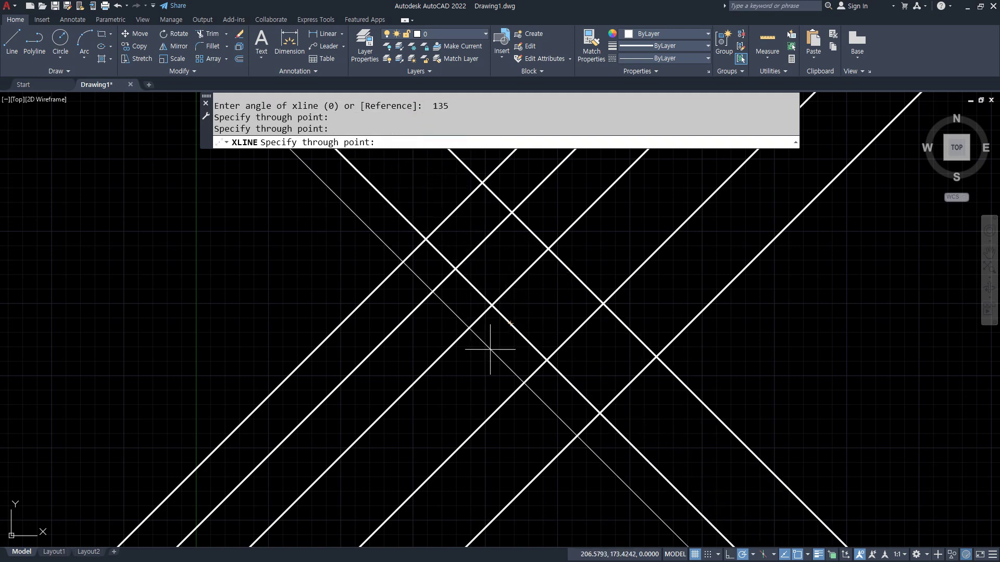
click(469, 364)
click(408, 418)
click(618, 225)
key(Return)
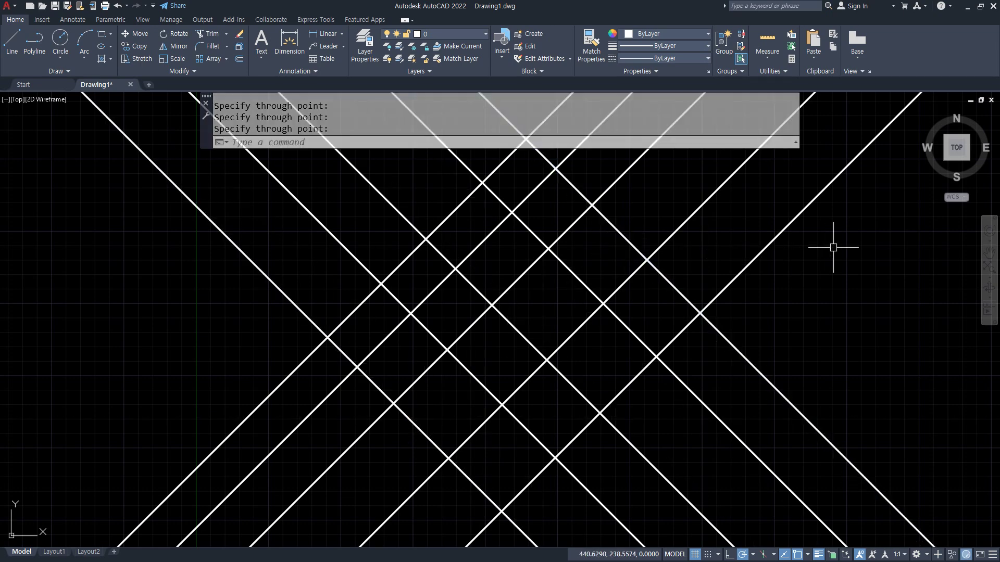
- Move the browser window with the reference drawing out of the way and open the Layer Properties Manager in AutoCAD
key(alt+Tab)
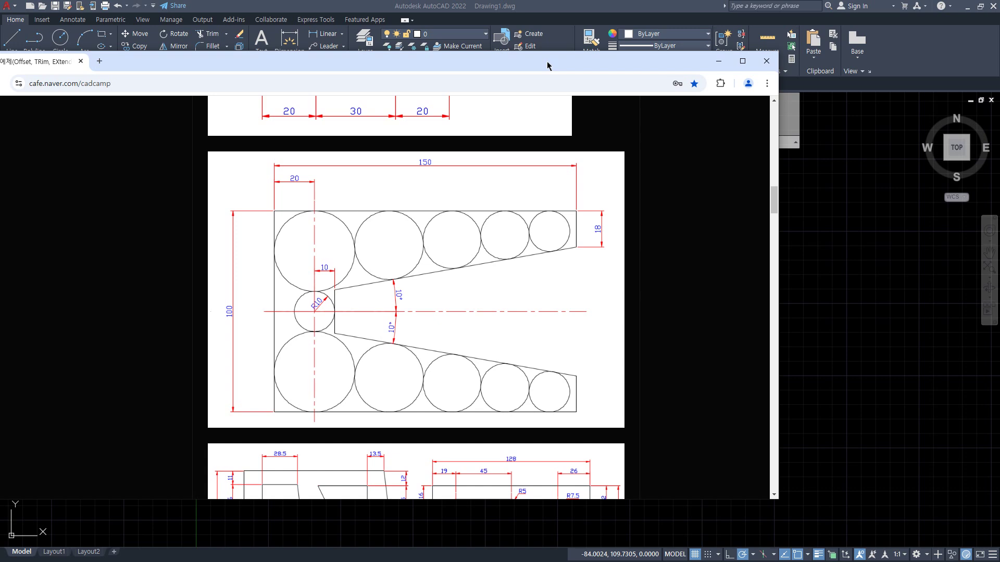
drag(548, 59, 0, 68)
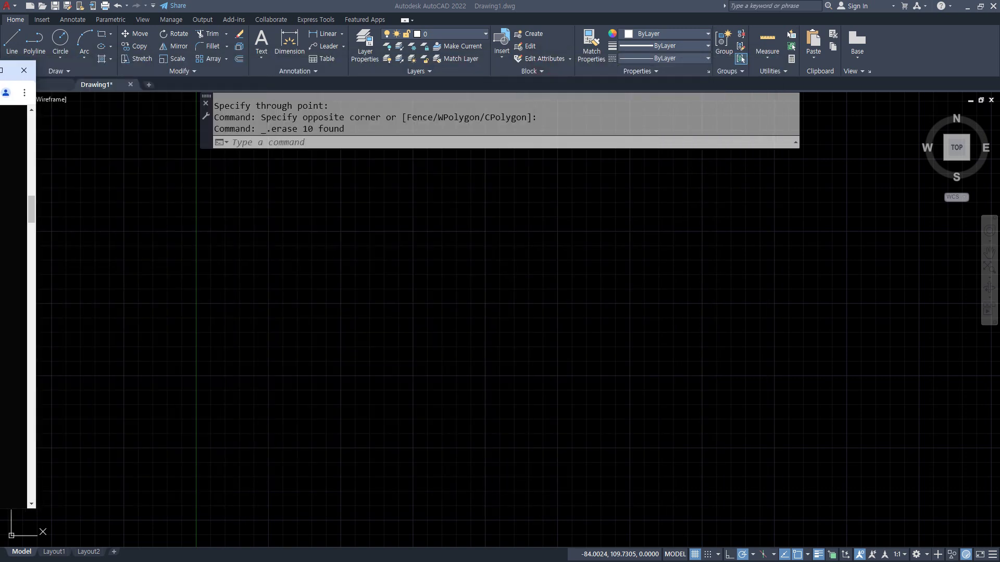
click(352, 47)
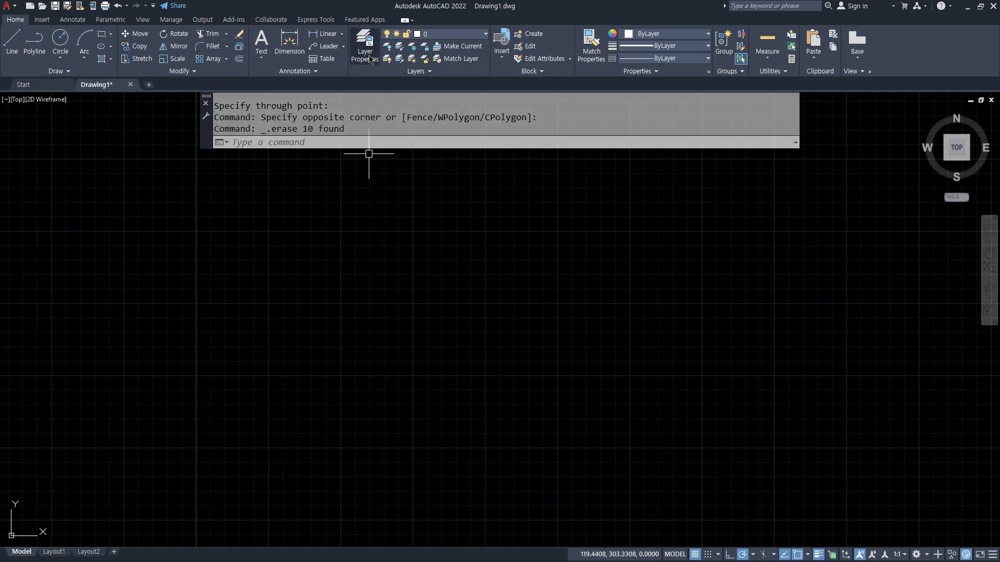
click(366, 54)
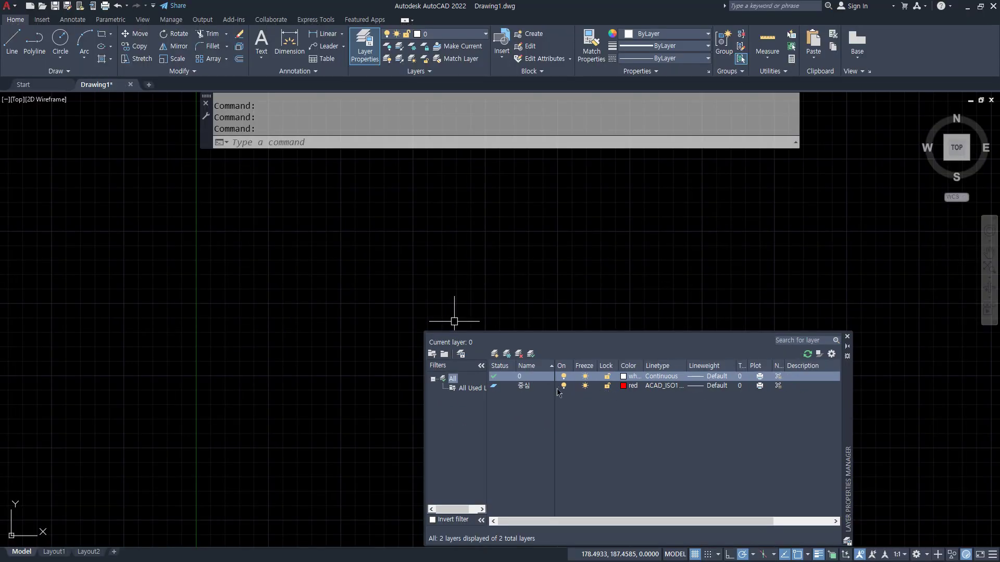
- Close the Layer Properties Manager and make the 중심 layer current
click(854, 337)
click(477, 33)
click(463, 61)
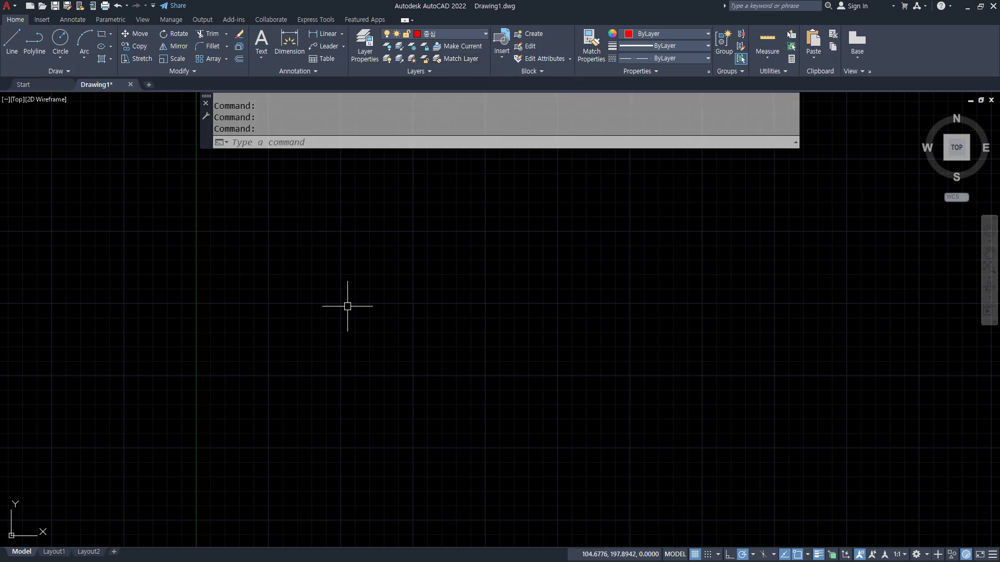
drag(374, 148, 375, 144)
click(383, 130)
- Draw a horizontal and a vertical construction line crossing at one point as centre lines using XLINE
key(Escape)
key(Escape)
key(Escape)
text(xl)
key(Return)
click(330, 318)
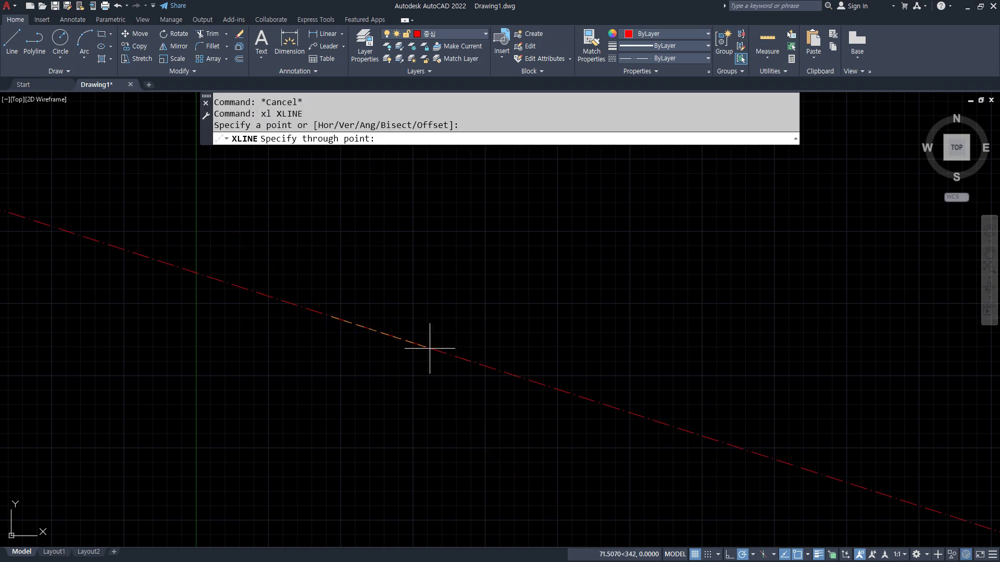
click(435, 319)
click(331, 269)
key(Return)
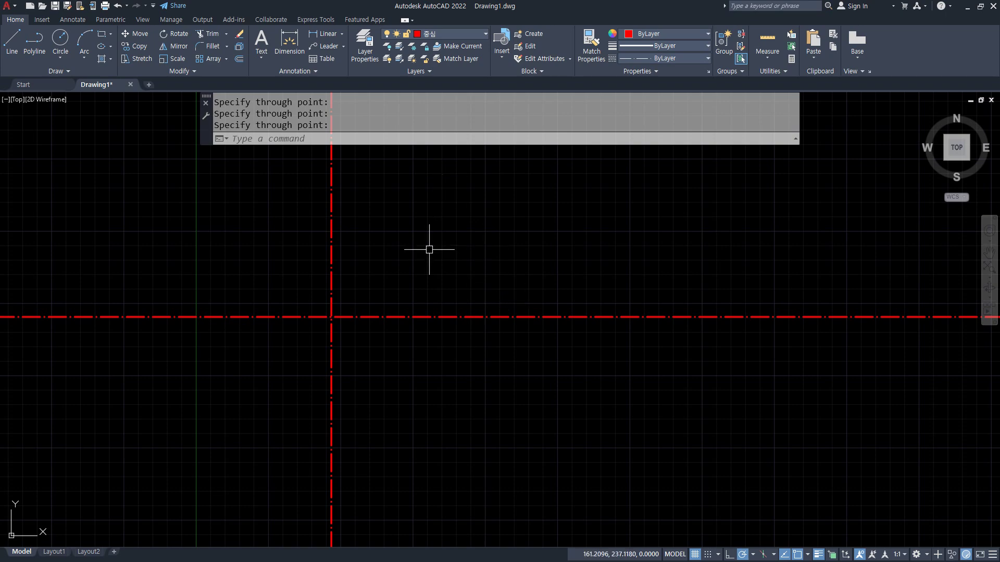
- Offset the vertical centre line 20 to its left
text(o)
key(Return)
text(20)
key(Return)
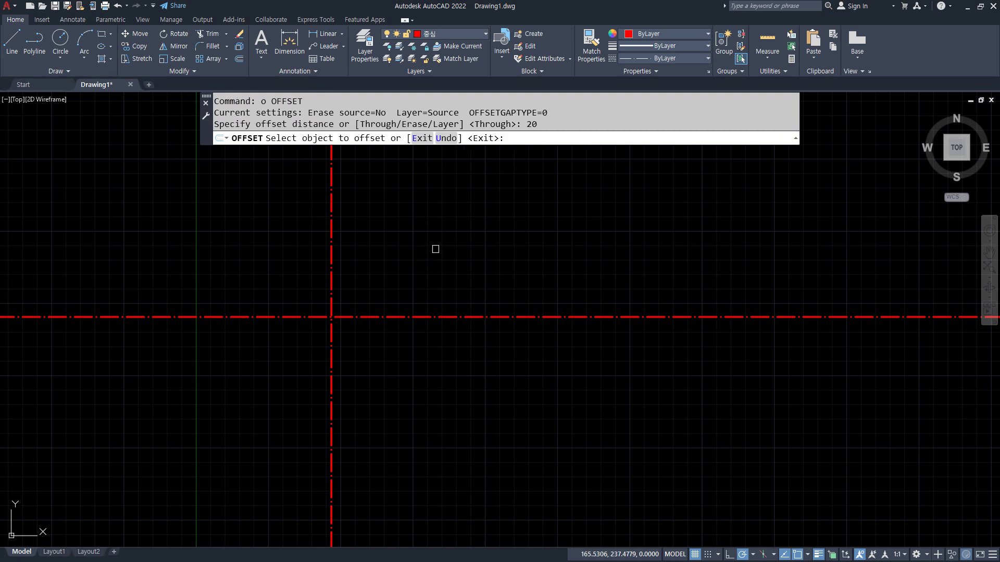
click(332, 257)
click(290, 251)
key(Return)
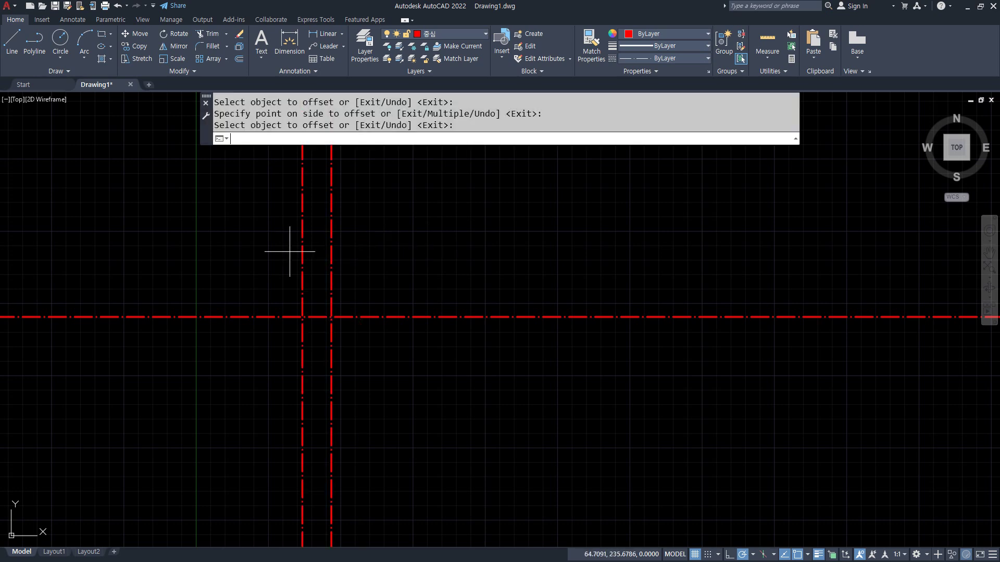
- Offset the original vertical centre line 10 to its right
key(Return)
text(10)
key(Return)
click(329, 266)
click(368, 263)
key(Return)
- Offset the leftmost vertical line 150 to the right for the profile's right edge
key(Return)
text(15)
key(Return)
click(302, 259)
click(442, 259)
key(Return)
- Offset the horizontal centre line 50 both upward and downward
key(Return)
text(50)
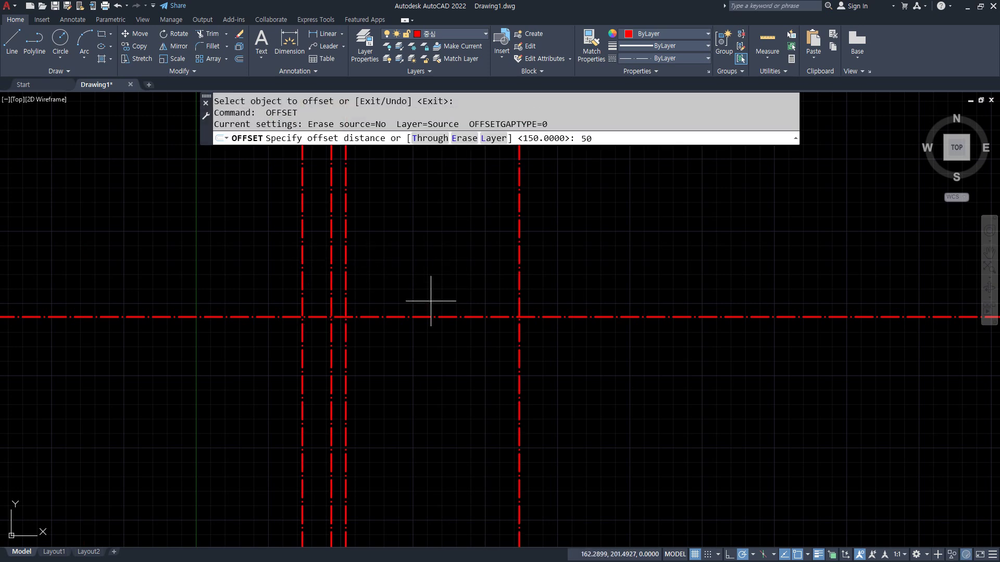
key(Return)
click(430, 317)
click(435, 276)
click(436, 317)
click(445, 383)
key(Return)
- Trim the offset lines outside the outer rectangle, keeping the two centre lines at full length
text(tr)
key(Return)
drag(491, 475, 589, 377)
click(620, 273)
click(494, 180)
click(344, 221)
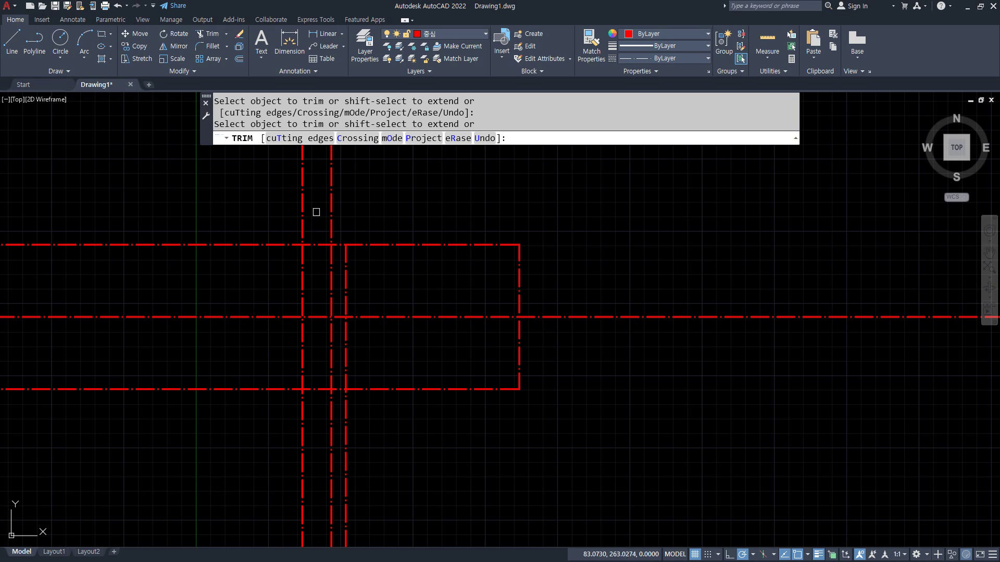
click(317, 213)
click(238, 262)
click(253, 363)
click(308, 433)
key(Return)
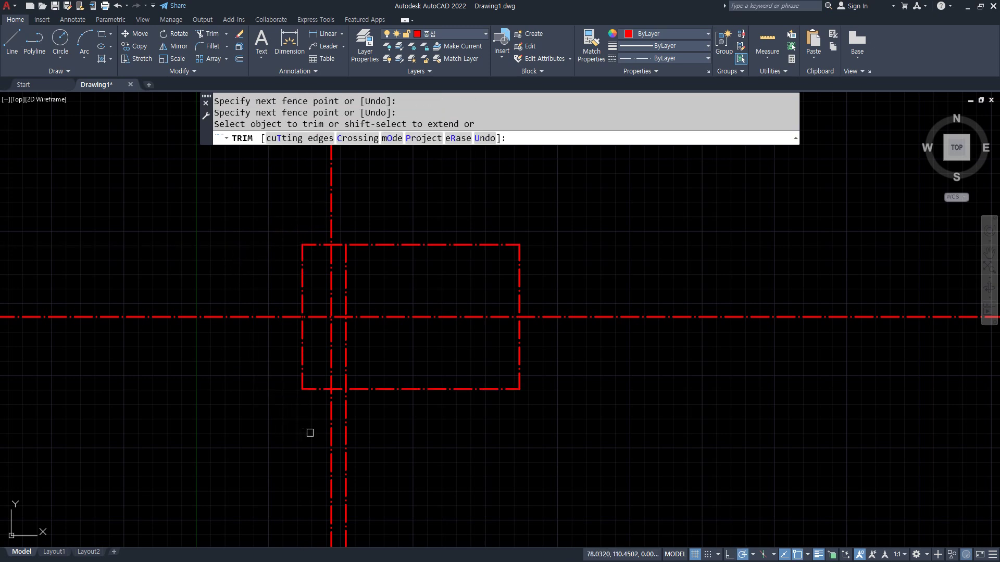
key(Return)
- Select the rectangle's four edges and the inner vertical line and move them to layer 0
click(573, 417)
click(377, 263)
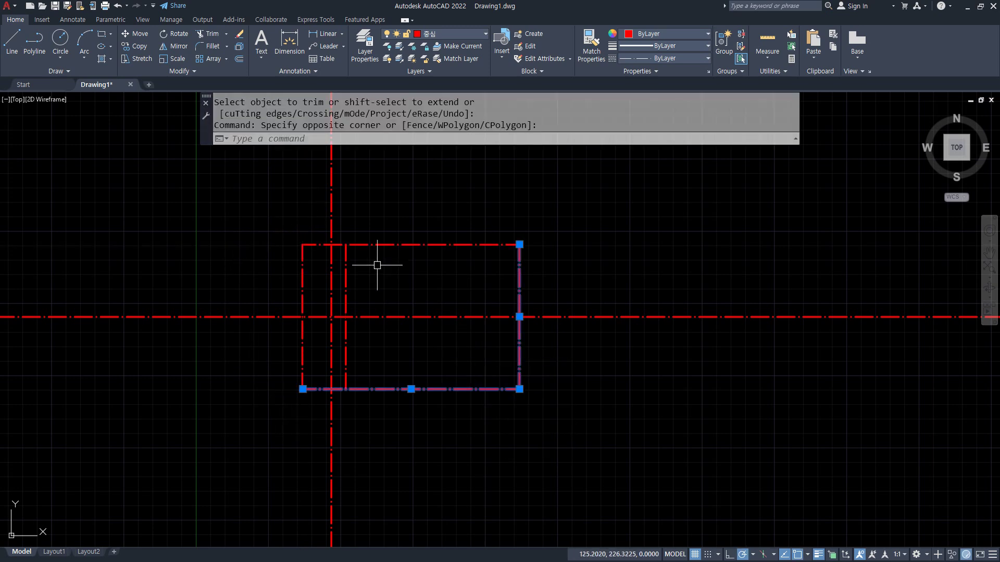
click(319, 259)
click(267, 225)
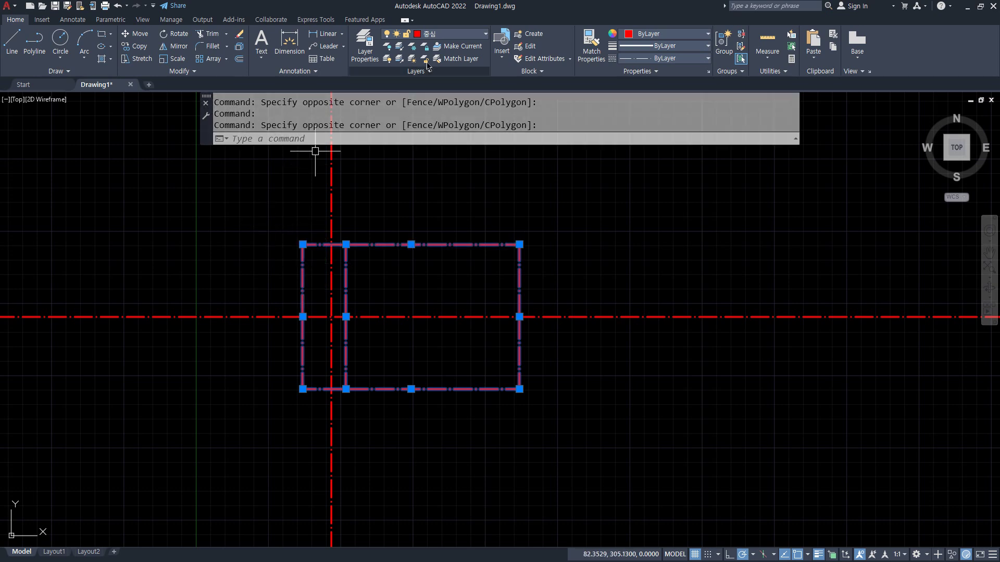
click(453, 33)
click(437, 42)
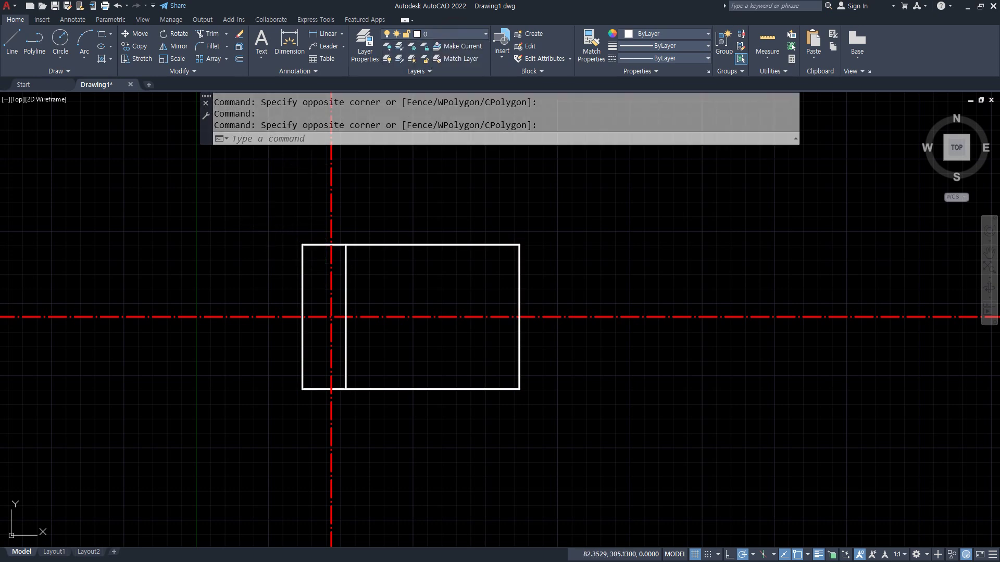
key(Escape)
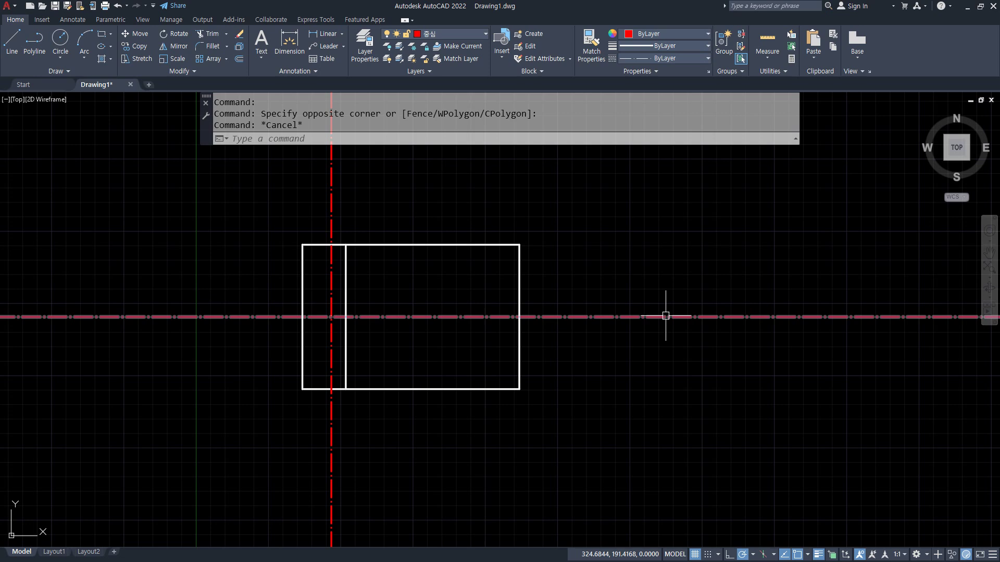
- Offset the rectangle's top and bottom edges 18 inward
scroll(507, 297, up, 2)
text(o)
key(Return)
text(18)
key(Return)
click(511, 214)
click(473, 275)
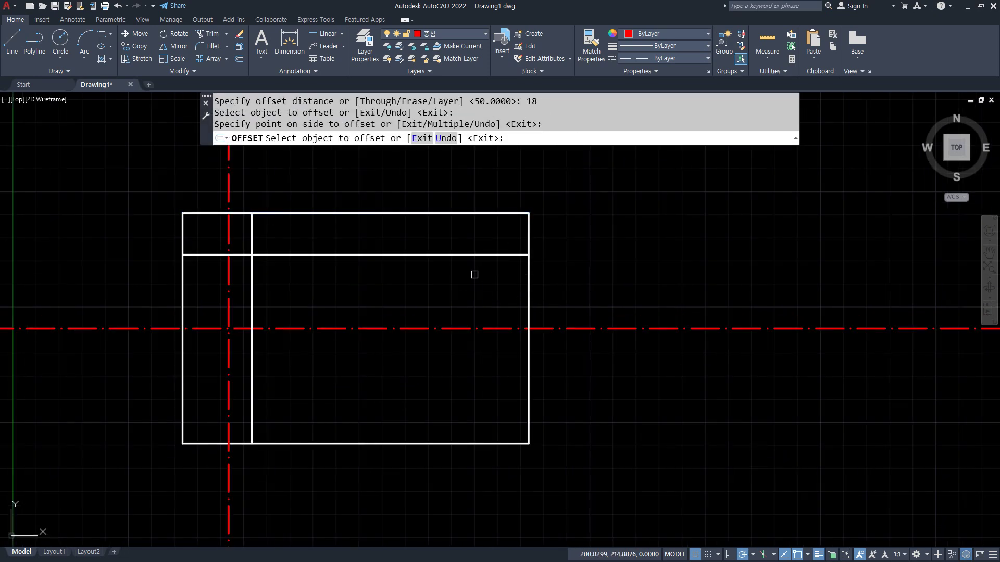
click(461, 446)
click(457, 380)
key(Return)
- Trim the right edge between the two inner horizontal lines and erase those two lines
text(tr)
key(Return)
click(529, 372)
click(528, 292)
key(Return)
click(479, 255)
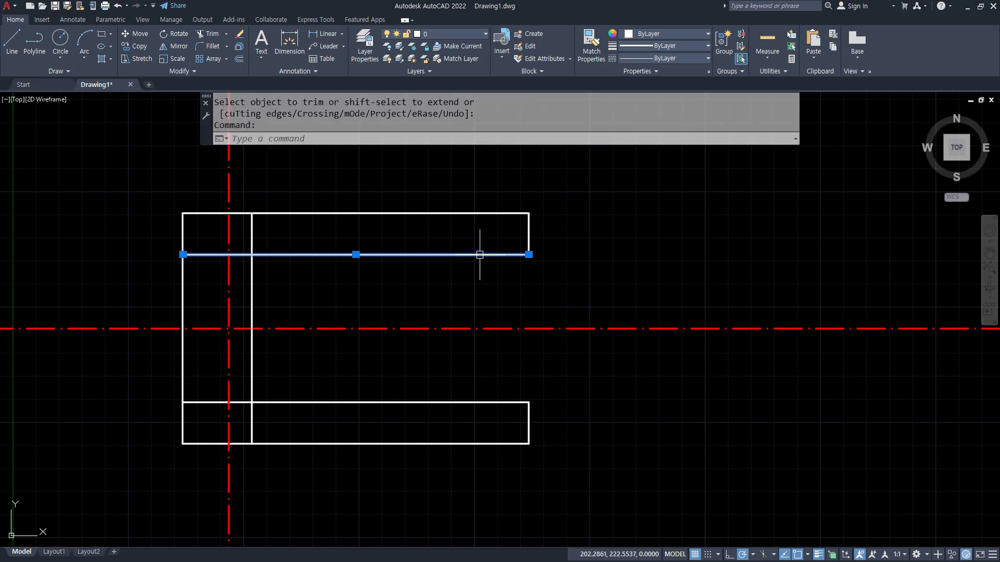
click(454, 402)
key(Delete)
text(xl)
key(Return)
text(a)
key(Return)
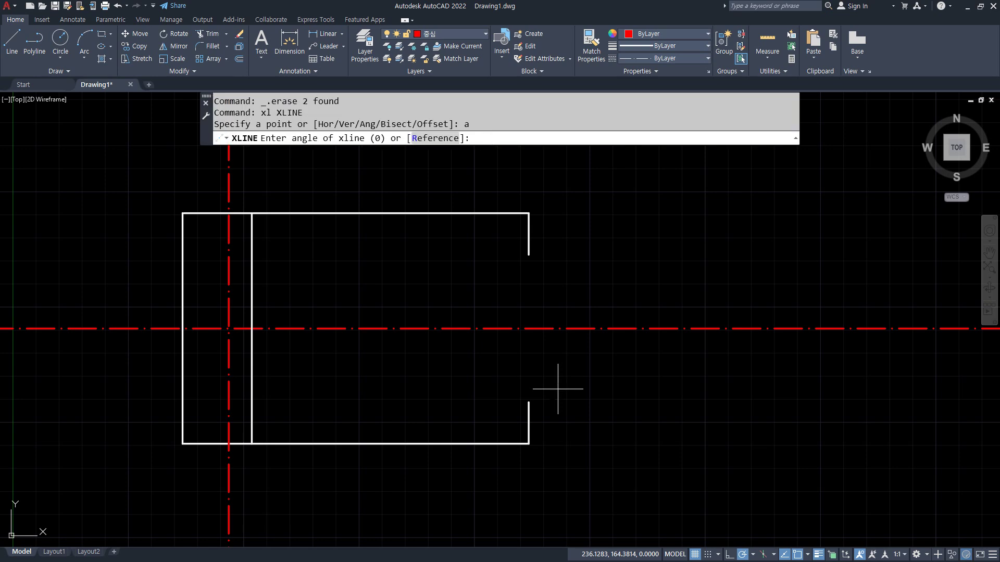
text(10)
key(Return)
key(Escape)
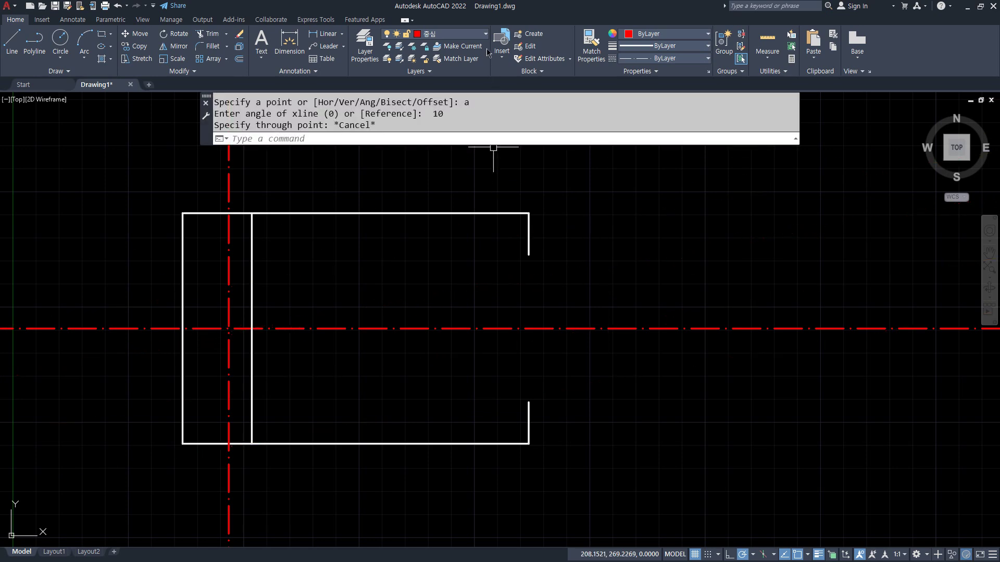
- Make layer 0 the current layer
click(483, 34)
click(442, 44)
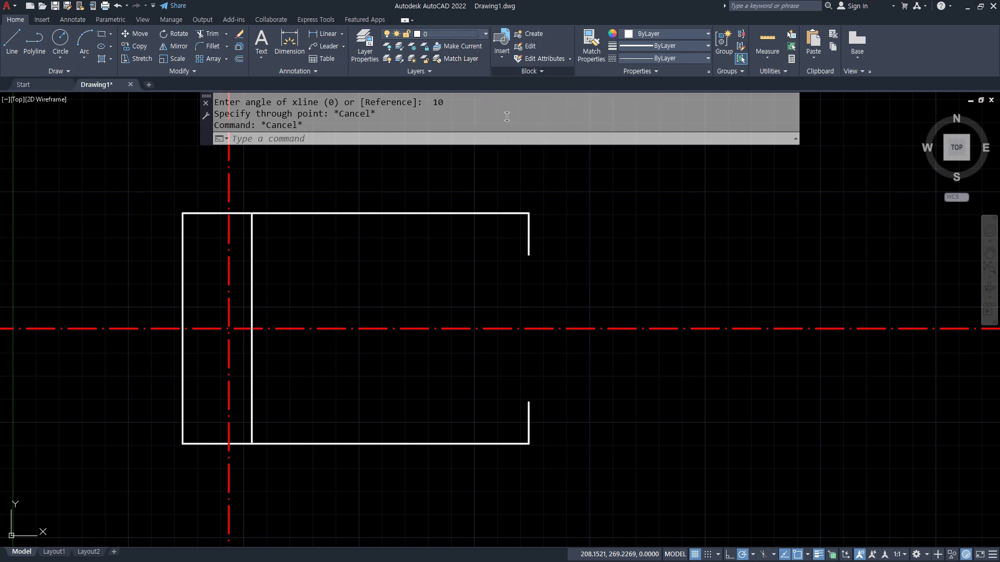
key(Escape)
key(Escape)
- Draw a construction line at 10 degrees through the lower end of the upper right edge segment
text(xl)
key(Return)
text(a)
key(Return)
text(1)
key(space)
click(529, 255)
key(space)
- Draw a construction line at -10 degrees through the upper end of the lower right edge segment
key(space)
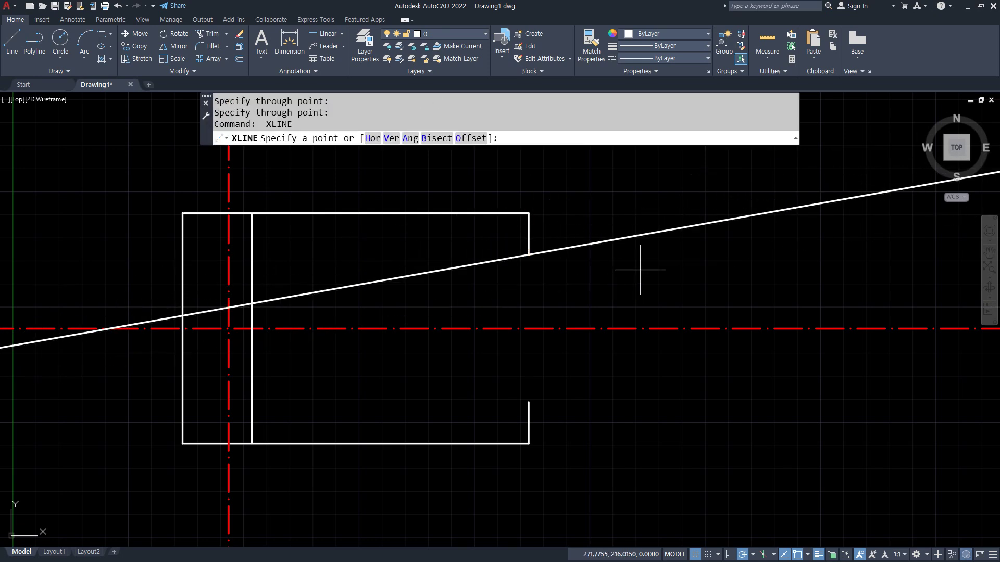
click(411, 138)
text(-10)
key(space)
click(529, 402)
key(space)
- Trim the angled lines and the inner vertical line to form a tapered notch open to the right
text(tr)
key(space)
drag(618, 433, 611, 376)
drag(618, 262, 611, 218)
click(235, 307)
click(252, 279)
click(244, 352)
click(249, 370)
key(space)
- Erase the two leftover angled line pieces to the left of the notch
click(56, 338)
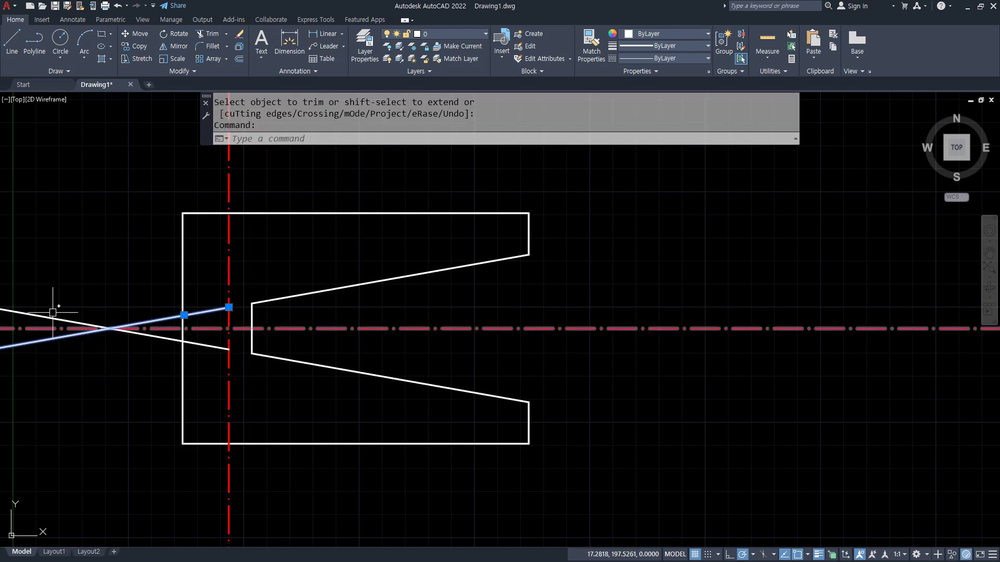
click(49, 314)
key(Delete)
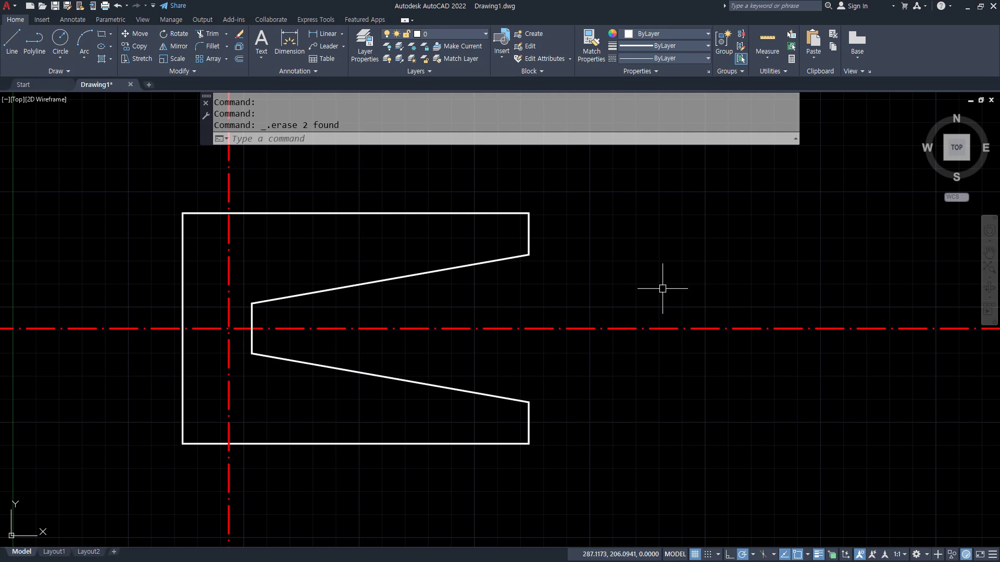
key(ctrl+shift+3)
drag(239, 198, 230, 172)
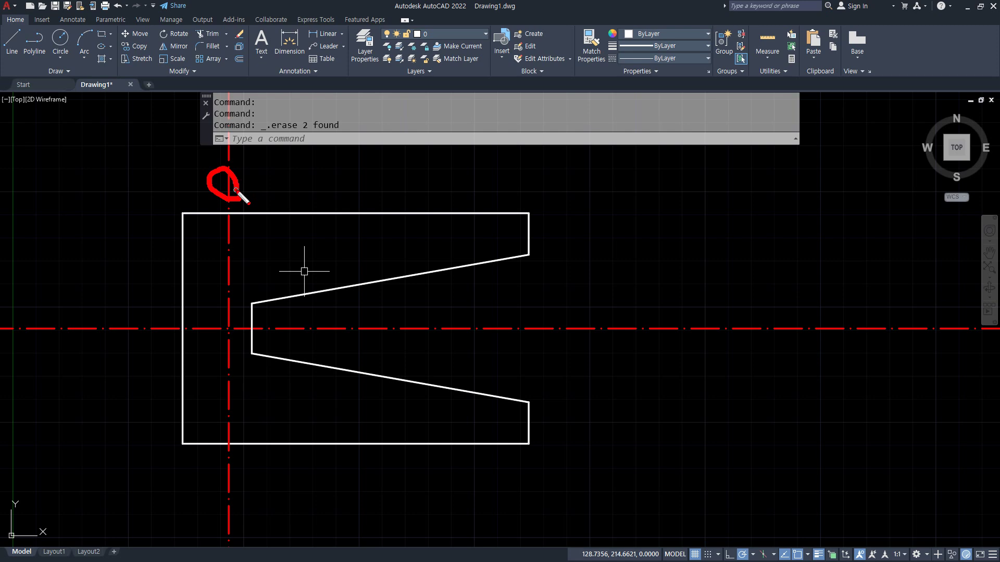
drag(125, 347, 128, 347)
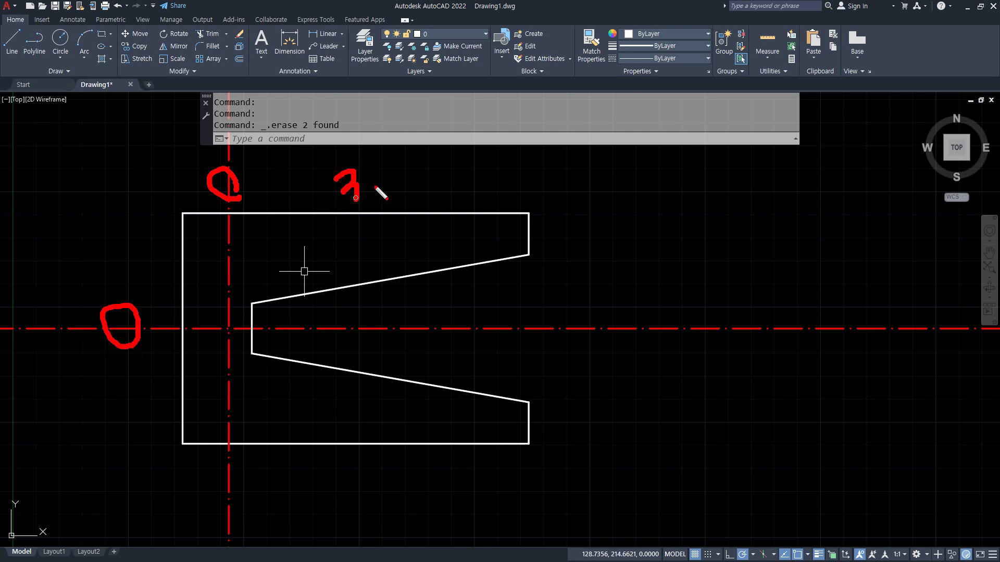
drag(427, 183, 426, 176)
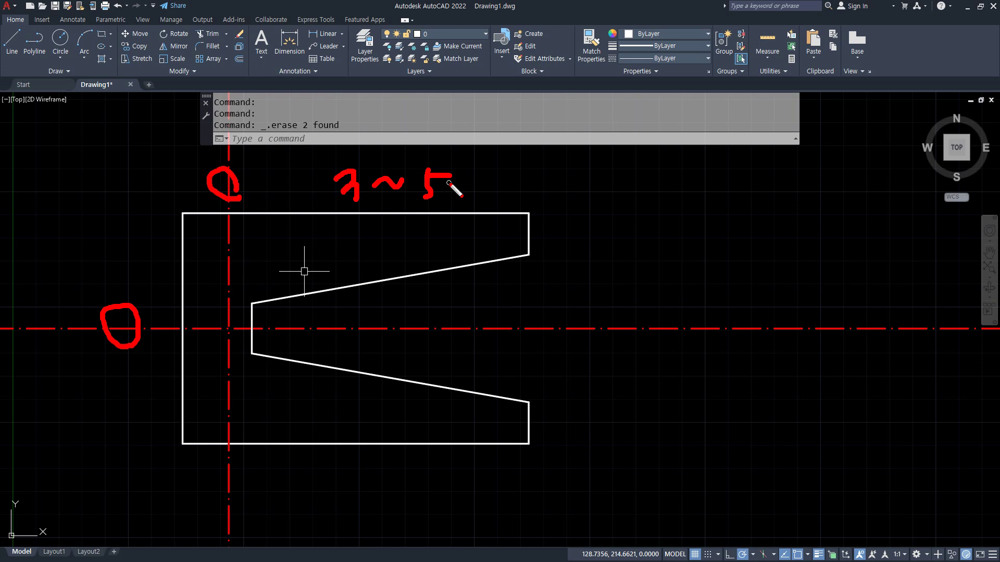
drag(334, 216, 463, 217)
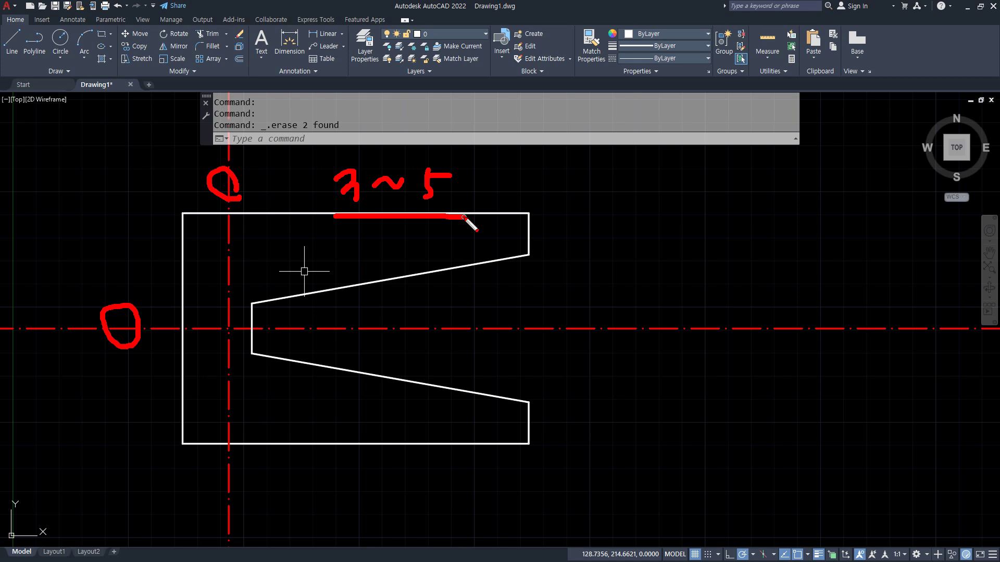
key(Escape)
- Offset the profile's top, left and bottom edges 5 outward as limits for the centre lines
middle_drag(259, 198, 312, 225)
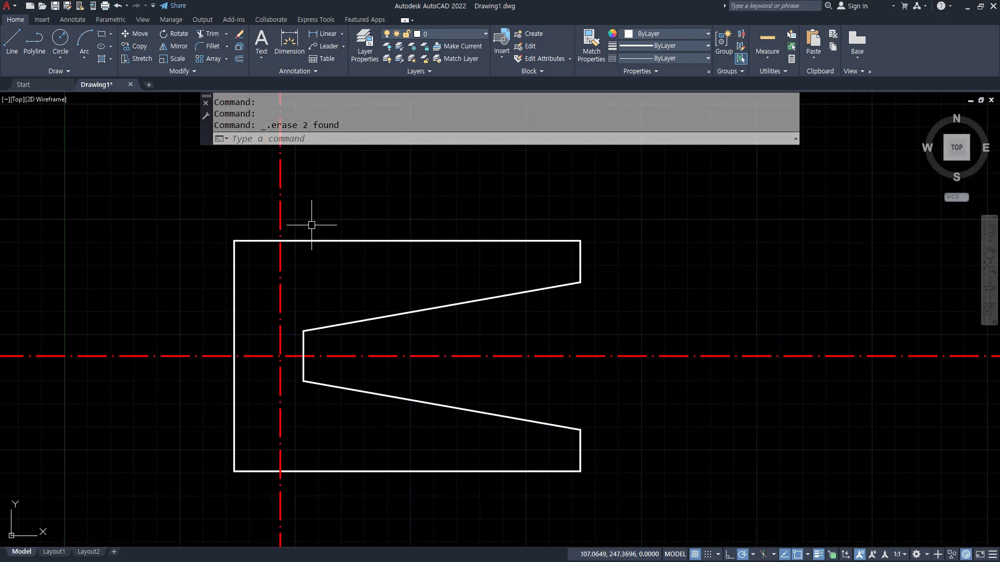
text(o)
key(Return)
text(5)
key(Return)
click(306, 241)
click(311, 206)
click(234, 312)
click(219, 346)
click(381, 472)
click(367, 493)
key(Return)
- Trim the centre lines beyond the offset limit lines above, below and to the left of the profile
text(tr)
key(Return)
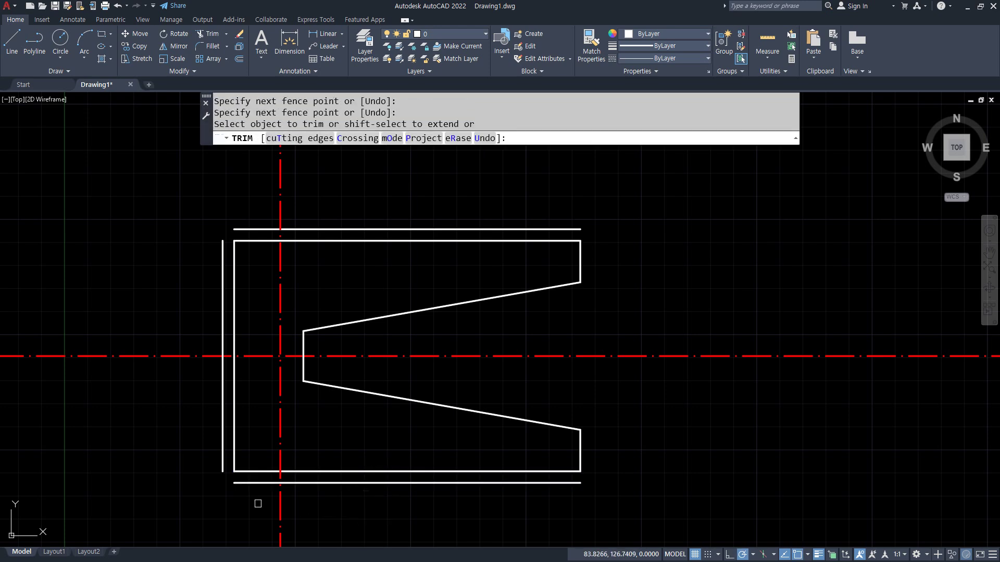
click(224, 503)
click(336, 503)
click(173, 425)
click(214, 199)
click(333, 186)
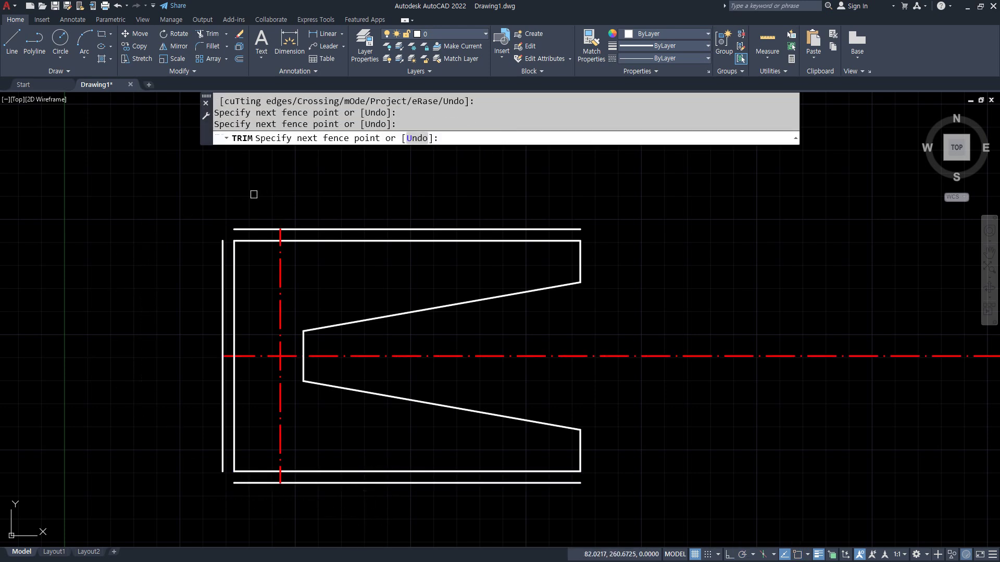
click(252, 192)
key(Escape)
- Erase the three offset limit lines above, below and to the left of the profile
click(301, 228)
click(221, 267)
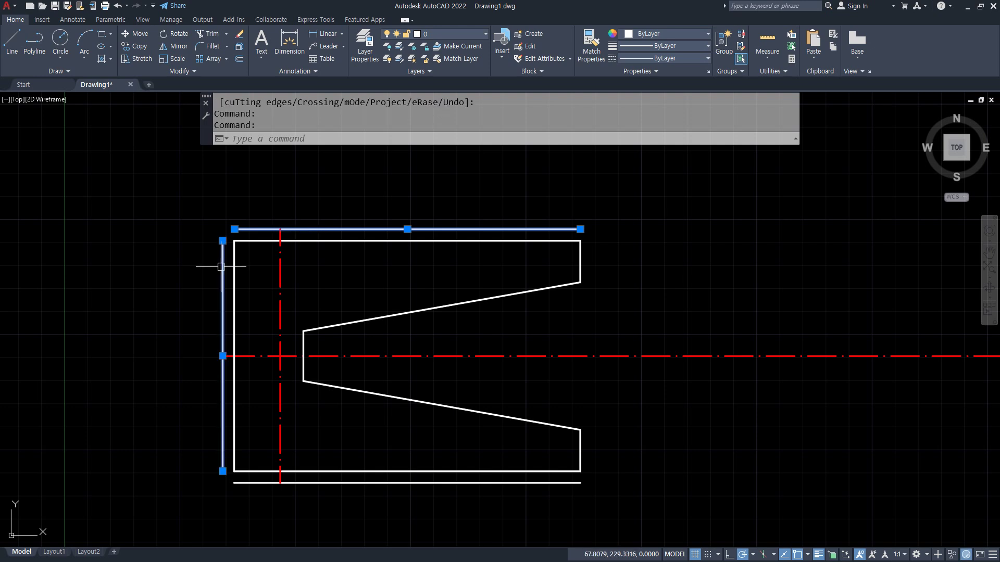
click(333, 484)
text(e)
key(Return)
- Draw a vertical line across the notch's open right end and offset it 5 outward
text(l)
key(Return)
click(581, 283)
click(580, 430)
key(Return)
text(o)
key(Return)
text(5)
key(Return)
click(583, 402)
click(616, 396)
key(Return)
- Trim the horizontal centre line beyond the offset limit line and erase the two helper lines at the notch opening
text(tr)
key(Return)
mouse_move(636, 364)
mouse_down()
mouse_move(643, 334)
mouse_move(640, 380)
mouse_up()
key(Return)
click(640, 379)
click(545, 365)
key(Delete)
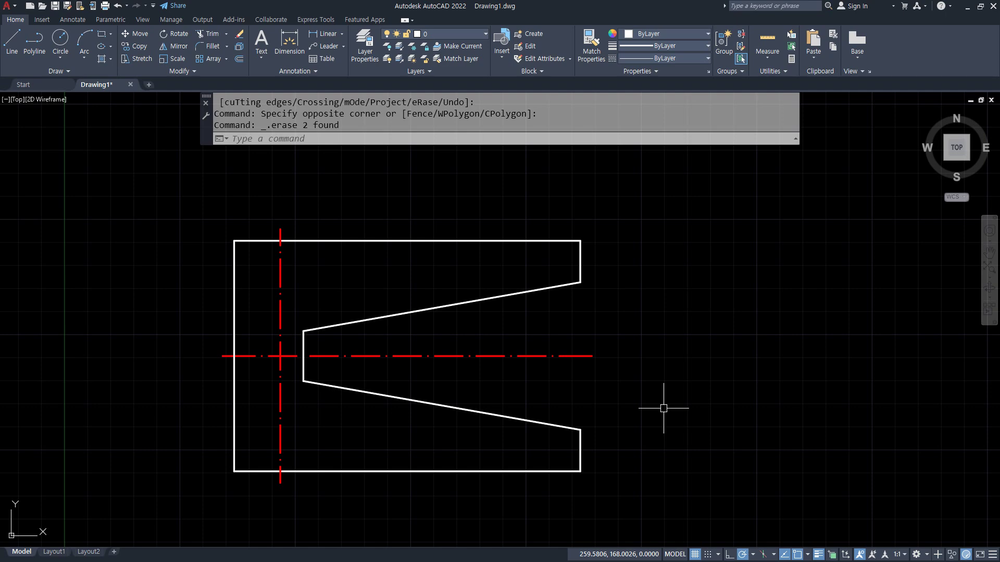
- Switch to the browser and examine the angular dimensions of the practice drawing with the curved and straight slots
key(alt+Tab)
scroll(517, 359, down, 5)
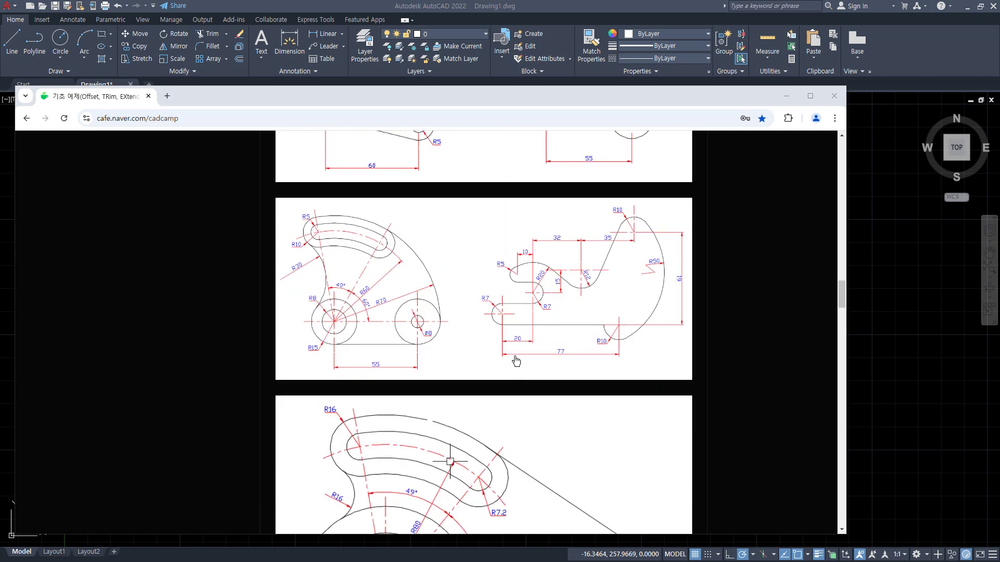
scroll(516, 361, down, 5)
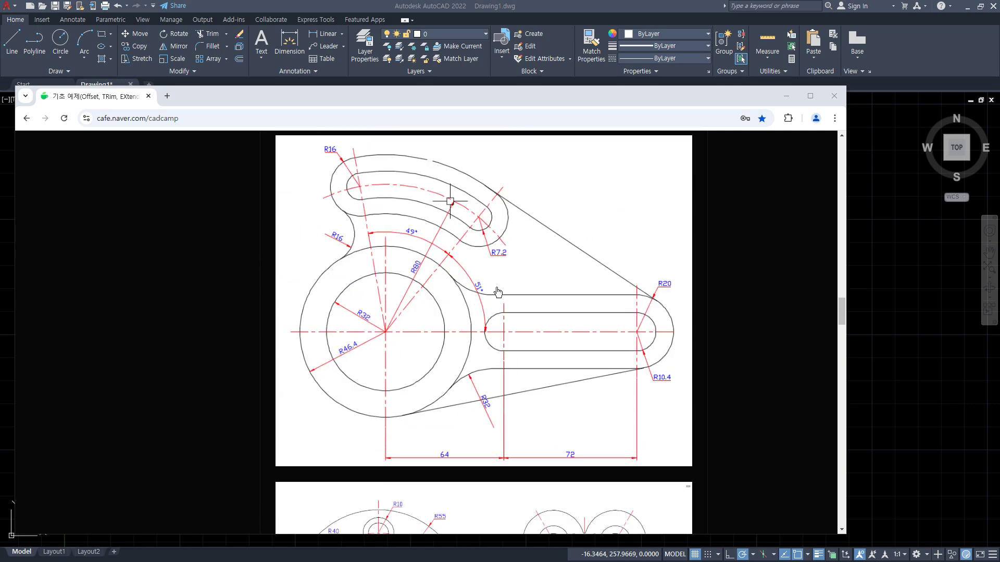
mouse_move(478, 302)
mouse_down()
mouse_move(487, 271)
mouse_move(478, 306)
mouse_up()
drag(405, 250, 429, 237)
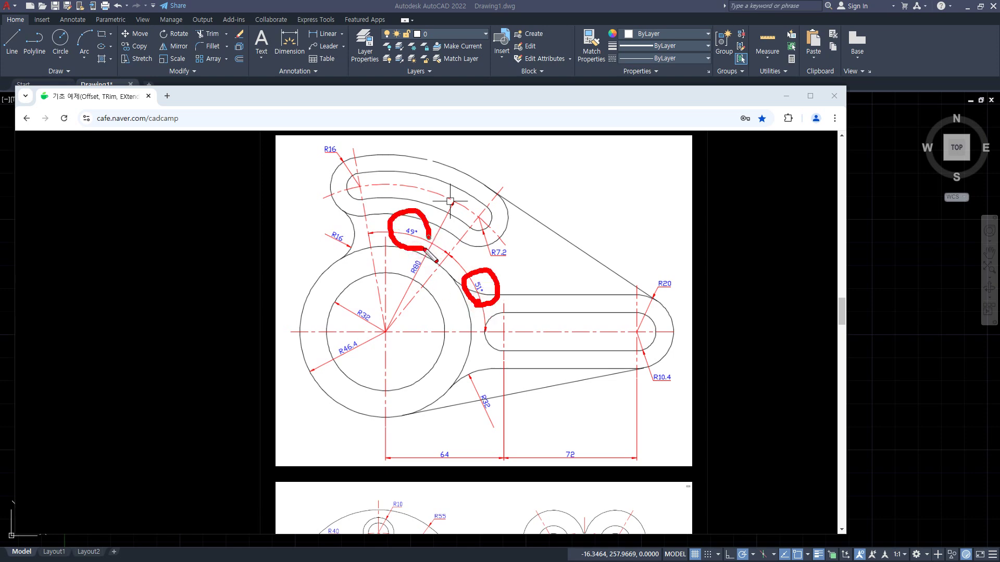
key(Escape)
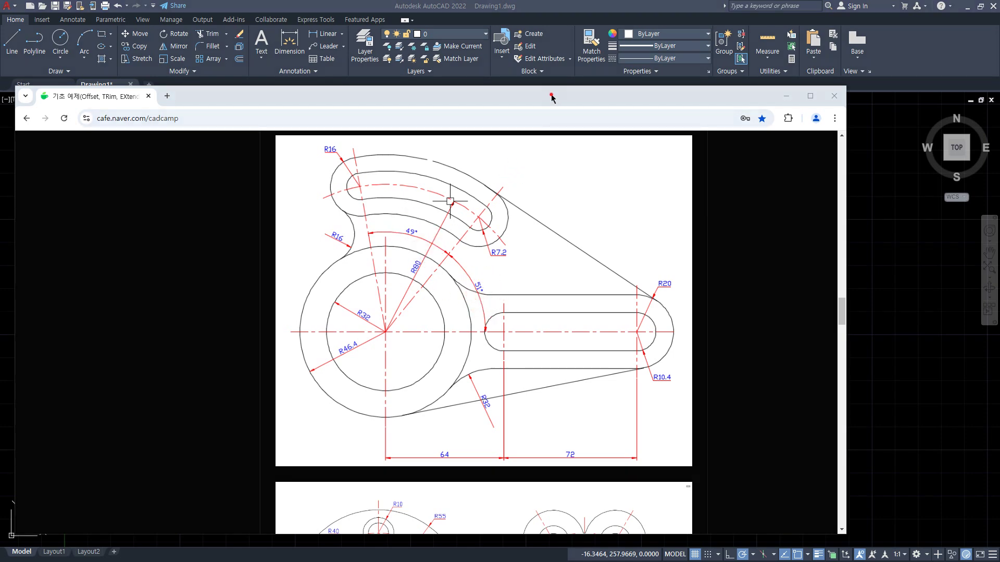
drag(550, 94, 0, 95)
- Make the 중심 layer current and draw a horizontal and a vertical construction line crossing at one point
click(473, 38)
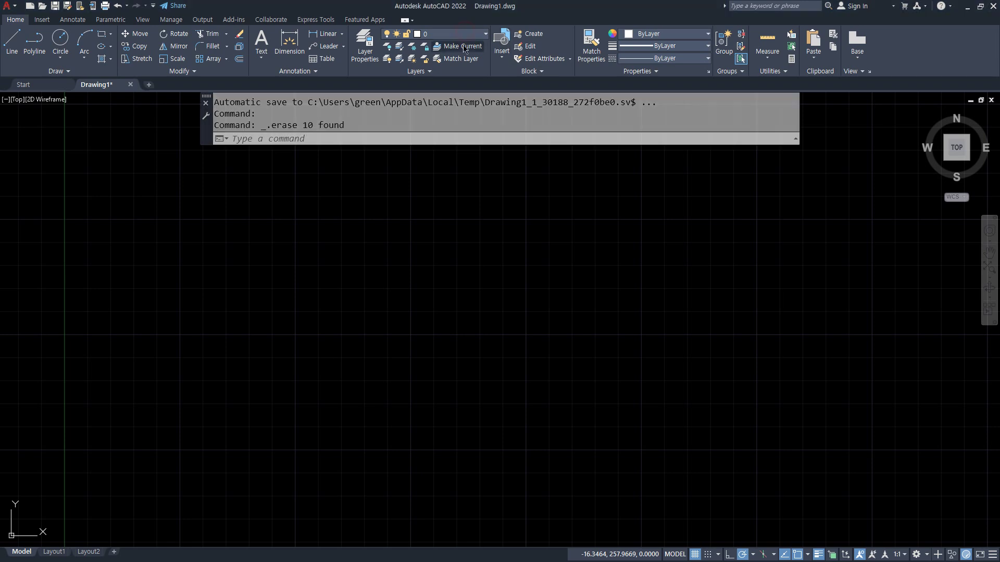
click(469, 60)
text(xl)
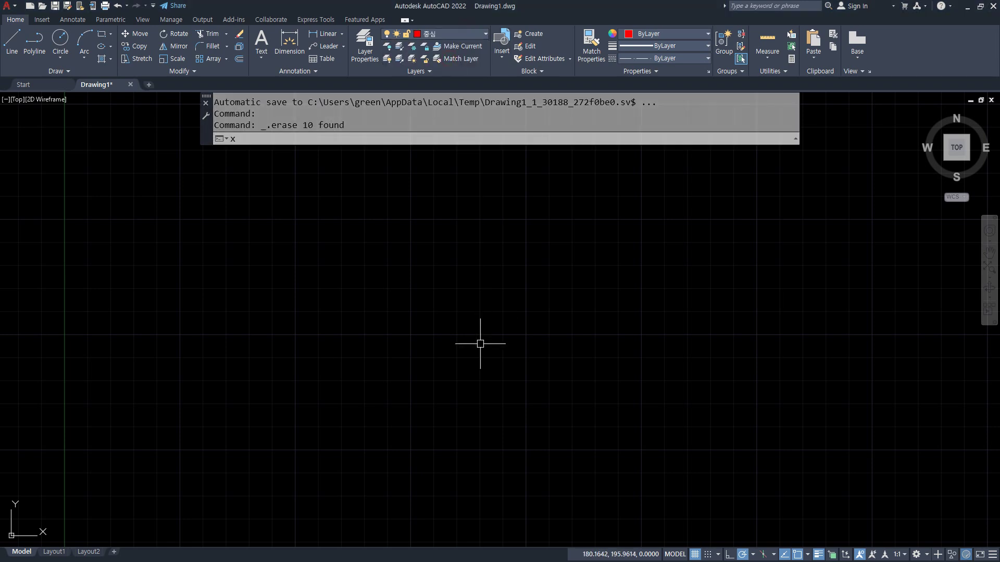
key(Return)
click(314, 331)
click(385, 331)
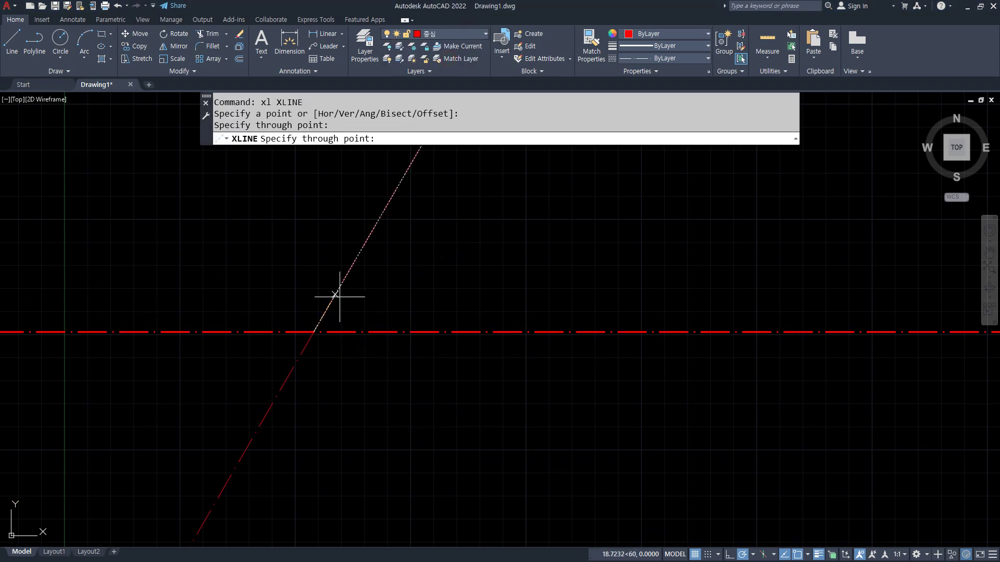
click(314, 297)
key(Return)
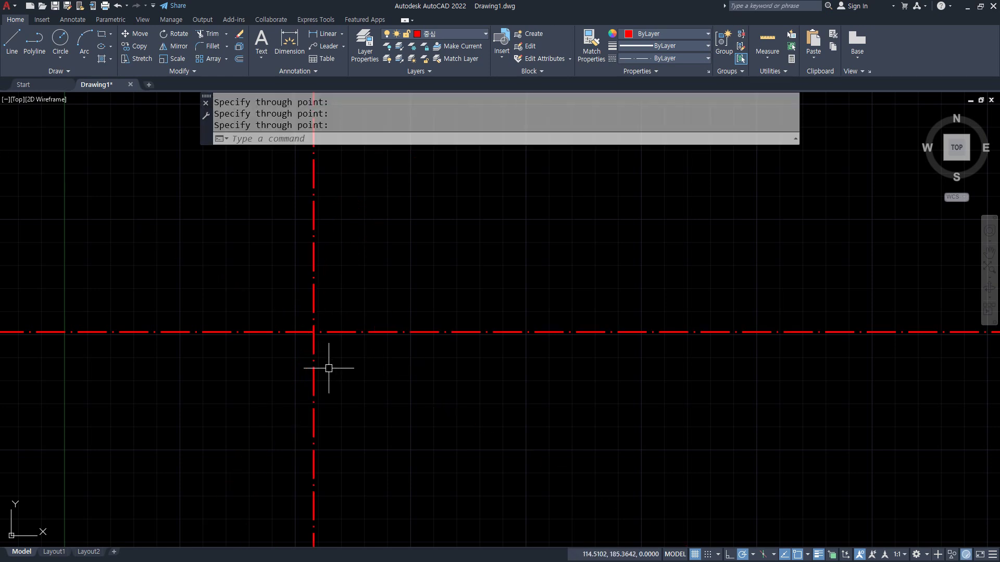
- Draw a 51° construction line through the centre-line intersection and trim off its part below the intersection
text(xl)
key(Return)
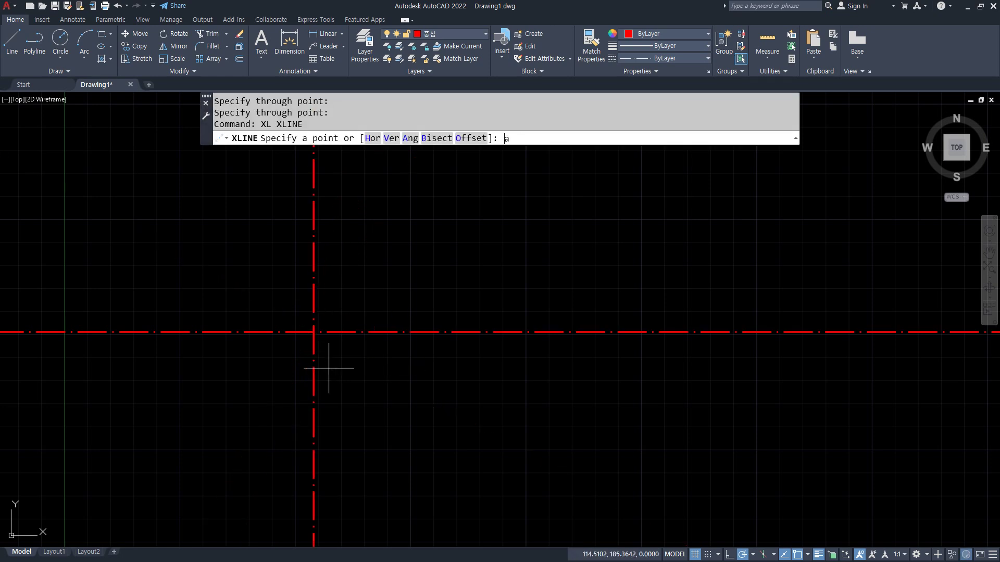
text(a)
key(Return)
text(5)
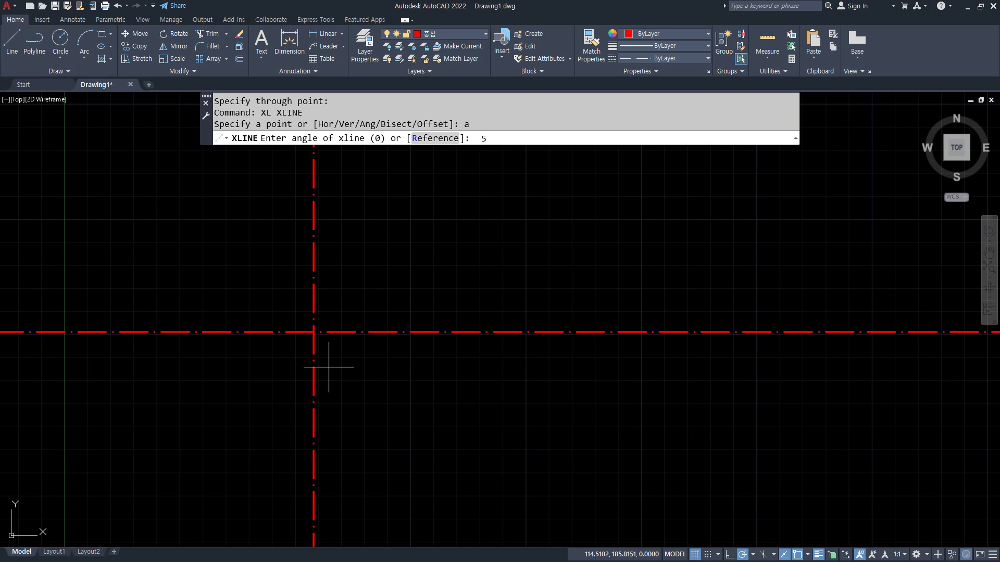
text(1)
key(Return)
key(Return)
text(tr)
key(Return)
click(270, 384)
key(Return)
- Draw a 100° construction line through the centre-line intersection and trim off its part below the intersection
text(xl)
key(Return)
text(a)
key(Return)
text(100)
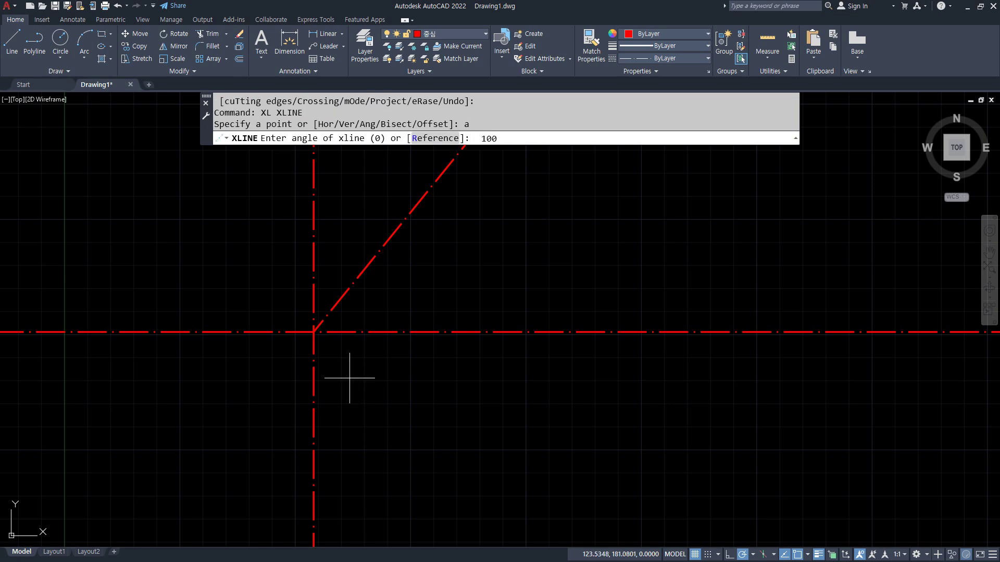
key(Return)
click(313, 332)
key(Return)
text(tr)
key(Return)
click(327, 403)
key(Return)
- Draw a circle of radius 80 centred on the centre-line intersection
text(c)
key(Return)
click(313, 331)
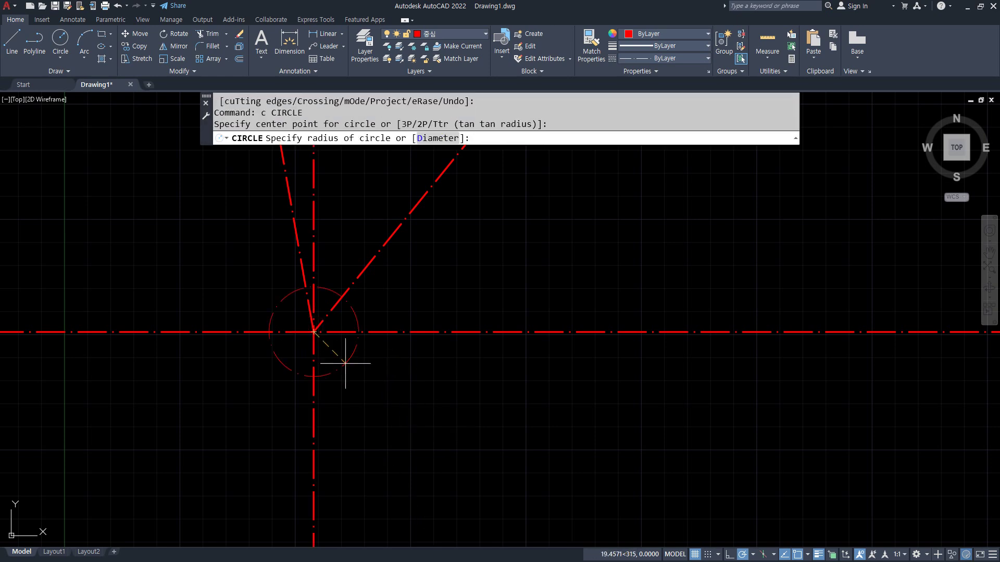
text(80)
key(Return)
- Trim the radius 80 circle to the arc between the two angled lines and erase its leftover lower half
text(tr)
key(Return)
click(490, 265)
click(232, 171)
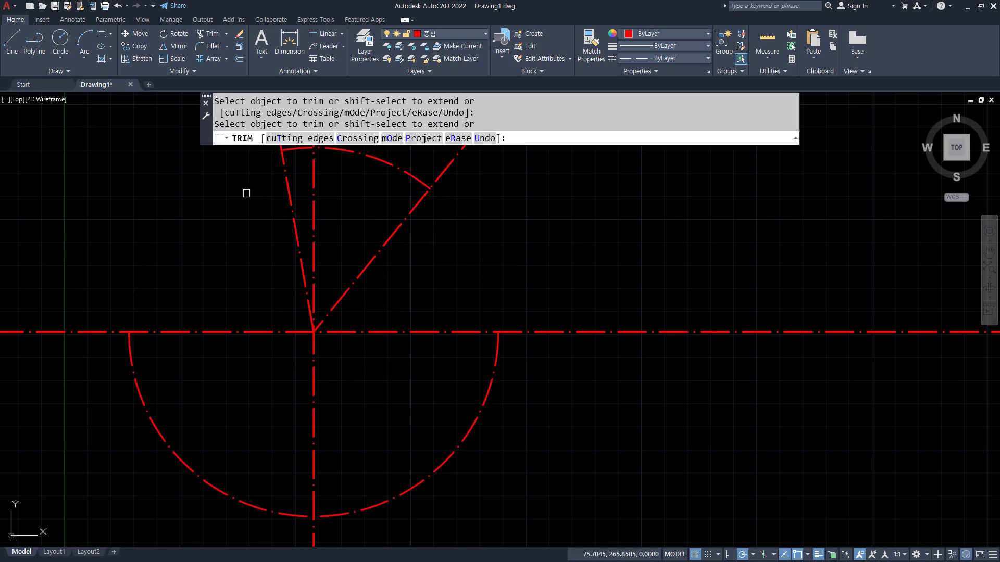
key(Return)
click(480, 418)
text(e)
key(Return)
- Trim the two angled lines and the vertical centre line above the arc
middle_drag(480, 312, 438, 413)
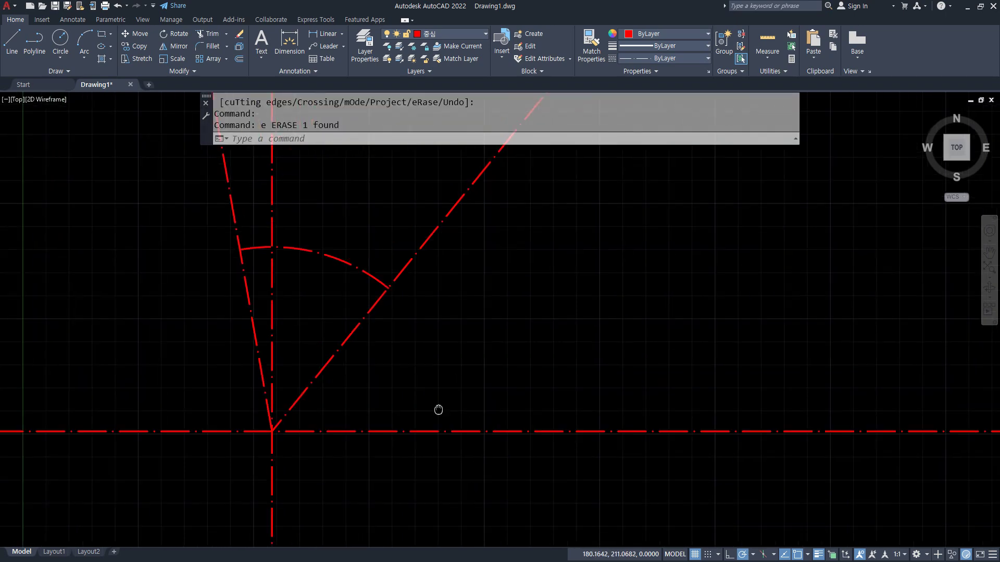
text(tr)
key(Return)
click(507, 258)
click(177, 208)
key(Return)
- Make layer 0 current and offset the vertical centre line 64 to the right
middle_drag(402, 424, 421, 321)
click(459, 34)
click(448, 46)
text(o)
key(Return)
text(64)
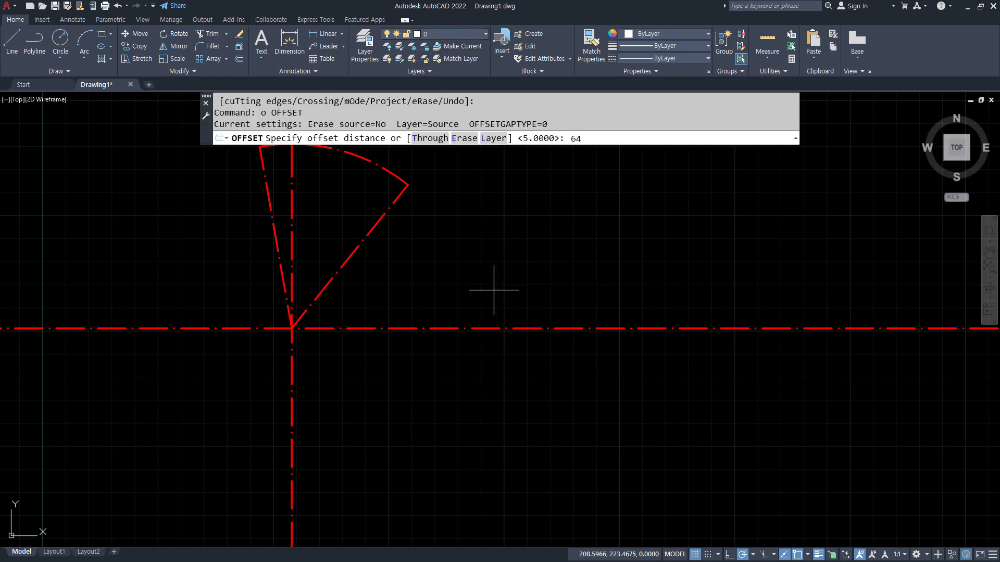
key(Return)
click(293, 387)
click(457, 398)
key(Return)
- Offset the new vertical centre line a further 72 to the right
key(Return)
text(72)
key(Return)
click(439, 384)
click(620, 384)
key(Return)
- Trim the horizontal centre line beyond the rightmost vertical line and to the left of the main intersection
text(tr)
key(Return)
drag(707, 305, 707, 376)
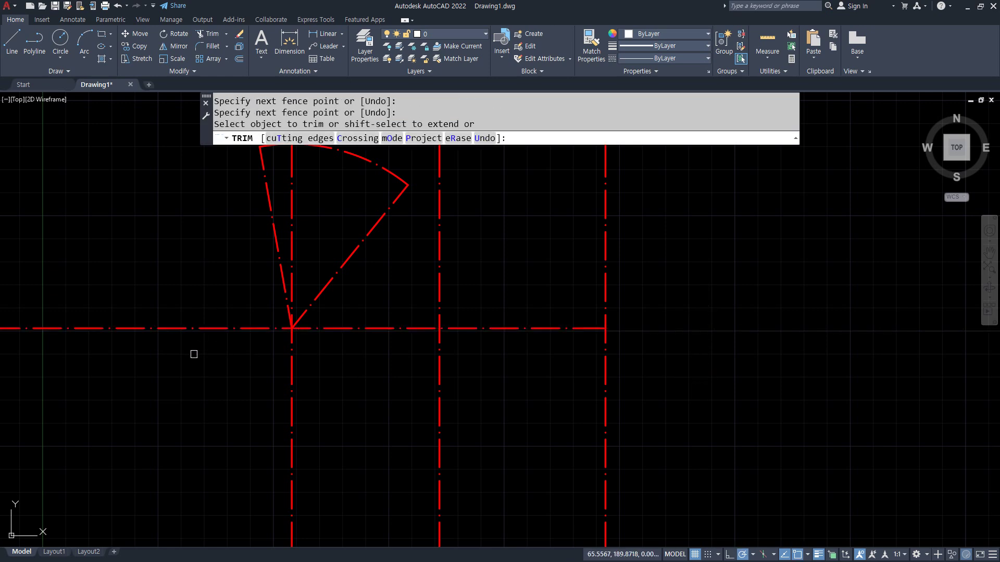
key(Escape)
text(tr)
key(Return)
drag(164, 313, 166, 364)
key(Return)
- Draw two concentric circles of radius 32 and 46.4 at the main centre-line intersection
text(c)
key(Return)
click(292, 328)
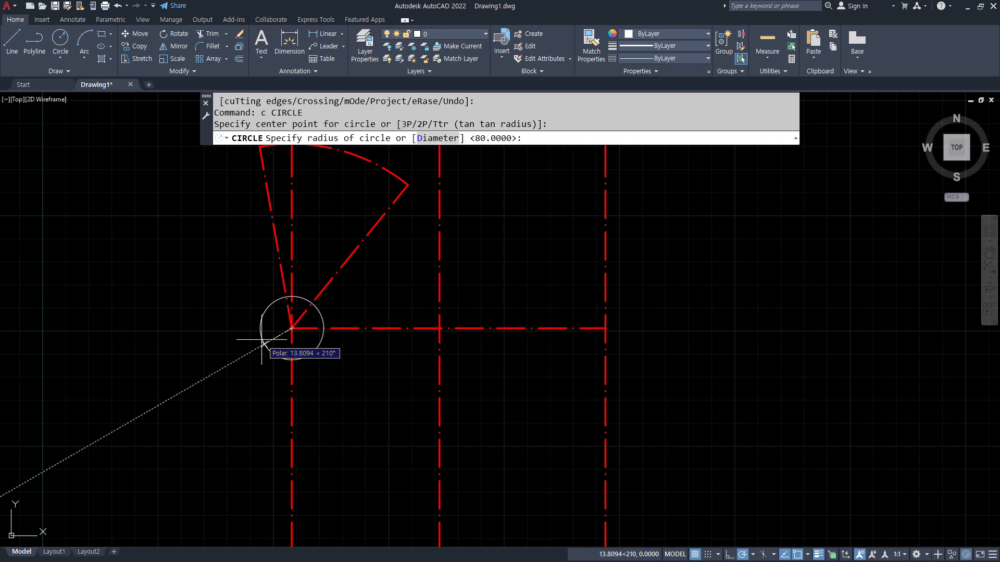
text(32)
key(Return)
key(Return)
click(292, 328)
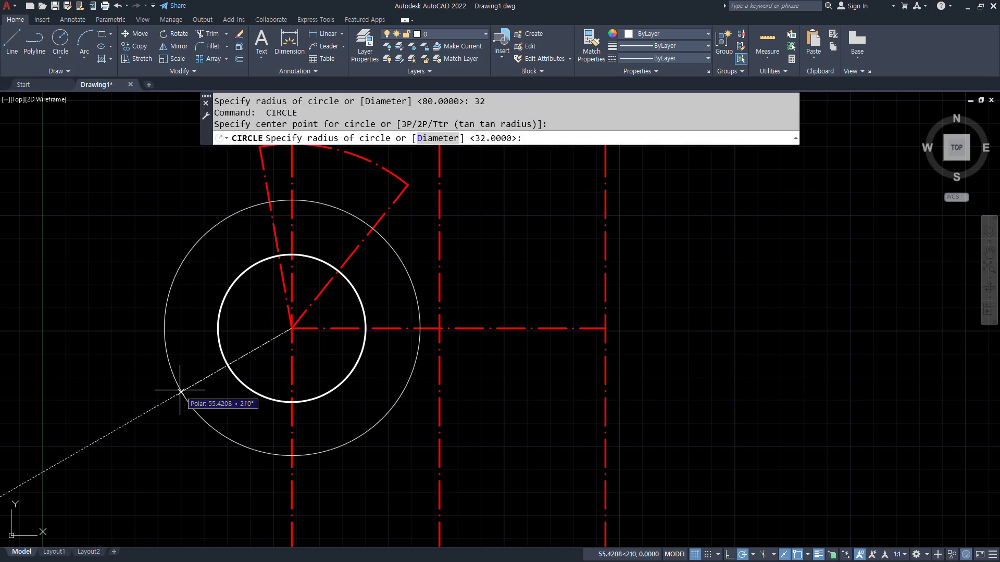
text(46.4)
key(Return)
- Extend the horizontal centre line left to the outer circle and trim the vertical centre line below that circle
text(ex)
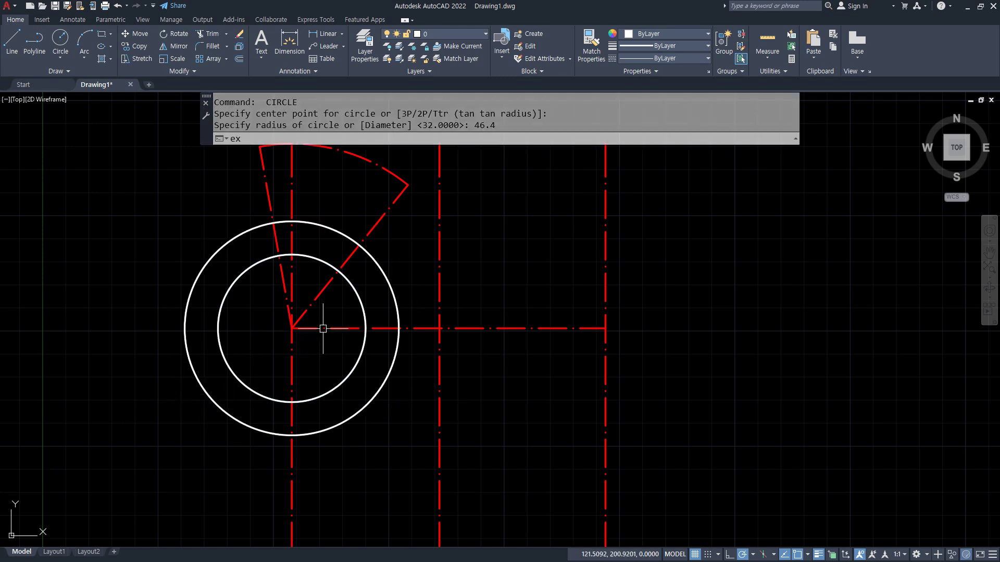
key(Return)
click(252, 328)
key(Return)
text(tr)
key(Return)
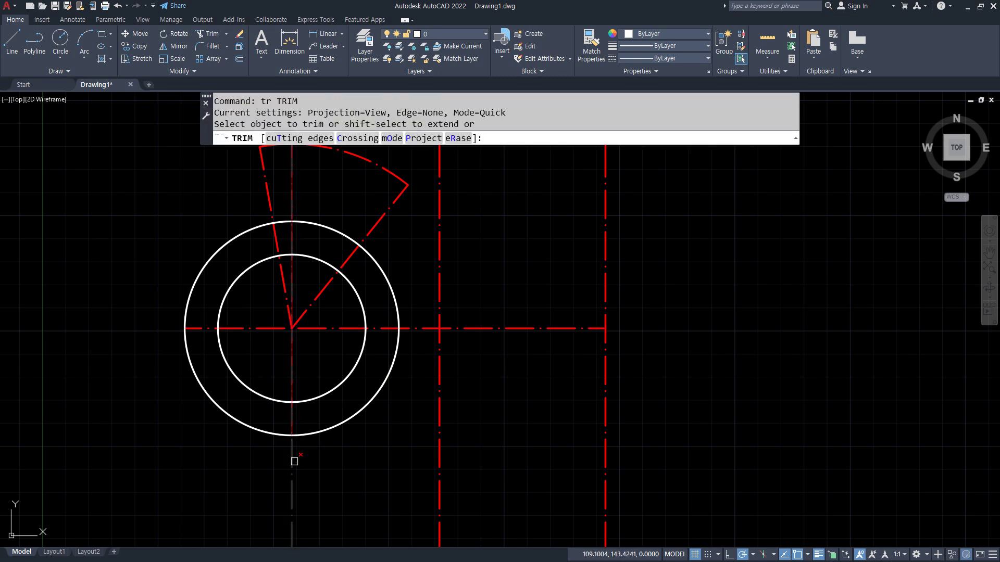
key(Return)
- Draw a circle of radius 7.2 at each end of the centre-line arc
middle_drag(309, 345, 273, 422)
text(c)
key(Return)
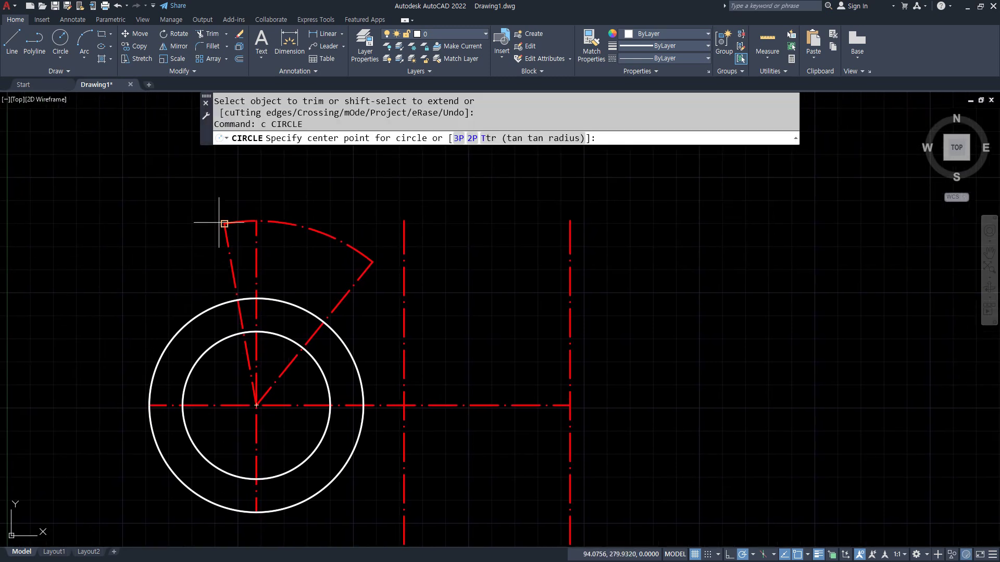
click(224, 224)
text(7)
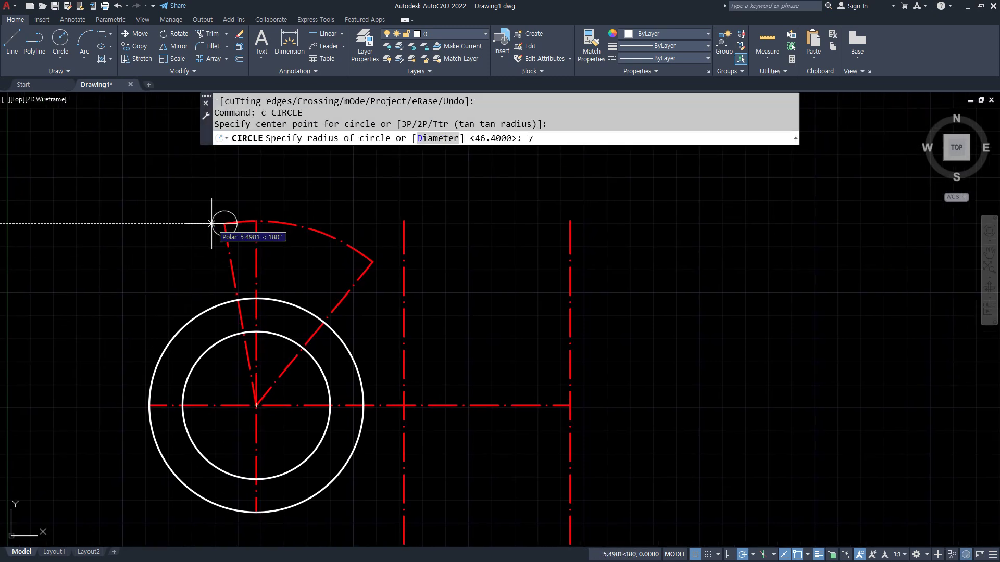
text(.2)
key(Return)
key(Return)
click(370, 262)
key(Return)
- Offset the centre-line arc 7.2 to its outer and inner sides to form the curved slot's edges
text(o)
key(Return)
text(7)
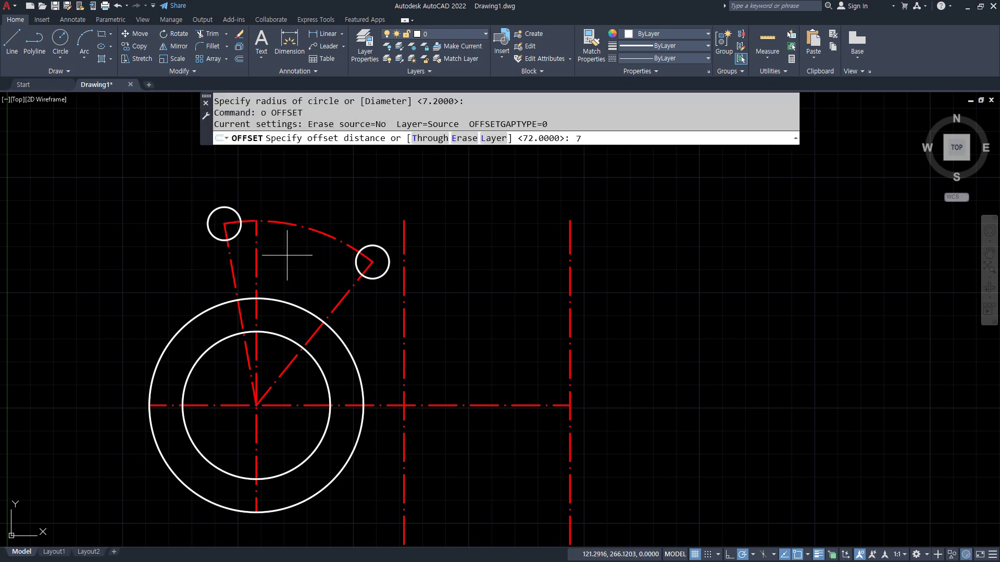
text(.2)
key(Return)
click(292, 226)
click(292, 208)
click(288, 224)
click(271, 247)
key(Return)
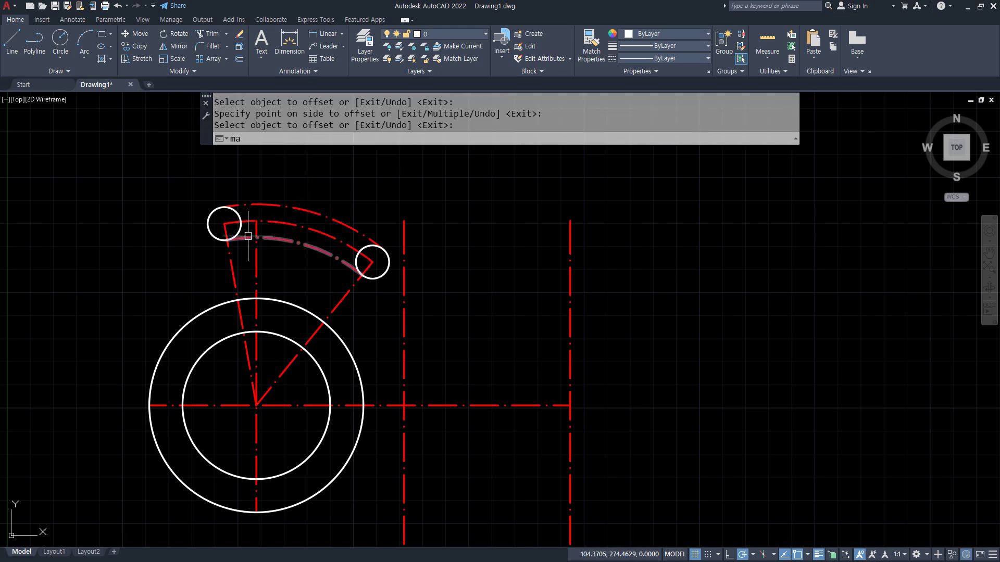
- Match the properties of the two offset arcs to the small circle at the slot's end
text(a)
key(Return)
click(236, 212)
click(279, 208)
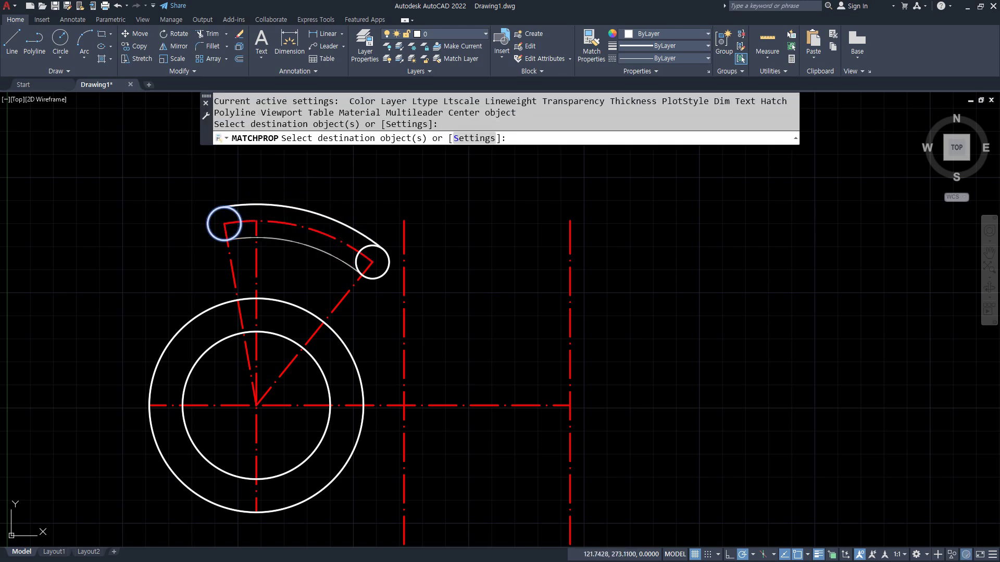
click(288, 239)
scroll(240, 230, up, 4)
key(Return)
- Trim the inner halves of the two small circles to leave the curved slot's rounded ends
text(tr)
key(Return)
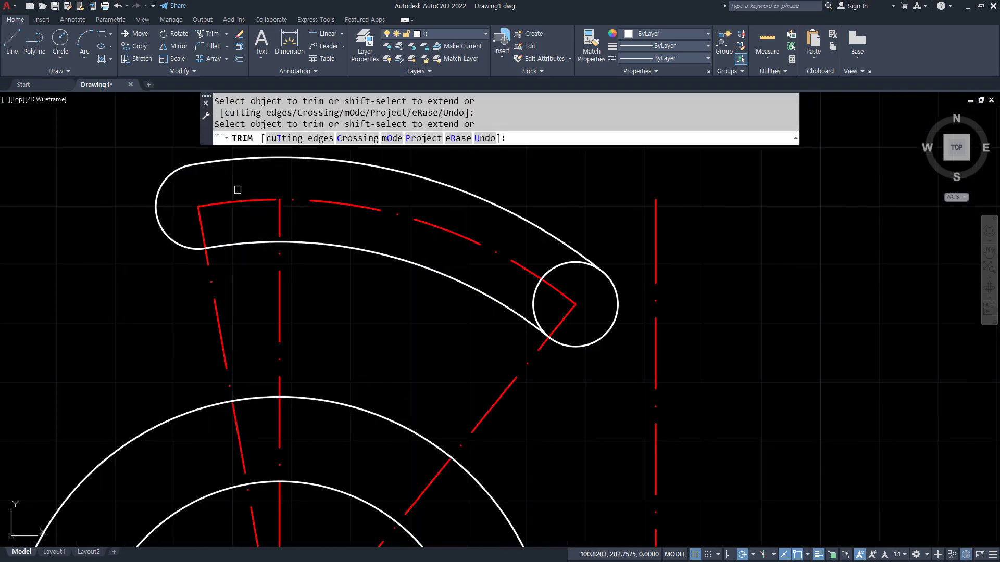
click(539, 286)
key(Return)
- Extend the arc and angled centre lines across the curved slot's ends and trim the vertical centre line back to the large circle
text(ex)
key(Return)
click(219, 205)
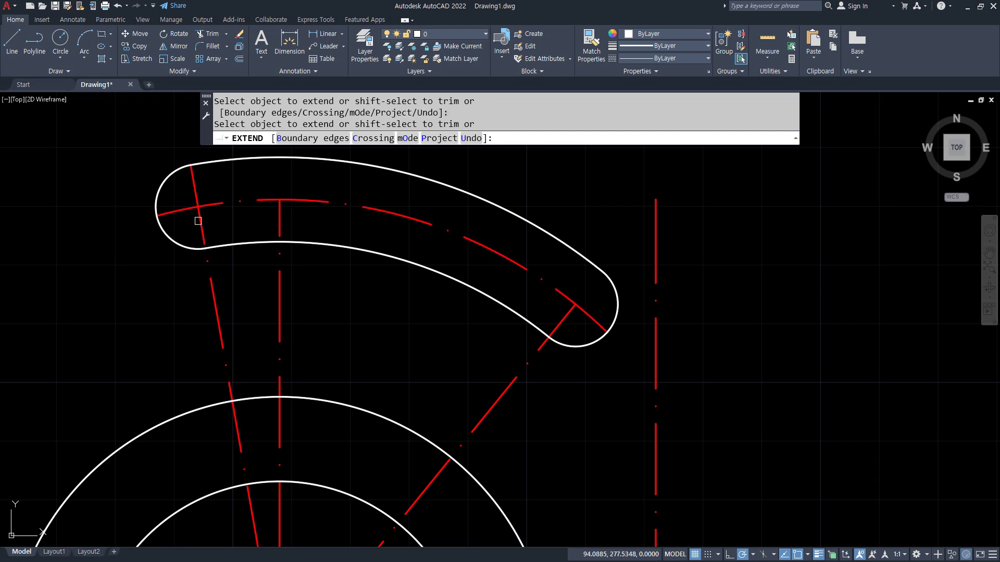
click(562, 317)
shift+click(277, 219)
click(280, 295)
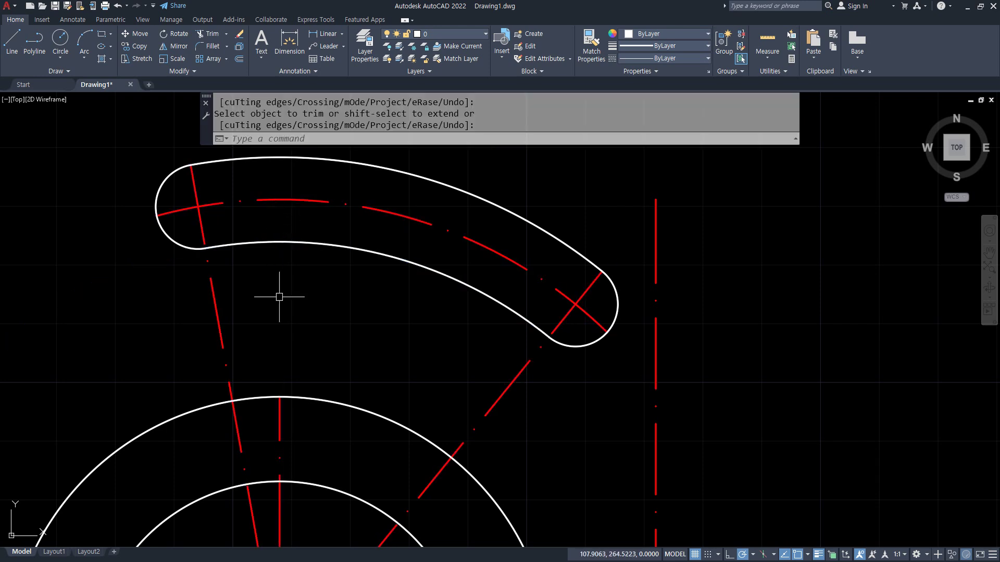
scroll(330, 316, down, 4)
key(Return)
- Draw a circle of radius 16 at each end of the curved slot's centre-line arc
text(c)
key(Return)
click(217, 252)
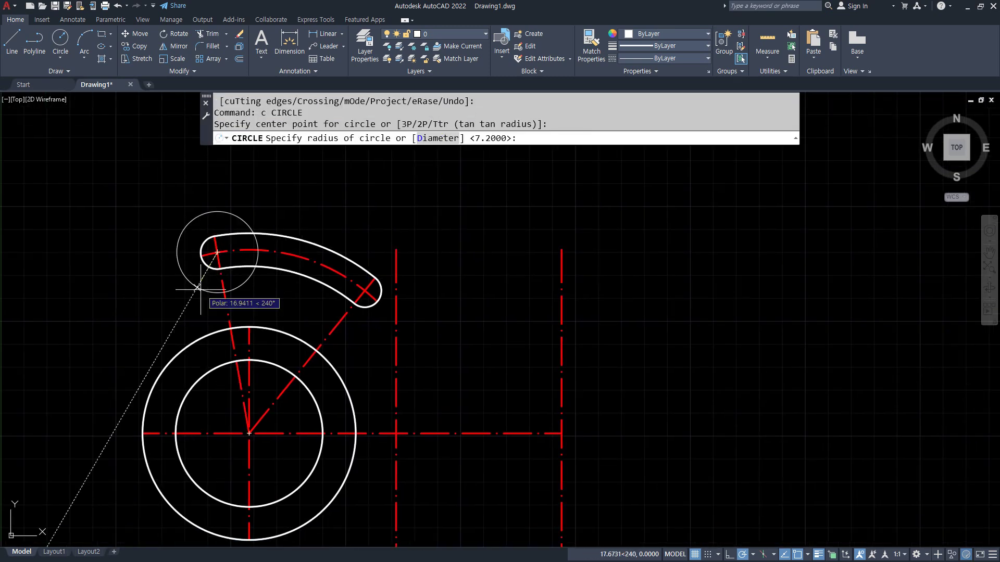
text(16)
key(Return)
key(Return)
click(364, 291)
key(Return)
- Offset the centre-line arc 16 to its outer and inner sides to form the edges around the curved slot
text(o)
key(Return)
text(16)
key(Return)
click(309, 255)
click(331, 212)
click(293, 252)
click(284, 288)
key(Return)
- Match the properties of the two new offset arcs to the curved slot's solid outline
text(ma)
key(Return)
click(330, 298)
click(312, 301)
click(304, 222)
key(Return)
- Trim the inner parts of the two radius 16 circles and the excess arc end to leave a rounded outline around the curved slot
text(tr)
key(Return)
scroll(195, 216, up, 2)
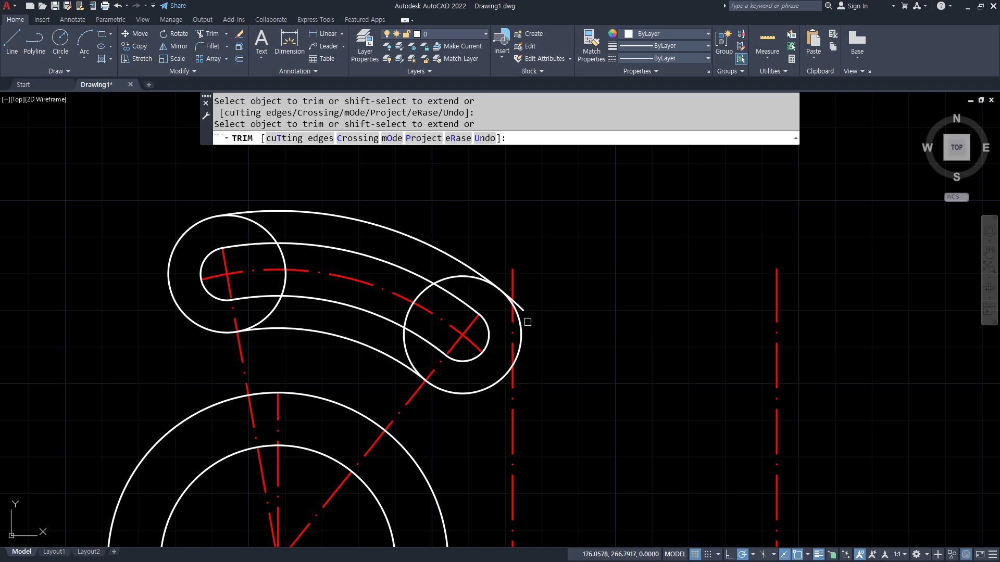
scroll(518, 300, up, 6)
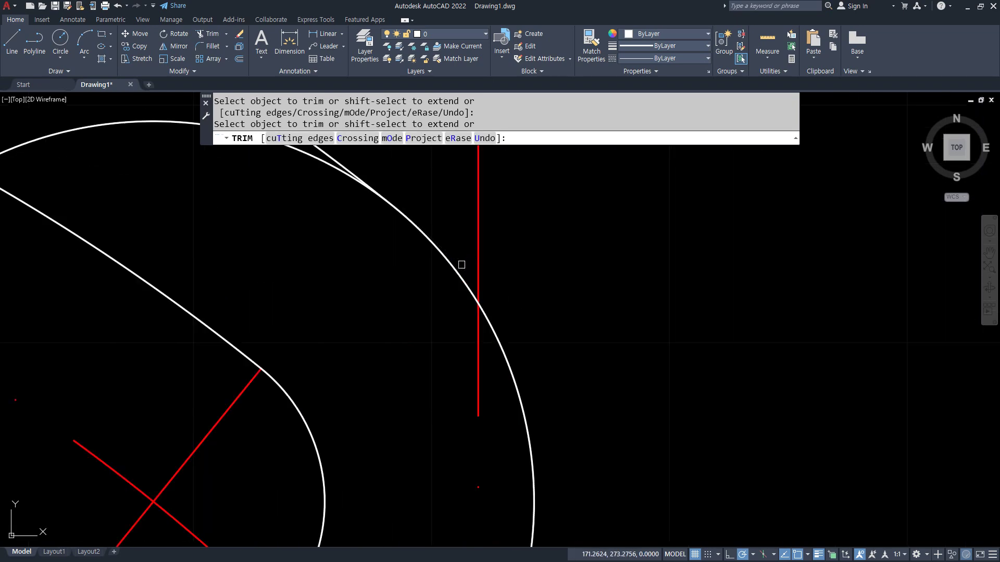
scroll(461, 265, down, 6)
click(293, 336)
middle_drag(201, 294, 344, 326)
click(240, 303)
click(247, 276)
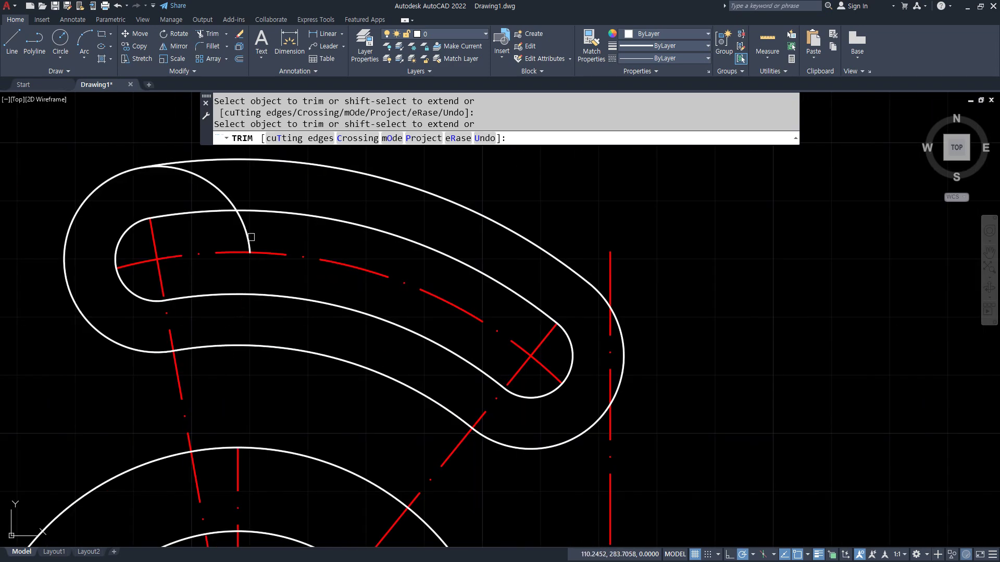
scroll(567, 297, down, 2)
- Trim the vertical centre line nearest the hub where it runs above and inside the curved outline
middle_drag(713, 350, 503, 245)
click(424, 205)
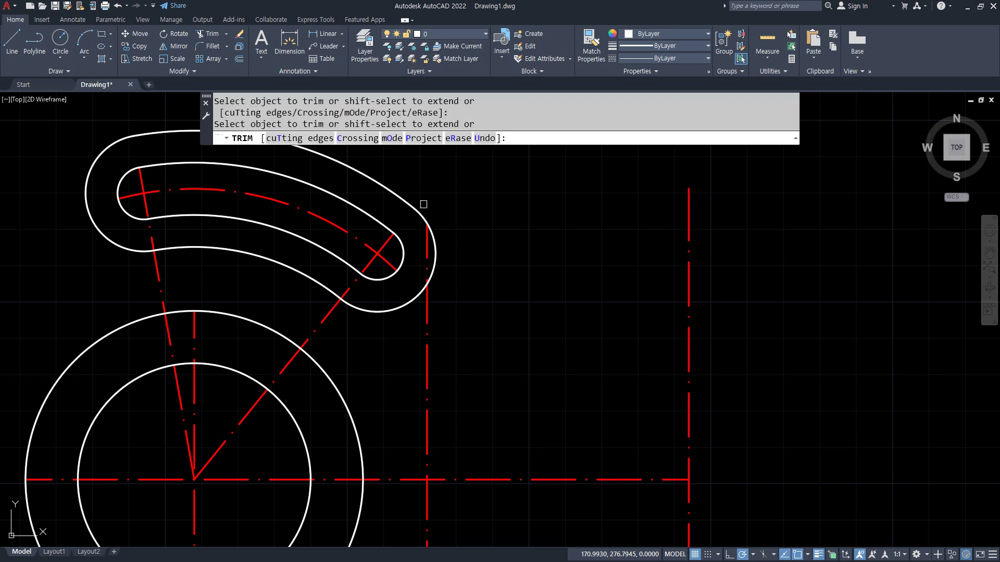
click(425, 245)
middle_drag(476, 459, 408, 392)
key(Return)
- Draw a circle of radius 10.4 at both intersections of the horizontal centre line with the vertical centre lines beyond the hub
text(c)
key(Return)
click(360, 413)
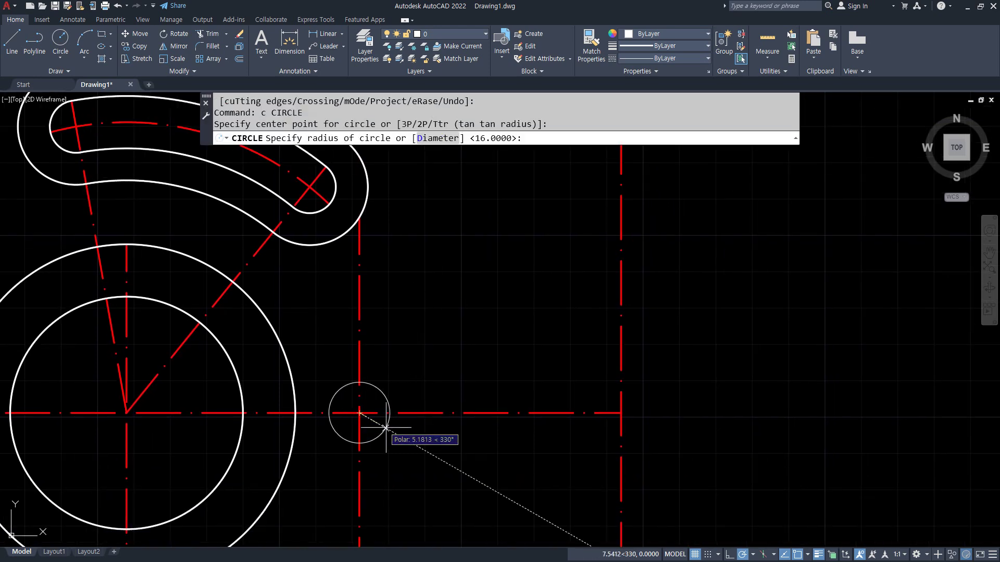
text(10.)
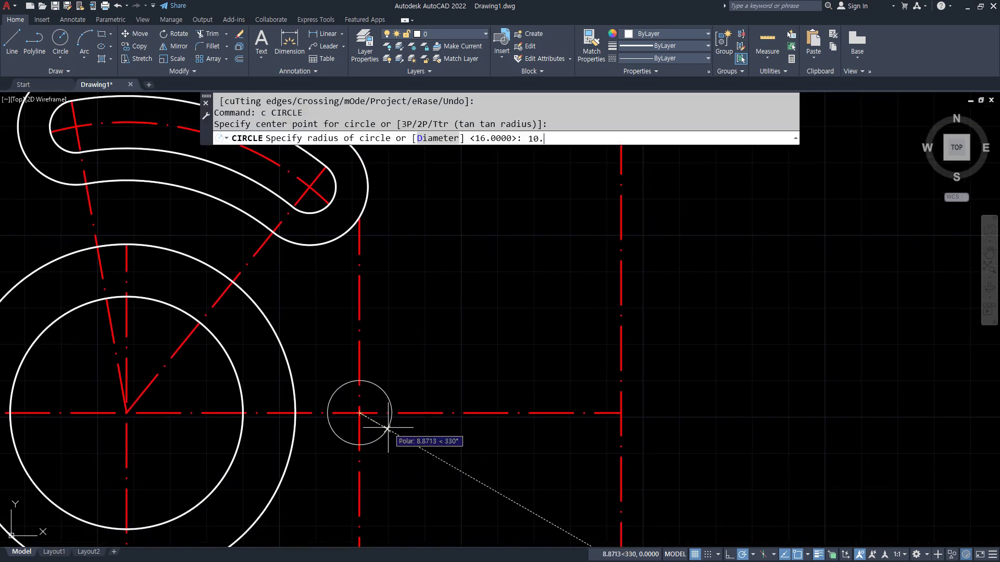
text(4)
key(Return)
key(Return)
click(620, 413)
key(Return)
- Trim both vertical centre lines to the small circles and extend the horizontal centre line to the far edge of the outermost one
text(tr)
key(Return)
mouse_move(373, 496)
mouse_down()
mouse_move(345, 495)
mouse_move(382, 495)
mouse_up()
click(623, 466)
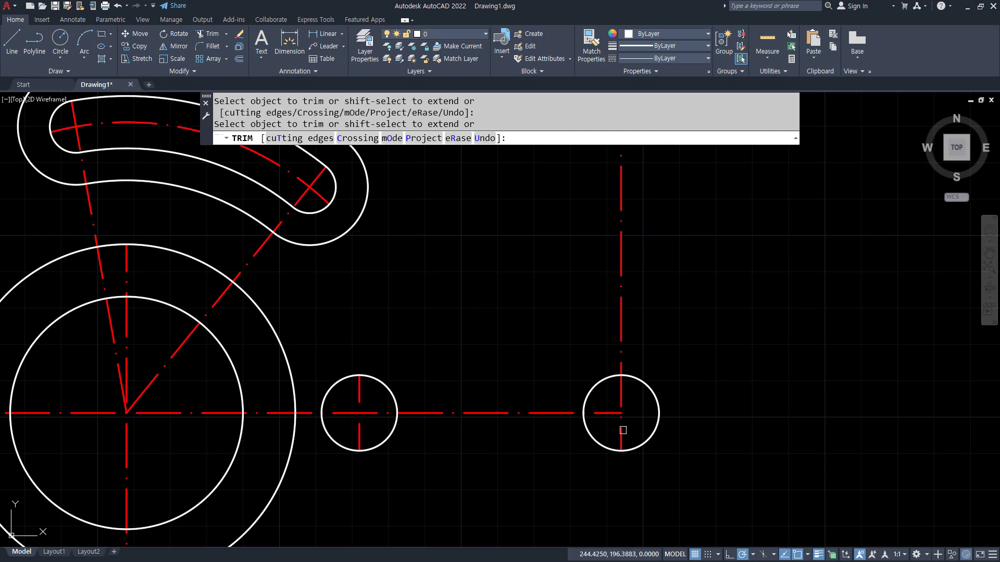
click(621, 348)
key(Return)
text(ex)
key(Return)
click(604, 413)
- Draw a circle of radius 20 concentric with the small circle at the arm's far end
text(c)
key(Return)
click(622, 413)
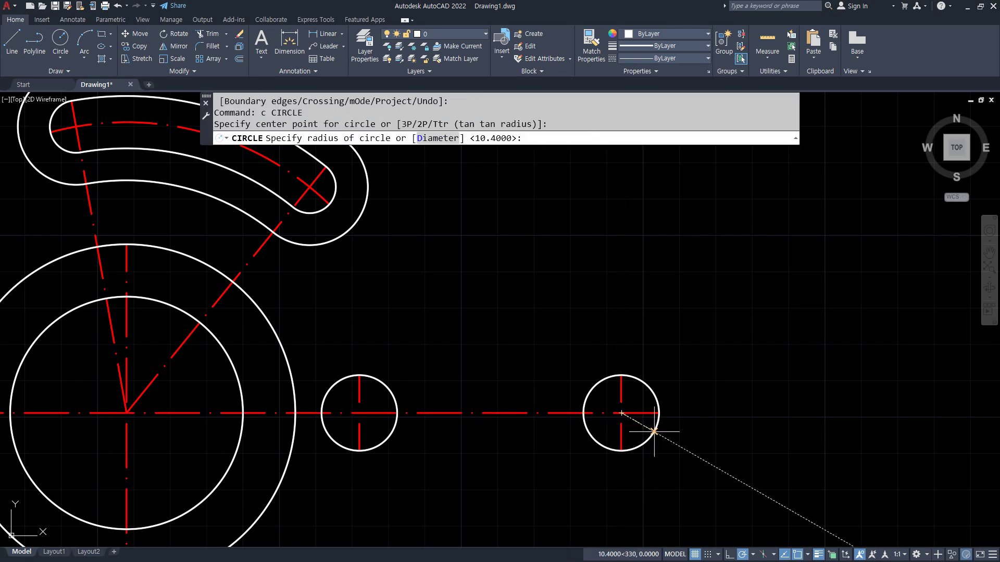
text(20)
key(Return)
- Extend the horizontal and vertical centre lines at the arm's far end to the radius 20 circle
text(ex)
key(Return)
click(620, 389)
click(643, 413)
click(642, 413)
click(622, 433)
key(Return)
- Offset the horizontal centre line 10.4 above and below to form the straight slot's edges
scroll(389, 447, down, 2)
mouse_move(401, 437)
middle_down()
mouse_move(447, 375)
mouse_move(458, 388)
middle_up()
key(Return)
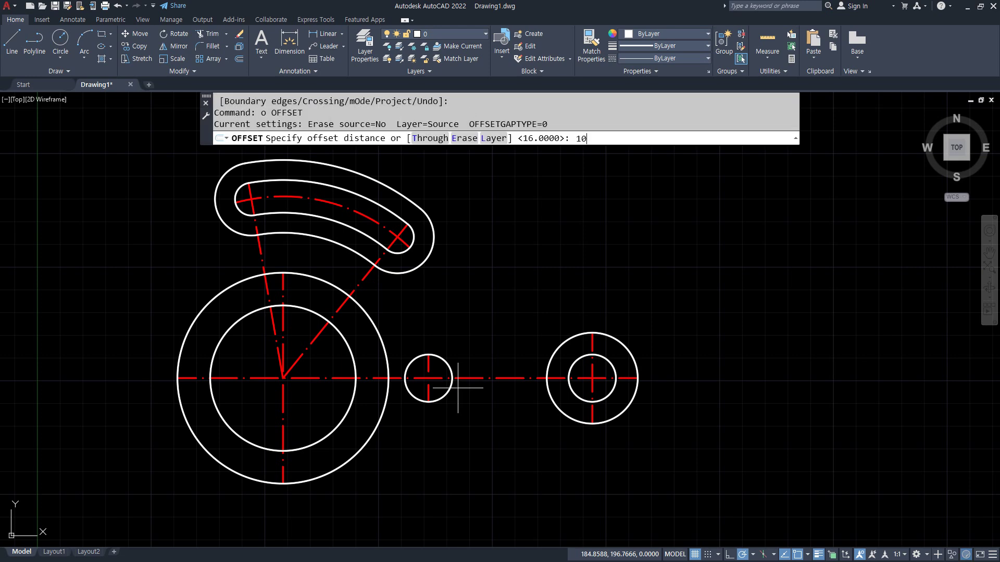
text(10.4)
key(Return)
click(484, 379)
click(486, 371)
click(487, 379)
click(486, 407)
key(Return)
- Offset the horizontal centre line 20 above and below to form the arm's outer edges
key(Return)
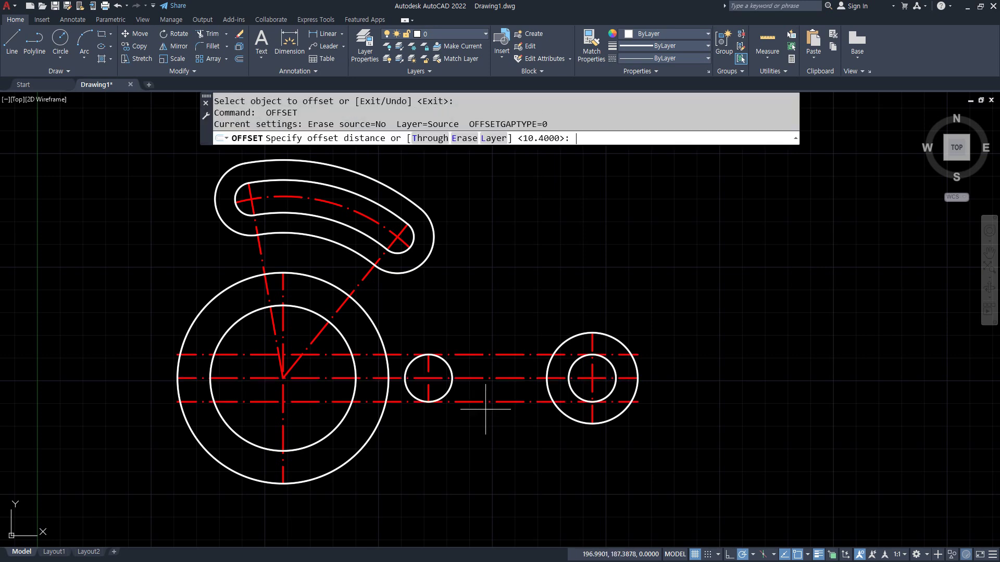
text(20)
key(Return)
click(496, 379)
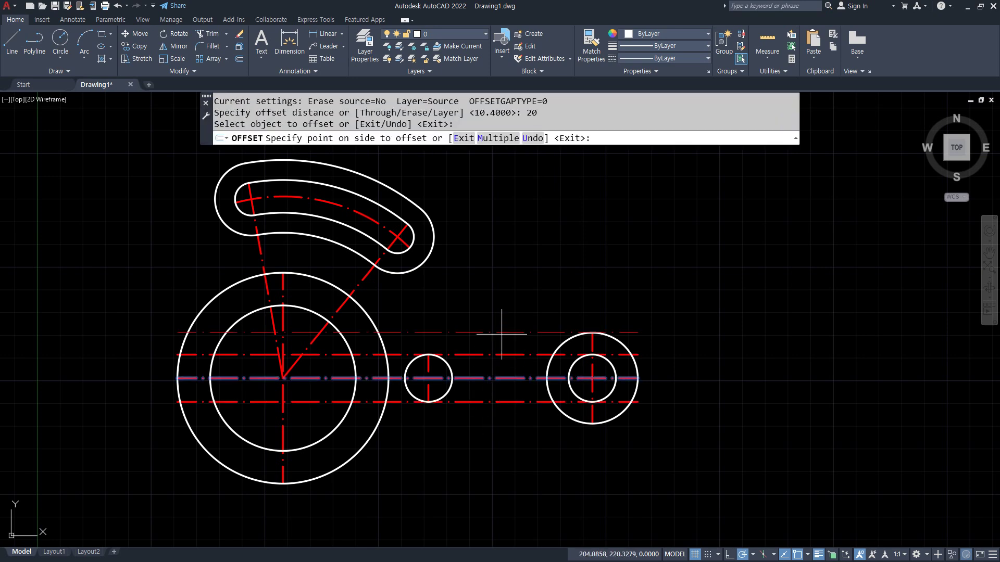
click(489, 334)
click(500, 378)
click(478, 441)
key(Return)
scroll(550, 395, up, 2)
text(na)
key(Return)
click(559, 415)
key(Escape)
- Match the properties of the four offset lines to the solid circle at the arm's far end
text(ma)
key(Return)
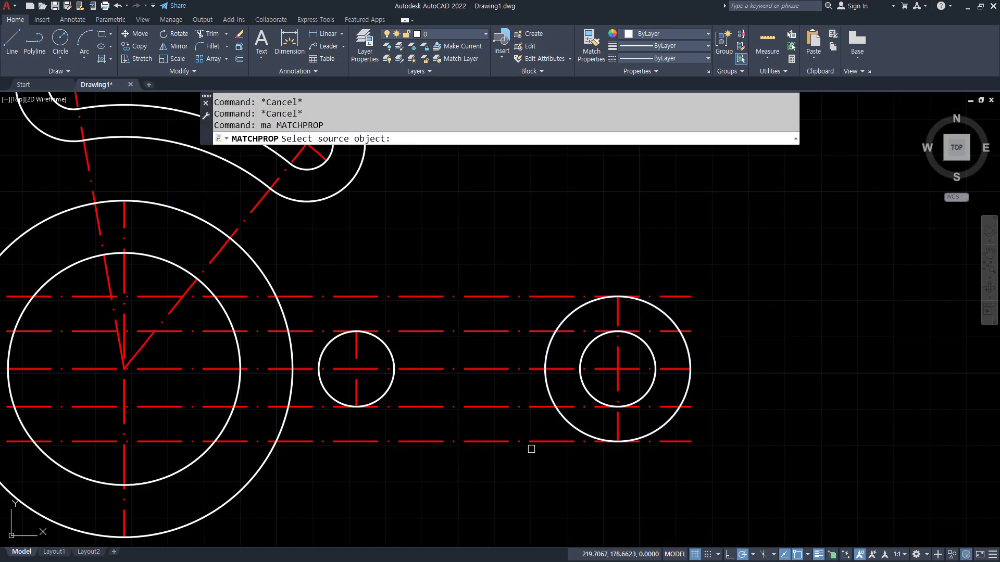
click(559, 415)
click(505, 398)
click(476, 442)
click(491, 281)
click(461, 339)
key(Return)
- Trim the slot and arm edge lines past the far-end circles, and the slot lines between the hub and the slot's start
text(tr)
key(Return)
click(324, 331)
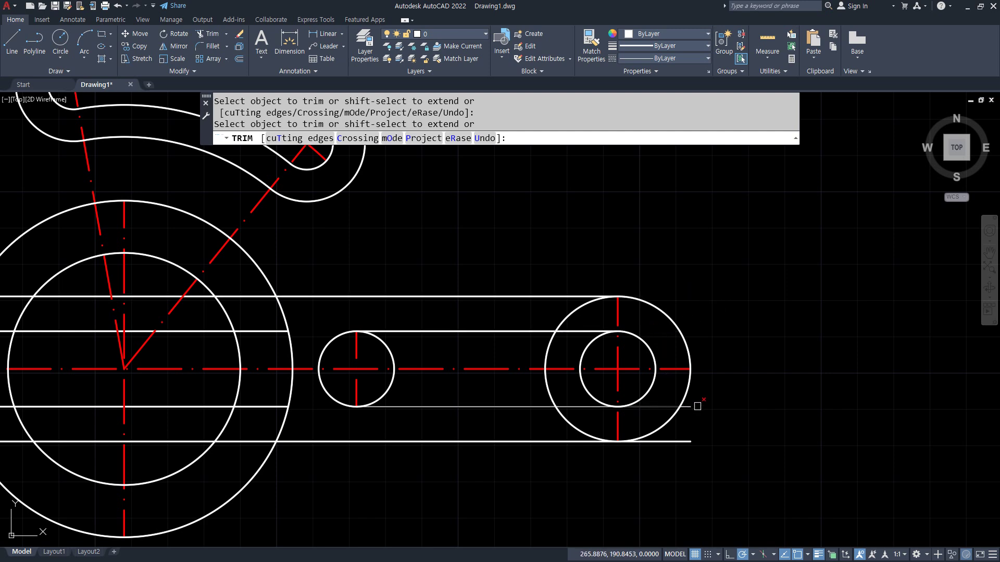
click(666, 406)
click(656, 443)
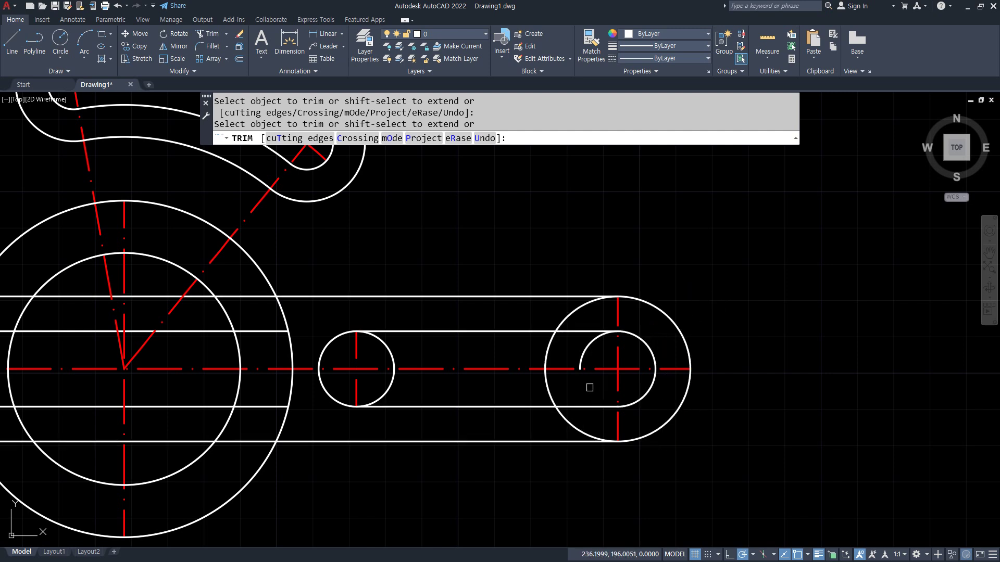
- Trim the inner halves of the arm's far-end circles and the arm edge lines between the two hub circles
click(578, 308)
click(547, 348)
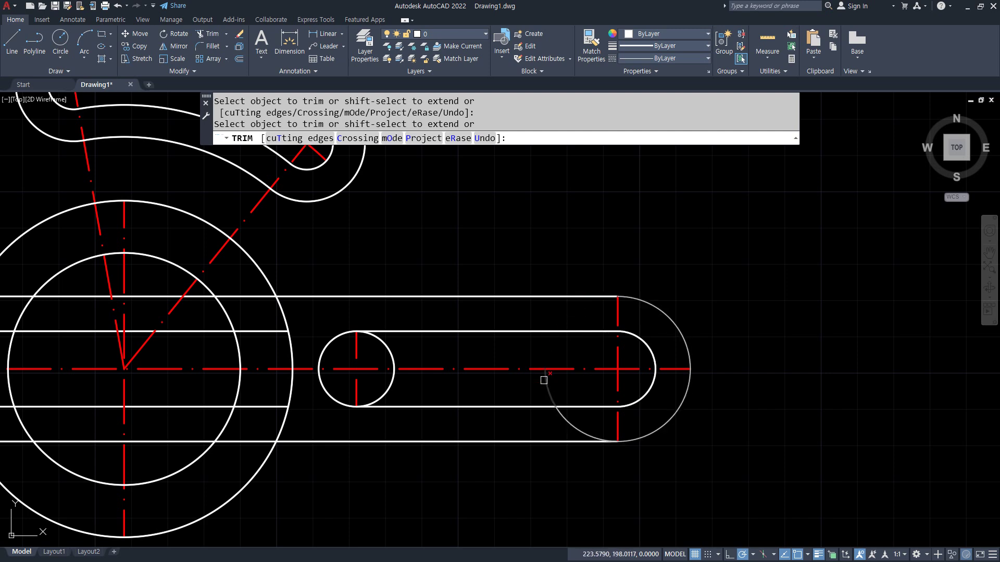
click(239, 441)
click(233, 296)
key(space)
- Erase the four leftover line pieces crossing the hub circles
click(254, 326)
click(260, 339)
click(249, 400)
click(240, 411)
click(245, 331)
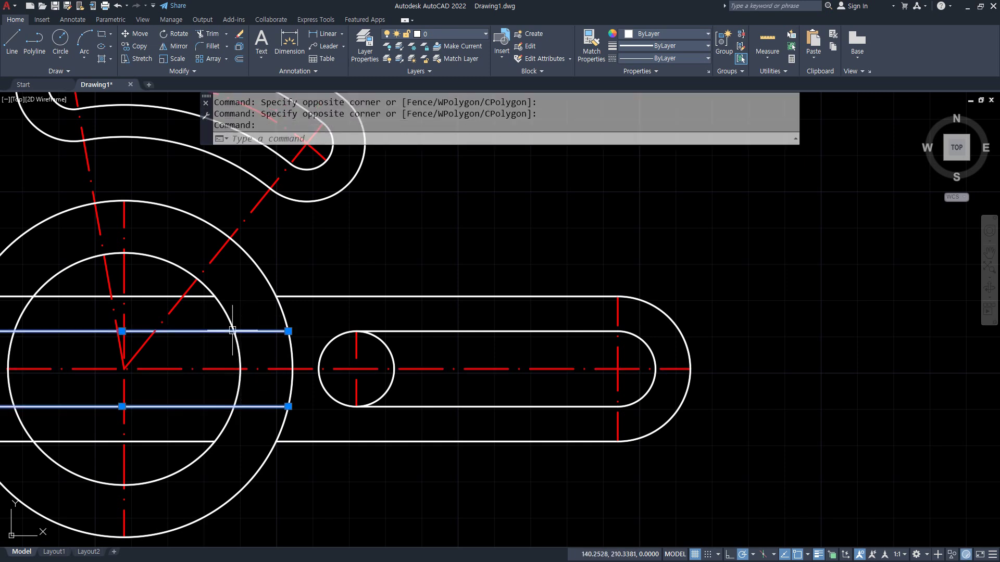
click(198, 298)
text(e)
key(space)
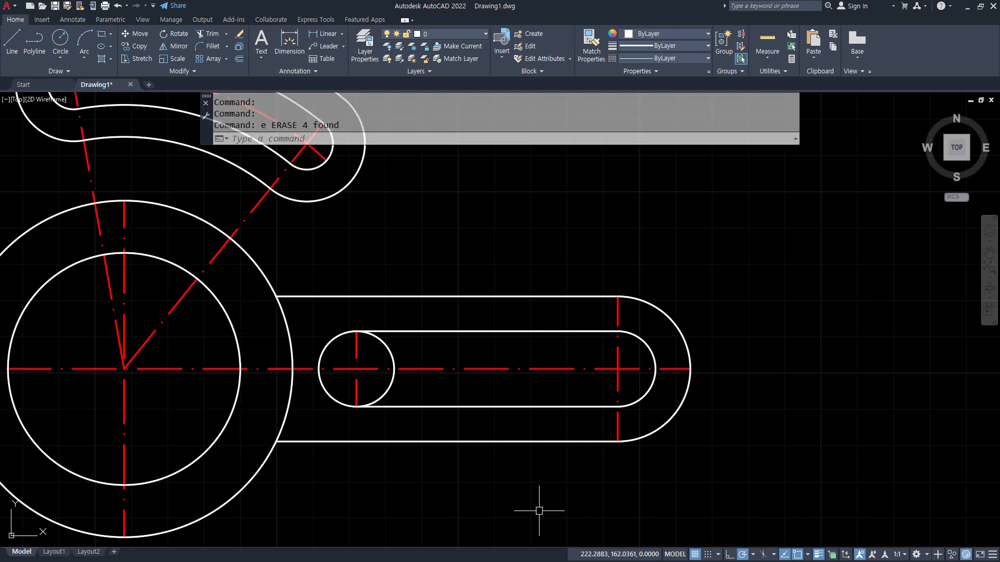
- Draw a circle of radius 32 tangent to the arm's lower edge and the hub's outer circle
scroll(521, 469, down, 2)
scroll(464, 436, up, 2)
middle_drag(424, 409, 455, 340)
text(c)
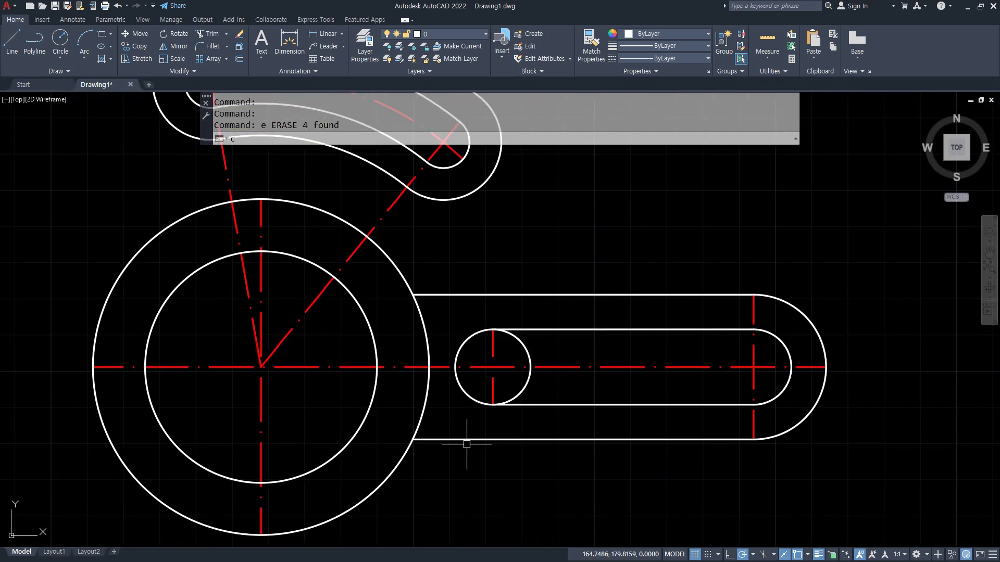
key(space)
text(t)
key(space)
click(476, 440)
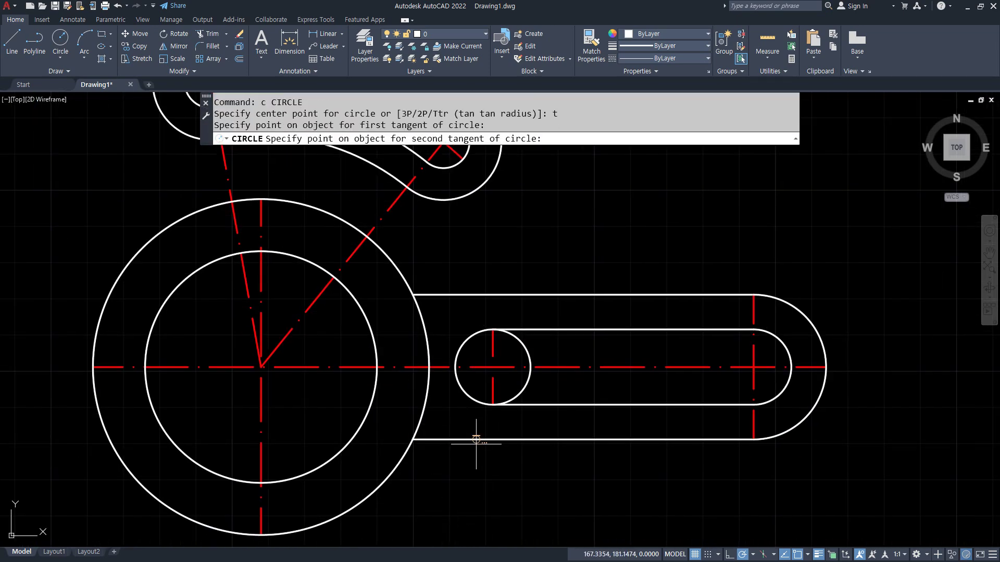
click(385, 479)
text(32)
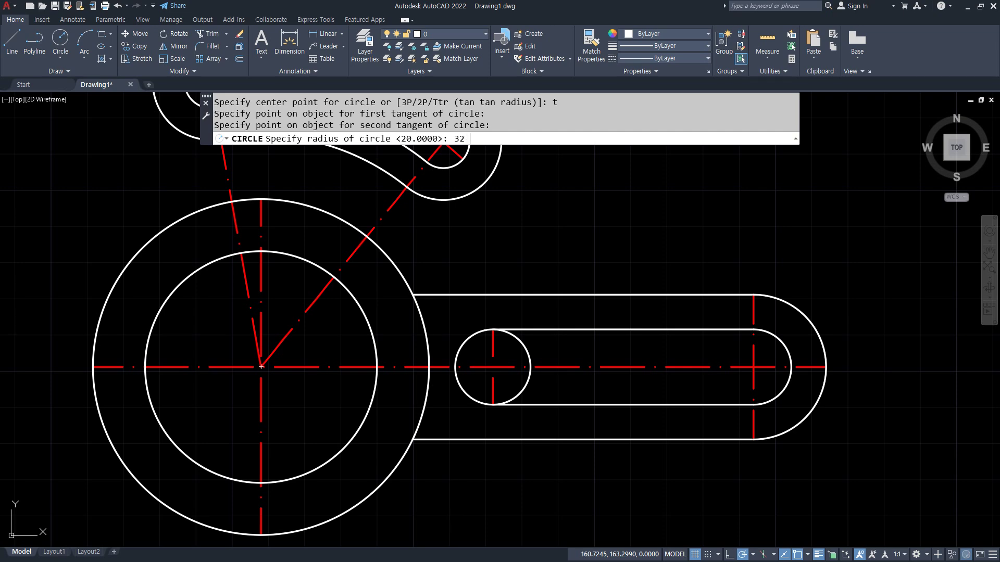
key(space)
- Trim the lower tangent circle and the arm's lower edge to leave a smooth fillet arc into the hub
middle_drag(453, 467, 428, 393)
text(tr)
key(space)
click(542, 409)
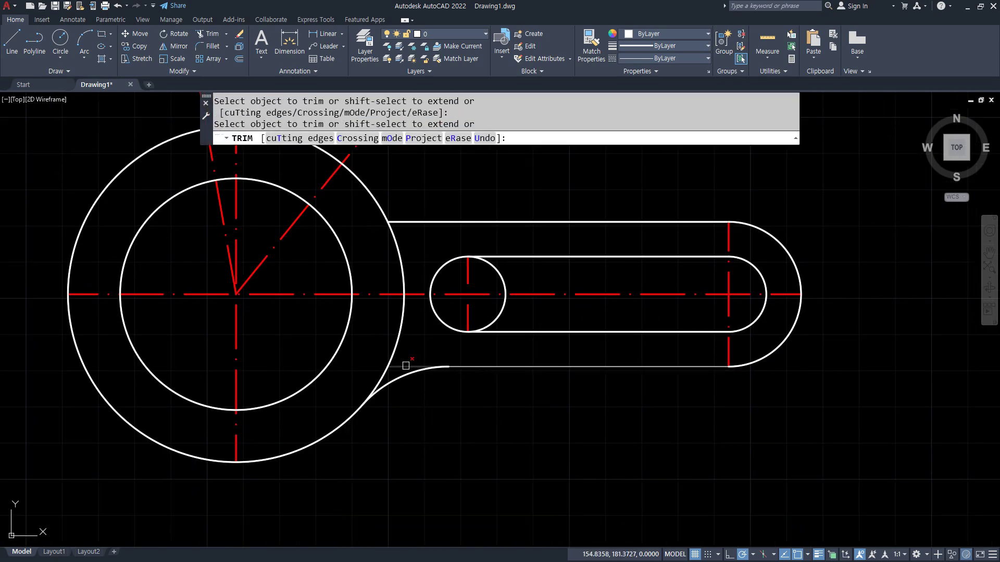
click(406, 366)
middle_drag(445, 265, 444, 358)
key(space)
- Draw a circle of radius 32 tangent to the arm's upper edge and the hub's outer circle
text(c)
key(space)
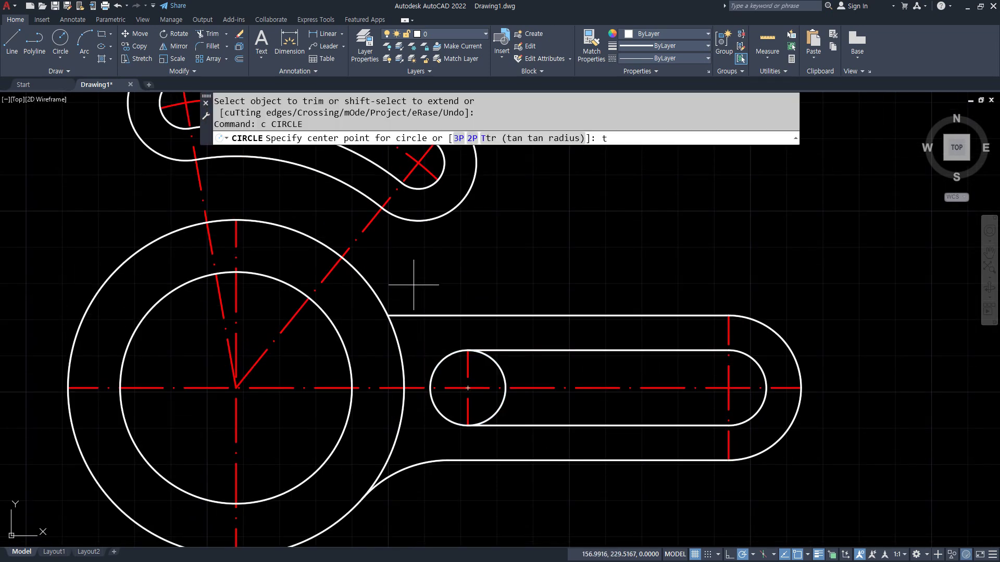
text(t)
key(space)
click(430, 314)
click(375, 292)
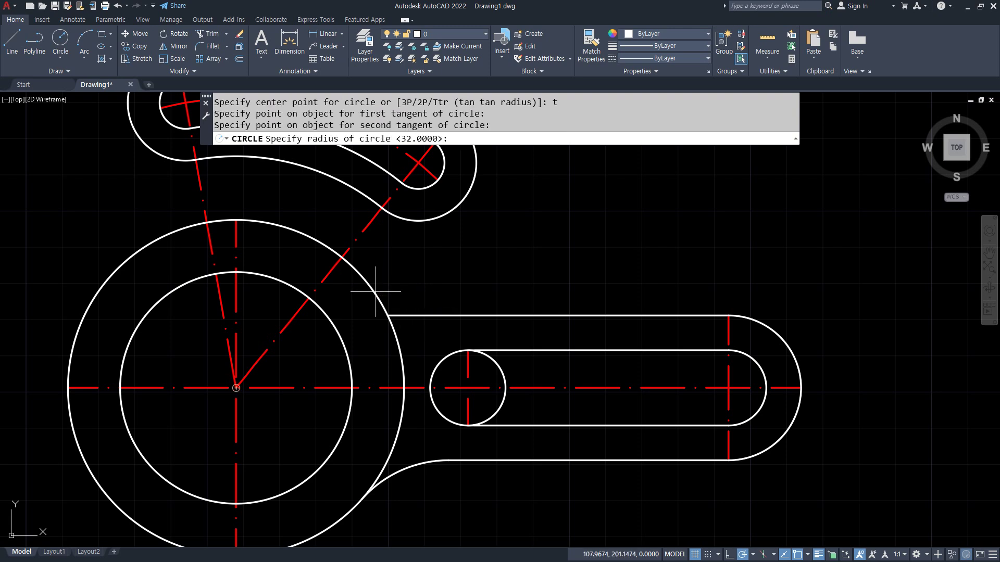
text(32)
key(space)
- Trim and erase the excess of the upper radius 32 circle and arm edge, leaving a smooth fillet arc into the hub
middle_drag(487, 270, 488, 306)
text(tr)
key(space)
drag(501, 328, 504, 343)
scroll(352, 292, up, 2)
click(349, 297)
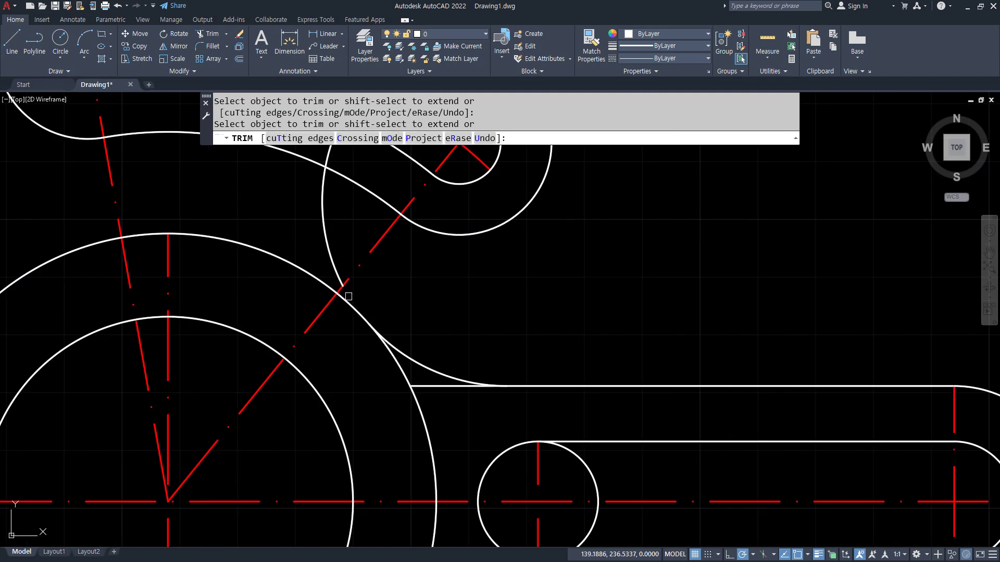
key(space)
click(337, 265)
text(e)
key(space)
text(tr)
key(space)
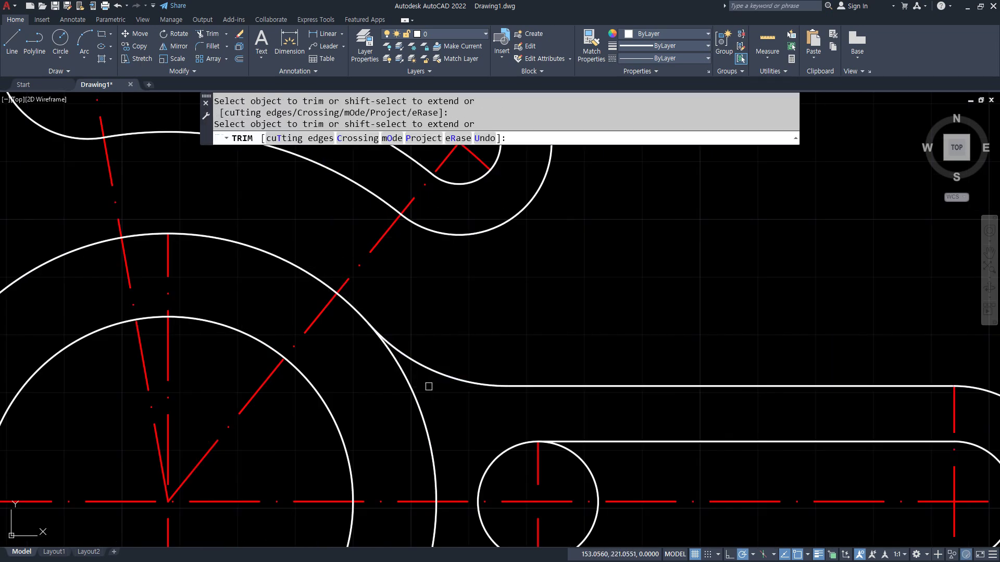
- Draw a circle of radius 16 tangent to the curved slot's left outer end and the hub's outer circle
scroll(441, 364, down, 3)
middle_drag(510, 346, 517, 307)
key(Escape)
text(c)
key(space)
text(t)
key(space)
click(282, 237)
click(278, 287)
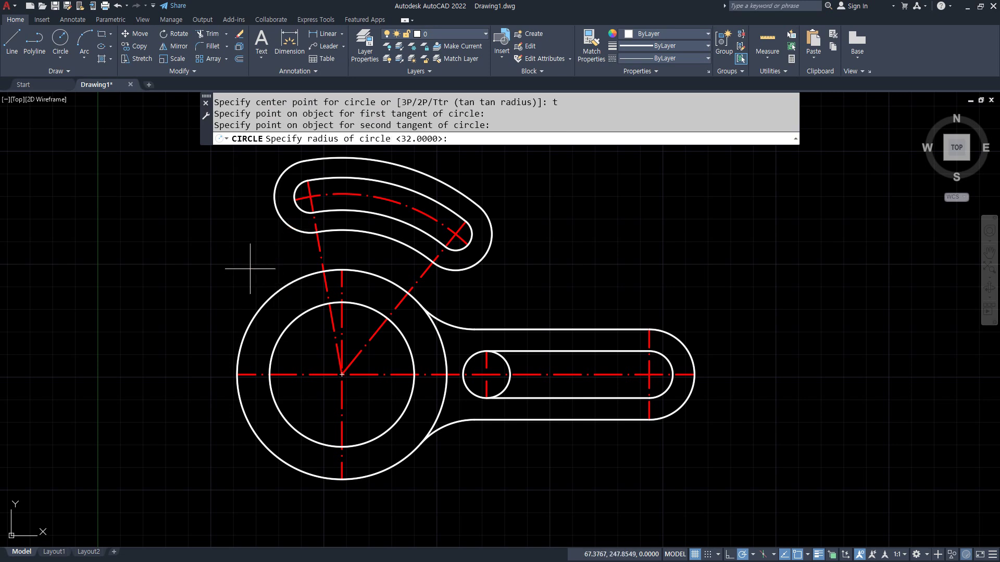
text(16)
key(Return)
- Trim the radius 16 circle to leave only the concave arc joining the curved slot's outline to the hub
text(tr)
key(space)
click(238, 275)
key(space)
- Draw a line from the curved slot's upper outer outline tangent to the arm's rounded right end
text(l LINE)
key(space)
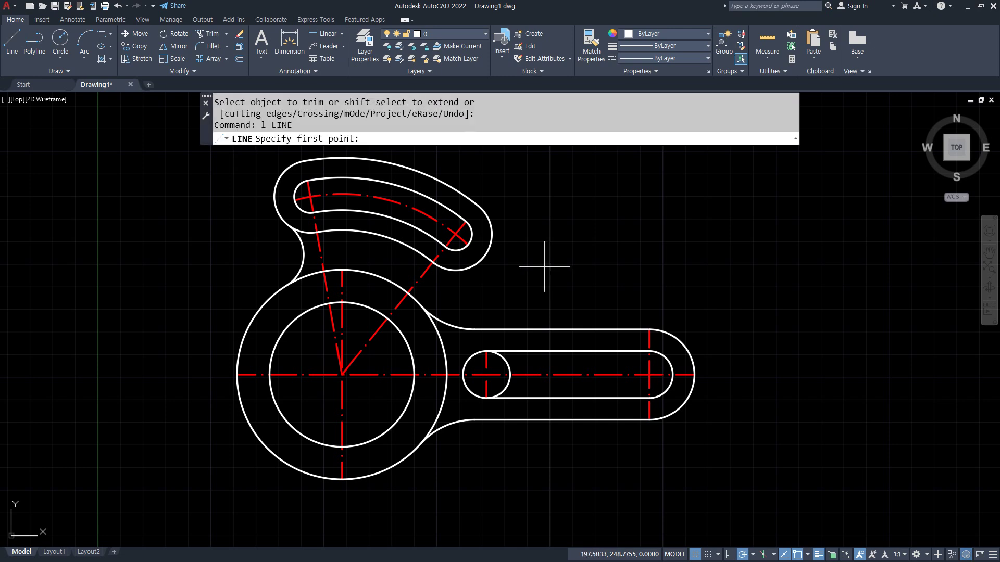
click(449, 190)
text(tan)
key(space)
click(683, 340)
key(space)
- Draw a line tangent to the underside of the arm's rounded end and the bottom of the hub's outer circle
key(space)
text(t)
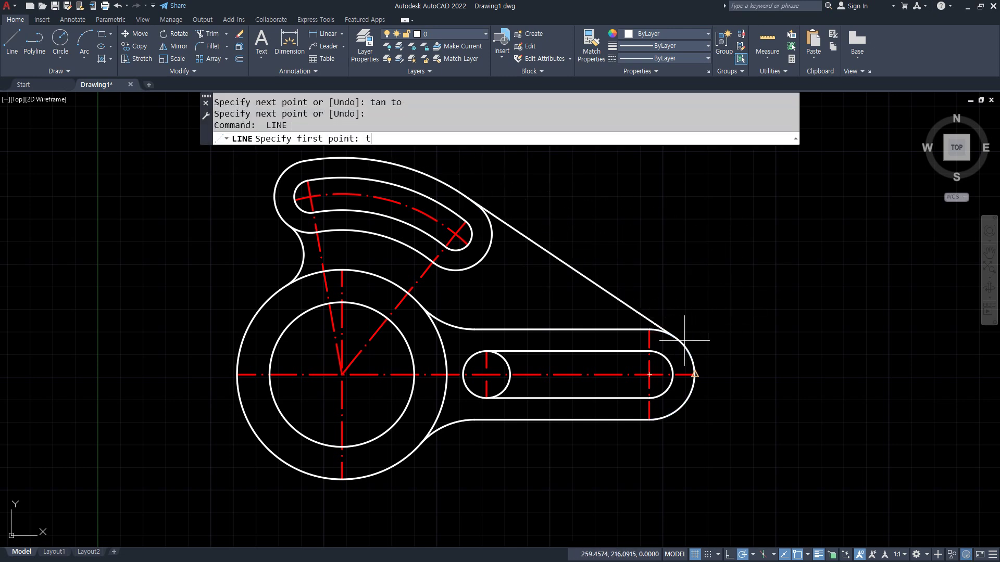
click(687, 406)
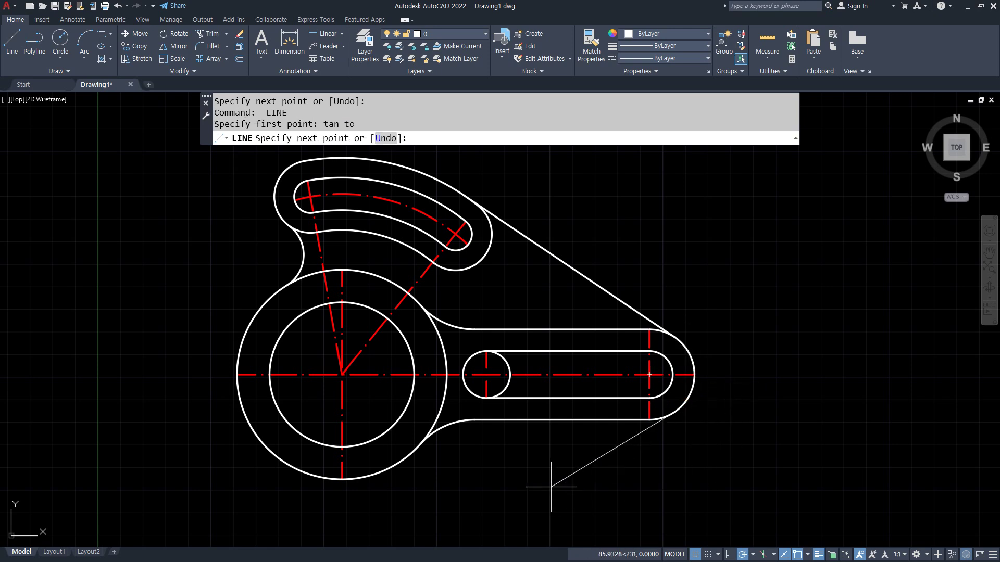
text(tan)
key(space)
click(386, 469)
key(space)
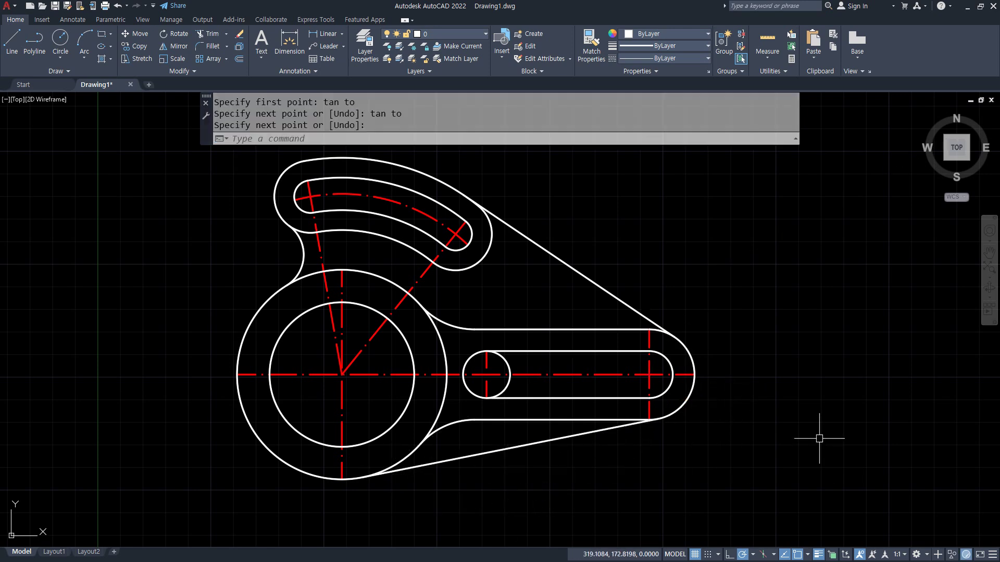
- Trim the right half of the circle at the straight slot's left end to leave an open rounded slot
text(tr)
key(space)
click(509, 372)
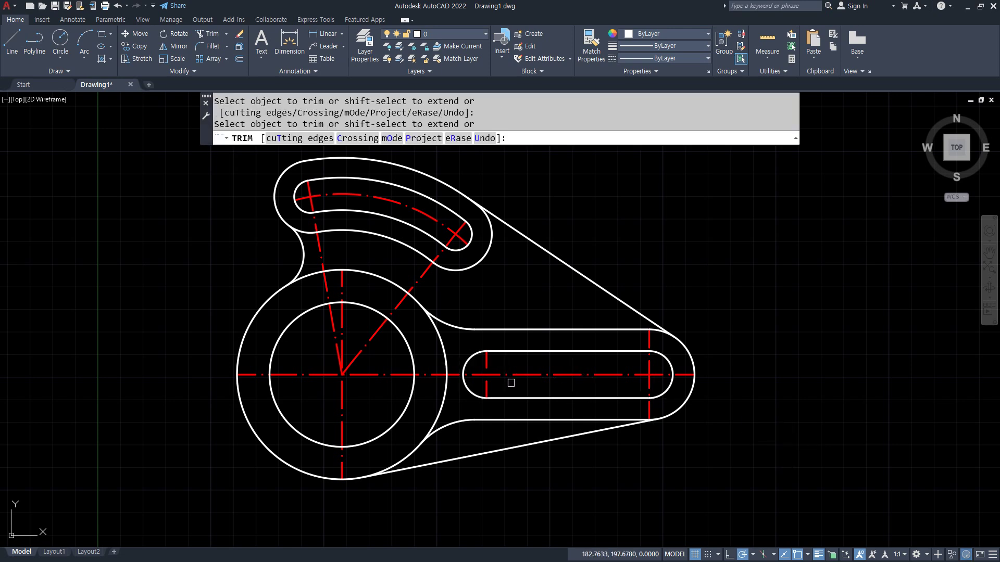
key(space)
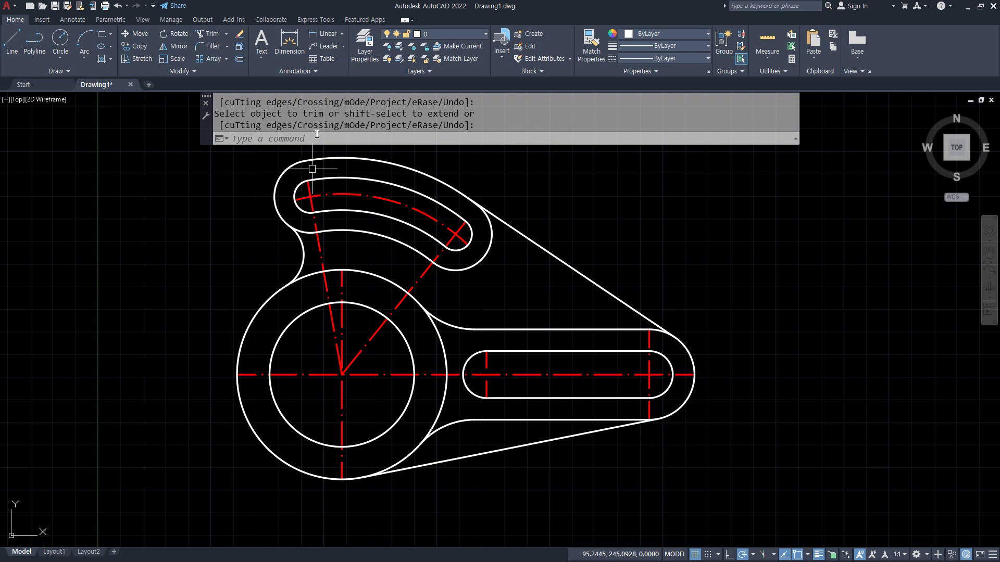
- Extend the curved slot's centre lines at both ends out to its outer outline
text(ex)
key(space)
click(311, 208)
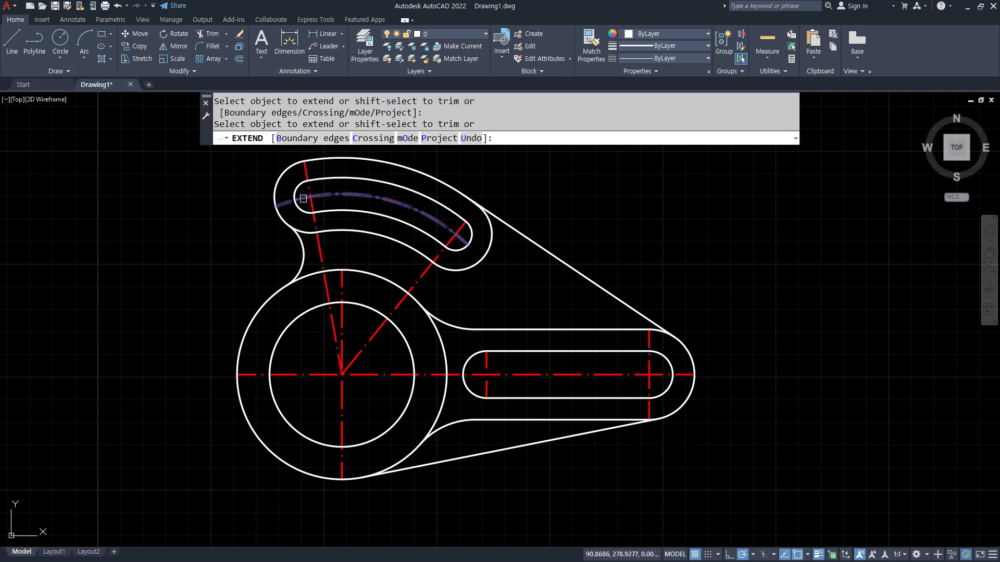
click(458, 224)
click(463, 239)
key(space)
- Offset the curved slot's two outer end arcs and upper outer arc outward by 5
scroll(624, 297, up, 2)
middle_drag(625, 298, 623, 335)
middle_drag(457, 265, 524, 349)
text(o)
key(space)
text(5)
key(space)
click(478, 345)
click(502, 356)
click(132, 246)
click(107, 223)
click(242, 197)
click(241, 189)
key(space)
- Extend the curved slot's centre lines to the offset outlines so they overshoot the part
text(ex)
key(space)
click(211, 256)
click(206, 333)
click(452, 282)
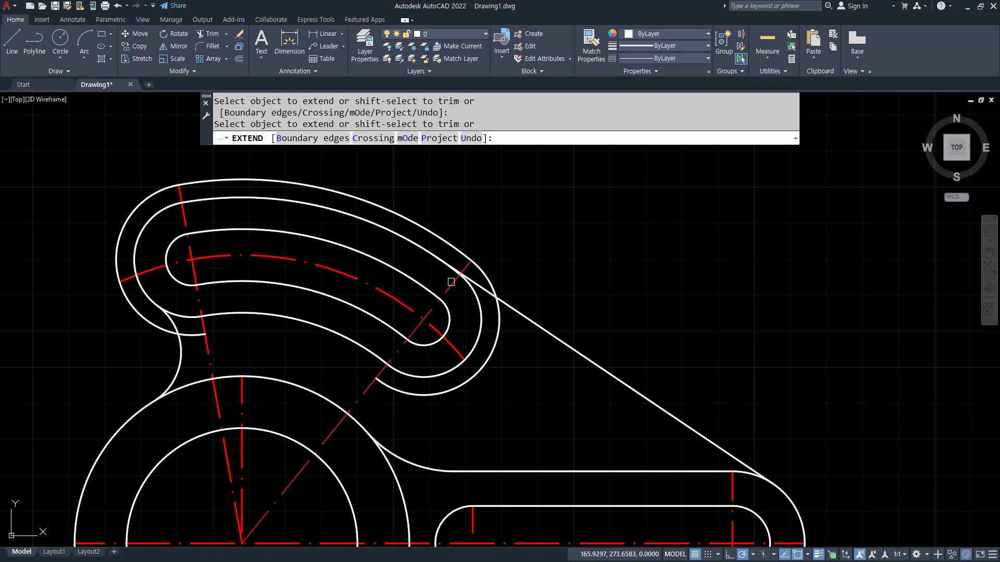
click(447, 341)
key(space)
- Erase the three offset helper arcs around the curved slot
click(493, 352)
click(420, 227)
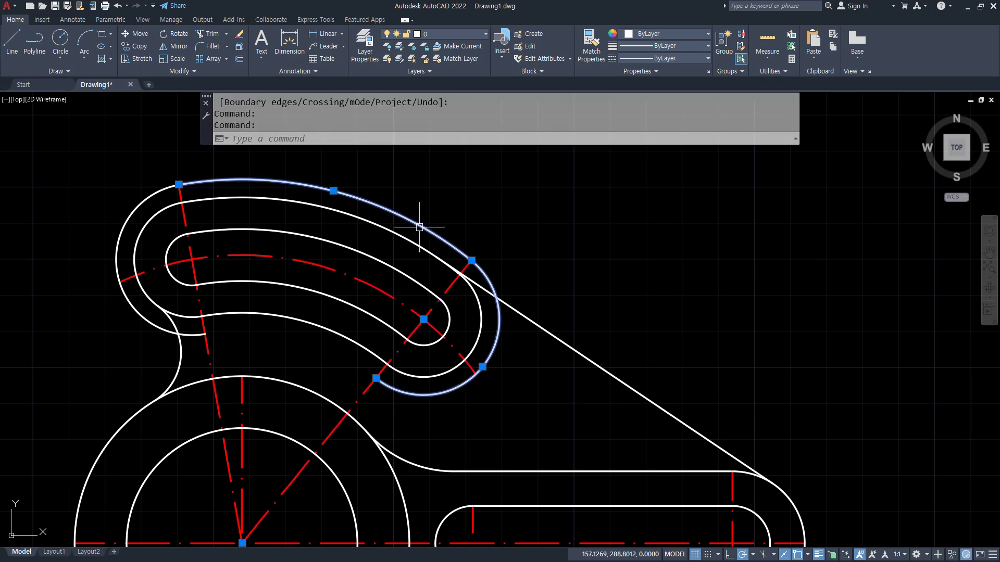
click(118, 244)
text(e)
key(space)
- Offset the hub's outer circle, the straight slot's left end arc and the arm's right end arc outward by 5
middle_drag(250, 391, 336, 219)
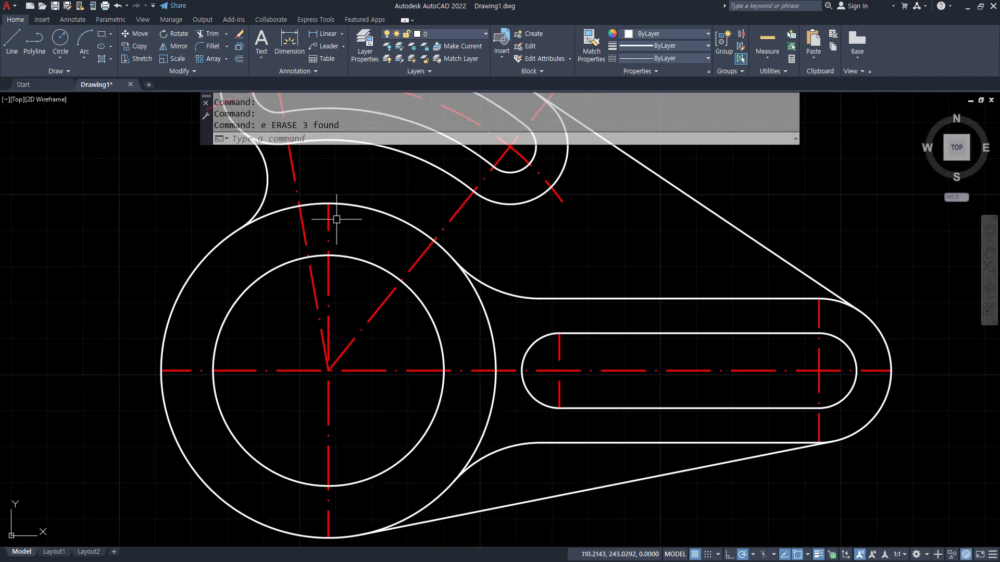
text(o)
key(space)
text(5)
key(space)
click(165, 425)
click(165, 425)
middle_drag(573, 420, 530, 303)
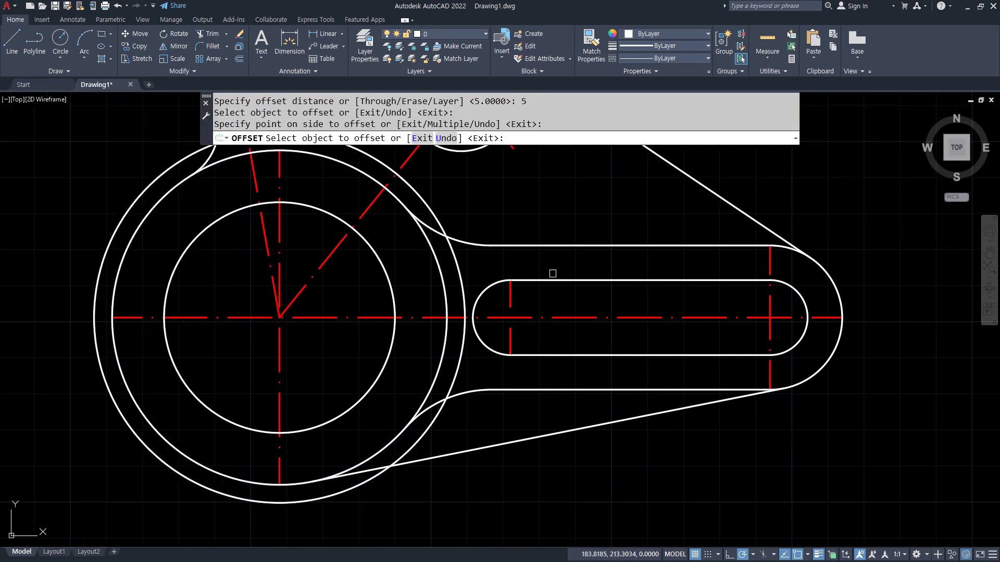
click(499, 281)
click(495, 273)
click(831, 274)
click(870, 279)
key(space)
- Extend the hub, straight slot and arm end centre lines to the offset circle and arcs
text(ex)
key(space)
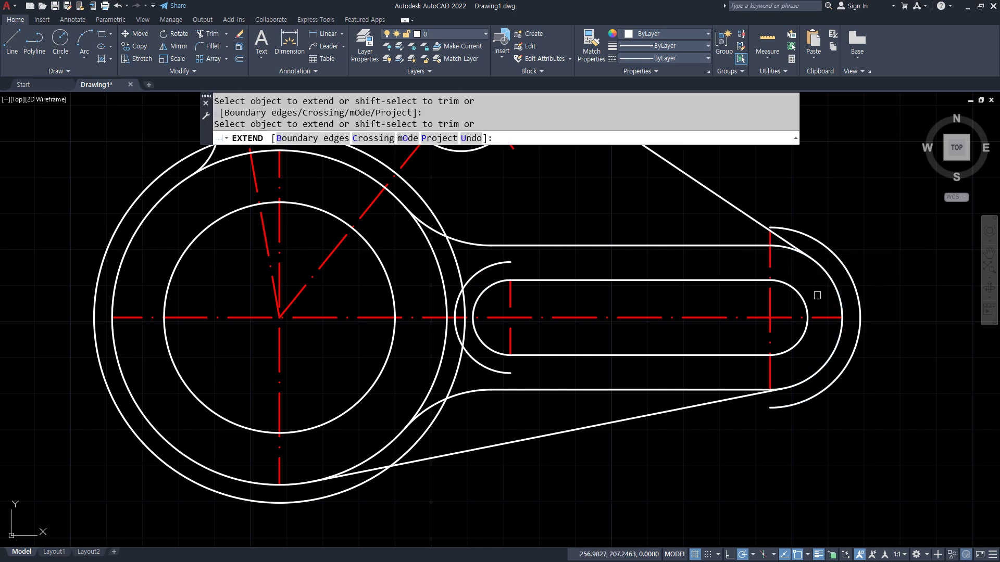
click(770, 302)
click(838, 318)
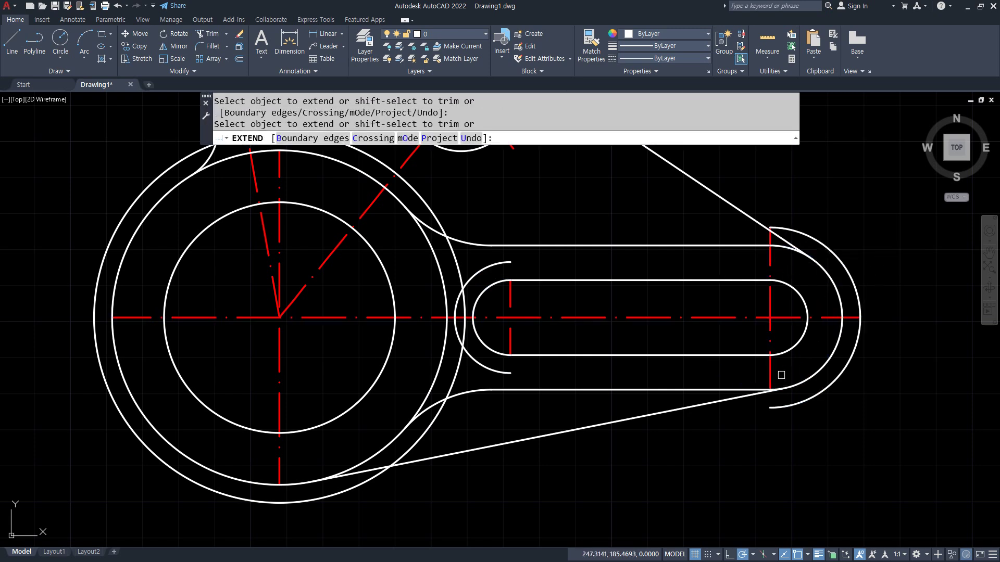
click(773, 376)
click(771, 364)
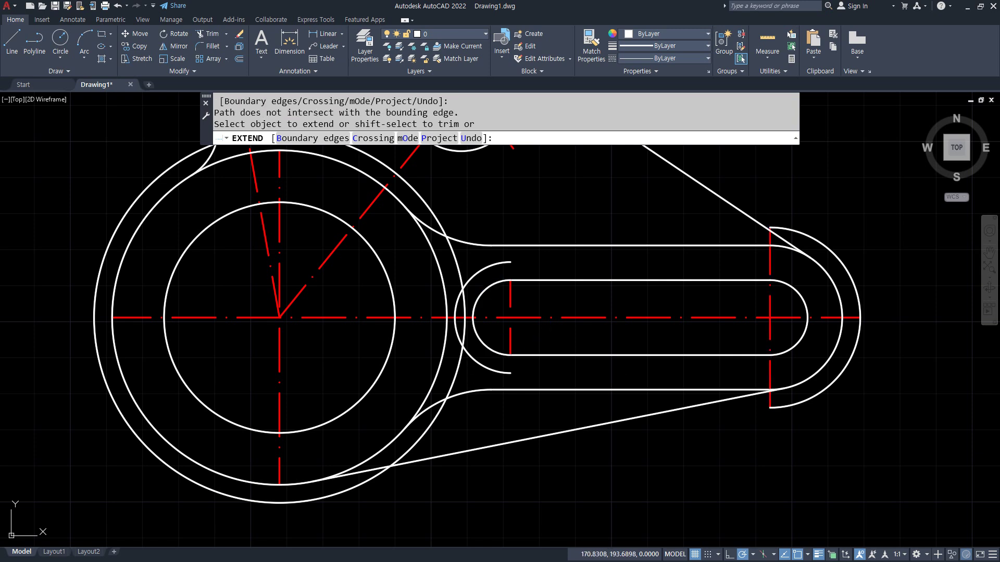
drag(504, 341, 511, 342)
click(511, 294)
click(165, 297)
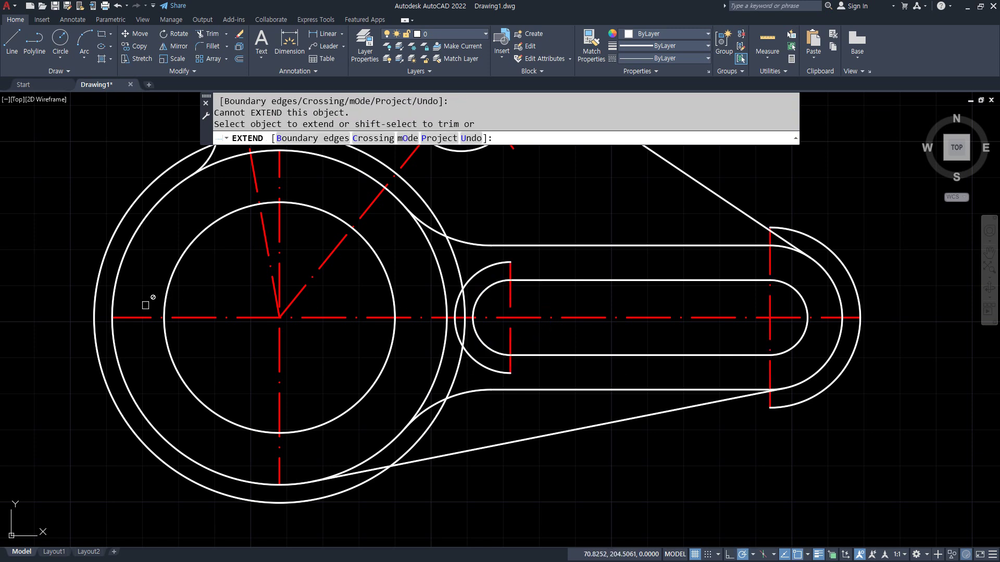
click(136, 319)
click(255, 431)
click(276, 458)
middle_drag(257, 267, 255, 326)
click(274, 245)
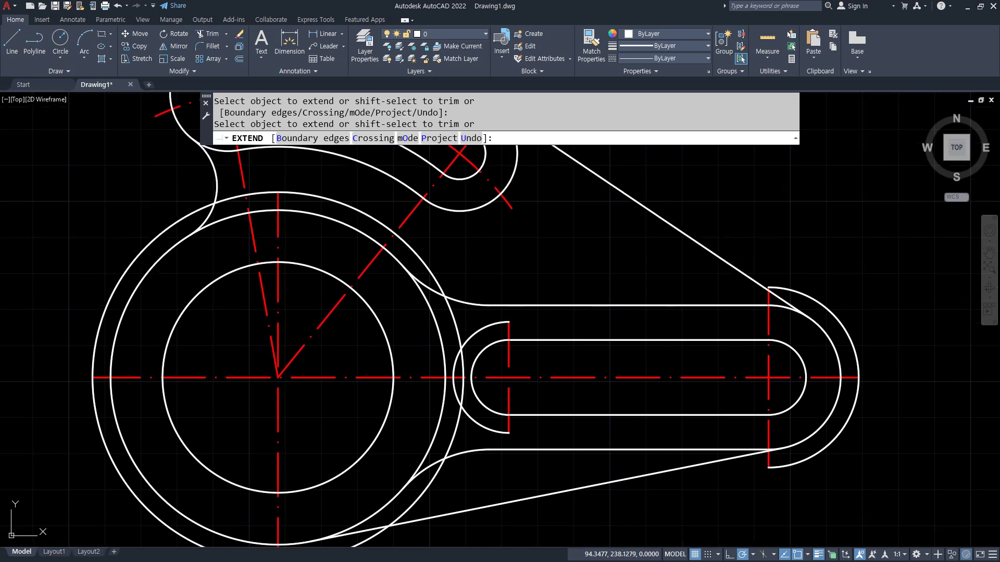
key(Escape)
- Erase the offset helper circle around the hub and the two helper arcs at the straight slot and arm end
click(173, 224)
key(Delete)
click(481, 328)
key(Delete)
click(833, 309)
key(Delete)
scroll(919, 355, down, 1)
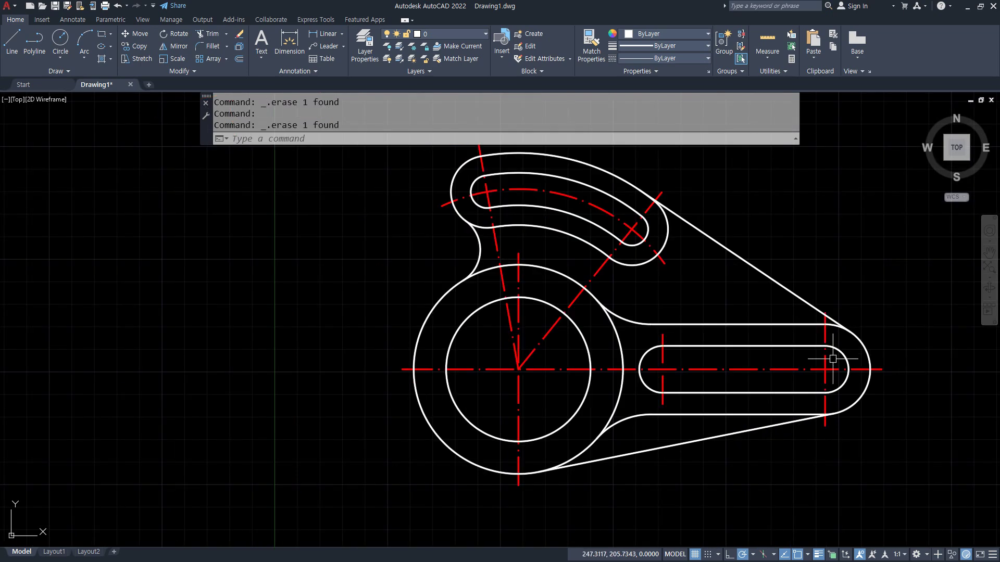
middle_drag(825, 358, 697, 388)
- Switch to the Chrome reference image of the two hole plates, move it off the drawing area and open AutoCAD's polar tracking options
key(alt+Tab)
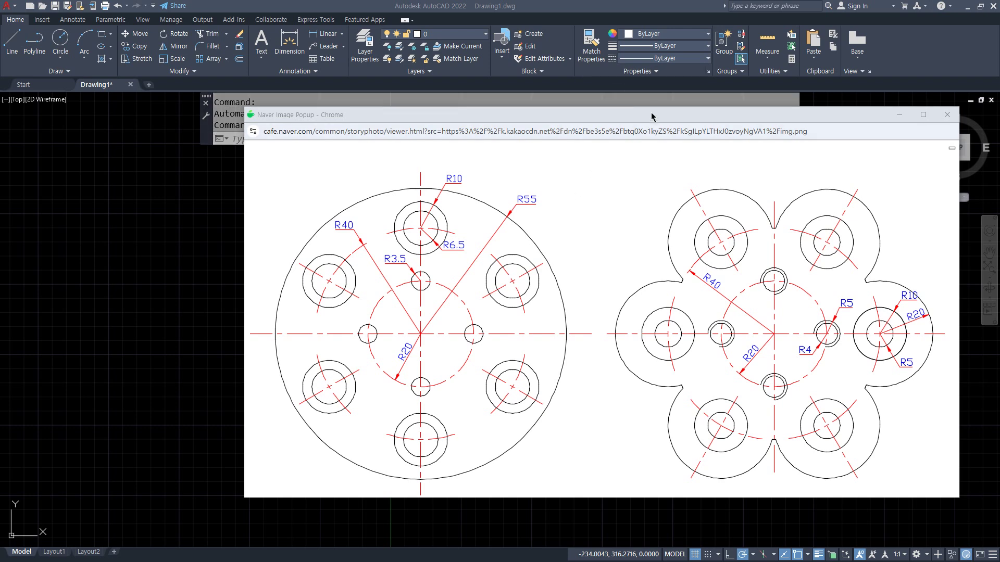
drag(628, 118, 0, 138)
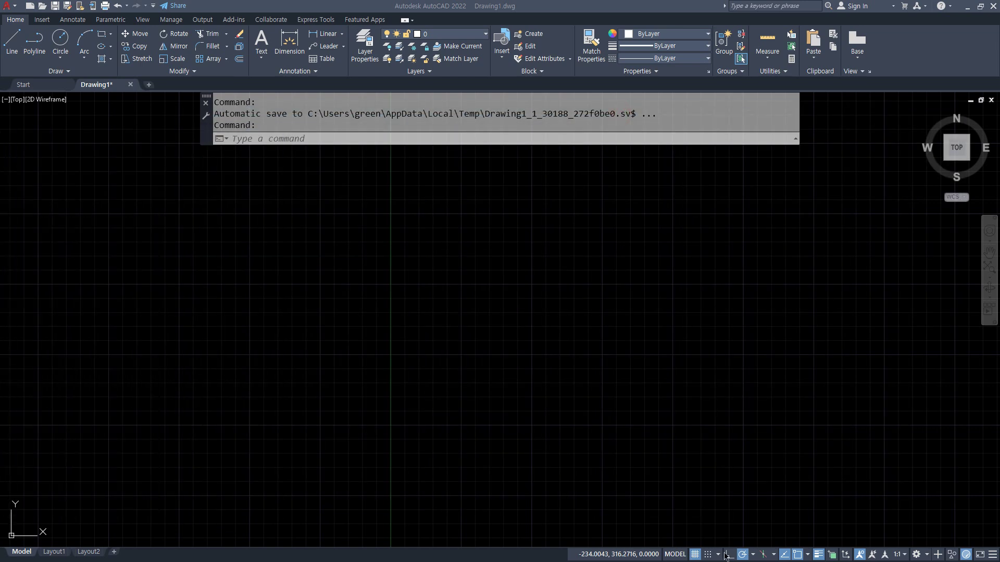
click(754, 555)
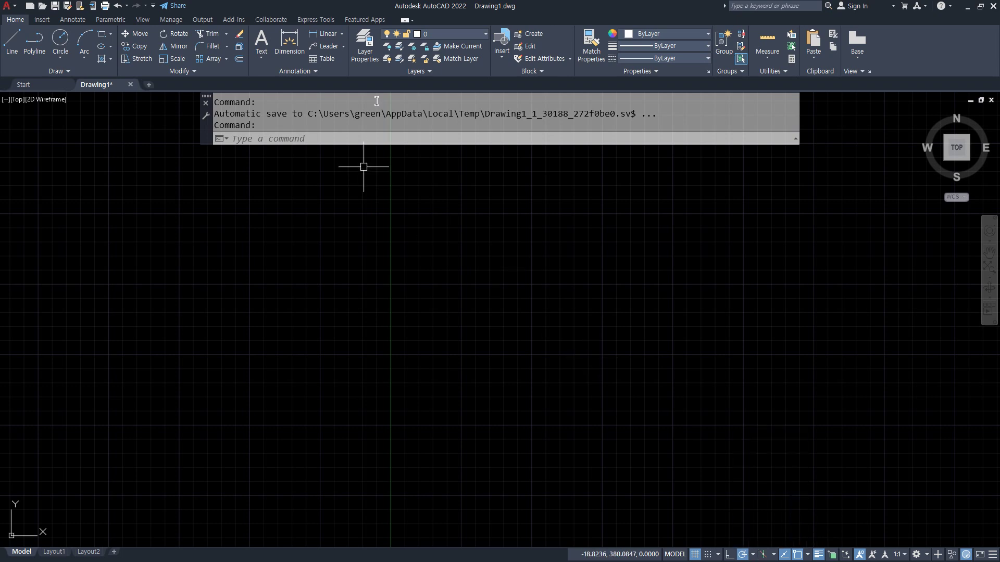
- Make layer 중심 current and draw four construction lines through one point at 0, 30, 90 and 150 degrees
click(453, 34)
click(472, 60)
text(xl)
key(Return)
click(631, 357)
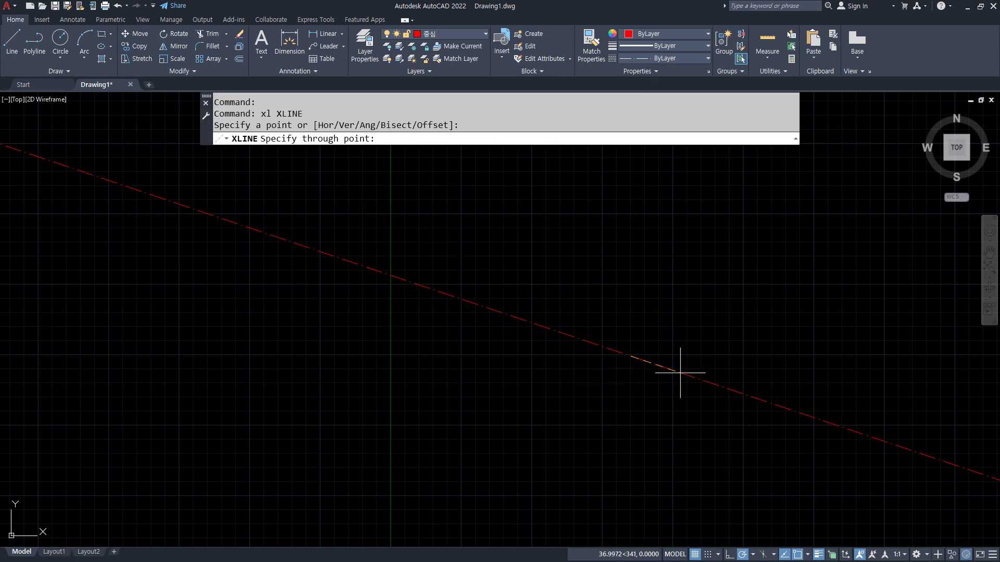
click(758, 356)
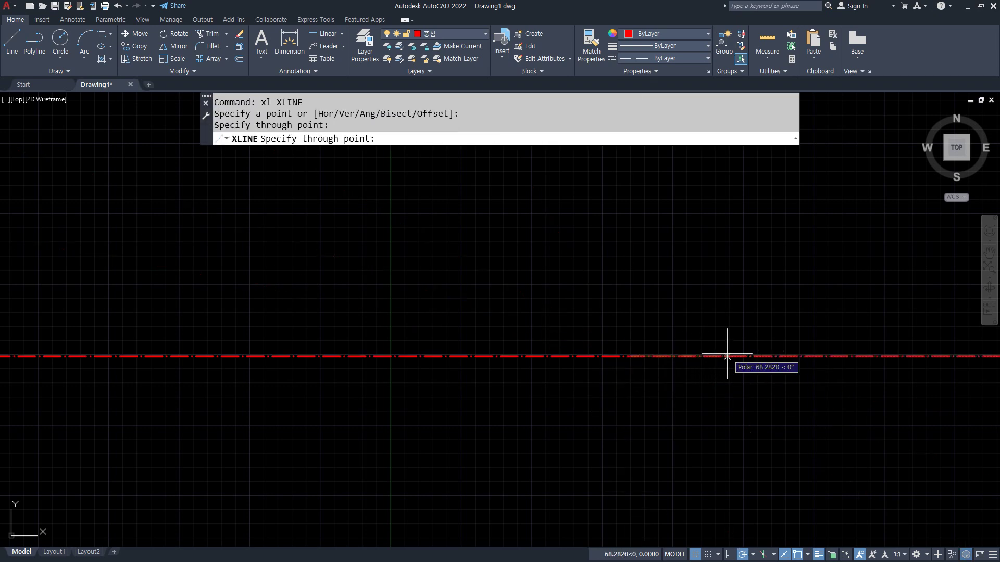
click(723, 302)
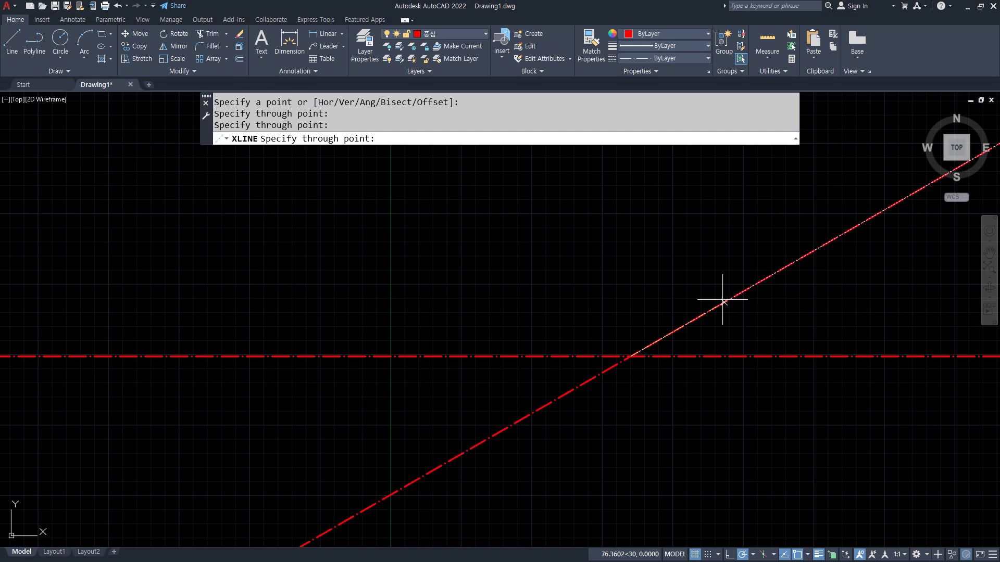
click(630, 252)
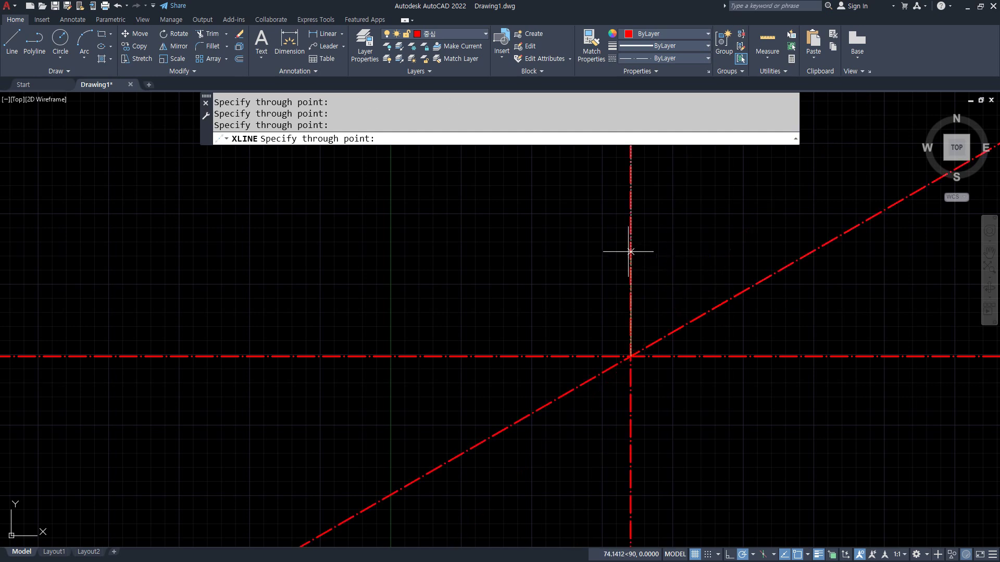
click(530, 303)
key(space)
- Draw three concentric circles of radius 20, 40 and 55 centred on the construction lines' intersection
middle_drag(581, 357, 470, 317)
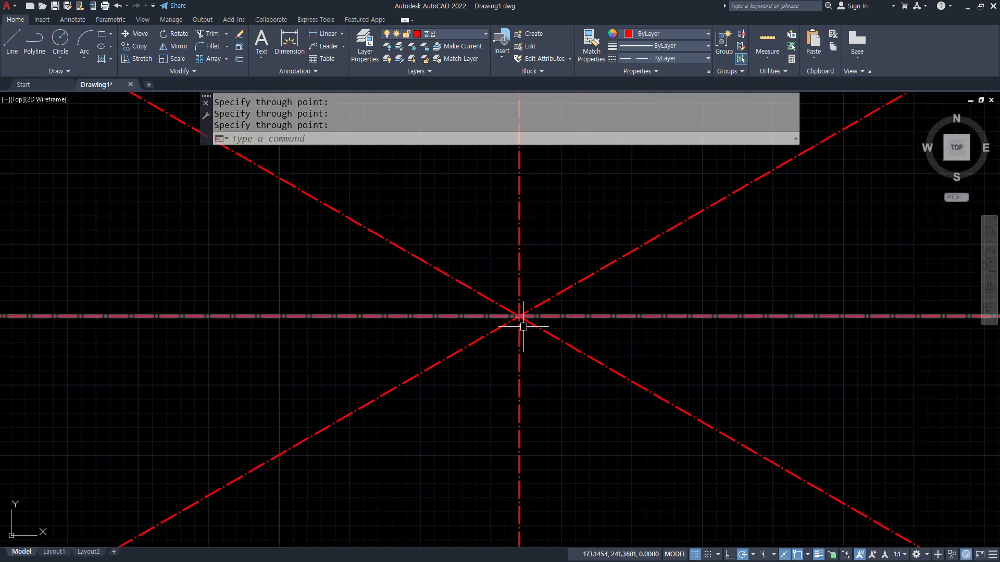
text(c)
key(space)
click(521, 318)
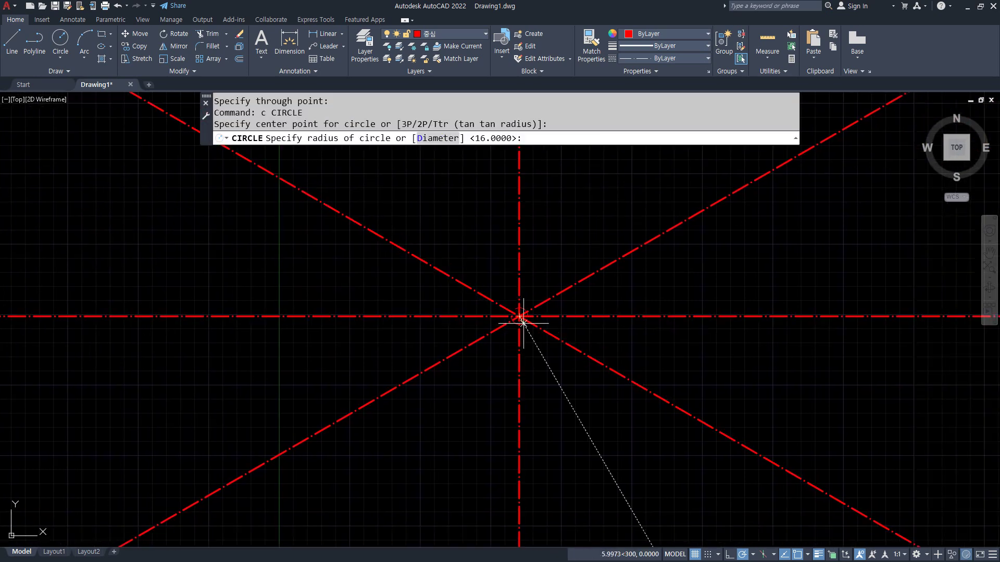
key(Return)
text(c)
key(space)
click(520, 317)
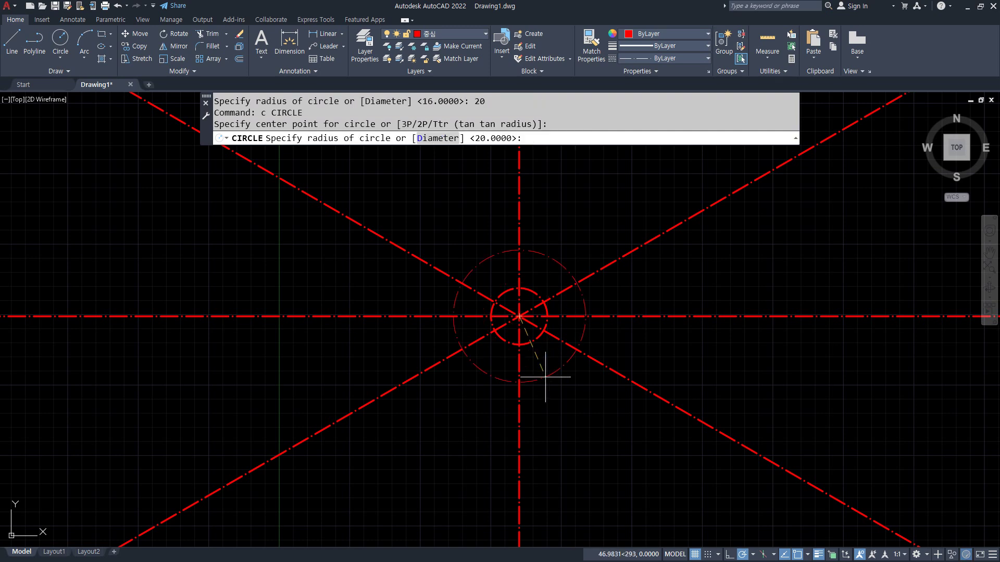
text(40)
key(Return)
key(space)
click(520, 317)
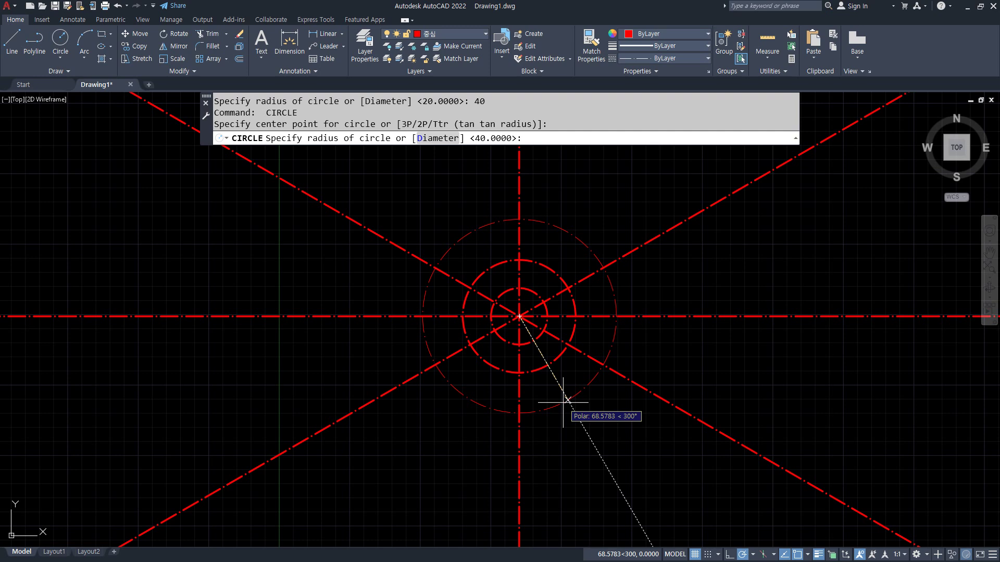
text(55)
key(Return)
- Offset the radius 55 circle outward by 5
text(o)
key(space)
text(5)
key(Return)
click(556, 243)
click(595, 217)
key(Return)
- Trim all construction lines outside the outermost circle with a fence drawn around it
text(tr)
key(space)
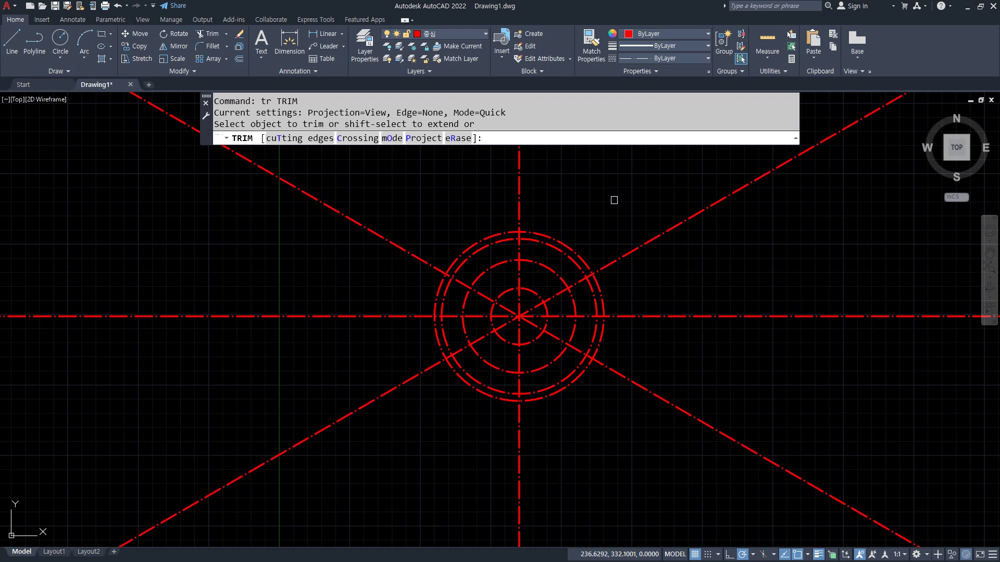
text(f)
key(Return)
click(641, 207)
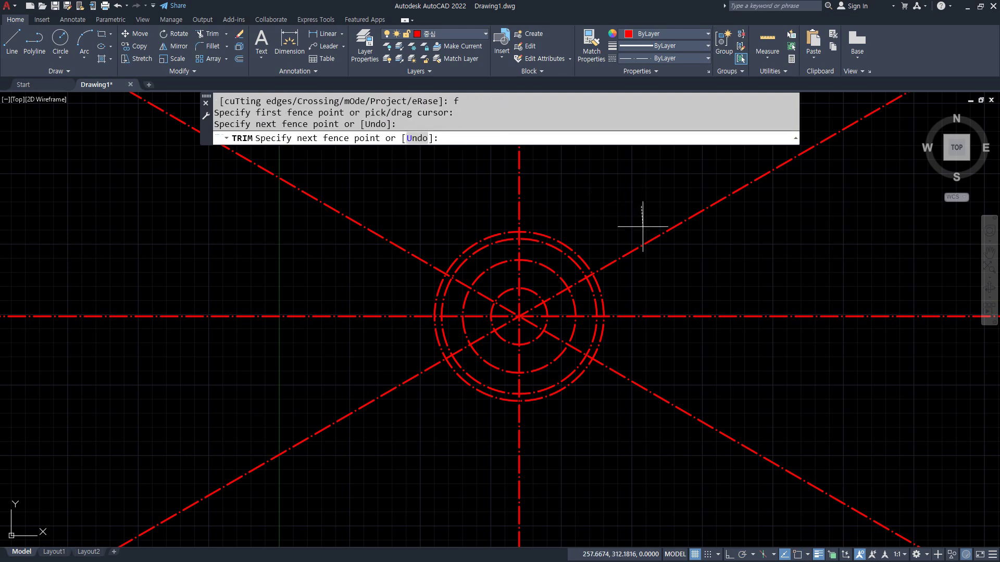
click(665, 438)
click(351, 496)
click(365, 177)
key(Return)
key(Return)
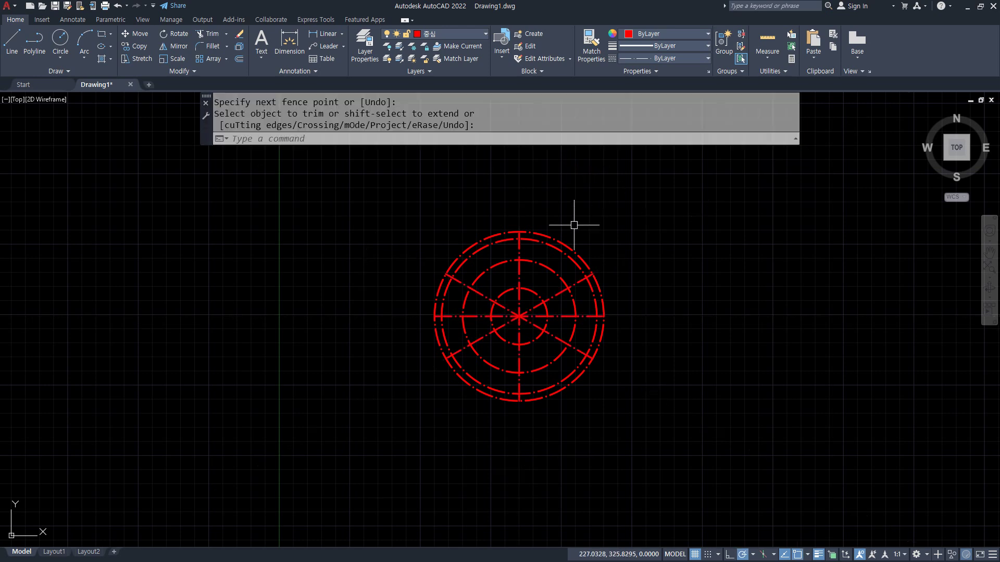
- Erase the outermost offset circle and move the radius 55 circle to layer 0
click(560, 240)
key(Delete)
key(ctrl+z)
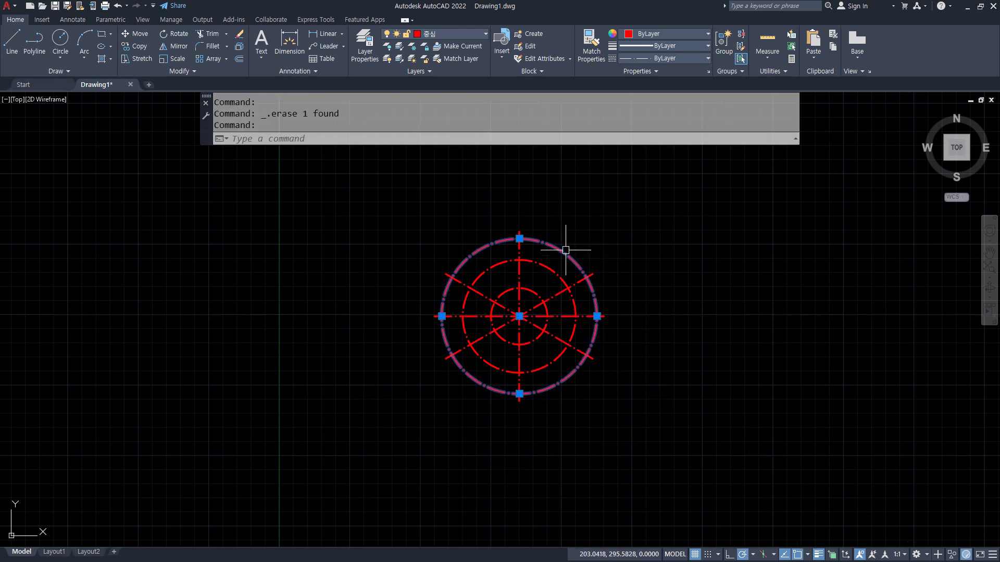
click(460, 35)
click(460, 46)
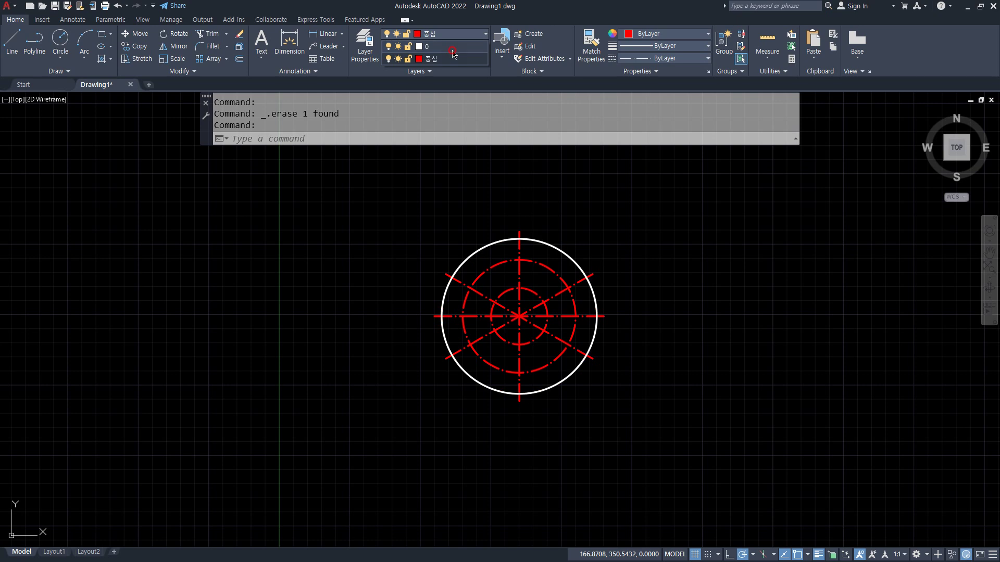
key(Escape)
key(Escape)
scroll(464, 288, up, 2)
middle_drag(599, 299, 544, 300)
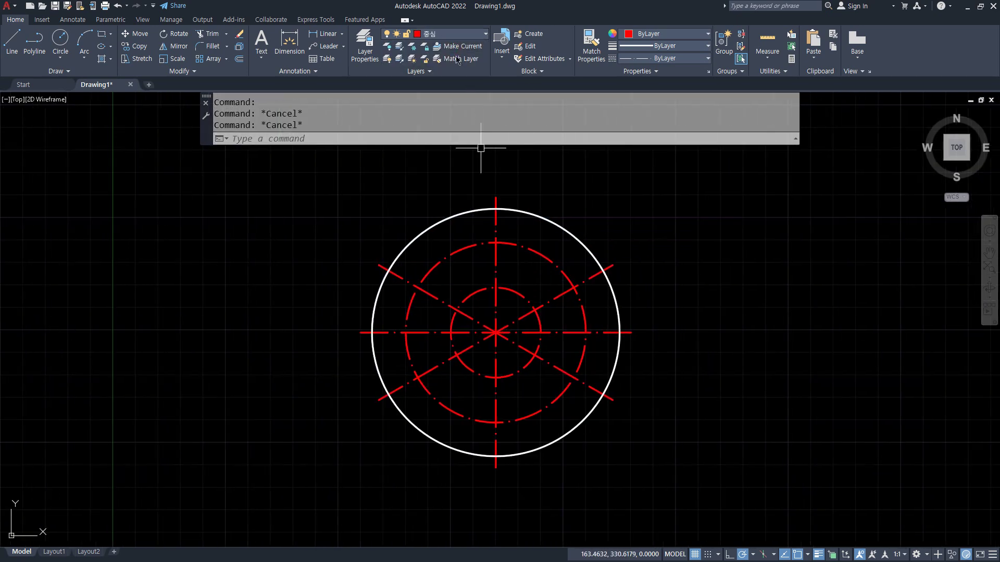
- Make layer 0 current and draw a radius 3.5 circle where the radius 20 circle crosses the upper vertical centre line
click(453, 35)
click(456, 47)
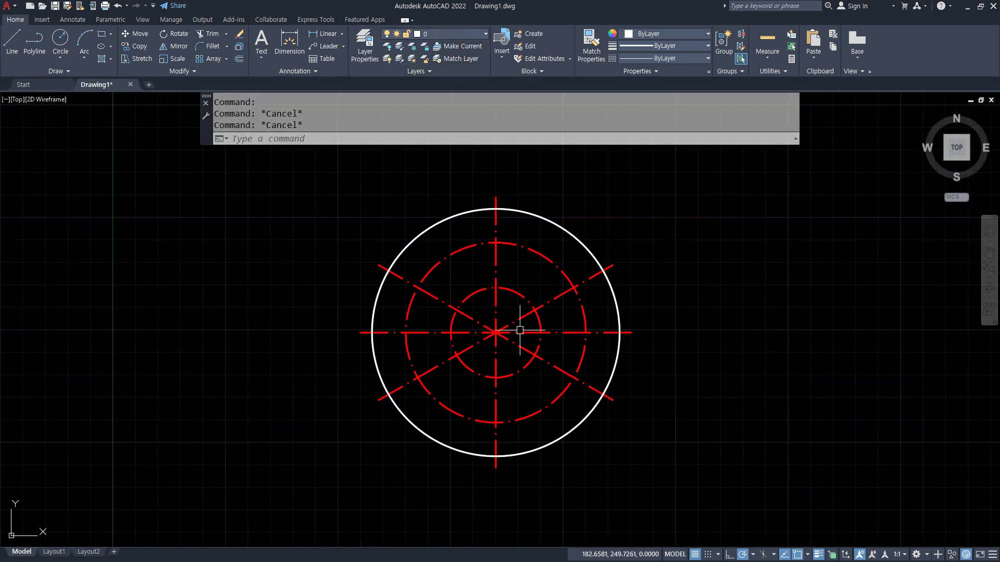
text(c)
key(Return)
scroll(495, 294, up, 2)
click(496, 281)
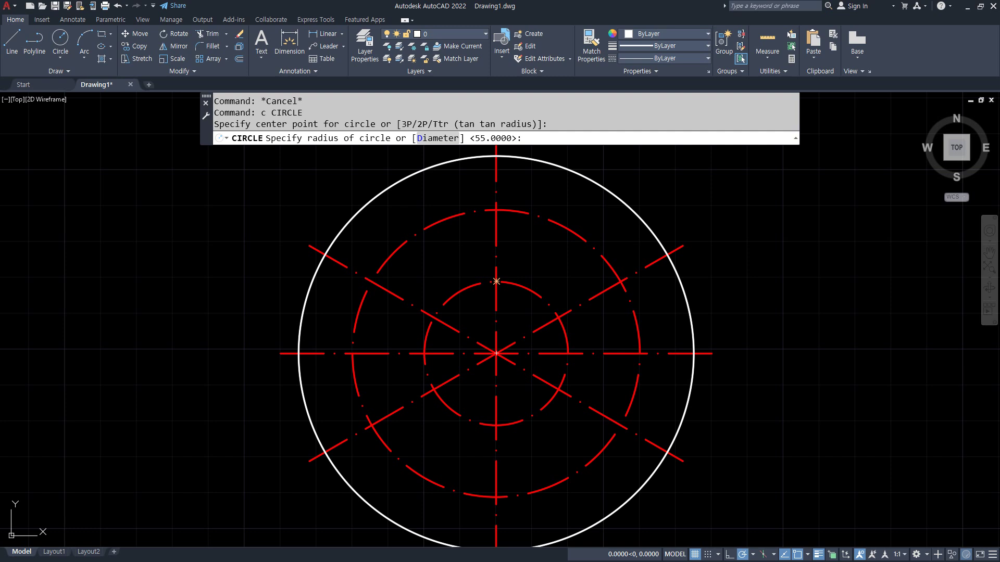
key(Return)
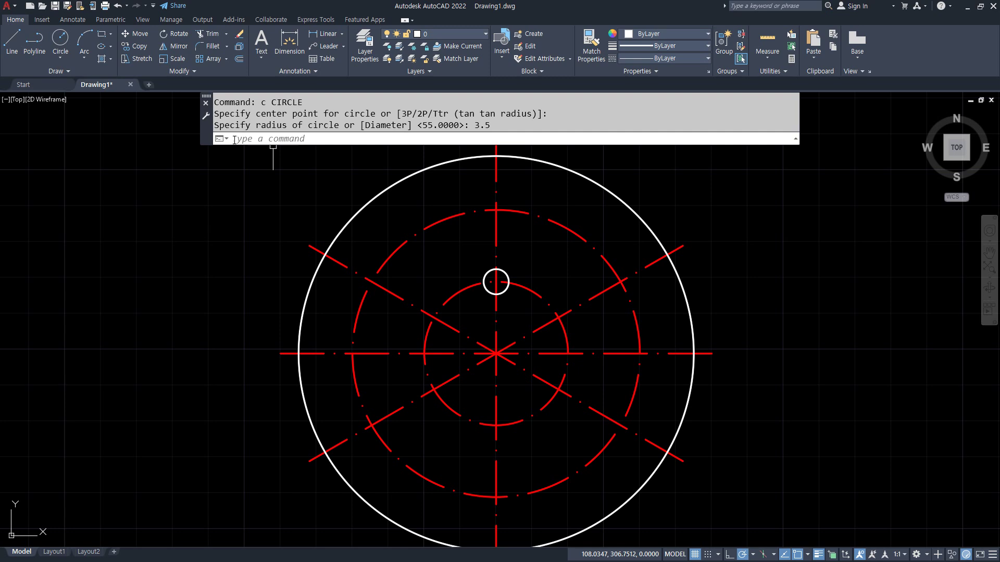
- Draw radius 3.5 circles at the radius 20 circle's three remaining crossings with the horizontal and vertical centre lines
key(Return)
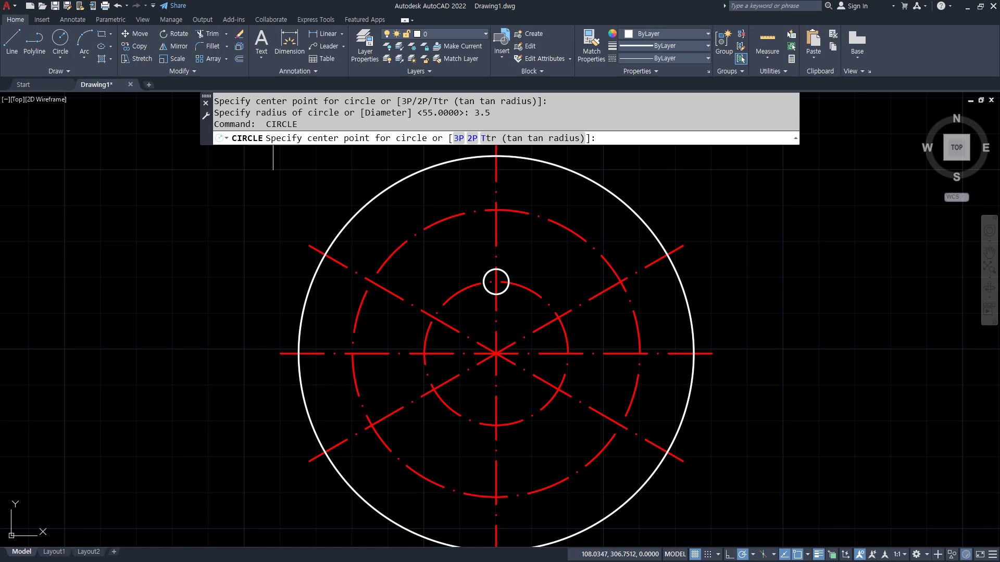
click(424, 353)
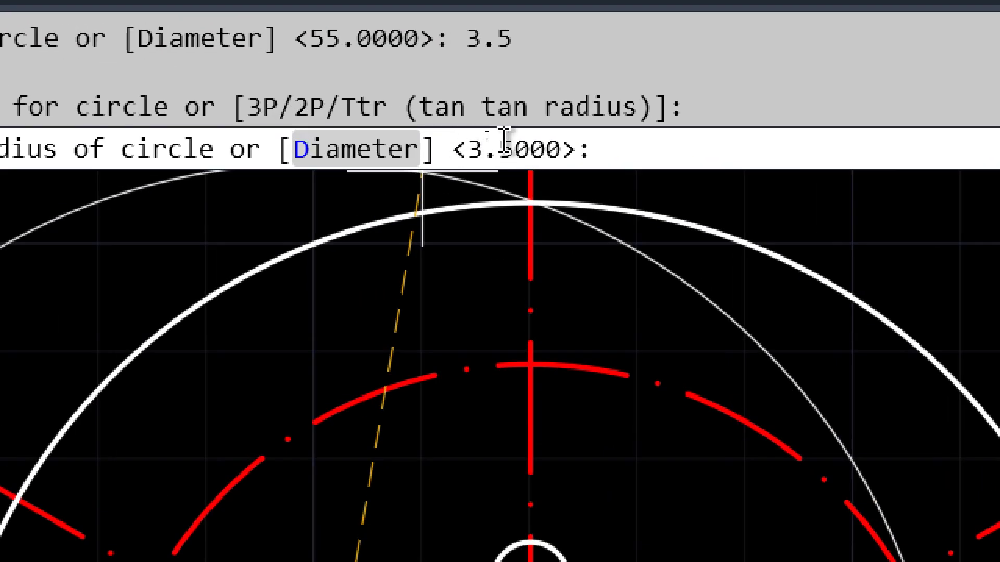
key(Return)
scroll(472, 453, down, 2)
middle_drag(481, 505, 421, 193)
mouse_move(600, 361)
middle_down()
mouse_move(598, 323)
mouse_move(518, 311)
middle_up()
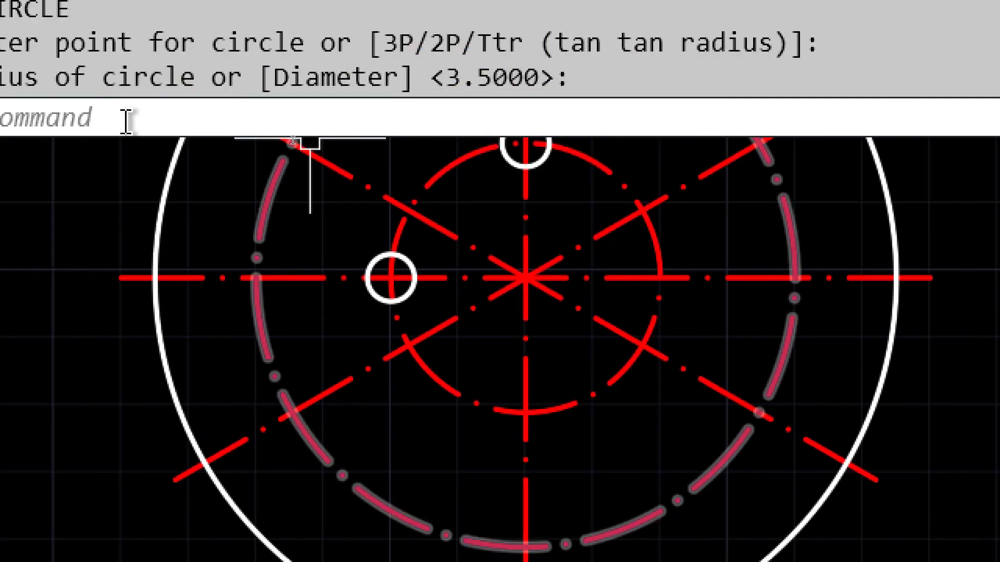
key(Return)
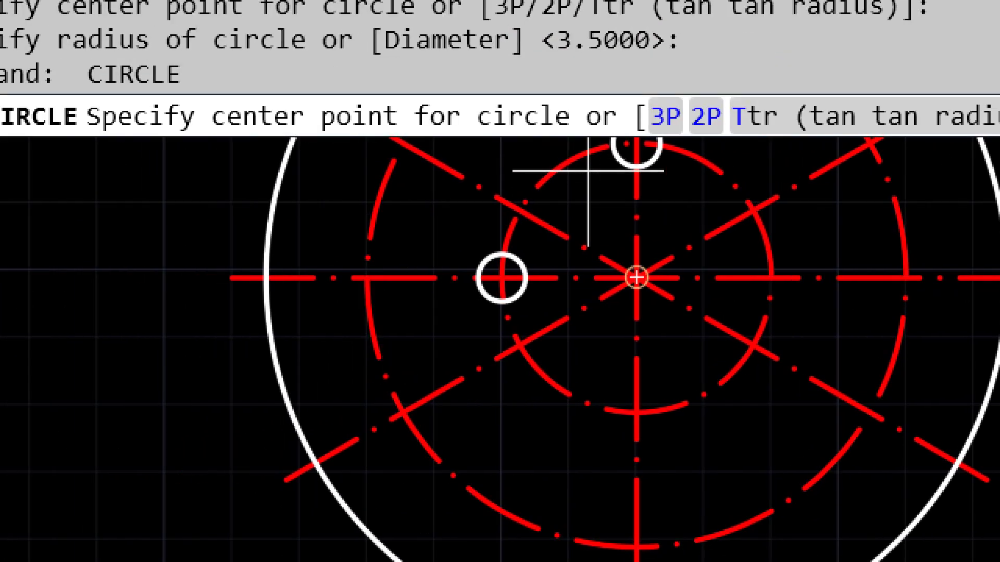
click(637, 412)
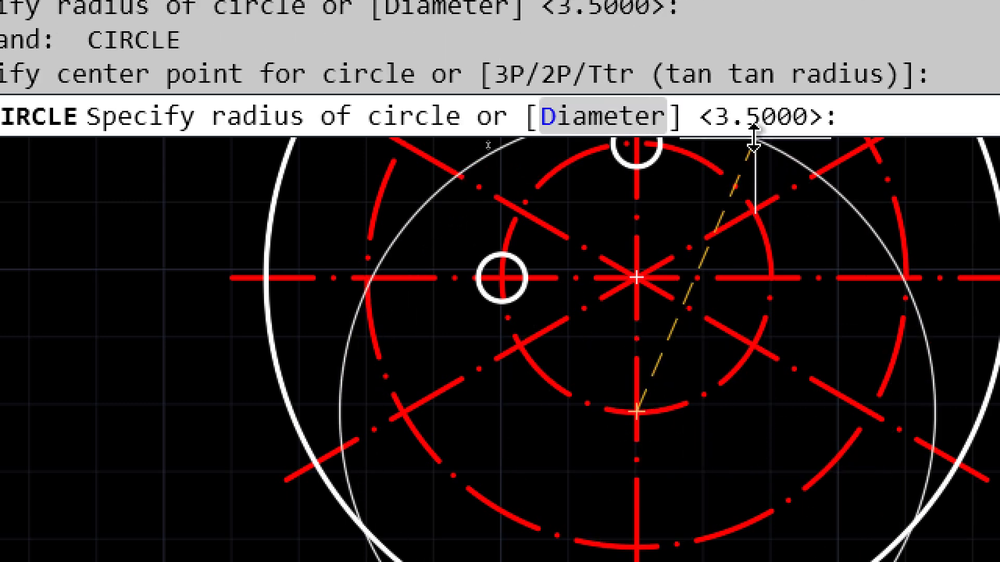
key(Return)
key(Return)
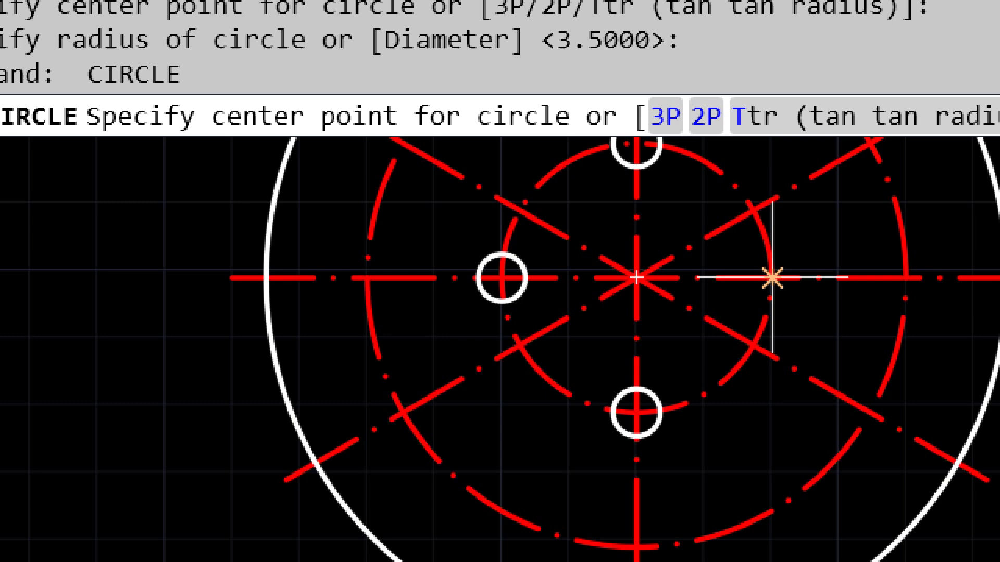
click(773, 277)
key(Return)
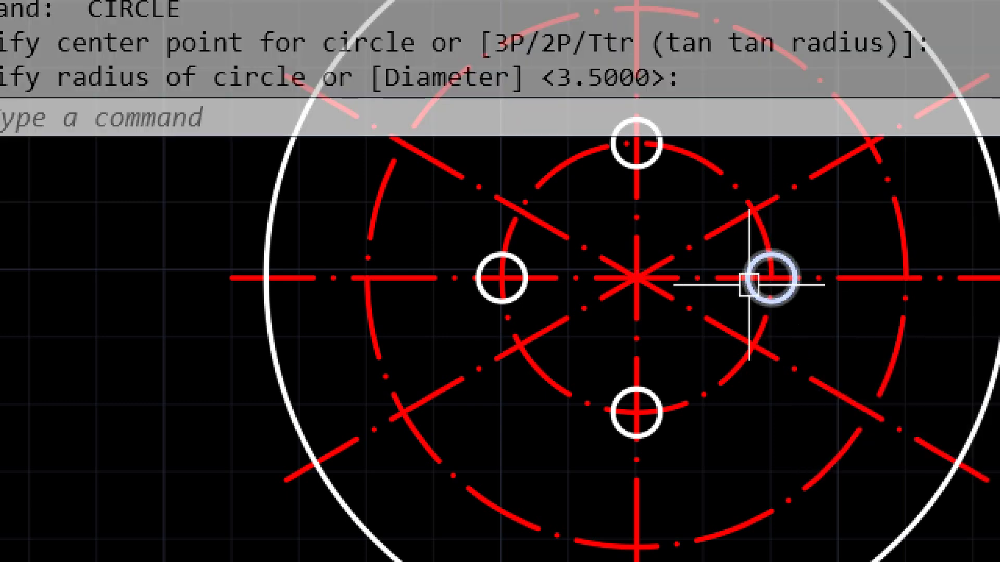
- Draw radius 6.5 circles at the radius 40 circle's top, upper-left and lower-left centre line crossings
middle_drag(587, 417, 553, 472)
scroll(554, 438, down, 2)
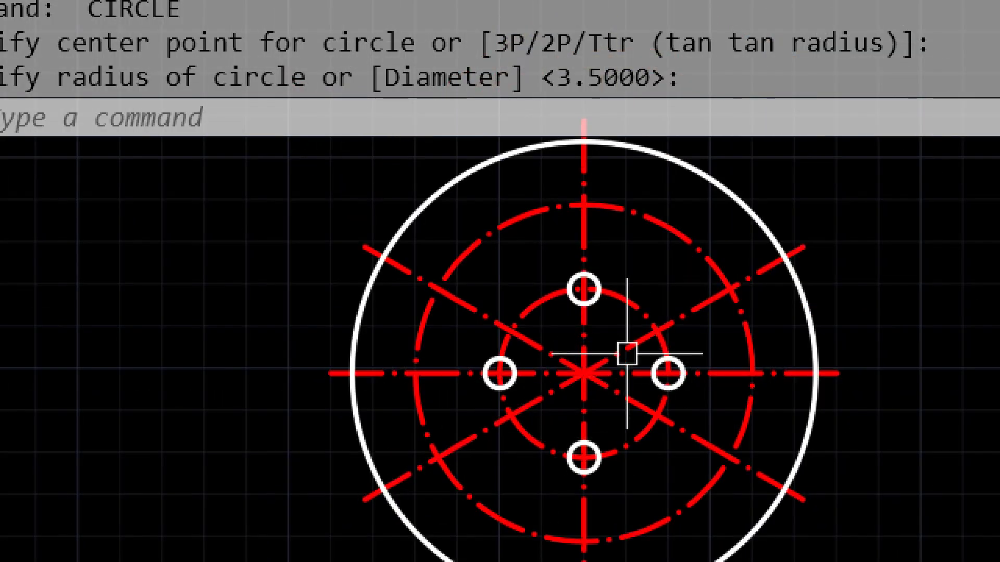
middle_drag(667, 339, 628, 353)
text(c)
key(Return)
click(542, 227)
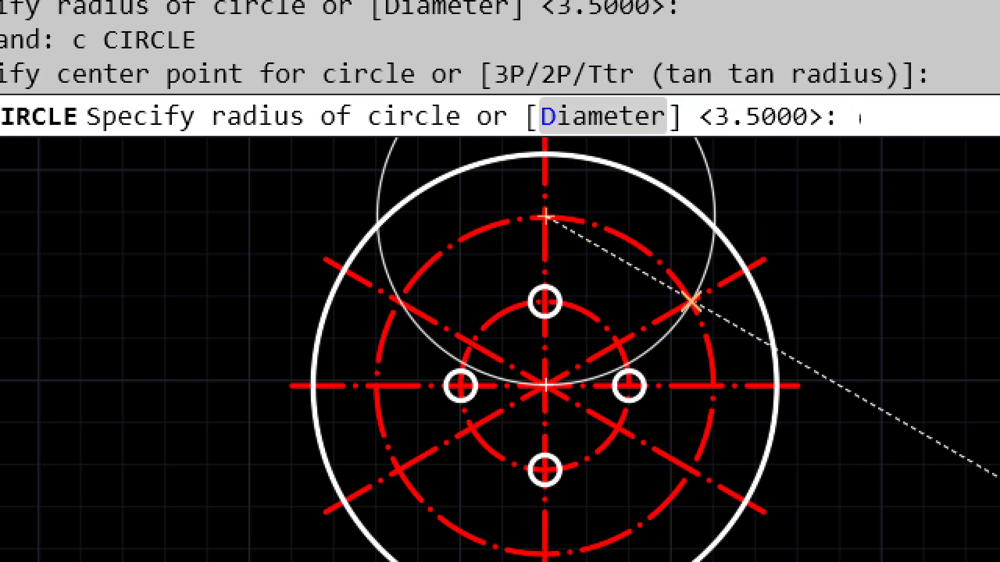
text(6.5)
key(Return)
key(Return)
click(399, 301)
key(Return)
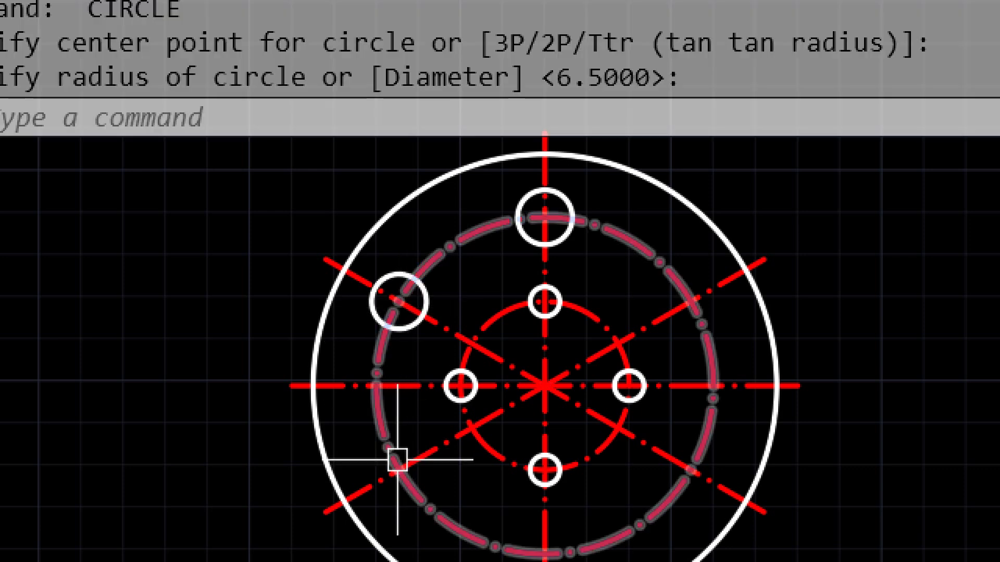
key(Return)
click(399, 469)
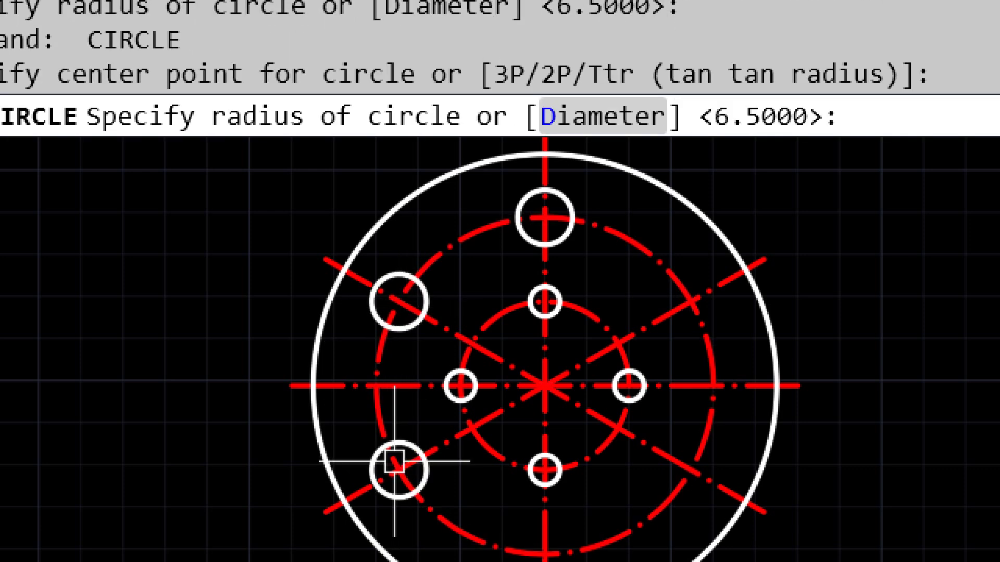
key(Return)
- Draw radius 6.5 circles at the radius 40 circle's bottom, lower-right and upper-right centre line crossings
middle_drag(498, 494, 382, 428)
key(Return)
click(429, 489)
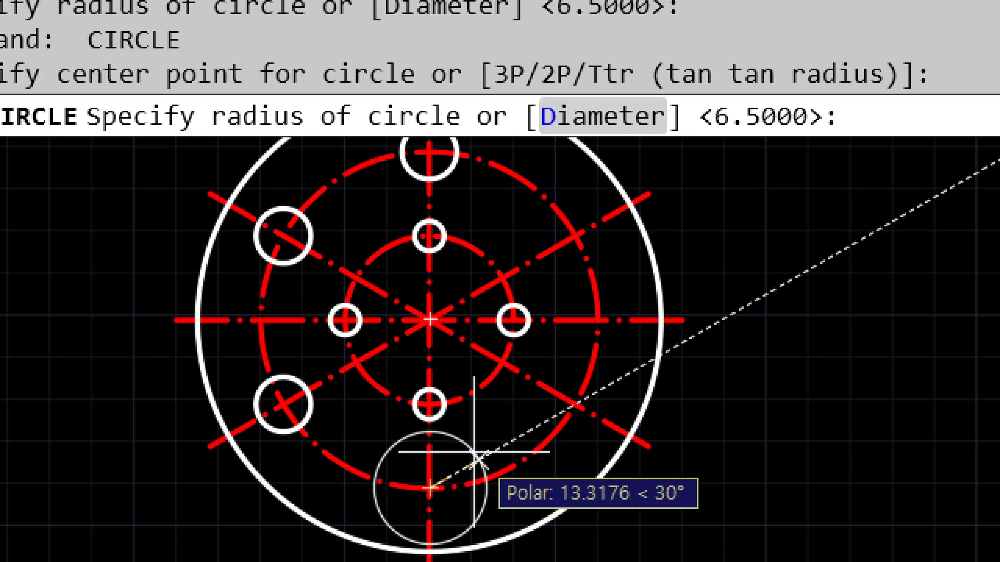
key(Return)
key(Return)
click(575, 406)
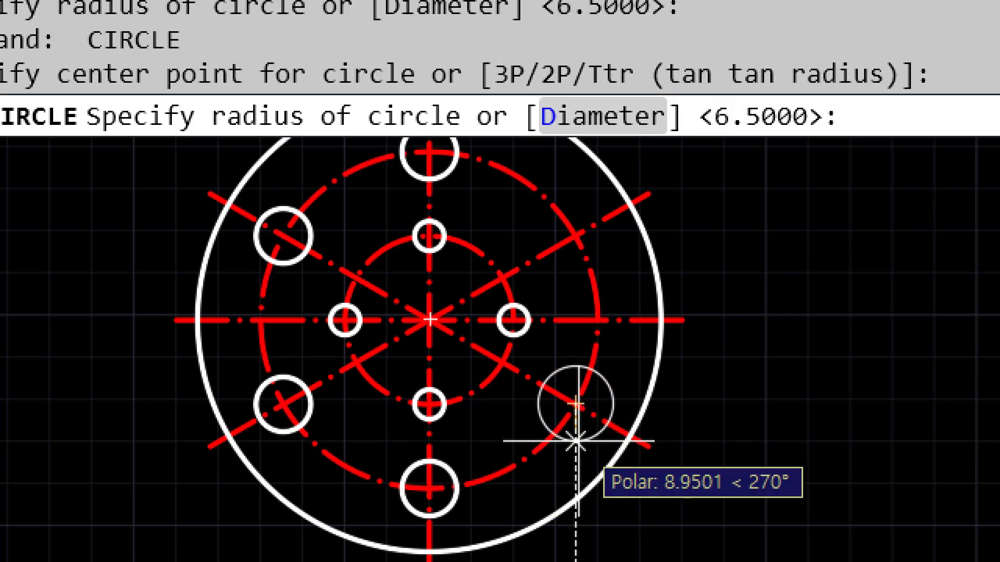
key(Return)
key(Return)
click(575, 237)
key(Return)
- Draw radius 10 circles concentric with the top, upper-left and lower-left radius 6.5 holes
key(Return)
click(430, 151)
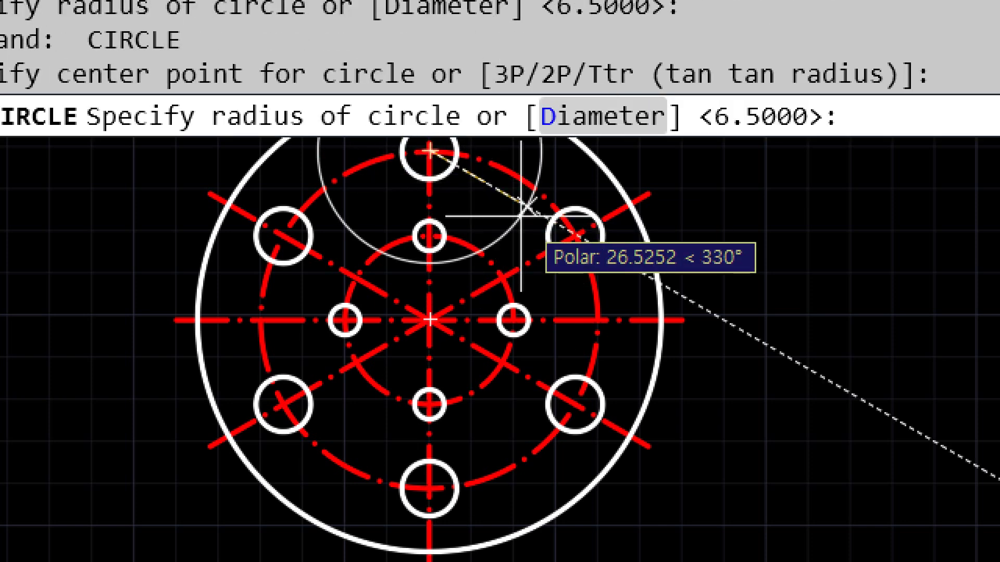
text(10)
key(Return)
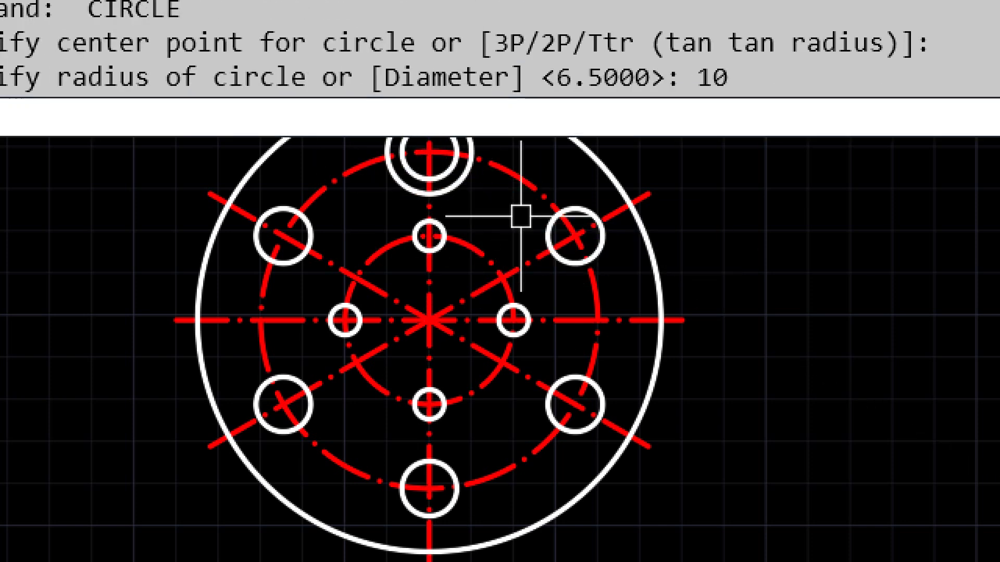
key(Return)
click(284, 236)
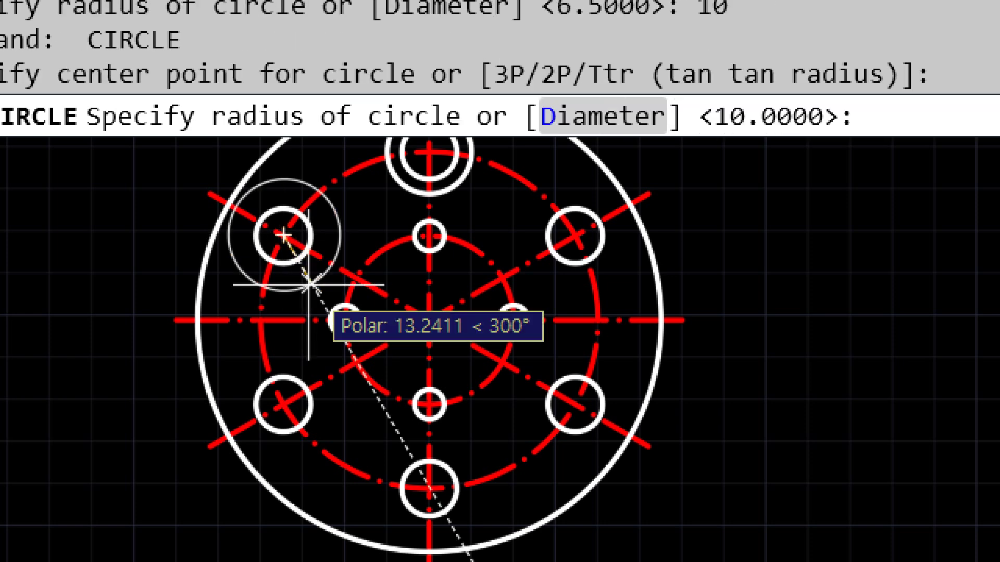
key(Return)
key(Return)
click(284, 405)
key(Return)
- Draw radius 10 circles concentric with the bottom, lower-right and upper-right radius 6.5 holes
key(Return)
click(430, 489)
key(Return)
key(Return)
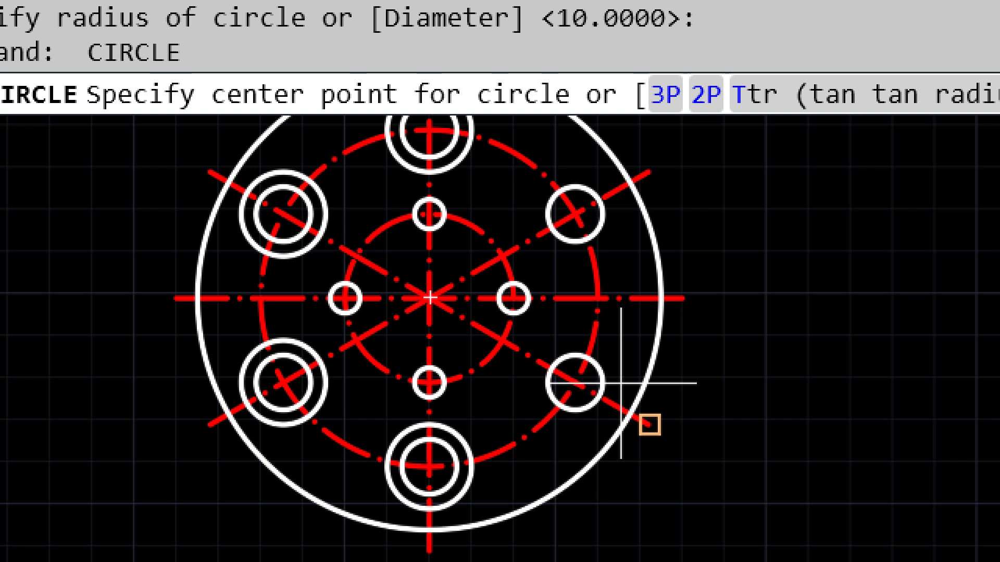
click(576, 382)
key(Return)
key(Return)
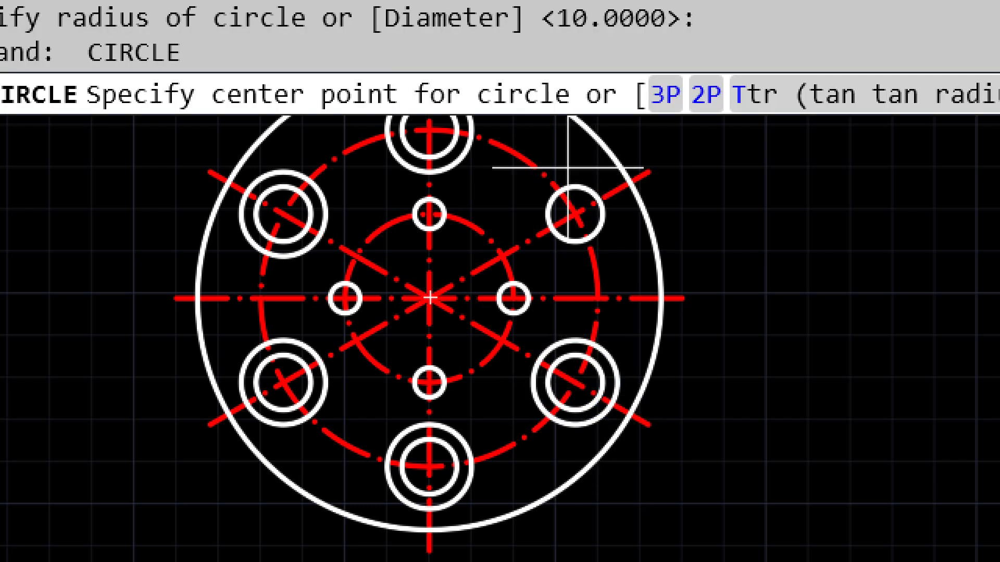
click(575, 213)
key(Return)
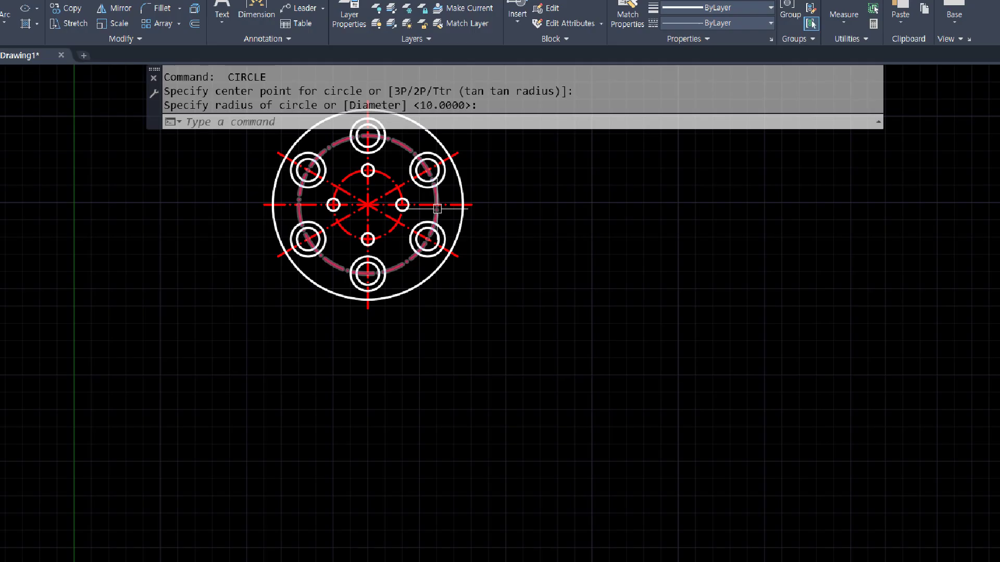
- Draw two connected lines in an empty area that form an acute angle opening to the right
middle_drag(357, 175, 414, 315)
scroll(414, 314, up, 2)
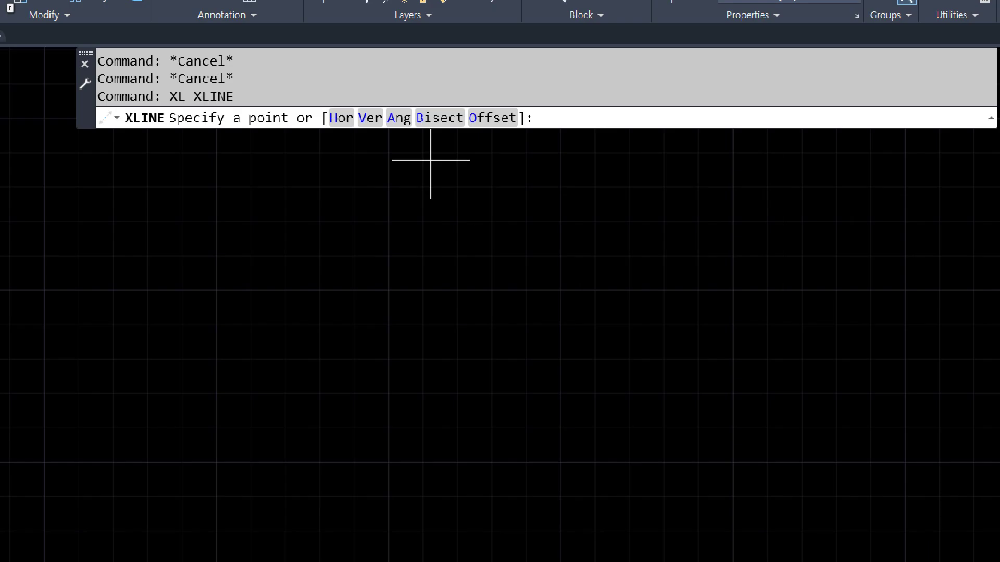
key(Escape)
text(l)
key(Return)
click(507, 156)
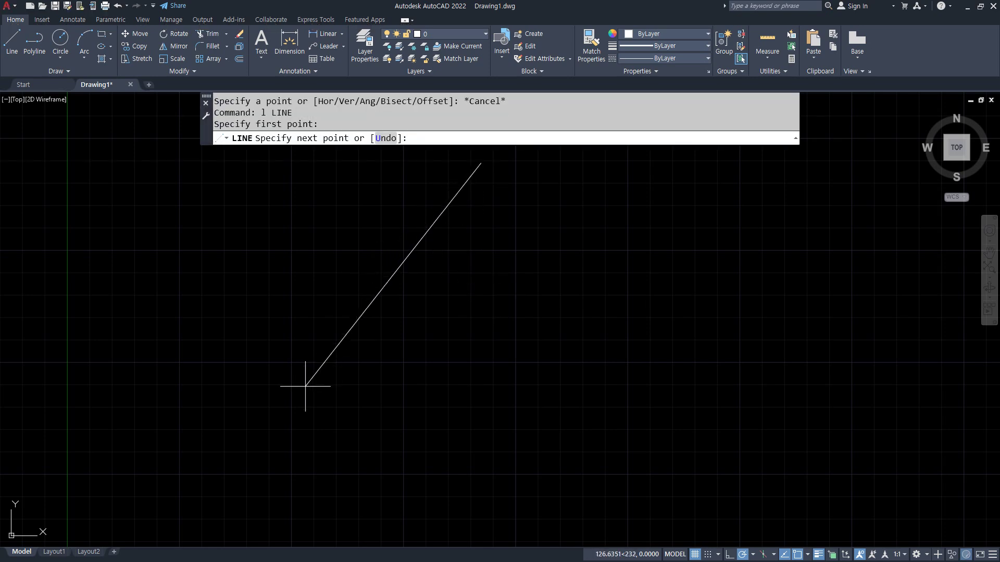
click(288, 369)
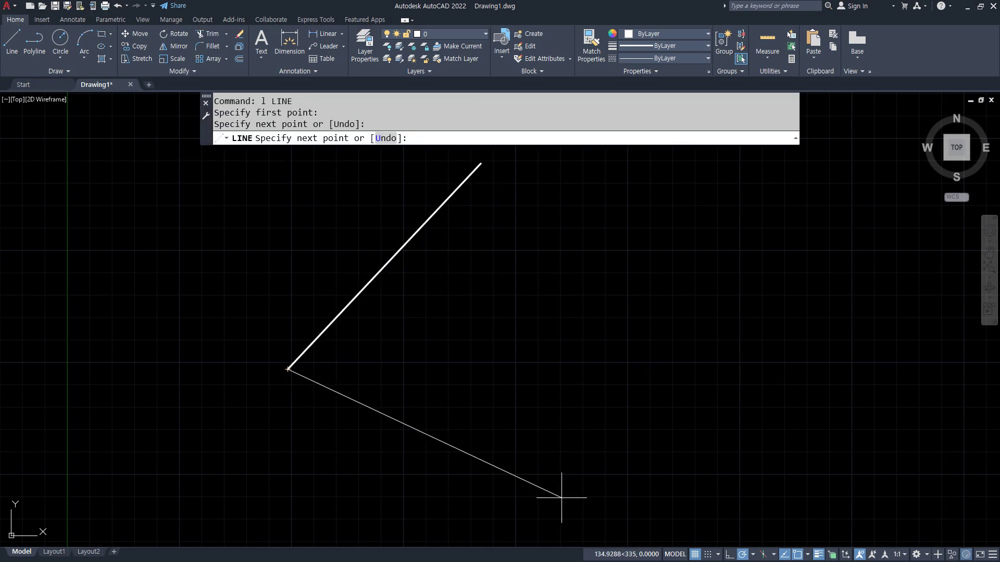
click(576, 446)
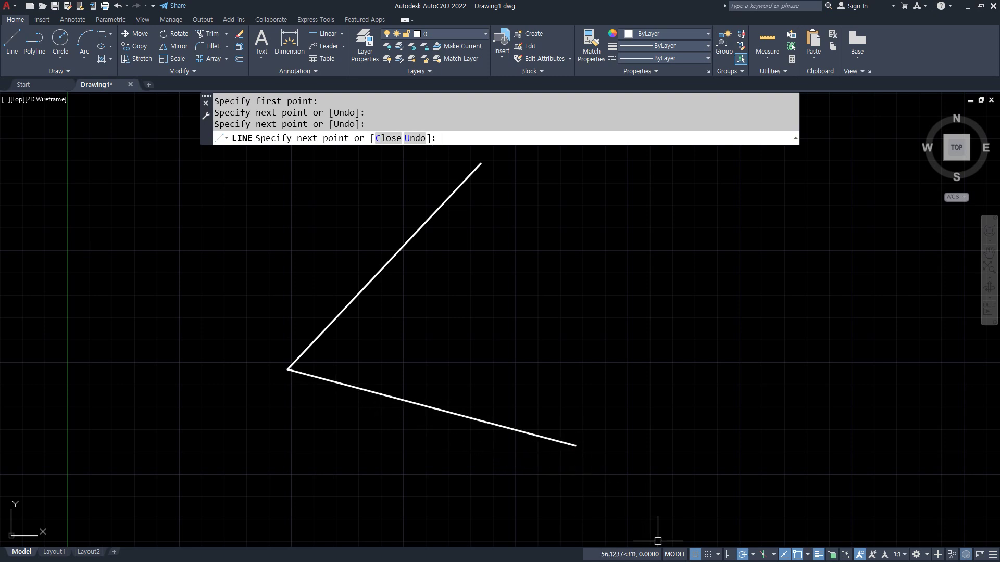
key(Return)
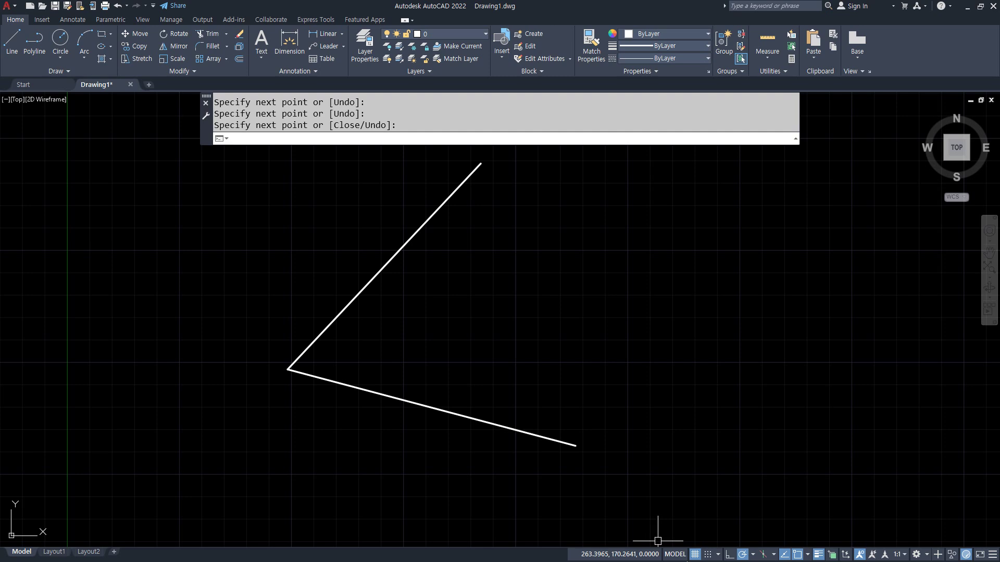
drag(458, 186, 493, 398)
drag(285, 369, 737, 253)
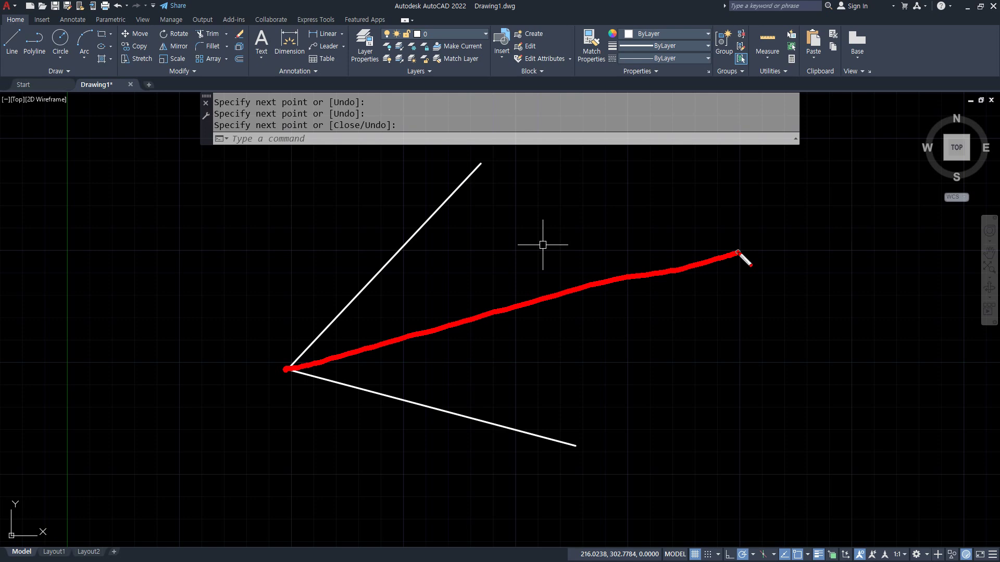
key(Escape)
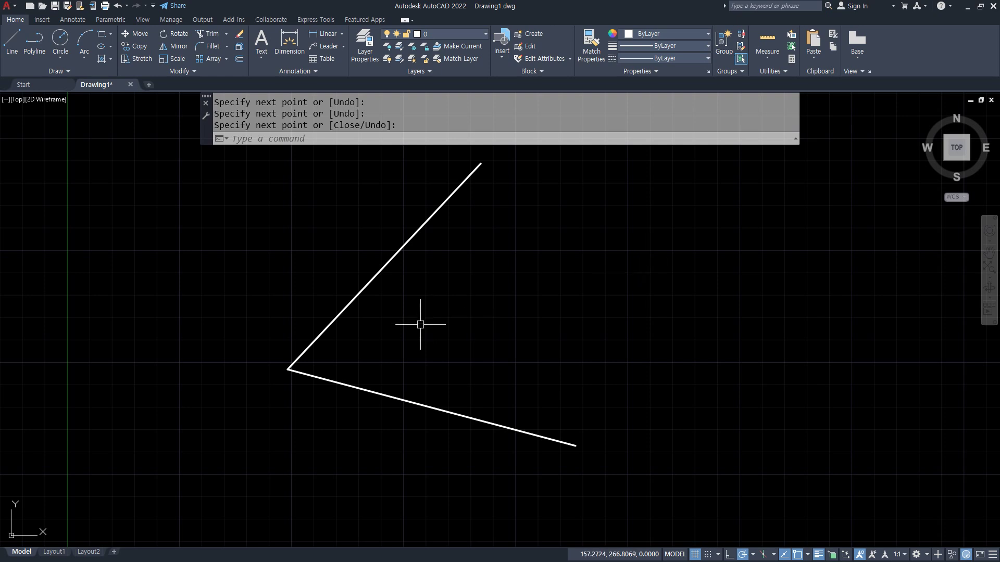
- Draw a circle centred on the angle's vertex crossing both lines, and trim away its part outside the angle
key(Return)
text(c)
key(Return)
click(288, 369)
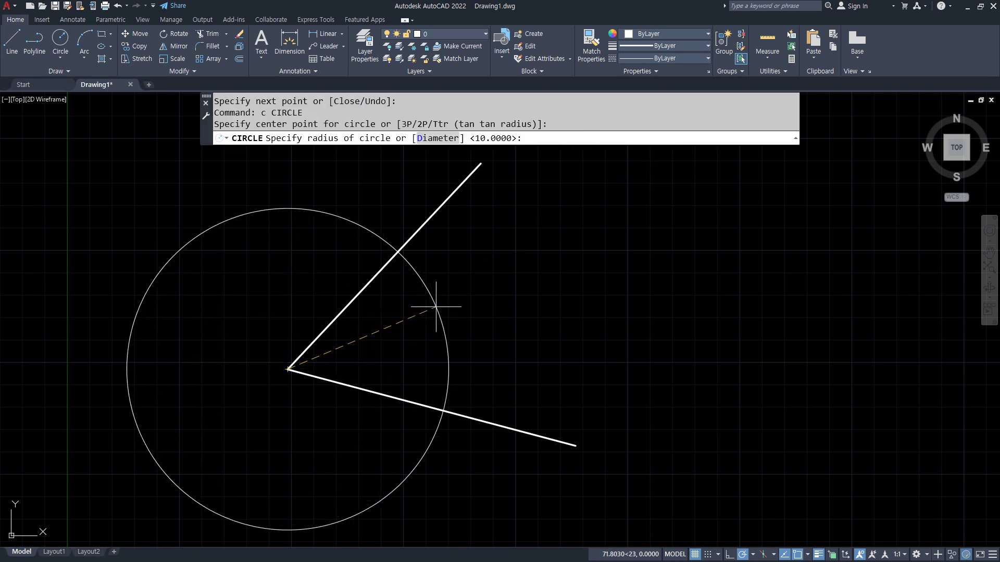
click(464, 300)
text(tr)
key(Return)
click(210, 200)
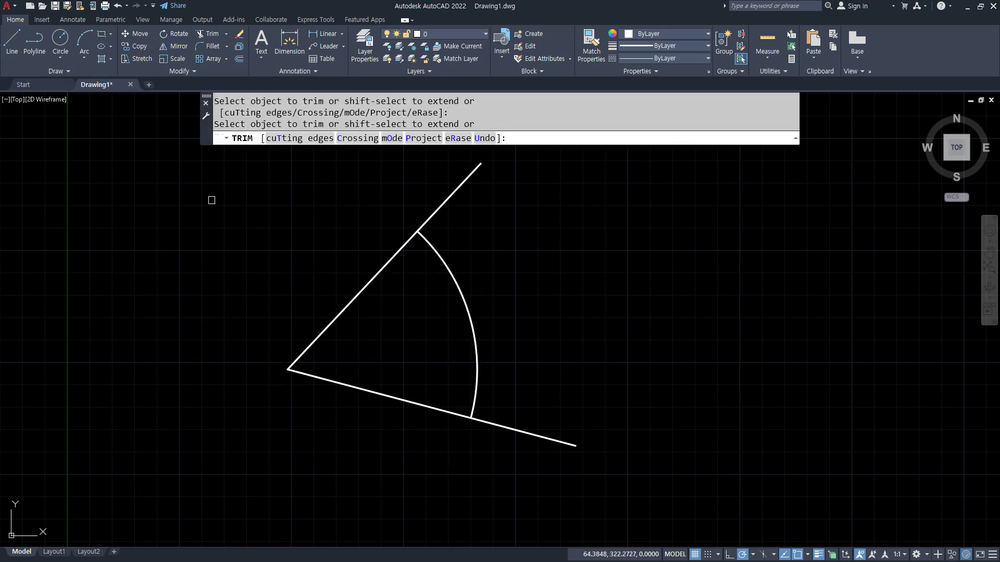
key(Return)
- Draw a line from the angle's vertex to the midpoint of the arc
text(l)
key(Return)
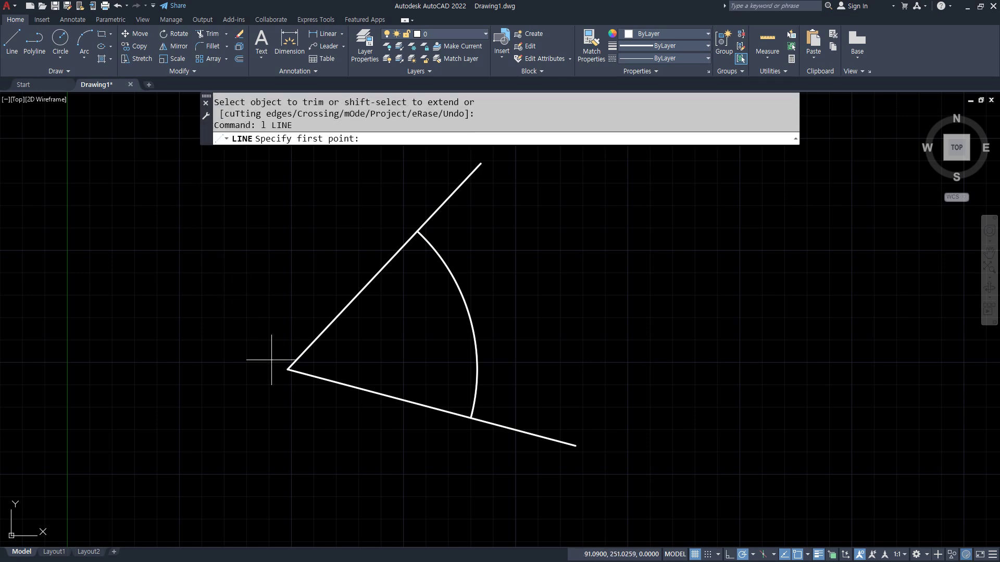
click(287, 369)
click(469, 318)
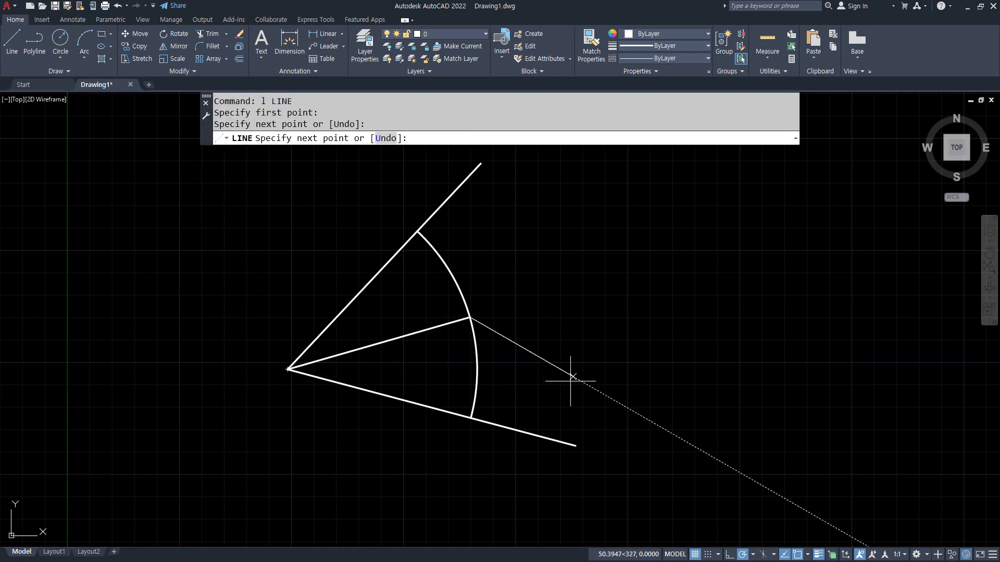
key(Return)
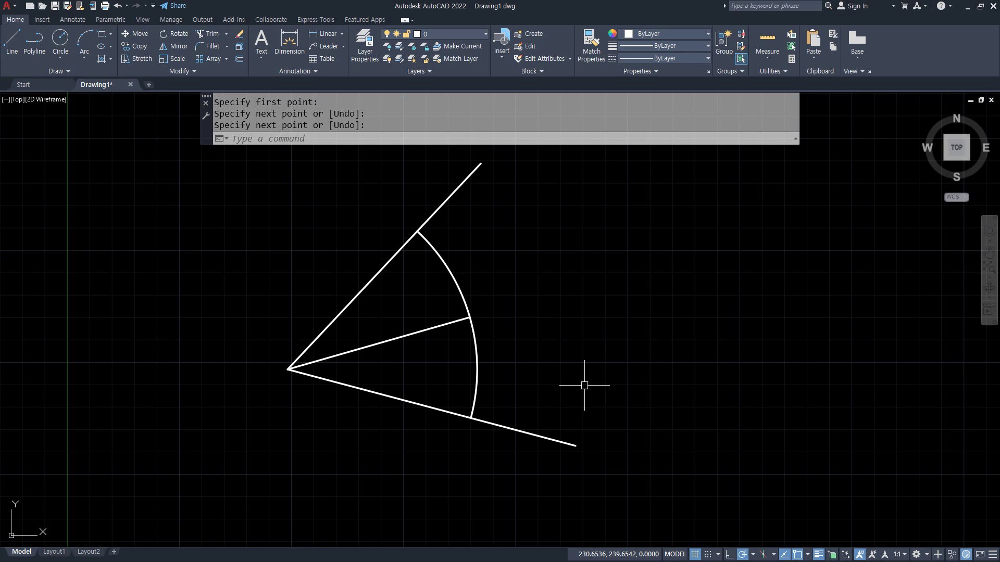
key(Escape)
- Draw a bisecting construction line through the angle's vertex, using the far ends of the lower and upper lines as start and end points
text(xl)
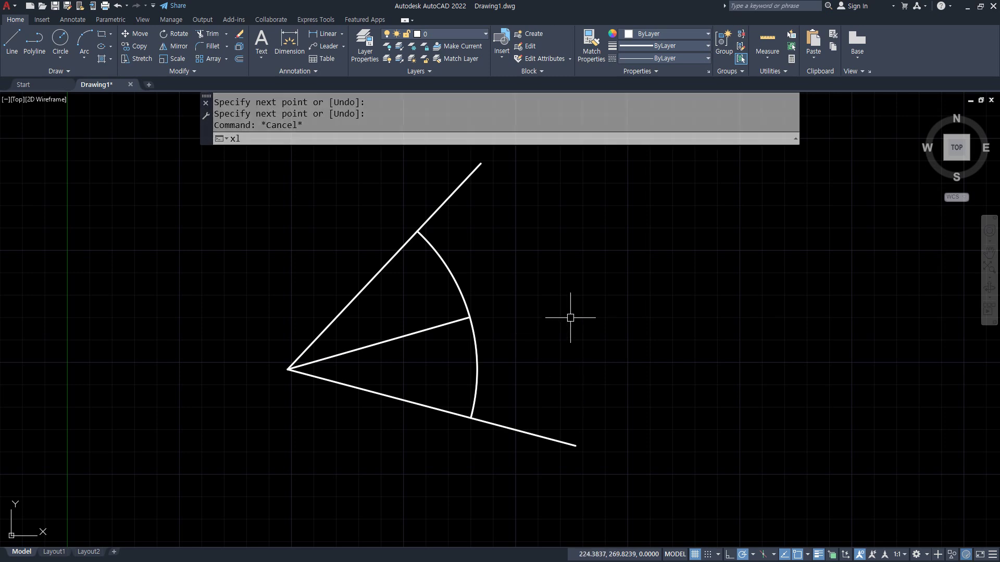
key(Return)
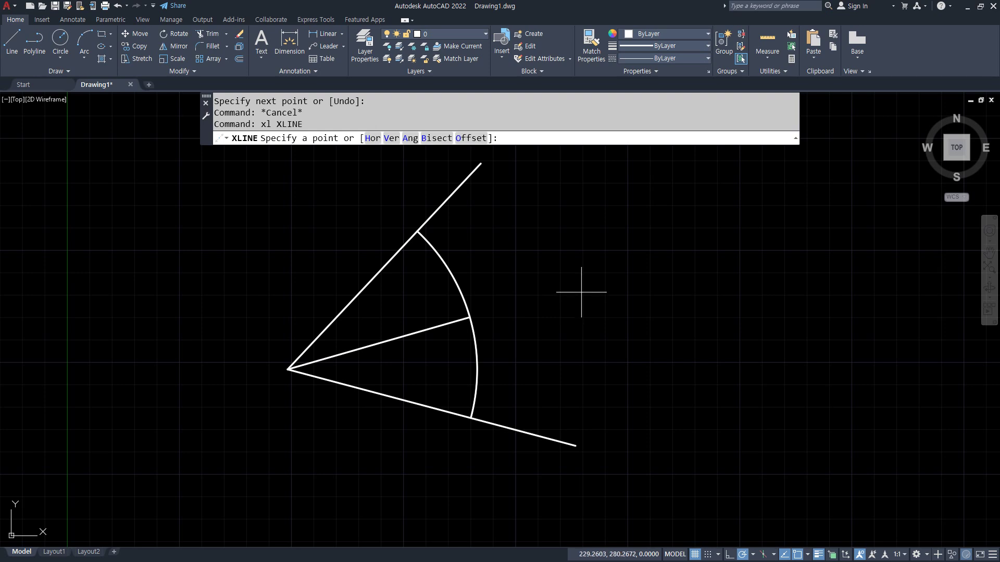
click(439, 140)
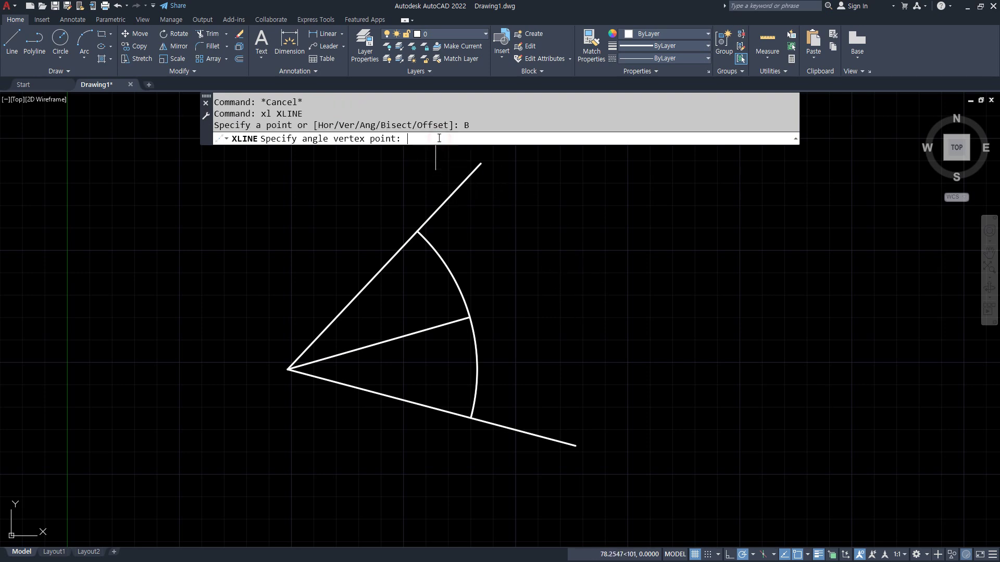
click(287, 369)
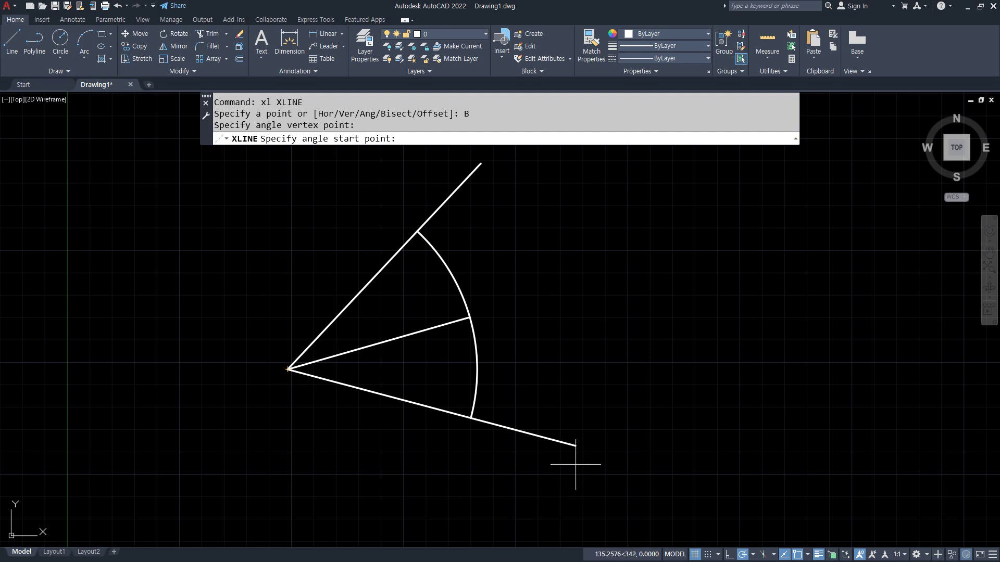
click(569, 438)
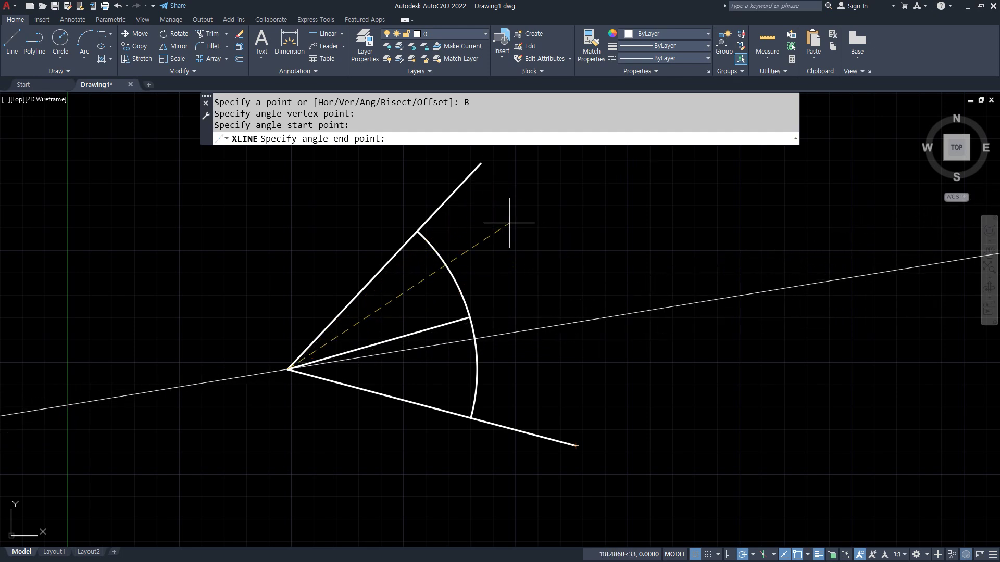
click(481, 164)
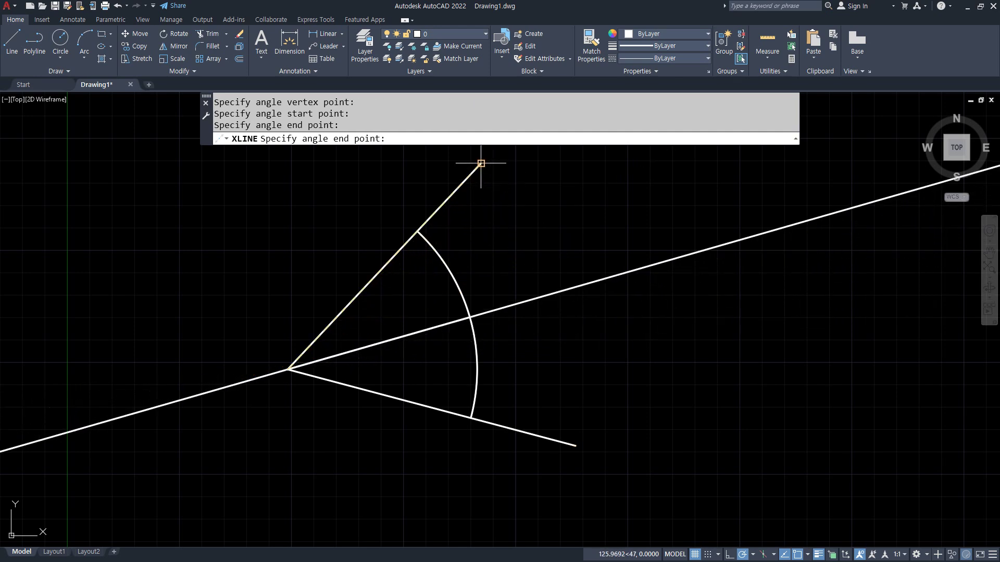
key(Return)
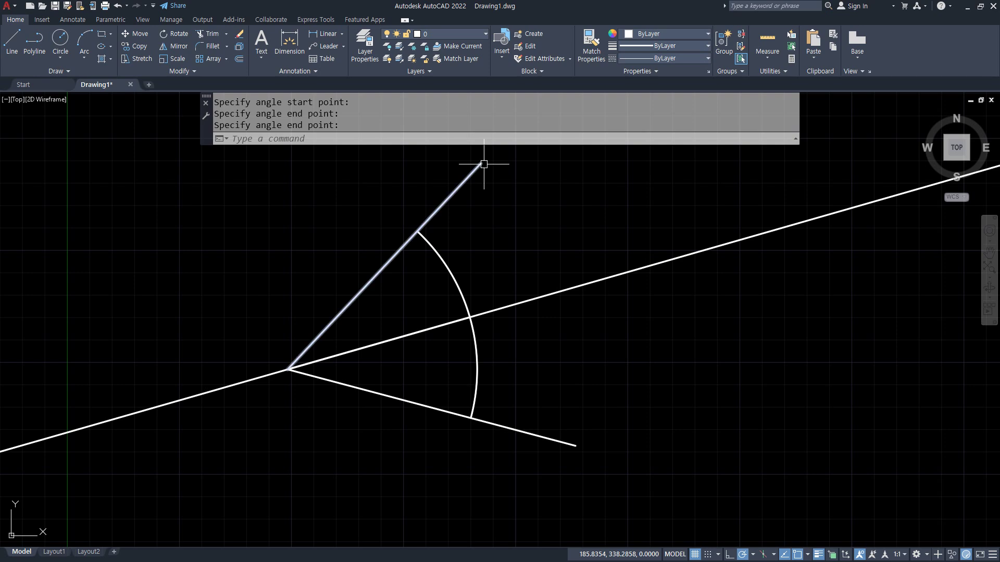
- Zoom to the whole drawing and consult the list of drawing commands in the Notepad notes
text(z)
key(Return)
text(a)
key(Return)
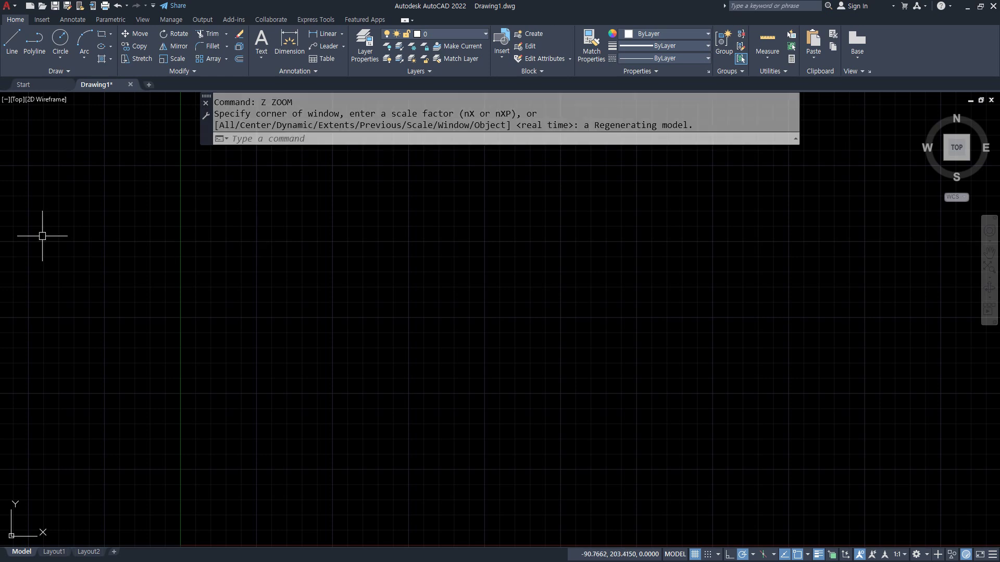
key(alt+Tab)
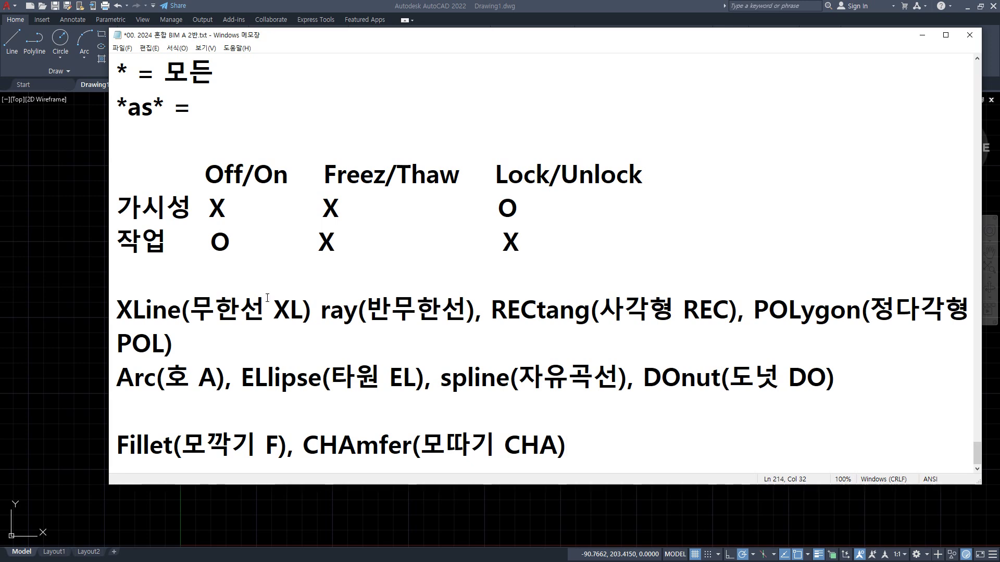
click(71, 225)
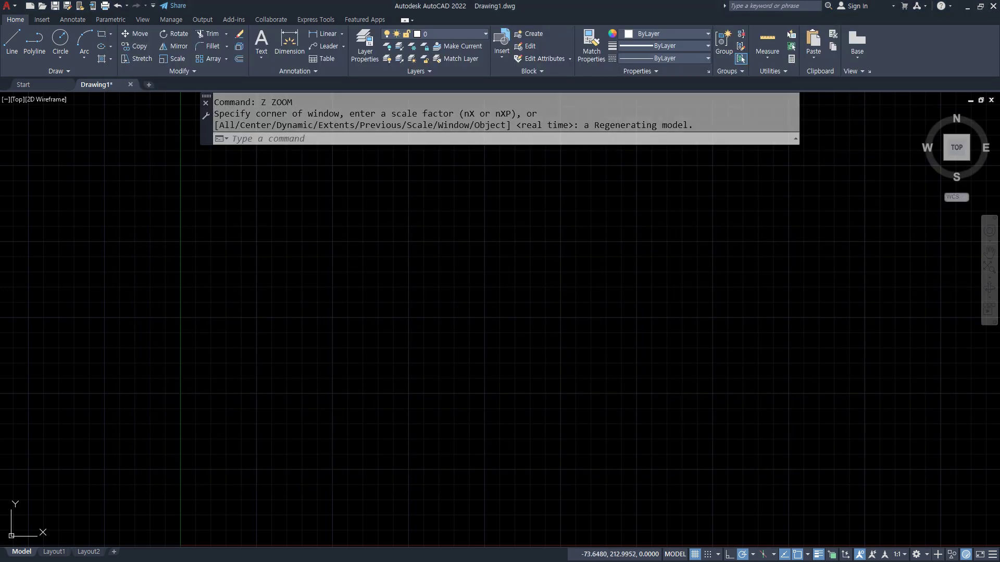
- Draw four rays from one common start point, one horizontal to the right and three fanning upward and to the left
text(ray)
key(Return)
click(500, 316)
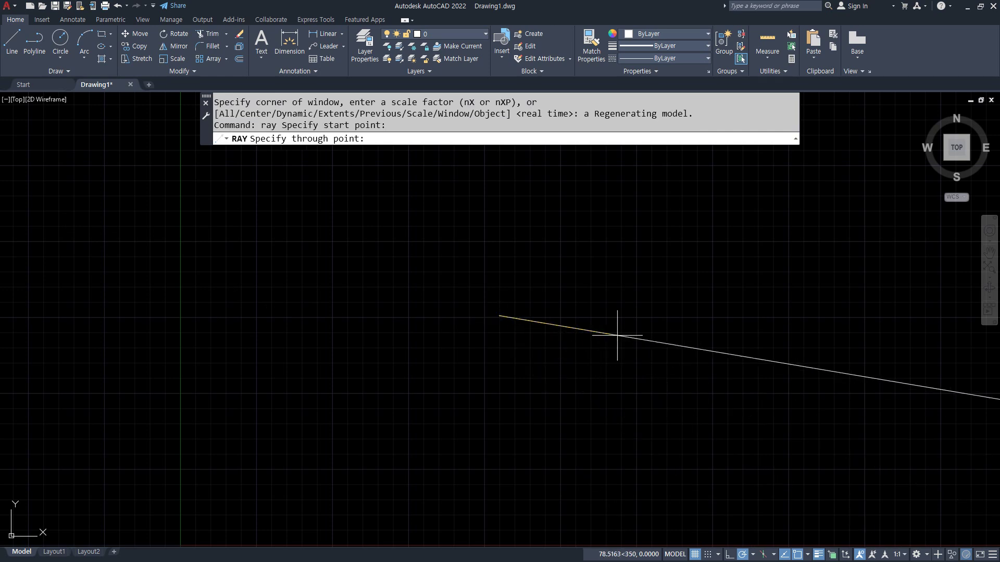
click(644, 316)
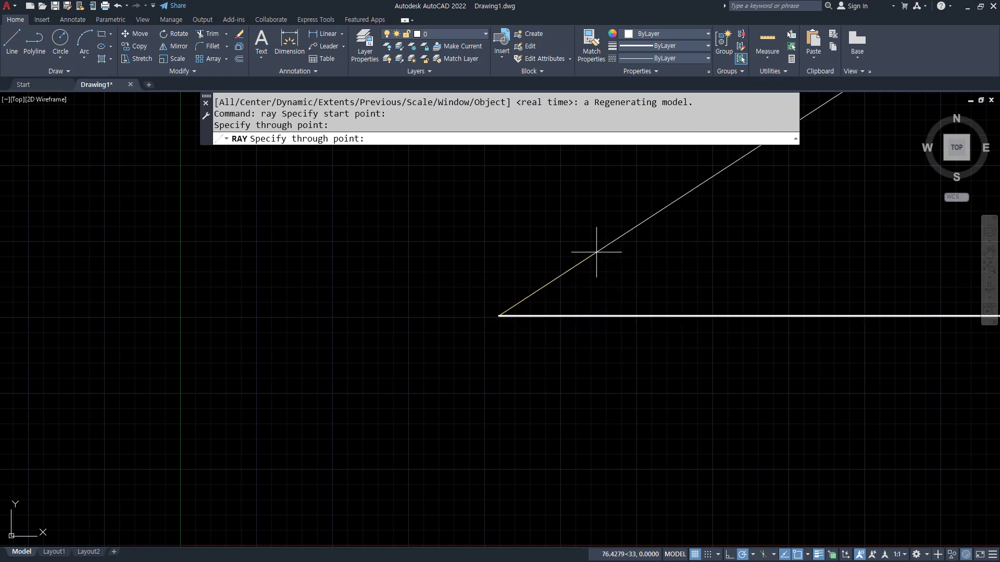
click(585, 222)
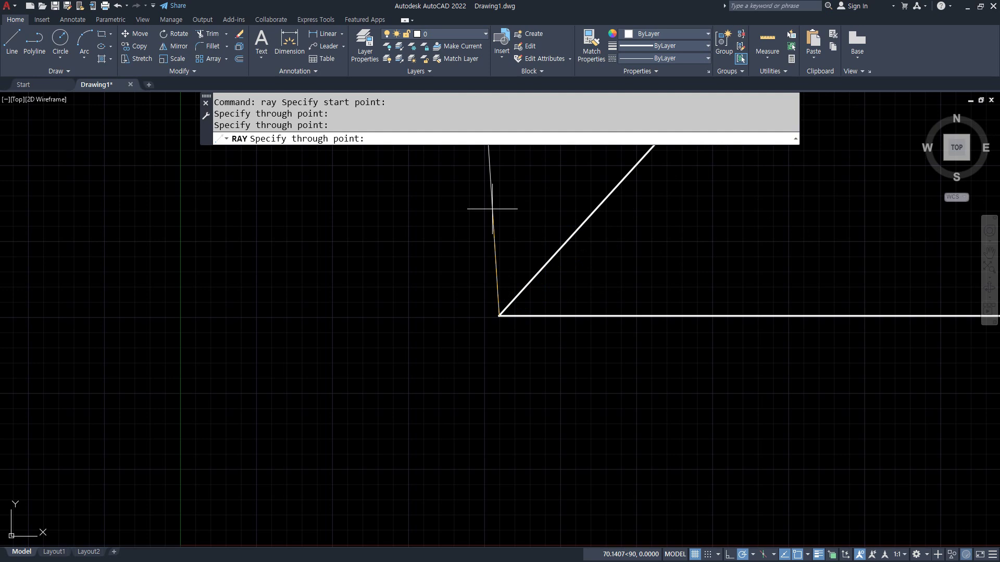
click(458, 208)
click(392, 251)
key(Return)
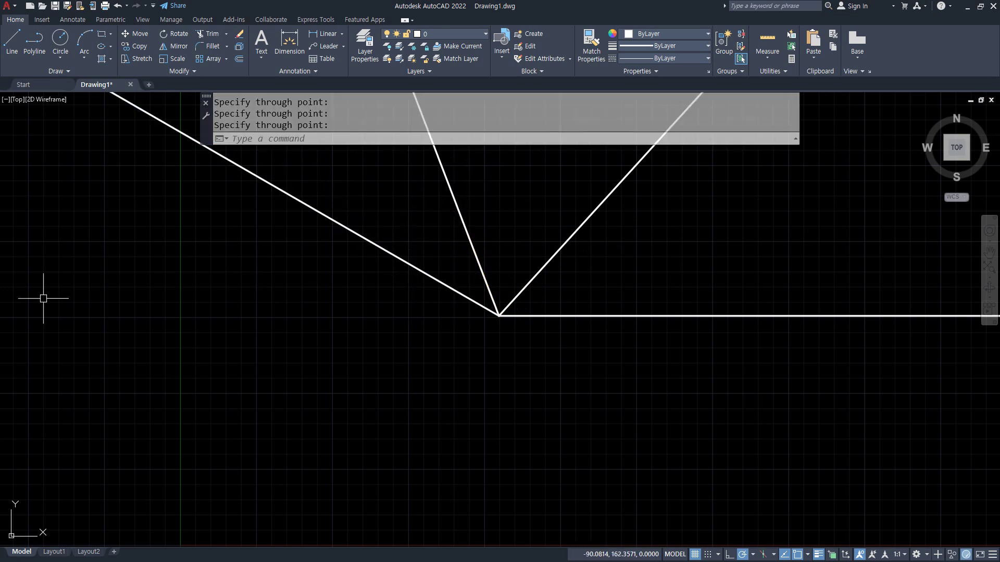
- Examine the three-arm part's reference drawing in Chrome, tracing the arm directions and marking their angular spacing
key(alt+Tab)
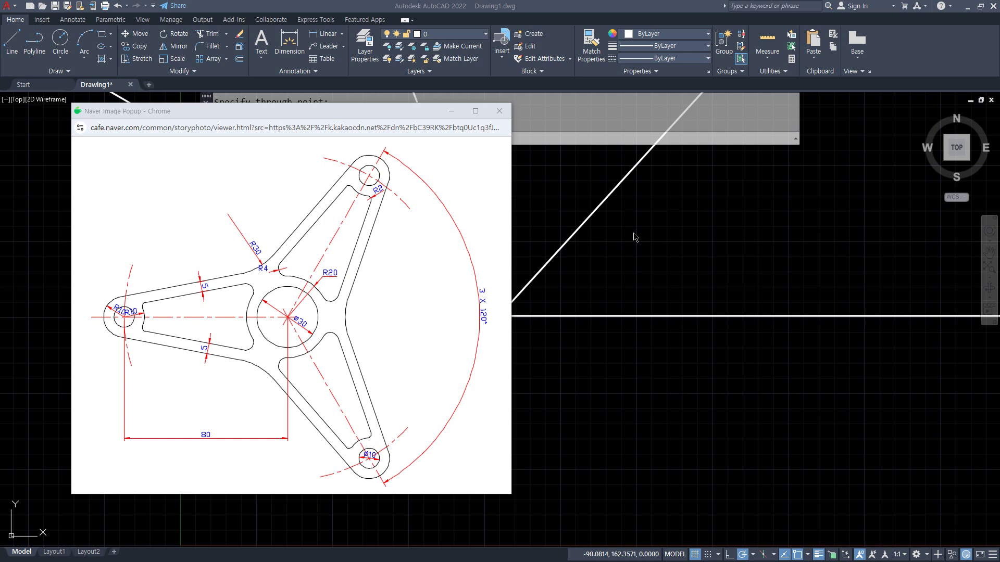
drag(283, 320, 134, 318)
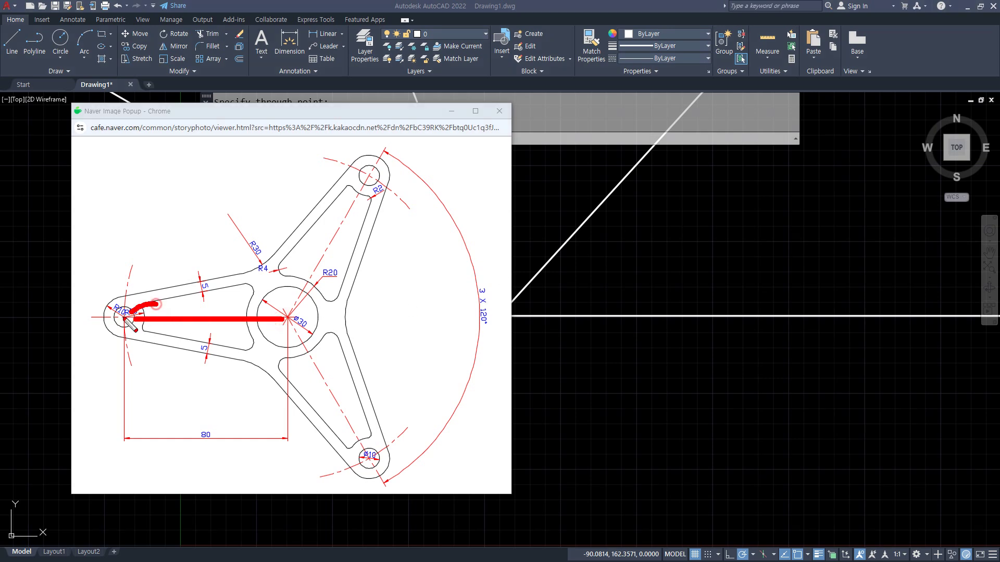
mouse_move(508, 308)
mouse_down()
mouse_move(475, 271)
mouse_move(504, 333)
mouse_up()
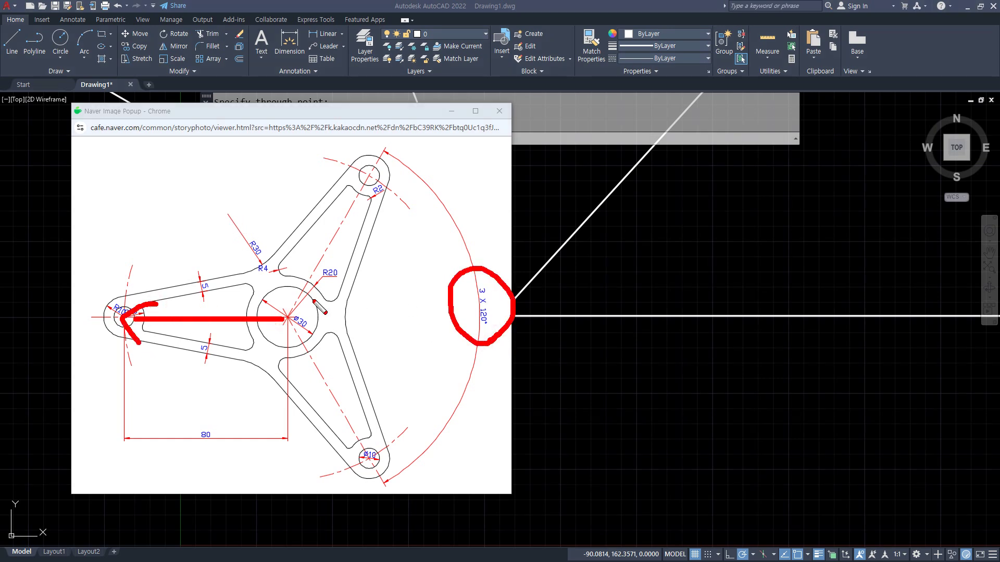
drag(285, 319, 284, 121)
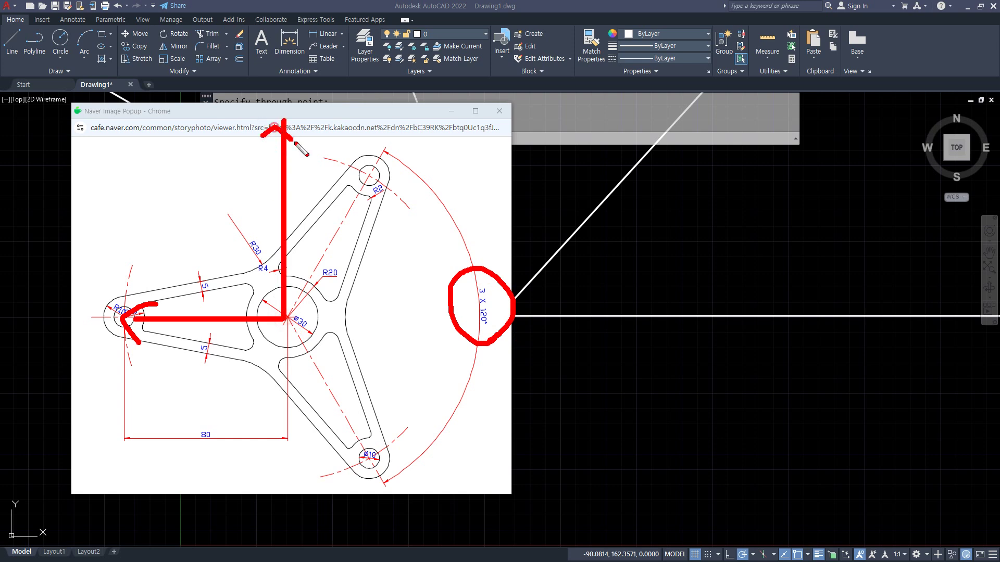
drag(293, 301, 334, 196)
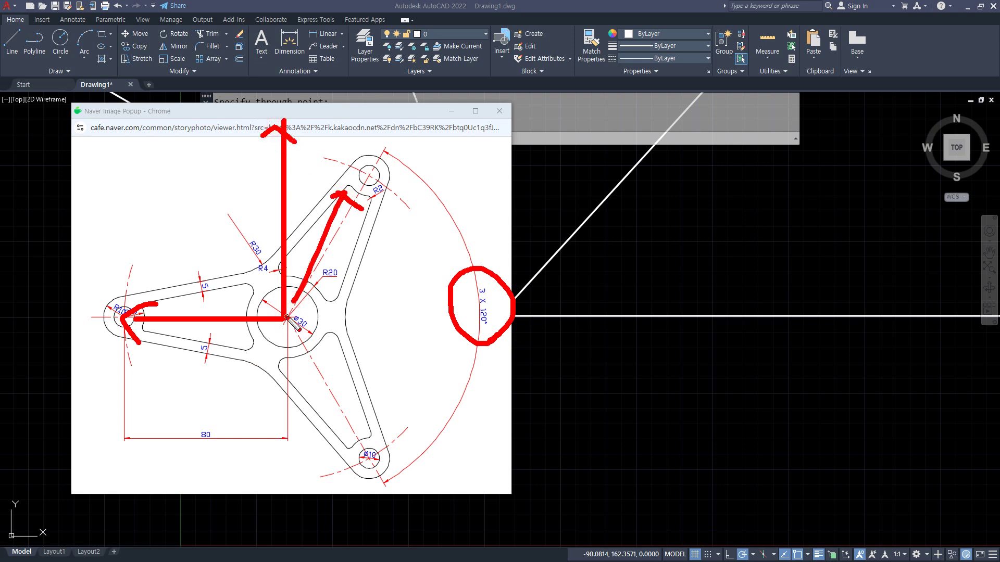
drag(287, 318, 284, 443)
mouse_move(287, 327)
mouse_down()
mouse_move(345, 426)
mouse_move(309, 428)
mouse_up()
key(Escape)
drag(346, 114, 271, 116)
click(539, 362)
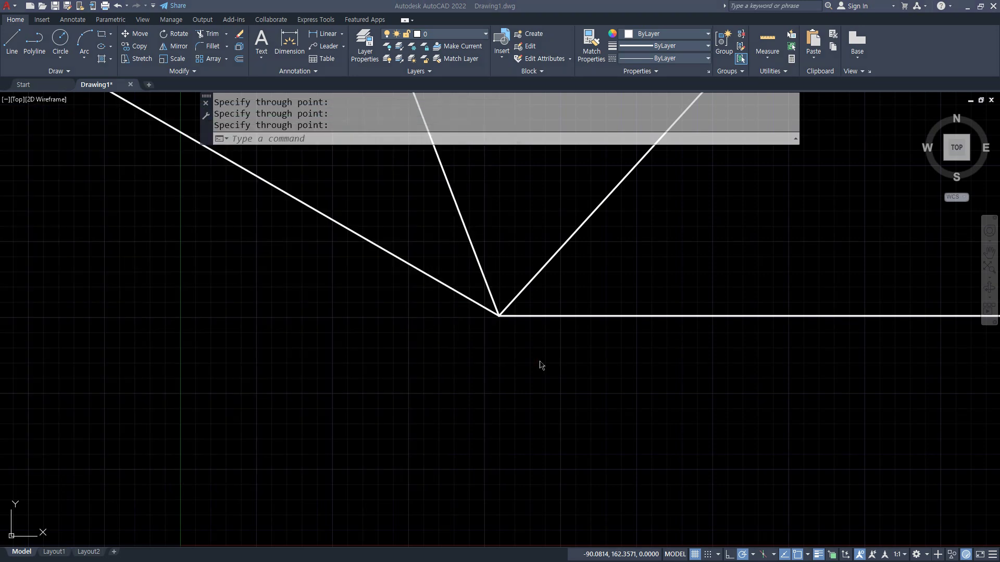
- Erase the four practice rays
click(613, 377)
click(356, 228)
text(e)
key(Return)
- Make 중심 the current layer and draw three rays from one start point at 180°, 60° and 300°
click(448, 33)
click(437, 61)
text(ray)
key(Return)
click(564, 317)
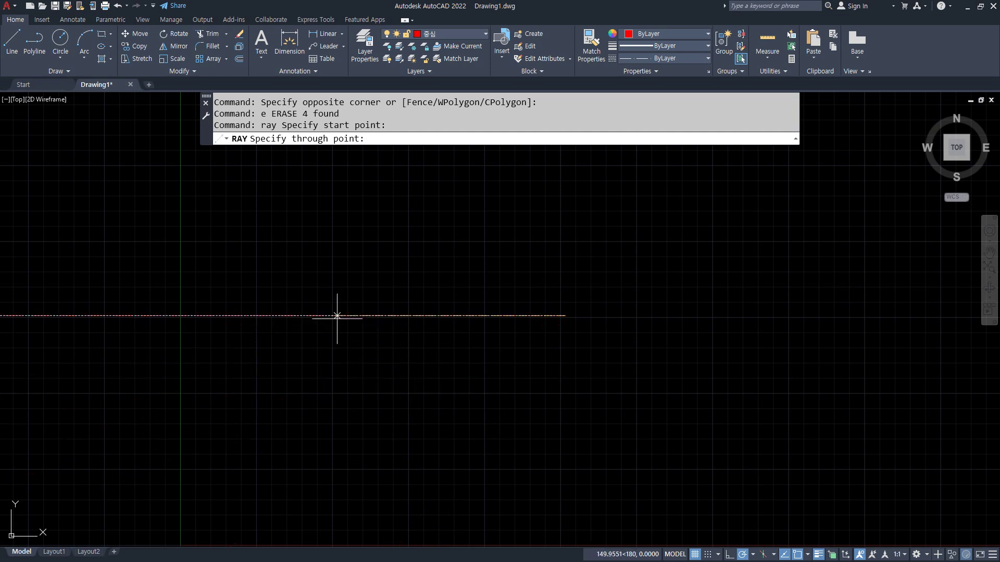
click(339, 316)
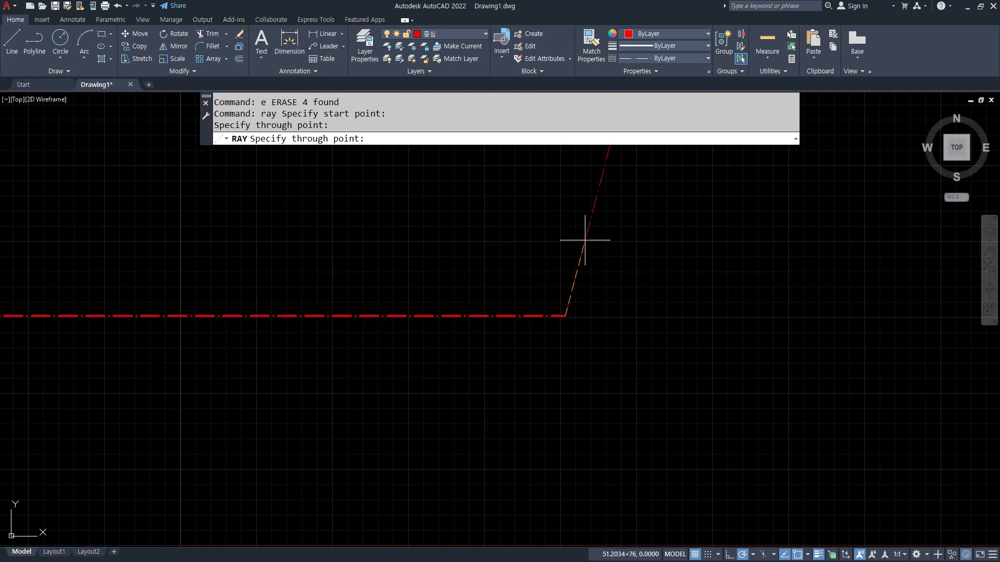
click(605, 243)
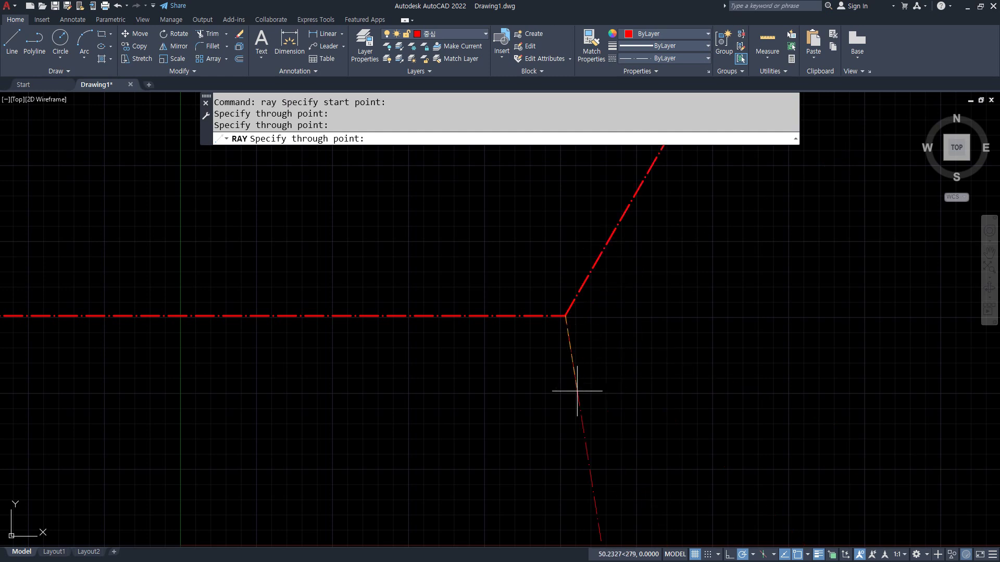
click(599, 383)
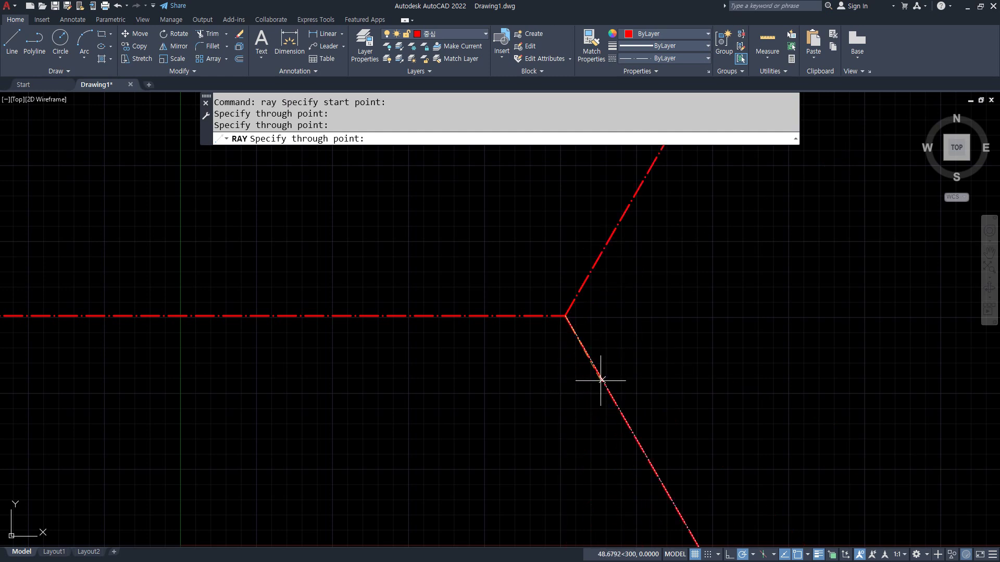
key(Return)
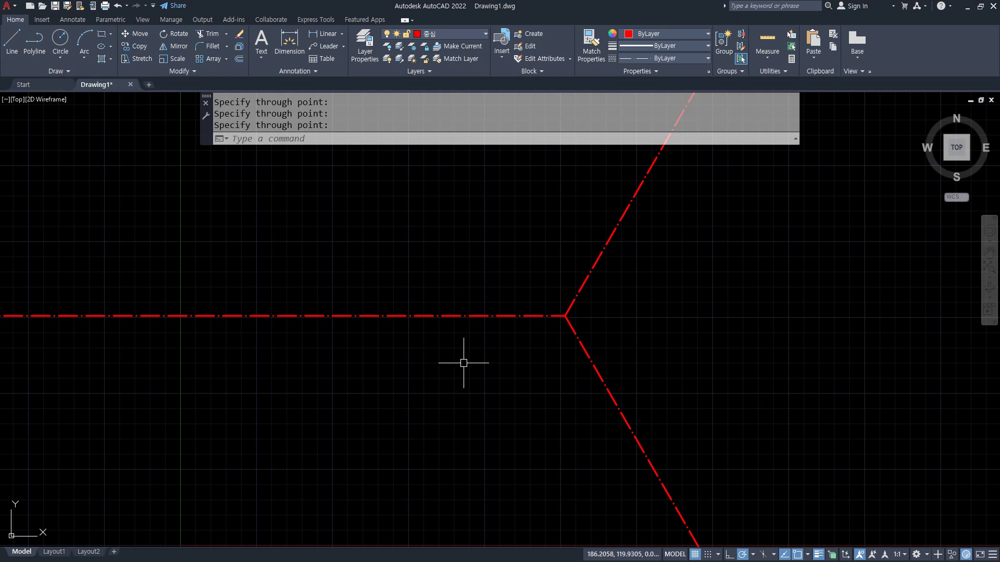
- Draw a radius 80 circle centred on the common start point of the three rays
text(c)
key(Return)
click(565, 316)
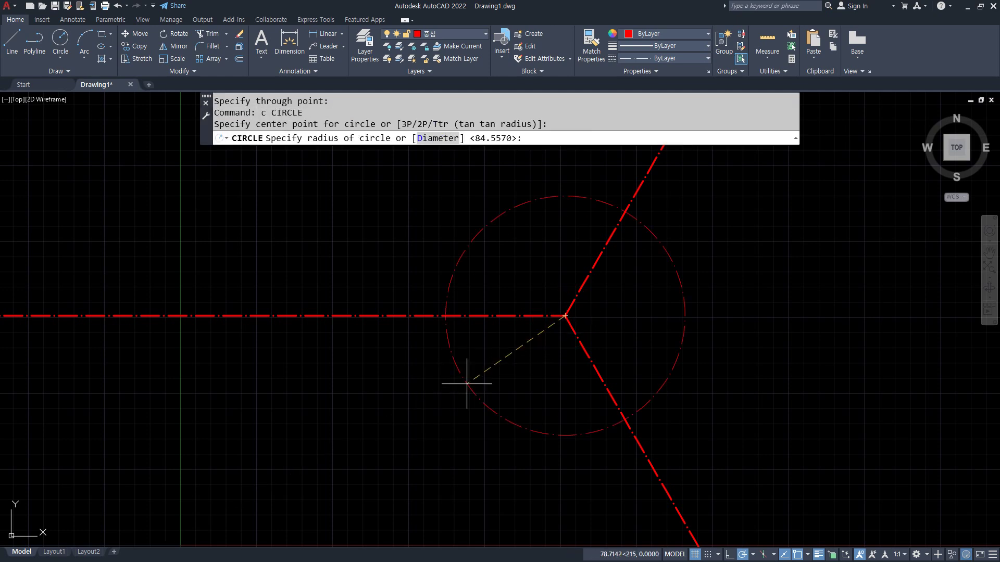
text(80)
key(Return)
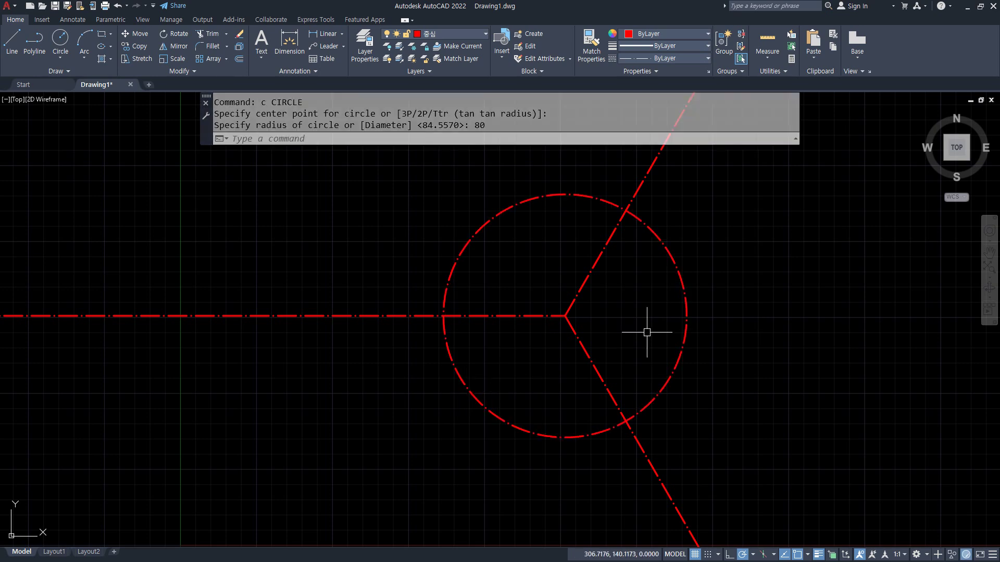
- Trim away the parts of the three rays that extend outside the radius 80 circle
text(t)
key(Return)
drag(631, 175, 661, 166)
drag(725, 457, 604, 487)
drag(351, 267, 308, 398)
key(Return)
- Make layer 0 current and draw a diameter 30 circle centred on the junction of the three centre lines
middle_drag(583, 373, 384, 375)
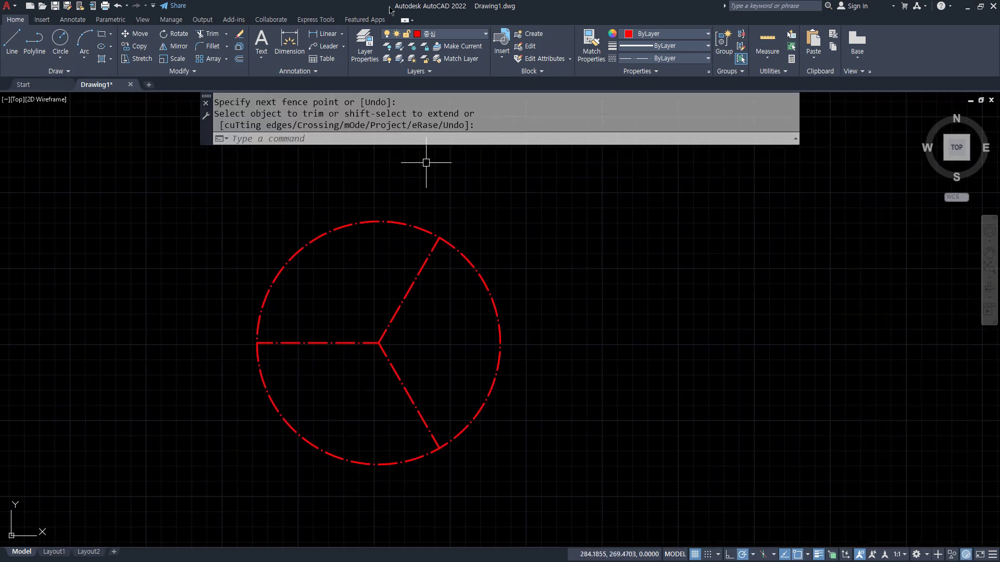
click(472, 37)
click(452, 46)
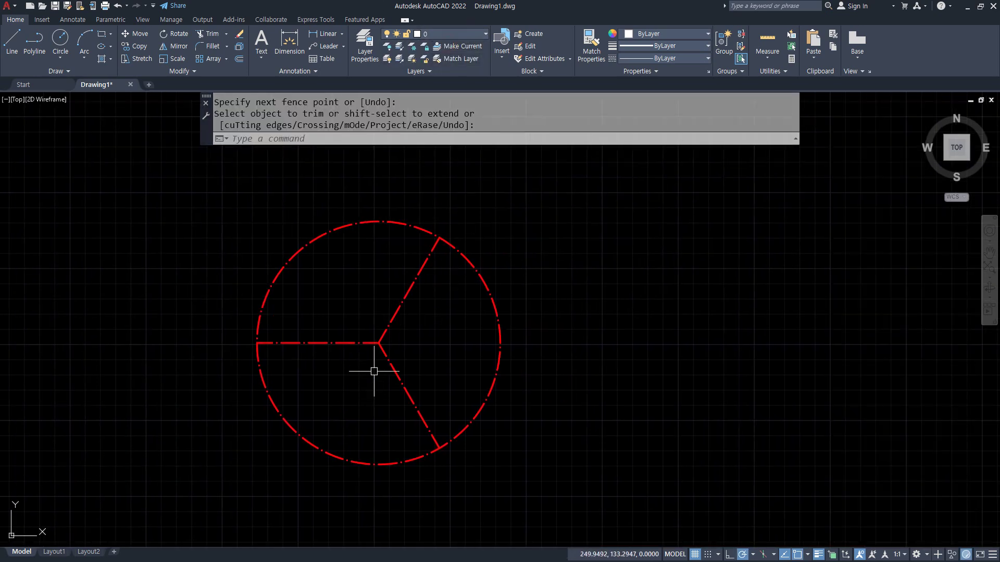
text(c)
key(Return)
click(377, 347)
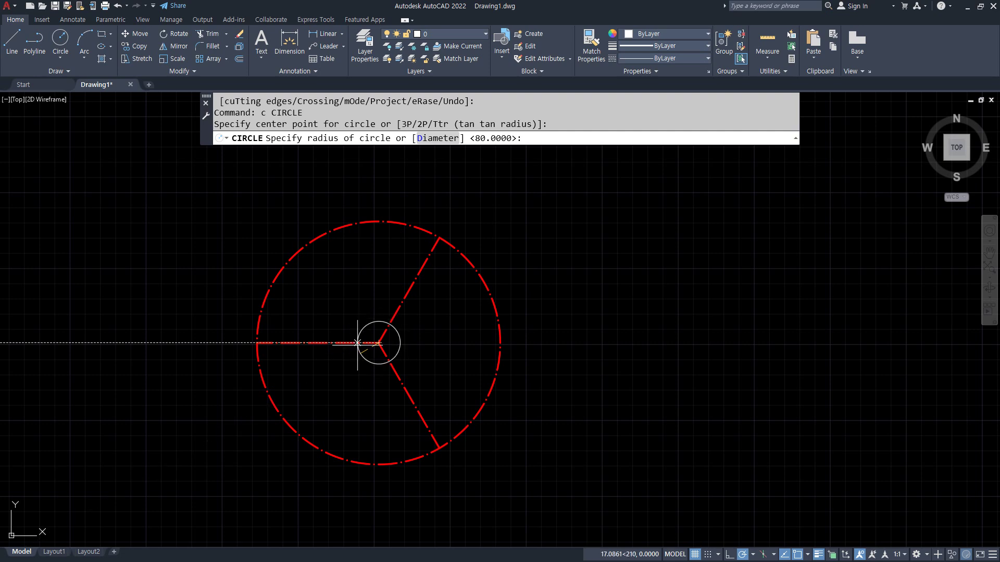
click(432, 138)
text(30)
key(Return)
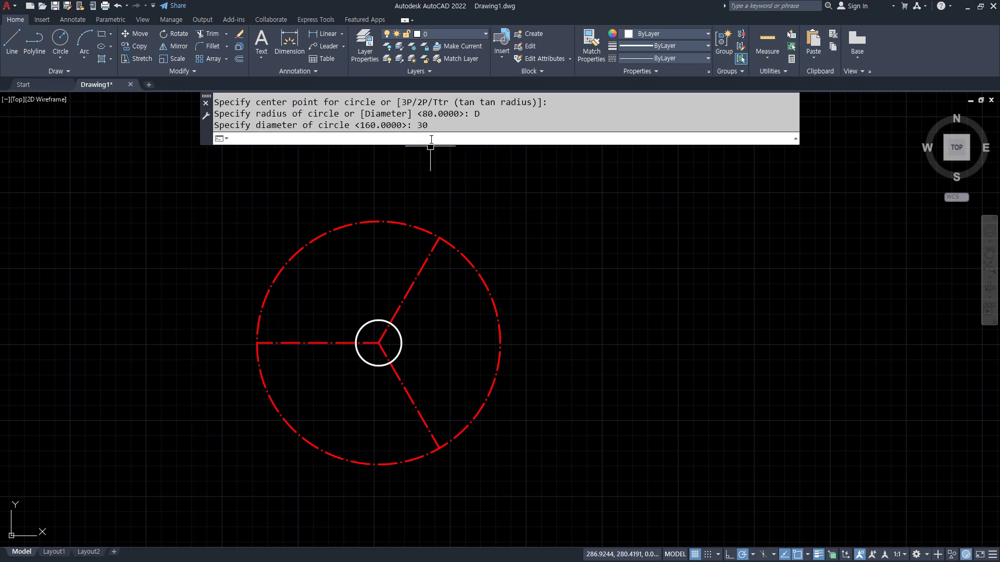
- Draw a radius 20 circle centred on the junction of the three centre lines
scroll(401, 394, up, 4)
text(c)
key(Return)
click(356, 286)
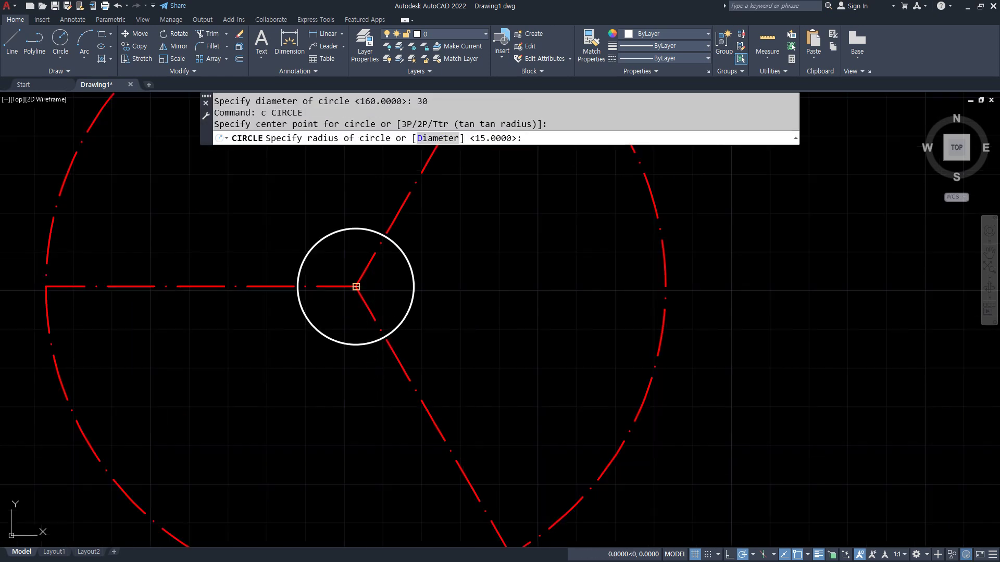
text(20)
key(Return)
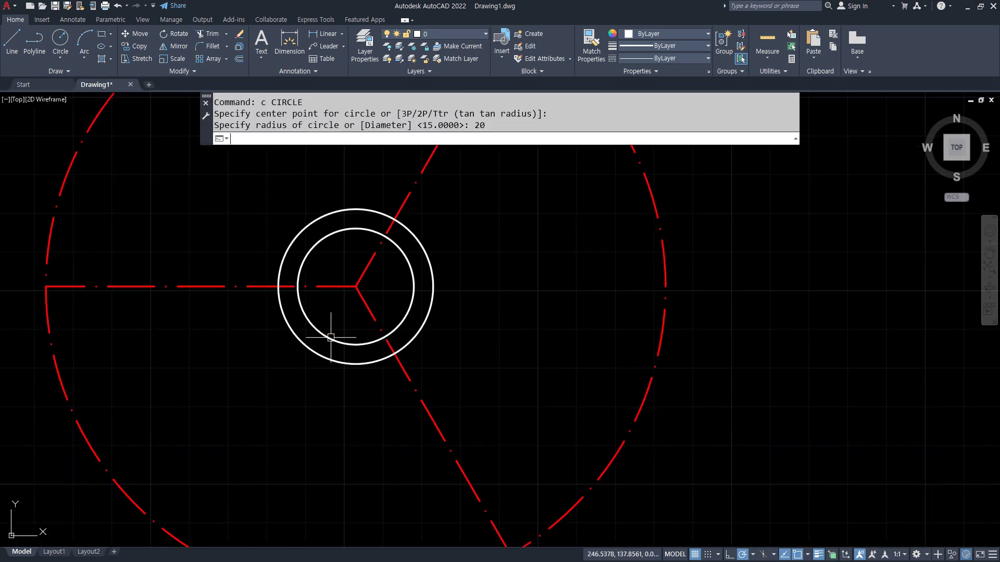
- Draw a diameter 10 circle centred on the outer end of the horizontal centre line
text(c)
key(Return)
click(46, 287)
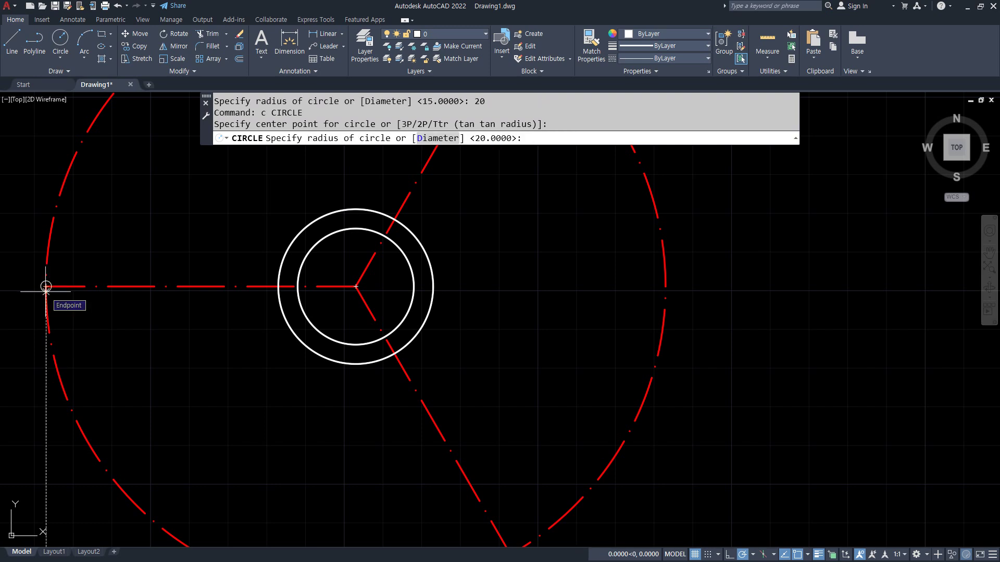
click(433, 139)
text(10)
key(Return)
- Draw matching diameter 10 circles centred on the outer ends of the upper and lower inclined centre lines
scroll(468, 210, down, 2)
middle_drag(467, 211, 421, 310)
key(Return)
click(448, 190)
key(Return)
key(Return)
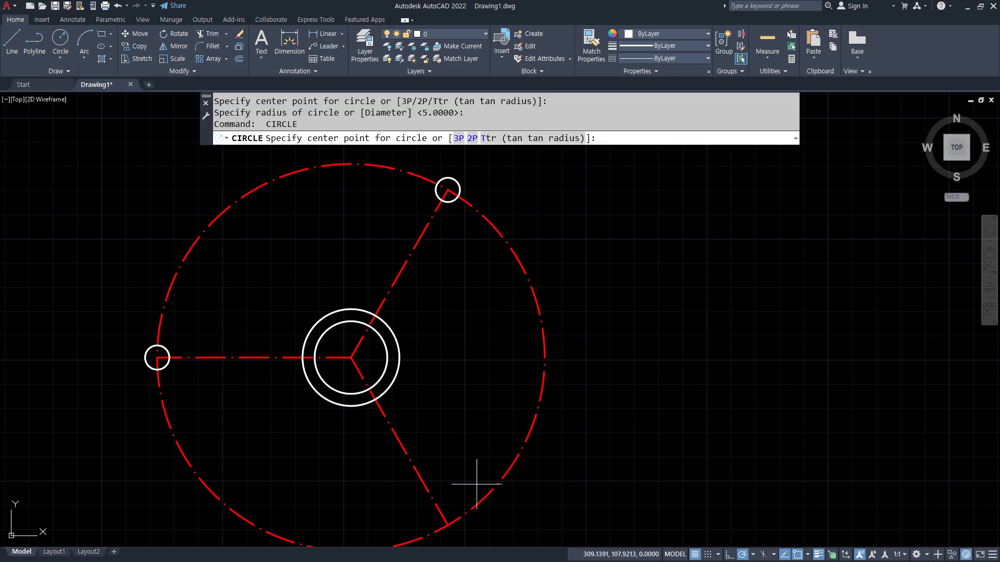
click(448, 525)
key(Return)
- Draw a radius 10 circle around each of the three diameter 10 circles, centred on the centre-line ends
key(Return)
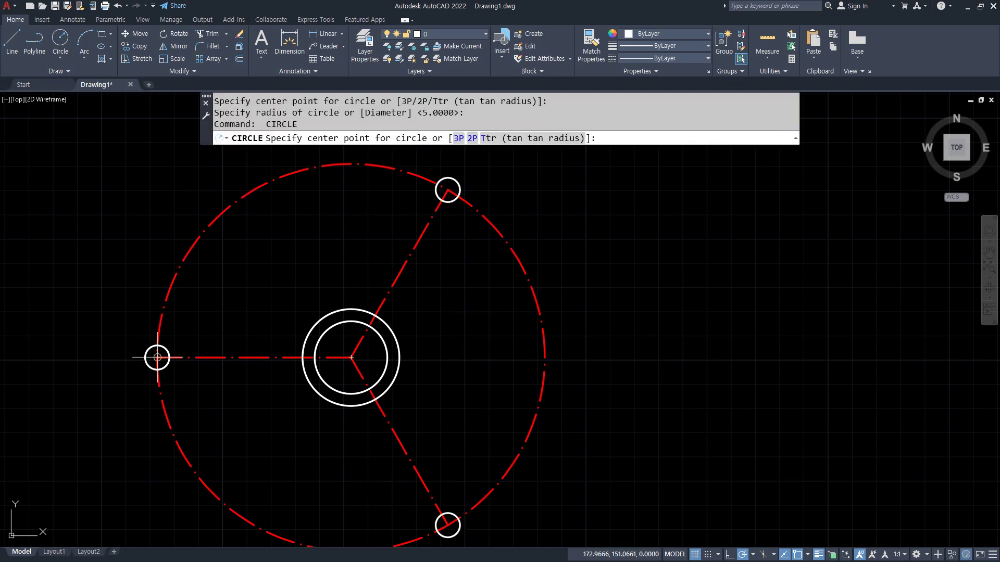
click(157, 358)
text(10)
key(Return)
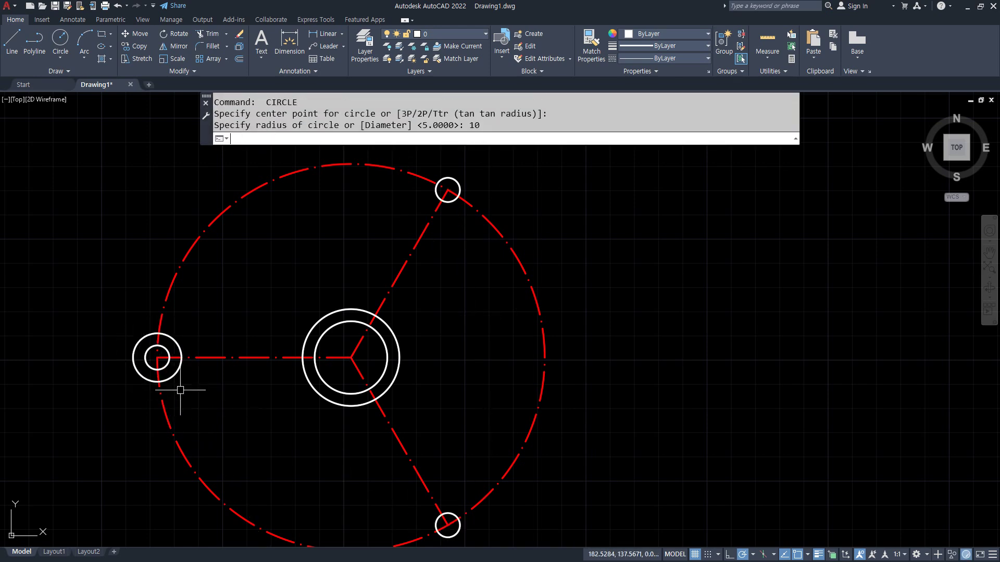
key(Return)
click(448, 190)
key(Return)
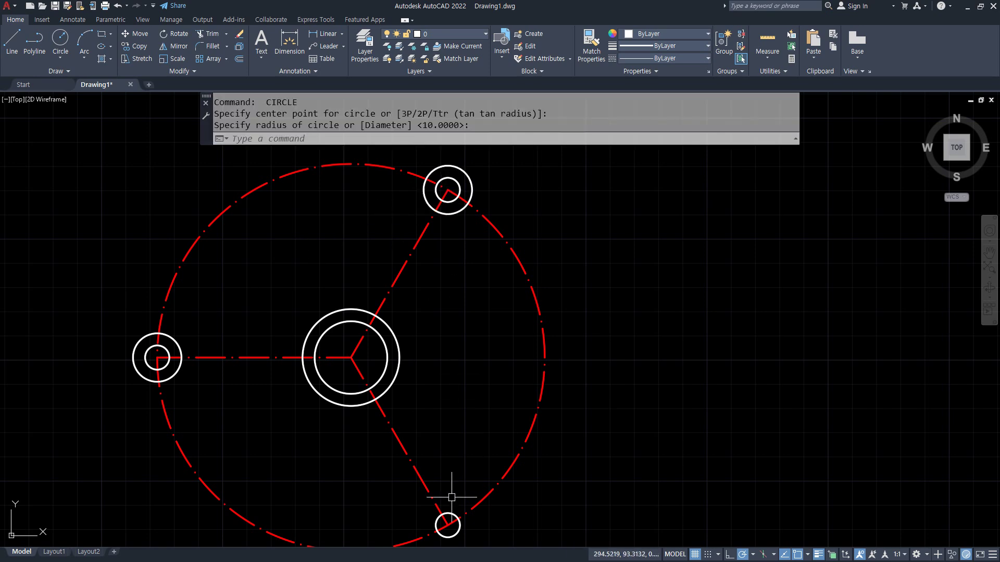
middle_drag(451, 495, 457, 425)
key(Return)
click(454, 455)
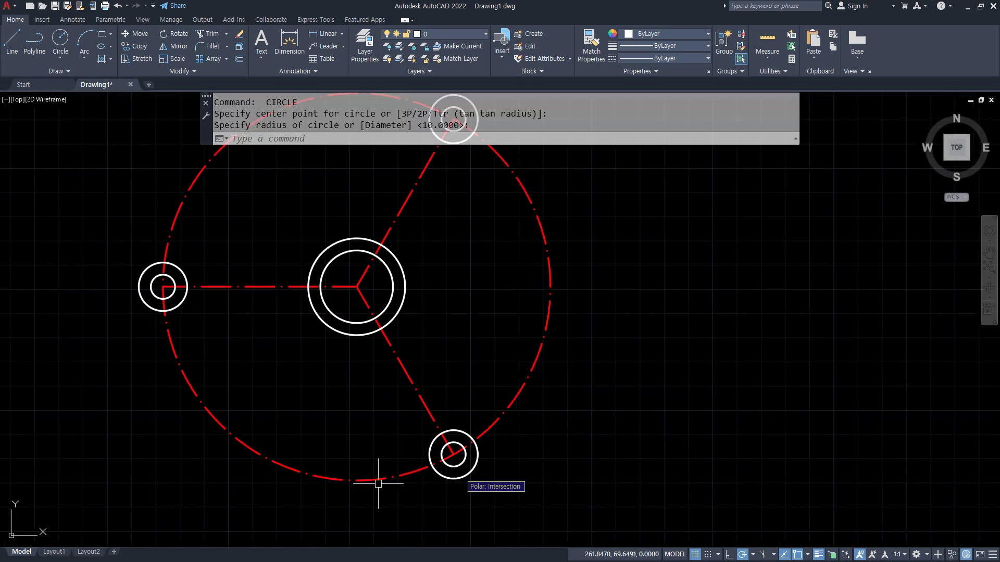
key(Return)
- Offset the three radius 10 circles outward by 5
middle_drag(226, 403, 203, 419)
text(o)
key(Return)
key(Return)
click(160, 323)
click(185, 334)
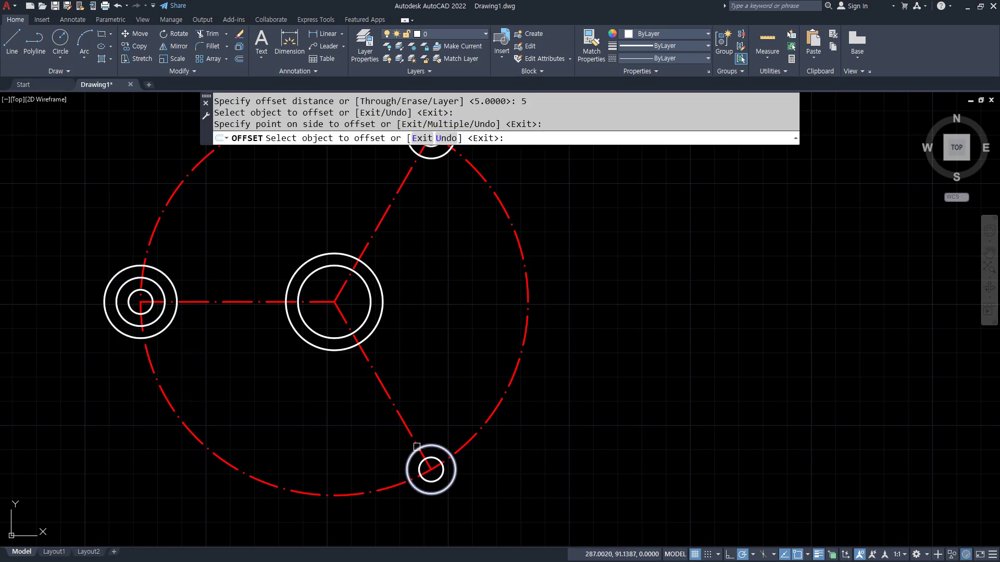
click(445, 451)
click(445, 382)
middle_drag(439, 349, 426, 493)
click(422, 303)
click(424, 335)
key(Return)
- Trim the large centre-line circle away between the offset circles, keeping only short arcs at the three arm ends
text(tr)
key(Return)
click(276, 256)
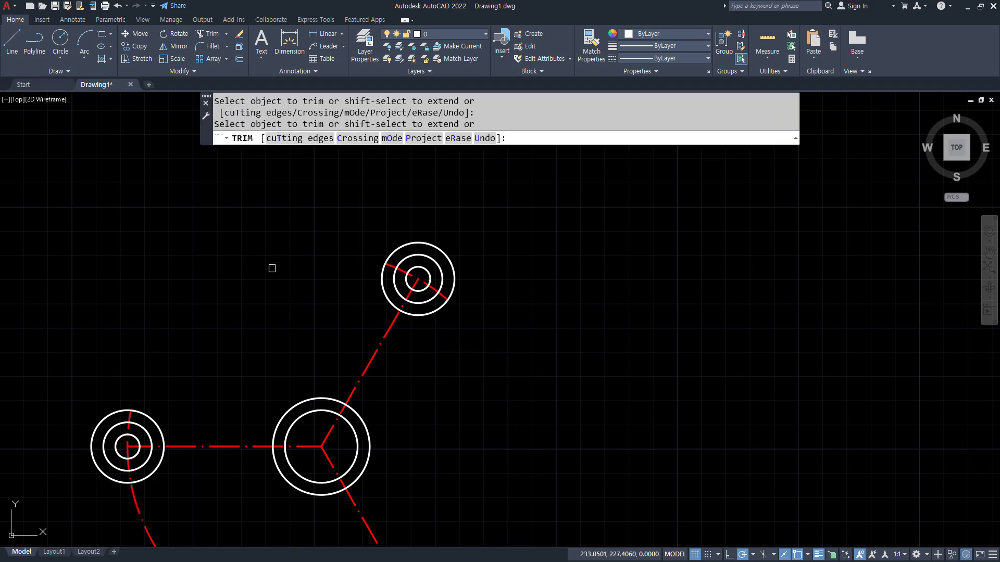
middle_drag(214, 363, 227, 270)
click(182, 461)
scroll(159, 386, up, 2)
key(Escape)
- Extend the horizontal centre line and its crossing arc to the outer offset circle at the horizontal arm's end
text(ex)
key(Return)
click(139, 335)
click(122, 335)
click(100, 335)
- Extend the crossing arc and the inclined centre line to the outer offset circle at the lower arm's end
middle_drag(333, 501, 157, 263)
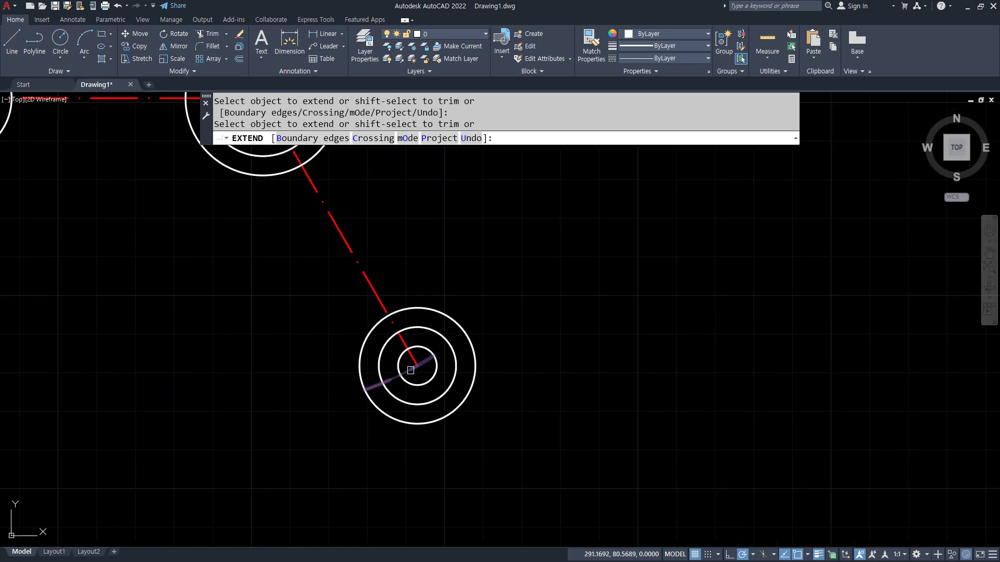
click(435, 357)
drag(440, 353, 432, 360)
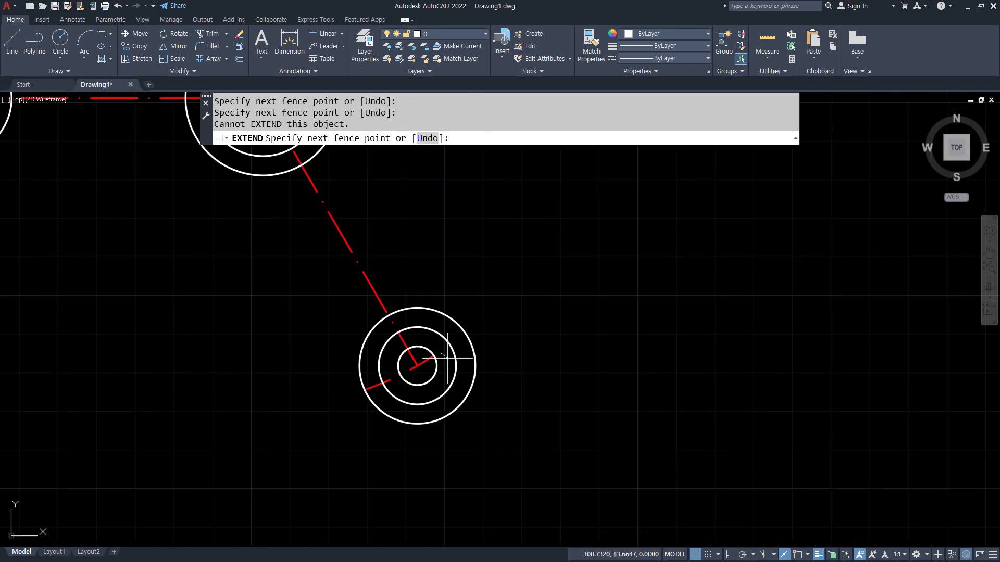
key(Return)
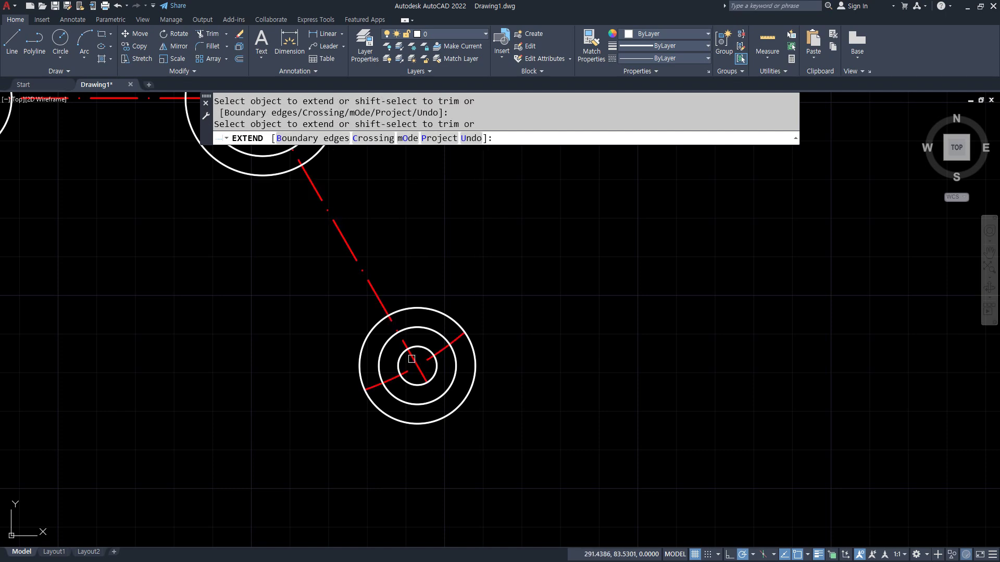
click(419, 374)
click(430, 391)
- Extend the inclined centre line to the outer offset circle at the upper arm's end
middle_drag(469, 148, 458, 443)
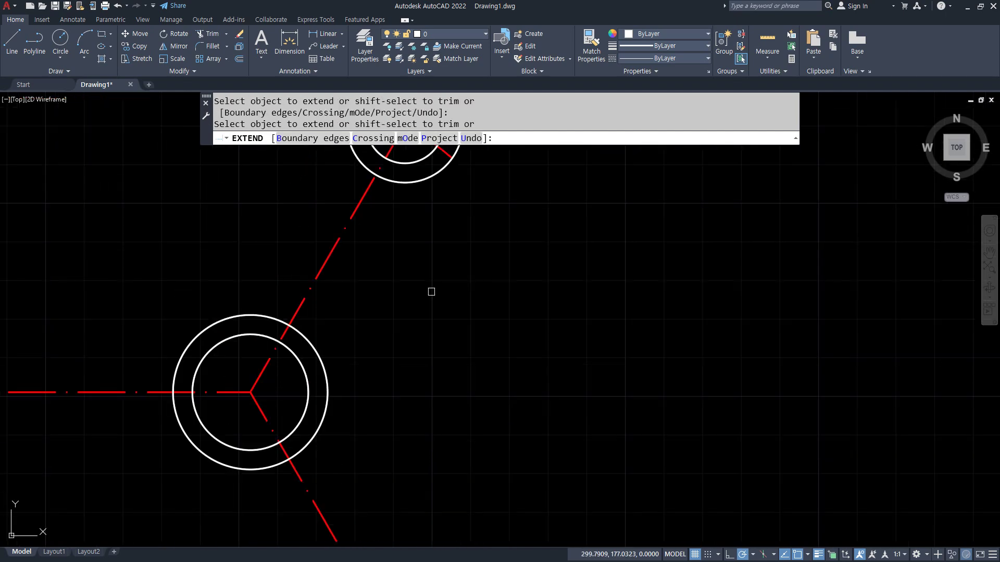
middle_drag(440, 151, 457, 320)
click(456, 300)
click(415, 300)
click(427, 284)
click(438, 267)
key(Return)
- Erase the three outer offset circles at the arm ends
scroll(480, 329, down, 2)
middle_drag(524, 357, 520, 276)
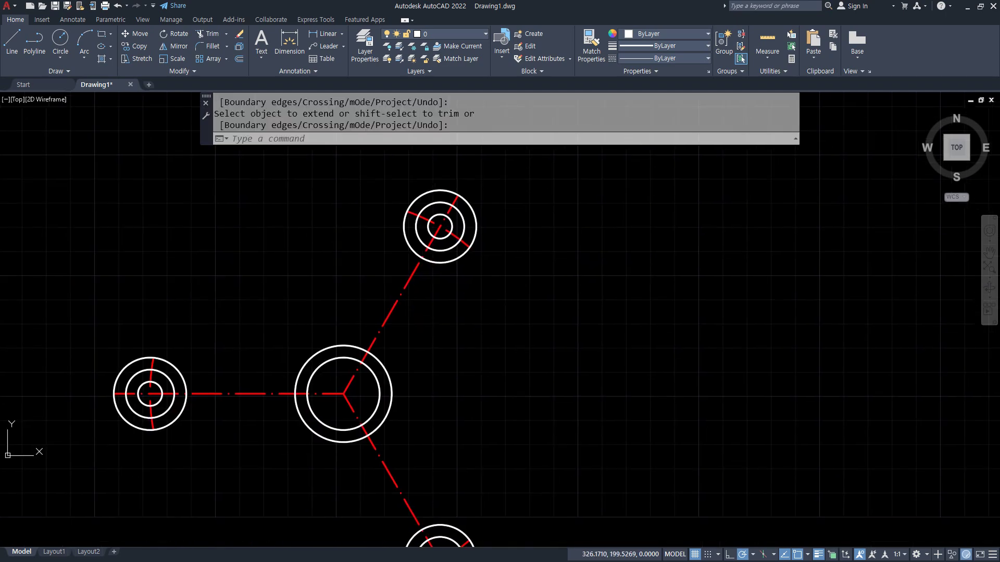
middle_drag(504, 455, 511, 402)
click(466, 477)
click(448, 209)
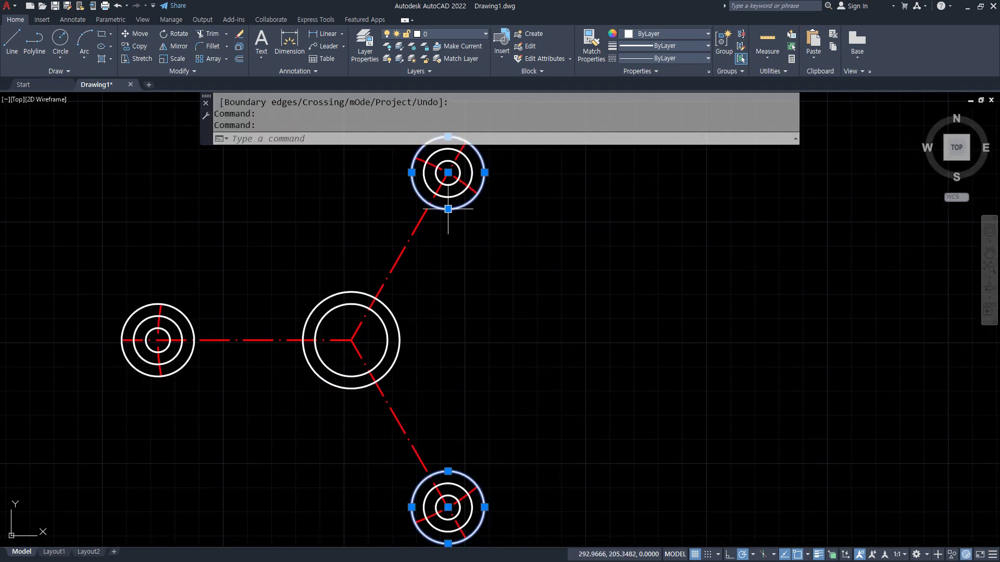
click(183, 317)
text(e)
key(Return)
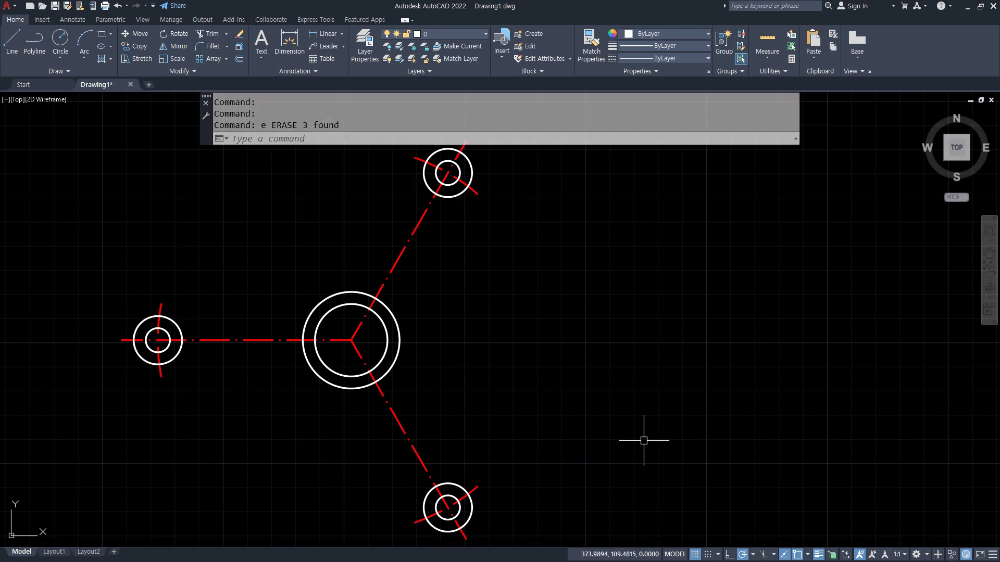
middle_click(469, 261)
middle_click(469, 261)
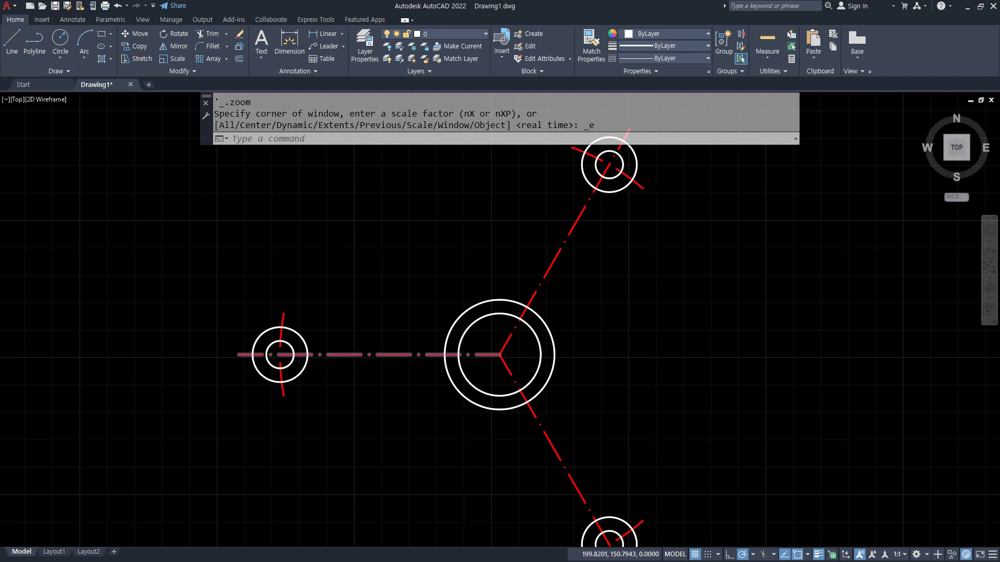
scroll(359, 362, up, 2)
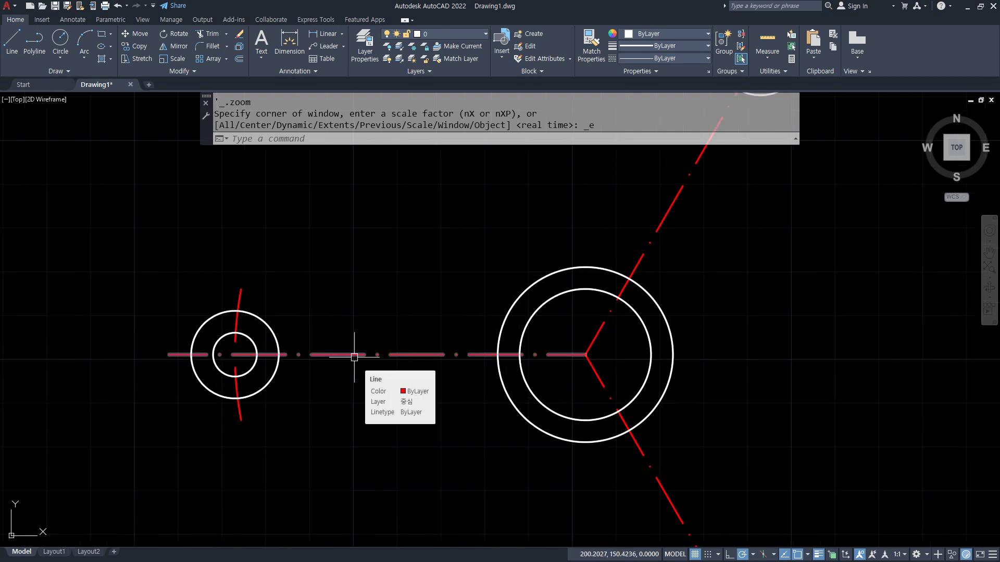
mouse_move(226, 335)
mouse_down()
mouse_move(362, 336)
mouse_move(498, 320)
mouse_up()
drag(571, 265, 225, 306)
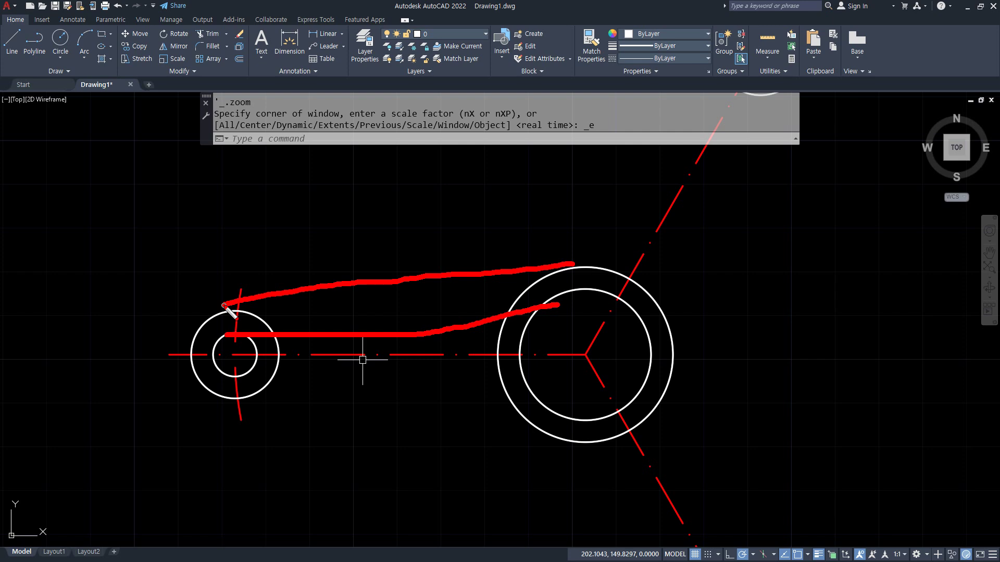
key(Escape)
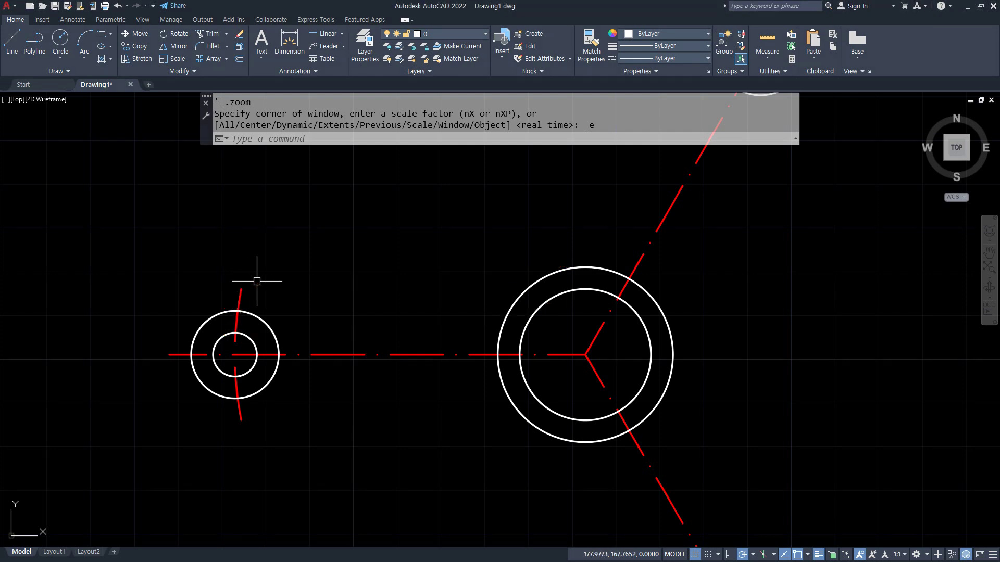
key(ctrl+2)
drag(268, 332, 543, 280)
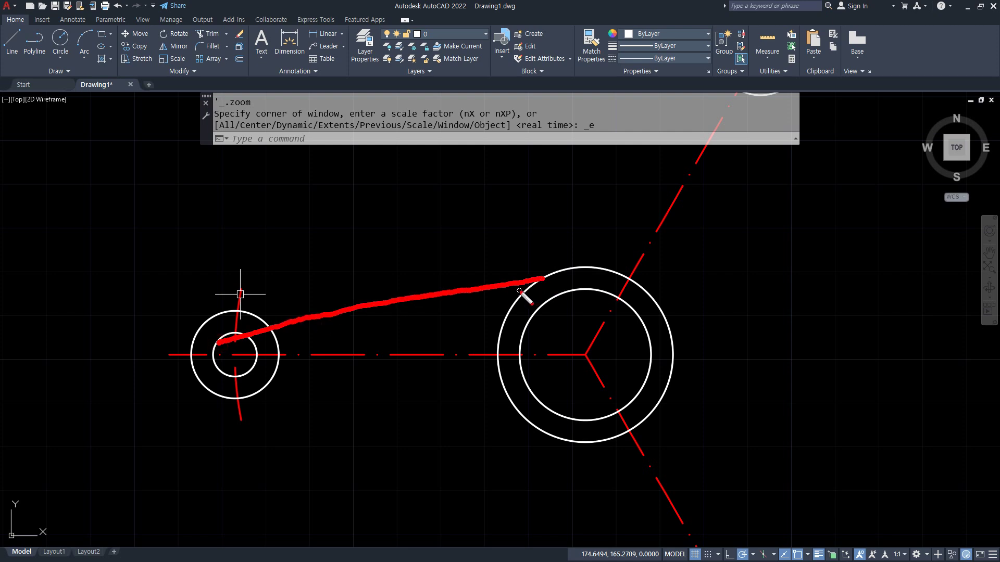
key(Escape)
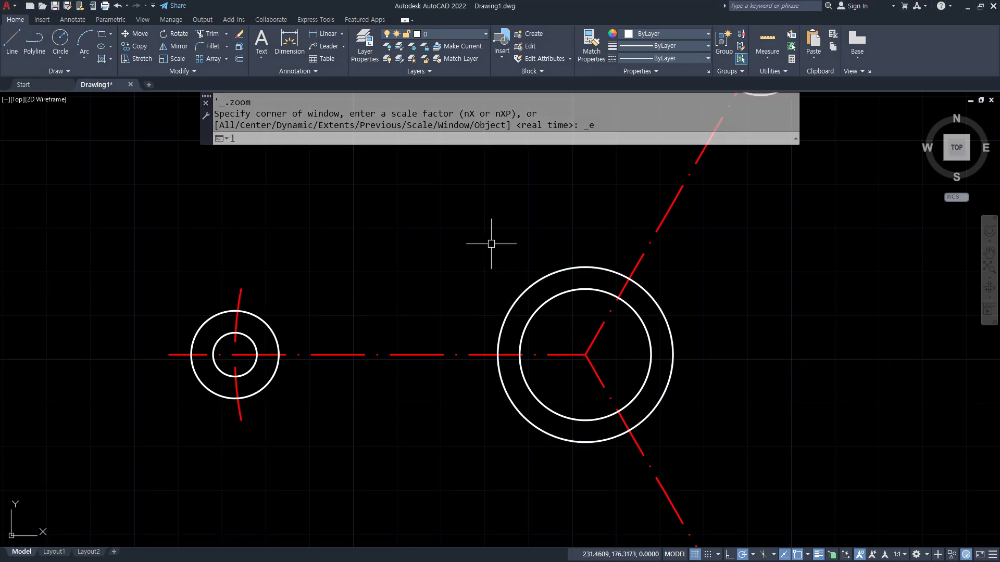
- Draw the horizontal arm's upper edge as a line tangent to the radius 20 circle and the diameter 10 circle
text(l)
key(Return)
shift+right_click(471, 184)
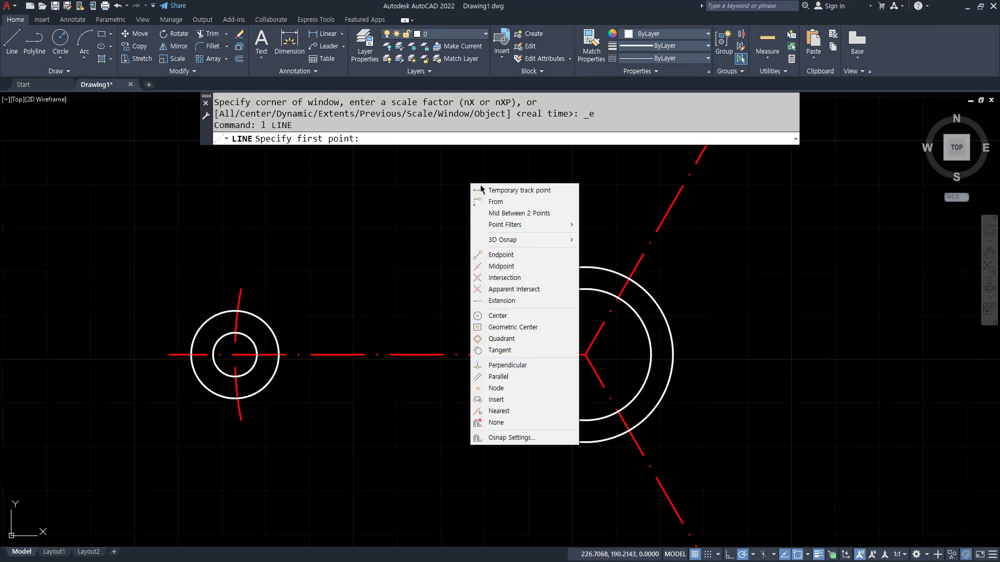
click(509, 350)
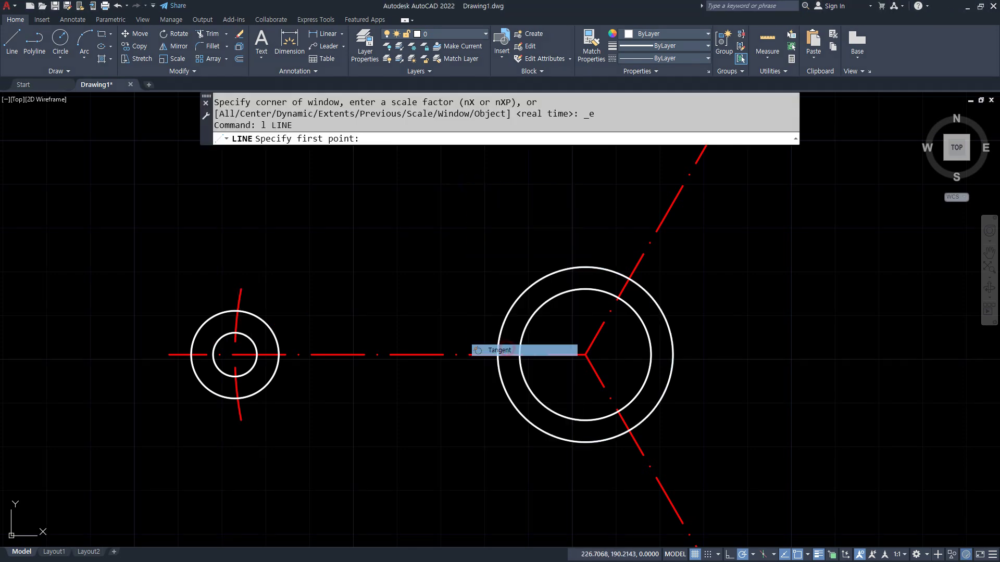
click(532, 282)
shift+right_click(437, 231)
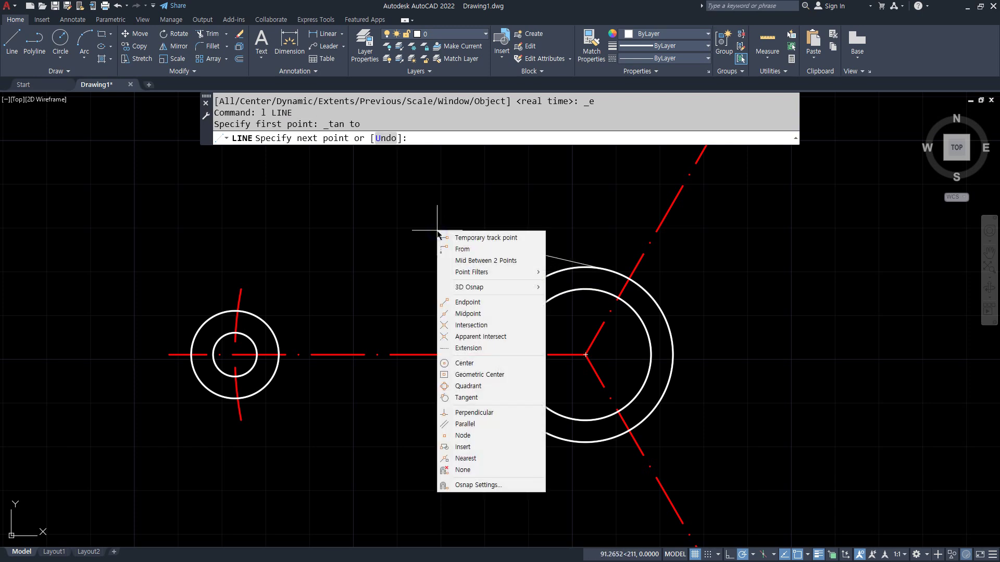
click(466, 398)
click(222, 337)
key(Return)
- Draw the horizontal arm's lower edge as a line tangent to the diameter 10 circle and the radius 20 circle
key(Return)
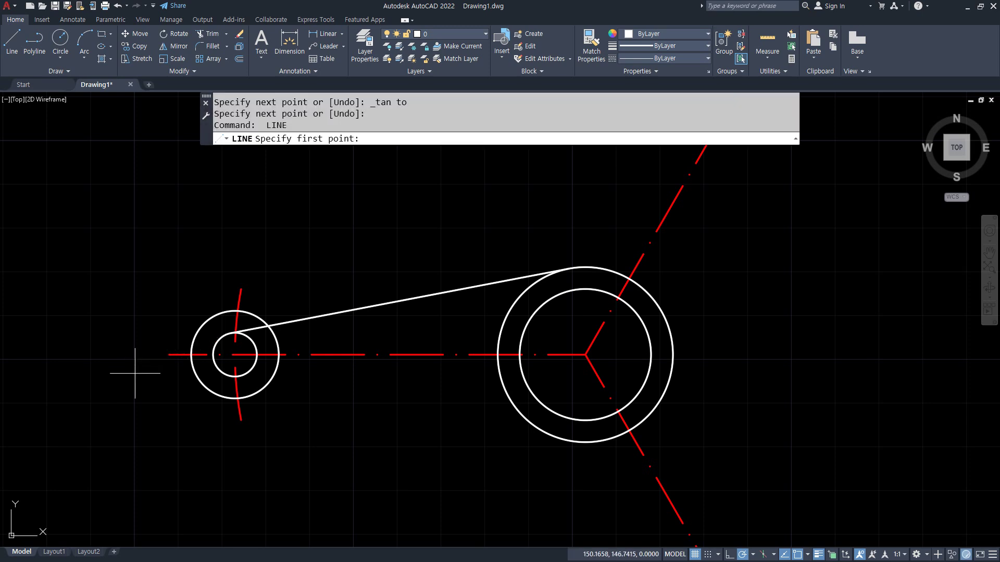
shift+right_click(353, 188)
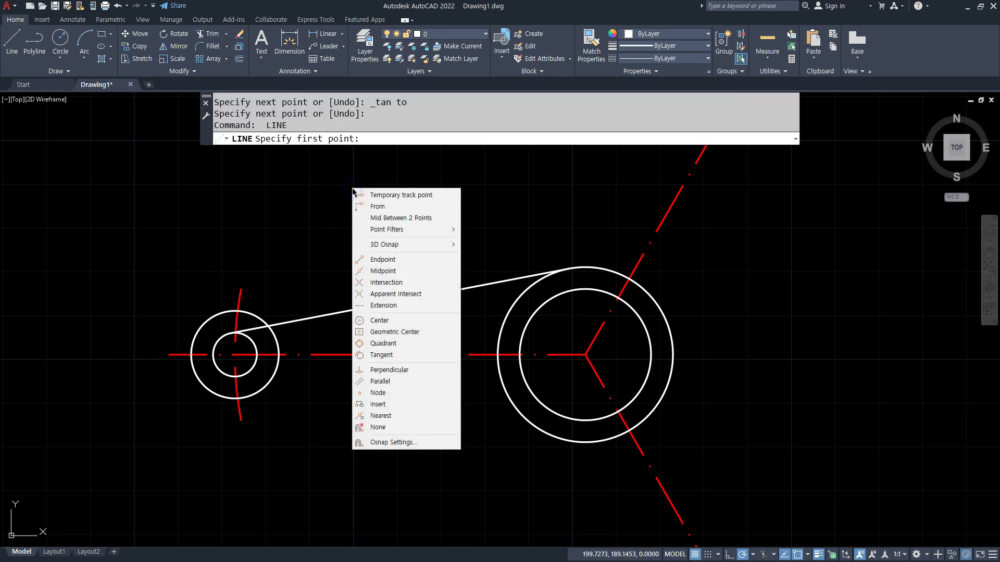
click(367, 354)
click(223, 373)
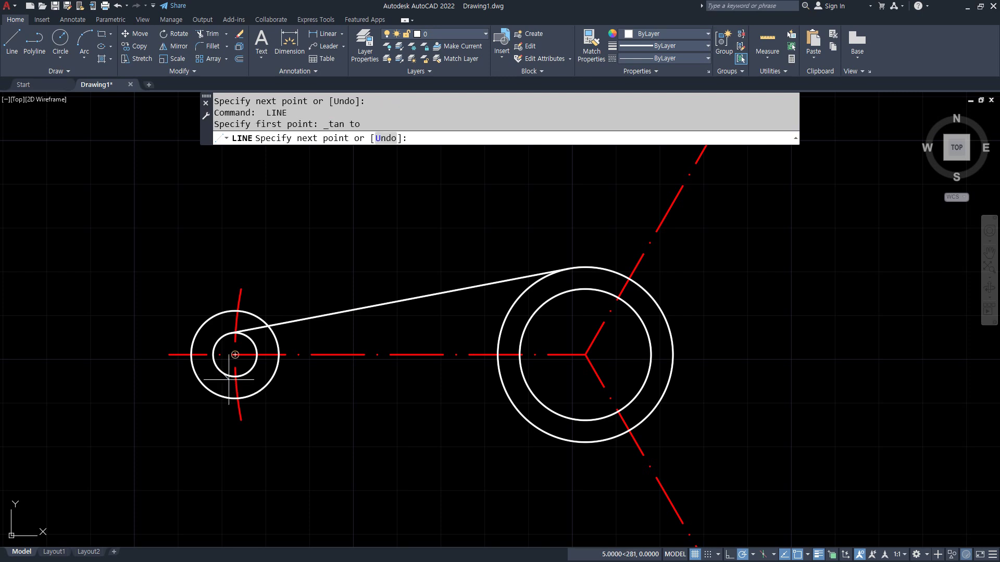
shift+right_click(467, 269)
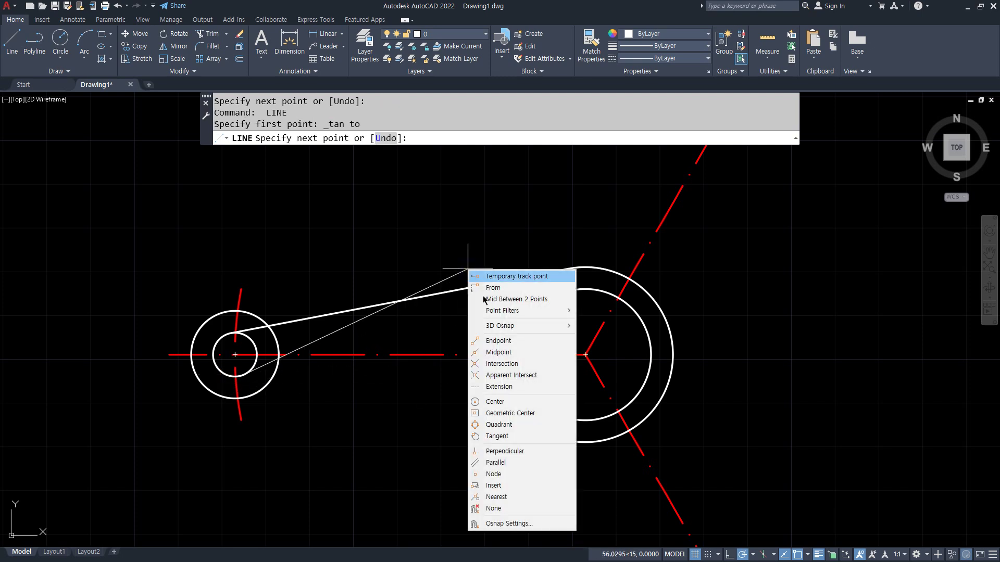
click(513, 436)
click(576, 443)
key(Return)
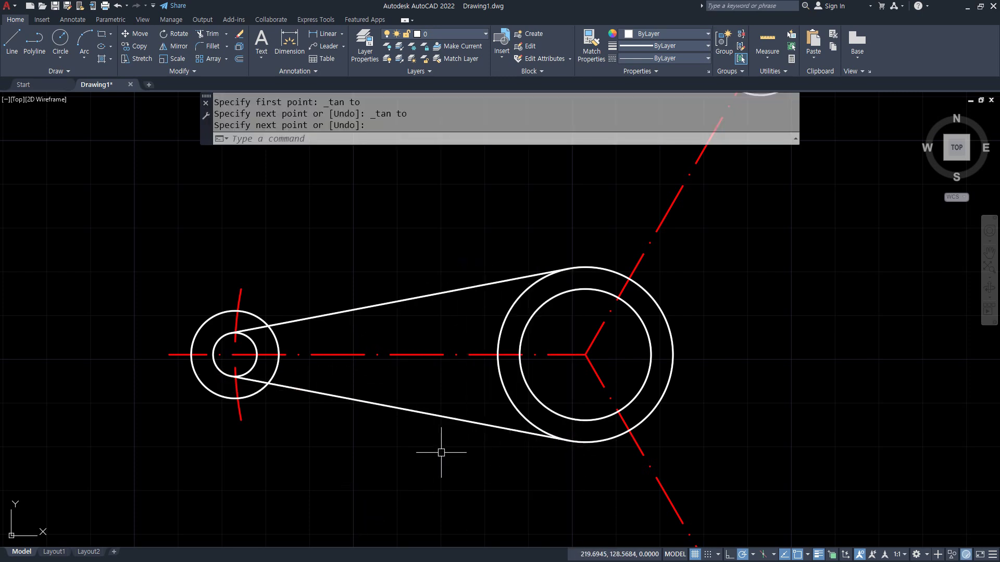
scroll(458, 453, down, 2)
middle_drag(484, 455, 382, 323)
text(l)
key(Return)
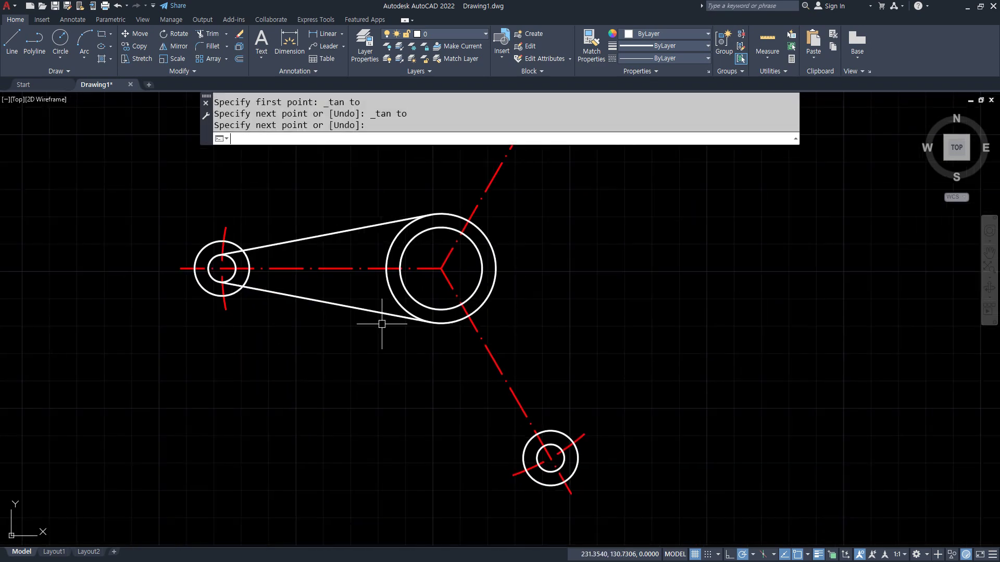
click(392, 300)
text(tan)
key(Return)
key(Escape)
key(Escape)
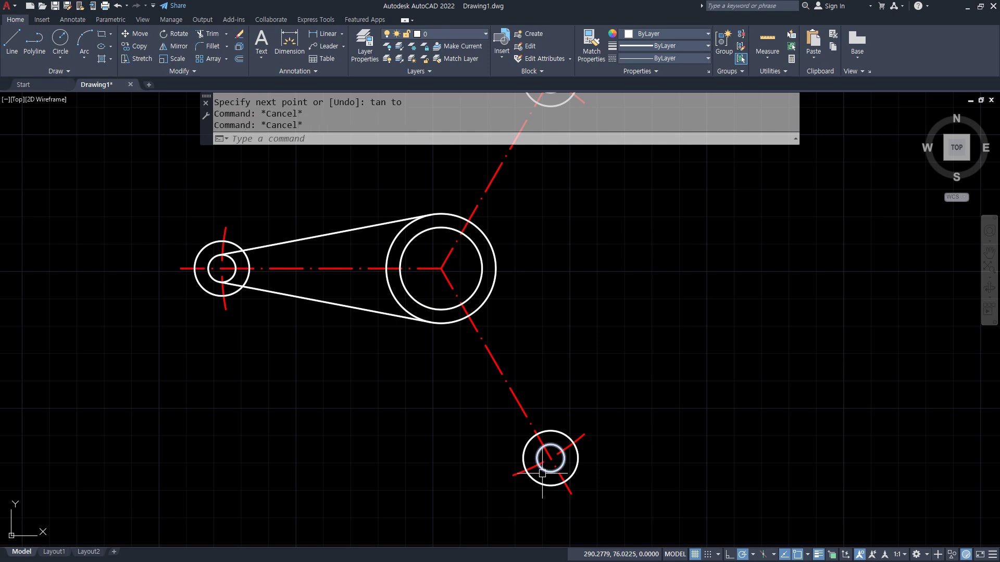
- Draw the lower inclined arm's left edge as a line tangent to the radius 20 and diameter 10 circles
text(l)
key(Return)
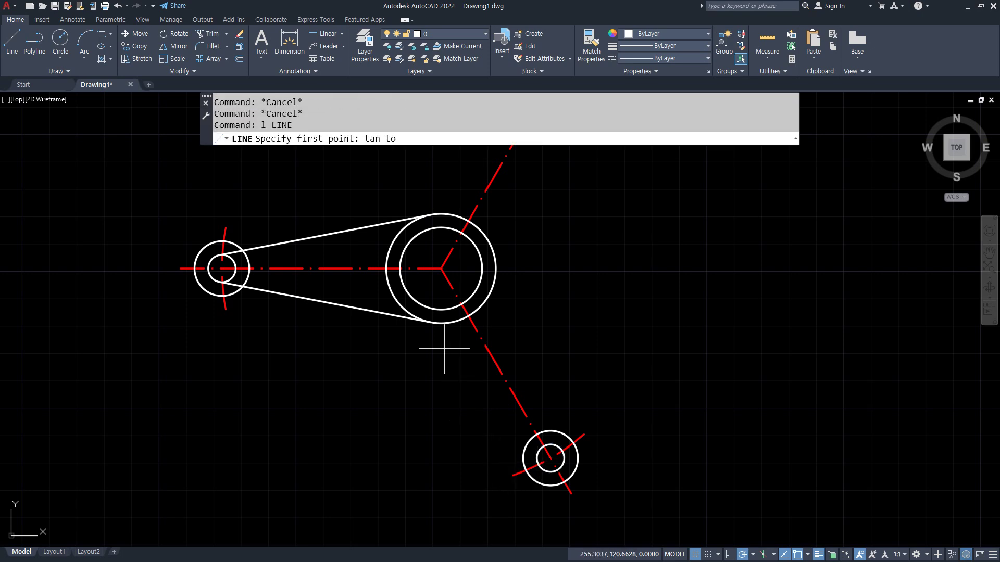
click(393, 296)
text(tan)
key(Return)
click(546, 474)
key(Return)
- Draw the lower inclined arm's right edge as a line tangent to the diameter 10 and radius 20 circles
key(Return)
text(tan)
key(Return)
click(564, 436)
text(tan)
key(Return)
click(501, 261)
key(Return)
- Draw the upper inclined arm's right edge as a line tangent to the radius 20 and diameter 10 circles
key(Return)
text(tan)
key(Return)
click(493, 298)
middle_drag(519, 247, 488, 386)
text(tan)
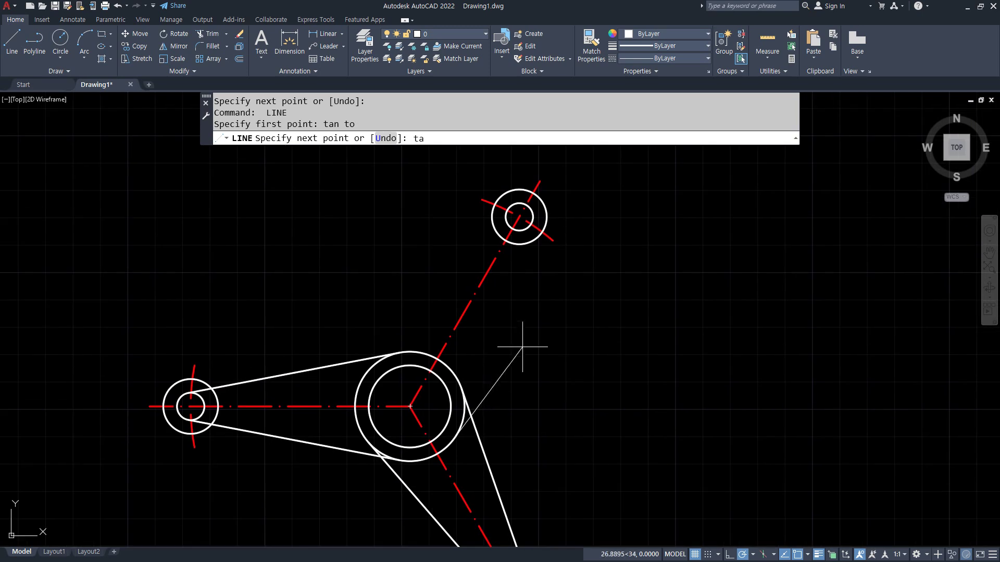
key(Return)
click(532, 221)
key(Return)
- Draw the upper inclined arm's left edge as a line tangent to the diameter 10 and radius 20 circles
key(Return)
text(to)
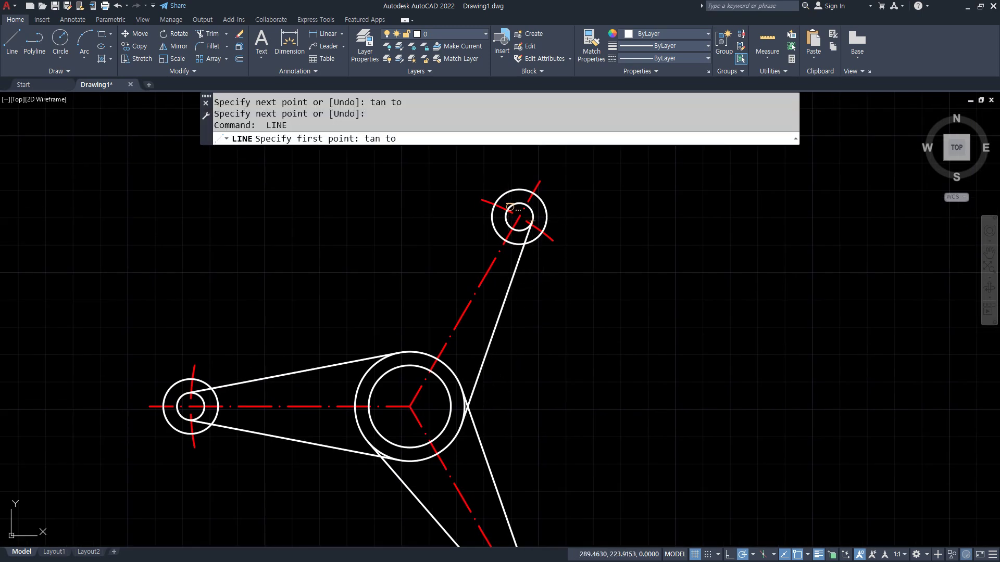
click(509, 207)
text(tan)
key(Return)
click(365, 370)
key(Return)
scroll(475, 385, down, 4)
scroll(527, 390, up, 2)
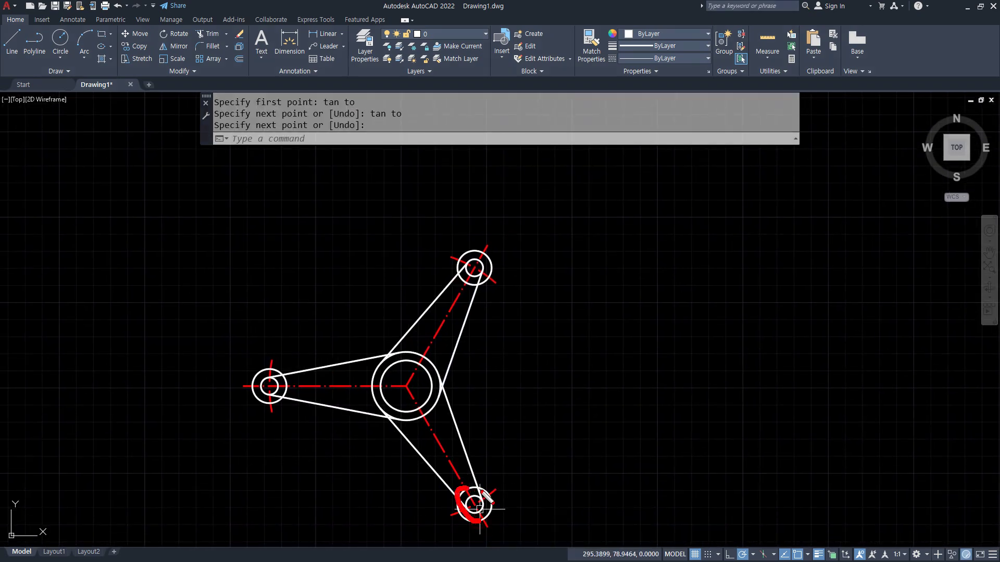
drag(497, 288, 464, 298)
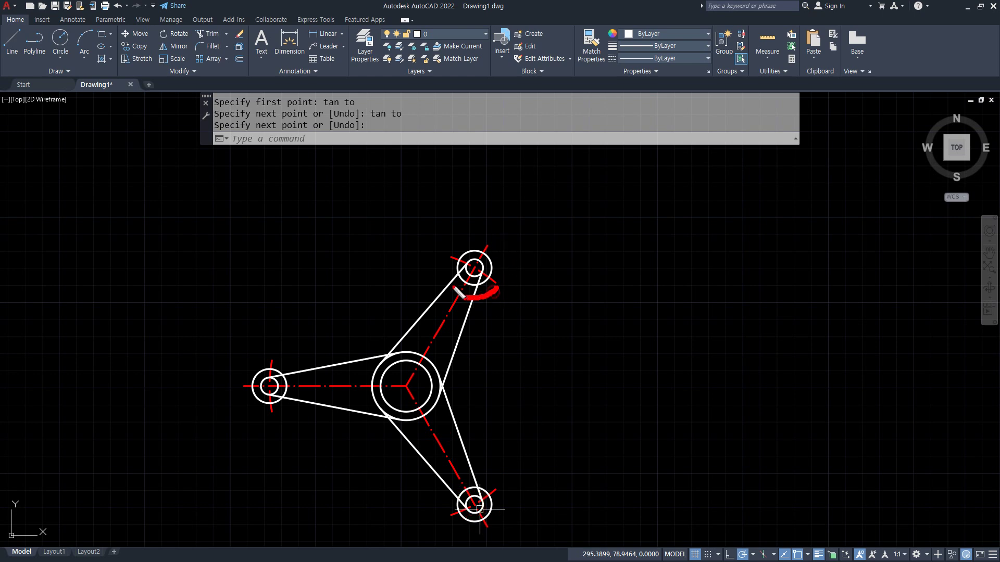
mouse_move(400, 446)
mouse_down()
mouse_move(468, 378)
mouse_move(406, 428)
mouse_up()
key(Escape)
middle_drag(525, 397, 514, 339)
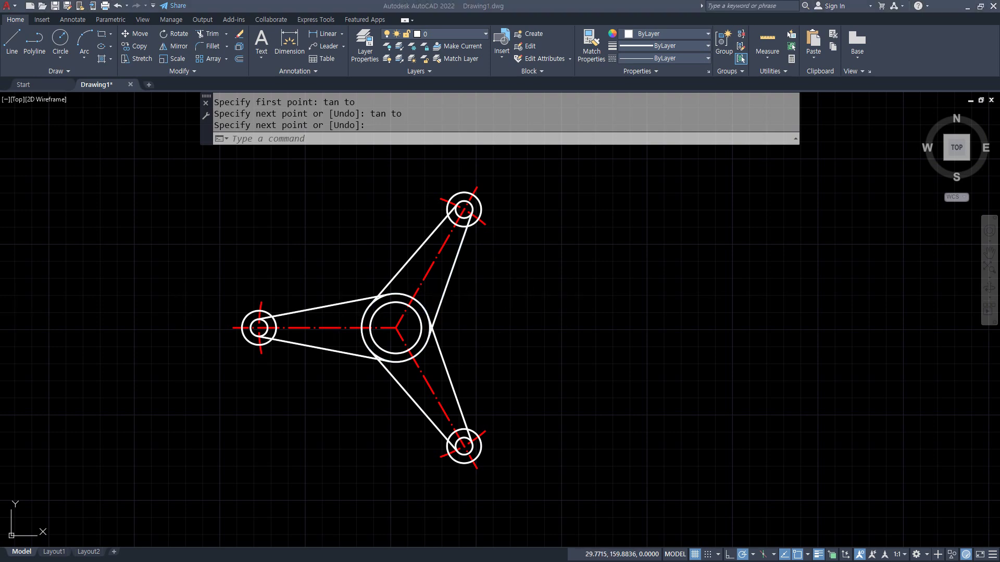
- Check the spacing between the arms' inner and outer edges in the reference drawing
drag(0, 108, 284, 108)
key(ctrl+2)
mouse_move(227, 304)
mouse_down()
mouse_move(221, 266)
mouse_move(215, 302)
mouse_up()
mouse_move(225, 375)
mouse_down()
mouse_move(240, 341)
mouse_move(223, 385)
mouse_up()
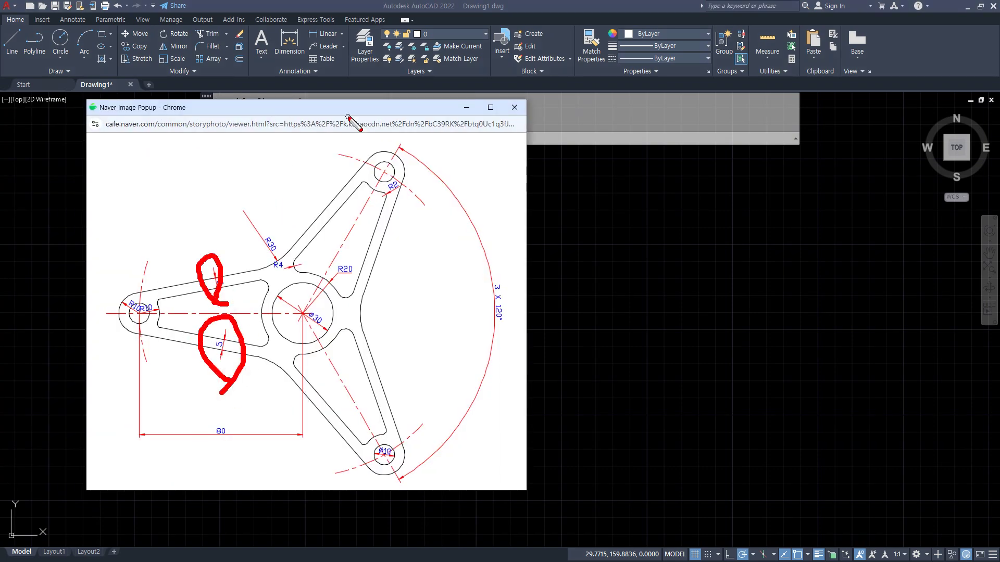
key(Escape)
drag(376, 112, 0, 110)
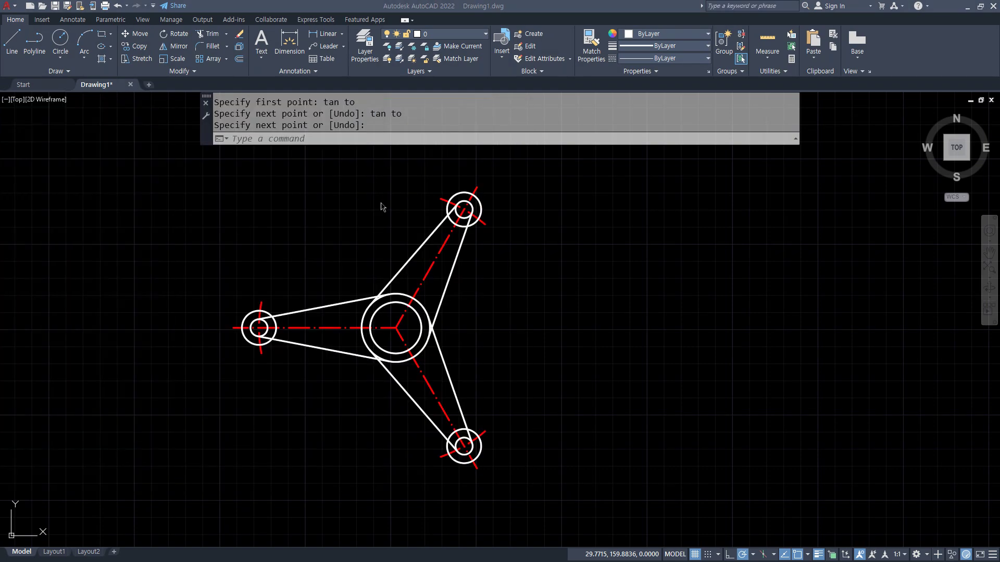
- Offset the horizontal arm's upper edge outward by 5
click(364, 202)
scroll(329, 293, up, 4)
key(Return)
text(o)
key(Return)
text(5)
key(Return)
click(248, 335)
click(232, 272)
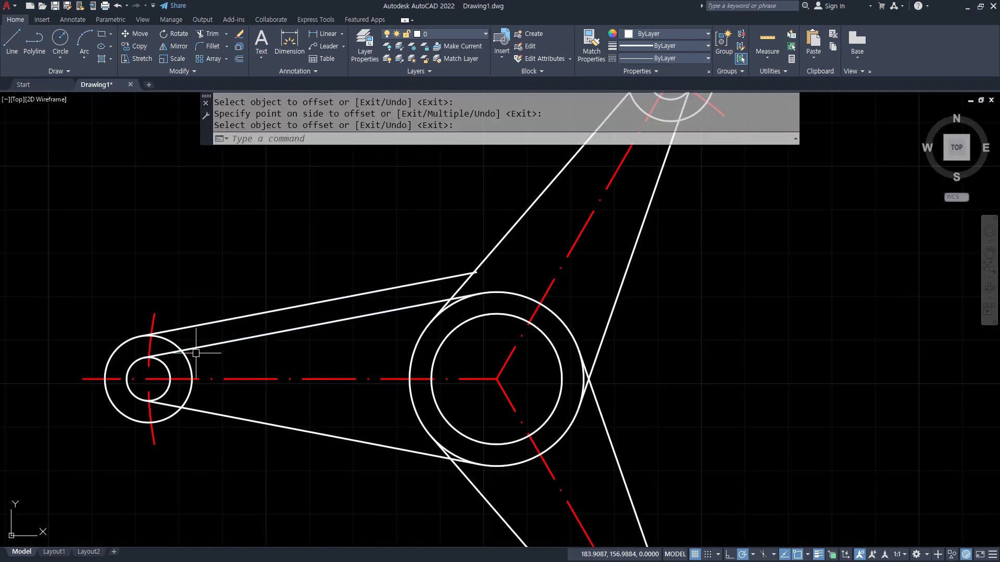
mouse_move(135, 357)
mouse_down()
mouse_move(118, 388)
mouse_move(140, 367)
mouse_up()
mouse_move(98, 297)
mouse_down()
mouse_move(123, 339)
mouse_move(133, 317)
mouse_move(99, 338)
mouse_up()
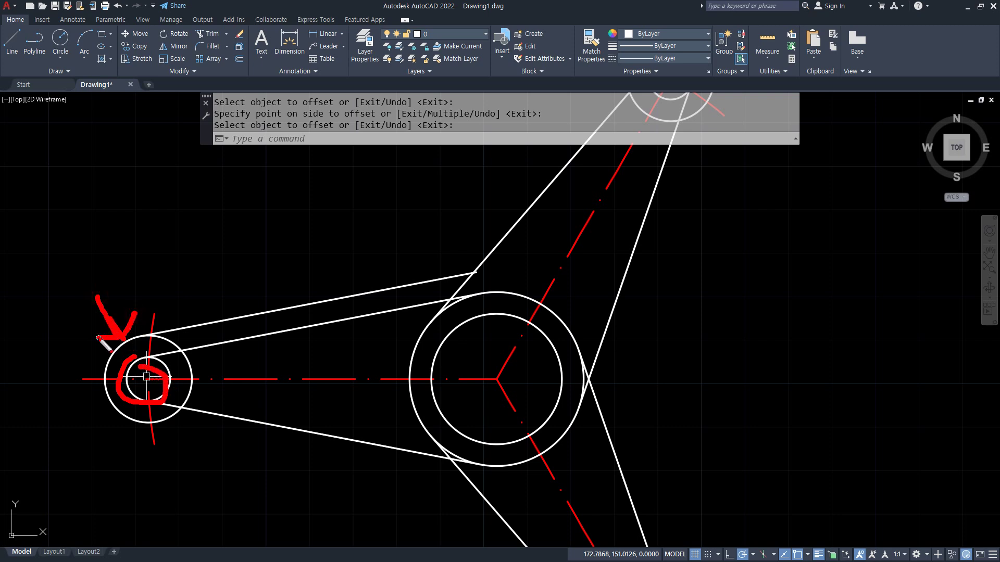
key(e)
mouse_move(148, 372)
mouse_down()
mouse_move(155, 356)
mouse_move(148, 374)
mouse_move(128, 334)
mouse_move(152, 338)
mouse_move(142, 344)
mouse_up()
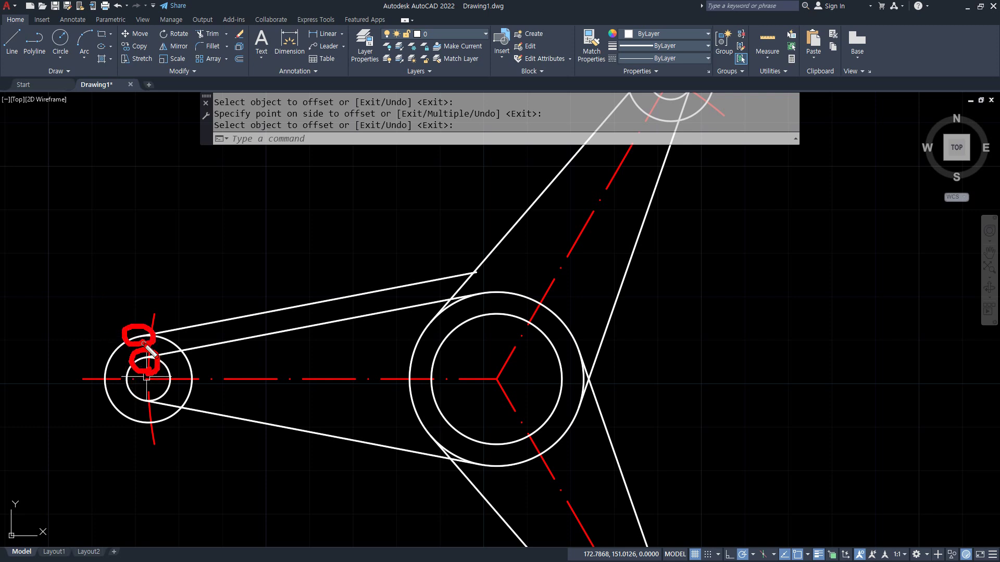
key(Escape)
- Offset the horizontal arm's lower edge outward by 5
text(o)
key(Return)
text(5)
key(Return)
middle_drag(307, 418, 257, 340)
click(256, 331)
click(245, 375)
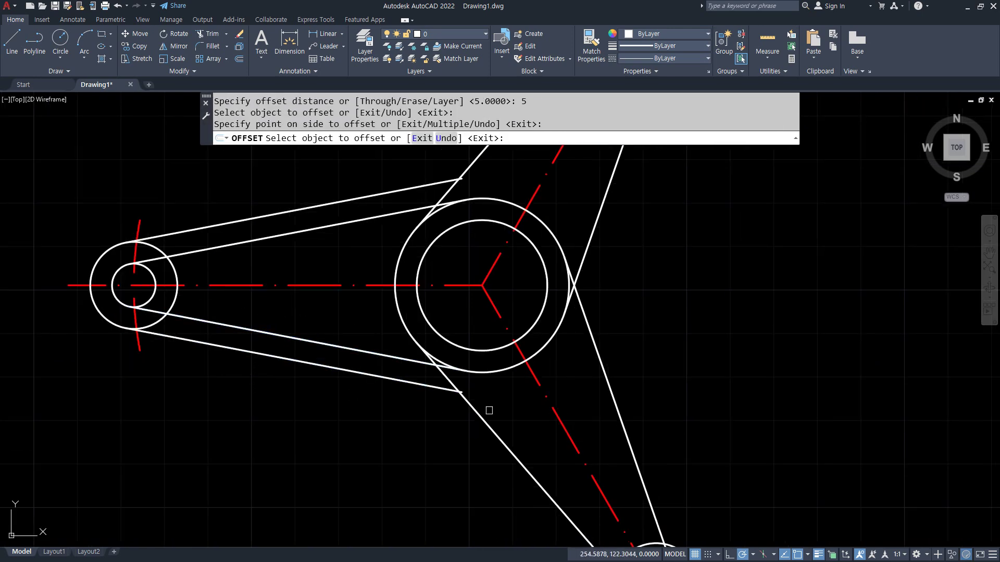
- Offset both edges of the lower and upper inclined arms outward by the same distance of 5
click(463, 408)
click(424, 424)
click(597, 350)
click(645, 307)
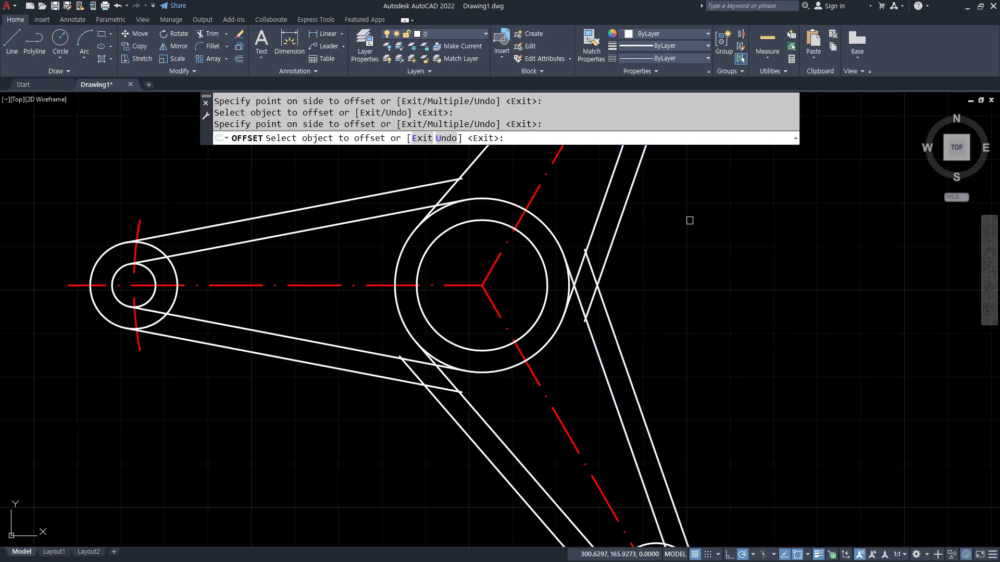
middle_drag(690, 218, 601, 366)
click(434, 271)
click(379, 245)
key(Return)
- Draw a radius 2 circle tangent to the horizontal arm's upper inner edge and its radius 10 end circle
scroll(341, 358, down, 2)
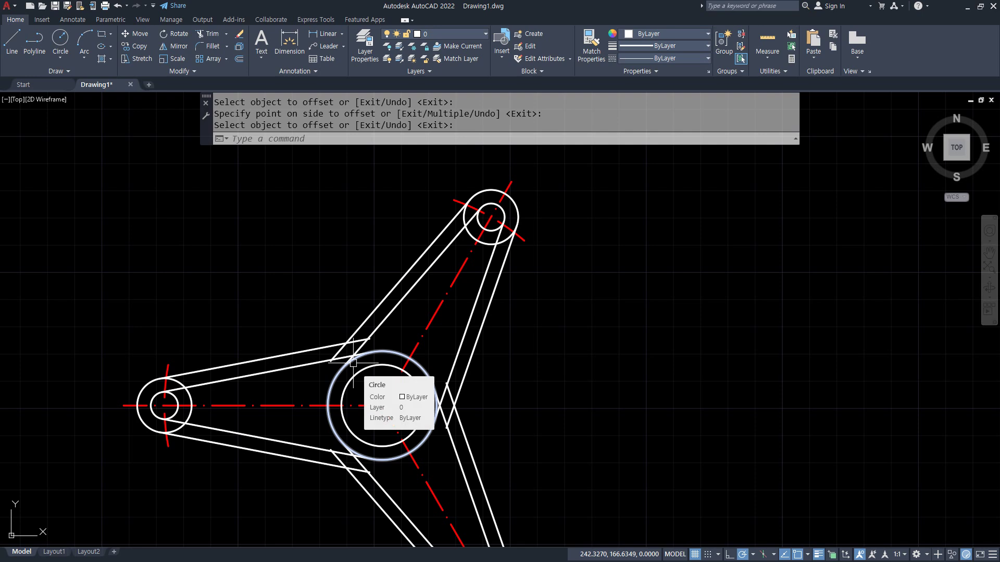
middle_drag(354, 363, 353, 243)
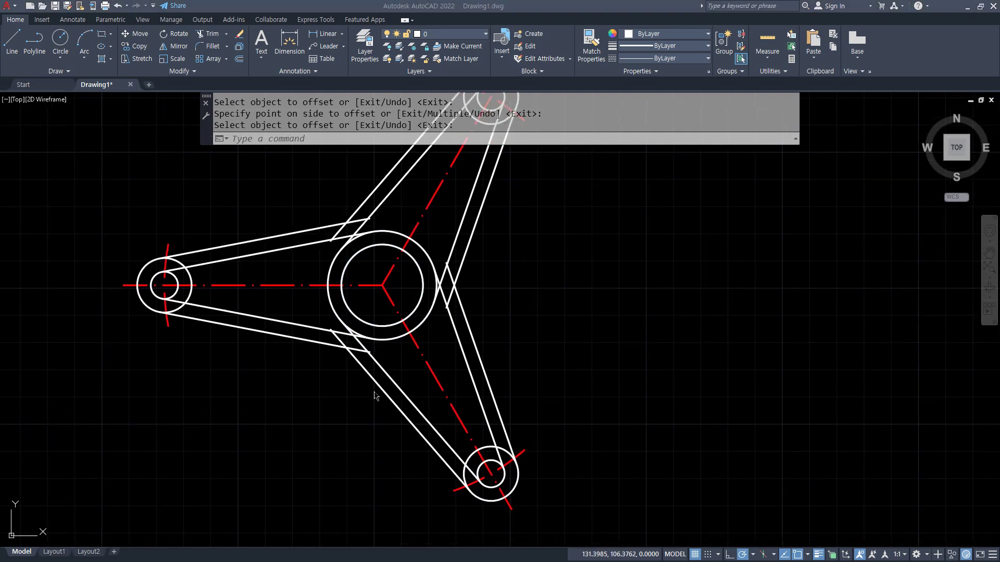
scroll(180, 270, up, 4)
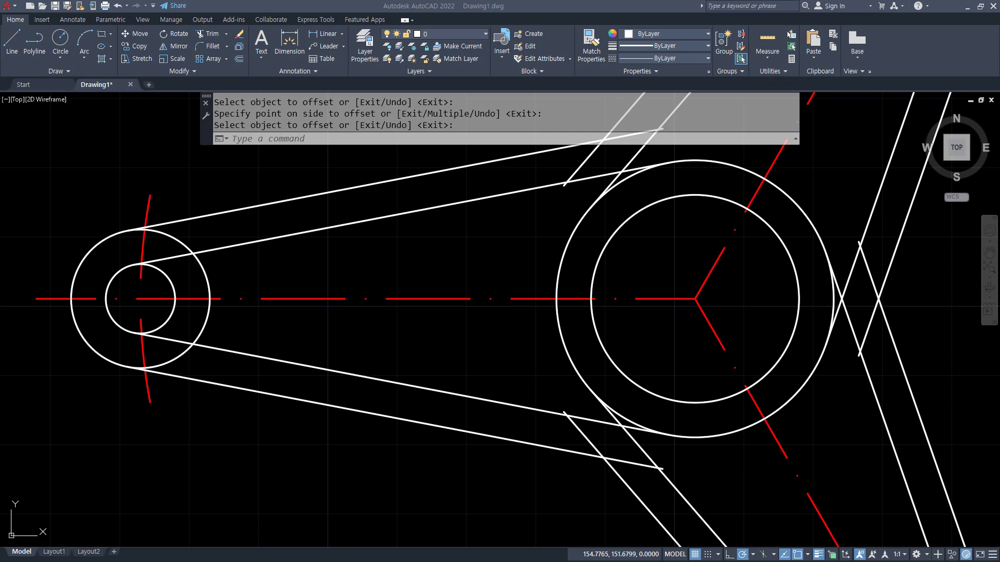
scroll(204, 264, up, 2)
text(c)
key(Return)
text(t)
key(Return)
click(218, 242)
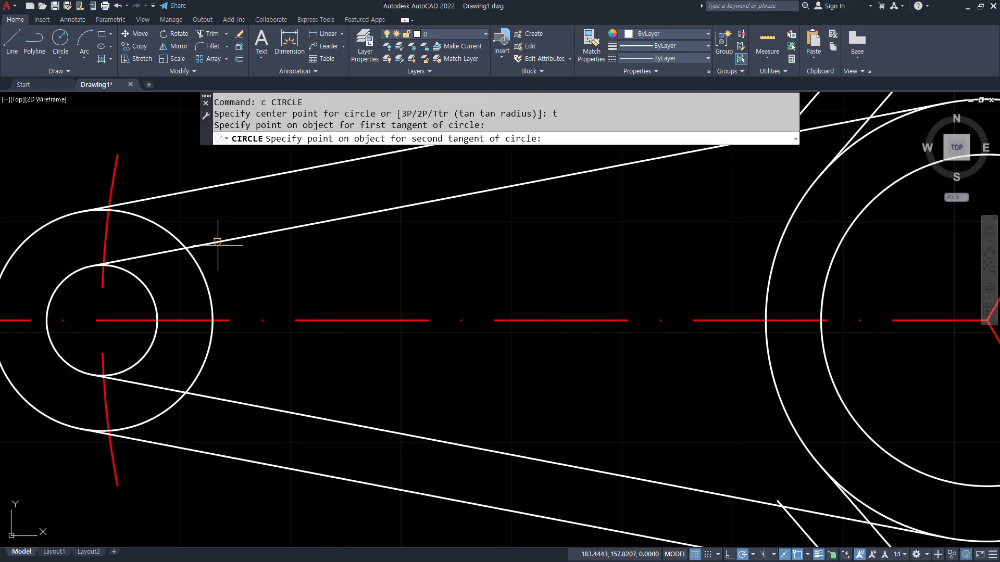
click(200, 264)
text(2)
key(Return)
- Trim the radius 2 circle and upper inner edge into a rounded corner and erase the edge piece left inside the end circle
scroll(198, 260, up, 2)
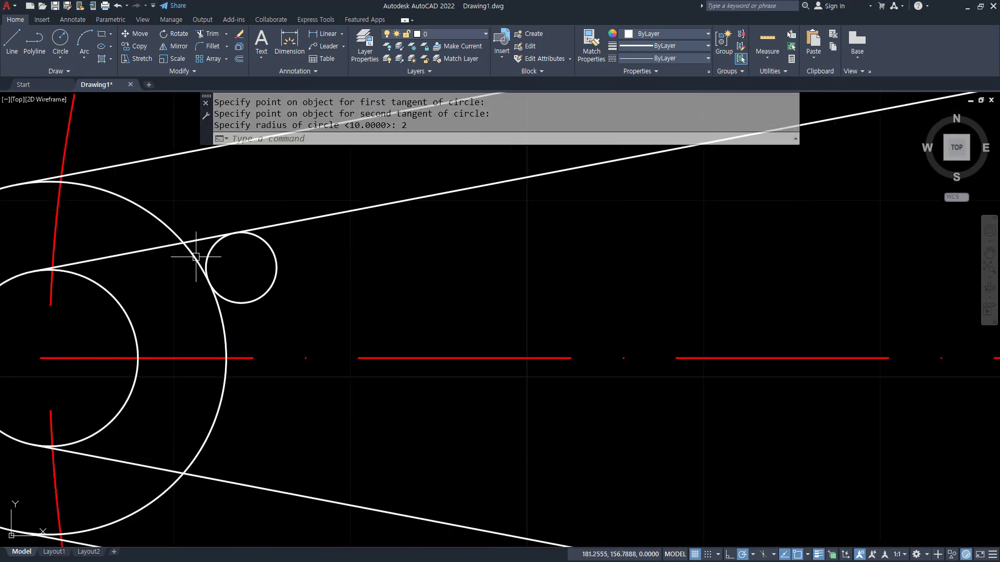
text(tr)
key(Return)
click(264, 295)
click(205, 245)
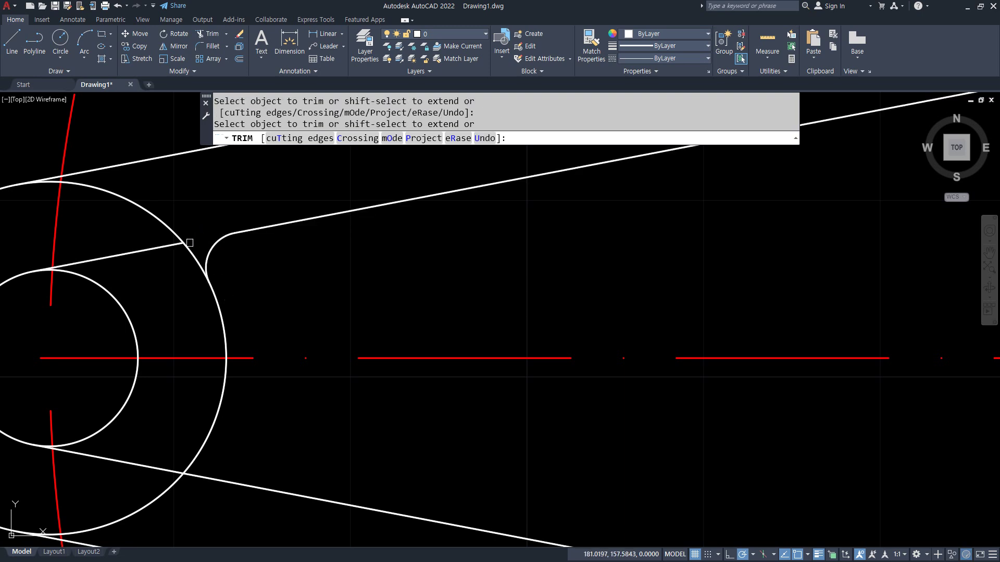
key(Escape)
click(172, 246)
text(e)
key(Return)
- Draw a radius 2 circle tangent to the horizontal arm's radius 10 end circle and its lower inner edge
middle_drag(241, 418, 288, 280)
text(c)
key(Return)
text(t)
key(Return)
click(249, 302)
click(266, 337)
text(2)
key(Return)
- Trim the lower radius 2 circle and inner edge into a rounded corner and erase the leftover edge piece inside the end circle
text(tr)
key(Return)
click(317, 291)
click(238, 335)
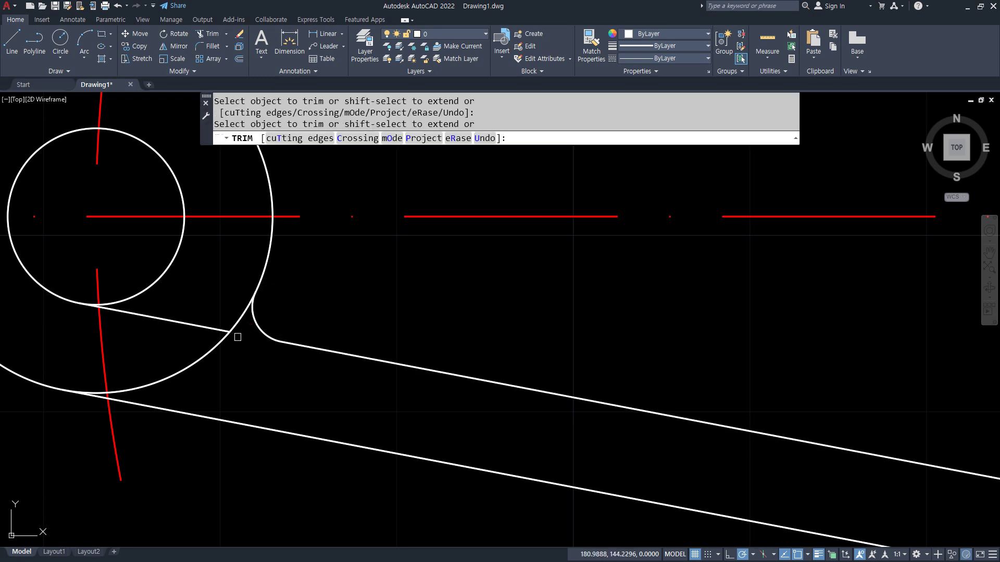
key(Escape)
click(224, 329)
text(e)
key(Return)
- Trim the horizontal arm's radius 10 circle between the outer edges and the radius 2 corners, above and below the centre line
scroll(196, 339, down, 2)
middle_drag(196, 346, 186, 401)
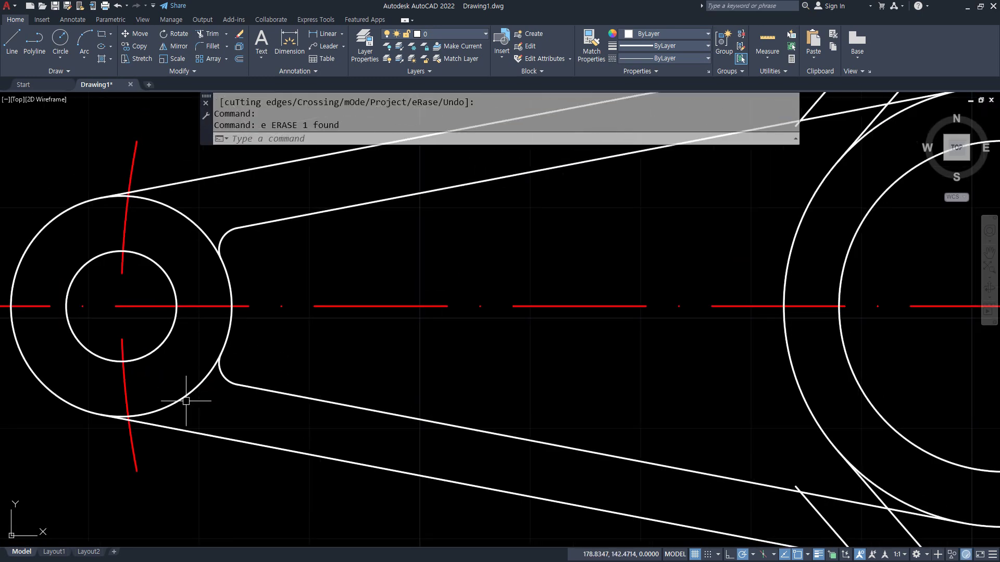
text(tr)
key(Return)
scroll(126, 202, up, 4)
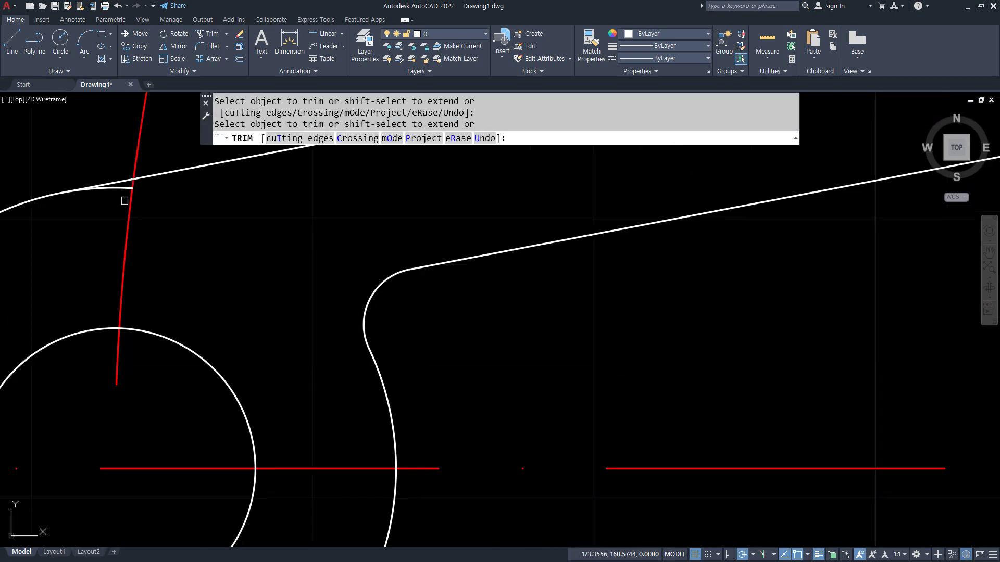
click(121, 189)
scroll(187, 340, down, 3)
middle_drag(192, 417, 186, 355)
scroll(151, 377, up, 2)
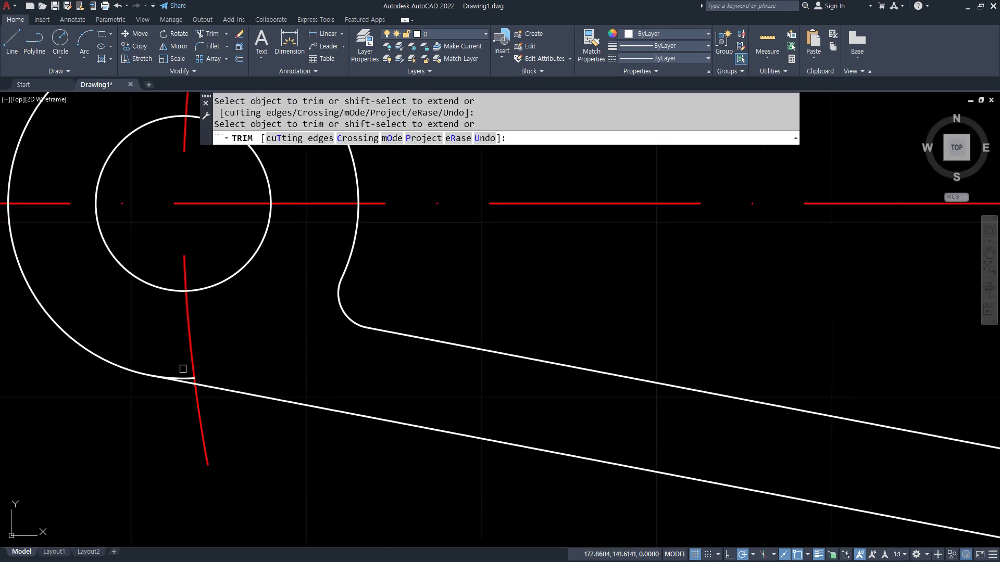
click(185, 377)
key(Return)
- Draw a radius 30 circle tangent to the horizontal arm's upper outer edge and the upper inclined arm's left outer edge
scroll(403, 361, down, 4)
middle_drag(547, 281, 167, 471)
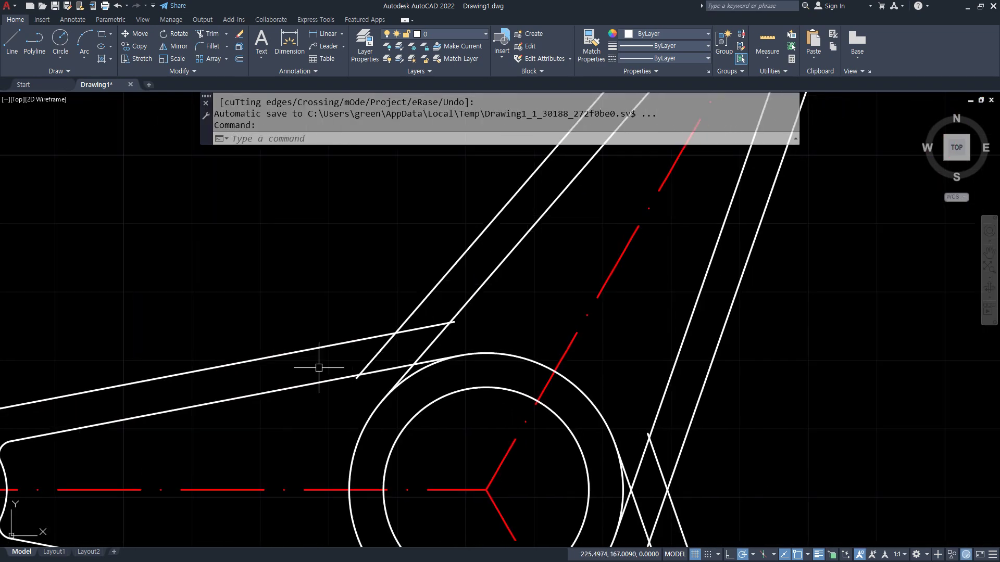
scroll(363, 346, up, 2)
text(c)
key(Return)
text(t)
key(Return)
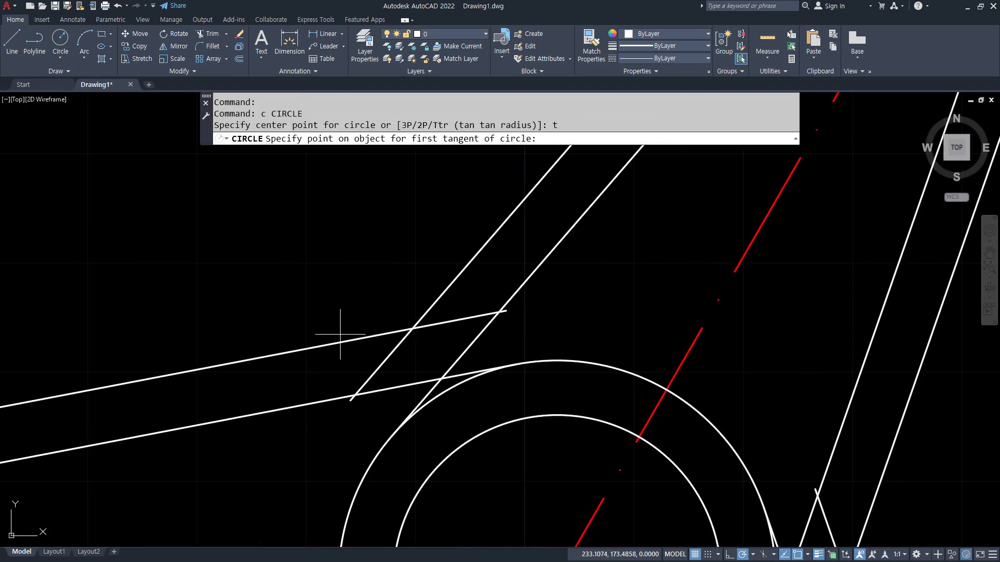
click(345, 341)
click(440, 294)
text(30)
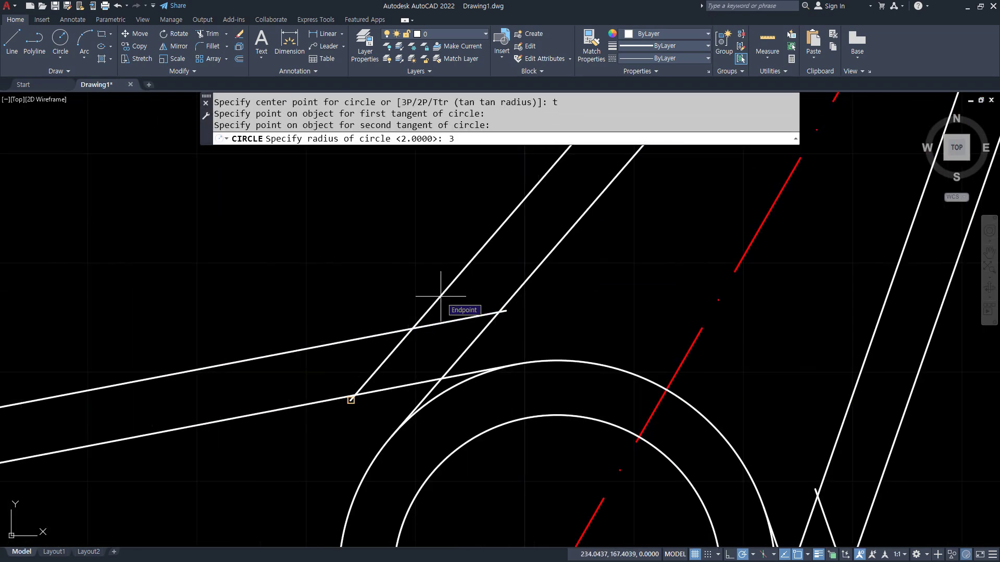
key(Return)
- Trim the radius 30 circle to the arc joining the two outer edges and delete the two leftover edge pieces
text(tr)
key(Return)
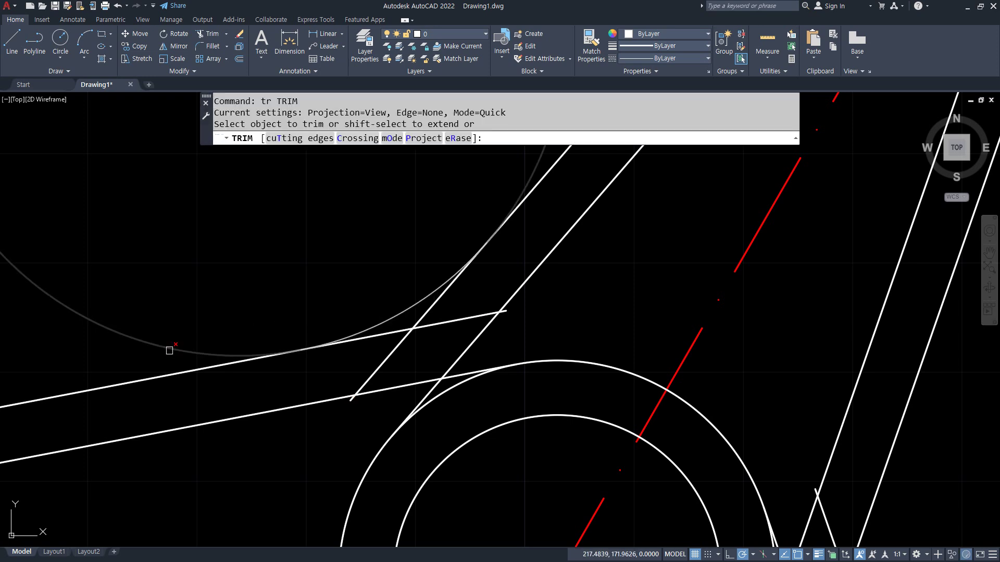
click(177, 349)
click(396, 332)
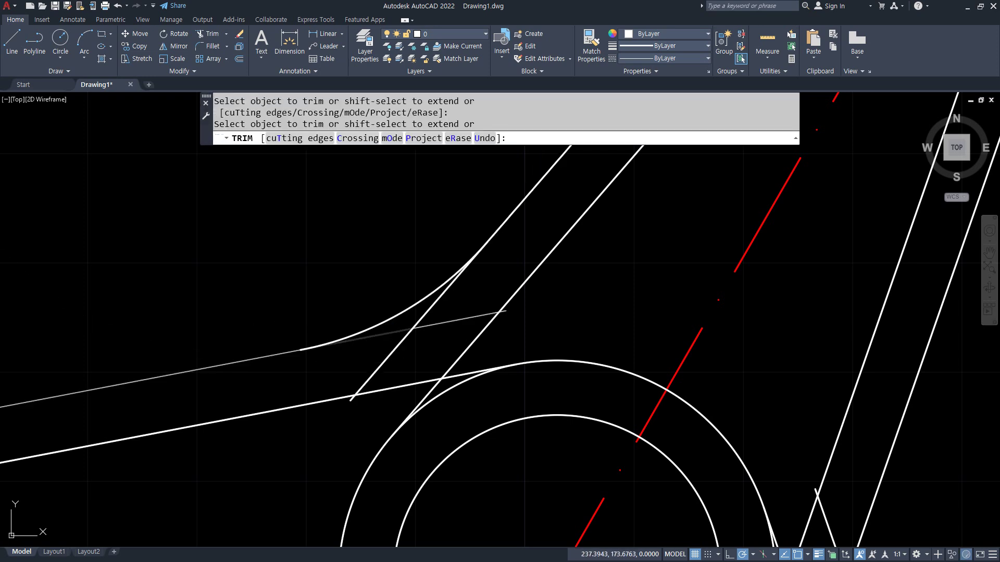
key(Return)
click(431, 322)
click(402, 341)
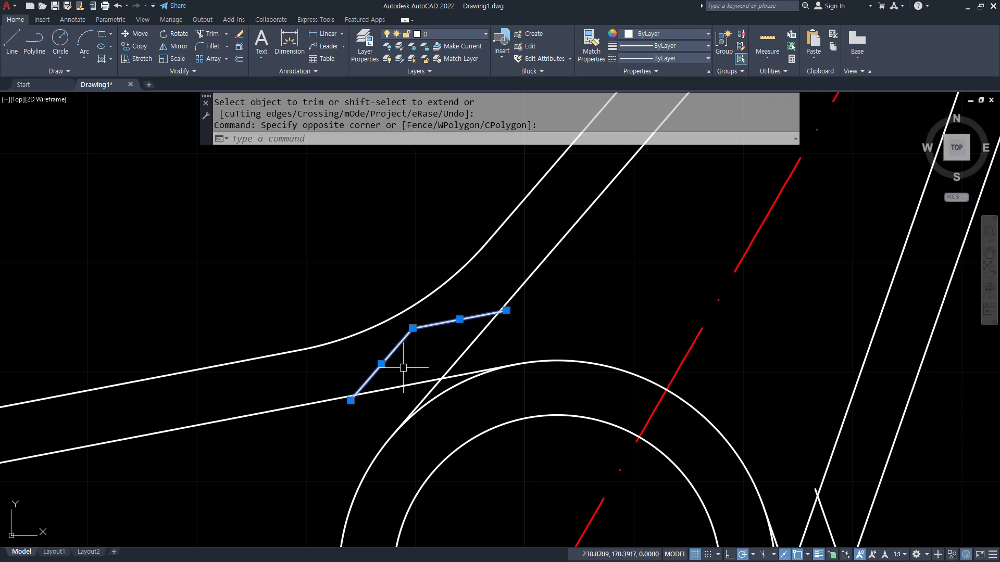
key(Delete)
- Draw a radius 4 circle tangent to the horizontal arm's upper inner edge and the radius 20 hub circle
scroll(409, 378, down, 6)
scroll(410, 232, up, 2)
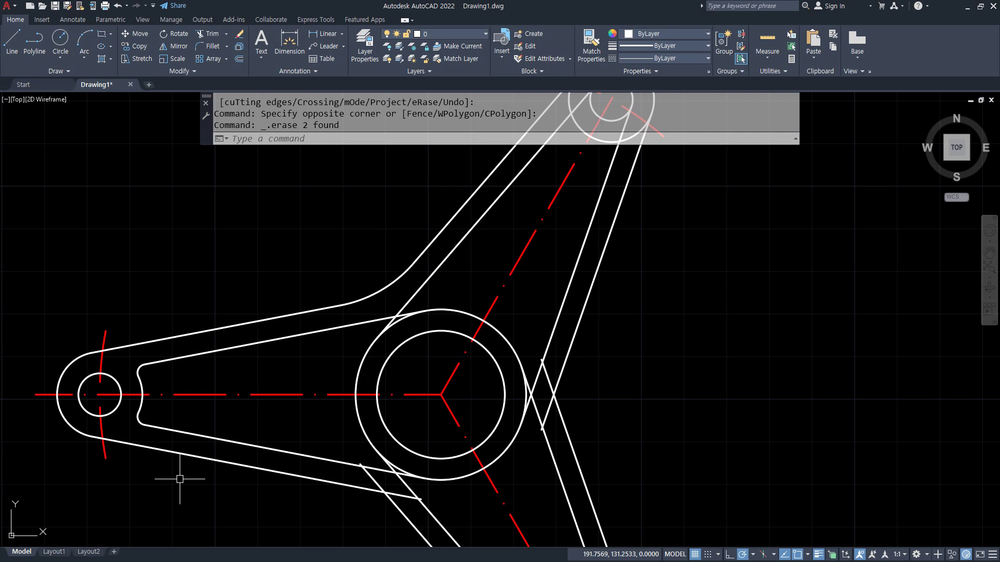
text(c)
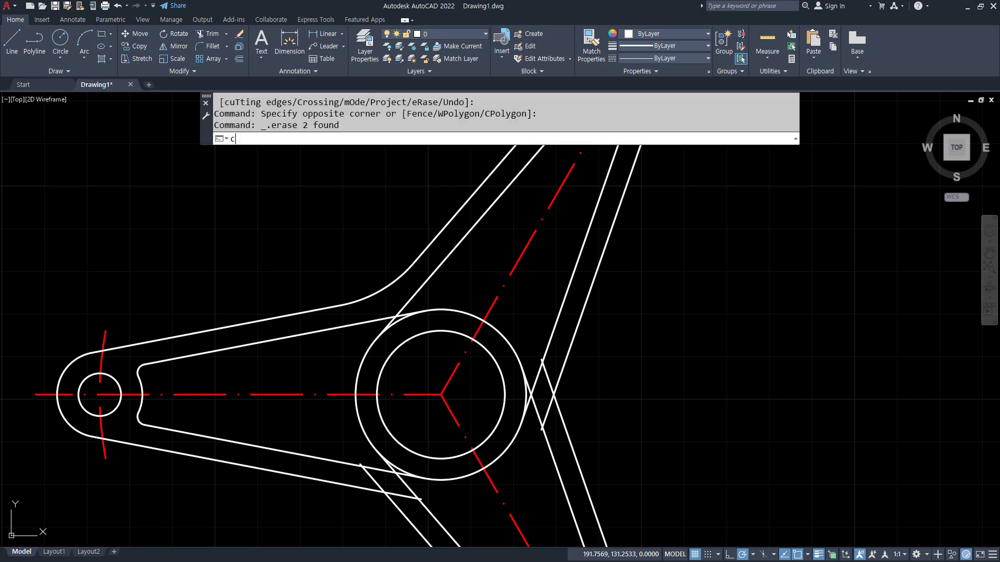
key(Return)
text(t)
key(Return)
click(341, 327)
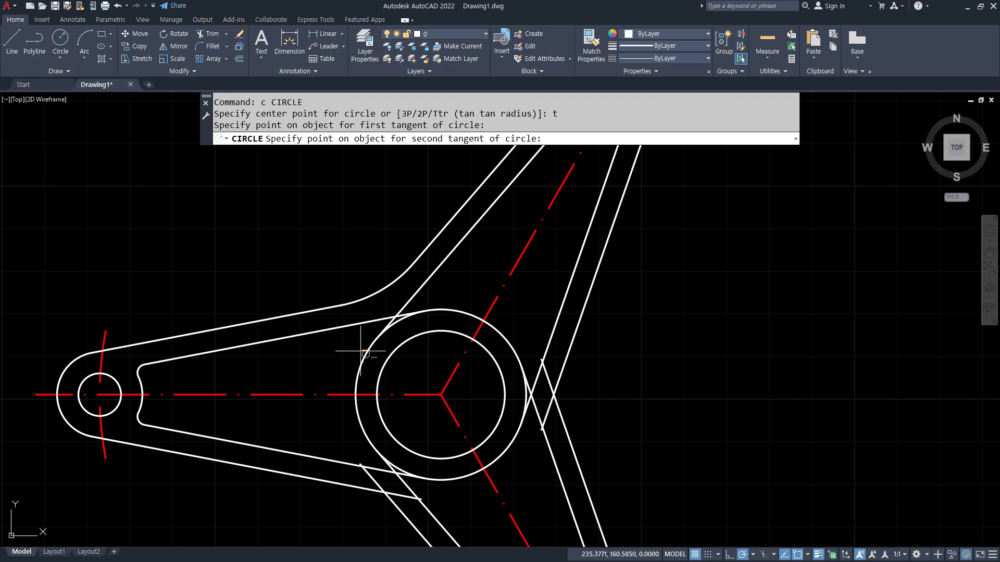
click(361, 351)
text(4)
key(Return)
- Trim the radius 4 circle to its corner arc between the horizontal arm's upper inner edge and the radius 20 hub circle
text(tr)
key(Return)
click(345, 350)
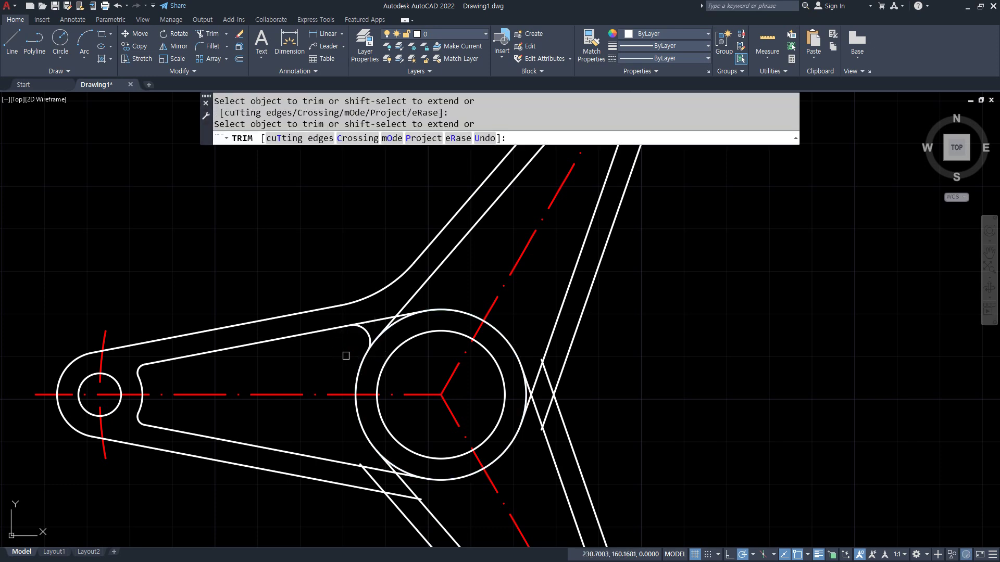
click(375, 325)
click(430, 326)
- Erase the leftover piece of the horizontal arm's upper inner edge beside the hub circle
text(e)
key(Return)
key(Escape)
key(Escape)
scroll(401, 313, up, 2)
click(412, 323)
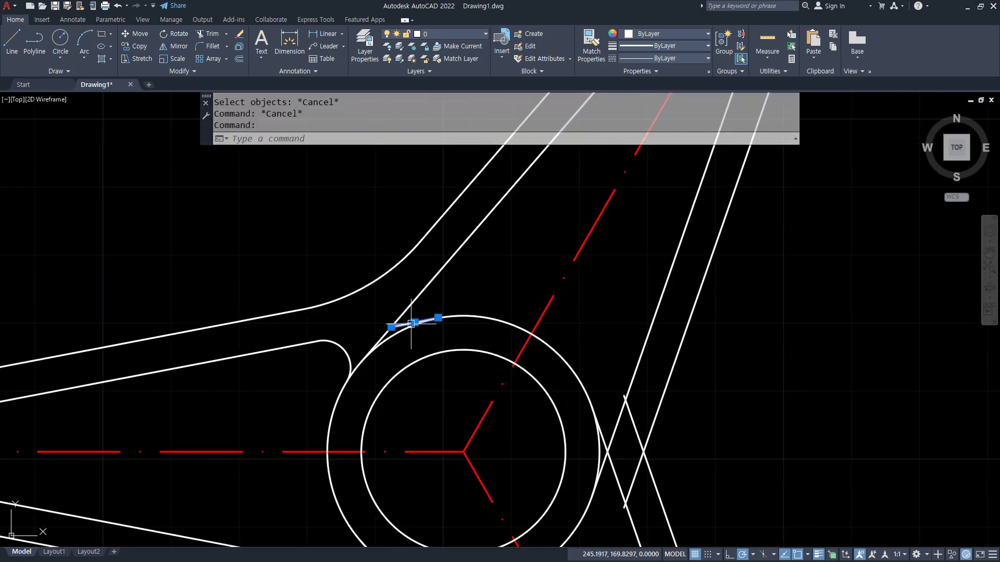
text(e)
key(Return)
- Draw a radius 4 circle tangent to the upper inclined arm's left inner edge and the radius 20 hub circle
text(c)
key(Return)
text(t)
key(Return)
click(438, 307)
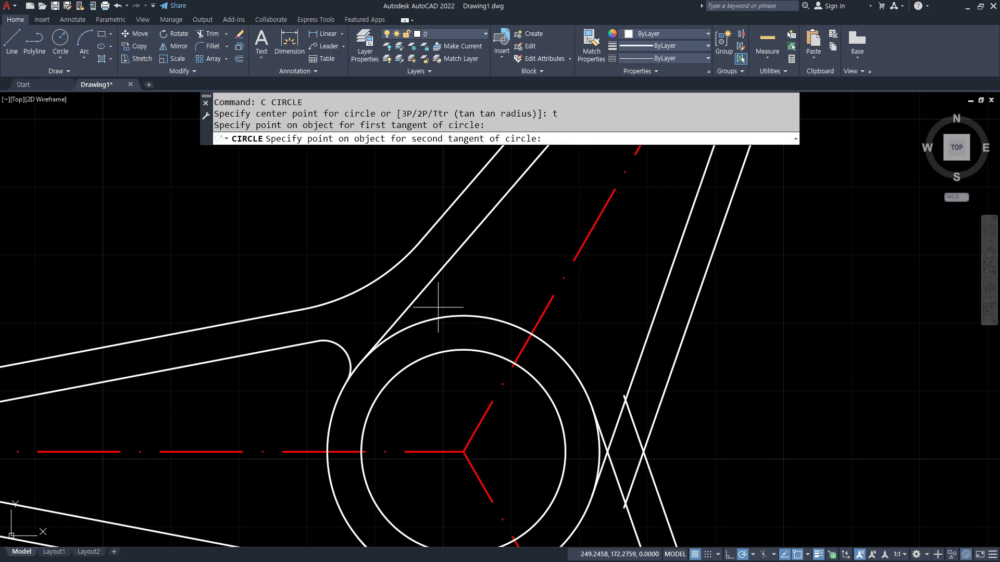
click(451, 318)
text(4)
key(Return)
- Trim the new radius 4 circle to its corner arc and remove the inclined inner edge's leftover beyond it
text(tr)
key(Return)
click(483, 282)
click(410, 307)
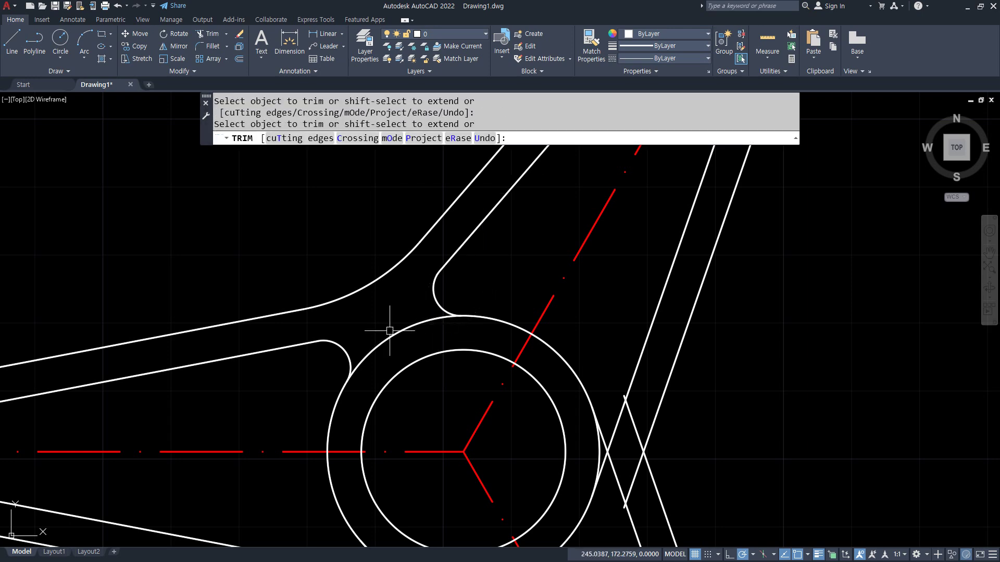
key(Return)
scroll(386, 354, down, 4)
middle_drag(614, 413, 524, 429)
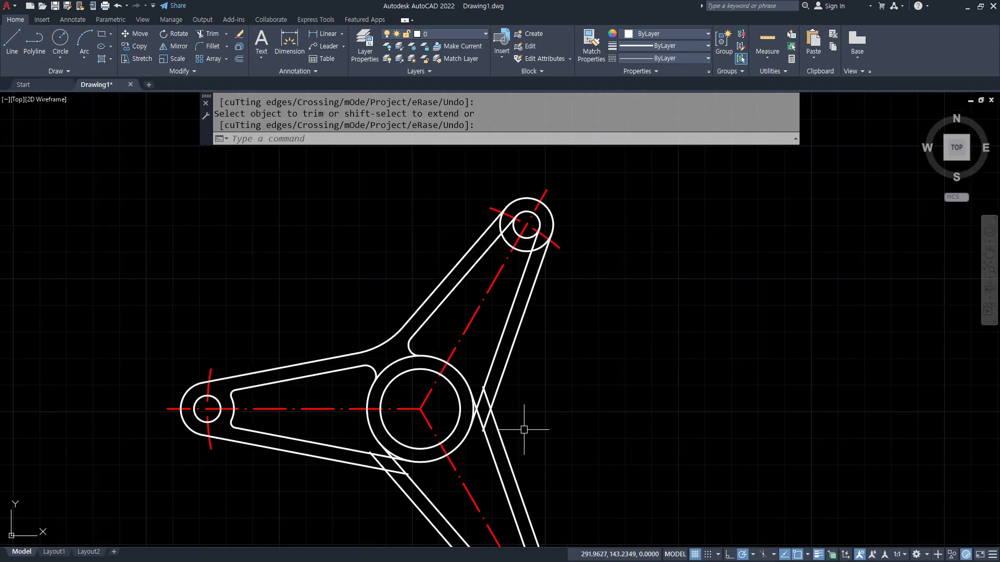
- Switch to the Notepad class notes and move the RECtang and POLygon entries onto their own line
key(alt+Tab)
mouse_move(492, 327)
mouse_down()
mouse_move(748, 330)
mouse_move(498, 336)
mouse_up()
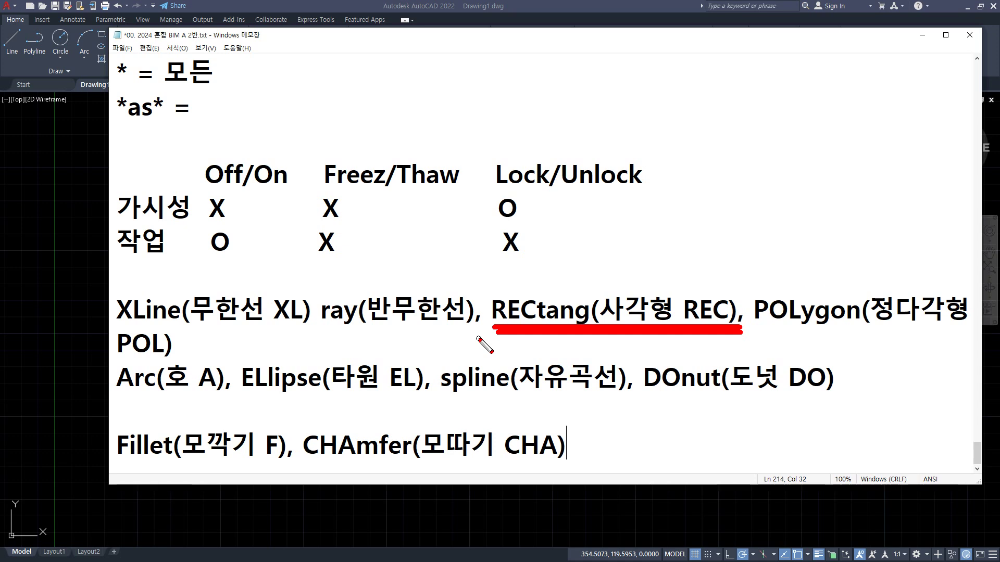
key(Escape)
click(489, 311)
key(Return)
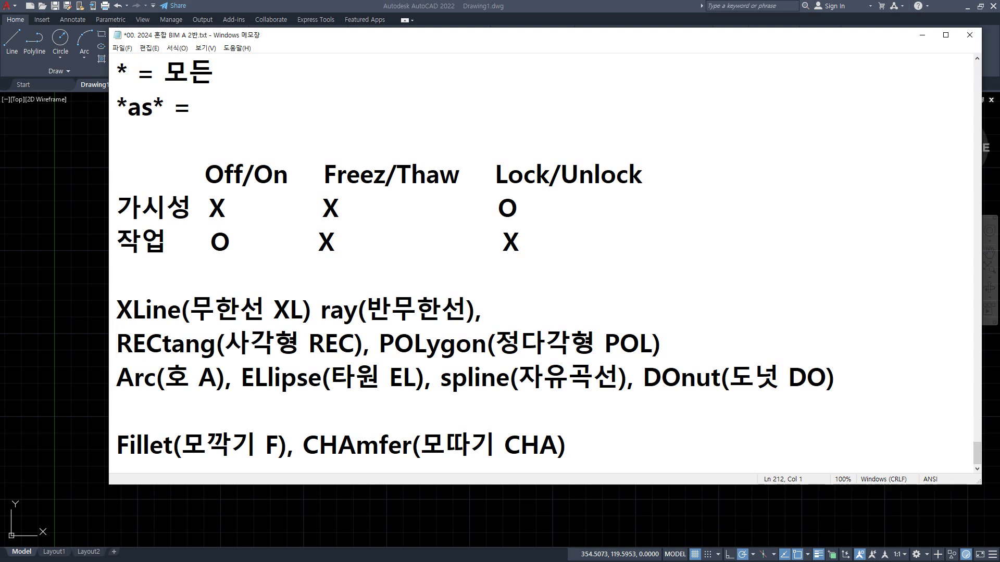
- Add the note "- 폴리선의 유형 Poly Line" on a new line below the RECtang and POLygon entries
key(Return)
text(- )
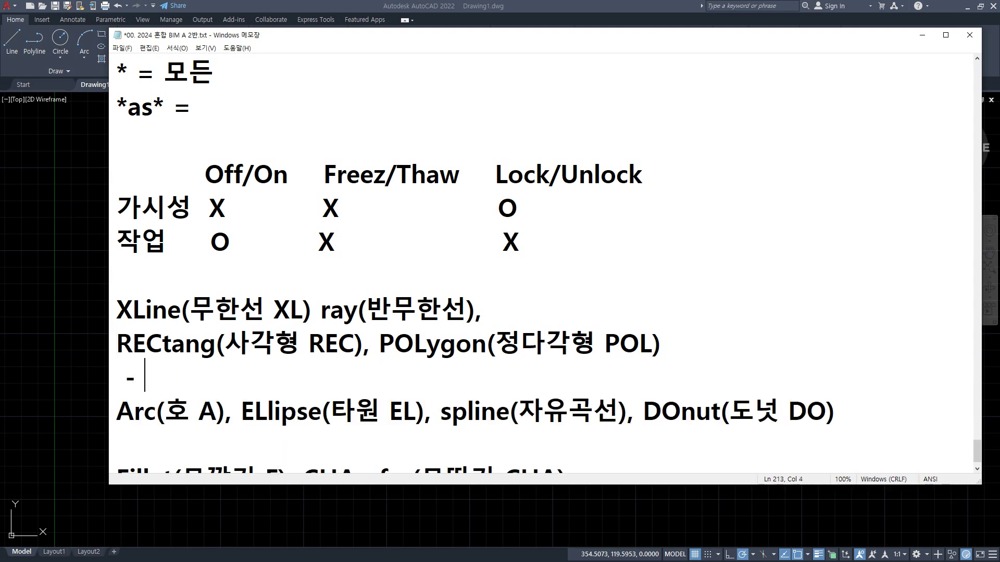
text(포ㄹ리선ㅇ)
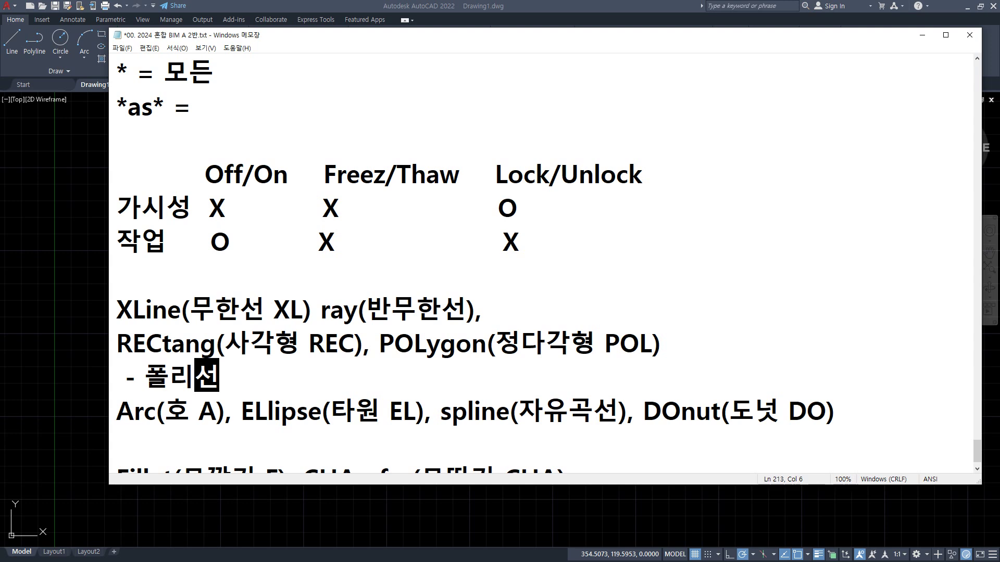
text(ㅢ 유혀)
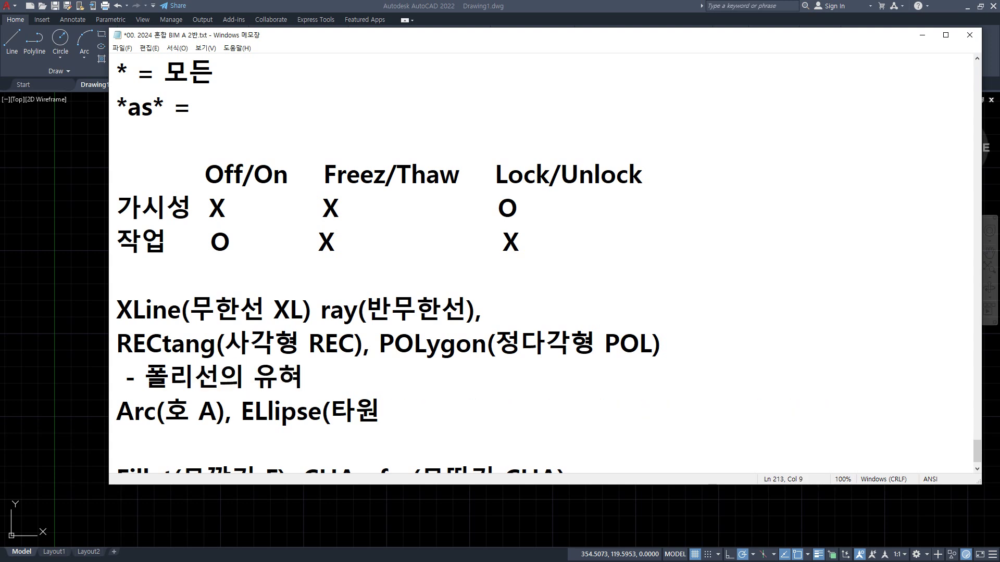
text(ㅇ)
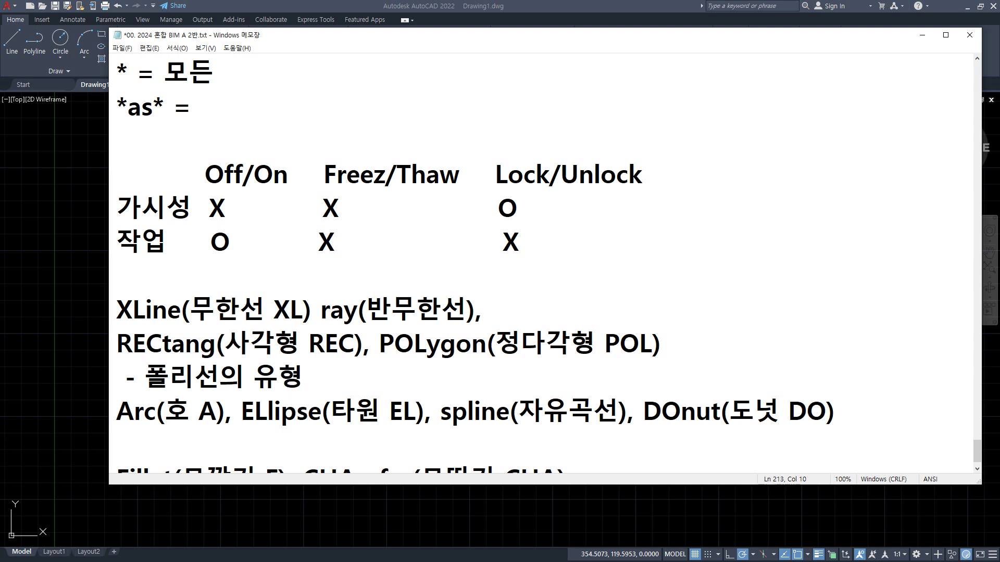
text( Poly Line)
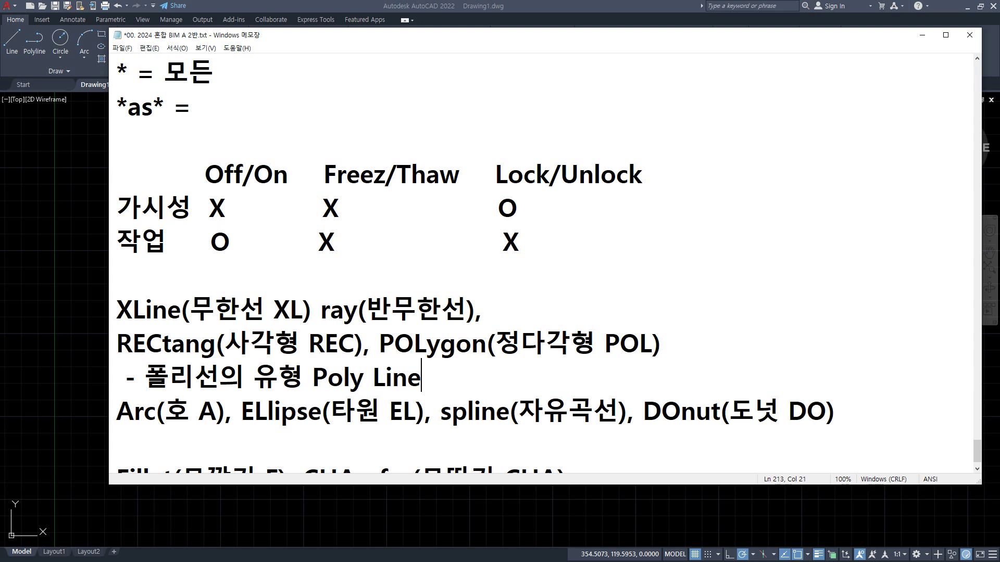
- Add the note "- 모든선이 하나로 이어져있음" below the Poly Line note
key(Return)
text(-)
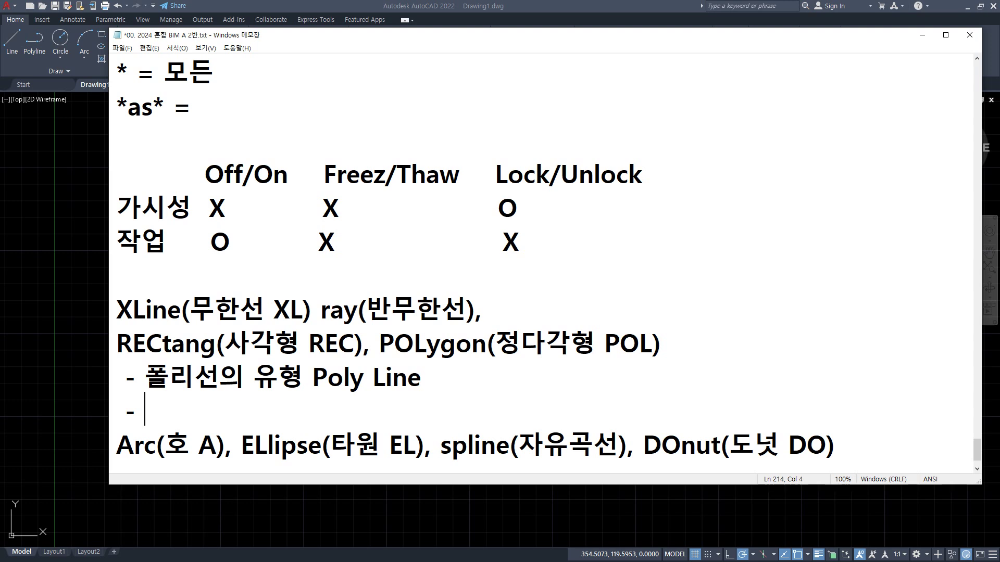
text(모든)
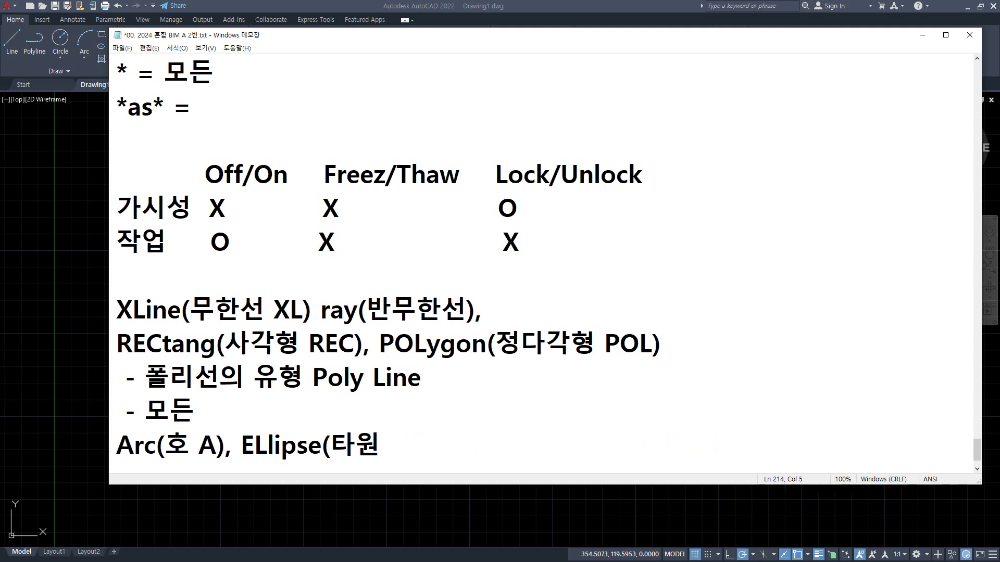
text(선이 하나로 이)
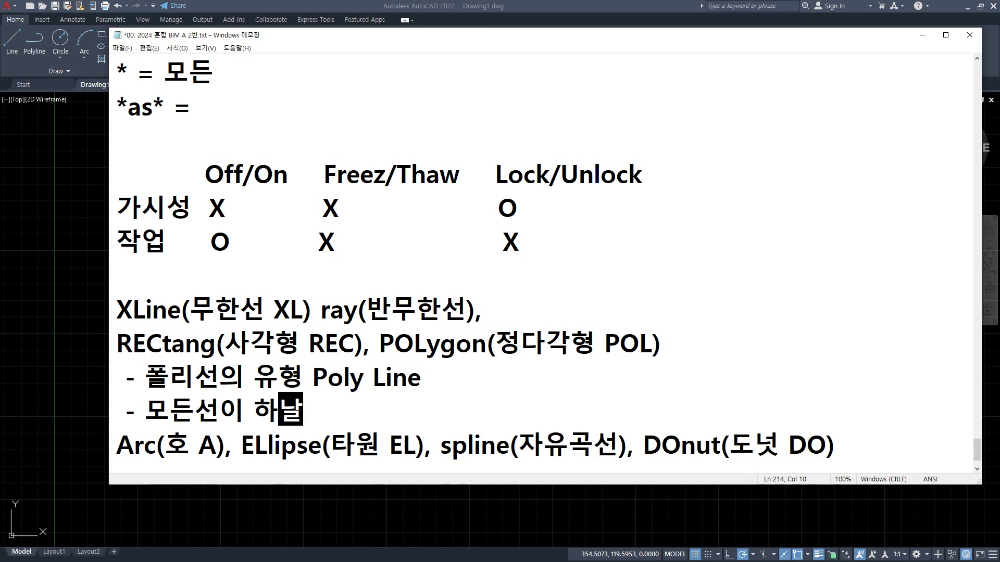
text(어져있음)
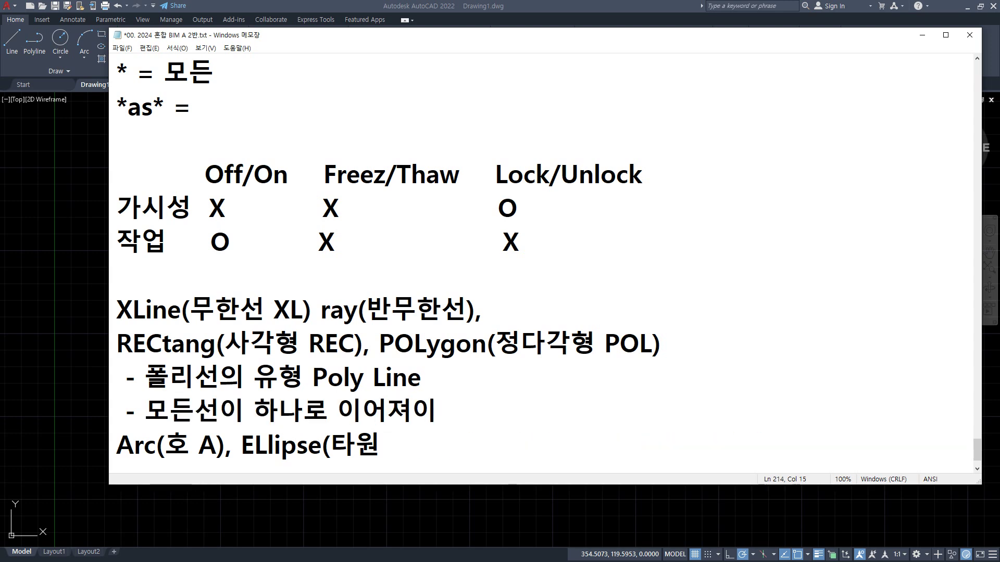
- Add the note "- 선의 폭을 지정할 수 있음" as the third bullet under the RECtang and POLygon entries
key(Return)
text(- )
text(선의 굵)
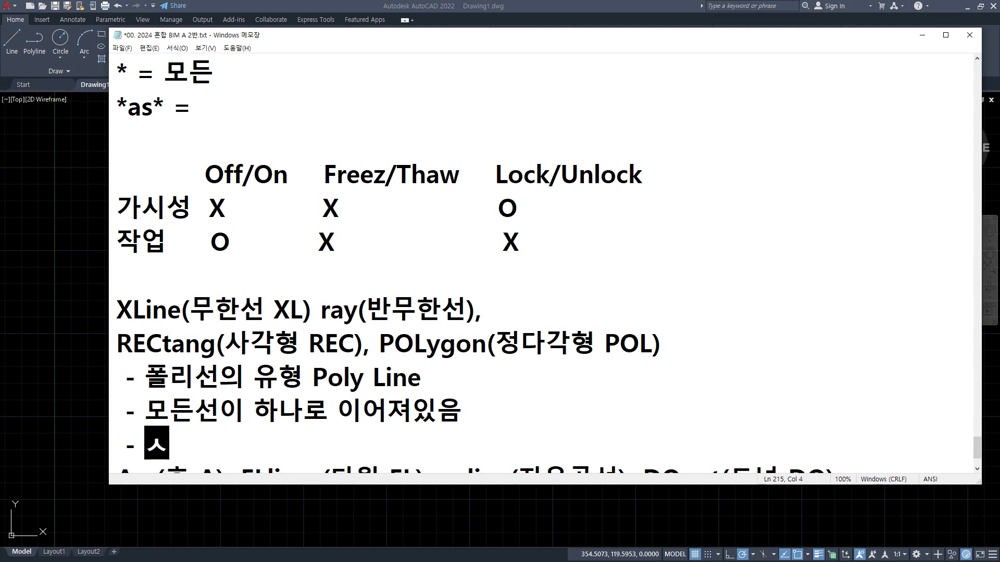
text(기)
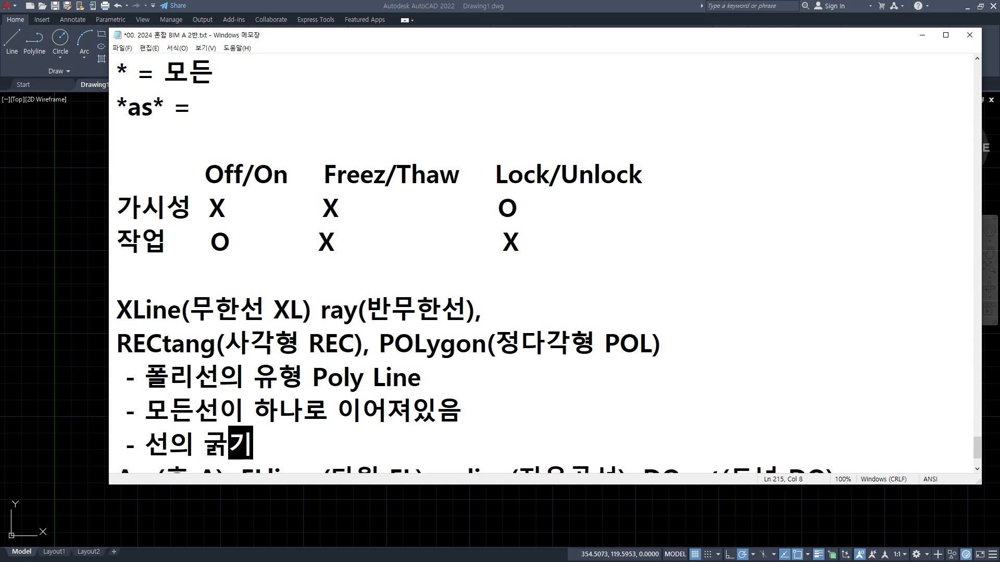
key(BackSpace)
key(BackSpace)
text(폭()
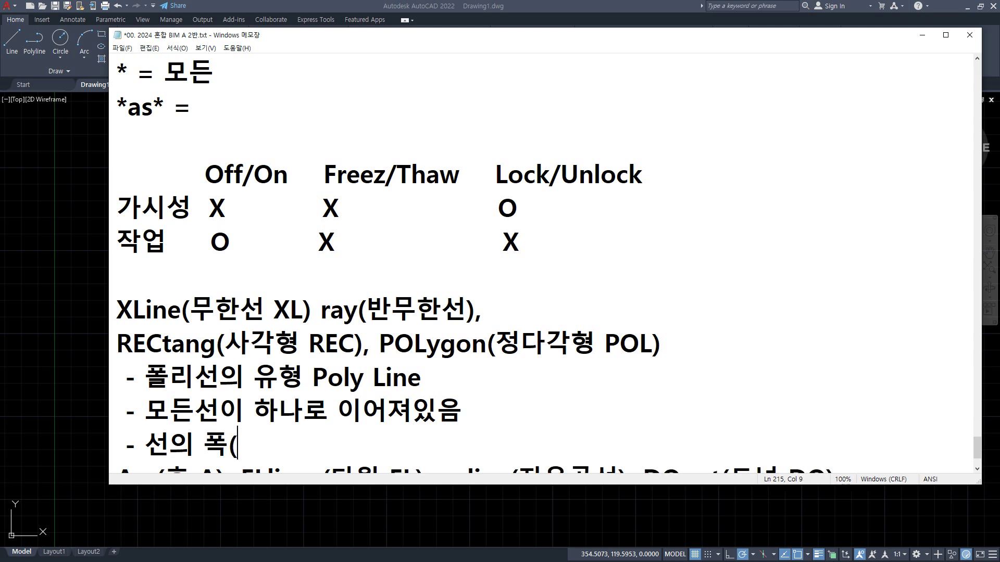
key(BackSpace)
text(지)
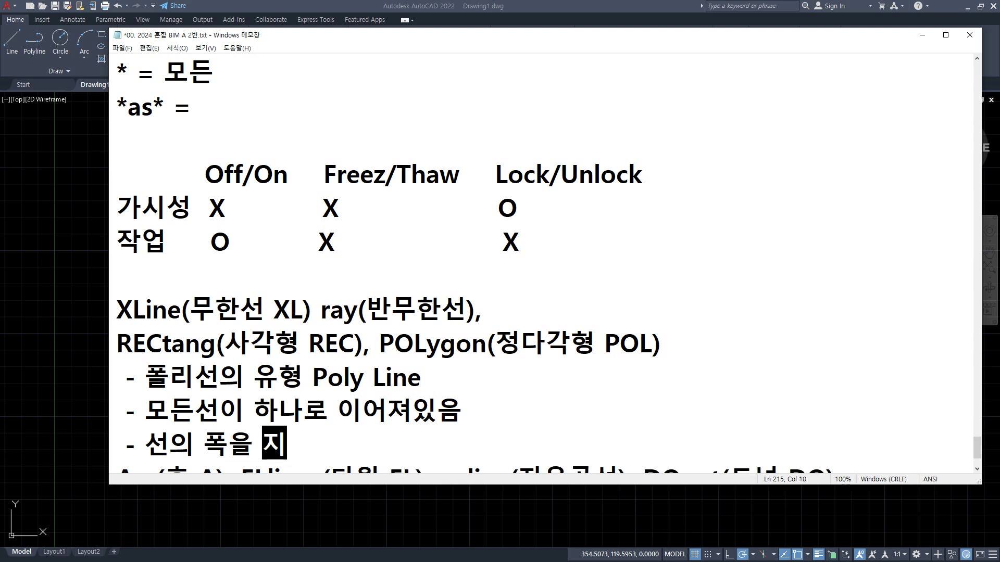
text(정할 ㅅㅜ 있음)
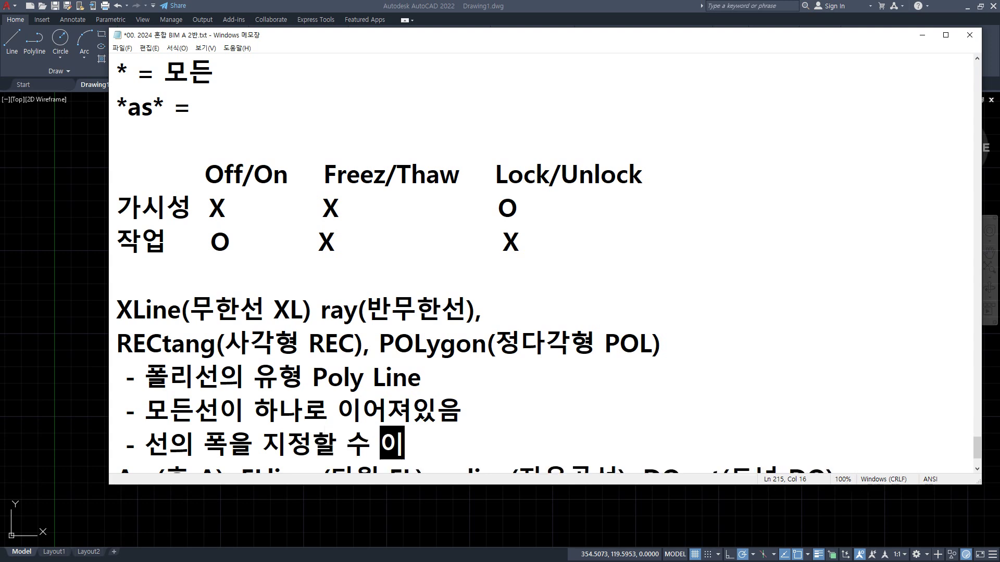
key(Return)
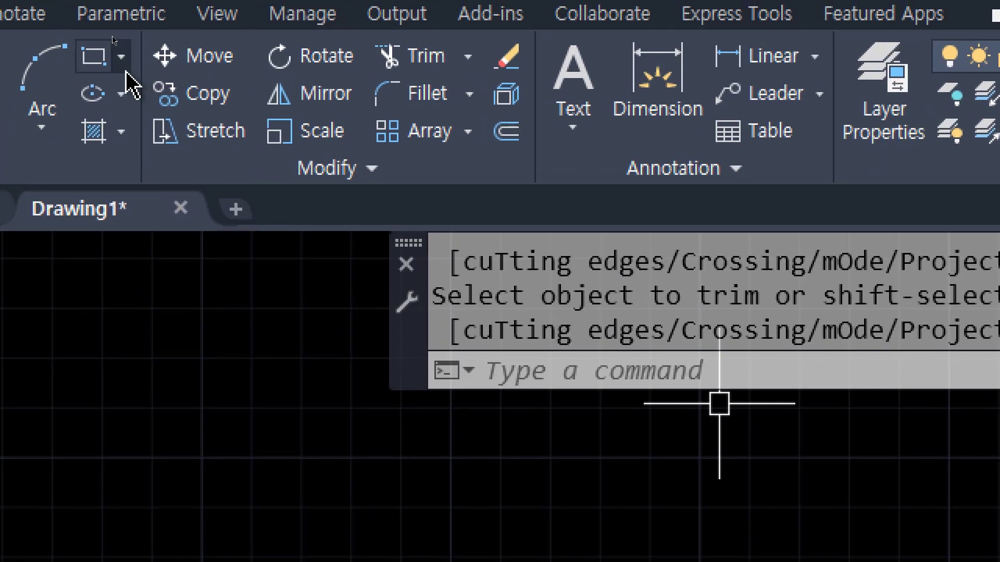
- Switch back to AutoCAD and draw an upright rectangle right of the three-arm part, from its lower-left to its upper-right corner
click(109, 56)
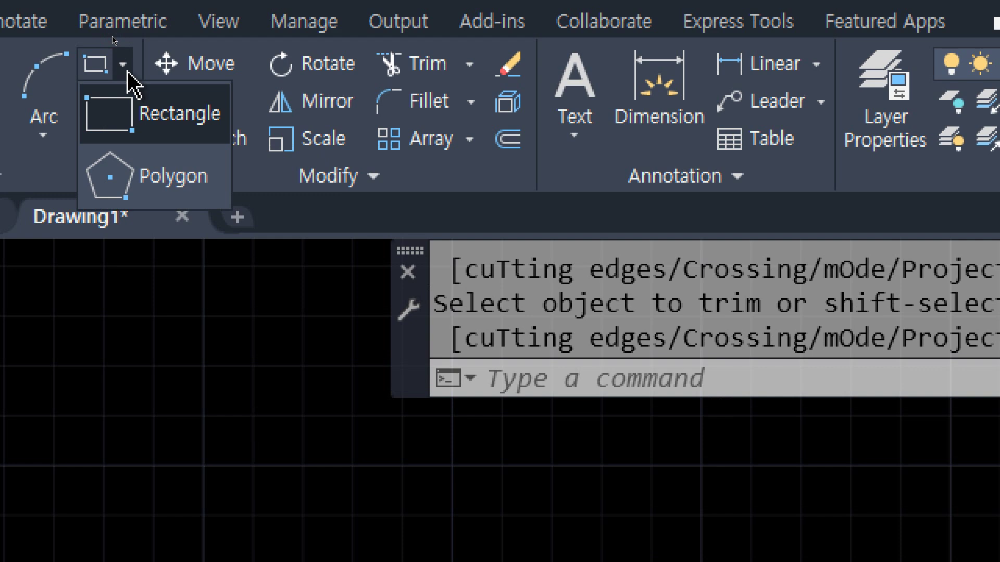
click(132, 94)
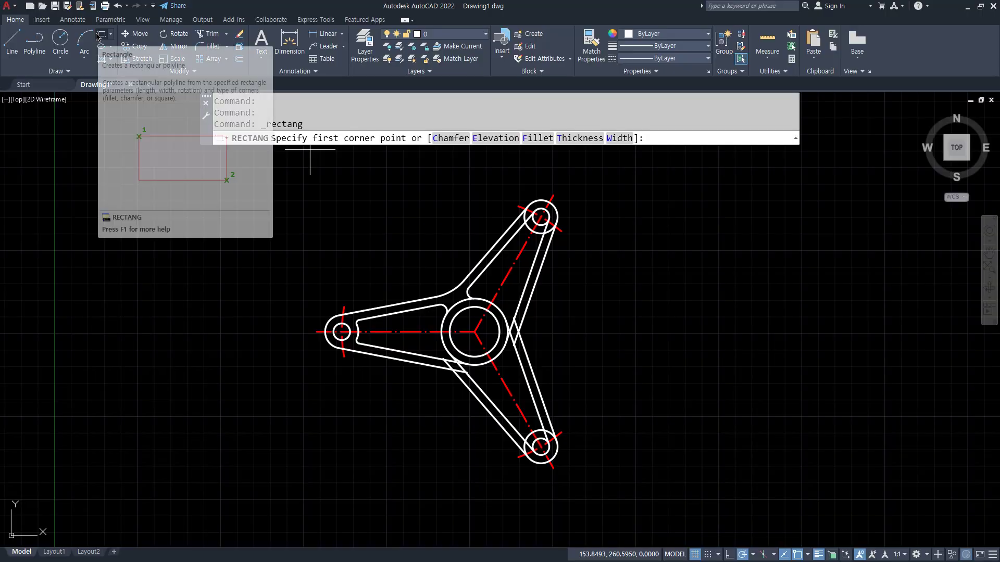
click(170, 94)
middle_drag(677, 291, 338, 327)
click(380, 398)
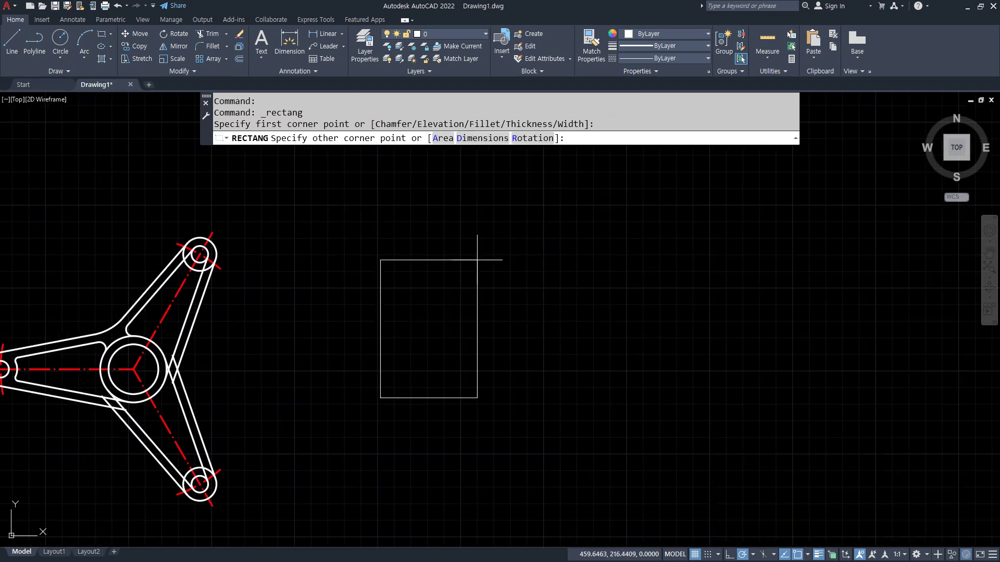
click(484, 241)
mouse_move(390, 410)
mouse_down()
mouse_move(376, 410)
mouse_move(468, 259)
mouse_up()
key(Escape)
- Draw three more rectangles in a row beside the first, starting from the upper-right, lower-right and upper-left corners respectively
key(space)
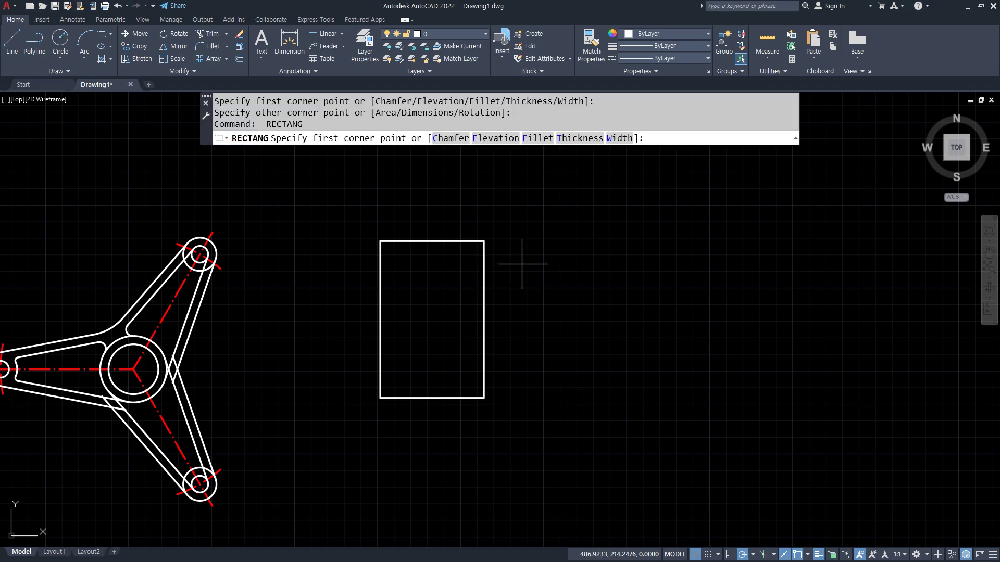
click(608, 235)
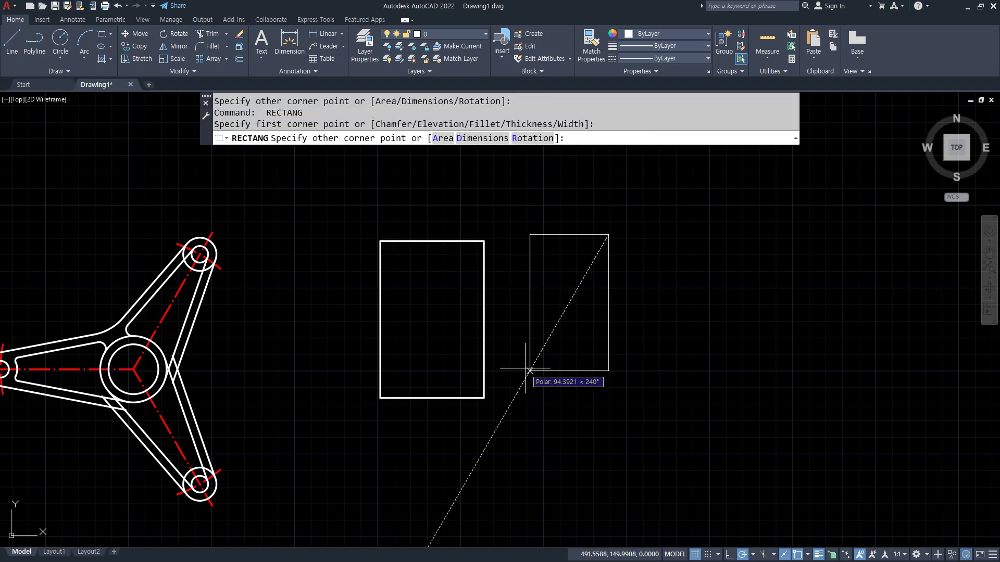
click(511, 403)
middle_drag(632, 374, 556, 381)
key(space)
click(684, 405)
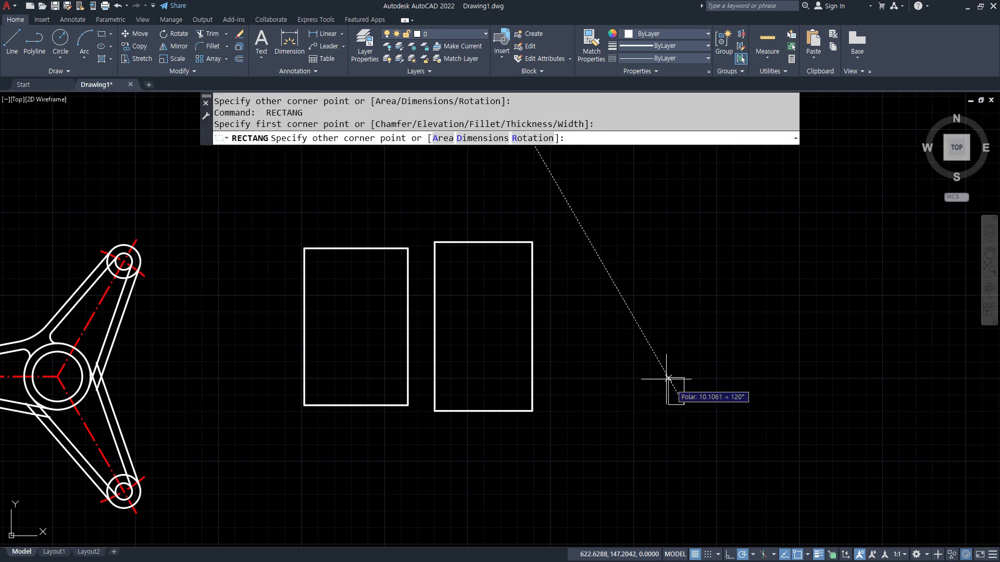
click(560, 243)
key(space)
click(701, 243)
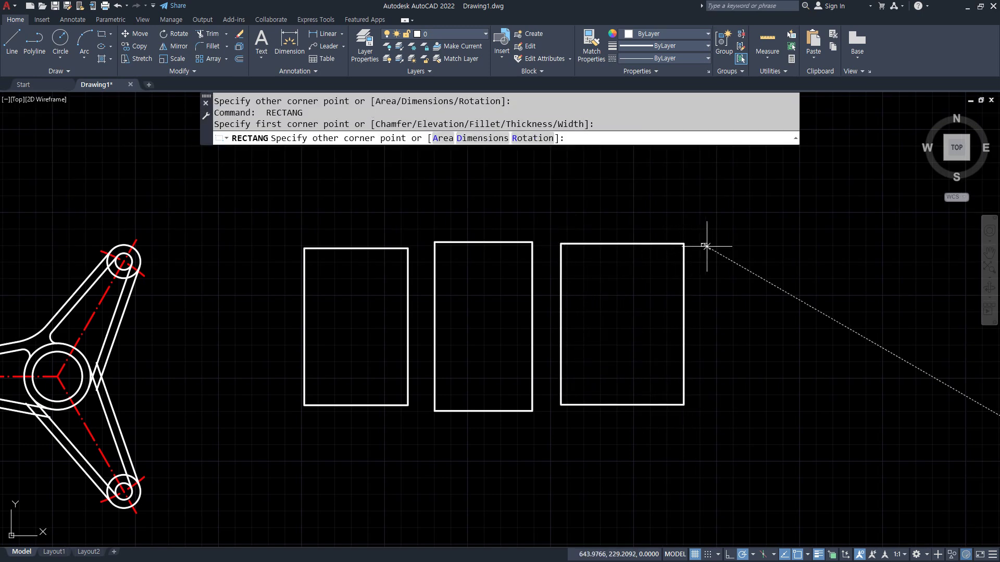
click(824, 411)
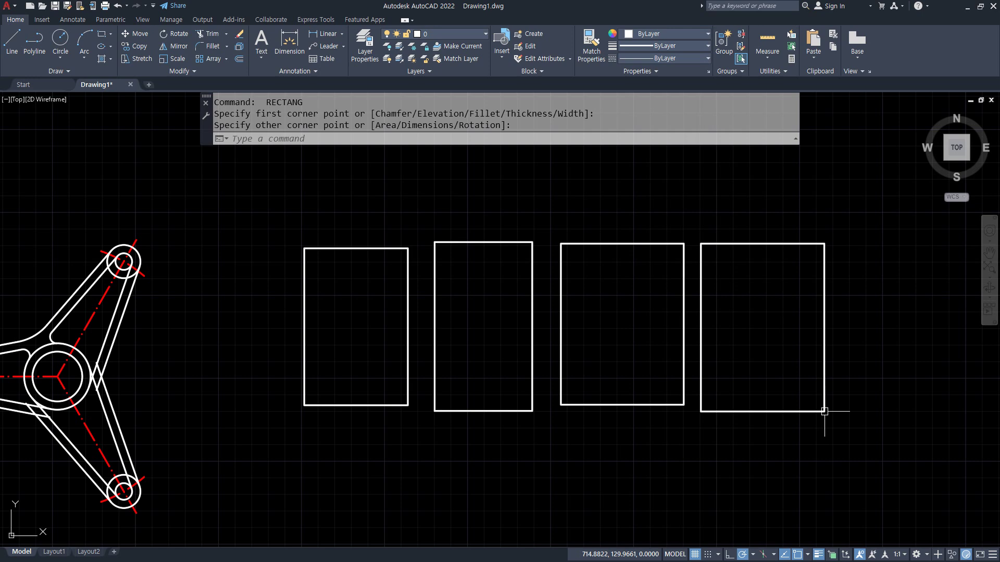
mouse_move(319, 388)
mouse_down()
mouse_move(393, 283)
mouse_move(386, 274)
mouse_up()
drag(369, 285, 396, 280)
drag(501, 263, 447, 372)
drag(444, 338, 496, 357)
mouse_move(649, 386)
mouse_down()
mouse_move(562, 257)
mouse_move(562, 281)
mouse_move(563, 266)
mouse_up()
mouse_move(699, 266)
mouse_down()
mouse_move(783, 367)
mouse_move(759, 379)
mouse_up()
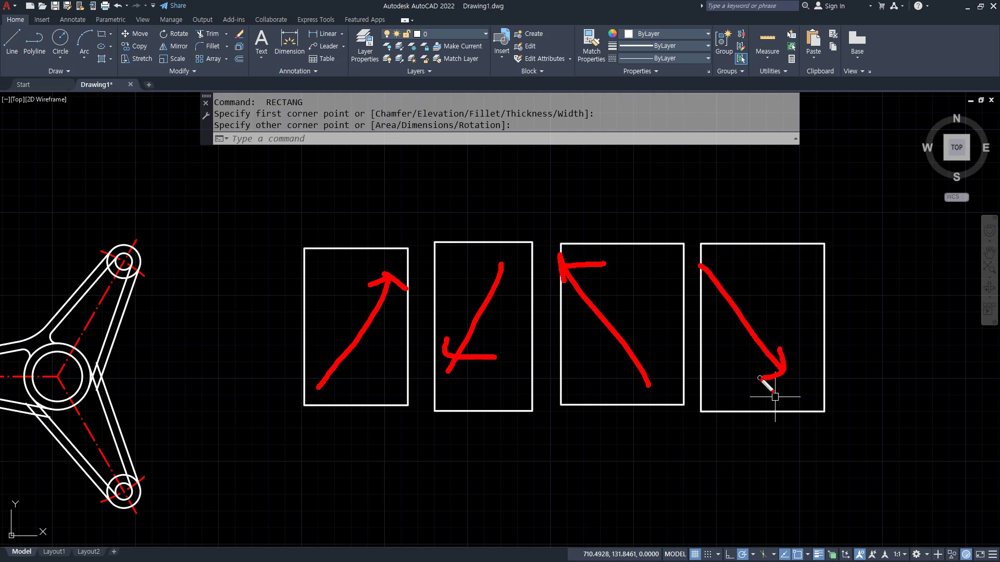
key(Escape)
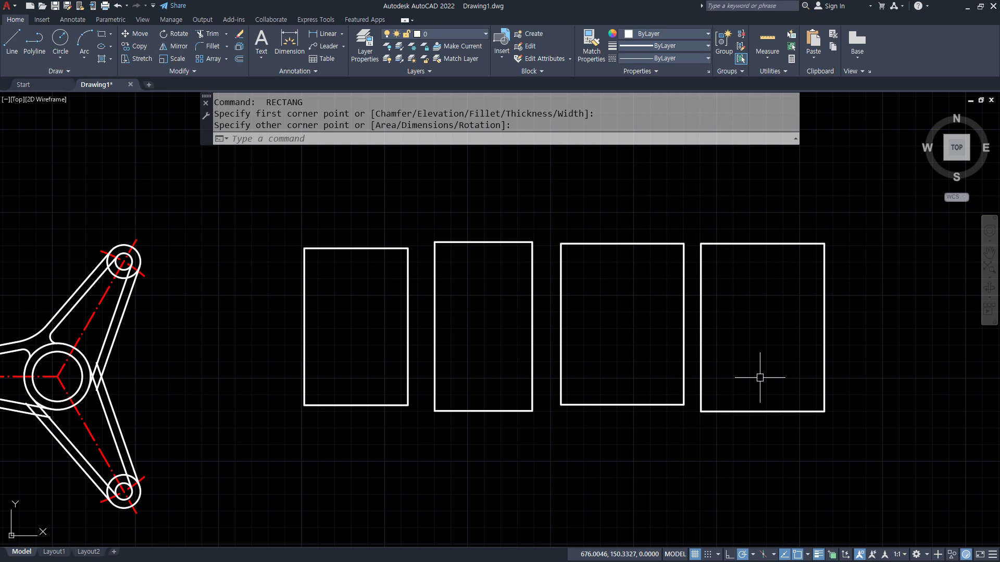
key(Escape)
- Delete the four practice rectangles beside the three-arm part
click(866, 440)
click(269, 227)
key(Delete)
text(rec)
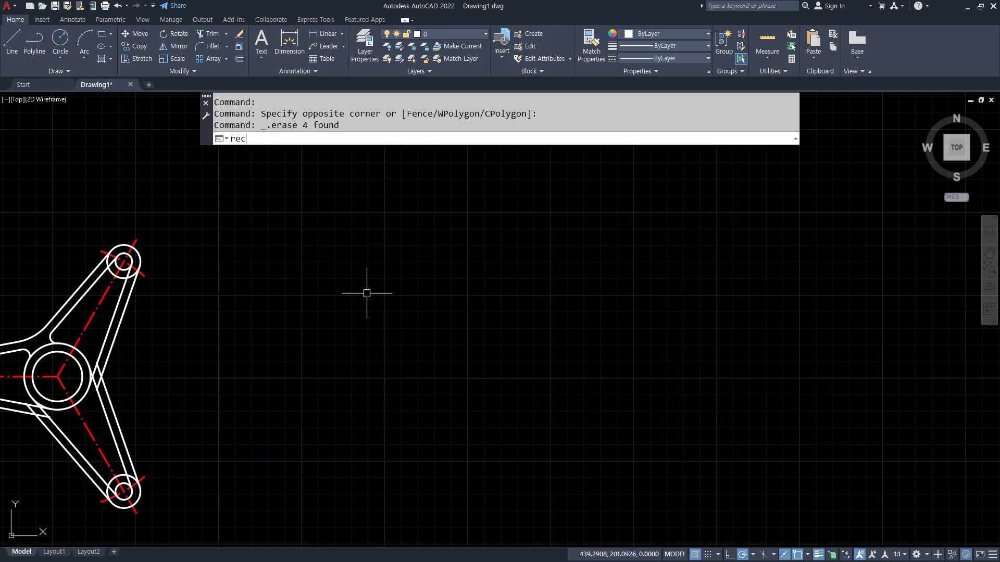
key(Return)
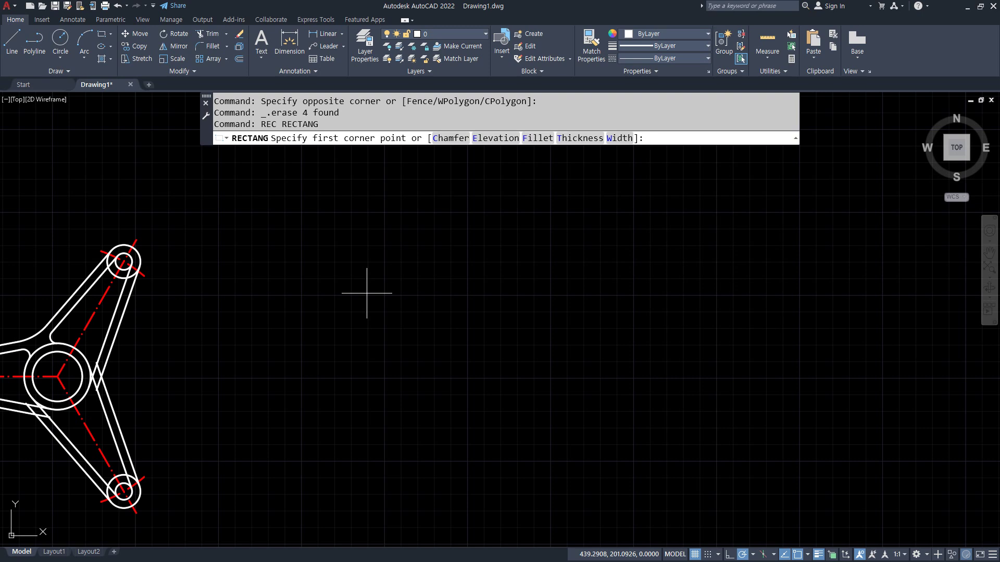
click(400, 377)
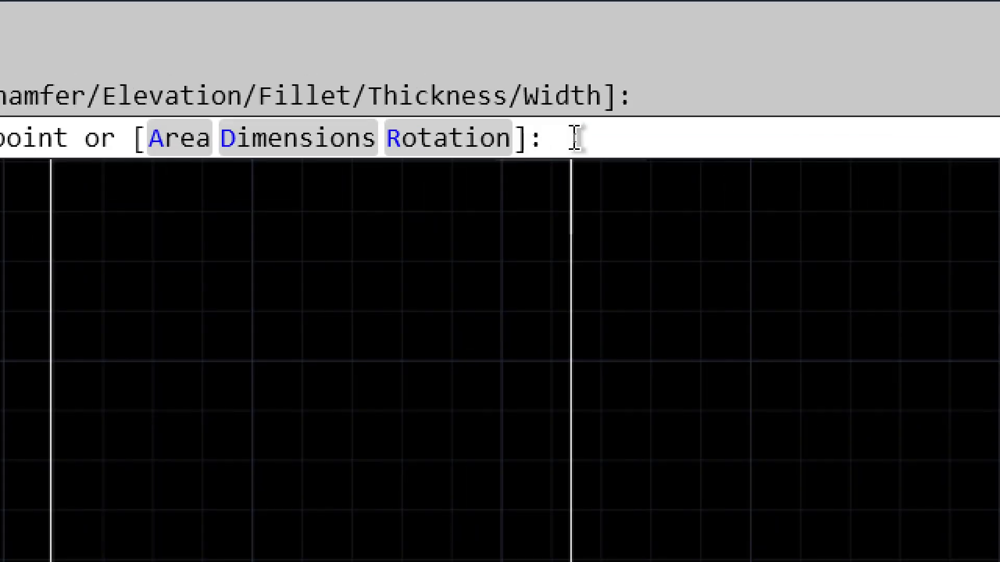
text(@)
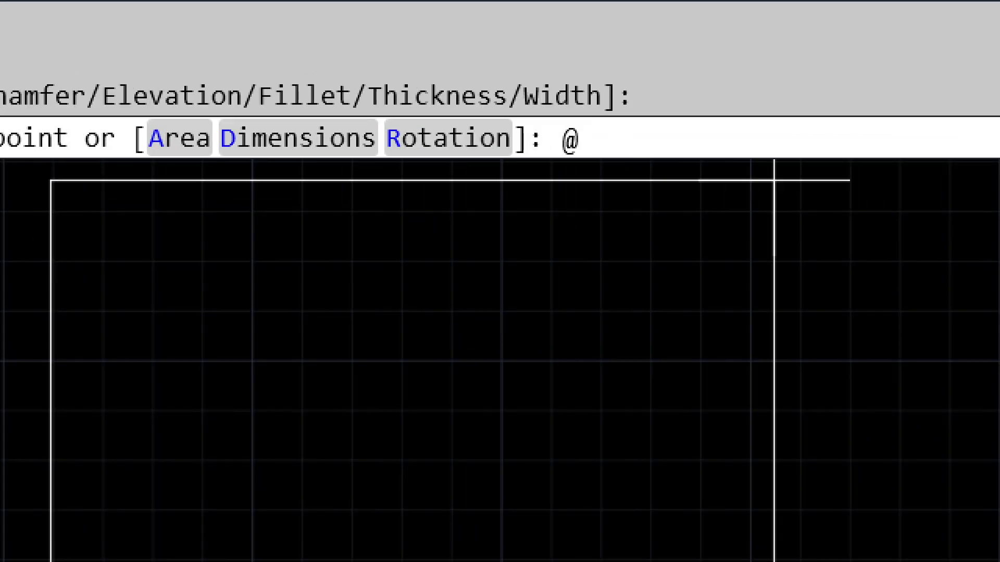
text(100,100)
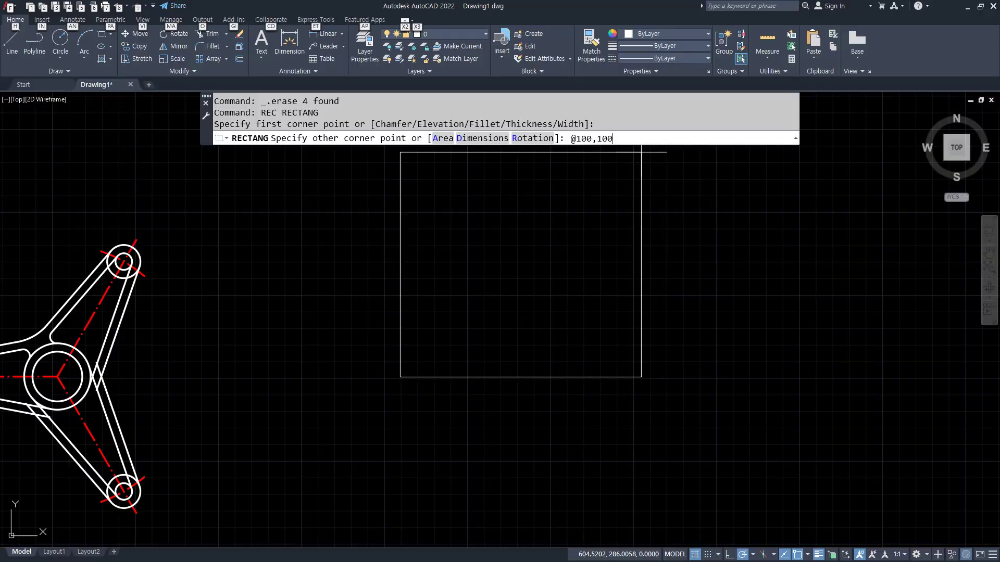
drag(416, 391, 417, 380)
drag(638, 155, 648, 162)
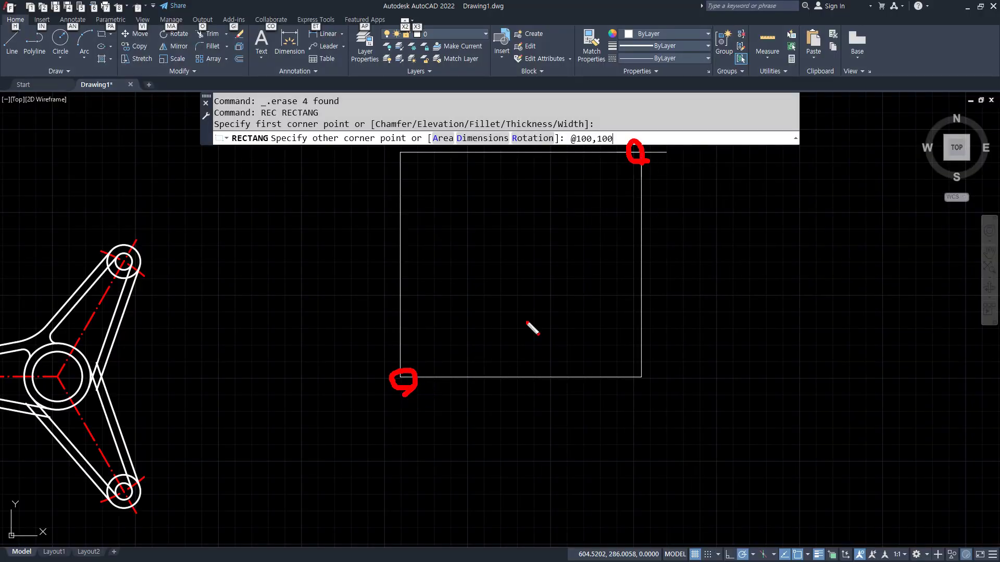
mouse_move(417, 385)
mouse_down()
mouse_move(599, 388)
mouse_move(608, 401)
mouse_up()
mouse_move(646, 370)
mouse_down()
mouse_move(658, 204)
mouse_move(707, 192)
mouse_up()
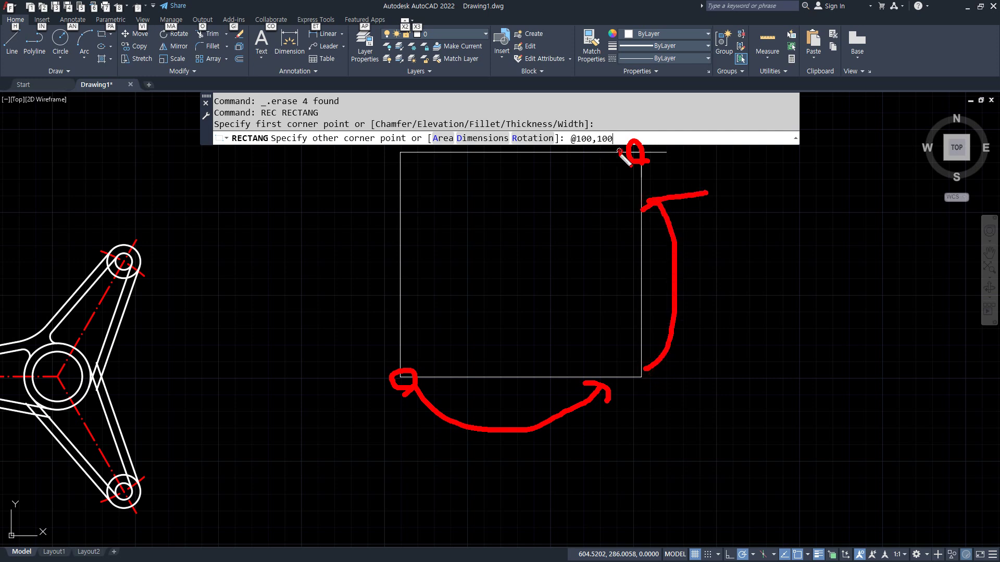
mouse_move(631, 154)
mouse_down()
mouse_move(630, 133)
mouse_move(623, 156)
mouse_up()
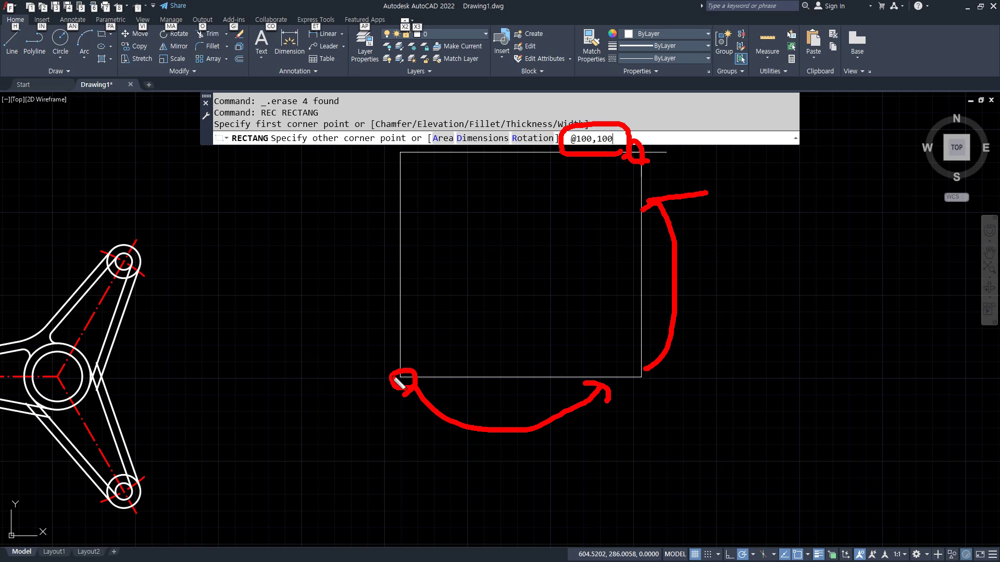
drag(420, 380, 636, 379)
drag(634, 178, 633, 393)
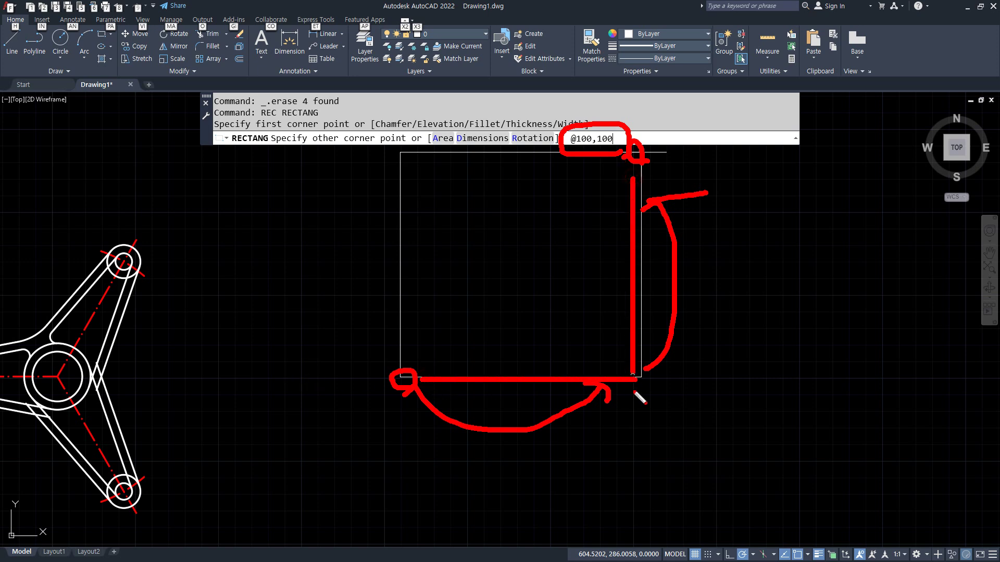
drag(401, 386, 659, 383)
drag(626, 210, 627, 386)
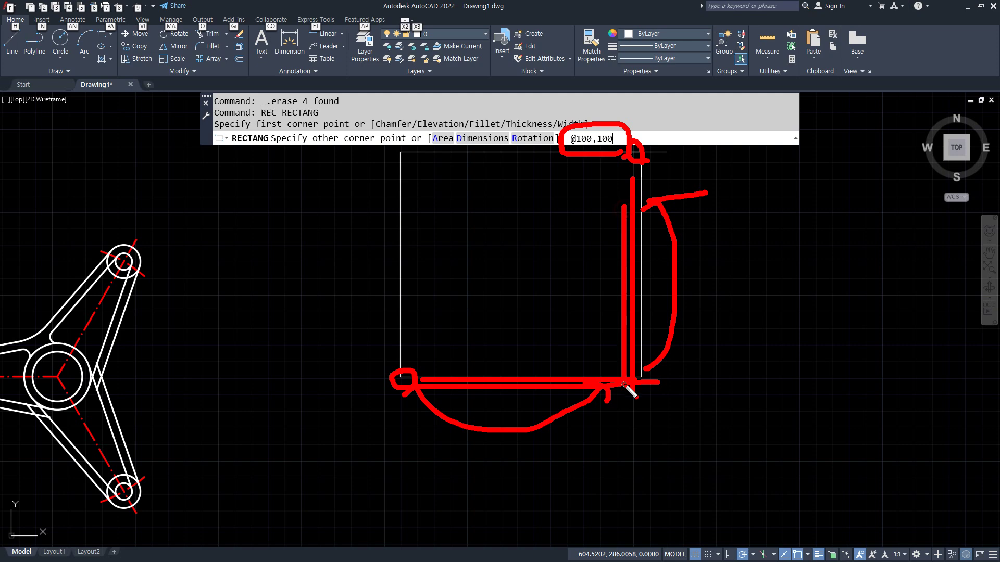
key(Escape)
key(Return)
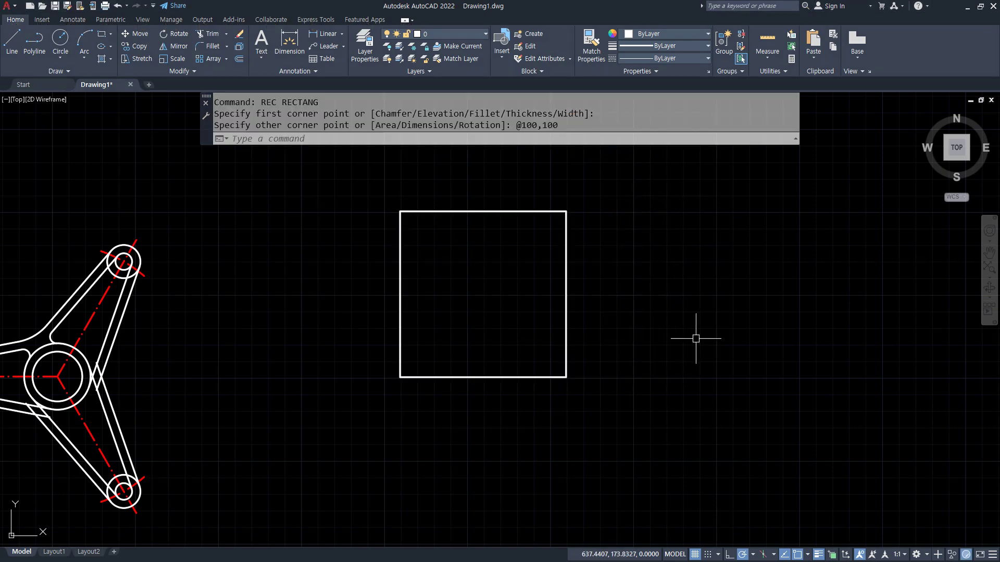
- Draw a second square beside the first, starting at its upper-right corner with the relative coordinates @-100,-100
middle_drag(761, 339, 638, 354)
key(Return)
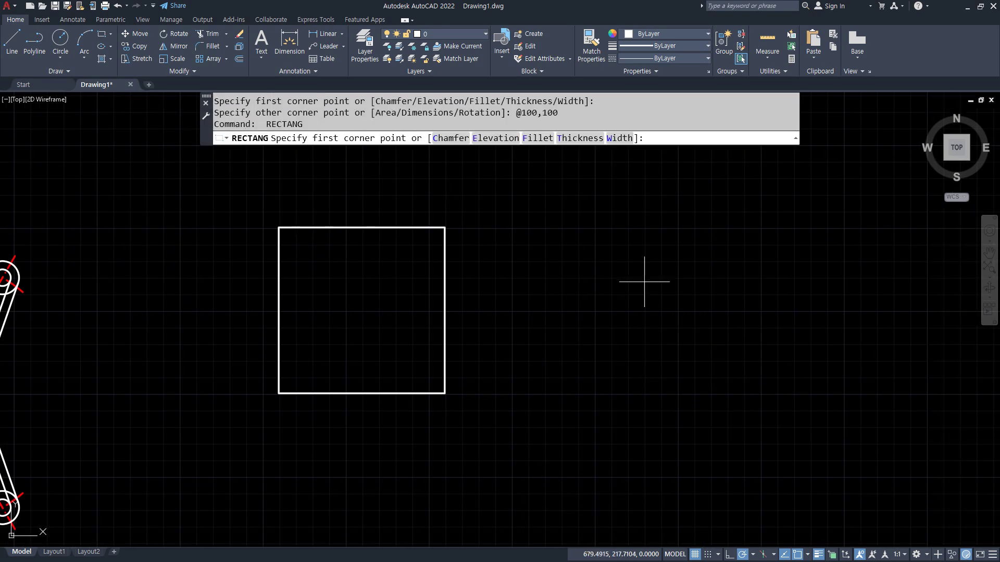
click(645, 233)
text(@-10)
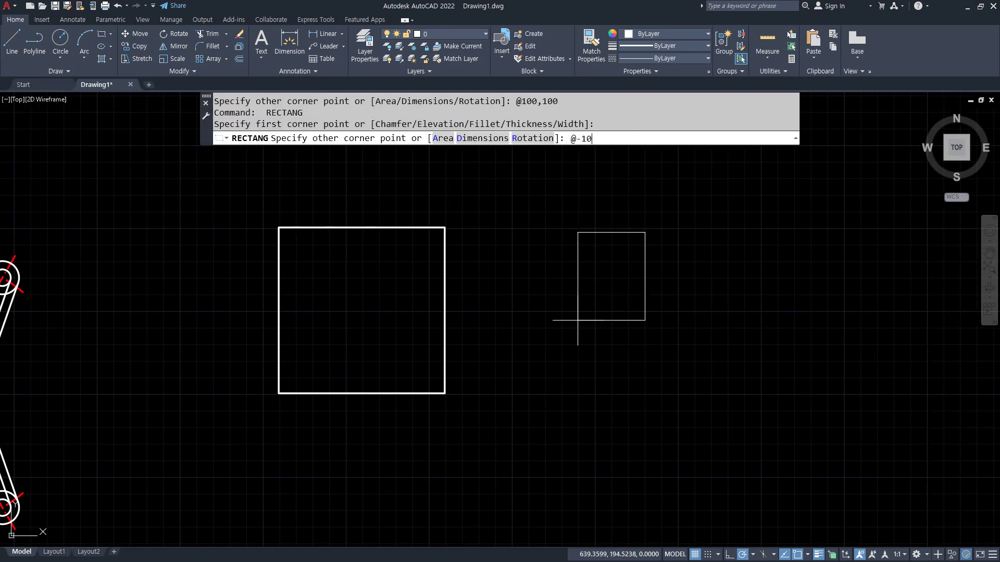
text(0,-100)
key(Return)
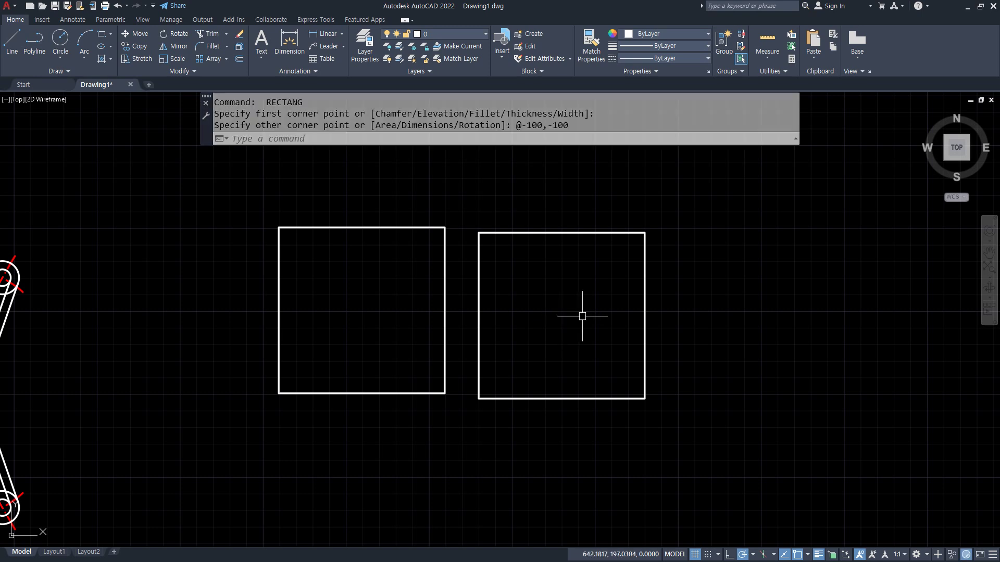
- Draw a third square beside the second, starting at its lower-right corner with the relative coordinates @-100,100
middle_drag(577, 321, 409, 321)
key(Return)
click(660, 390)
text(@-100,100)
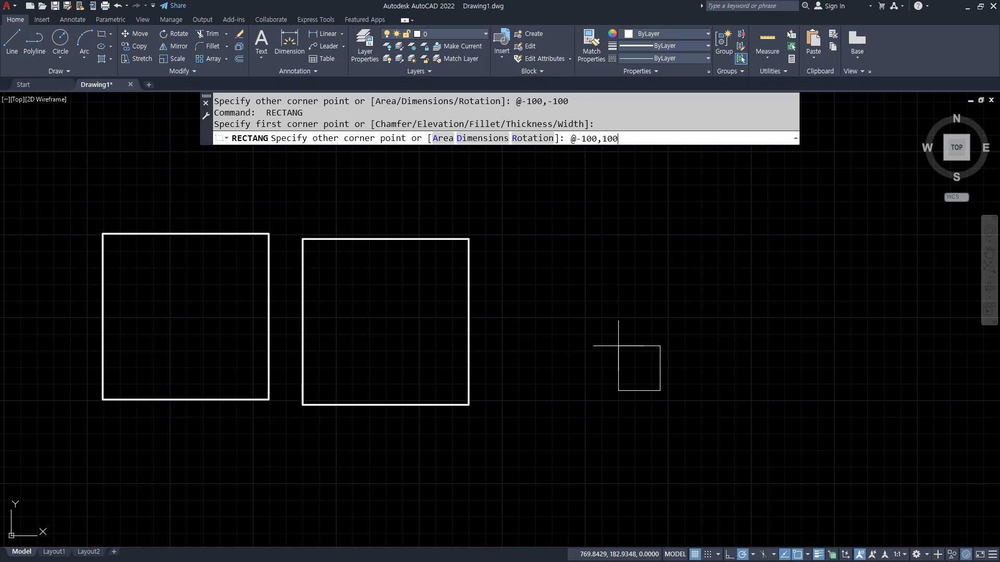
key(Return)
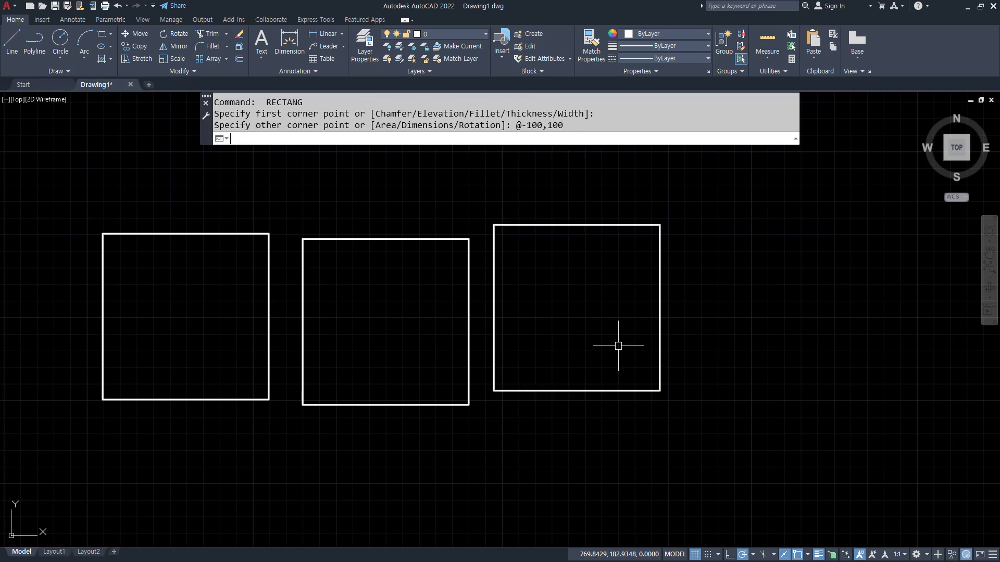
text(@)
key(Escape)
key(Return)
click(713, 234)
text(@)
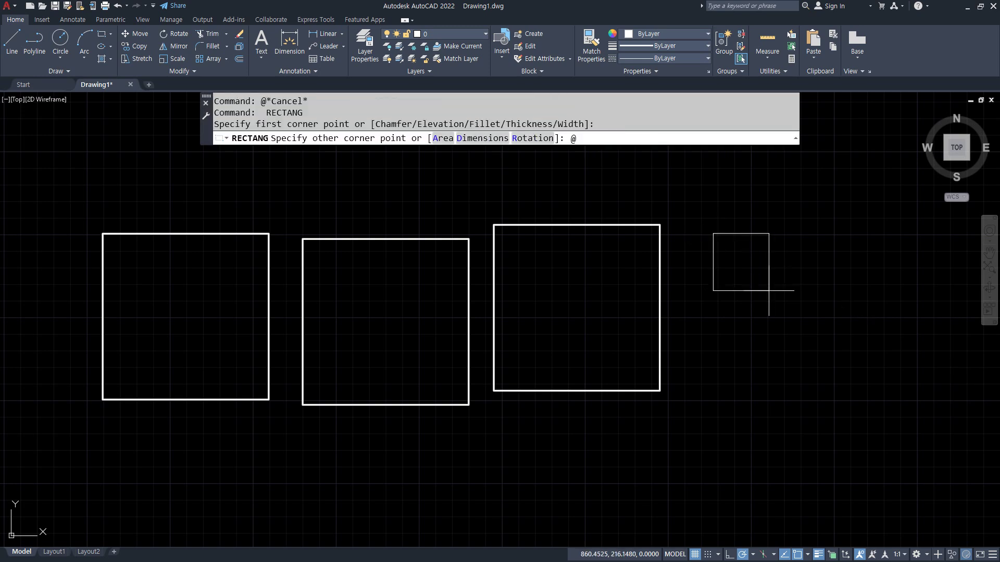
text(100,-100)
key(Return)
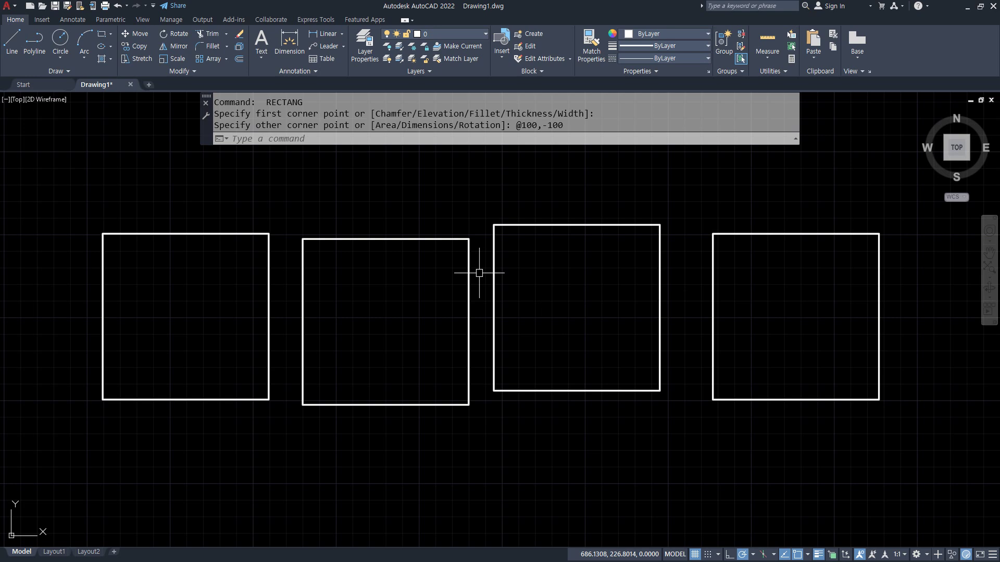
mouse_move(104, 407)
mouse_down()
mouse_move(115, 407)
mouse_move(106, 407)
mouse_up()
mouse_move(112, 399)
mouse_down()
mouse_move(261, 400)
mouse_move(252, 412)
mouse_up()
mouse_move(258, 379)
mouse_down()
mouse_move(260, 261)
mouse_move(270, 274)
mouse_up()
mouse_move(472, 241)
mouse_down()
mouse_move(350, 239)
mouse_move(318, 374)
mouse_up()
mouse_move(506, 237)
mouse_down()
mouse_move(495, 225)
mouse_move(503, 220)
mouse_move(663, 219)
mouse_move(654, 222)
mouse_move(674, 337)
mouse_up()
drag(662, 333, 682, 326)
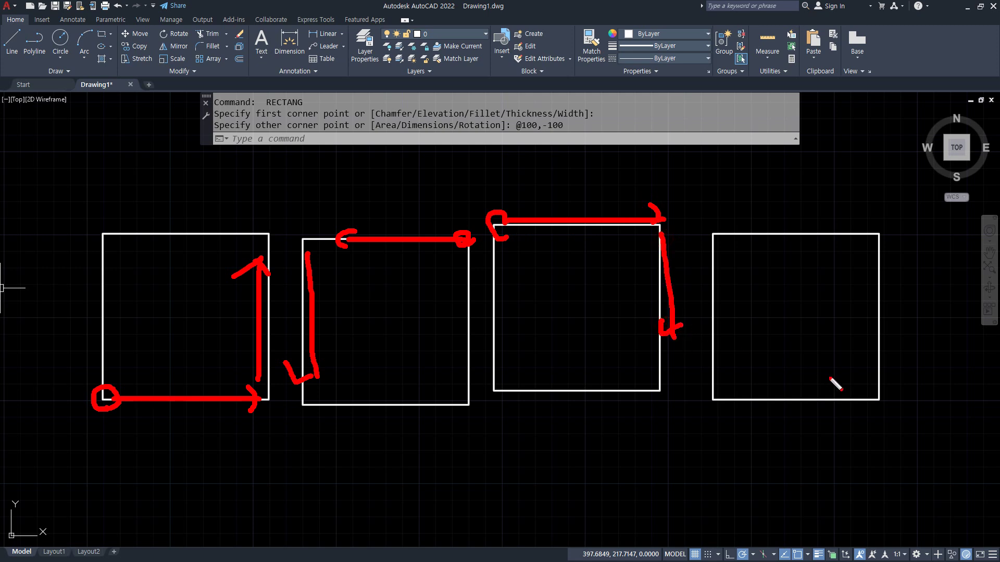
mouse_move(882, 408)
mouse_down()
mouse_move(732, 401)
mouse_move(739, 258)
mouse_move(736, 266)
mouse_up()
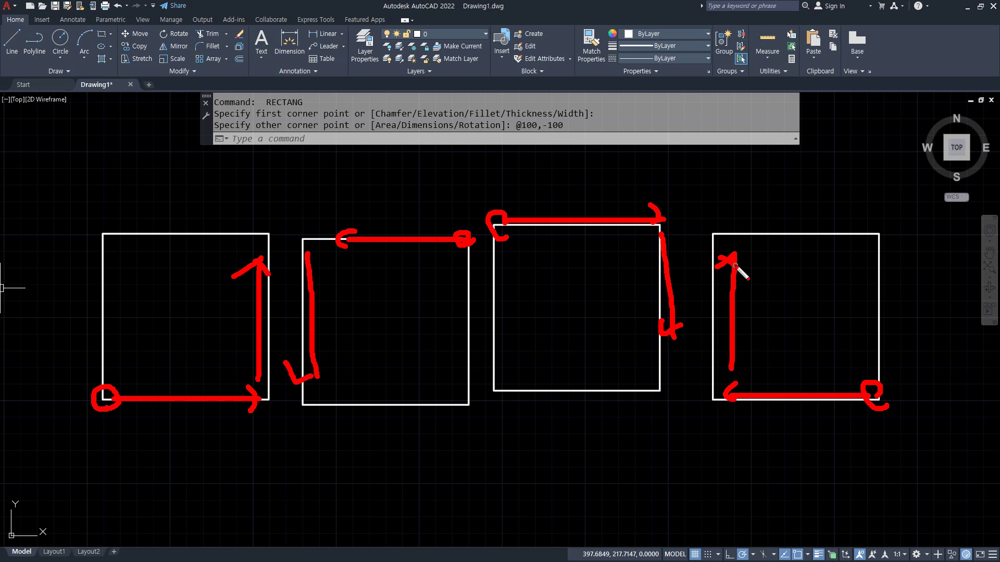
- Delete the four practice squares
key(Escape)
drag(735, 265, 204, 259)
key(Delete)
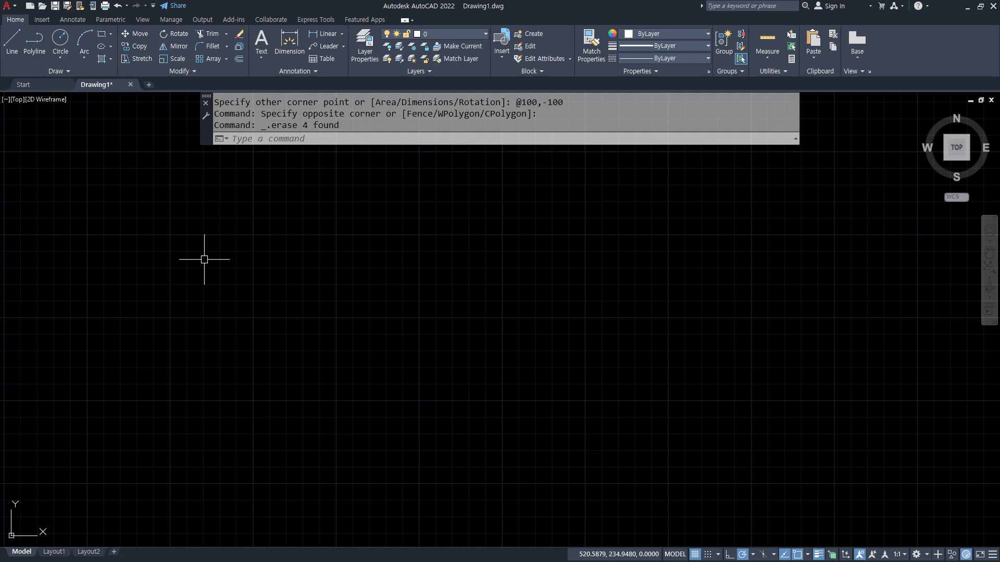
scroll(194, 258, down, 2)
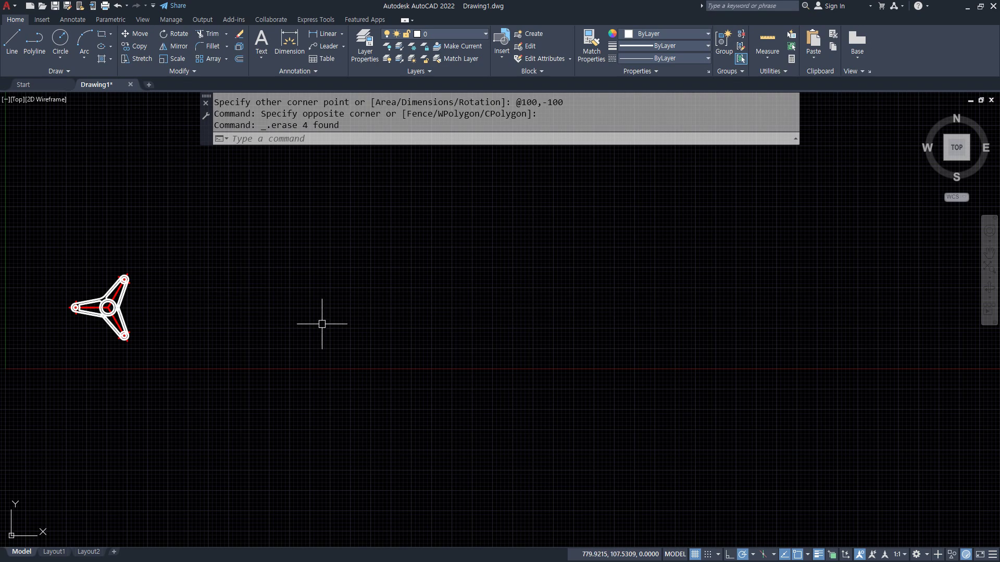
middle_drag(401, 262, 396, 363)
text(rec)
key(Return)
click(347, 368)
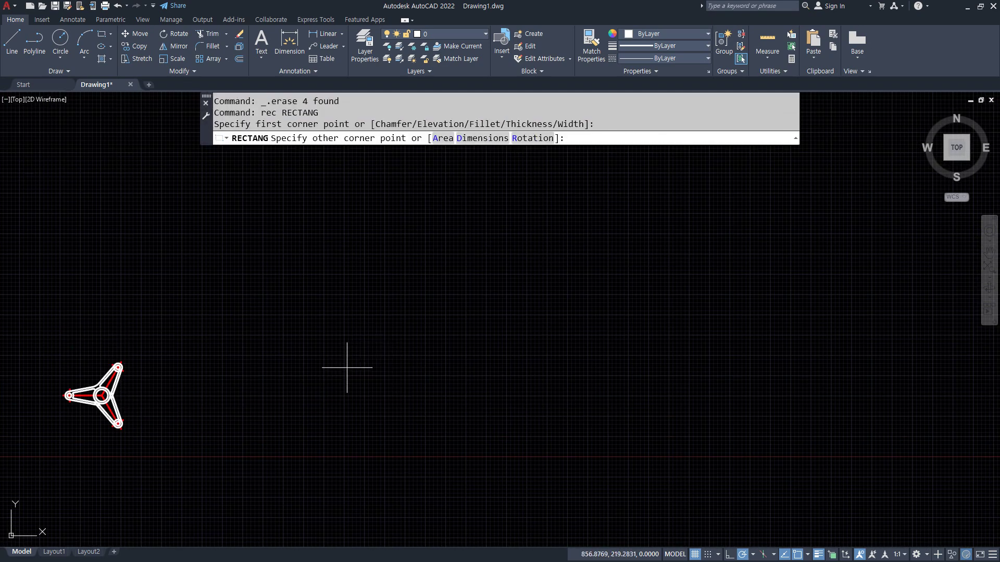
text(@)
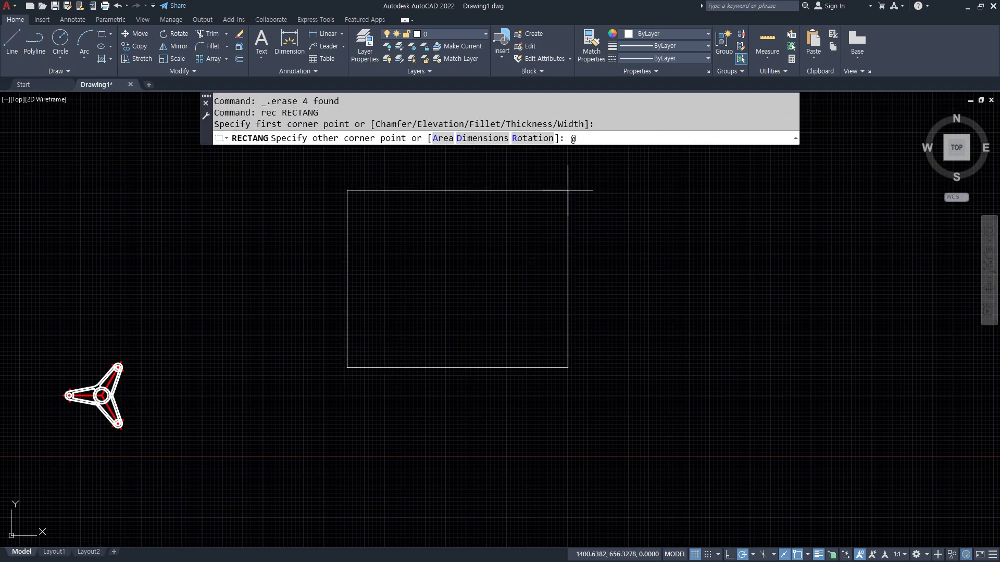
text(420,297)
key(Return)
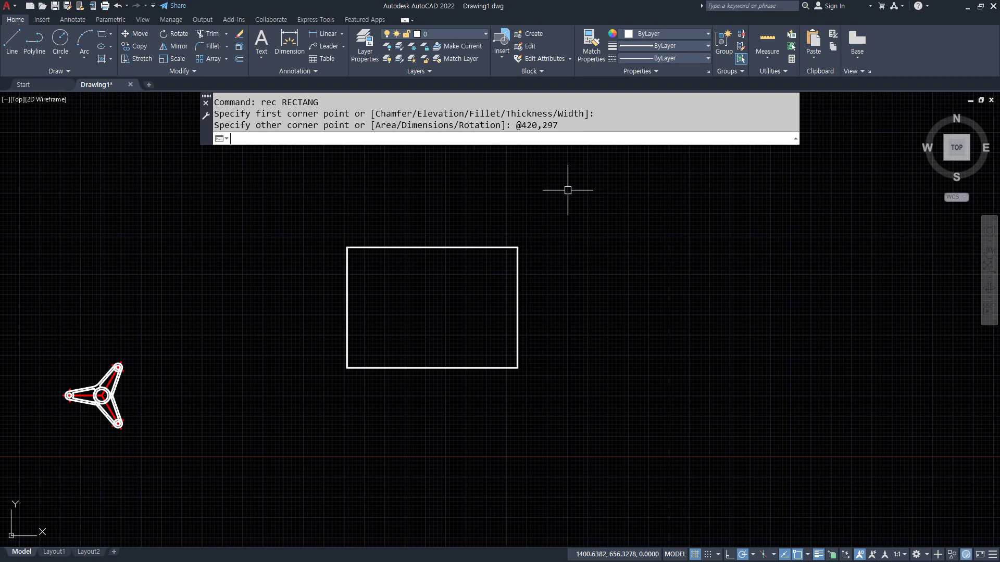
- Offset the 420 by 297 rectangle inward by 10 to form the border line
scroll(421, 330, up, 2)
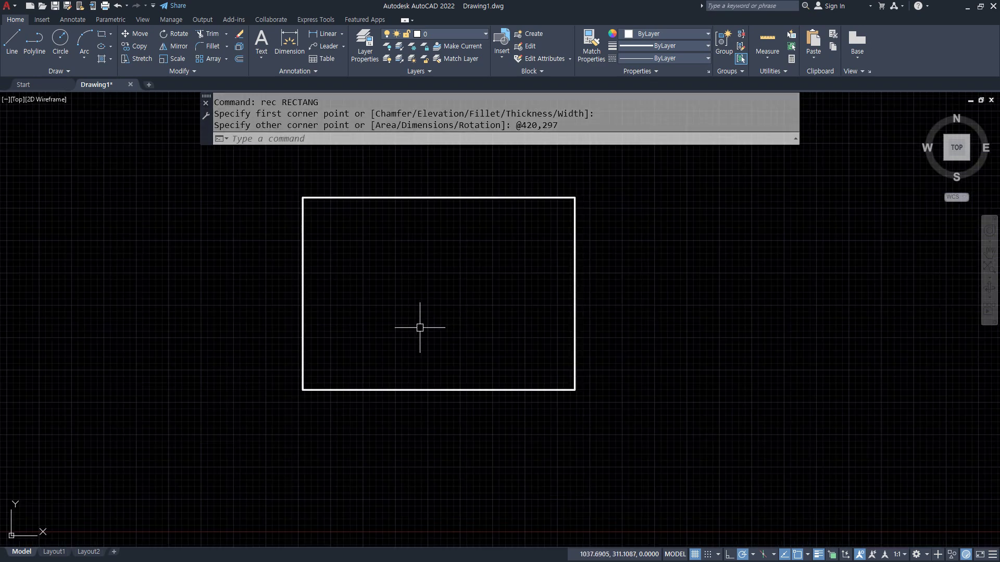
text(o)
key(Return)
text(10)
key(Return)
click(440, 197)
click(438, 303)
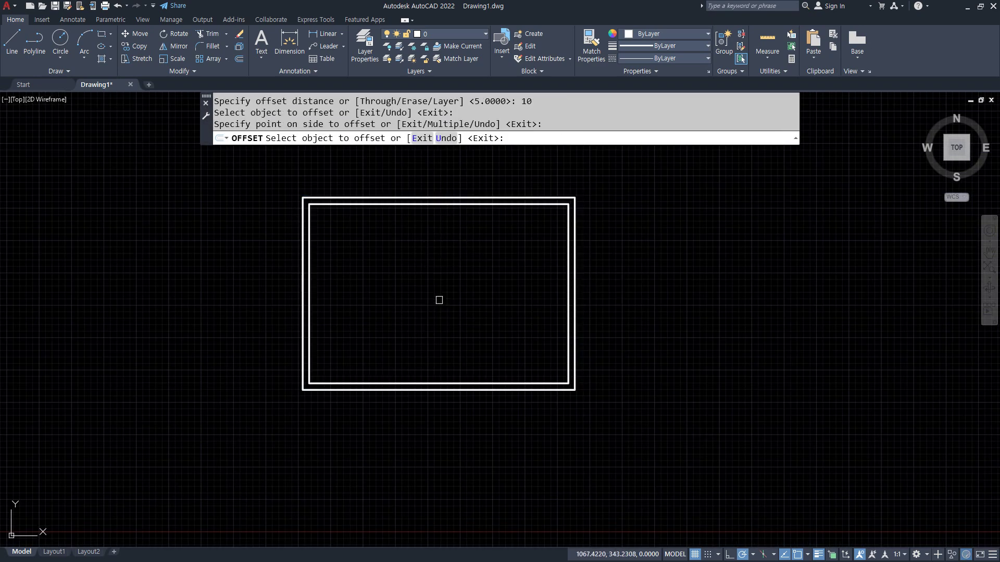
key(Return)
scroll(440, 232, up, 2)
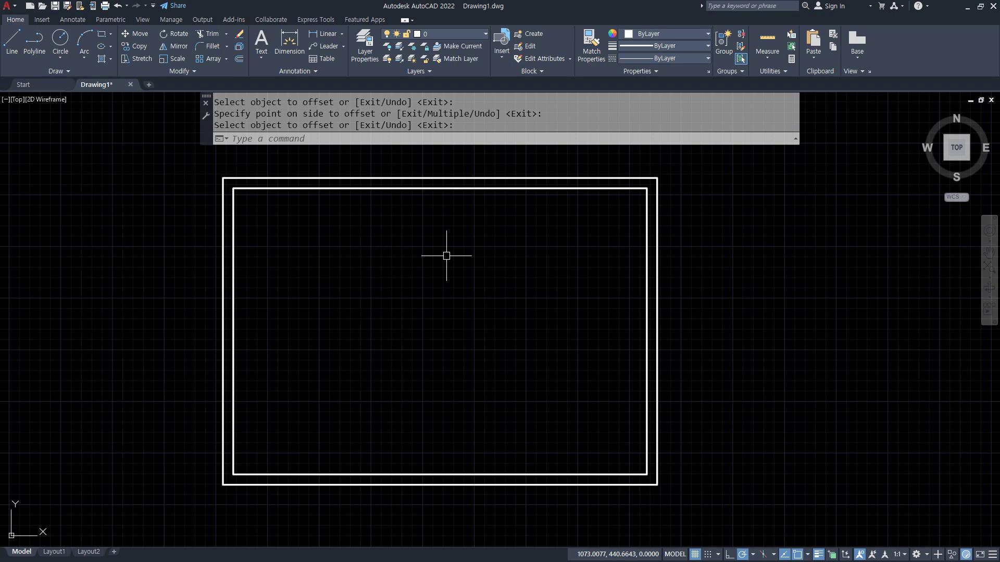
- Switch to the Notepad notes and add the heading "도면 테두리선" below the Fillet and CHAmfer line
key(alt+Tab)
text(도면 테)
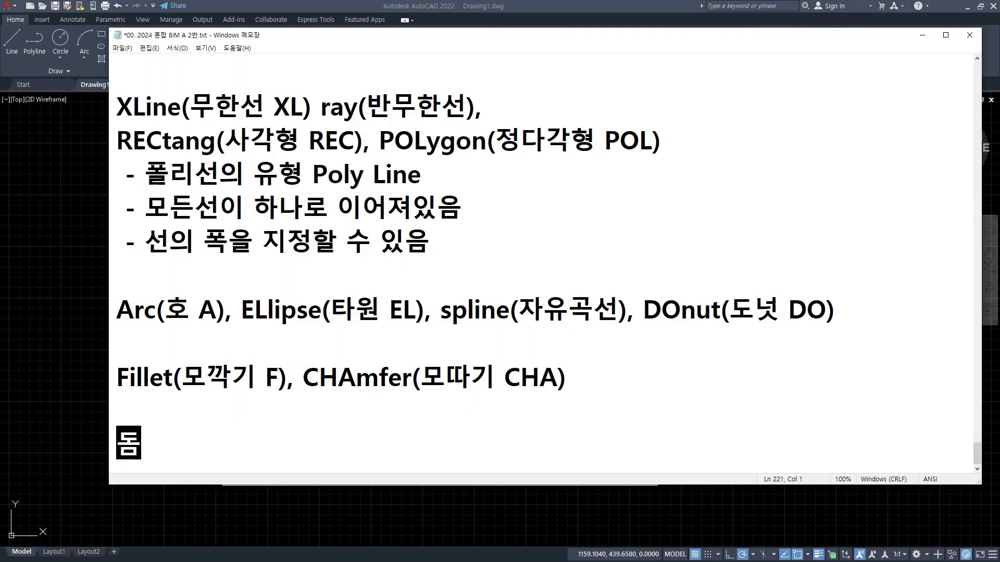
text(두)
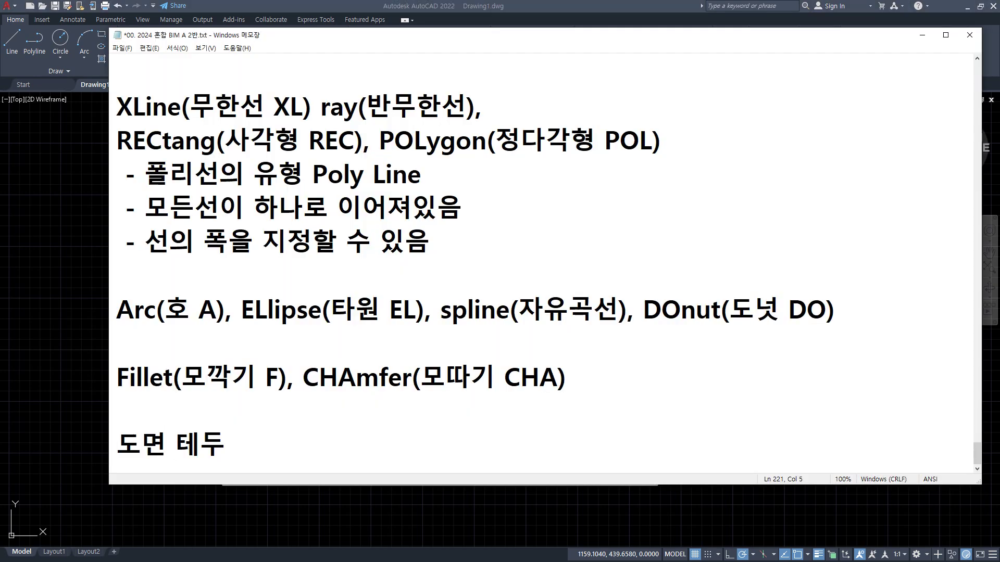
text(릿선)
key(Return)
- Add the lines "A0, A1 20mm" and "A2~ 10mm" under the heading "도면 테두리선"
text(A0)
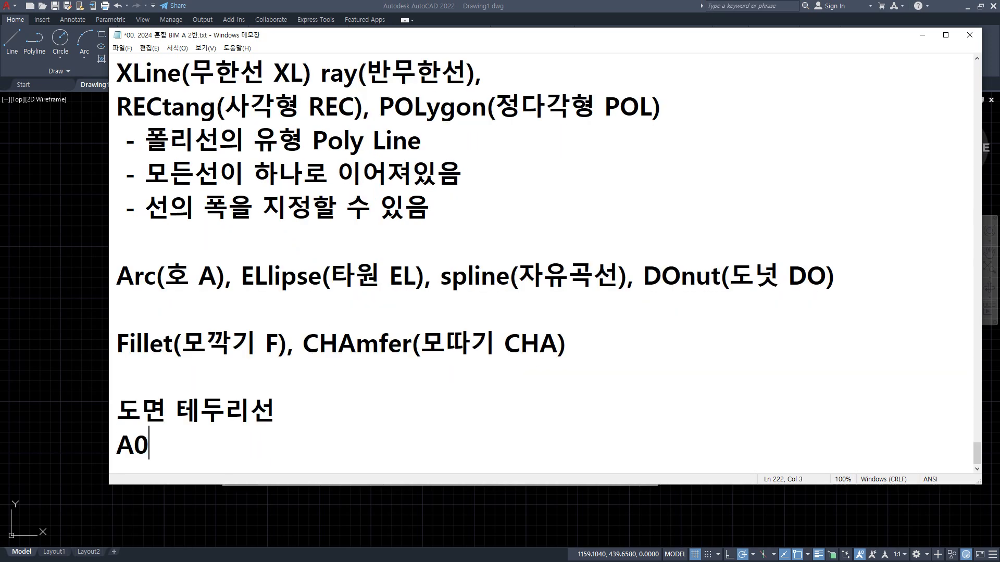
text(, A1 )
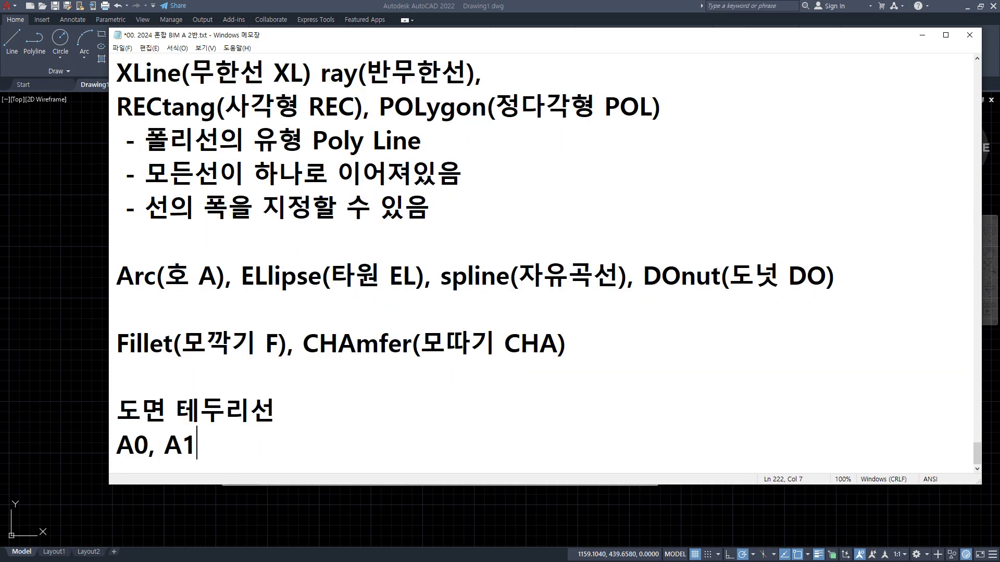
text(20mm)
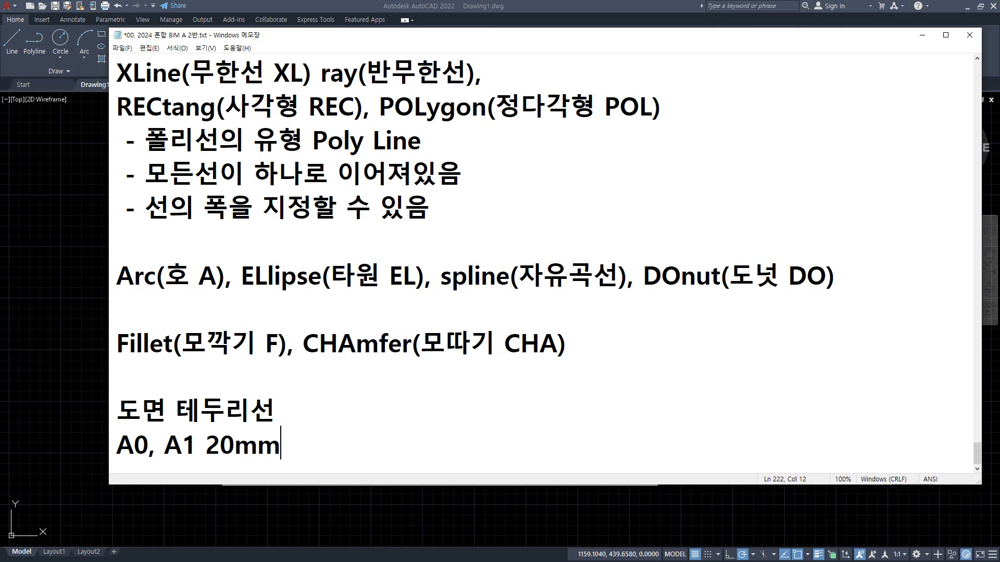
key(Return)
text(A)
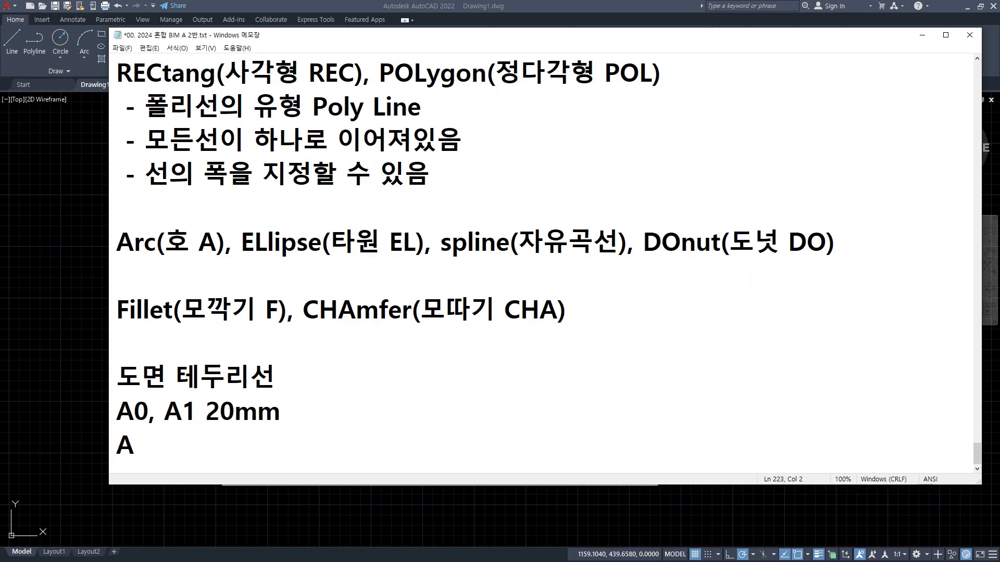
text(2~ 10mm)
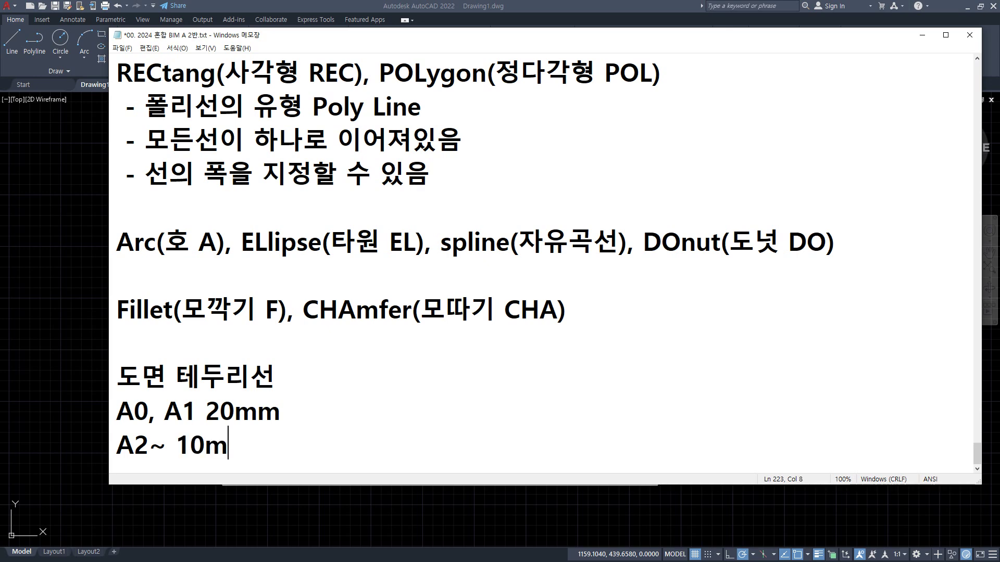
- Add the line "A4 5mm, 10mm" below the A2~ line in the border margin notes
key(Return)
text(A4 )
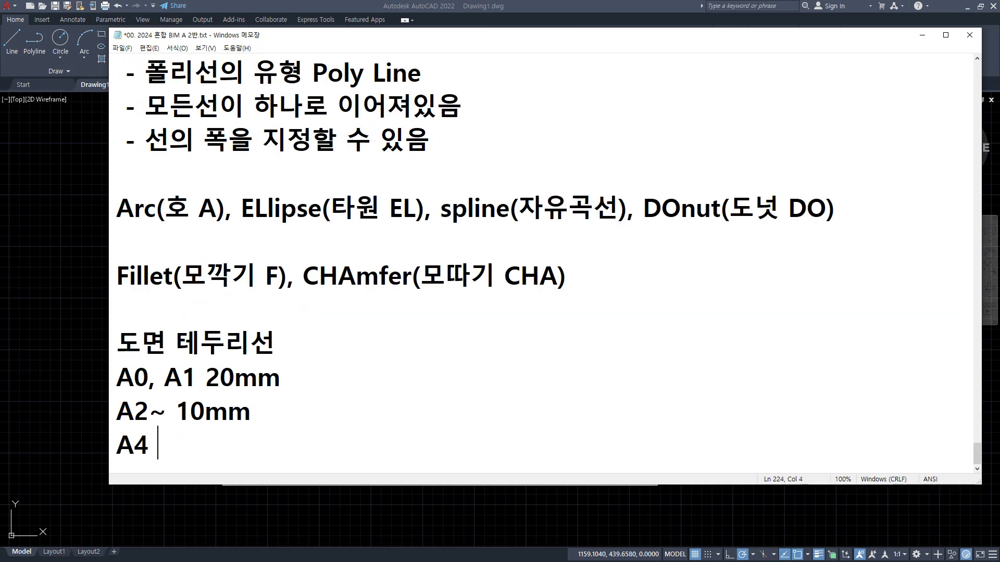
text(5mm, 100)
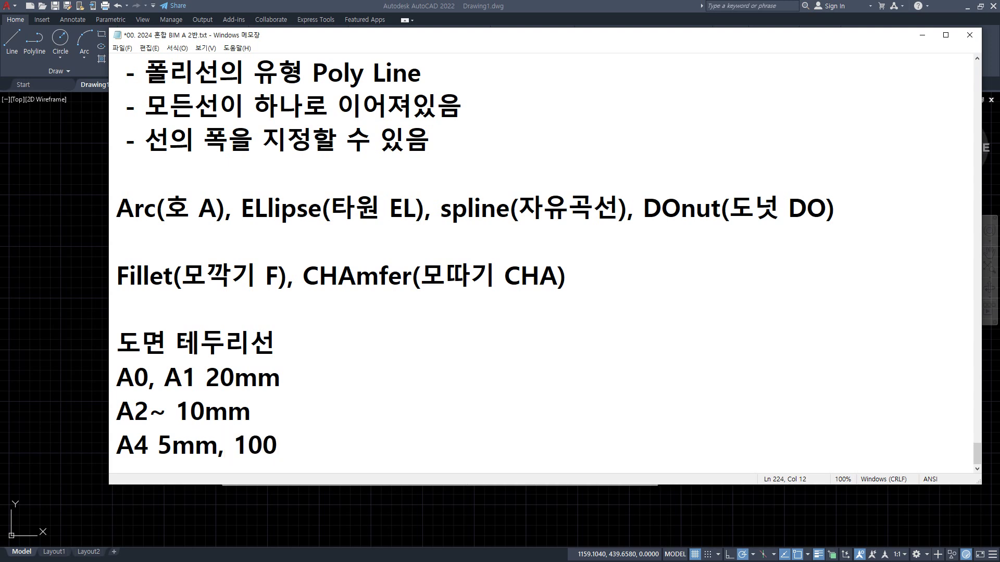
key(BackSpace)
text(mm)
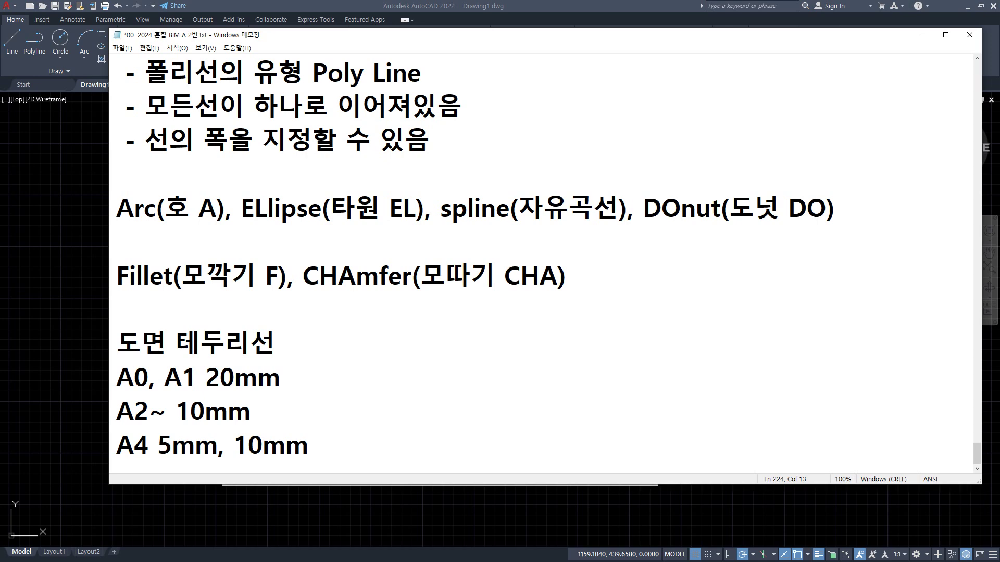
- Add the line "도면을 제본 할 겨우" below the A4 line in the border notes
key(Return)
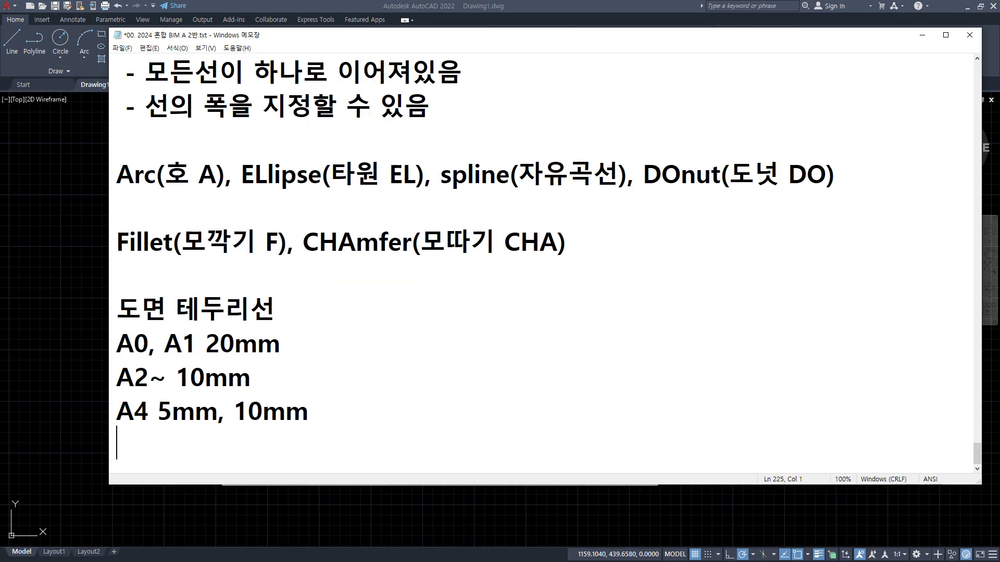
text(eha)
key(BackSpace)
key(BackSpace)
key(BackSpace)
key(Hangul)
text(돔)
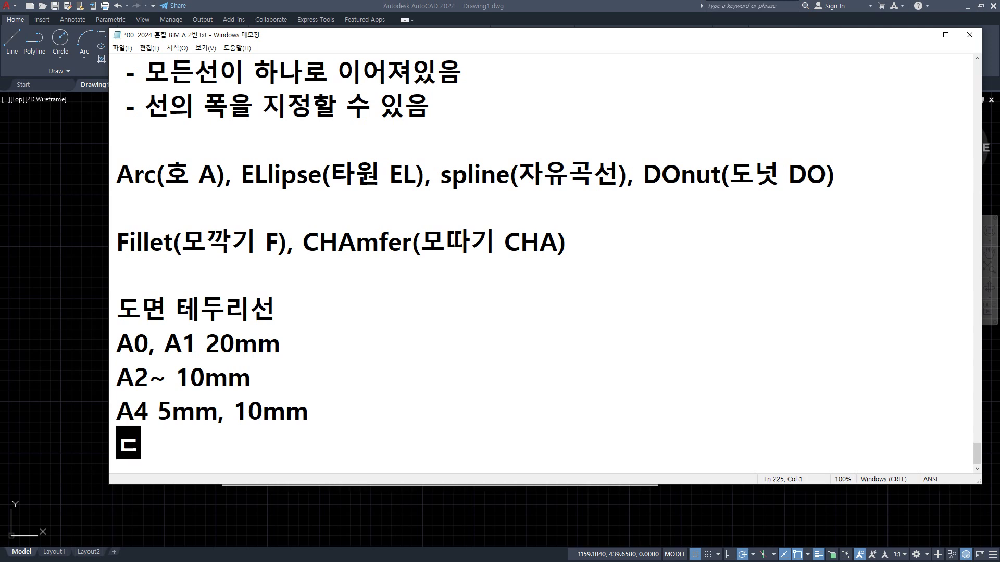
text(면을 제본 )
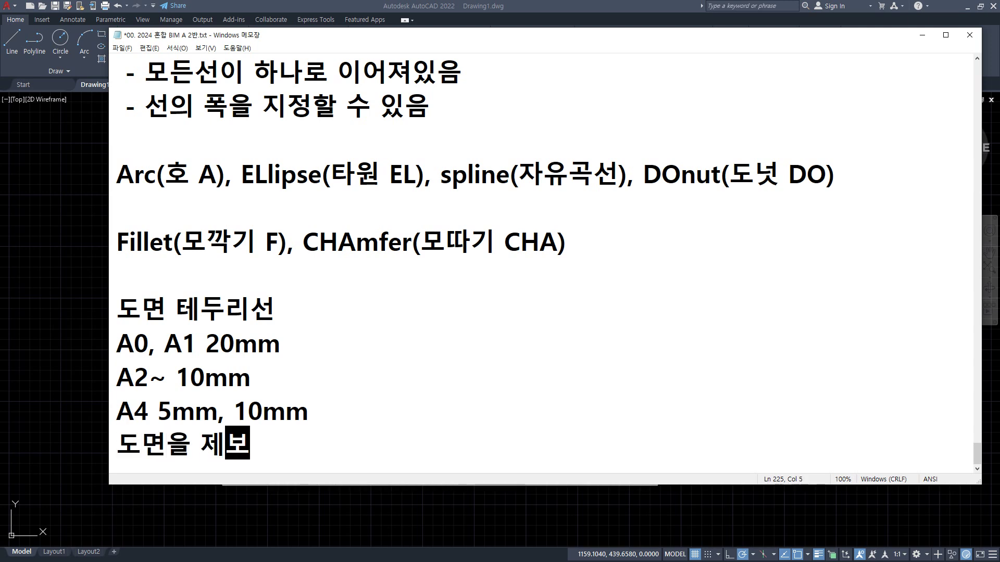
text(할 경)
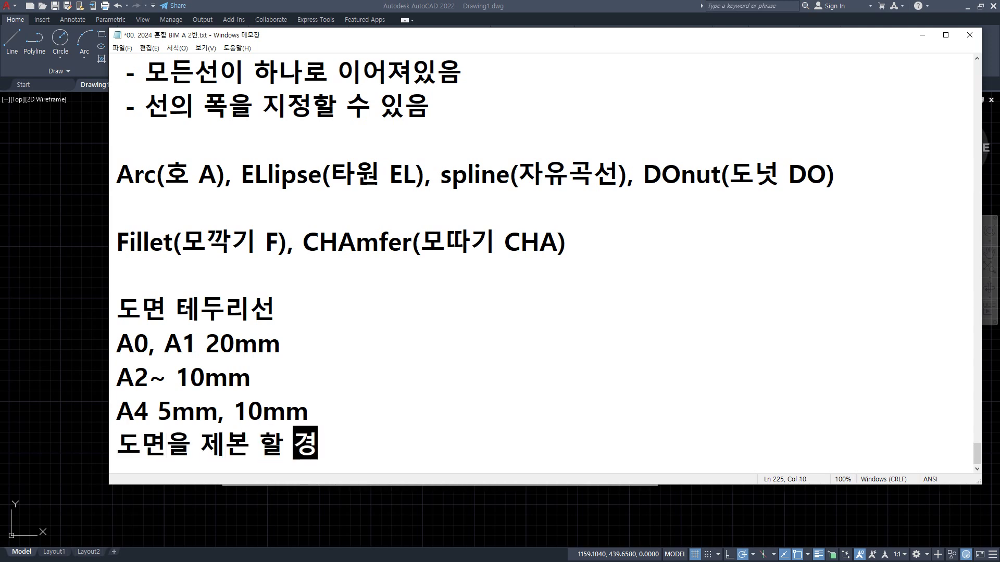
text(우)
- Add the line "왼쪽만 25mm" below the line about binding the drawings
key(Return)
text(원쪽 만)
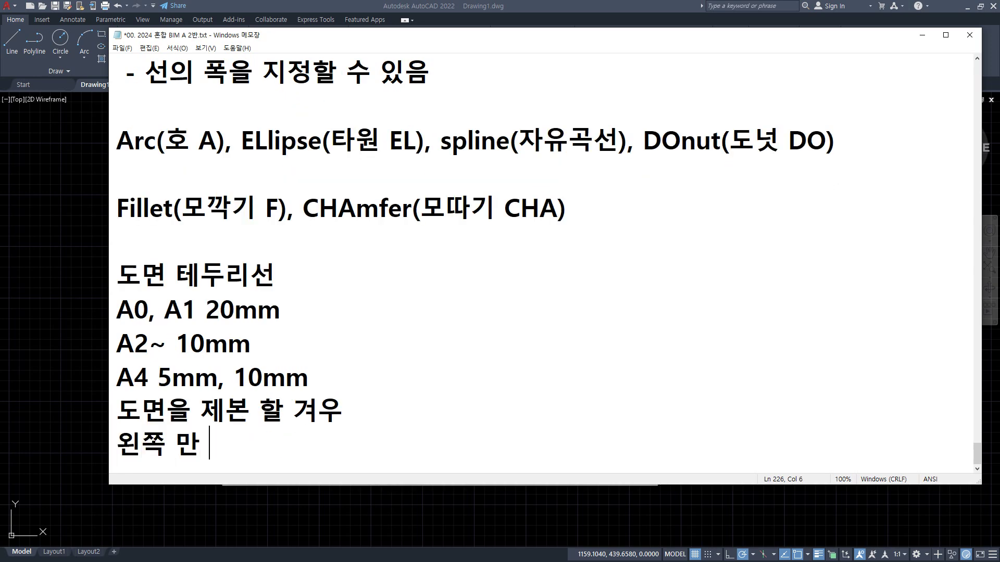
key(BackSpace)
key(BackSpace)
key(BackSpace)
text(만 2)
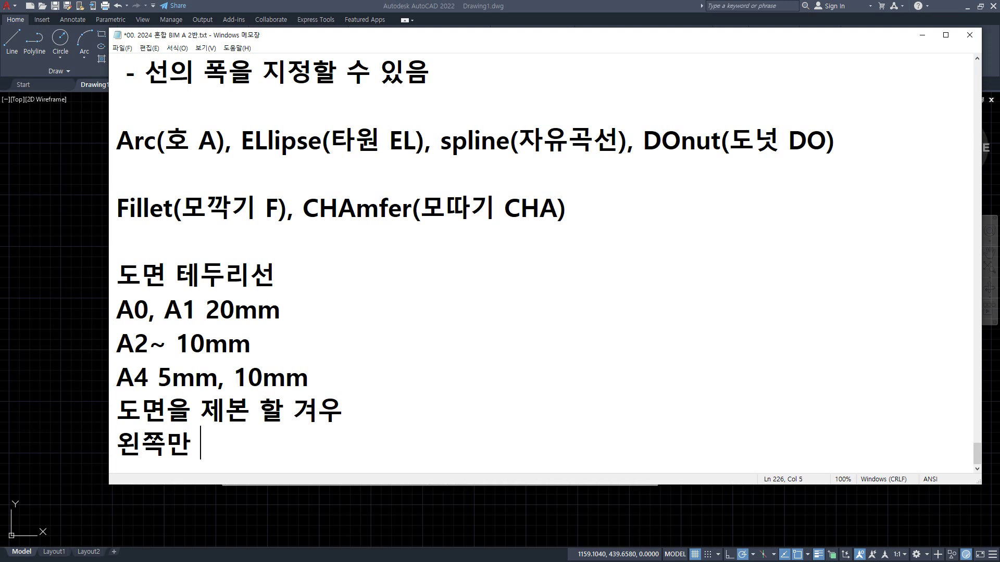
text(5mm)
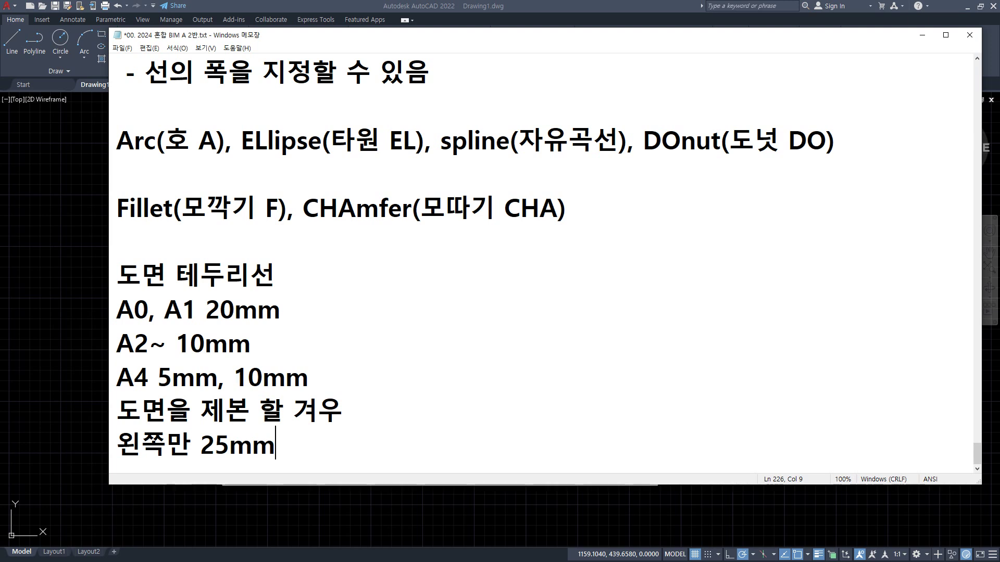
- Correct the misspelled last word of the line "도면을 제본 할" to "경우"
key(Up)
key(Right)
key(Delete)
text(겨ㅇ)
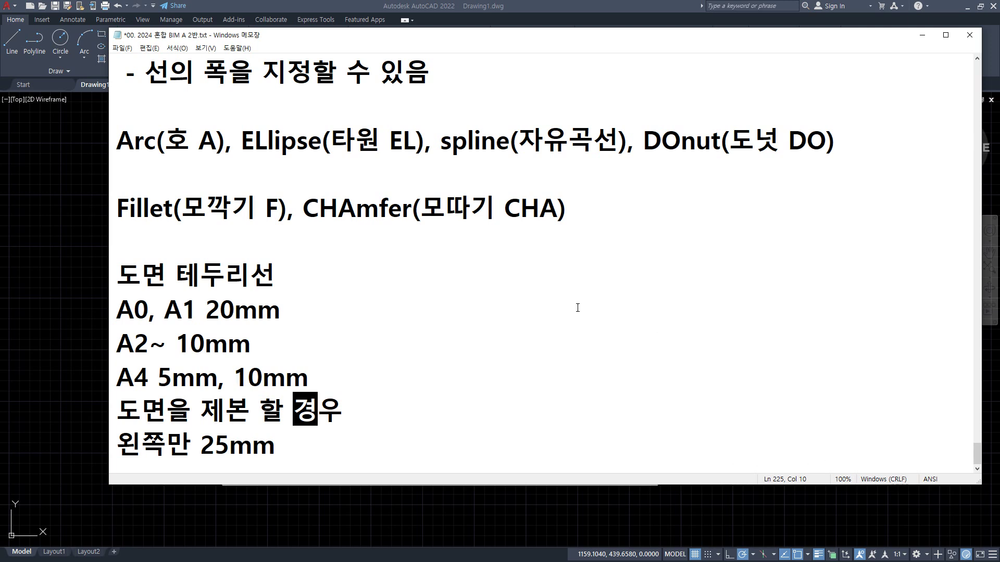
- Append "- 아주굵은선 1mm" to the heading "도면 테두리선"
click(377, 278)
text(- )
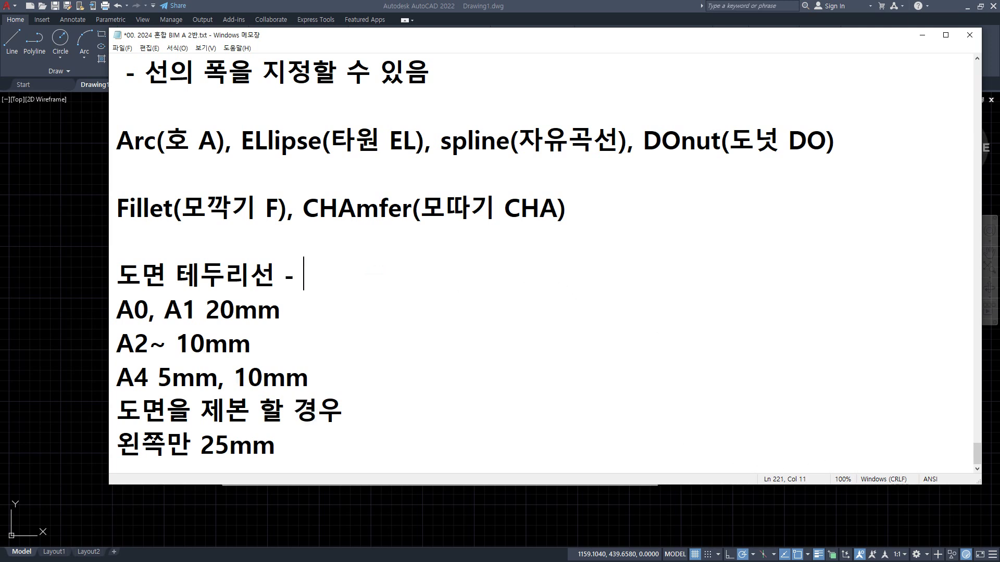
text(아주)
text(ㄱ)
key(BackSpace)
text(굵)
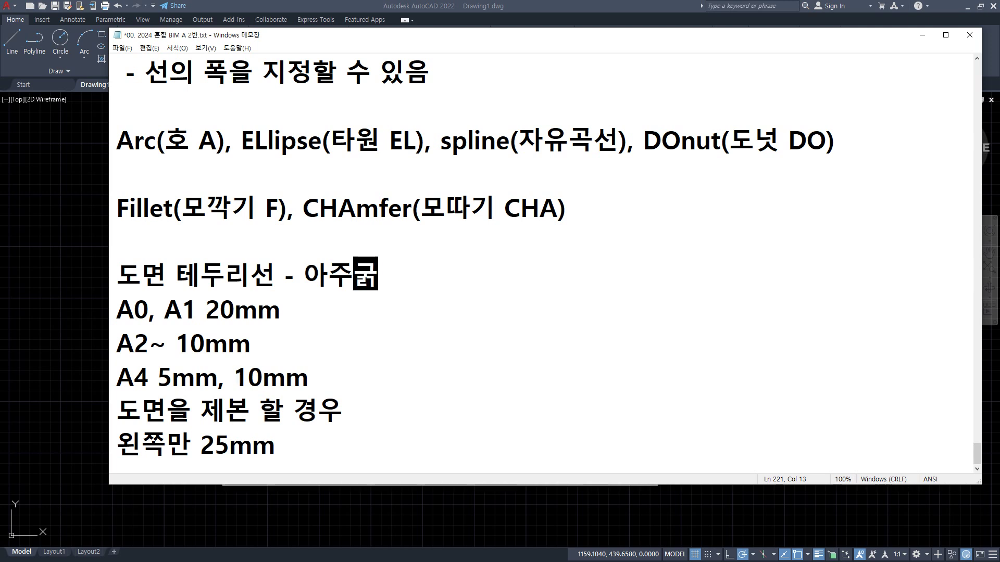
text(으ㄴ선 1mm)
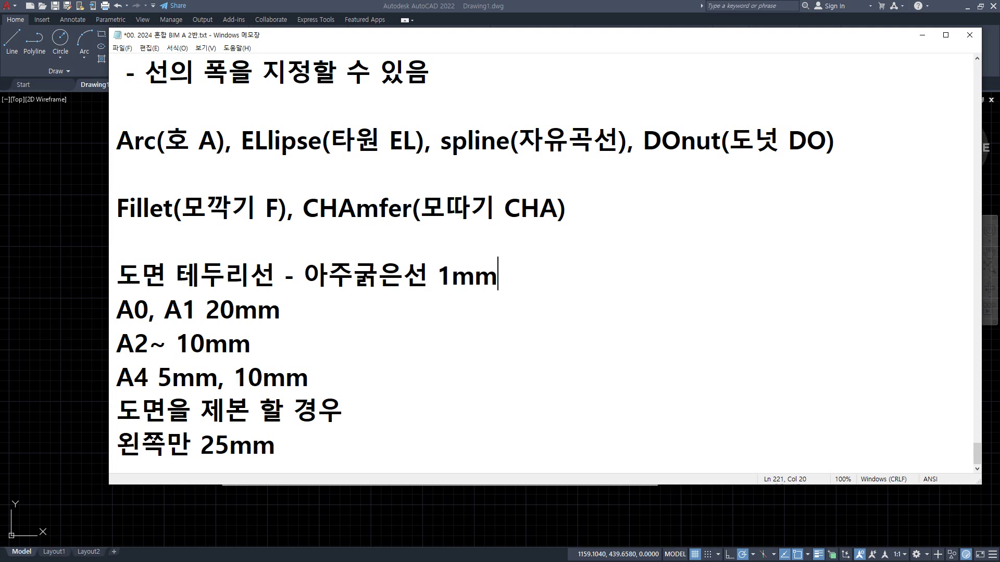
- Switch to AutoCAD, display the object properties, and set the inner border rectangle's global width to 1
click(42, 206)
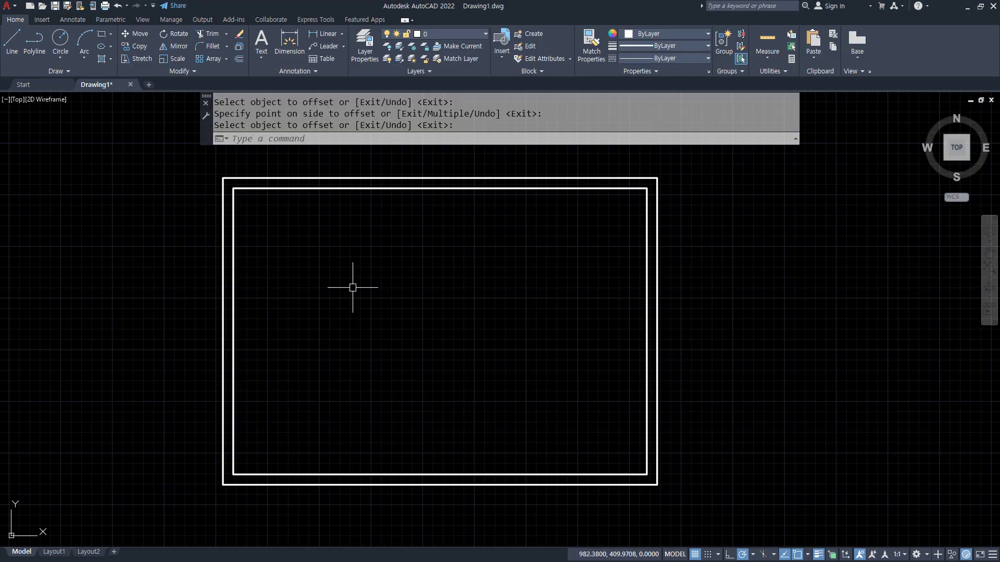
key(Escape)
key(ctrl+1)
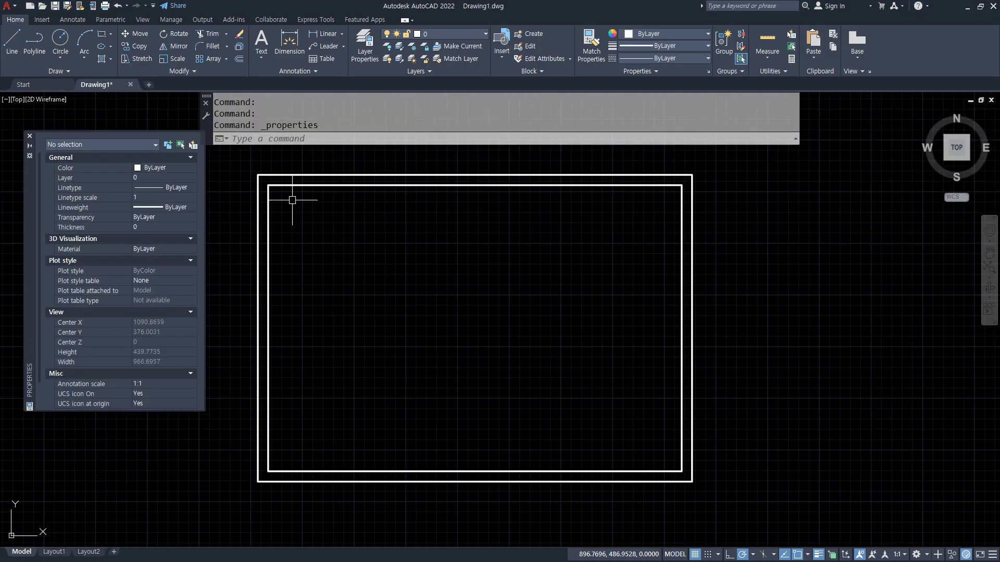
scroll(268, 179, up, 8)
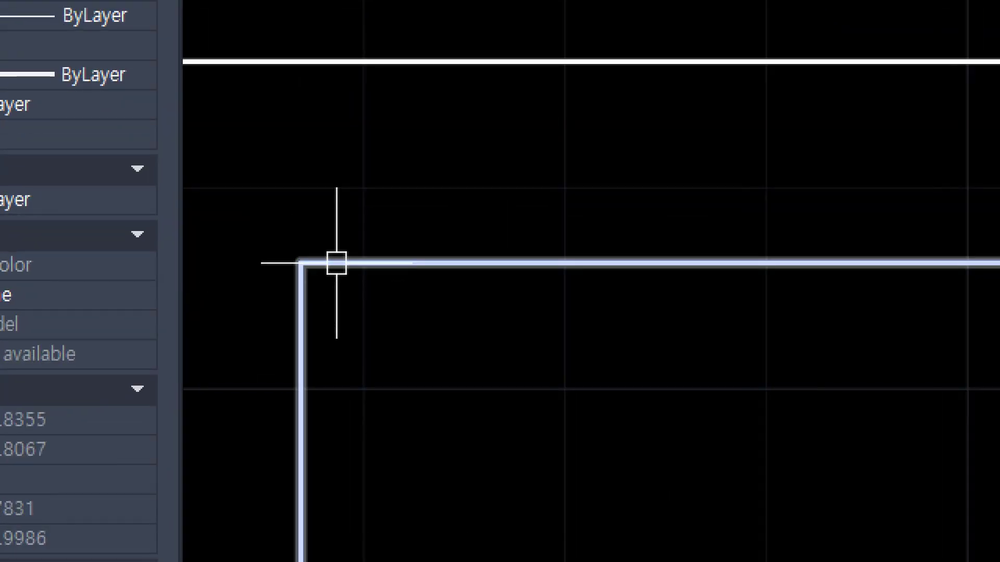
click(336, 263)
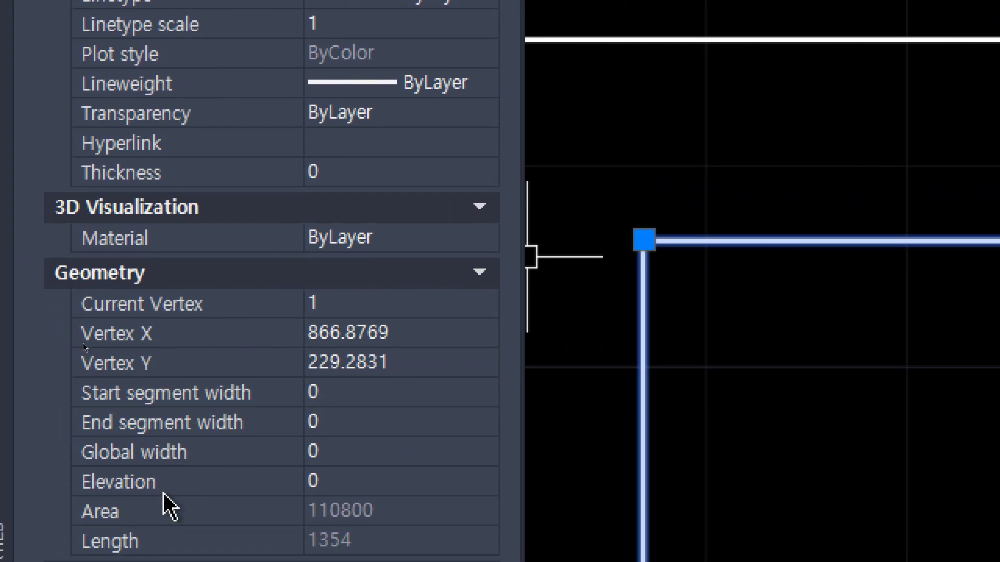
click(351, 453)
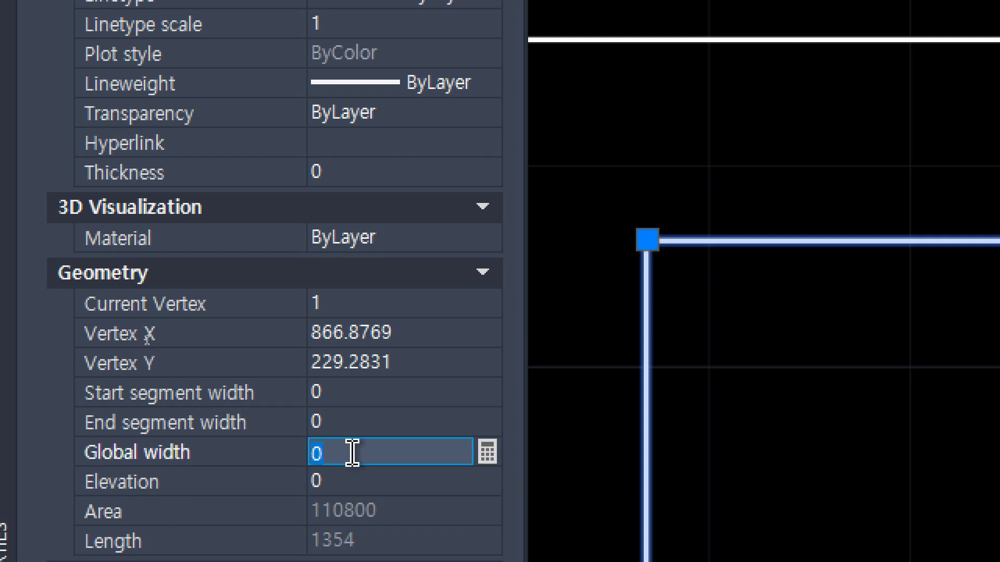
text(1)
key(Tab)
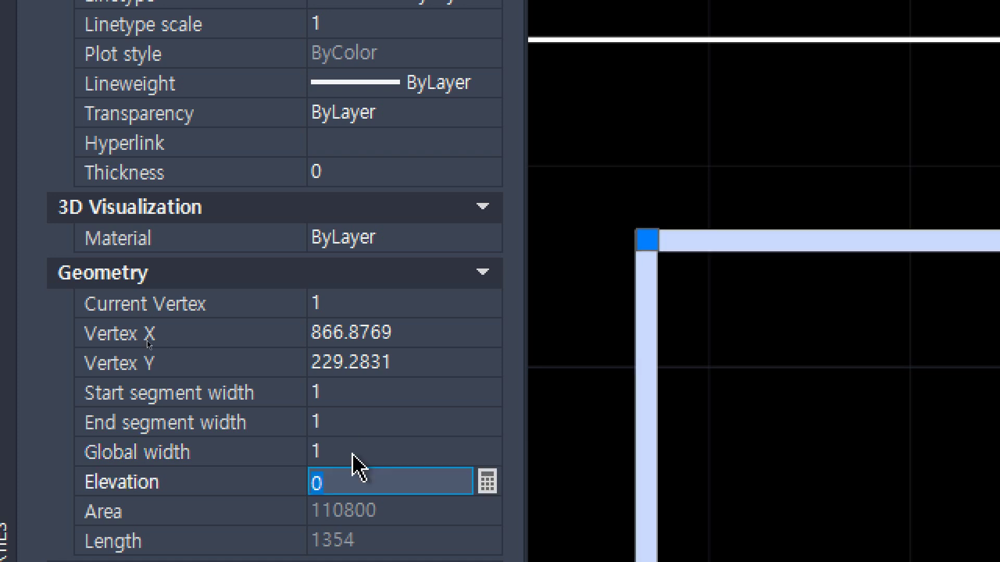
- Try global widths of 5 and 0 on the inner border rectangle
click(352, 452)
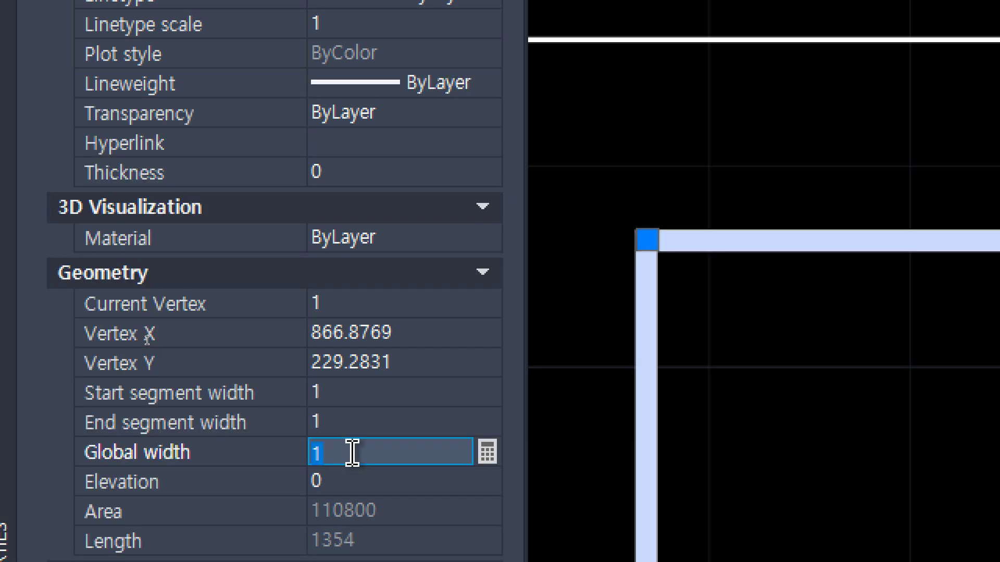
text(5)
key(Tab)
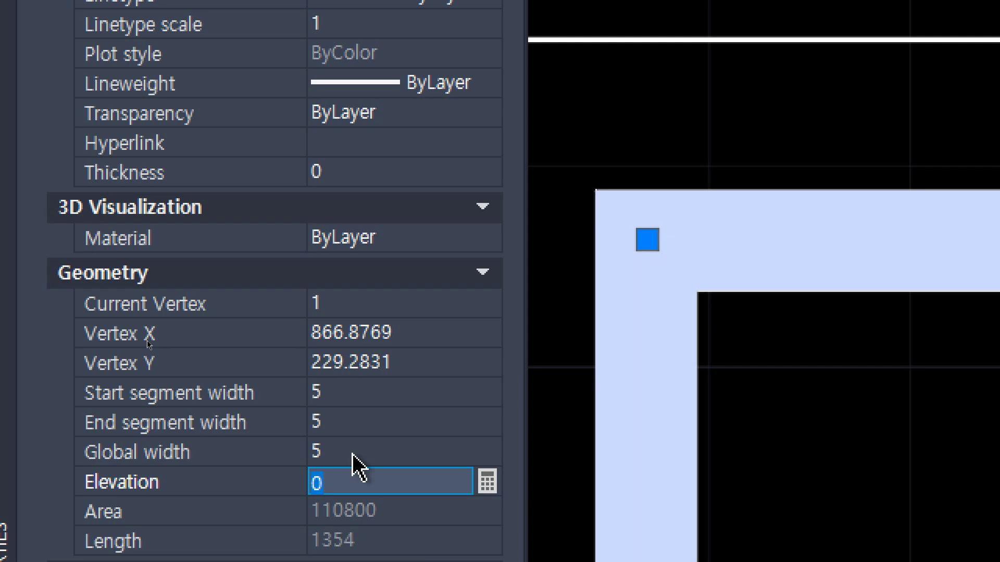
click(352, 453)
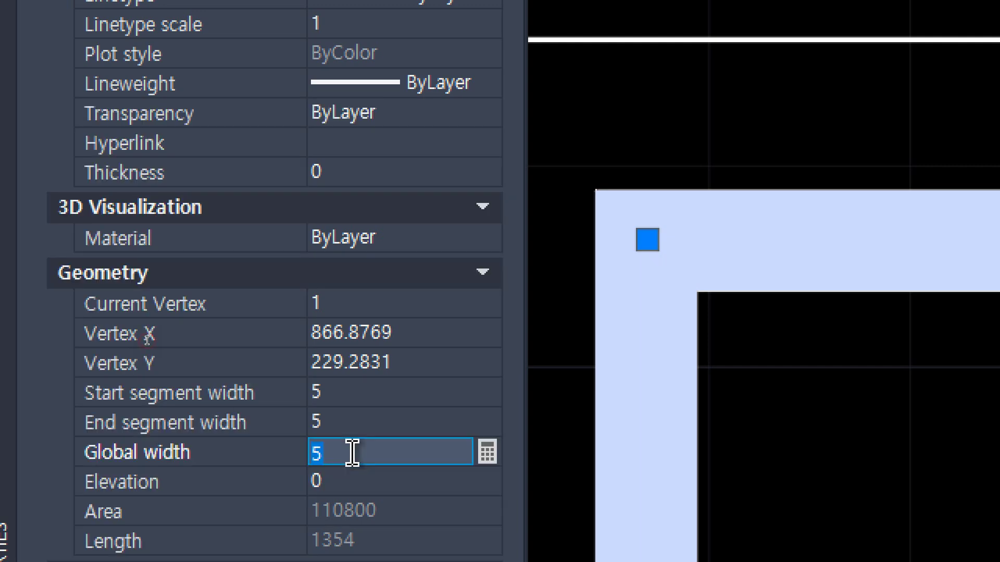
key(BackSpace)
text(0)
key(Tab)
- Set the inner border rectangle's global width to 1 and clear the selection
click(352, 453)
text(1)
key(Tab)
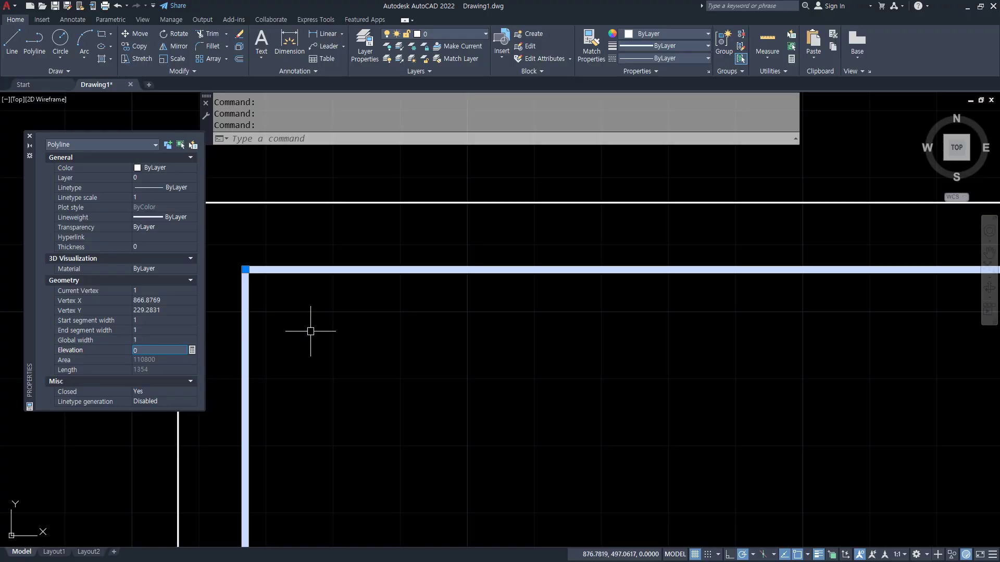
key(Escape)
key(Escape)
middle_drag(353, 298, 484, 339)
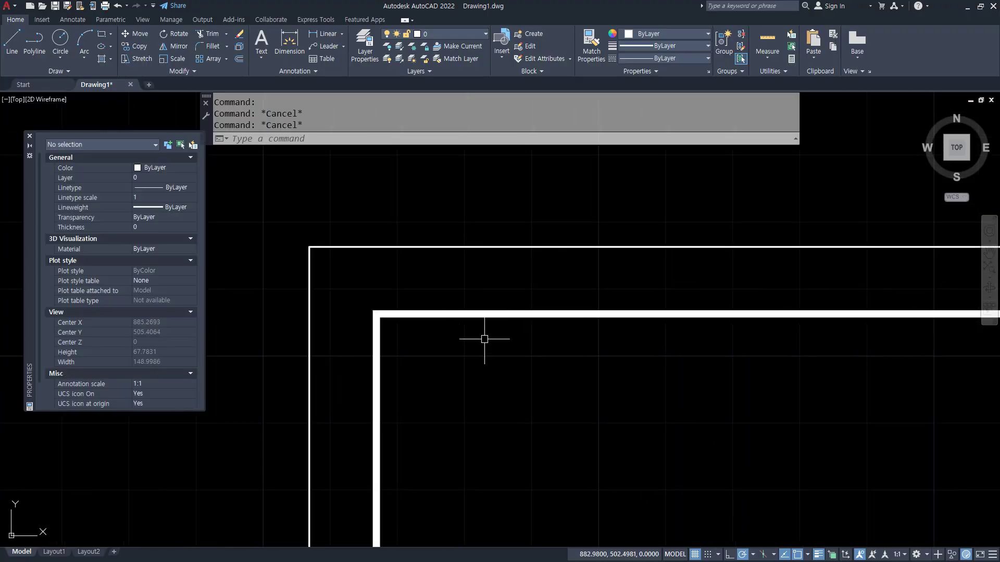
scroll(366, 296, up, 2)
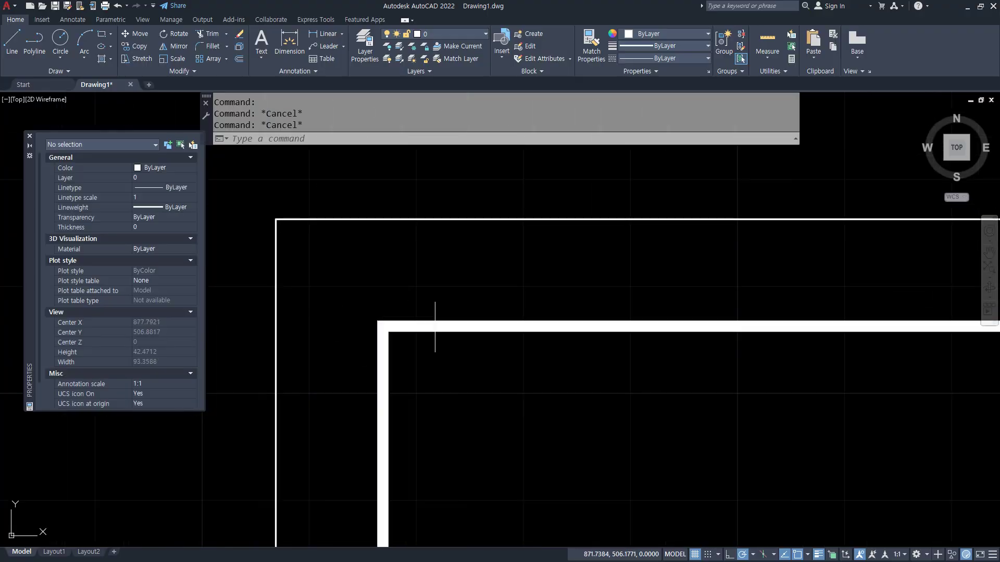
middle_click(435, 327)
middle_click(434, 327)
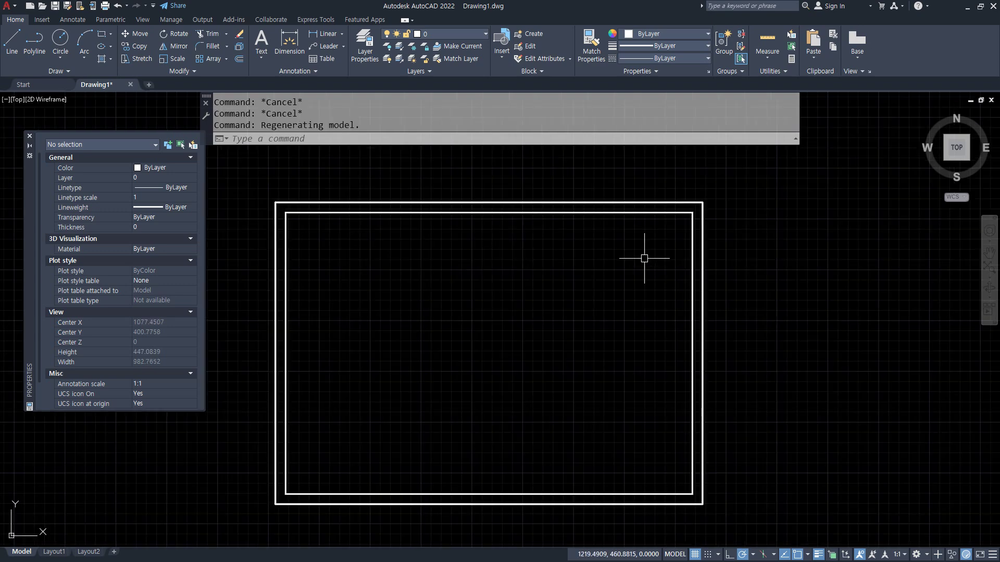
- Erase both the outer sheet rectangle and the inner border rectangle
click(661, 245)
click(502, 326)
click(802, 273)
click(502, 361)
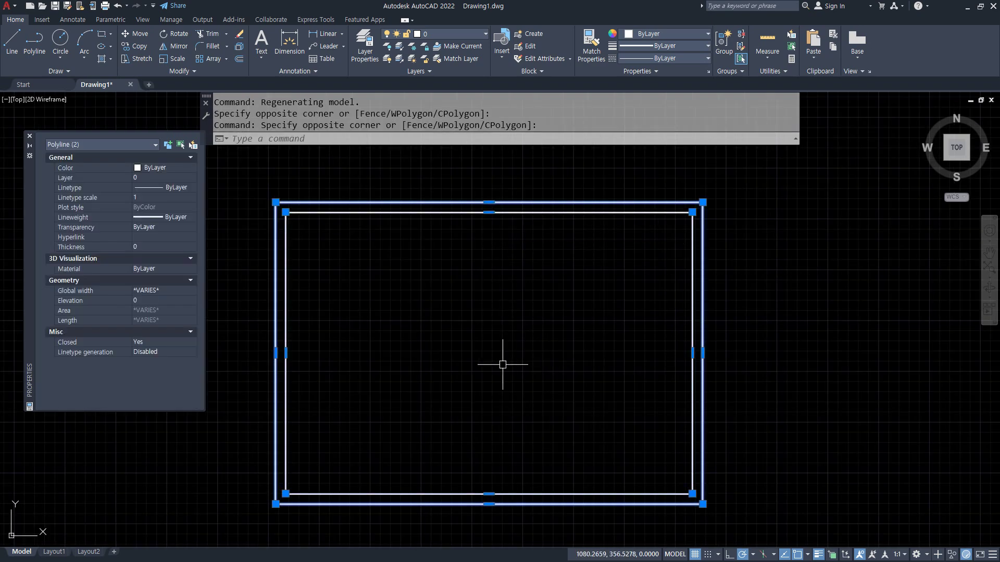
text(e)
key(Return)
text(z)
key(Return)
key(Escape)
- Draw a rectangle with a thickness of 10 in the empty drawing area and inspect it in 3D
text(rec)
key(Return)
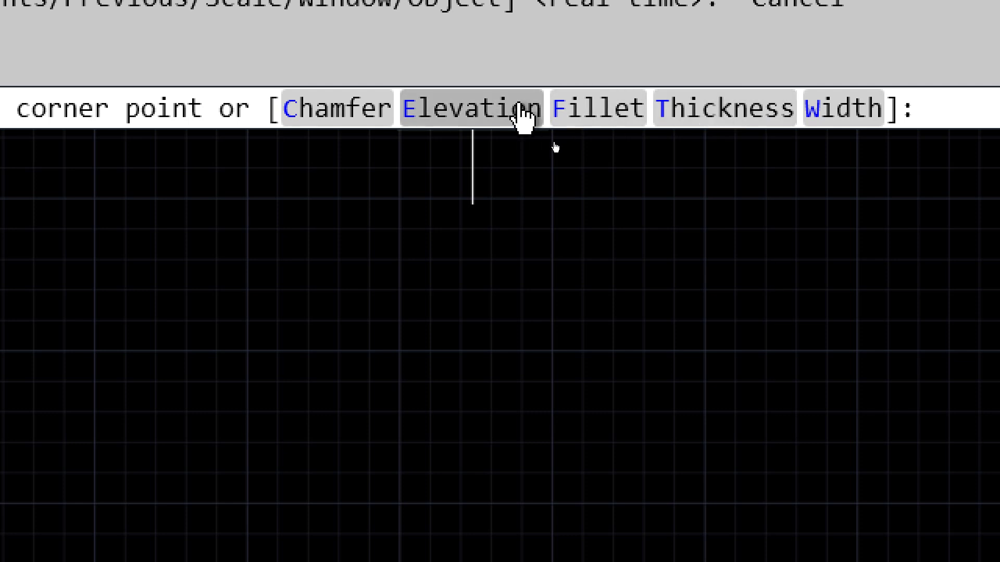
click(717, 117)
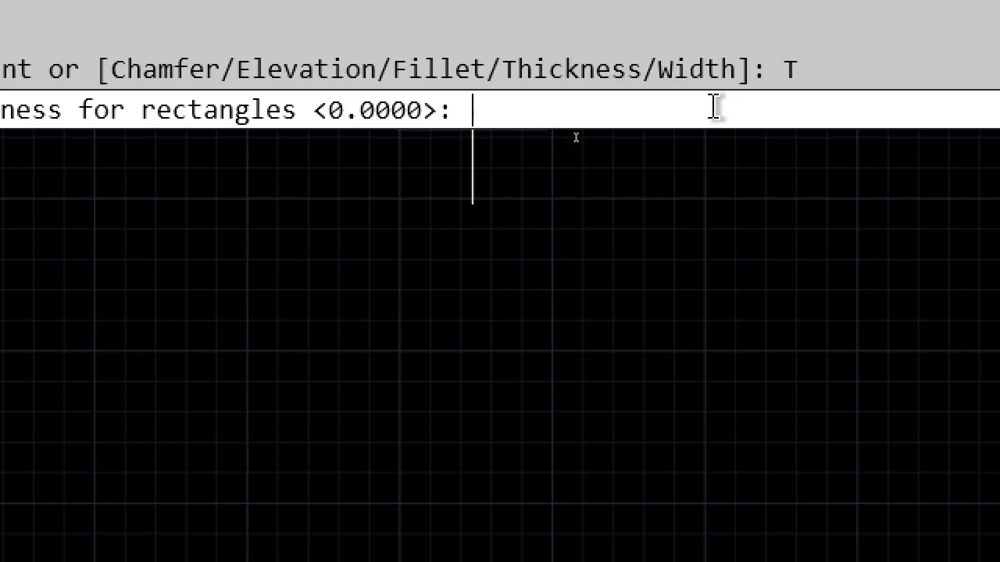
text(10)
key(Return)
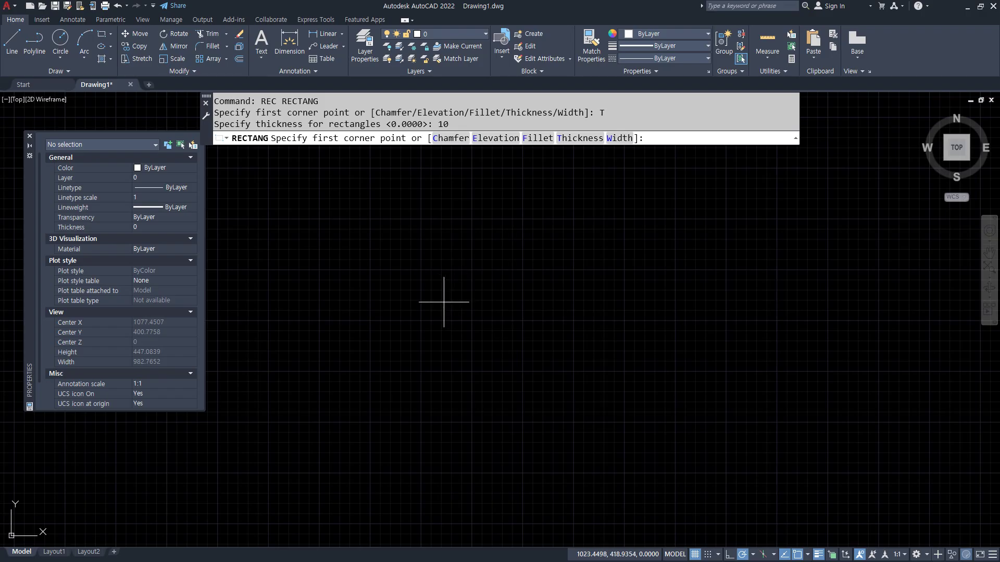
click(358, 367)
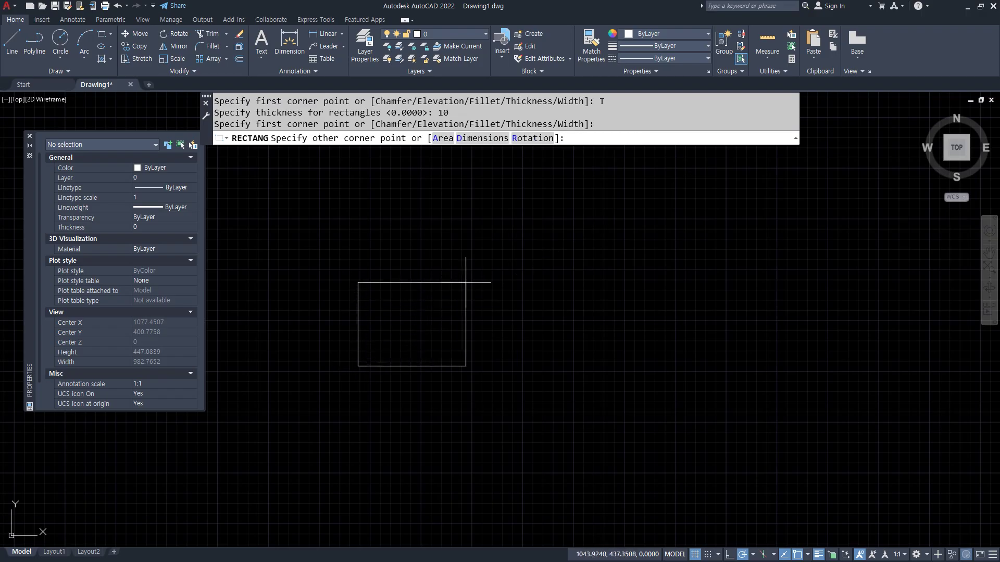
click(484, 271)
shift+middle_drag(387, 368, 406, 229)
scroll(412, 386, up, 5)
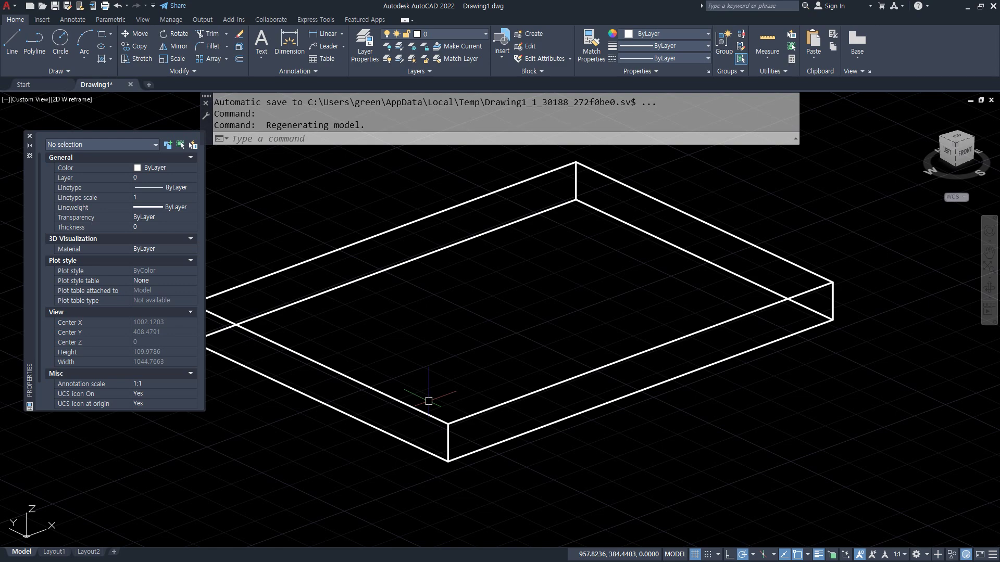
scroll(429, 401, down, 2)
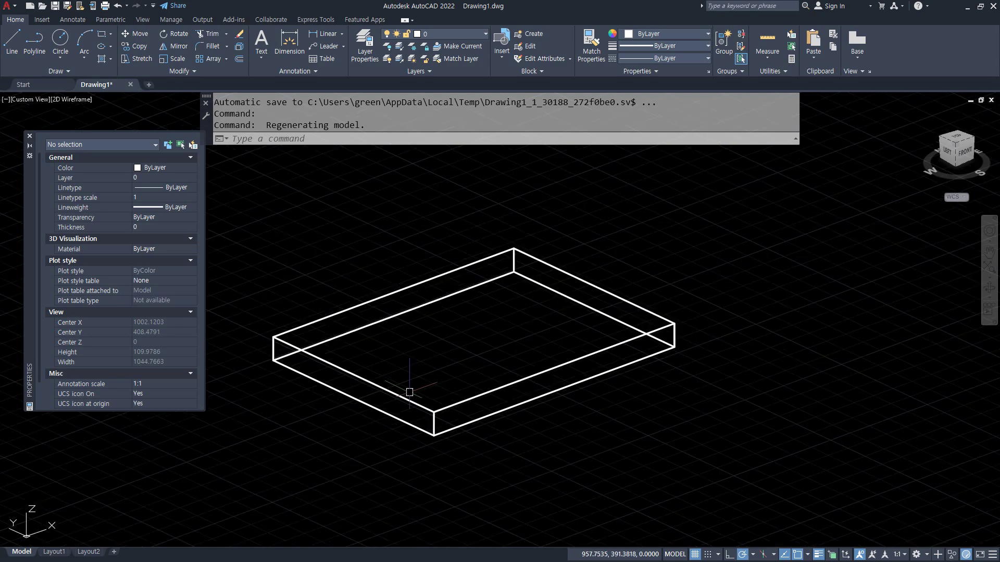
click(957, 138)
- Restart the Rectangle command, reset its thickness to 0, and set its line width to 10
text(rec)
key(Return)
click(583, 139)
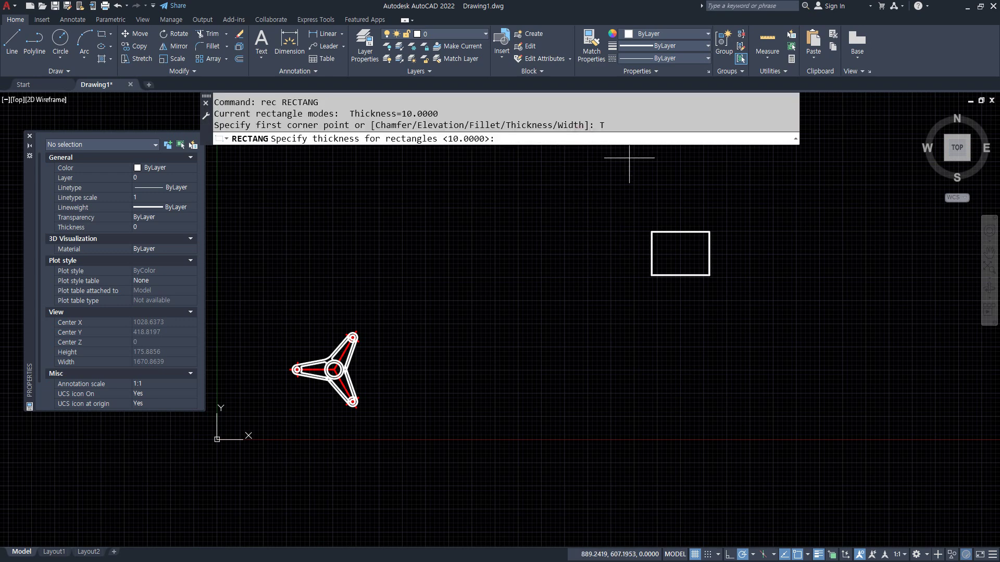
text(0)
key(Return)
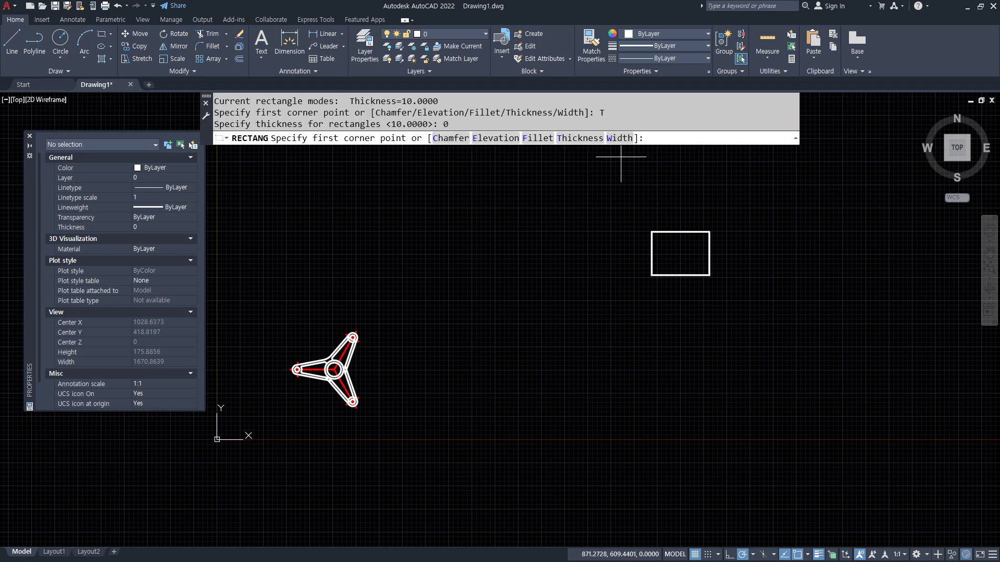
click(620, 138)
text(10)
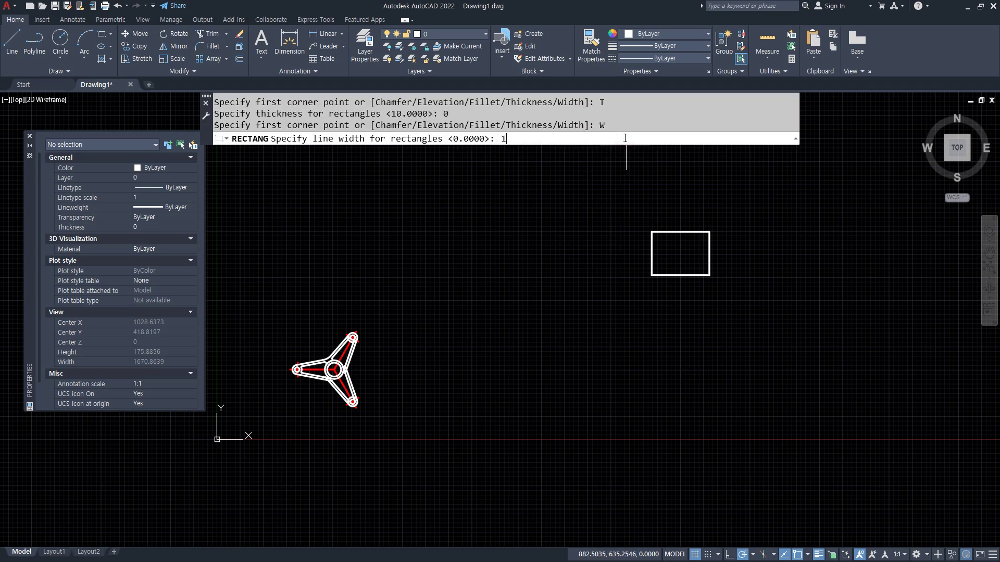
- Set the rectangle line width to 10 and draw a thick-bordered rectangle to the left of the existing one
key(Return)
scroll(627, 198, up, 6)
click(392, 290)
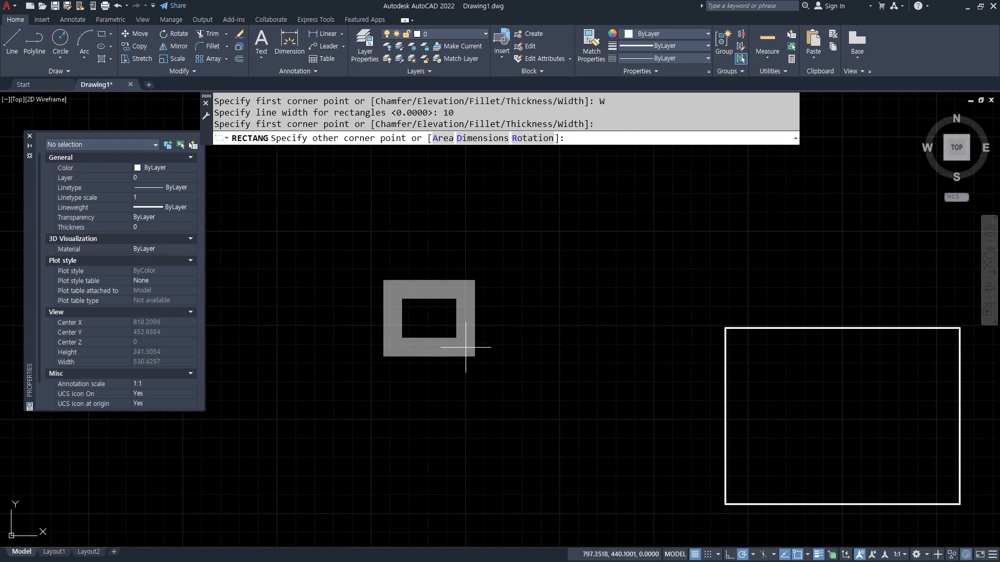
click(585, 437)
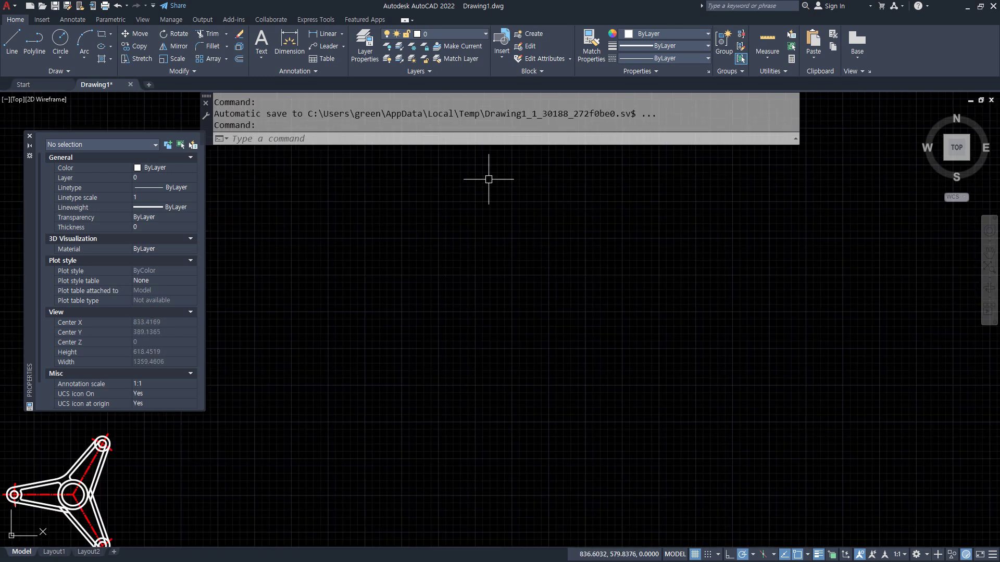
text(rec)
key(Return)
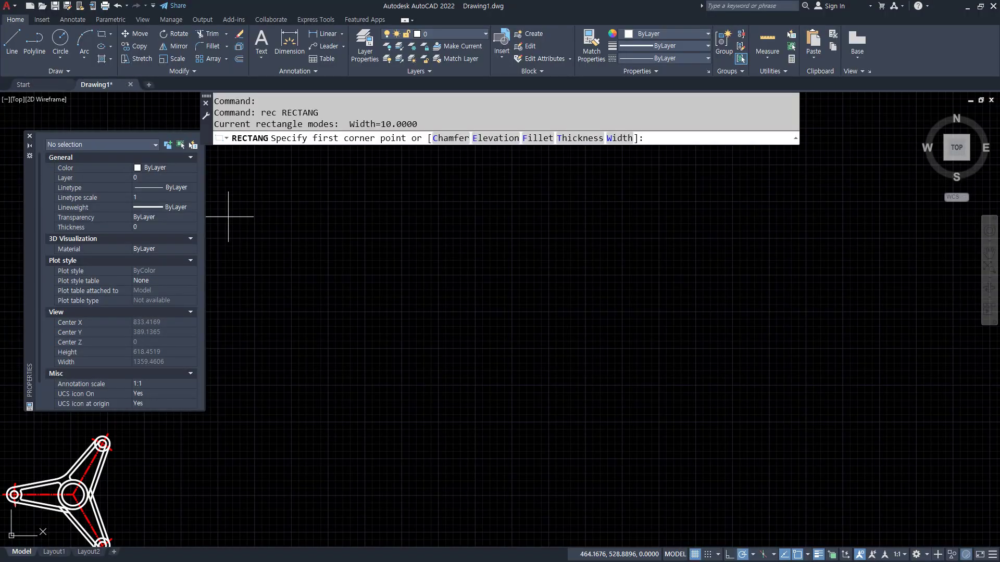
- Switch to the Notepad lecture notes and split the Fillet and CHAmfer entries onto separate lines, removing the comma between them
key(alt+Tab)
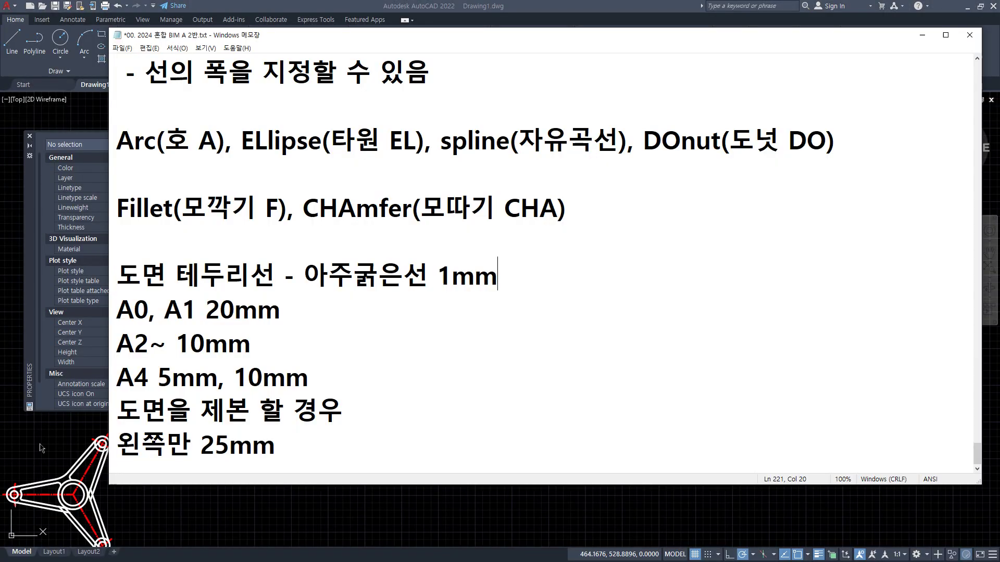
drag(107, 227, 619, 226)
click(303, 209)
key(BackSpace)
key(BackSpace)
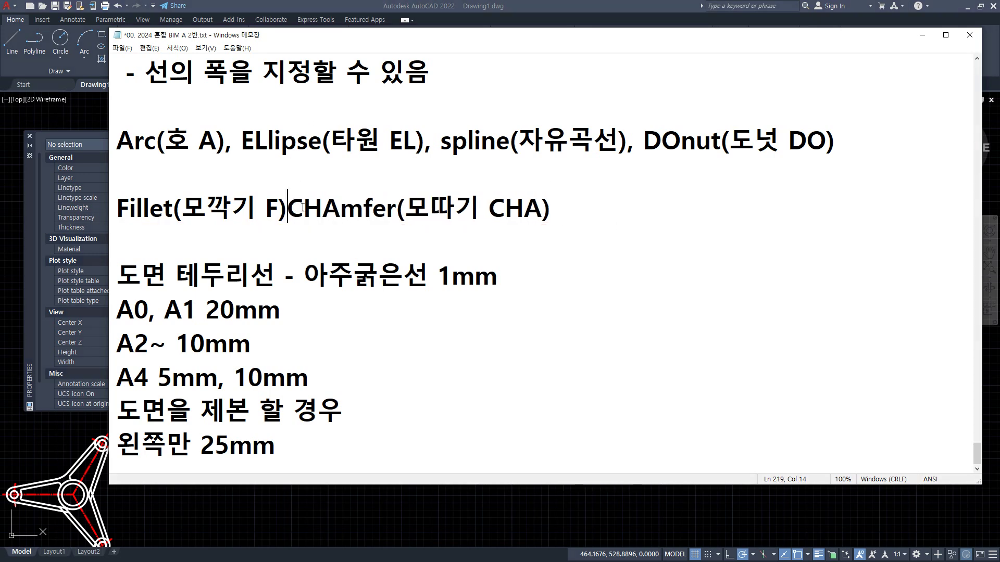
key(Return)
key(Left)
- Add the description "- 모서리를 동글동글하게 깍기" after the Fillet entry
text(- )
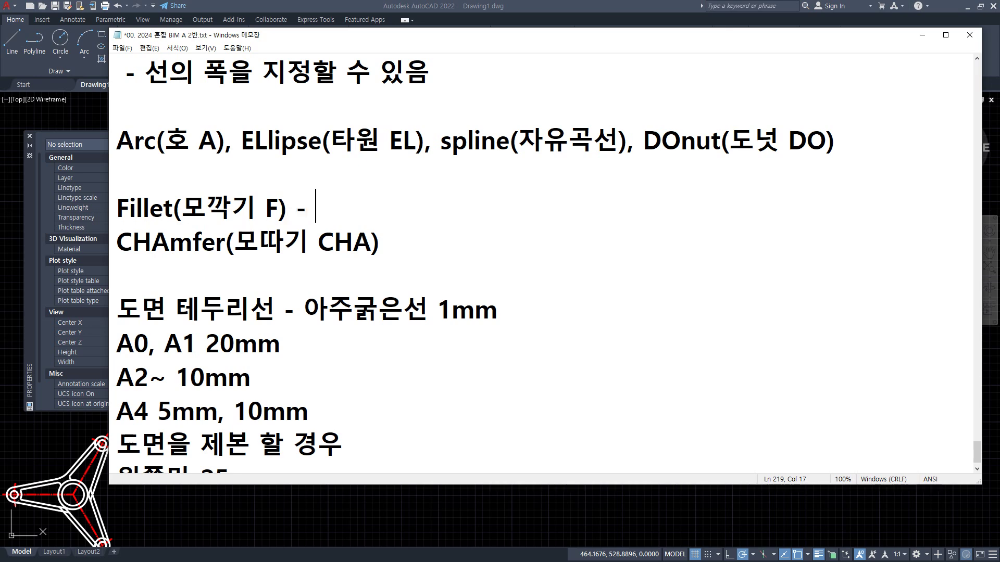
text(모서릴를 )
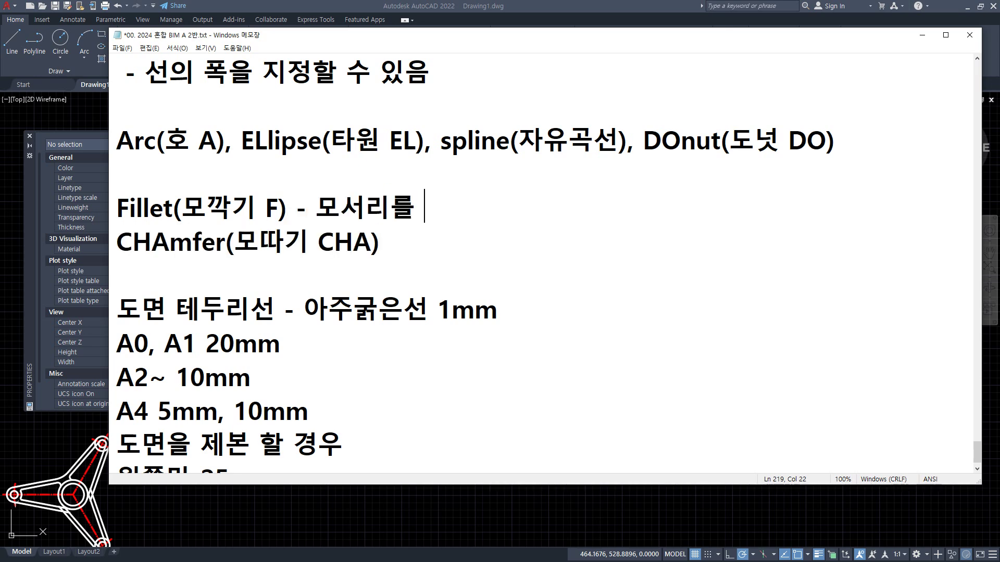
text(둥글동글하)
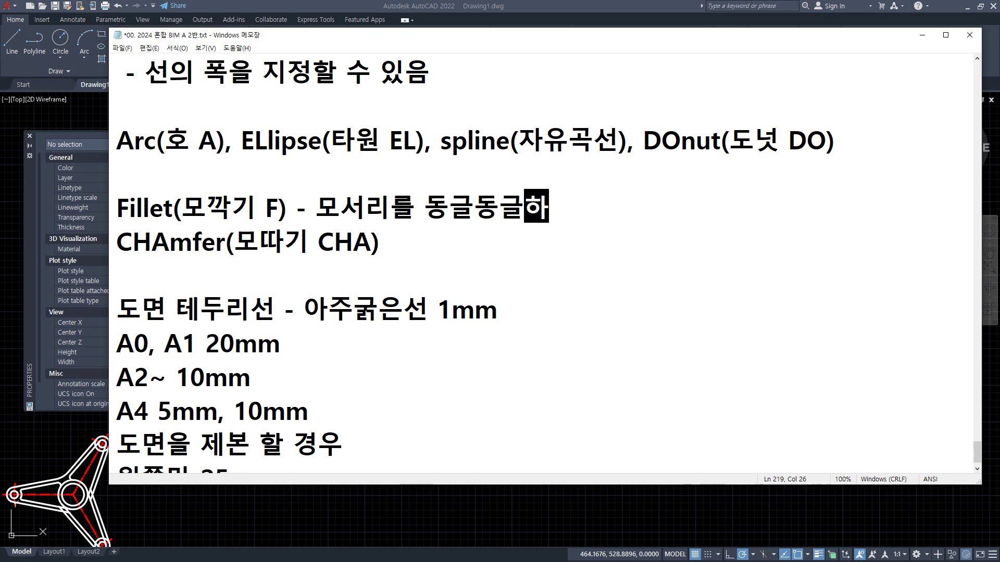
text(게 깍기)
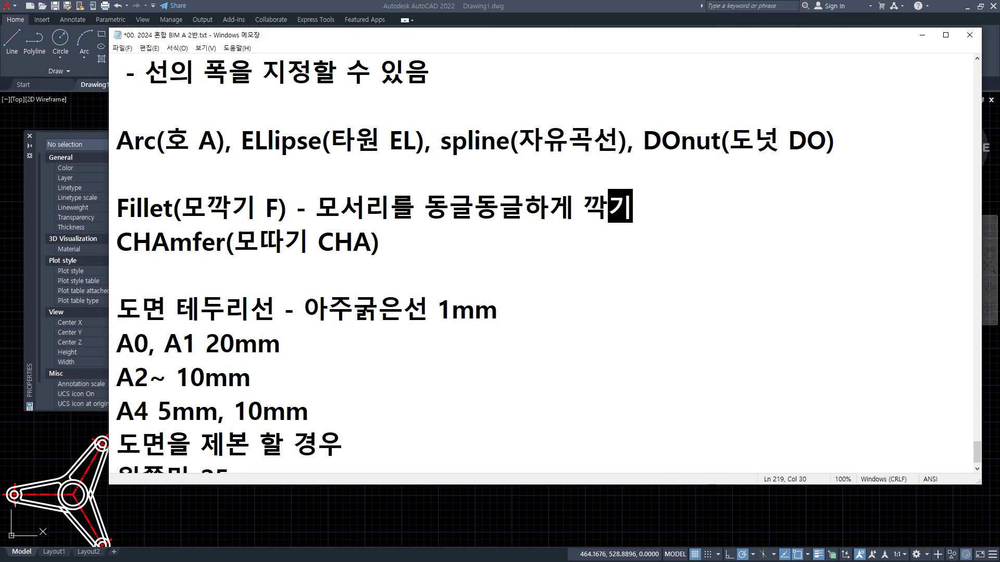
- Add the description "- 모서리를 사선으로 각지게 따내기" after the CHAmfer entry
key(Down)
text(- )
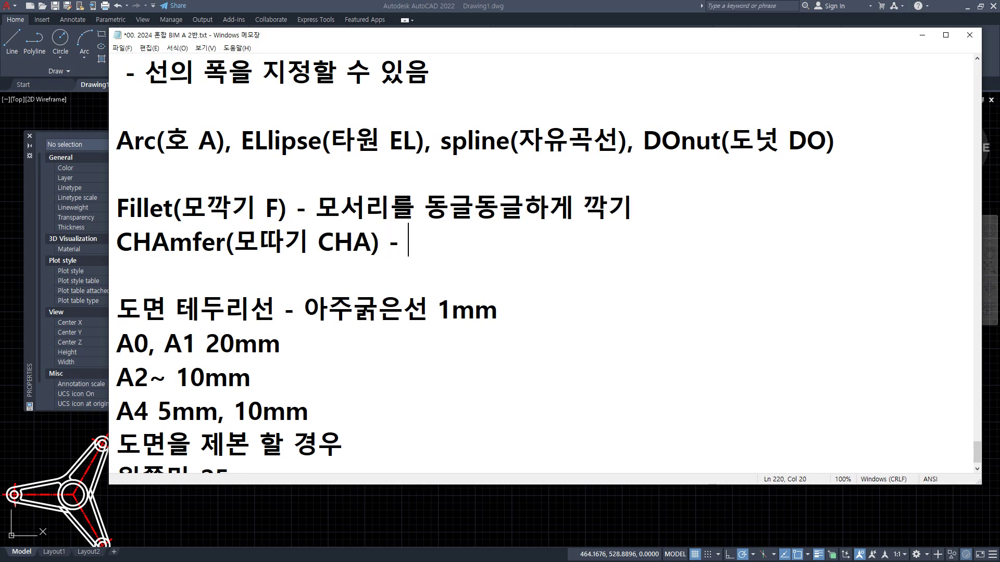
text(모서리를 사선으로 )
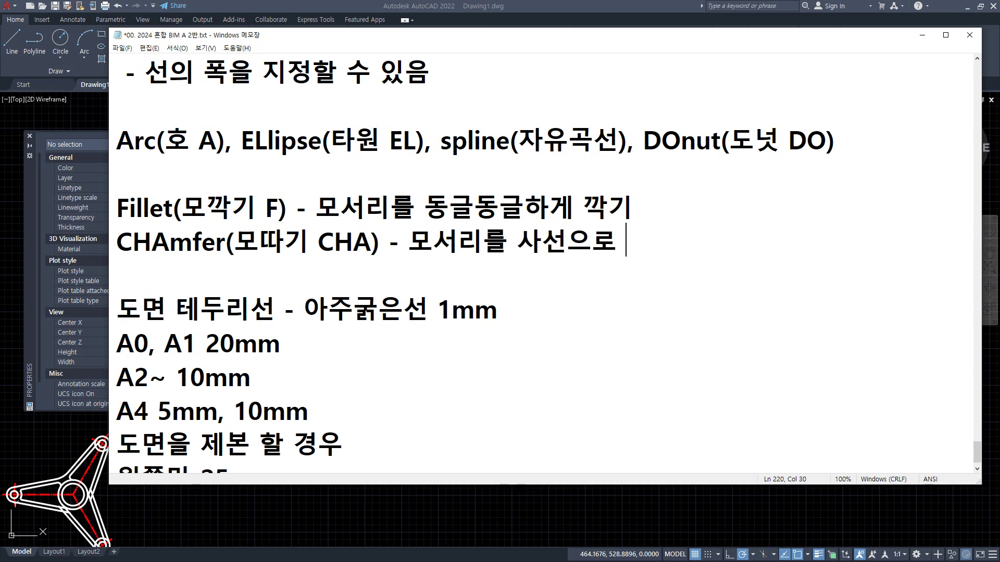
text(각지게 따내기)
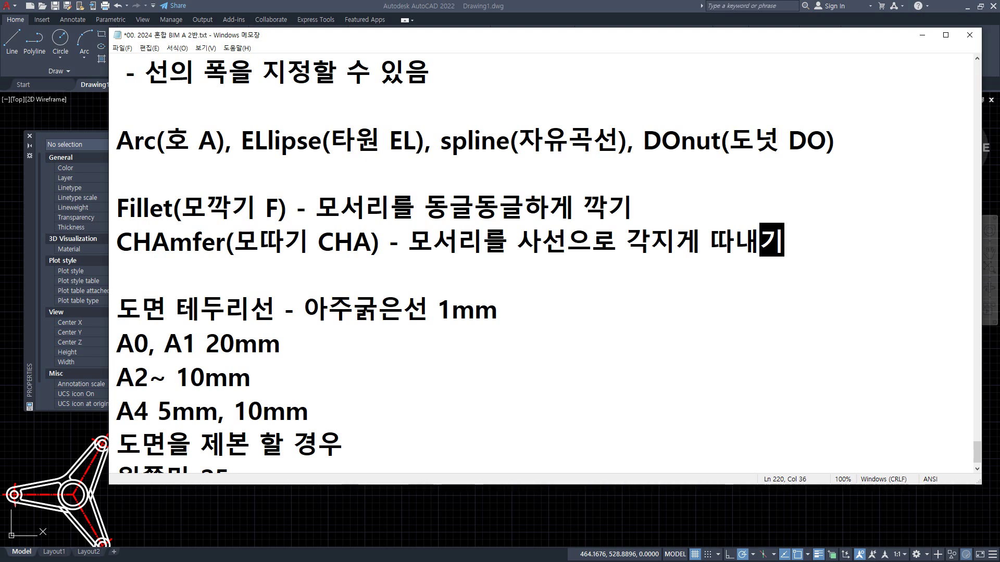
- Switch back to AutoCAD, create a new blank drawing and close the Properties palette
click(346, 518)
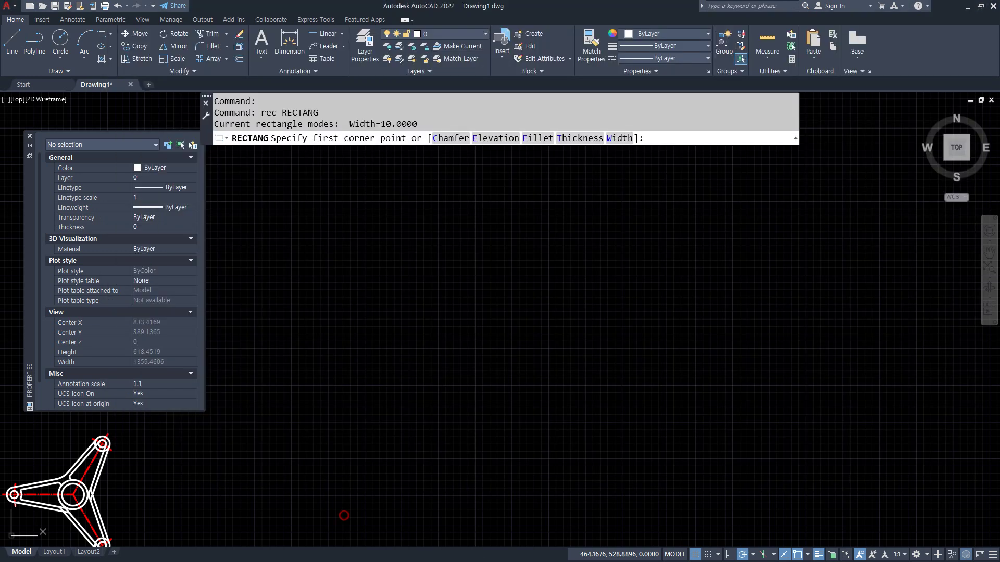
click(149, 85)
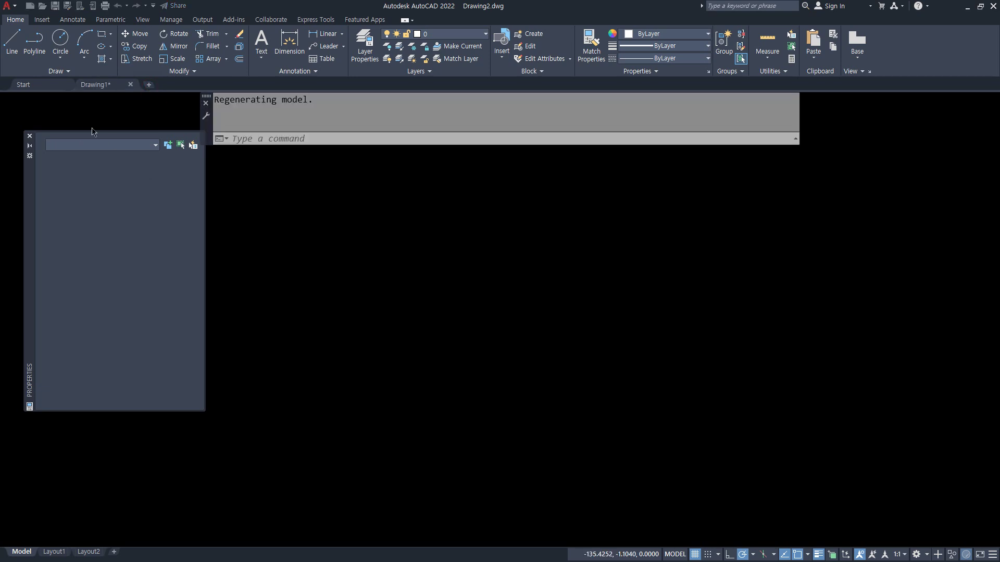
click(30, 136)
middle_click(487, 326)
middle_click(487, 326)
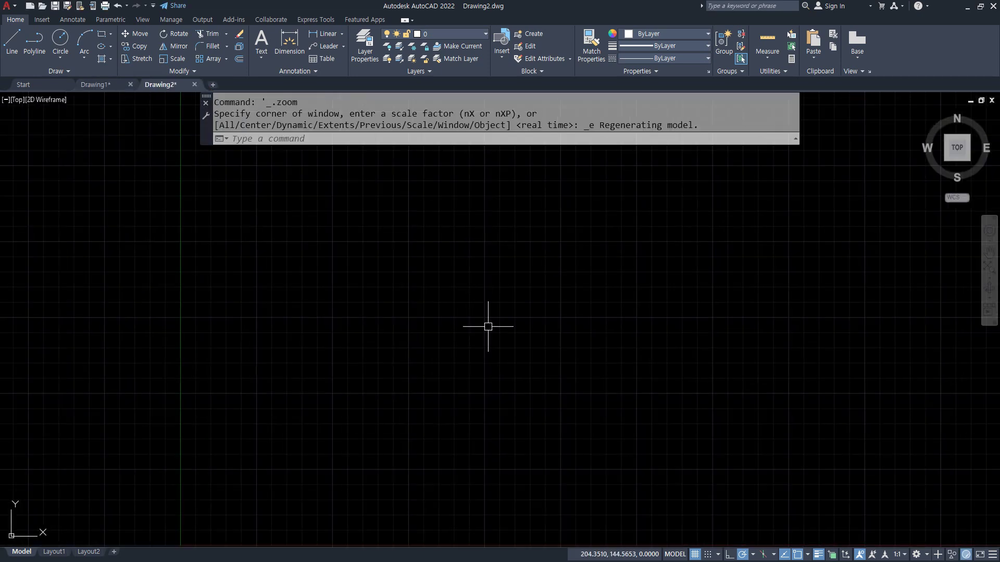
- Draw a horizontal line and a longer-below vertical line crossing it near the left side of the drawing
text(l)
key(Return)
click(226, 316)
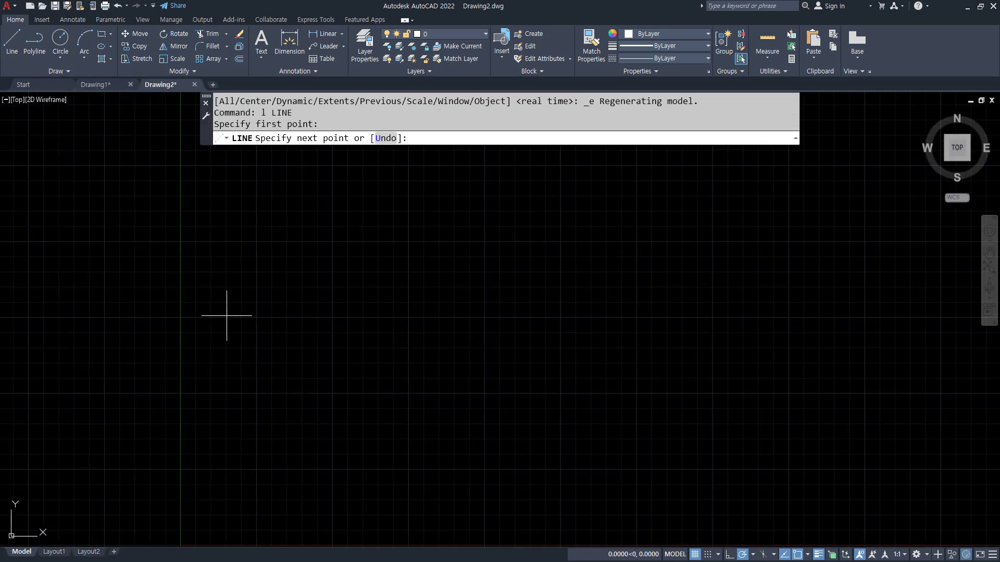
click(366, 316)
key(Return)
key(Return)
click(303, 315)
click(304, 405)
key(Return)
- Draw two connected lines to the right of the cross, one horizontal and one running down, forming a square corner
key(Return)
click(449, 315)
click(532, 315)
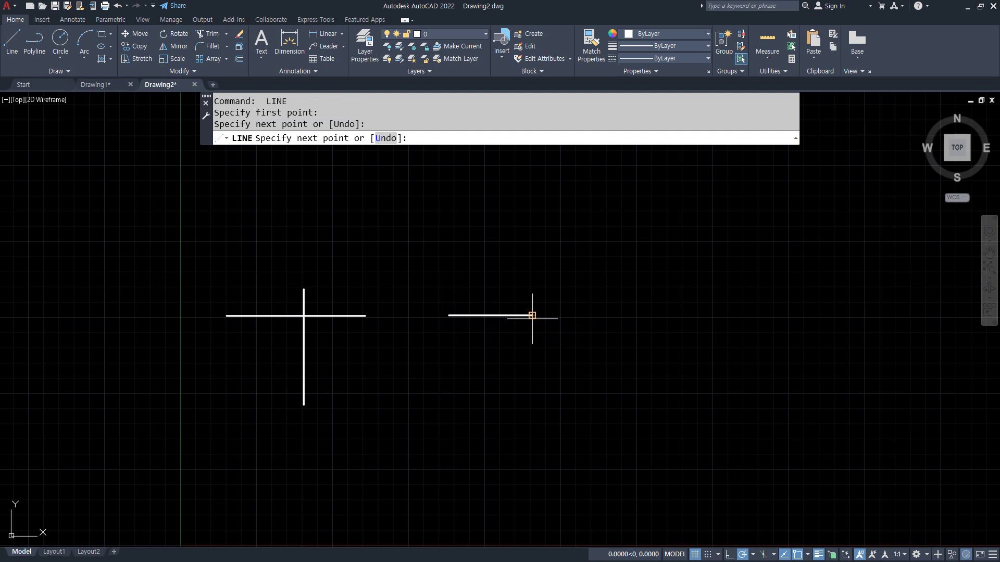
click(532, 388)
key(Return)
- Draw a short horizontal line right of the corner and a separate short vertical line farther right and lower, leaving a gap
key(Return)
click(696, 316)
click(731, 316)
key(Return)
key(Return)
click(866, 394)
click(867, 375)
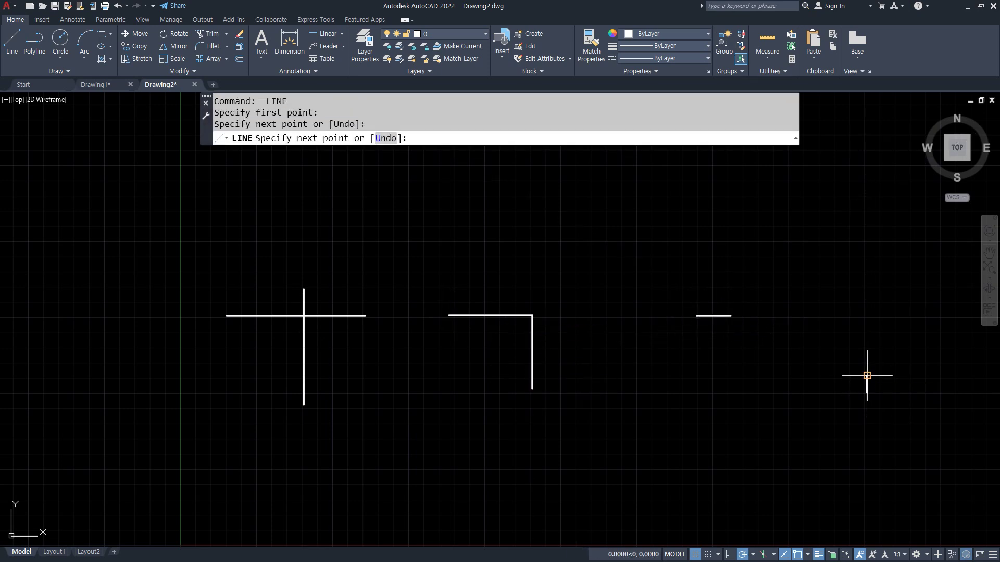
key(Return)
middle_drag(477, 394, 463, 398)
key(ctrl+shift+3)
mouse_move(325, 354)
mouse_down()
mouse_move(308, 324)
mouse_move(306, 340)
mouse_up()
mouse_move(501, 341)
mouse_down()
mouse_move(538, 327)
mouse_move(516, 328)
mouse_up()
mouse_move(839, 350)
mouse_down()
mouse_move(849, 287)
mouse_move(840, 346)
mouse_up()
key(Escape)
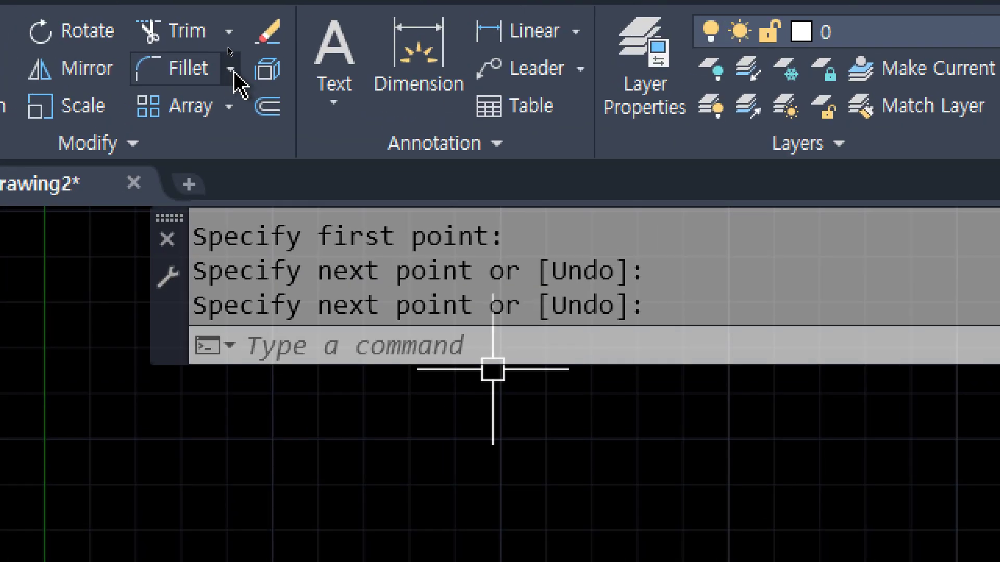
- Start a fillet with radius 20 and pick the left part of the crossing pair's horizontal line as the first object
click(232, 70)
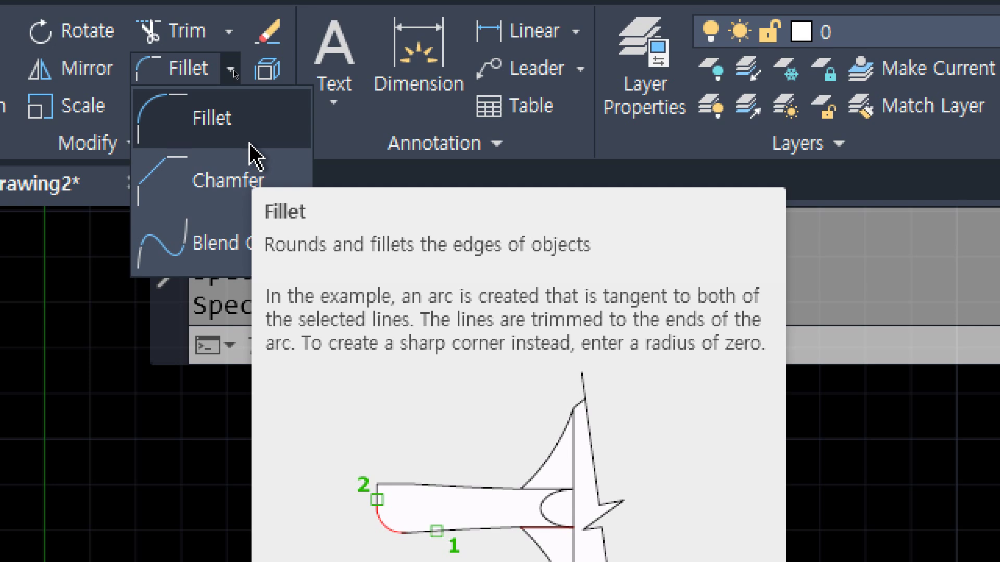
click(244, 128)
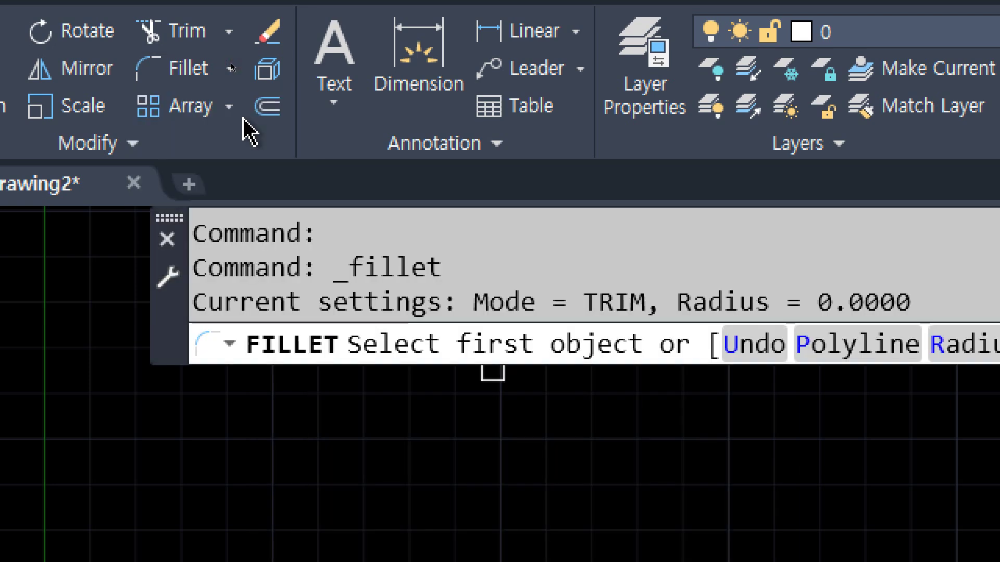
drag(787, 303, 960, 308)
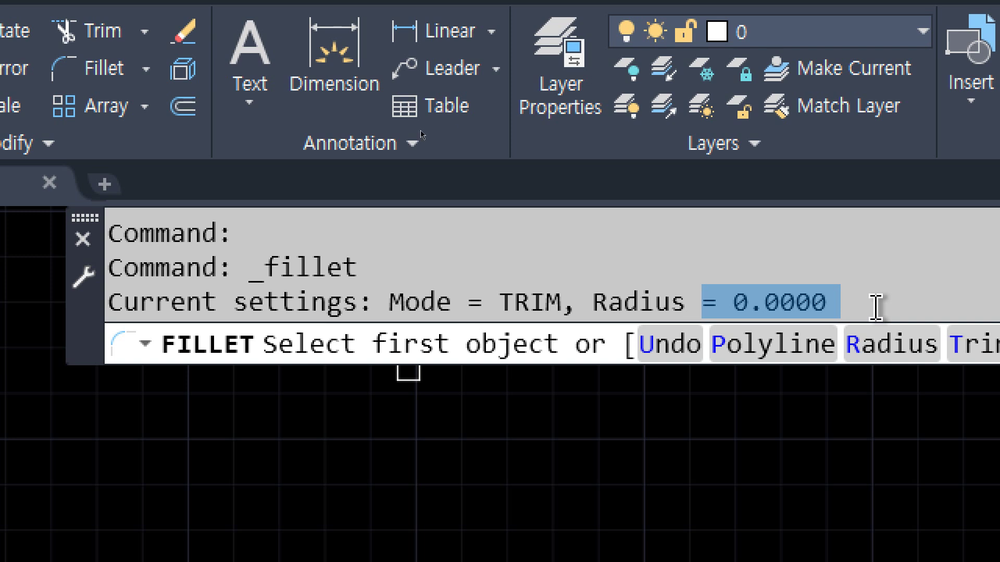
click(400, 302)
drag(399, 302, 561, 303)
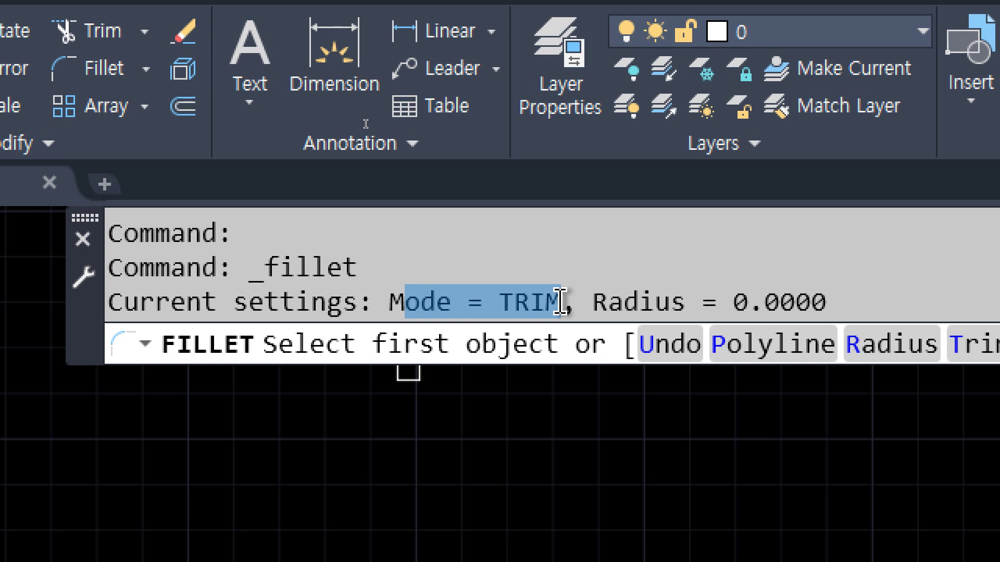
drag(731, 302, 843, 308)
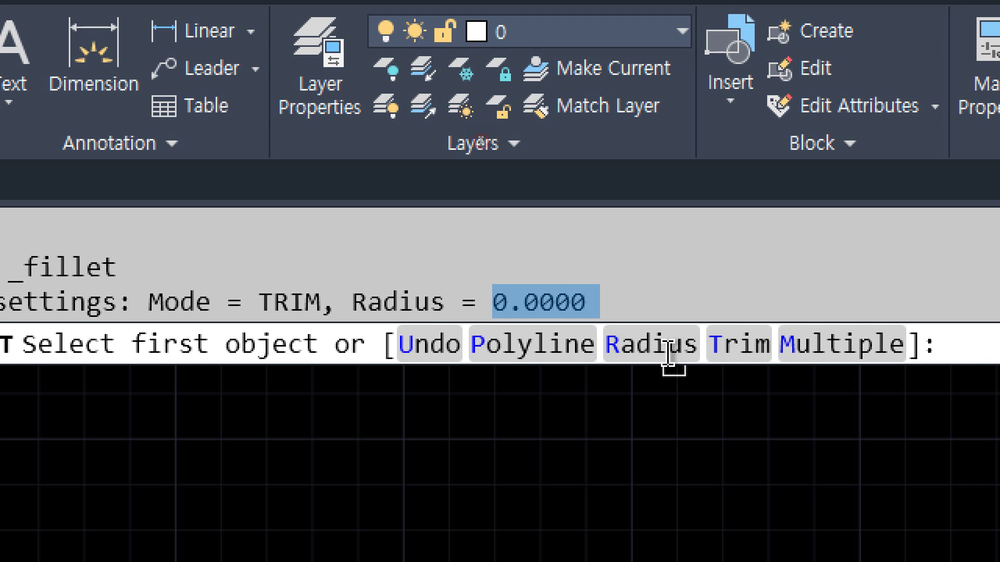
click(669, 356)
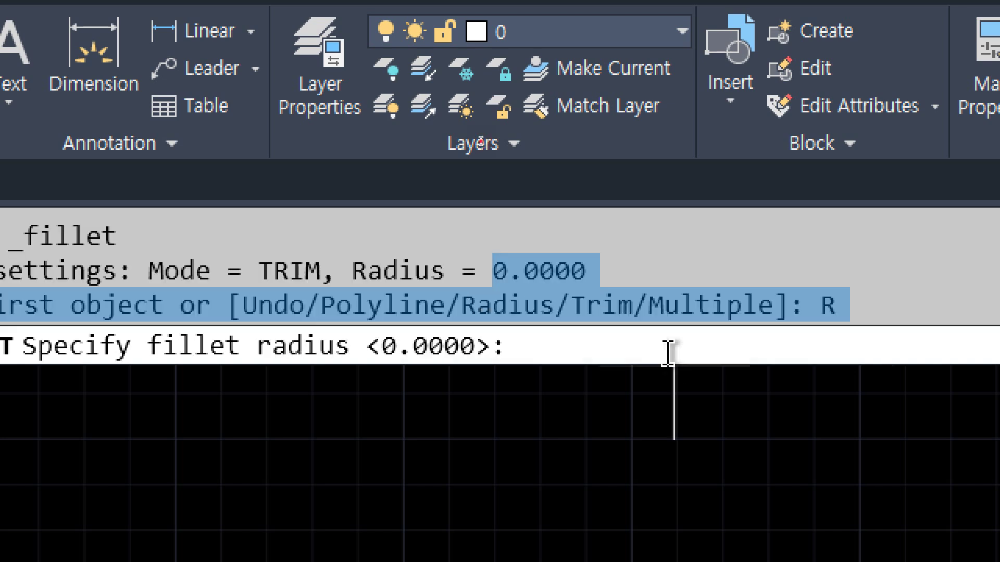
text(20)
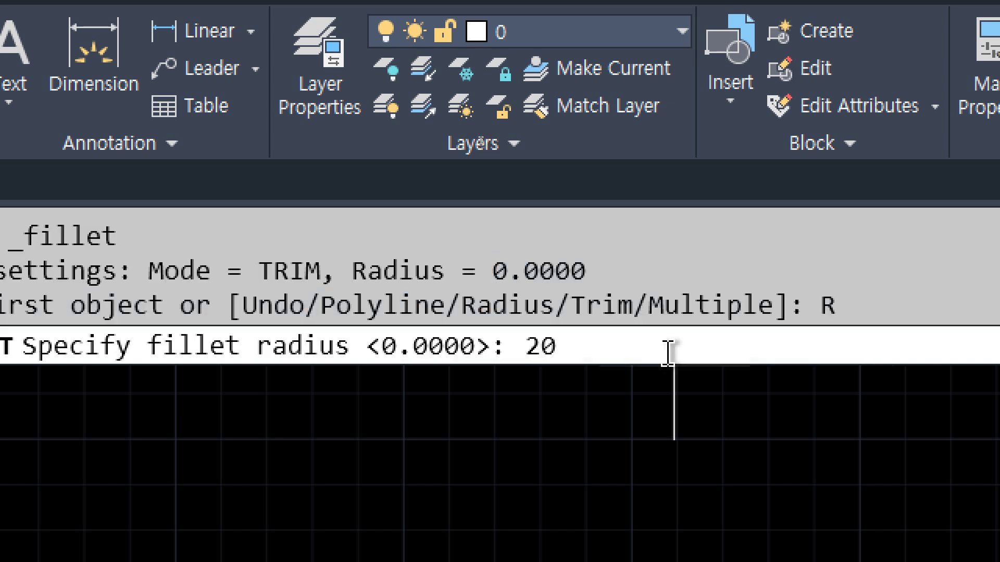
key(Return)
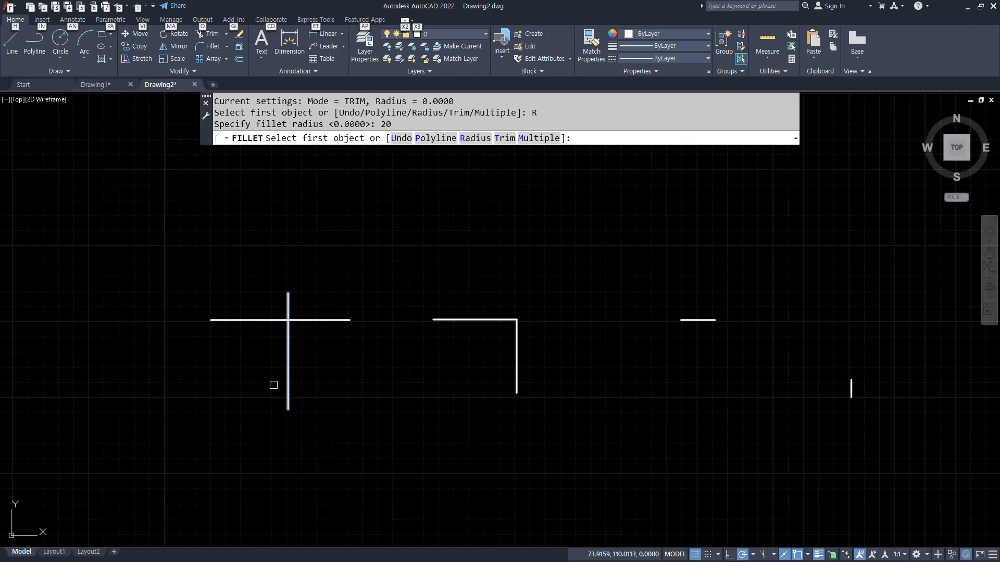
click(259, 321)
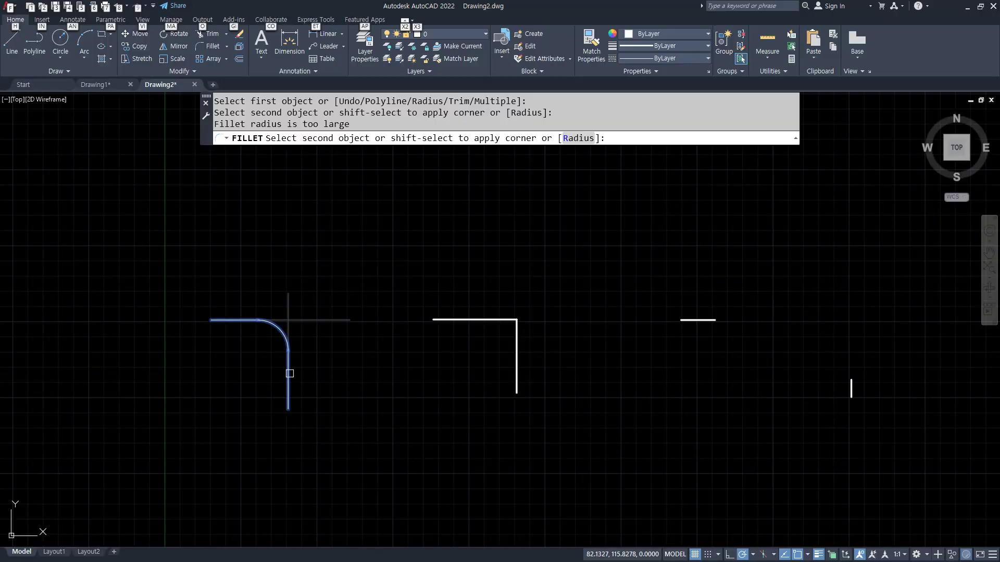
scroll(345, 446, up, 2)
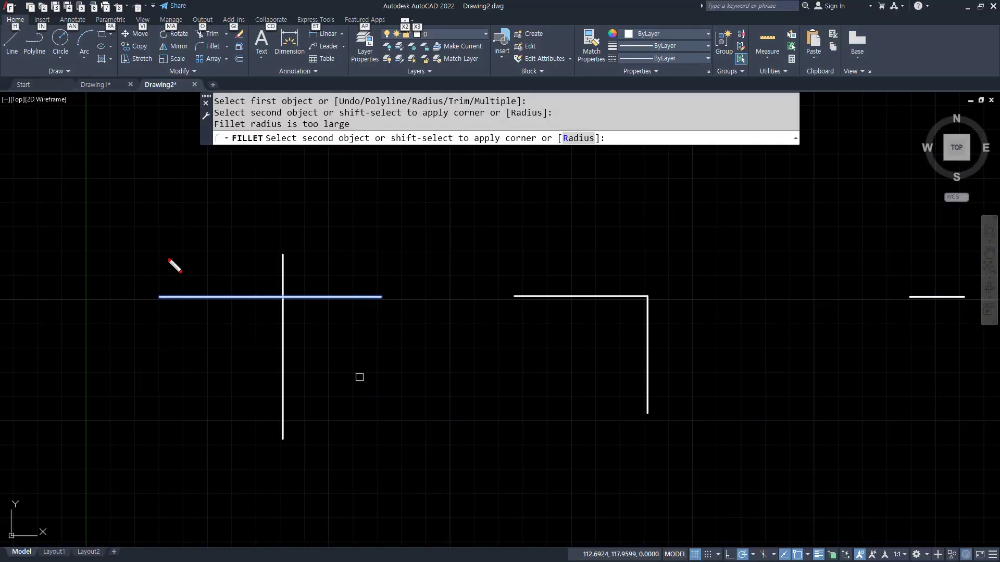
mouse_move(212, 315)
mouse_down()
mouse_move(196, 287)
mouse_move(215, 314)
mouse_move(228, 311)
mouse_up()
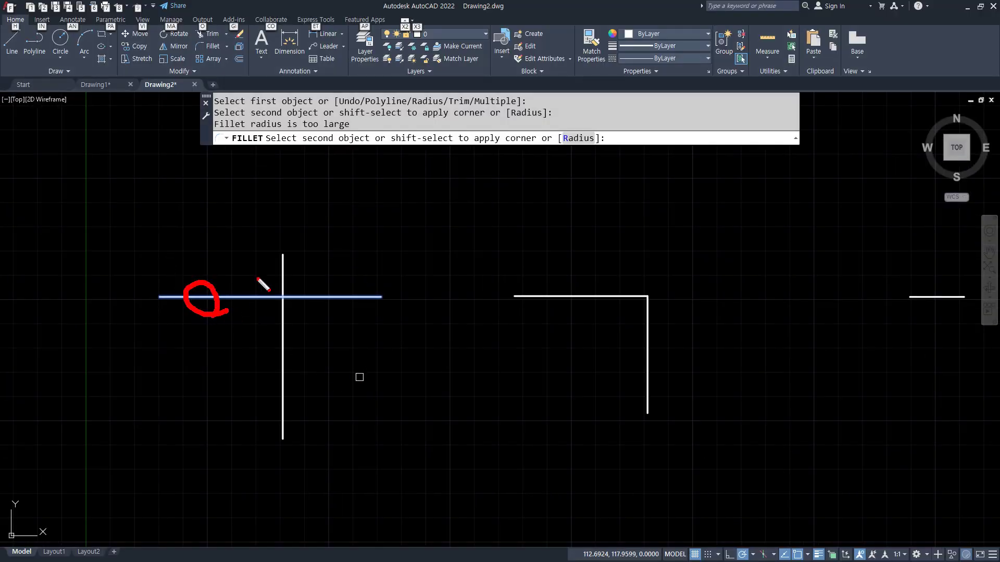
drag(287, 261, 290, 257)
mouse_move(219, 291)
mouse_down()
mouse_move(269, 266)
mouse_move(274, 247)
mouse_up()
mouse_move(285, 390)
mouse_down()
mouse_move(276, 402)
mouse_move(272, 392)
mouse_up()
drag(225, 317, 274, 372)
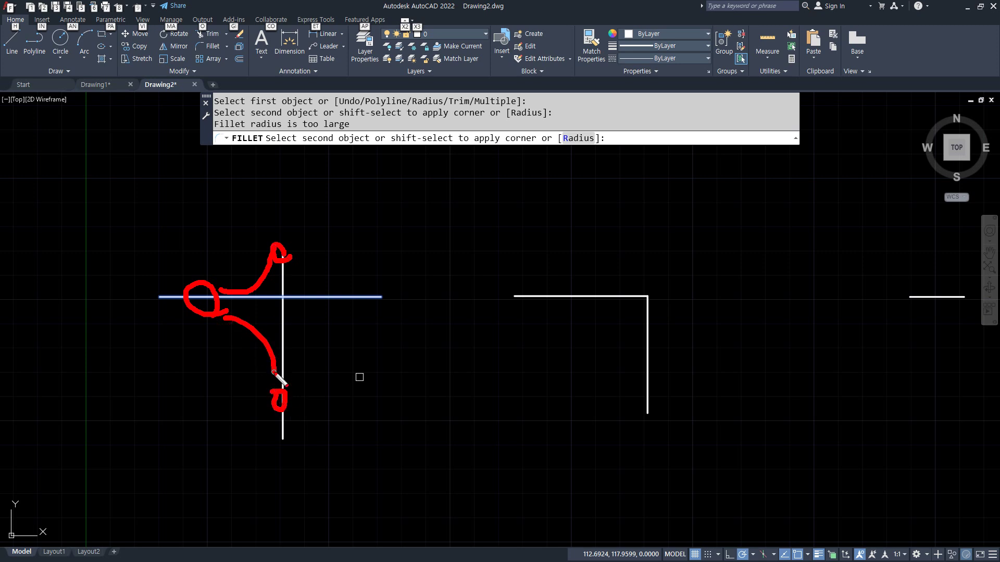
key(e)
mouse_move(365, 309)
mouse_down()
mouse_move(354, 287)
mouse_move(361, 301)
mouse_up()
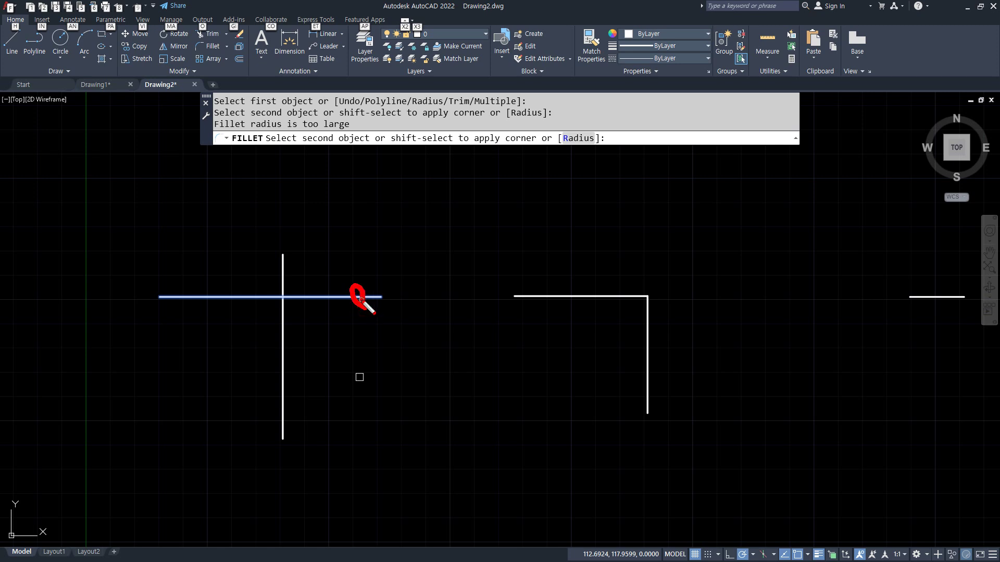
drag(301, 400, 282, 391)
drag(365, 309, 295, 357)
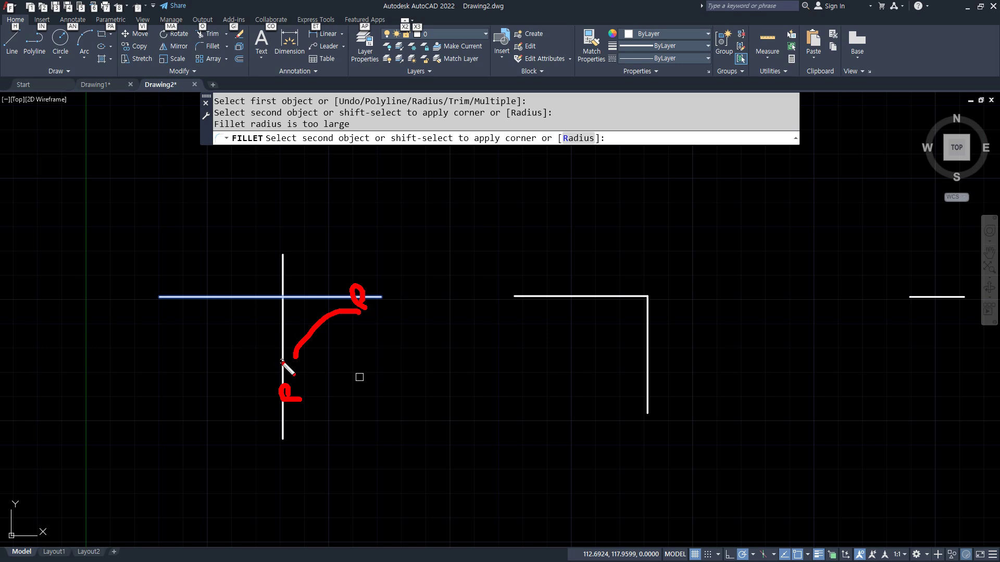
key(Escape)
- Complete the fillet by picking the lower part of the crossing vertical line as the second object
click(286, 391)
click(286, 391)
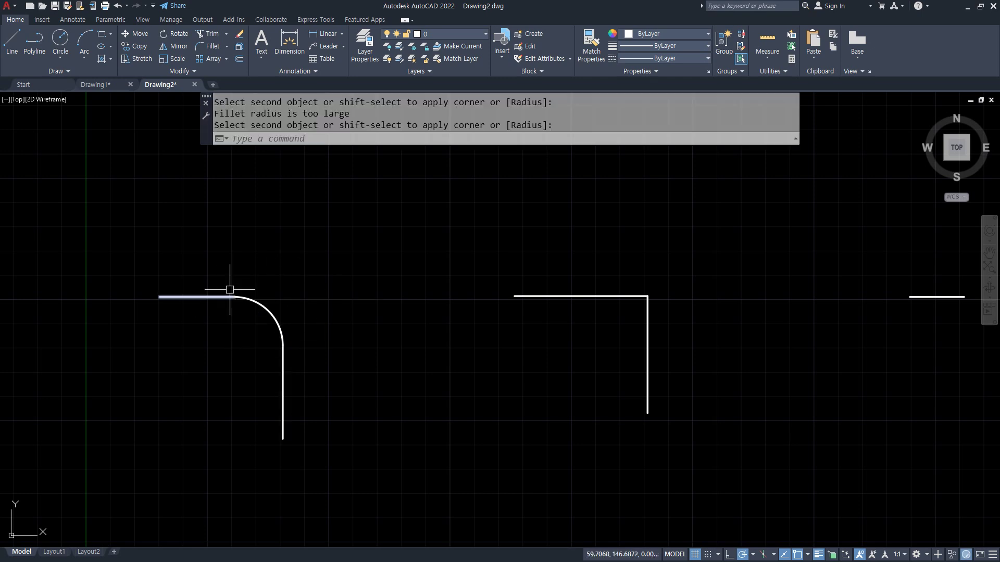
drag(268, 299, 360, 296)
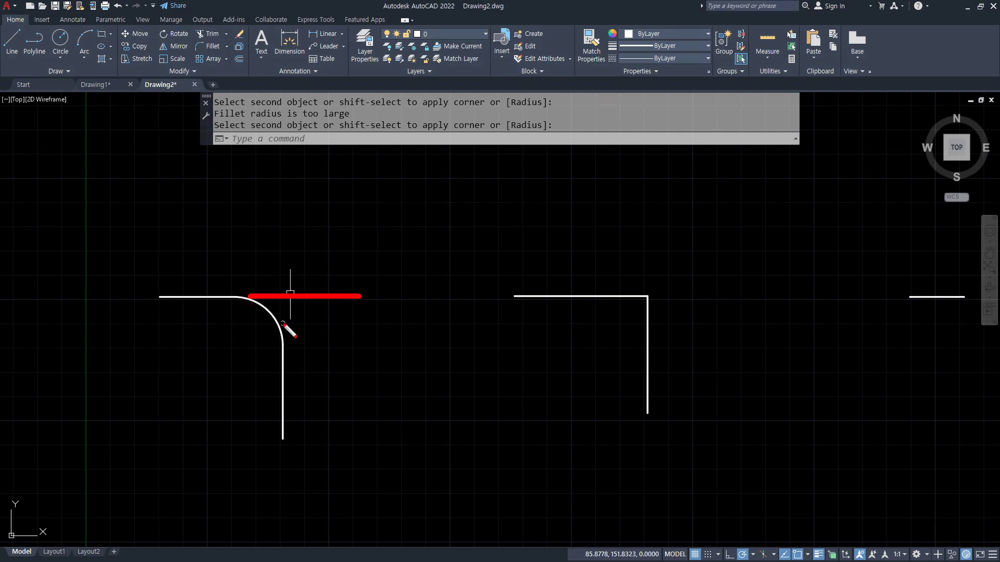
- Fillet the square corner of the two connected lines, keeping the radius of 20 and Trim mode
drag(283, 324, 287, 210)
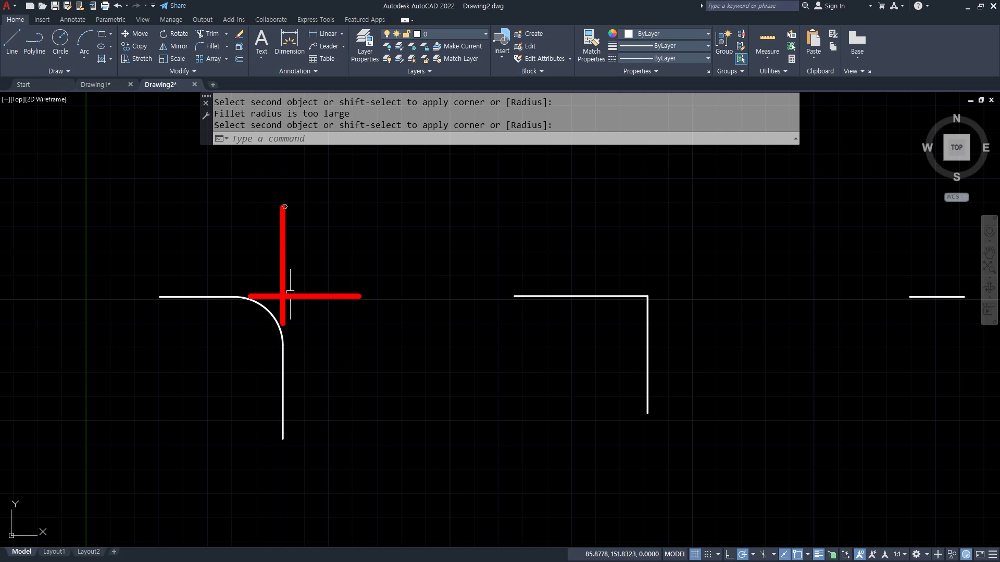
key(Return)
scroll(647, 309, up, 2)
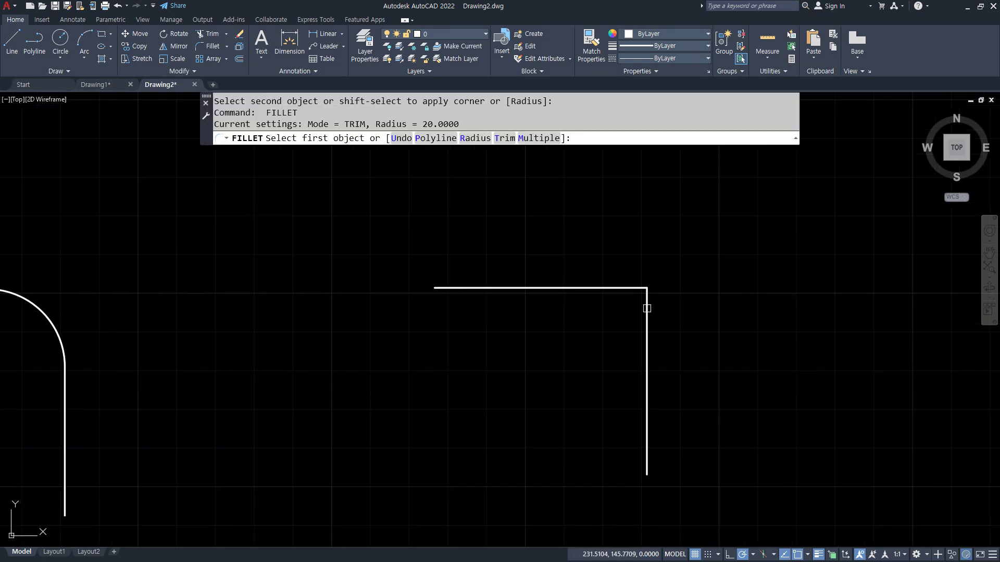
click(629, 333)
click(579, 286)
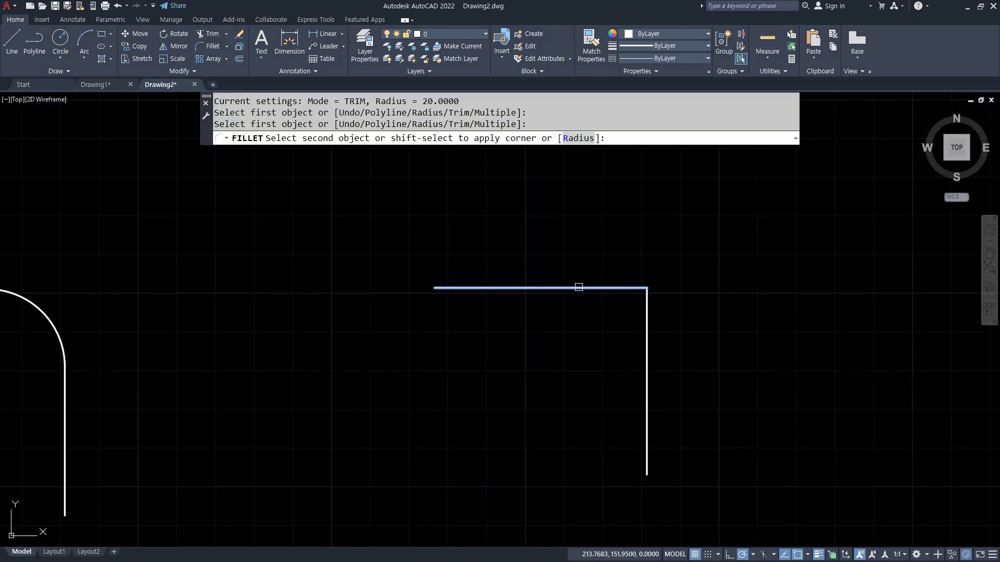
mouse_move(630, 303)
mouse_down()
mouse_move(679, 294)
mouse_move(661, 307)
mouse_up()
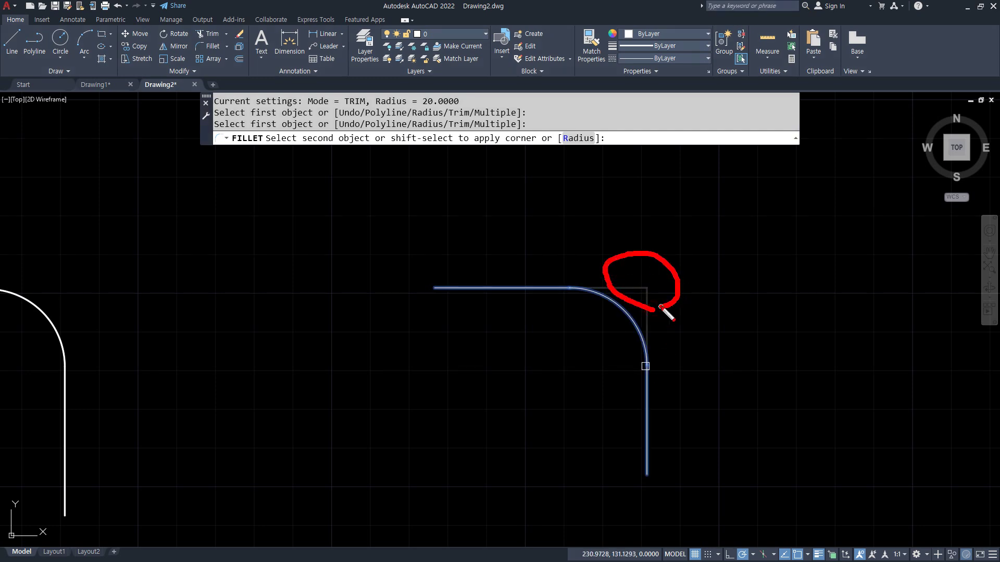
click(650, 398)
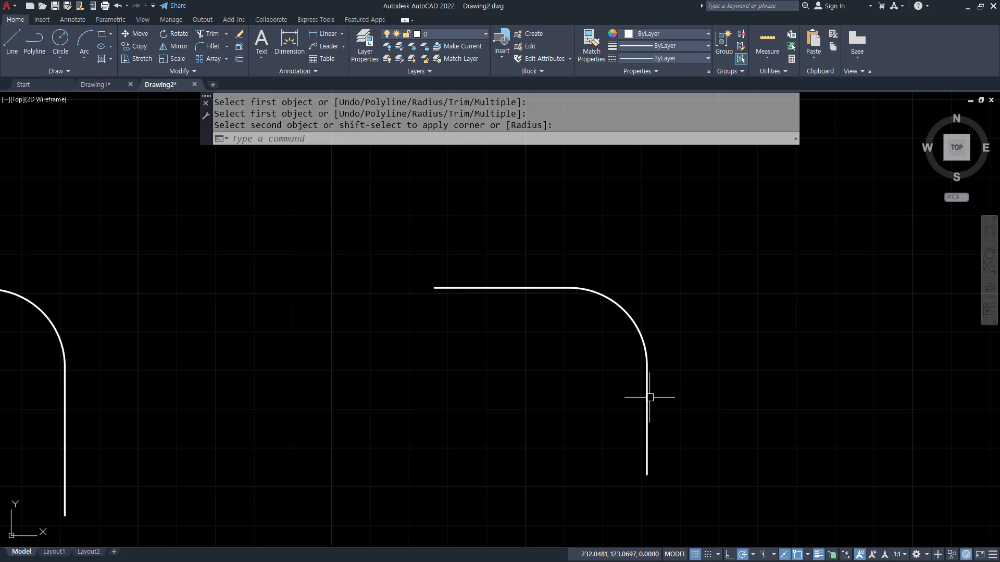
- Fillet the separated short horizontal and short vertical lines with radius 20 so they join in a rounded corner
scroll(650, 397, down, 2)
middle_drag(714, 379, 331, 351)
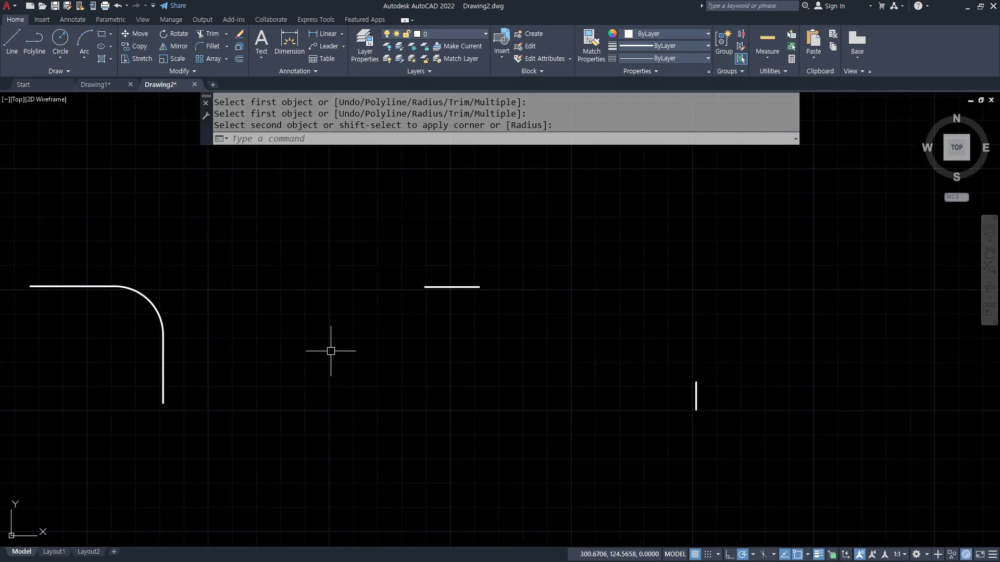
key(Return)
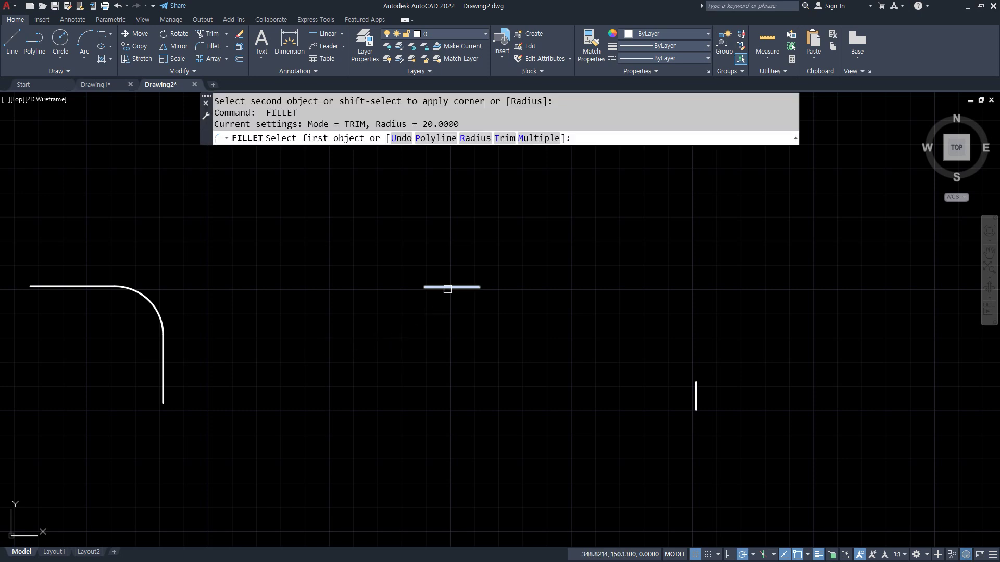
click(453, 287)
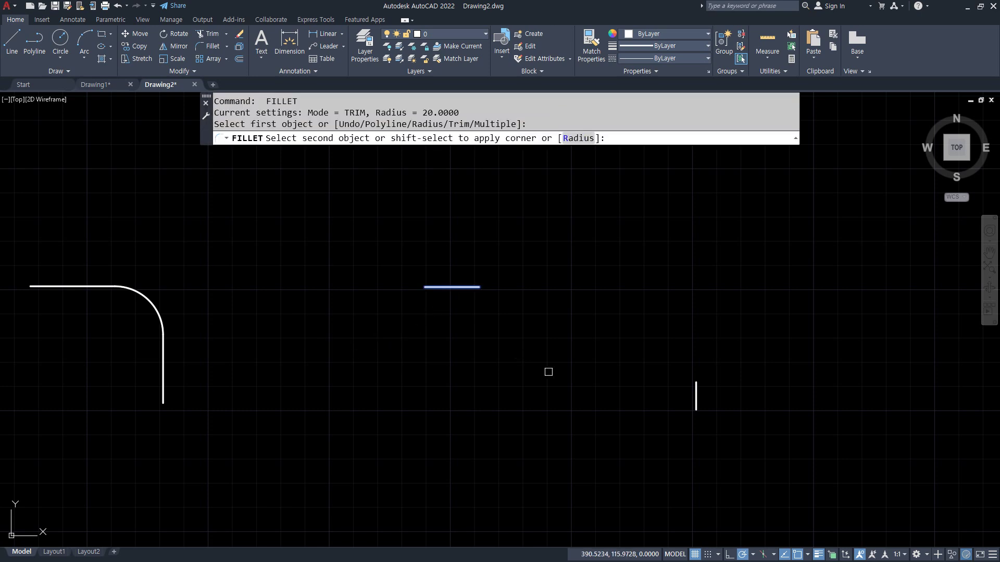
click(697, 395)
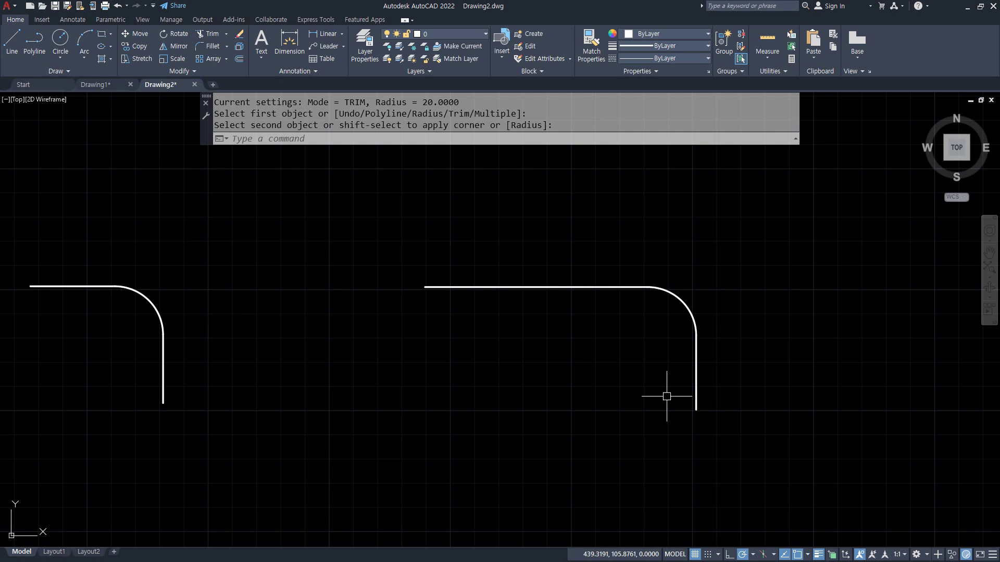
- Draw a much larger pair of crossing lines, one horizontal and one vertical, up and to the right of the practice figures
scroll(667, 397, down, 2)
middle_drag(349, 386, 473, 368)
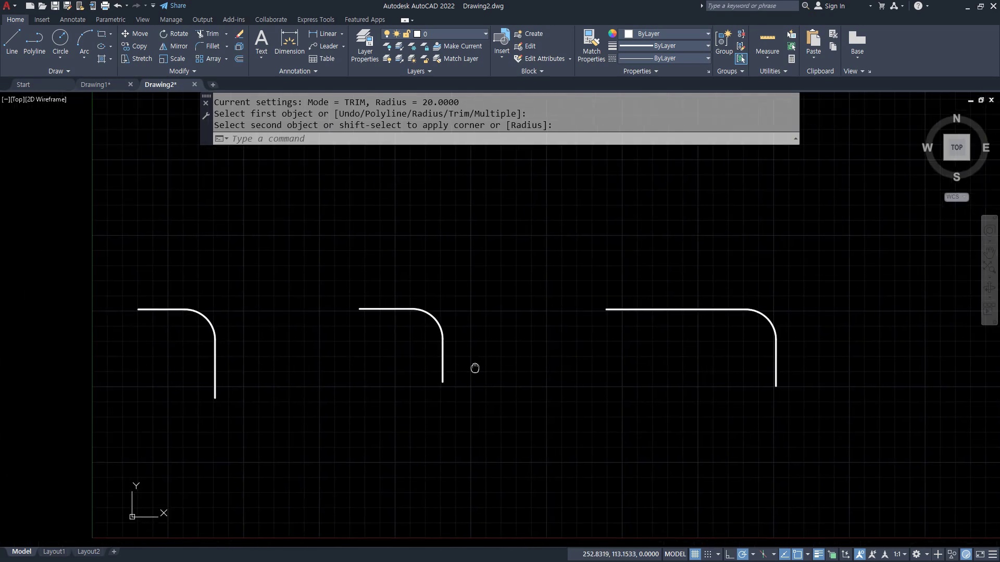
scroll(612, 398, down, 5)
middle_drag(734, 397, 471, 391)
text(l)
key(Return)
click(443, 310)
click(647, 309)
key(Return)
key(Return)
click(610, 251)
click(610, 501)
key(Escape)
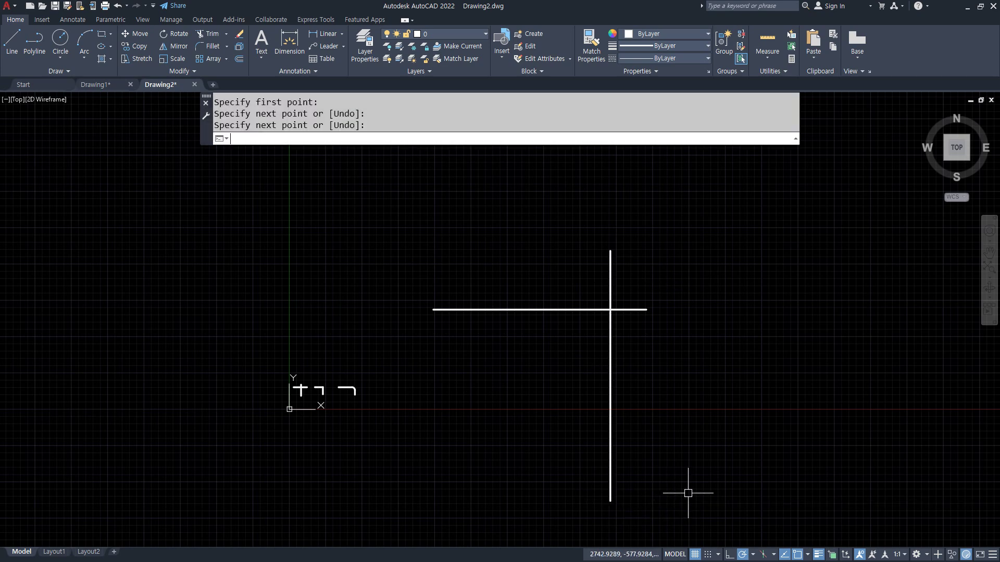
- Fillet the large crossing pair with radius 10 between the horizontal line's left part and the vertical line's lower part
text(r)
key(Return)
key(Escape)
key(Escape)
text(f)
key(Return)
text(r)
key(Return)
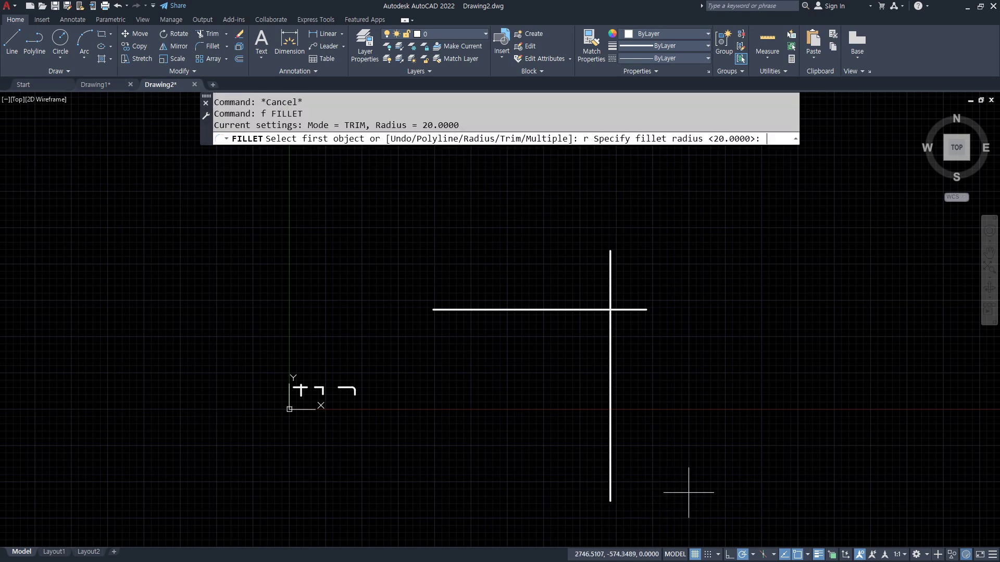
text(10)
key(Return)
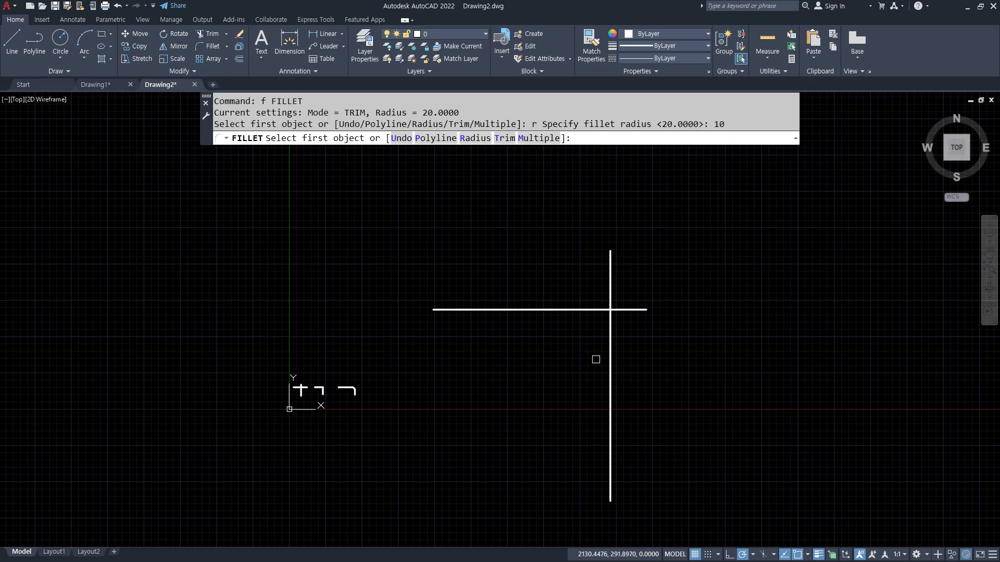
click(578, 310)
click(606, 354)
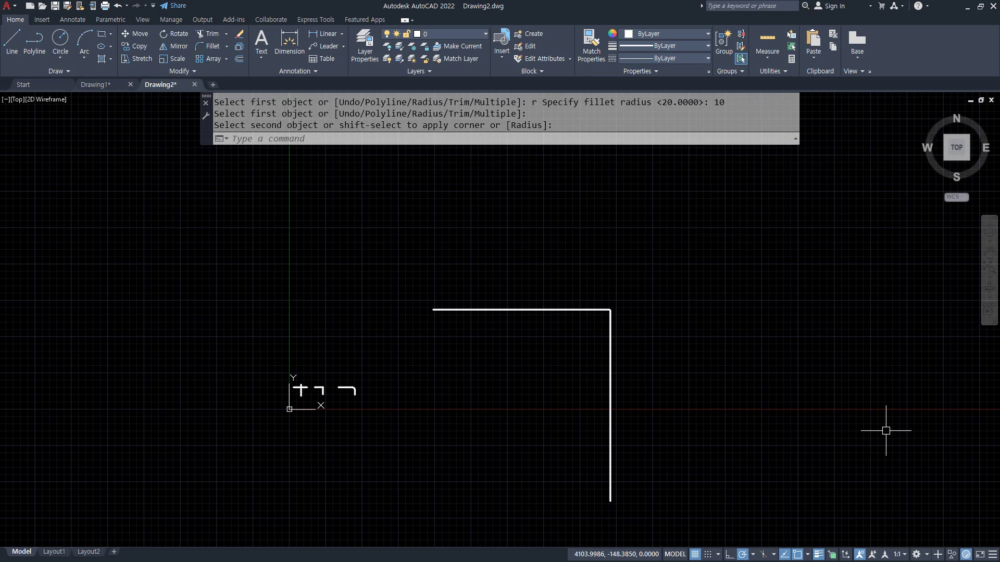
- Erase the large horizontal and vertical lines together with the radius 10 fillet arc between them
scroll(620, 303, up, 5)
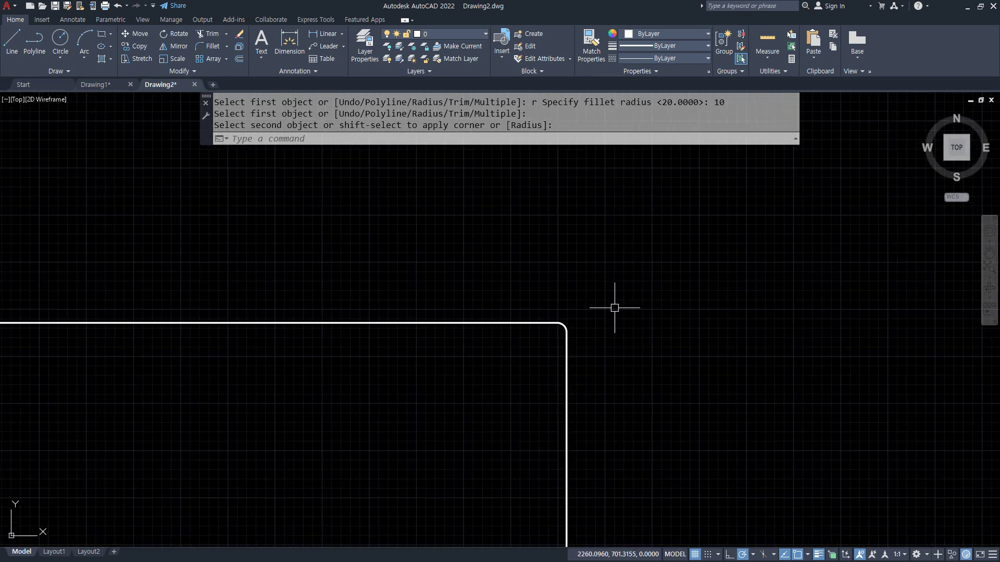
scroll(580, 324, up, 2)
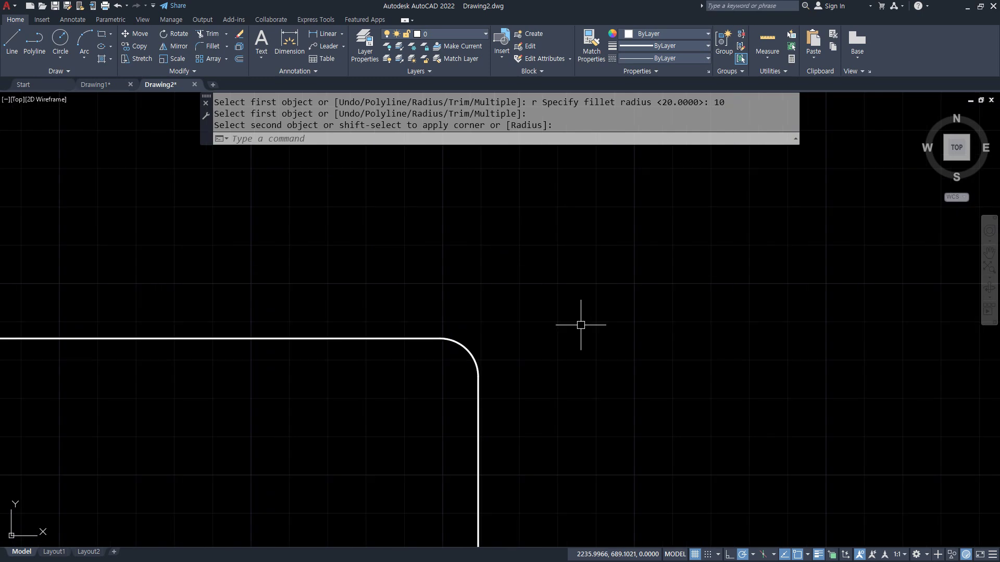
scroll(581, 324, down, 1)
click(589, 279)
click(319, 446)
text(e)
key(Return)
- Fillet the small crossing pair in No trim mode with radius 20, between the horizontal line's left part and the vertical line's lower part
middle_click(386, 446)
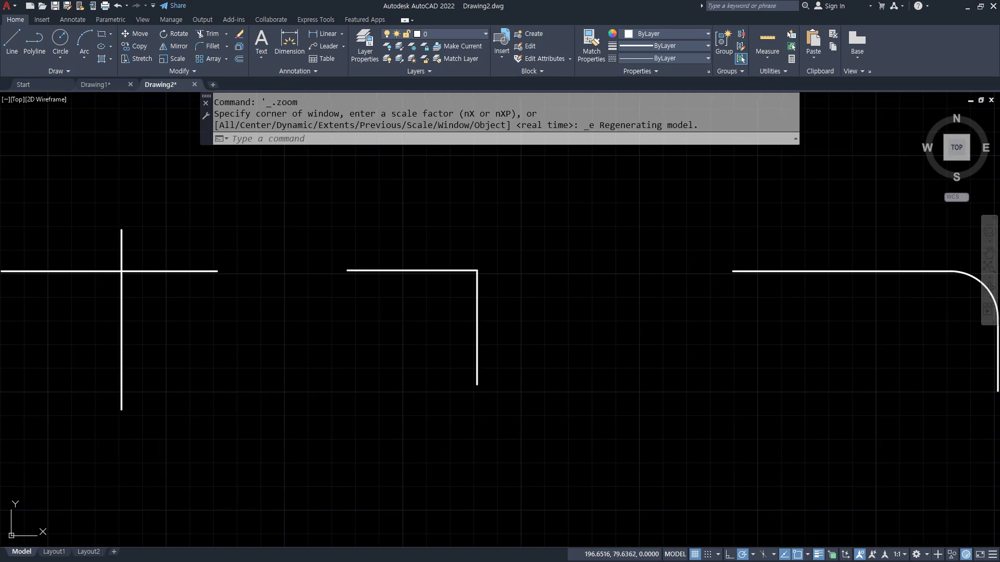
scroll(632, 398, down, 2)
text(f)
key(Return)
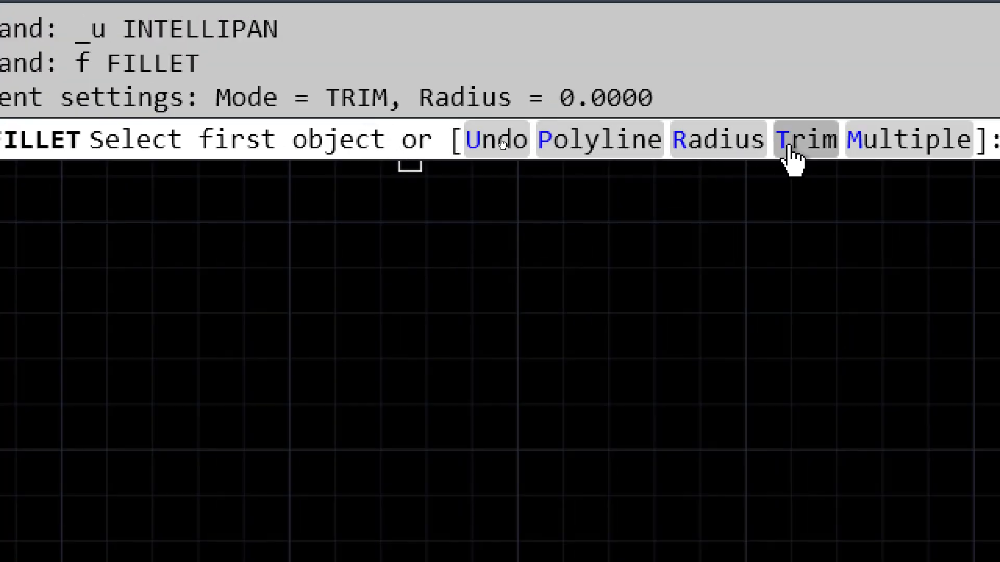
click(821, 140)
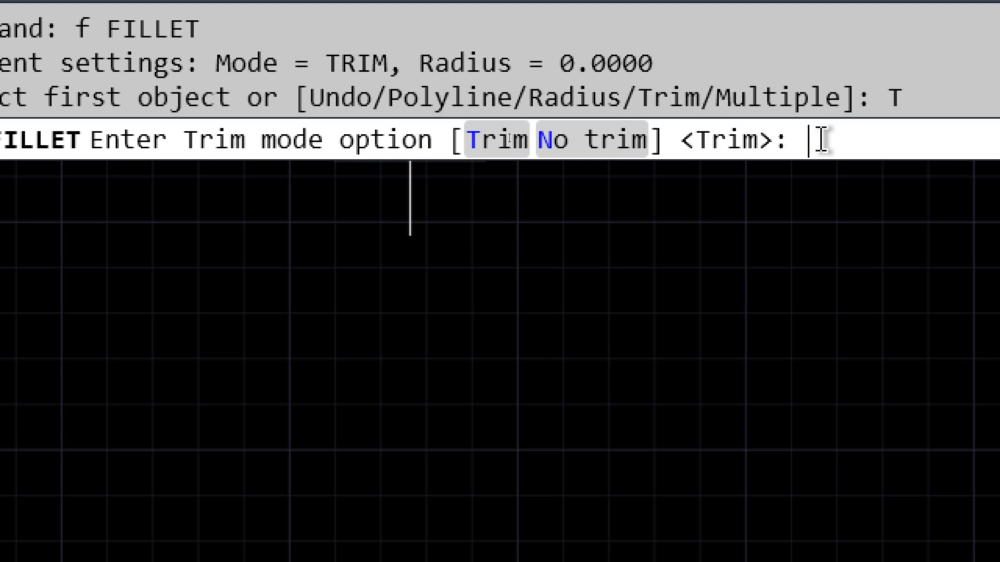
click(590, 140)
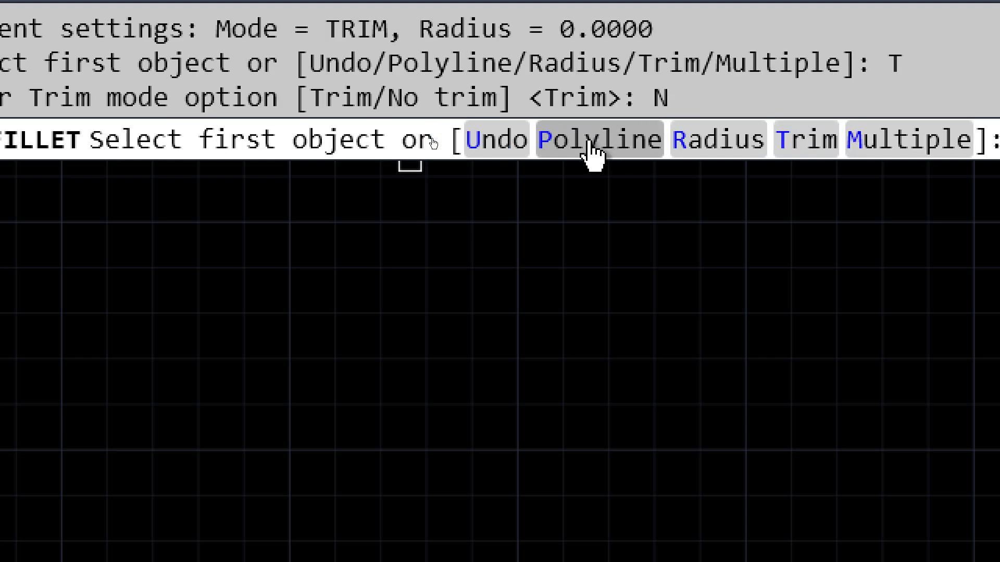
click(719, 152)
text(20)
key(Return)
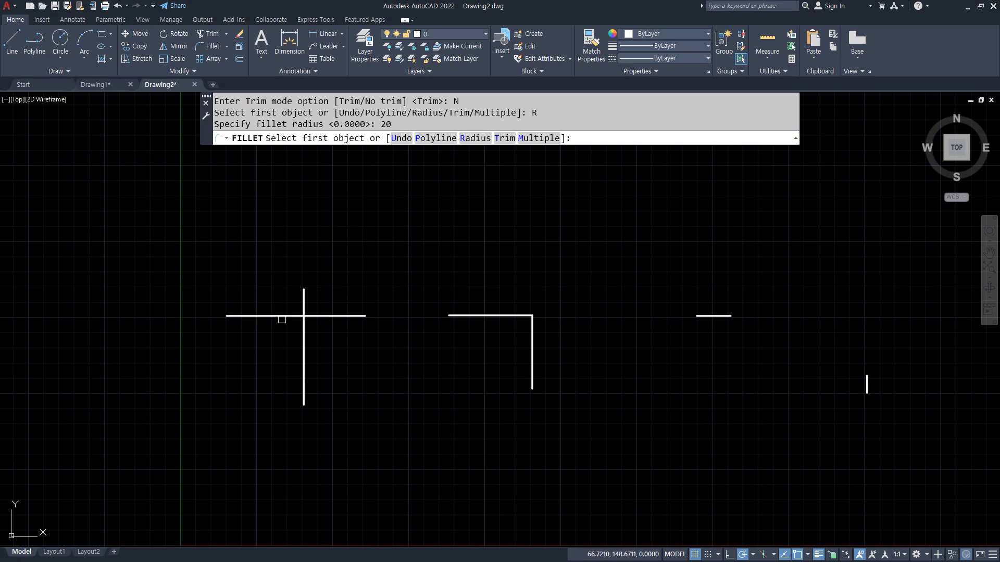
scroll(281, 319, up, 6)
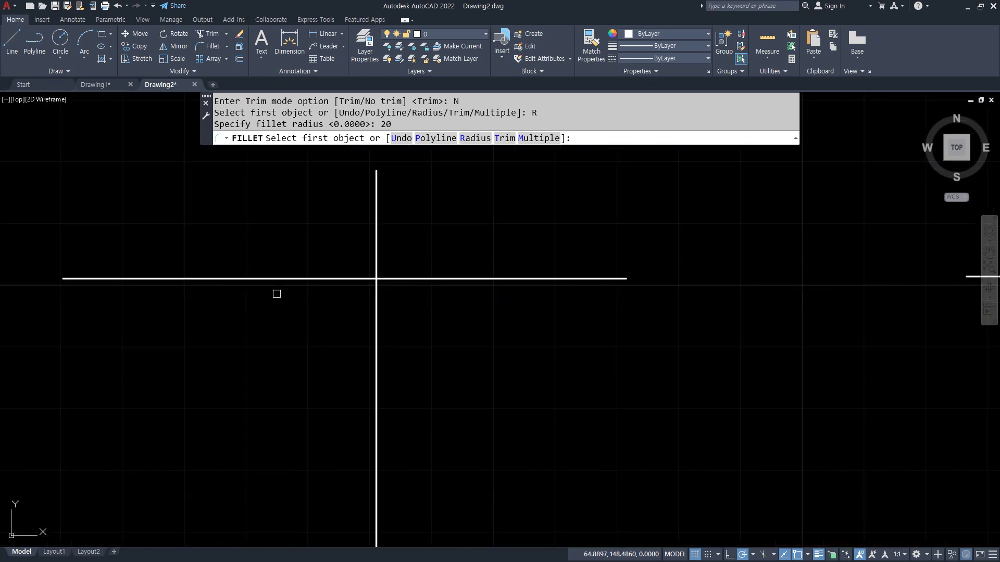
click(275, 279)
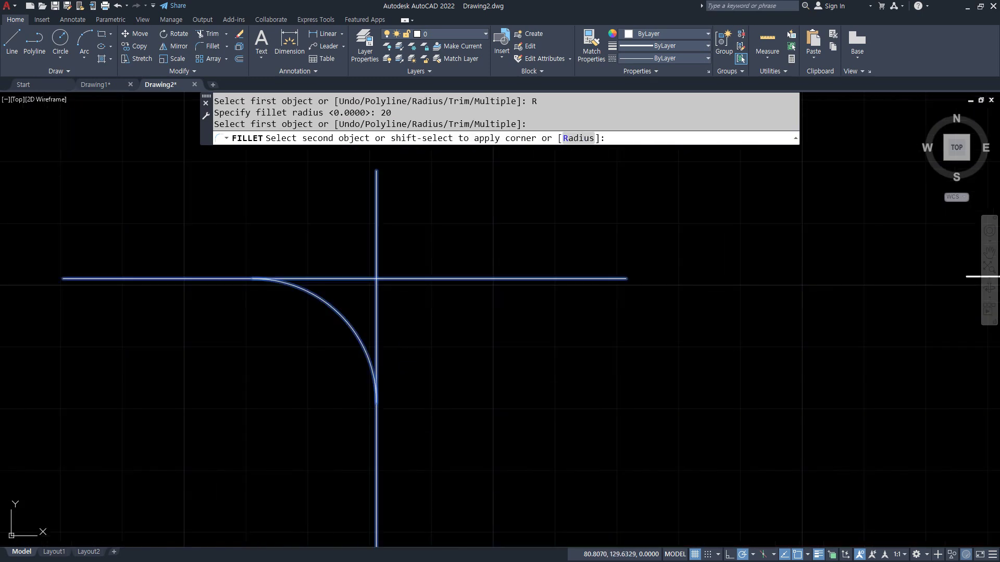
click(377, 417)
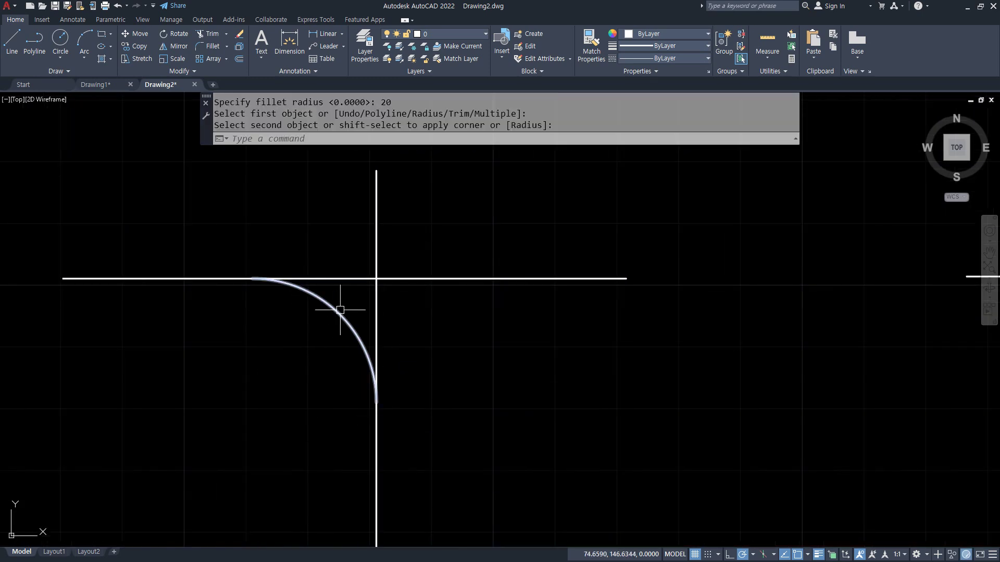
- Fillet the square corner of the connected lines with radius 20 in No trim mode
middle_drag(859, 356, 67, 334)
key(space)
click(407, 253)
click(512, 397)
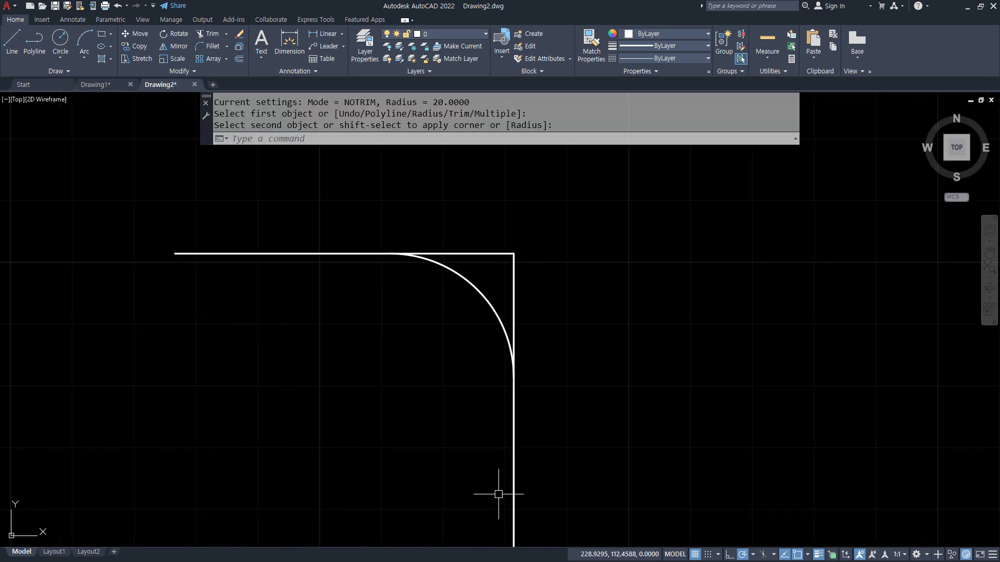
- Fillet the separated horizontal and vertical lines with radius 20 in No trim mode and compare all three practice figures
scroll(499, 494, down, 4)
middle_drag(755, 442, 233, 313)
scroll(636, 353, up, 2)
key(space)
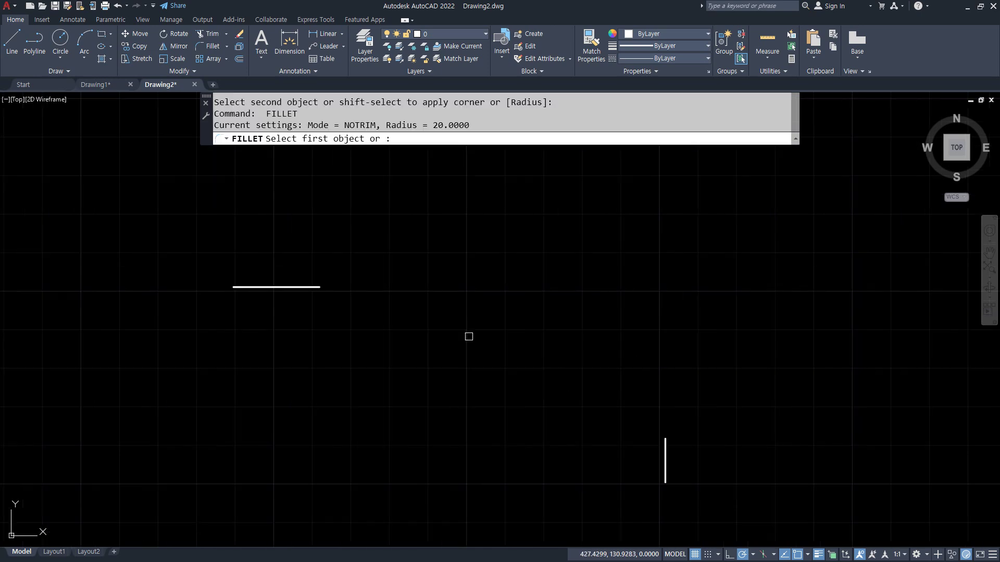
click(314, 287)
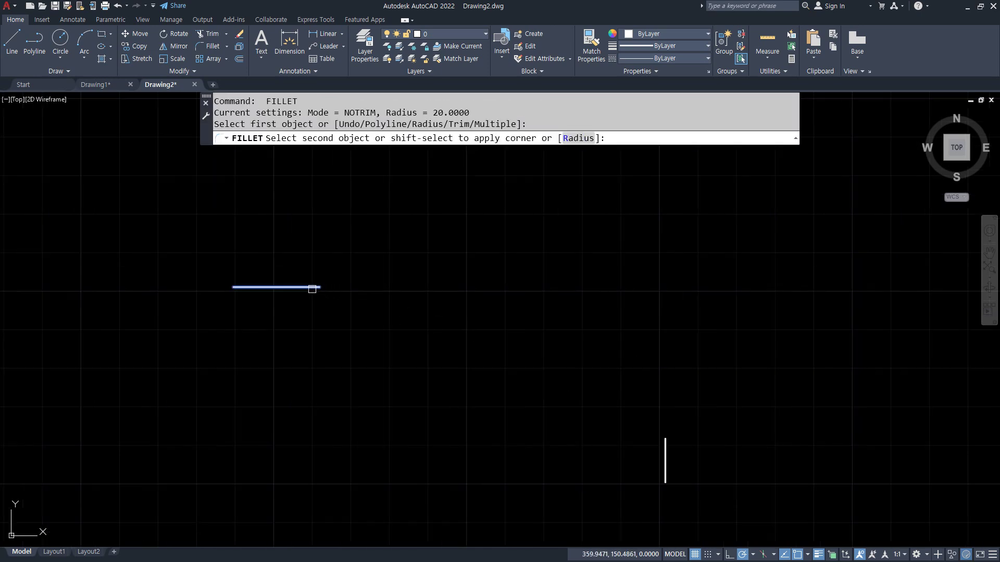
click(662, 456)
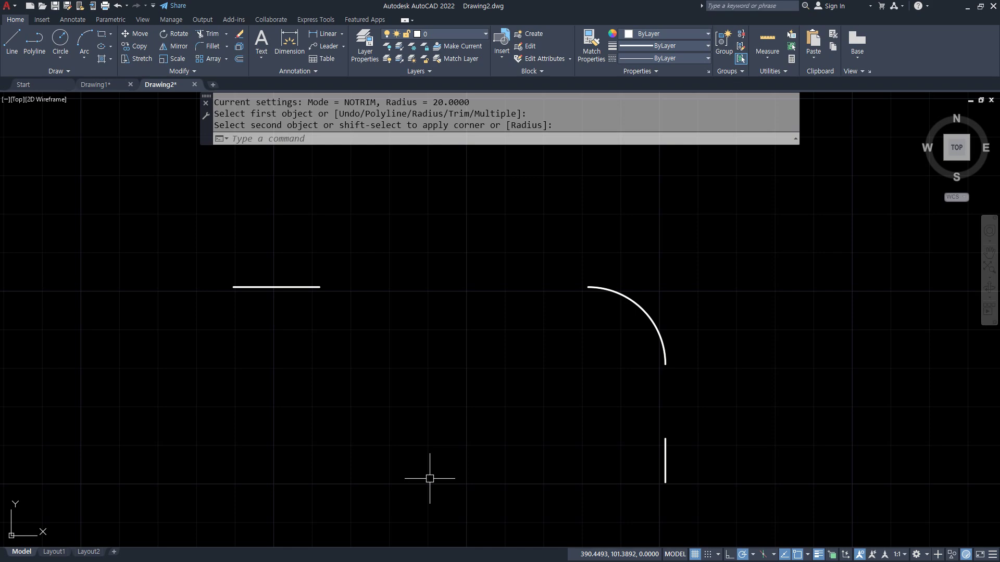
scroll(424, 476, down, 3)
middle_drag(281, 461, 480, 373)
scroll(480, 373, up, 1)
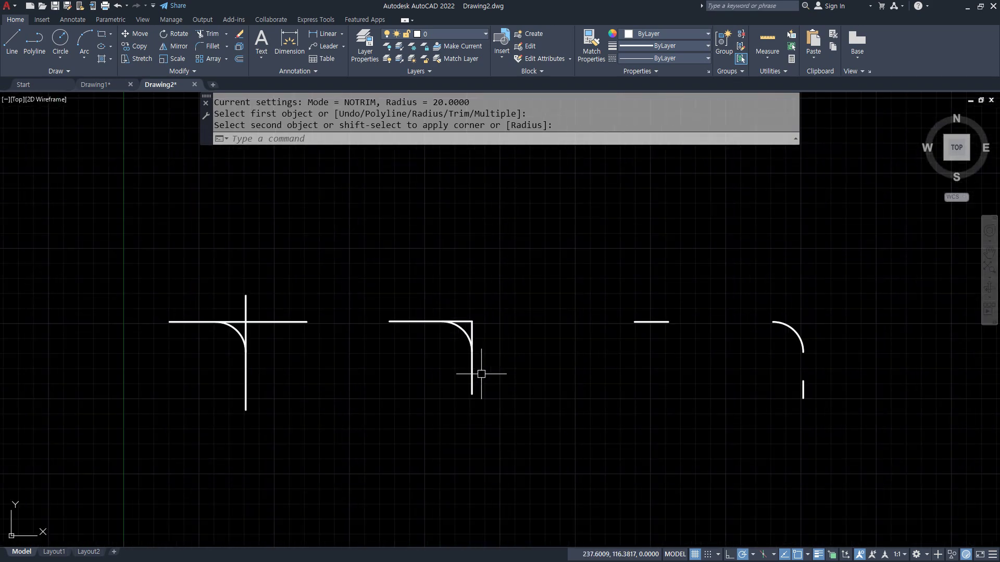
scroll(535, 395, up, 1)
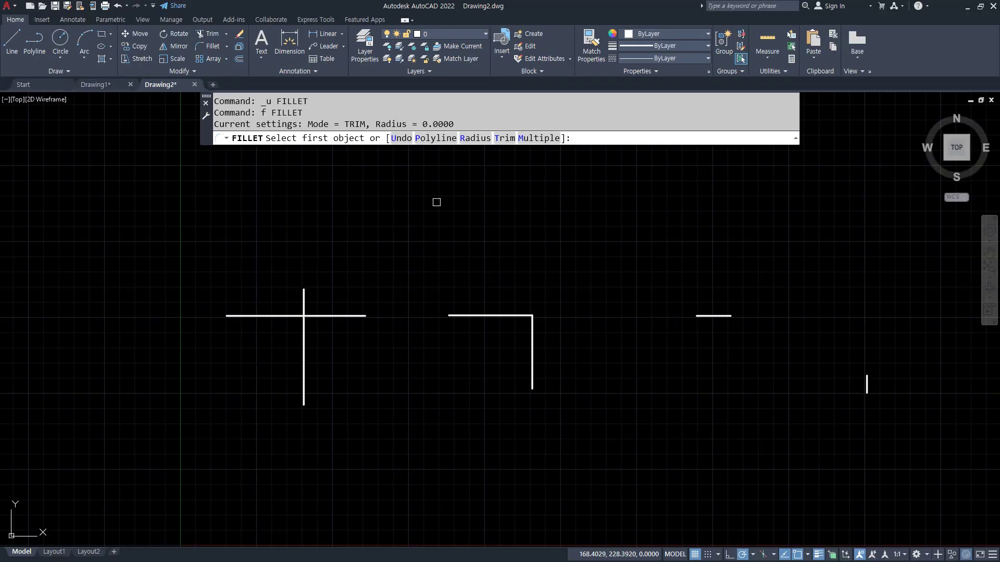
- Cancel the pending fillet and draw a wide rectangle above the practice lines
key(Escape)
middle_drag(466, 261, 384, 306)
text(rec)
key(Return)
click(188, 341)
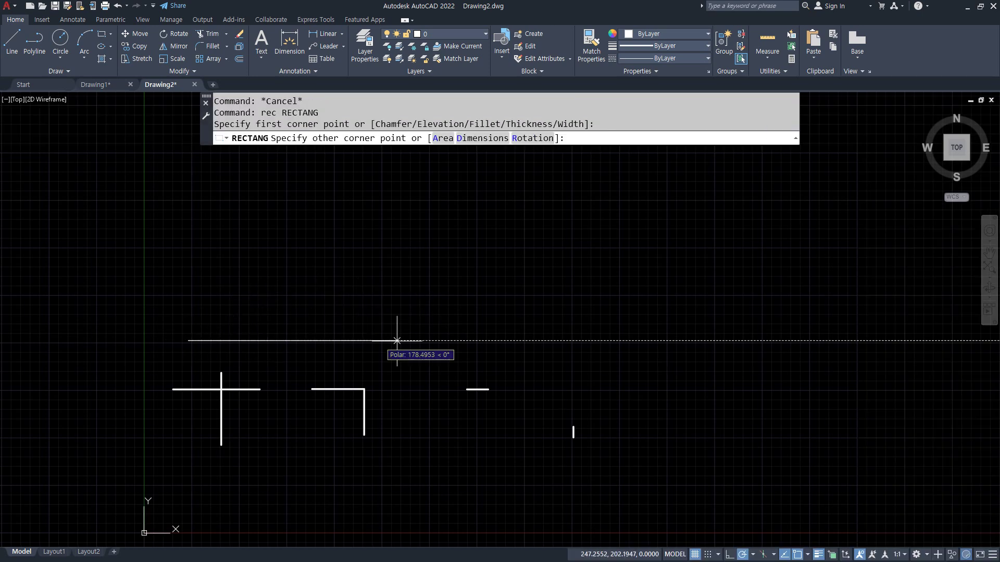
click(519, 184)
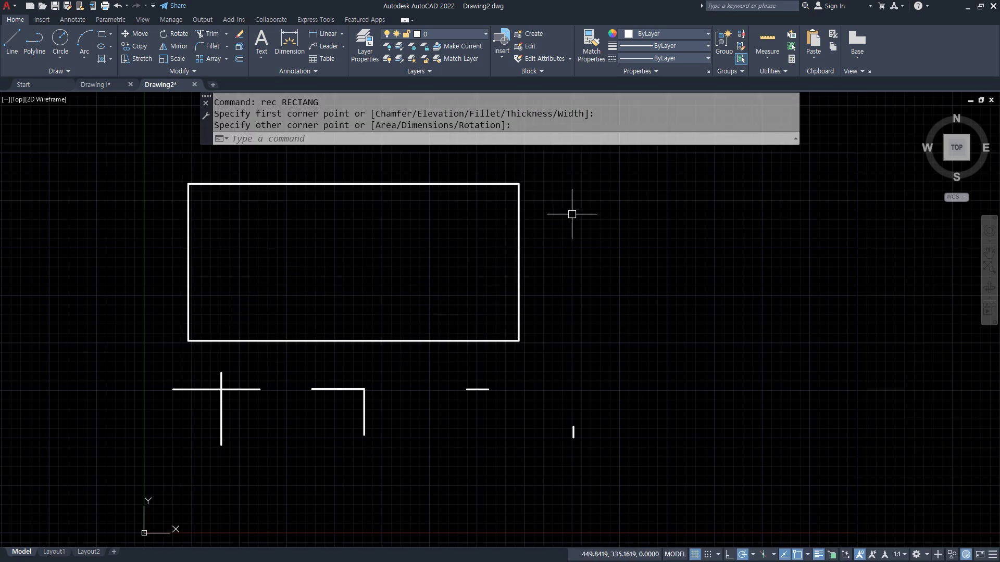
- Fillet the rectangle's upper-right corner with radius 20 in Trim mode and restart the Fillet command
text(f)
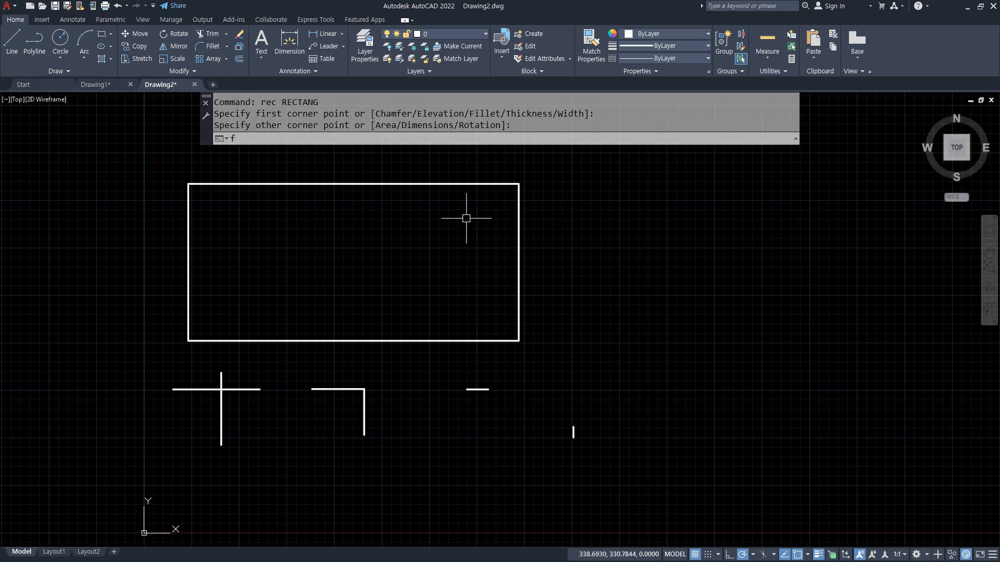
key(Return)
key(Return)
text(20)
key(Return)
click(491, 183)
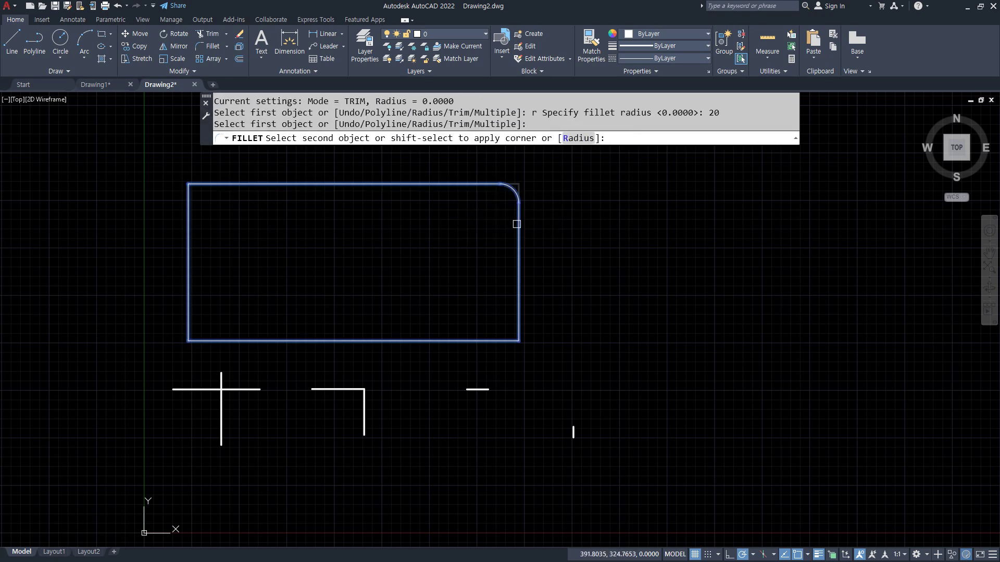
click(519, 221)
key(Return)
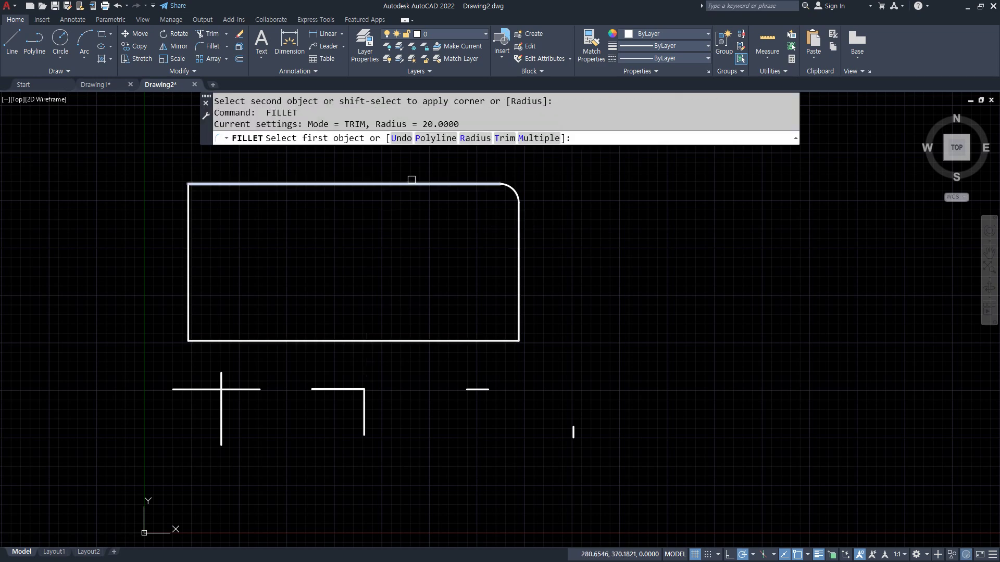
- Fillet the rectangle's remaining corners with radius 20 using the Polyline option, and undo both rectangle fillets
click(437, 141)
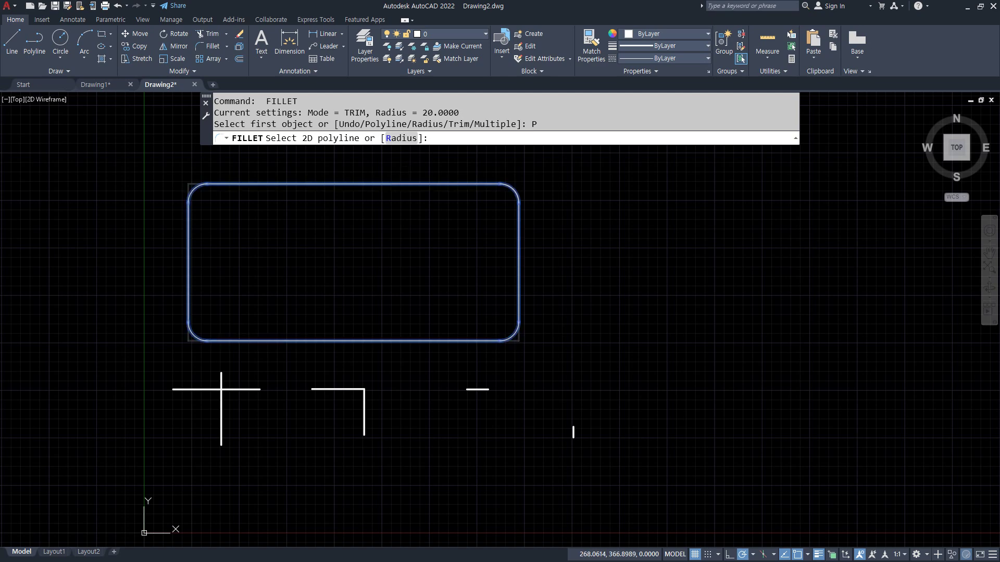
click(400, 184)
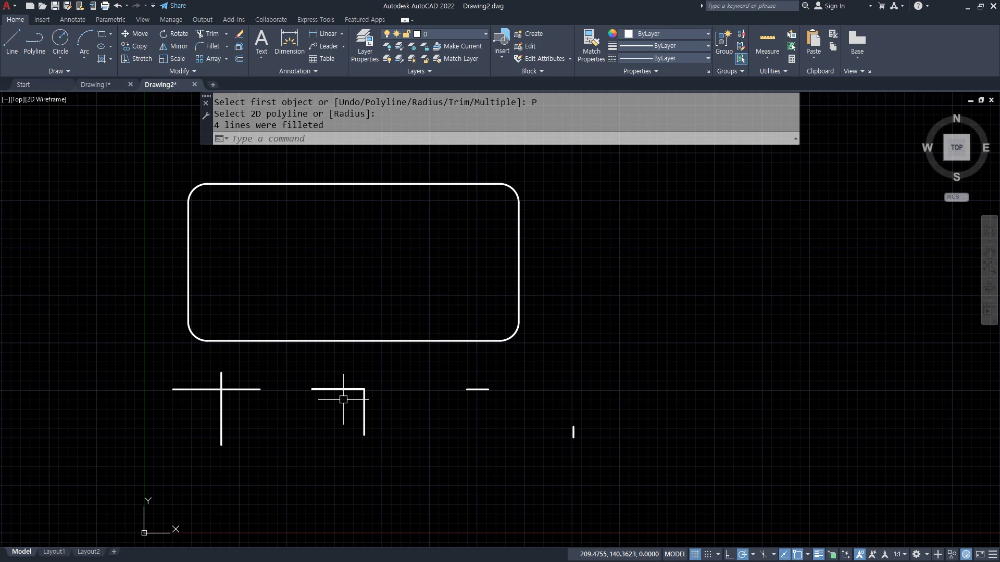
key(ctrl+z)
key(ctrl+z)
- Fillet all four rectangle corners at once with radius 50 using the Polyline option, and undo it
text(f)
key(Return)
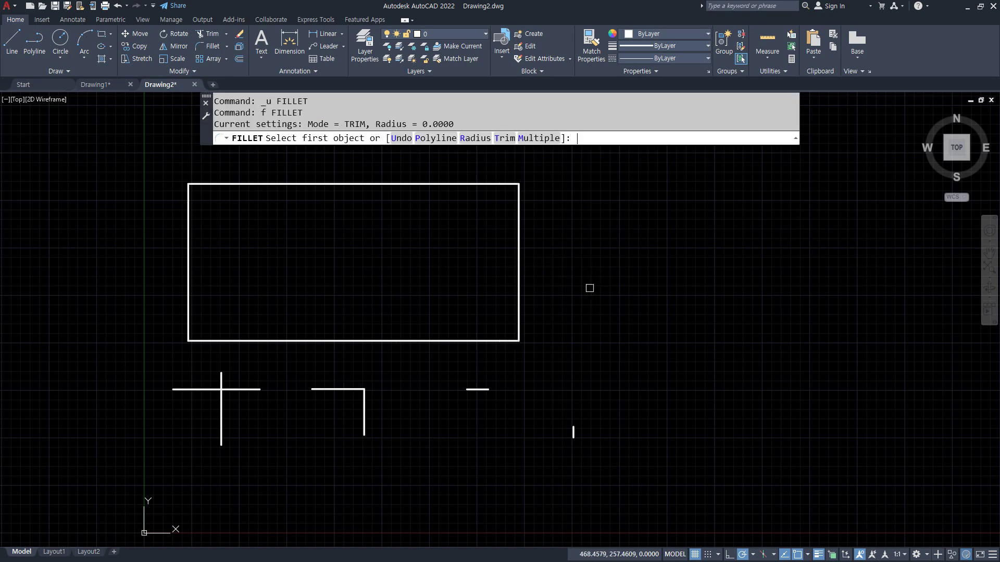
click(472, 138)
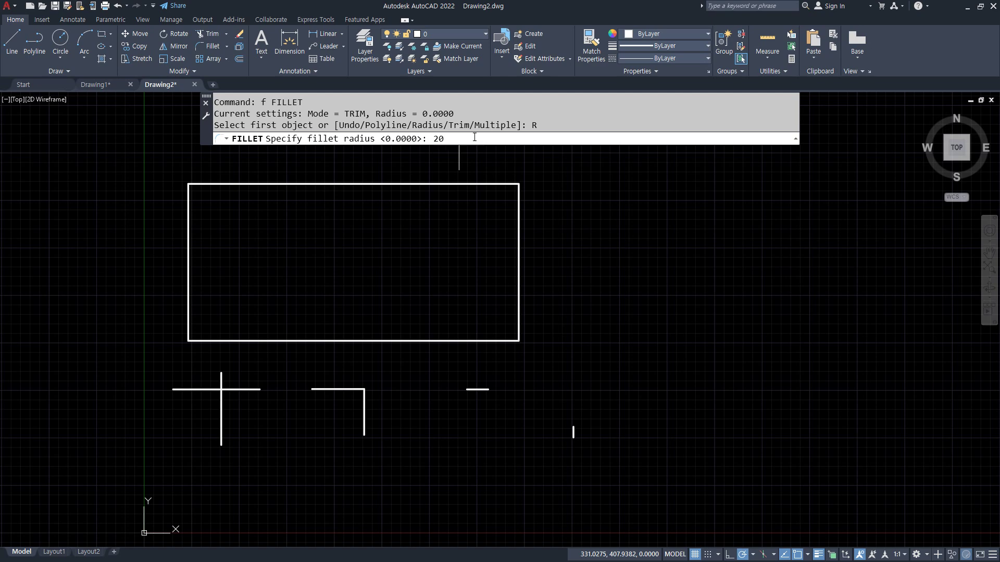
text(50)
key(Return)
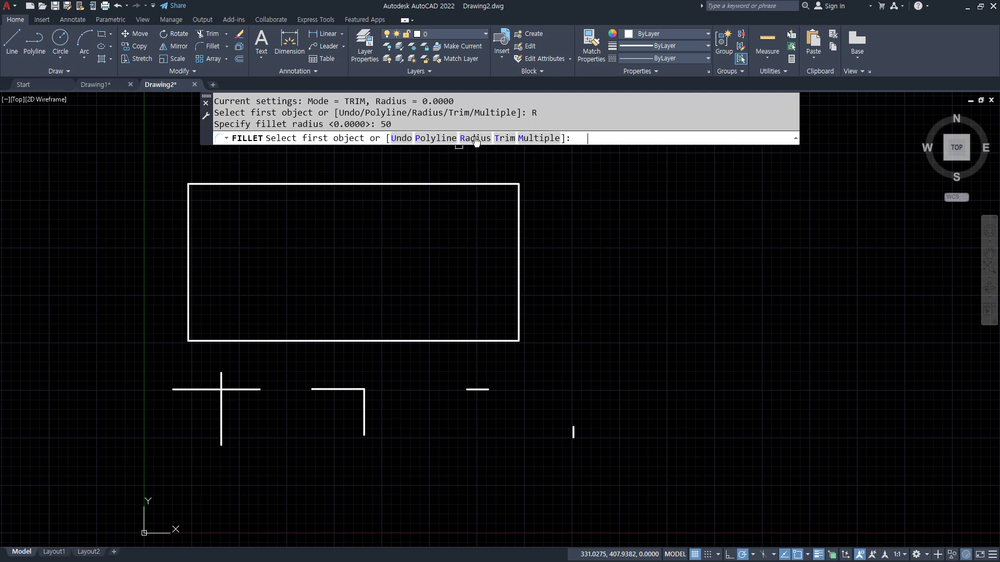
click(434, 139)
click(416, 185)
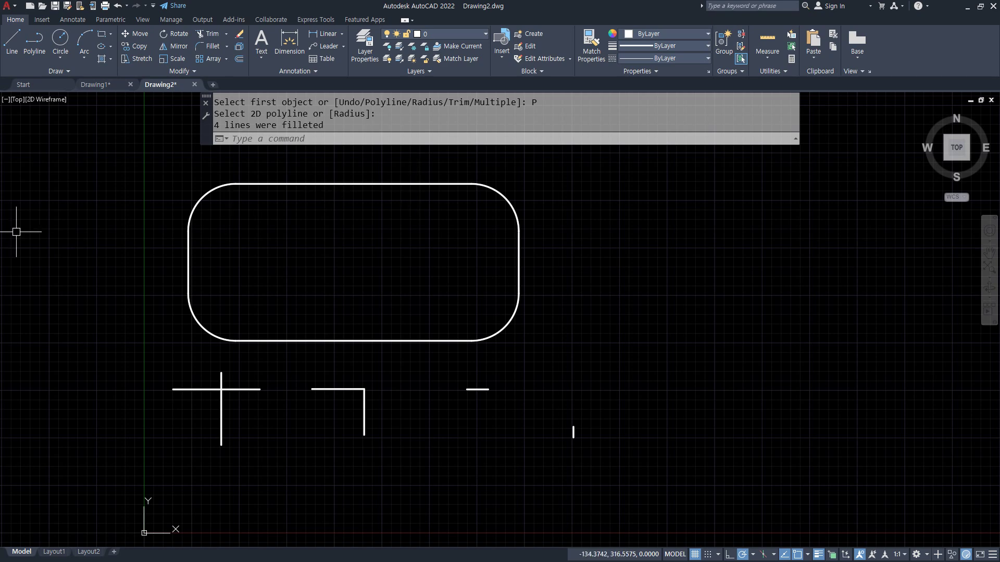
key(ctrl+z)
text(f)
key(Return)
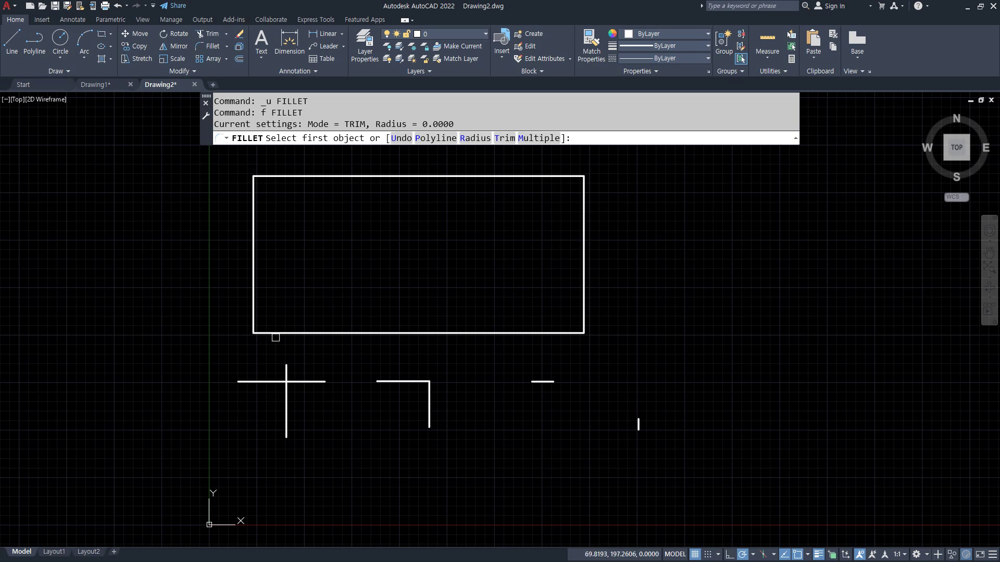
click(274, 333)
key(Escape)
- Fillet the rectangle's lower-left corner with radius 30 in Trim mode
key(Return)
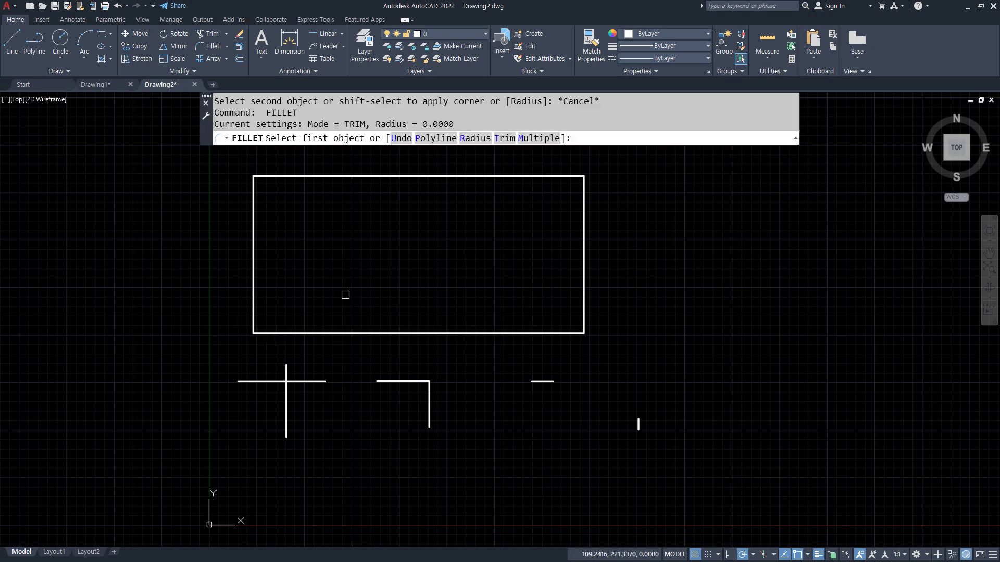
click(476, 138)
text(3)
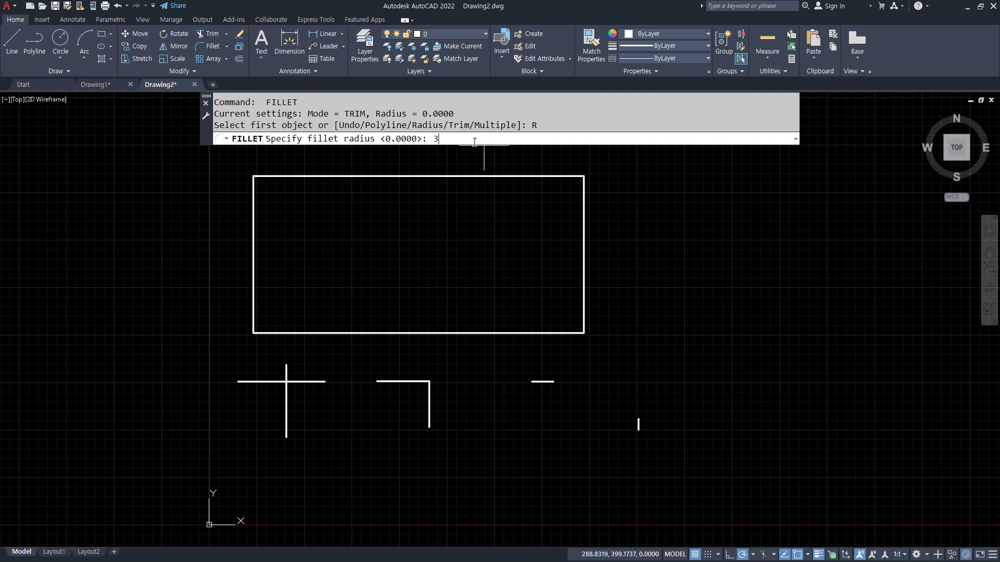
text(0)
key(Return)
click(279, 325)
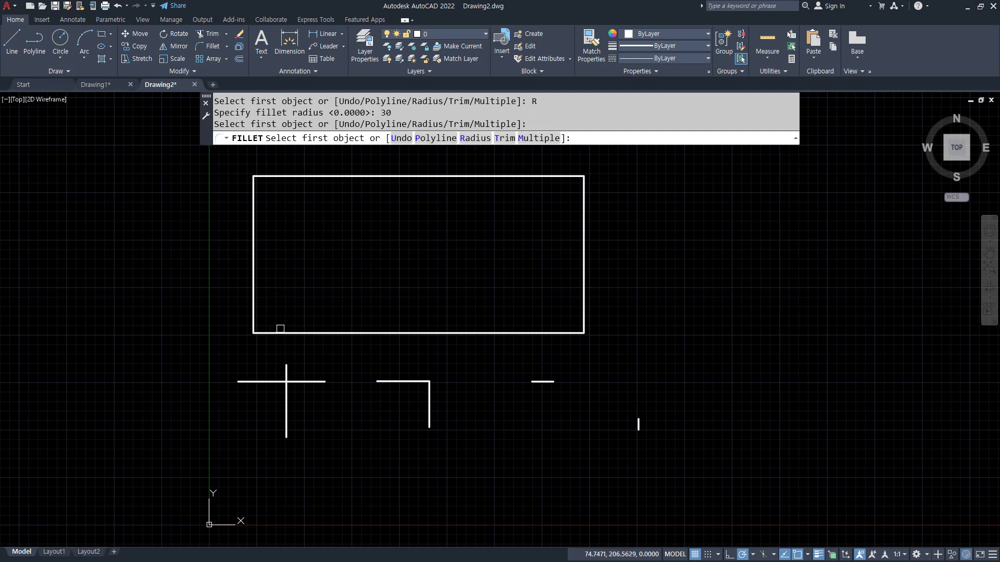
click(275, 332)
click(254, 302)
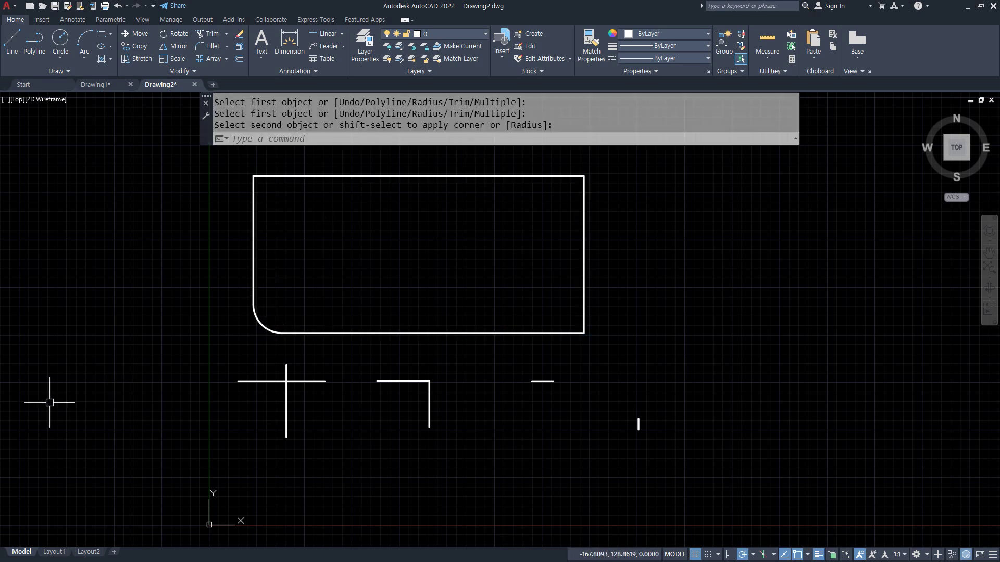
- Fillet the rectangle's other three corners with radius 30 in one run using the Multiple option
key(Return)
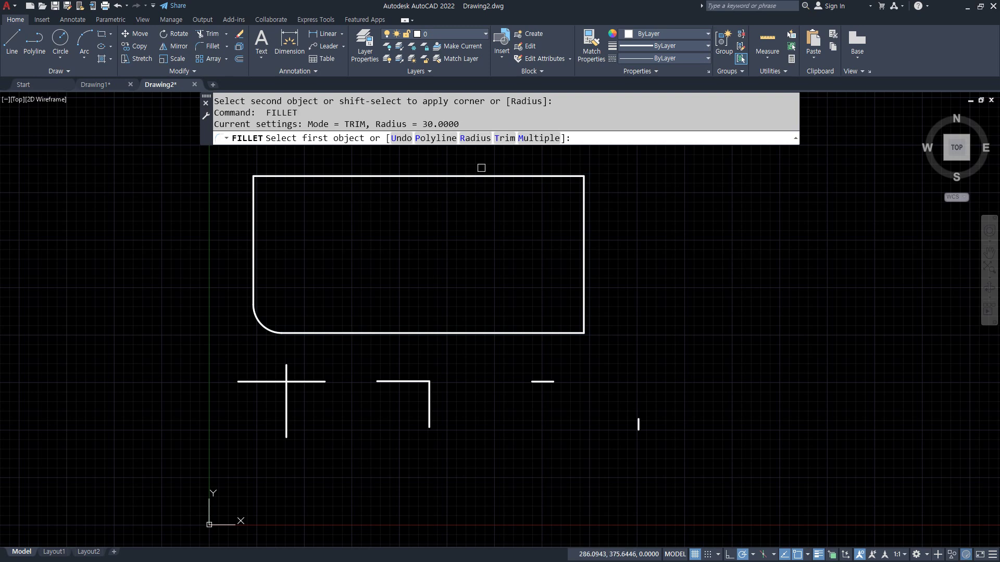
click(546, 141)
click(254, 201)
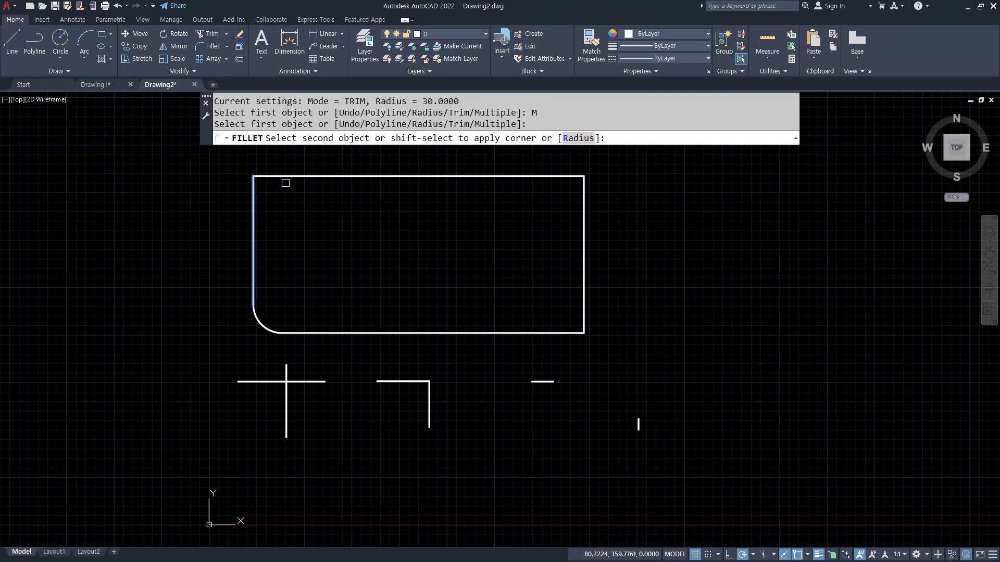
click(285, 178)
click(545, 178)
click(583, 219)
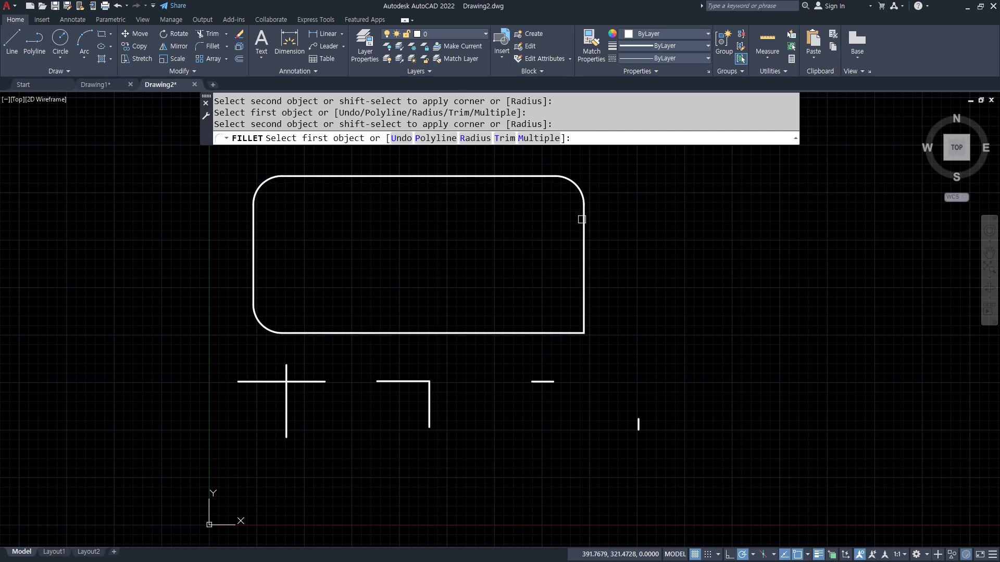
click(582, 264)
click(538, 336)
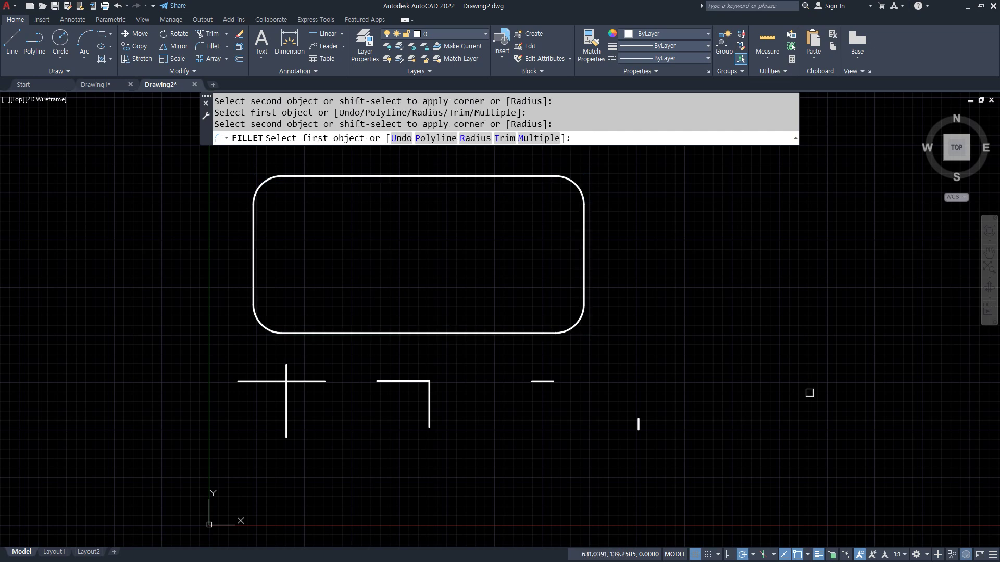
key(Return)
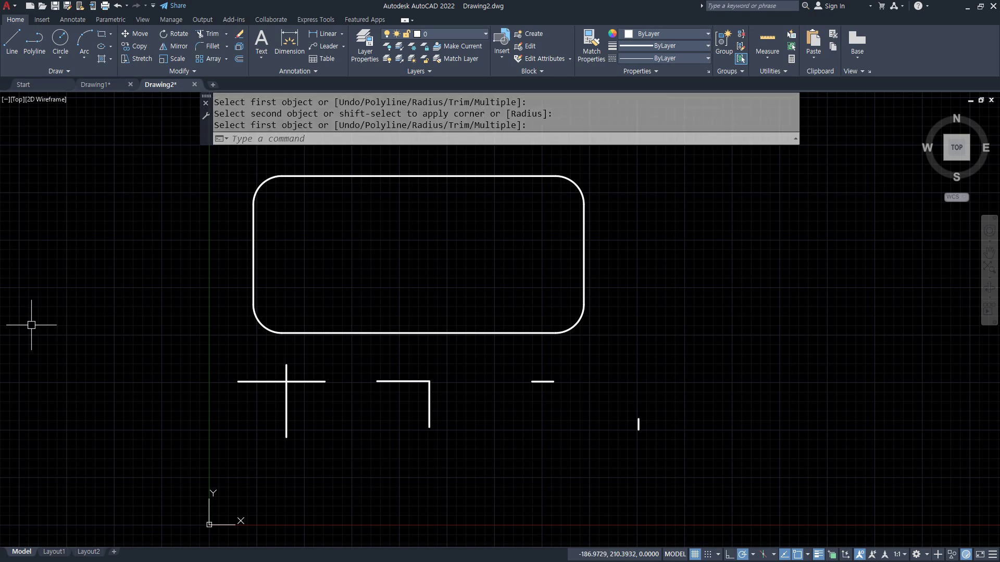
- Switch to Drawing1 and bring the whole three-armed part into view
click(95, 84)
middle_drag(127, 476, 332, 246)
scroll(192, 234, up, 2)
scroll(322, 357, up, 2)
middle_drag(314, 347, 359, 350)
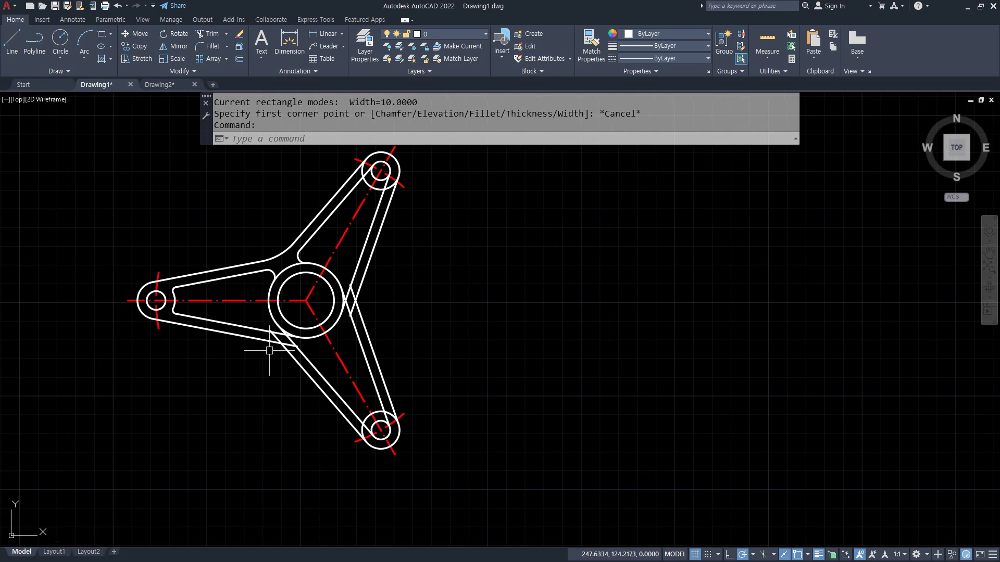
key(ctrl+shift+3)
mouse_move(365, 189)
mouse_down()
mouse_move(371, 182)
mouse_move(388, 200)
mouse_up()
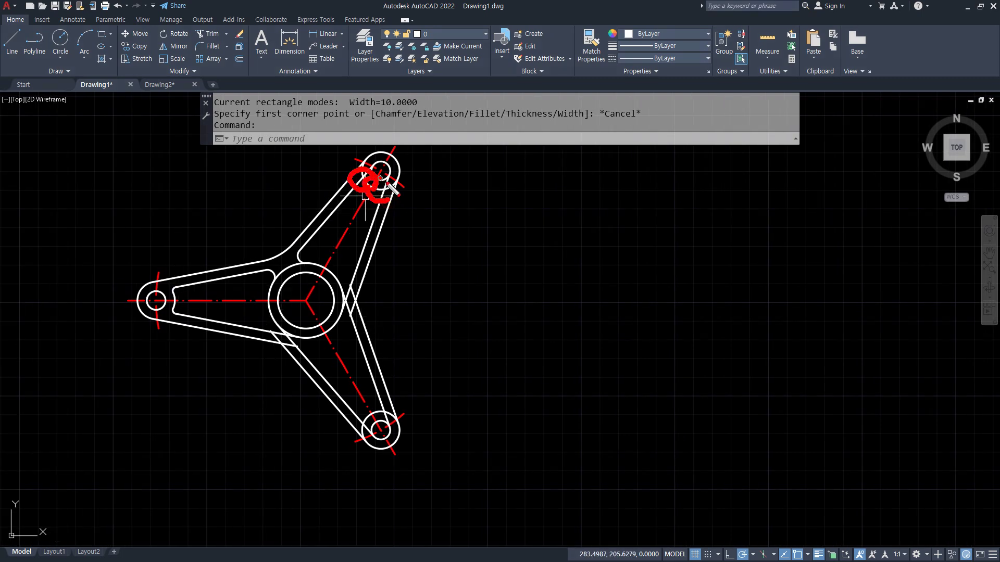
key(Escape)
- Fillet both inner lines of the upper arm to the outer circle at its end with radius 2
scroll(370, 175, up, 8)
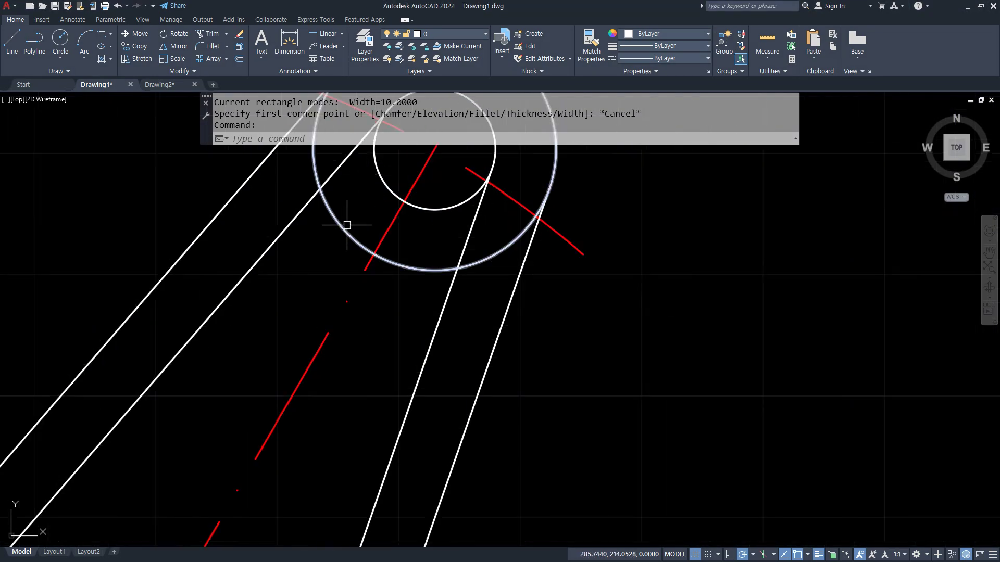
text(f)
key(Return)
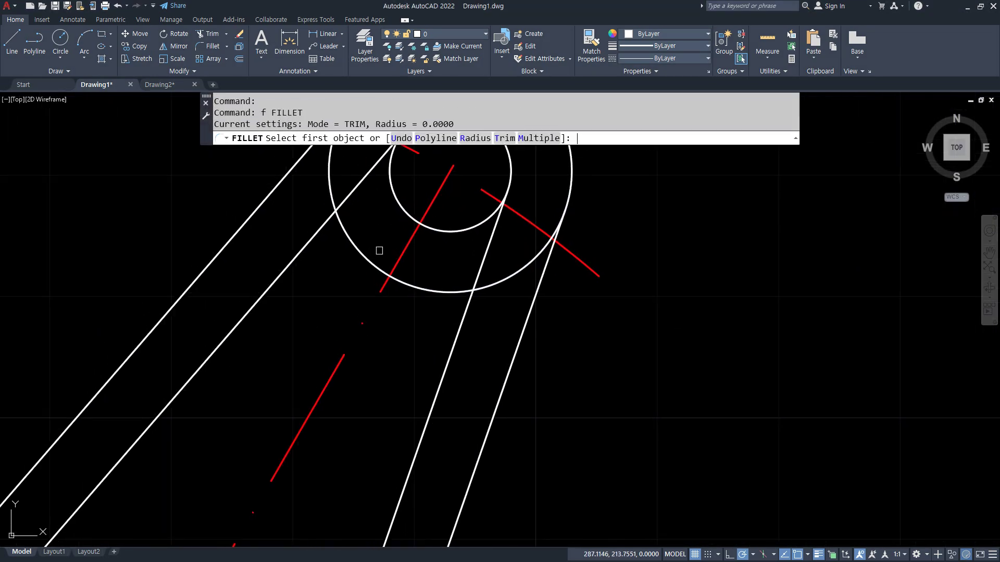
click(476, 138)
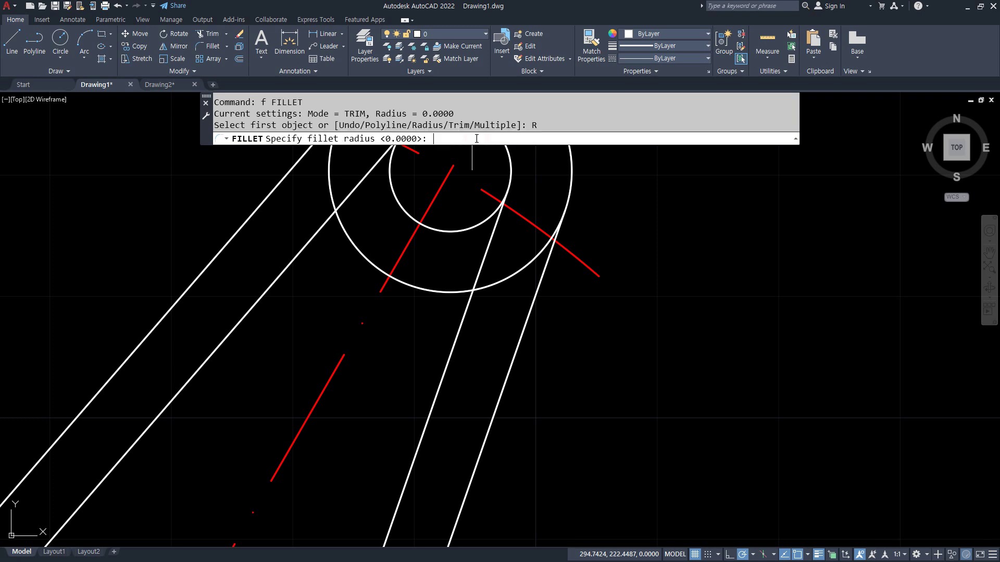
text(2)
key(Return)
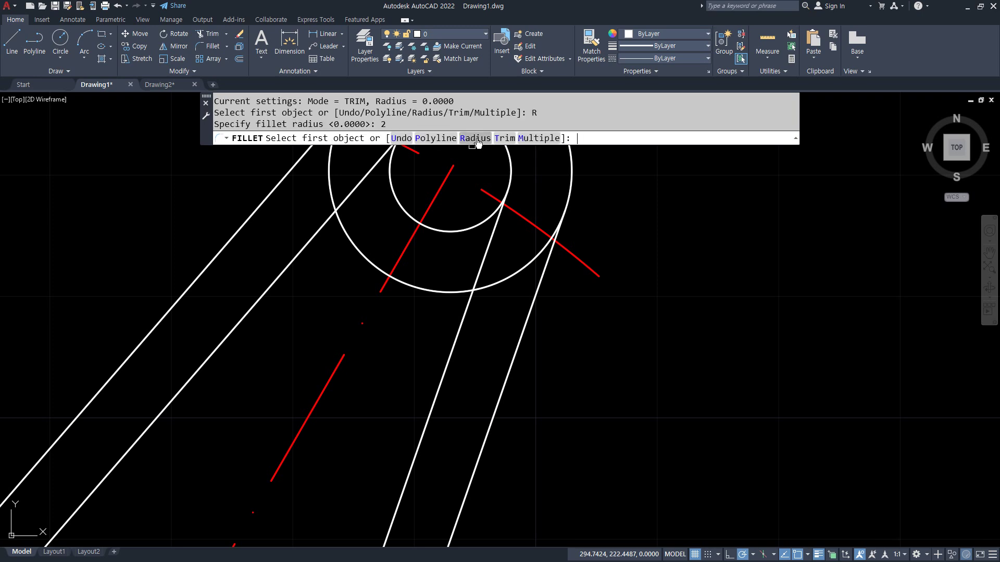
click(318, 233)
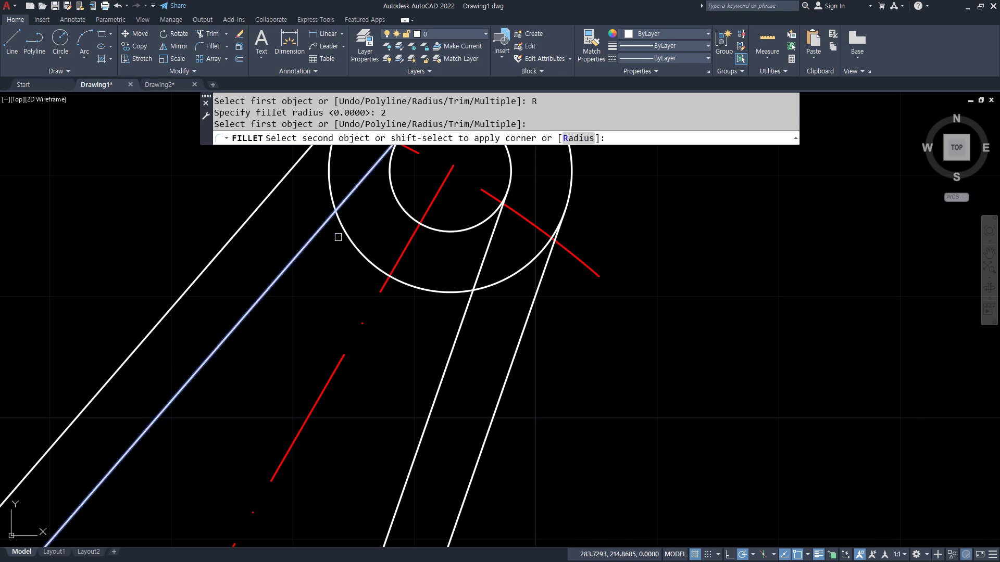
click(349, 239)
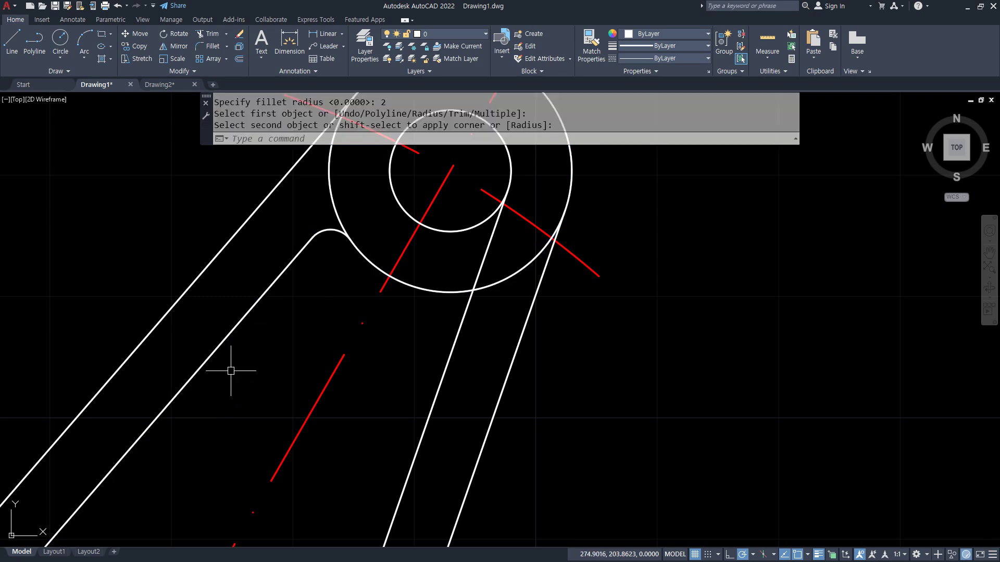
key(Return)
click(441, 292)
click(460, 343)
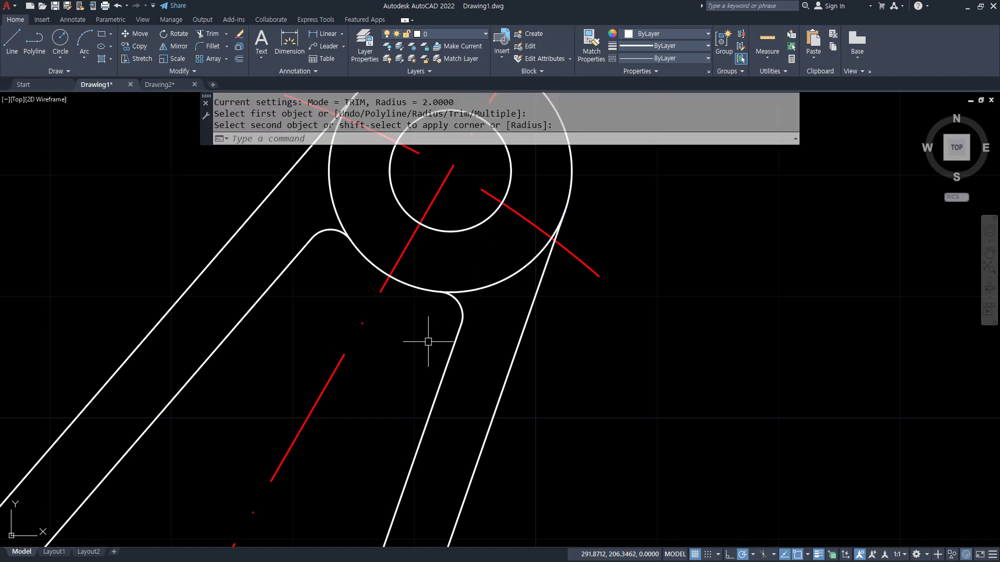
- Fillet both inner lines of the lower arm to the outer circle at its end with radius 2
scroll(224, 432, down, 6)
middle_drag(226, 430, 303, 134)
scroll(323, 448, up, 6)
middle_drag(415, 483, 424, 376)
key(Return)
click(479, 334)
click(465, 357)
key(Return)
click(372, 403)
click(323, 413)
click(320, 406)
- Fillet the left arm's lower inner line and the lower arm's left inner line to the hub's outer circle with radius 4
scroll(191, 293, down, 4)
middle_drag(162, 277, 325, 408)
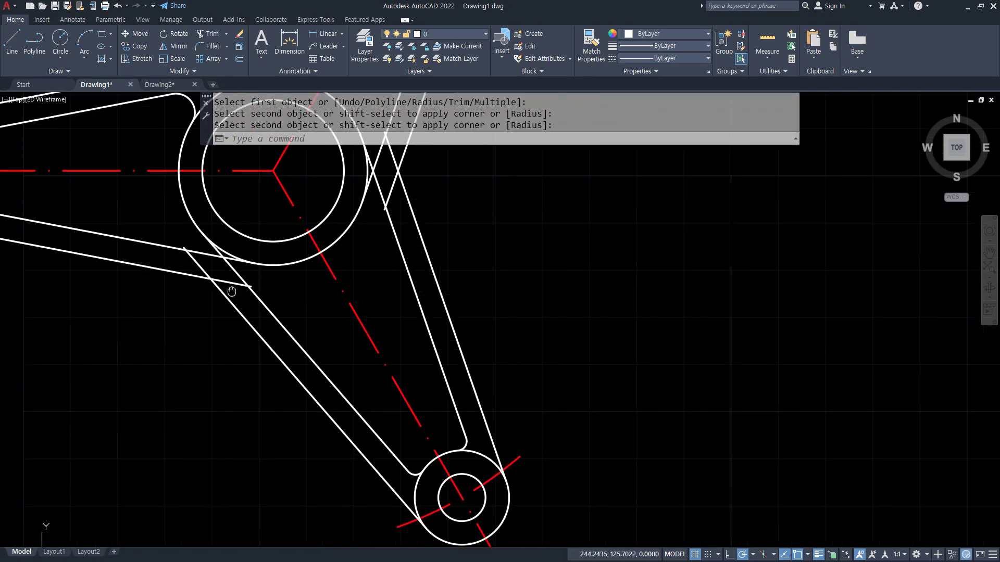
middle_drag(230, 290, 321, 377)
key(Return)
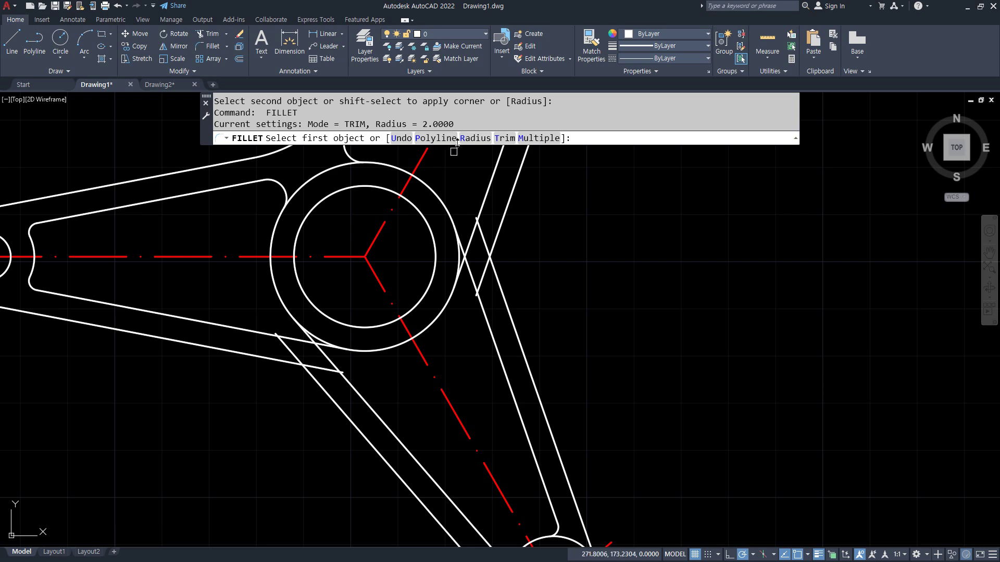
click(475, 138)
text(4)
key(Return)
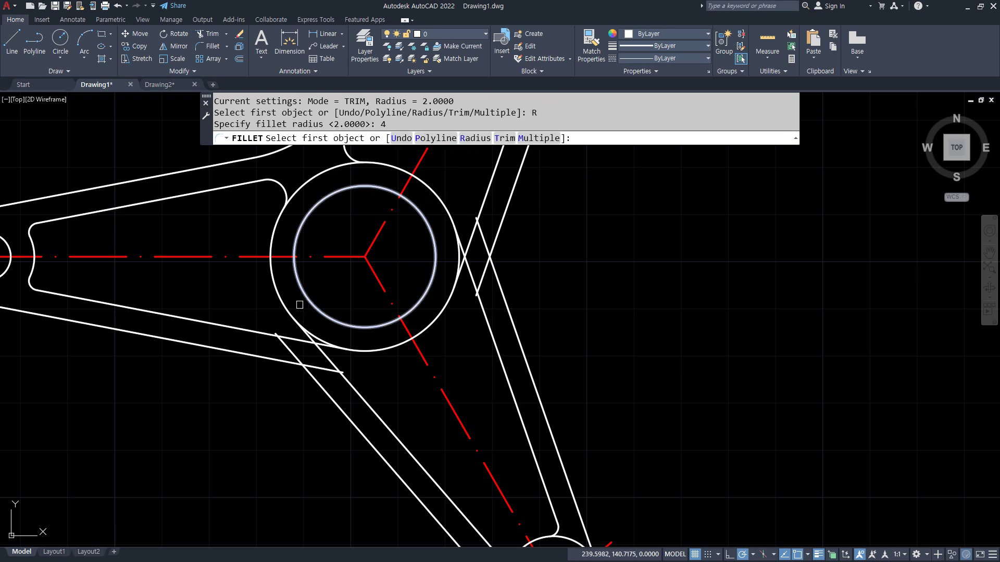
click(280, 301)
click(228, 328)
key(Return)
click(359, 380)
click(368, 349)
- Fillet the right inner lines of the lower and upper arms to the hub's outer circle with radius 4
key(Return)
click(456, 301)
click(481, 311)
middle_drag(440, 238, 419, 310)
key(Return)
click(470, 251)
click(437, 312)
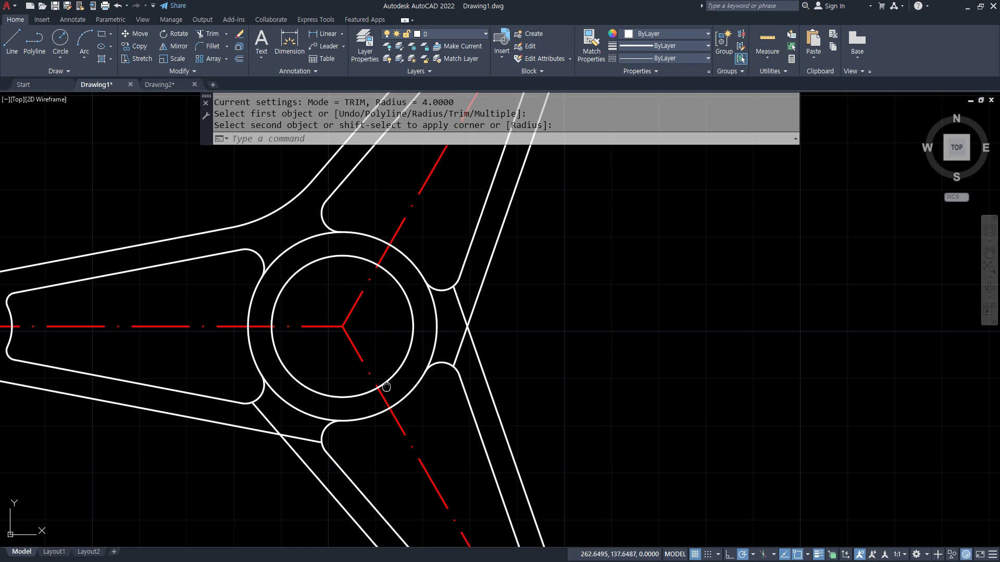
- Fillet the crossing outer arm lines on the right and lower-left sides of the hub with radius 30
middle_drag(465, 386, 390, 329)
text(f)
key(Return)
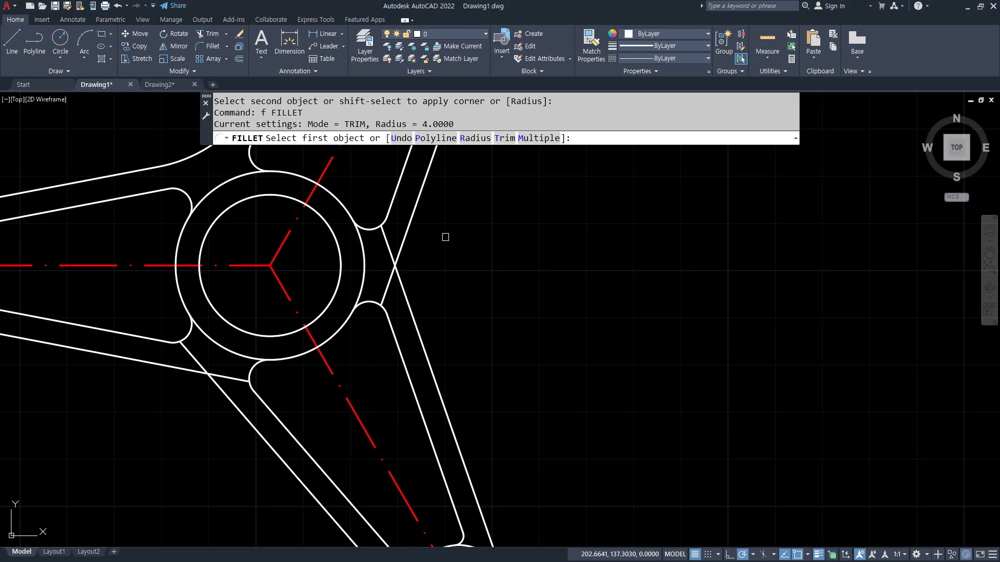
text(r)
key(Return)
text(30)
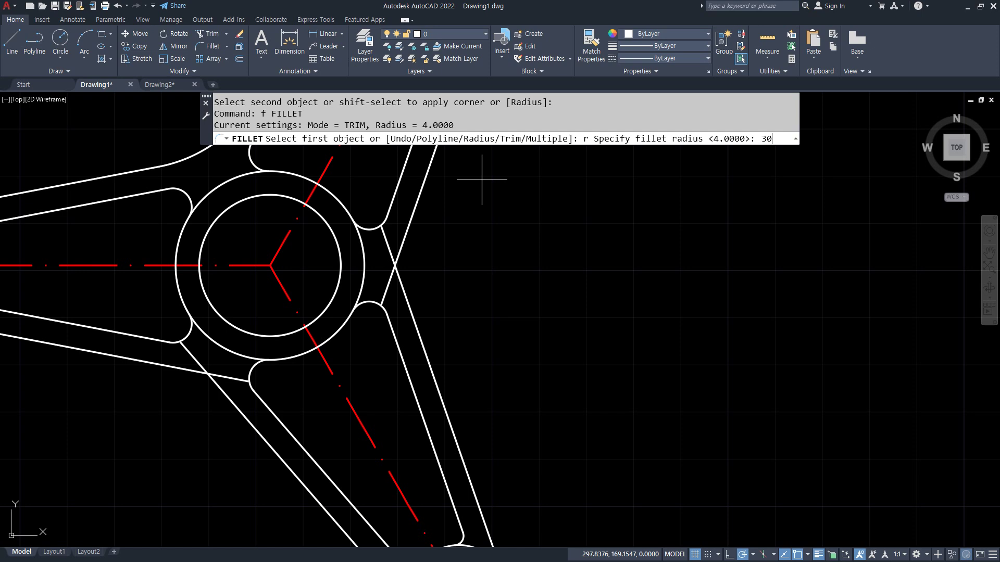
key(Return)
click(430, 162)
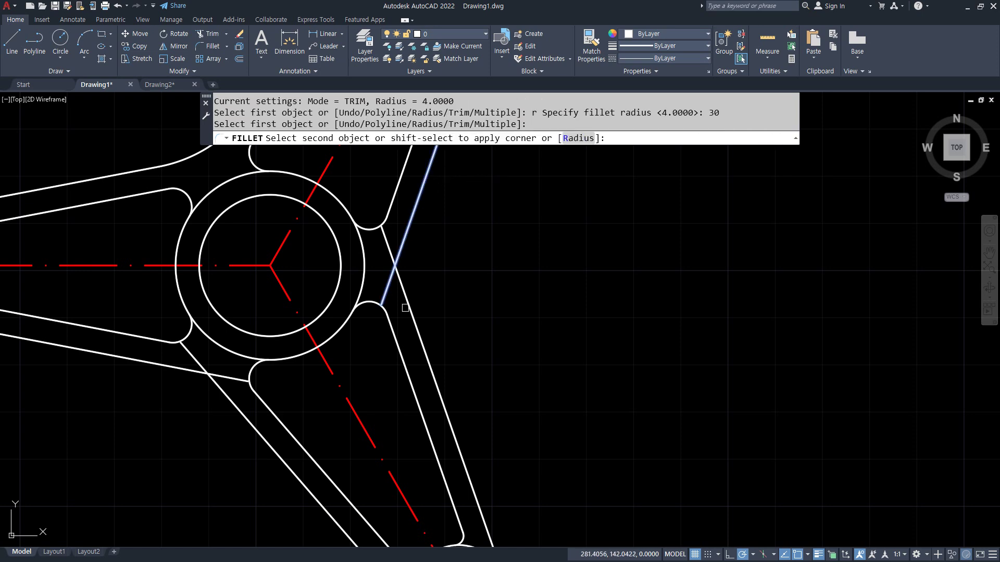
click(408, 308)
key(Return)
click(228, 401)
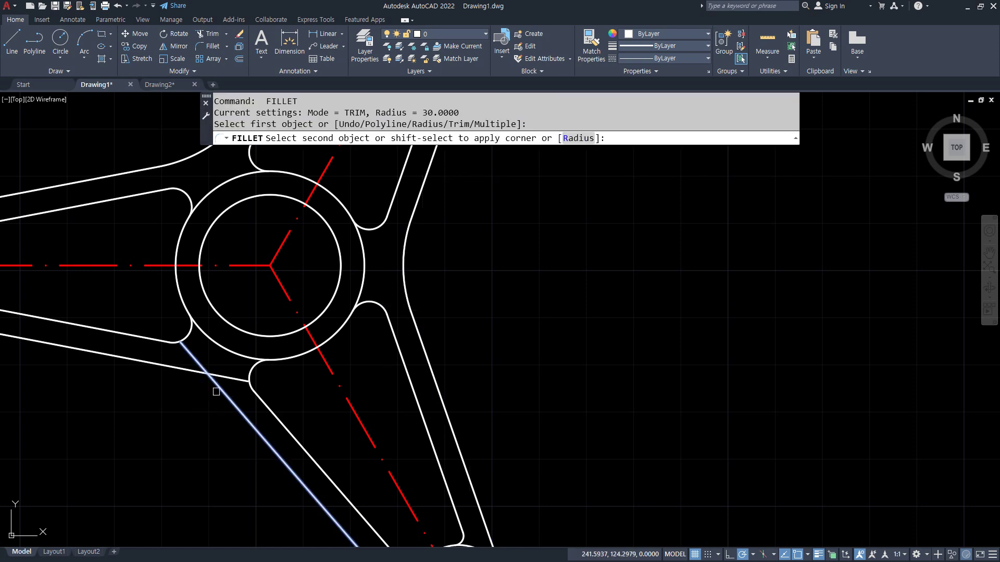
click(183, 372)
- Trim away the hub's outer circle segments between the fillets of neighbouring arm pockets
scroll(139, 399, down, 3)
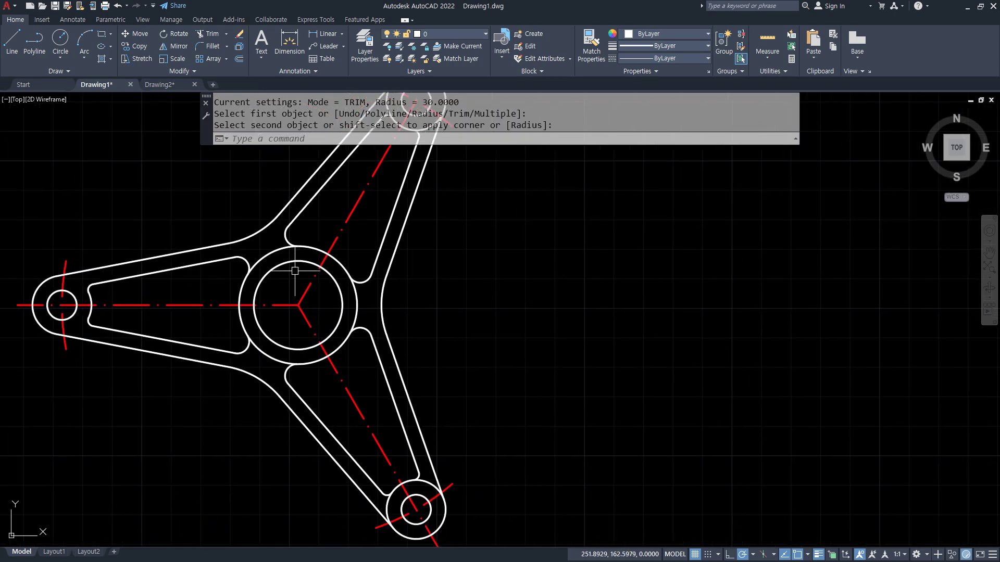
text(tr)
key(Return)
click(261, 253)
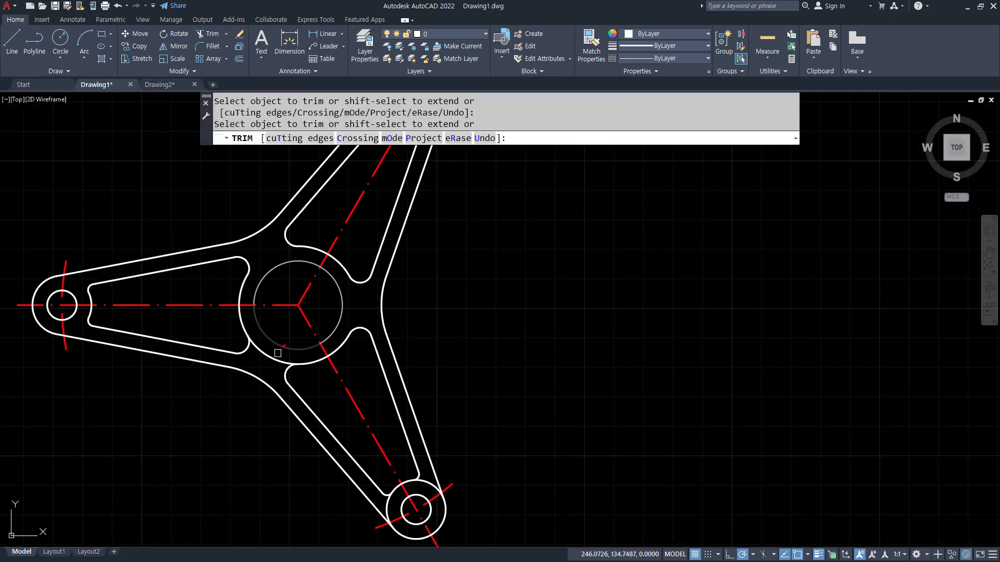
key(Return)
scroll(469, 349, down, 2)
middle_drag(472, 352, 447, 359)
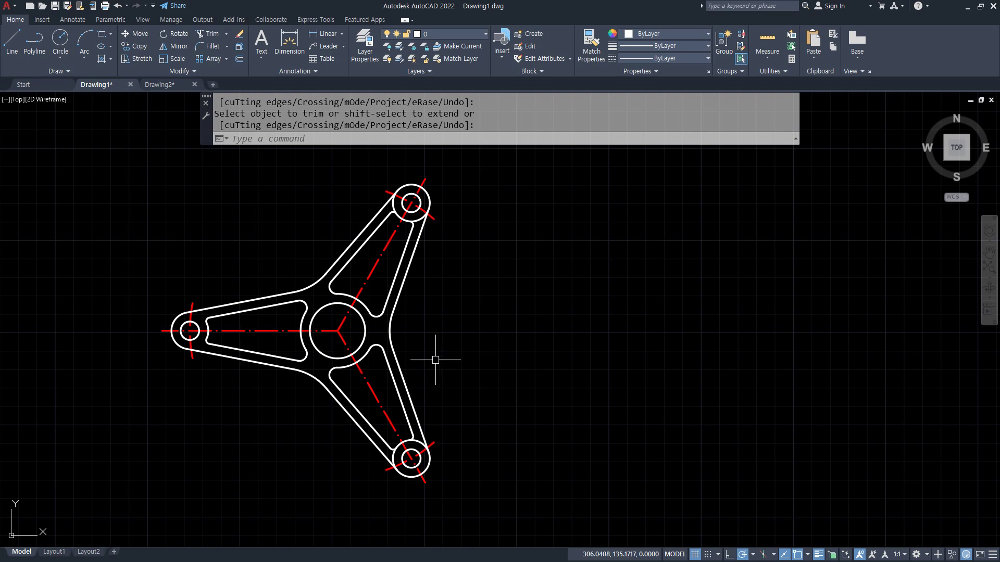
- Switch to Drawing2 and examine the dimensioned Offset, Trim and Extend practice drawings in the web browser
key(ctrl+Tab)
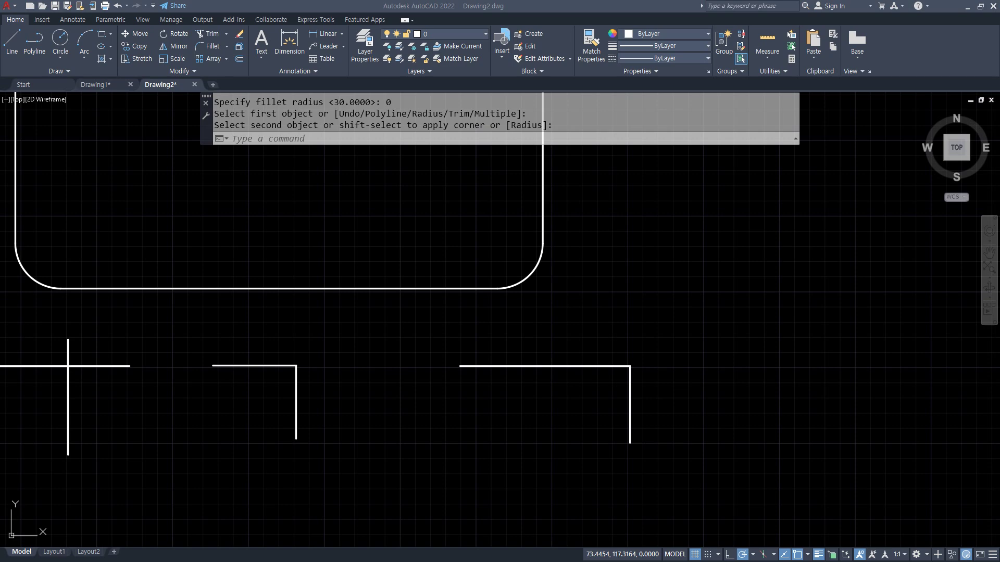
drag(0, 136, 238, 149)
scroll(515, 439, up, 6)
scroll(528, 422, up, 7)
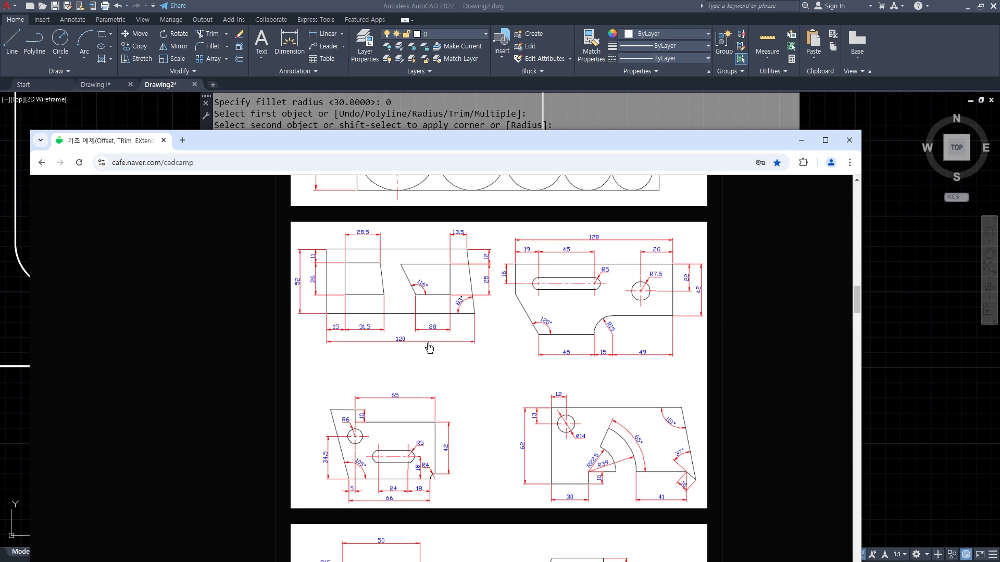
mouse_move(427, 356)
mouse_down()
mouse_move(333, 232)
mouse_move(508, 307)
mouse_move(346, 348)
mouse_up()
key(Escape)
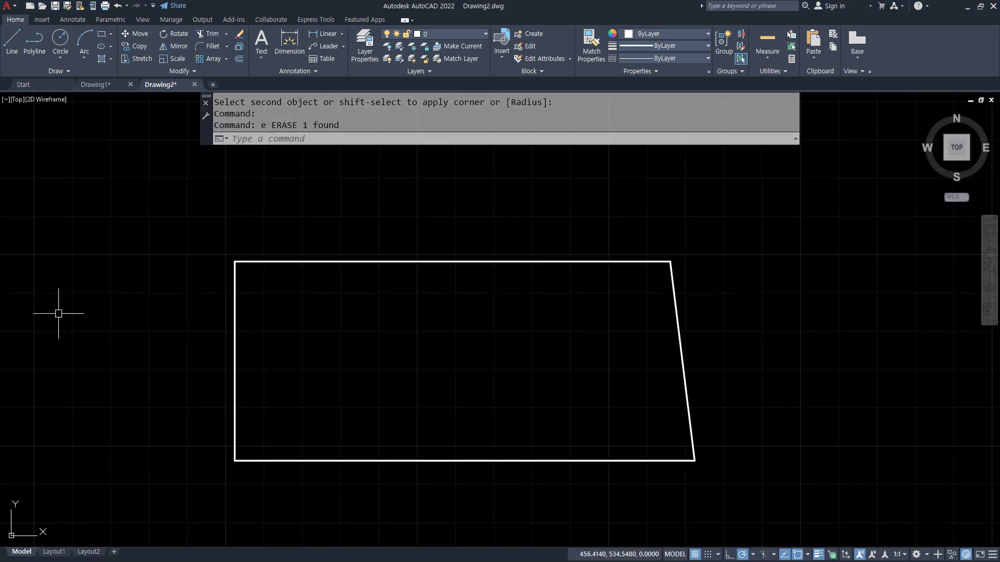
key(alt+Tab)
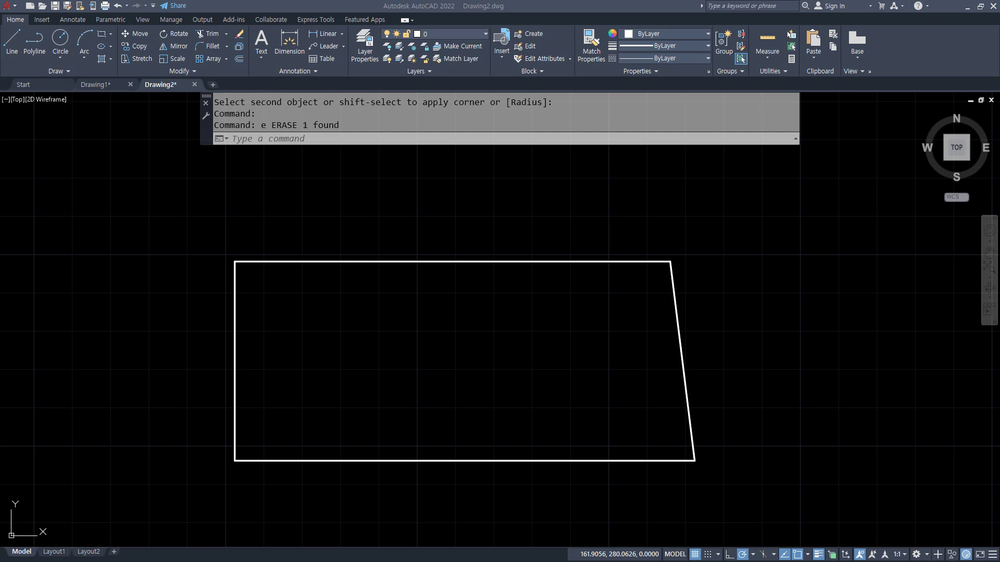
- Erase the four lines of the quadrilateral outline in Drawing2 and reset the view
click(741, 491)
click(114, 237)
scroll(387, 371, down, 1)
scroll(386, 371, up, 1)
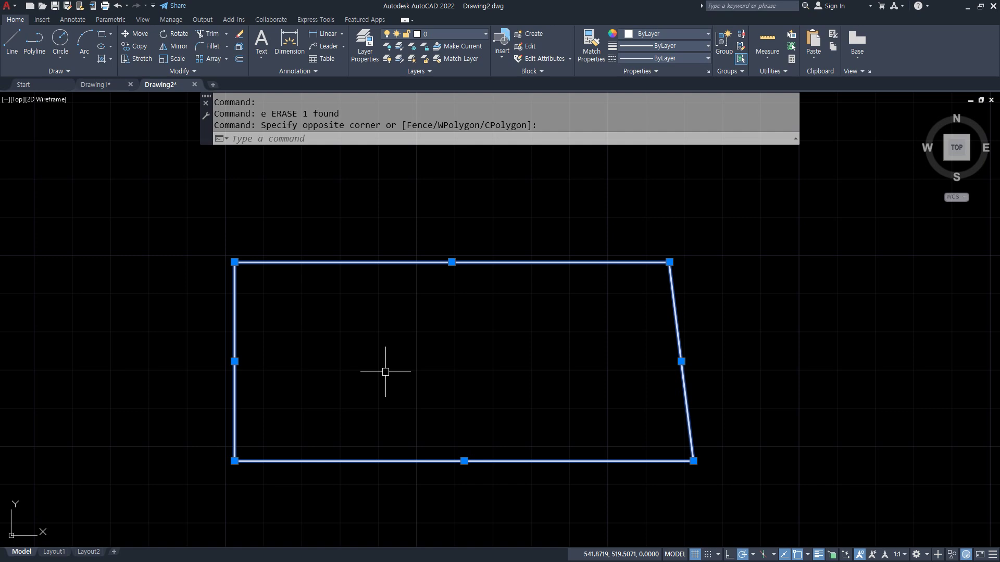
key(Delete)
scroll(383, 367, down, 5)
scroll(380, 364, down, 5)
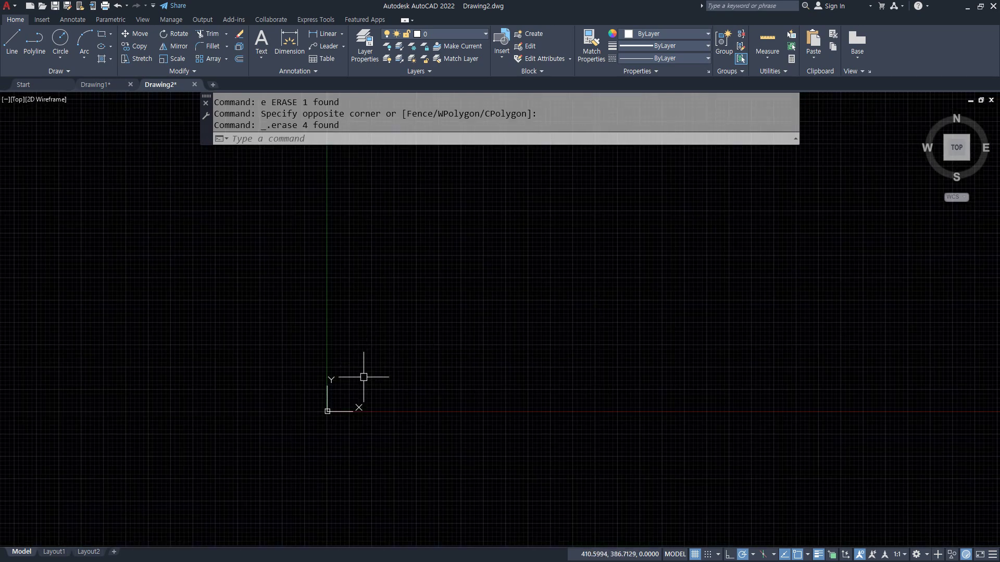
middle_click(431, 366)
middle_click(430, 365)
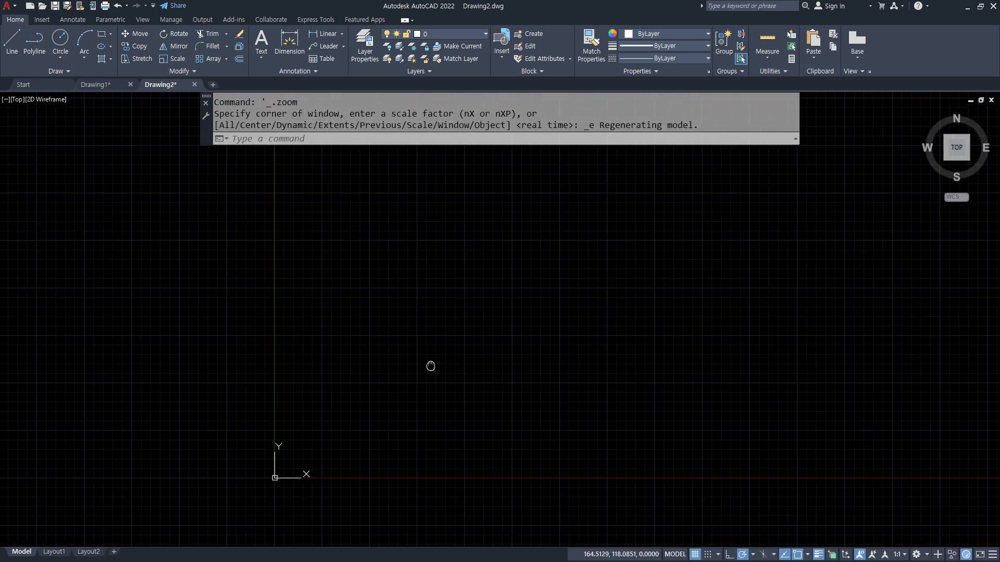
text(l)
key(Return)
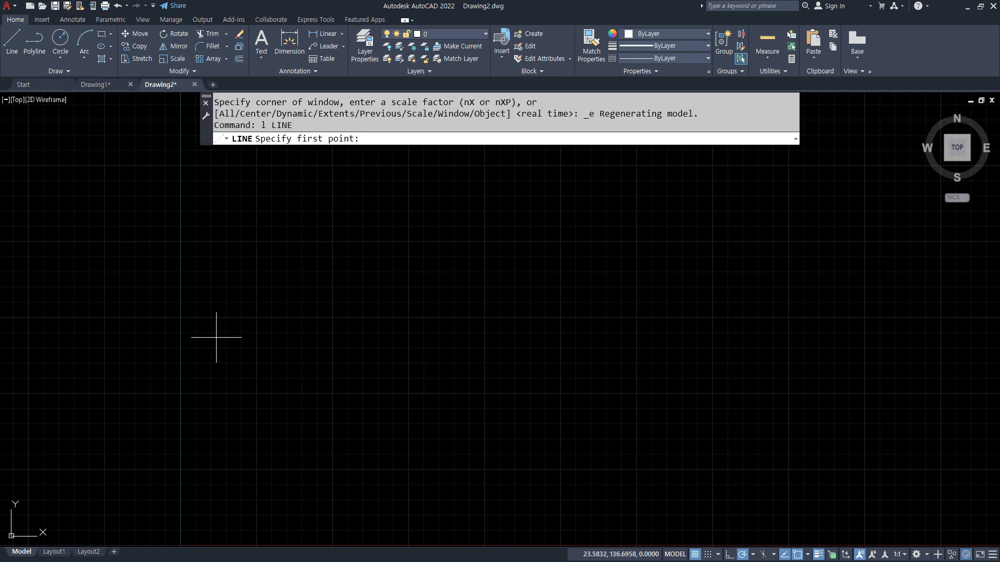
click(216, 337)
click(334, 338)
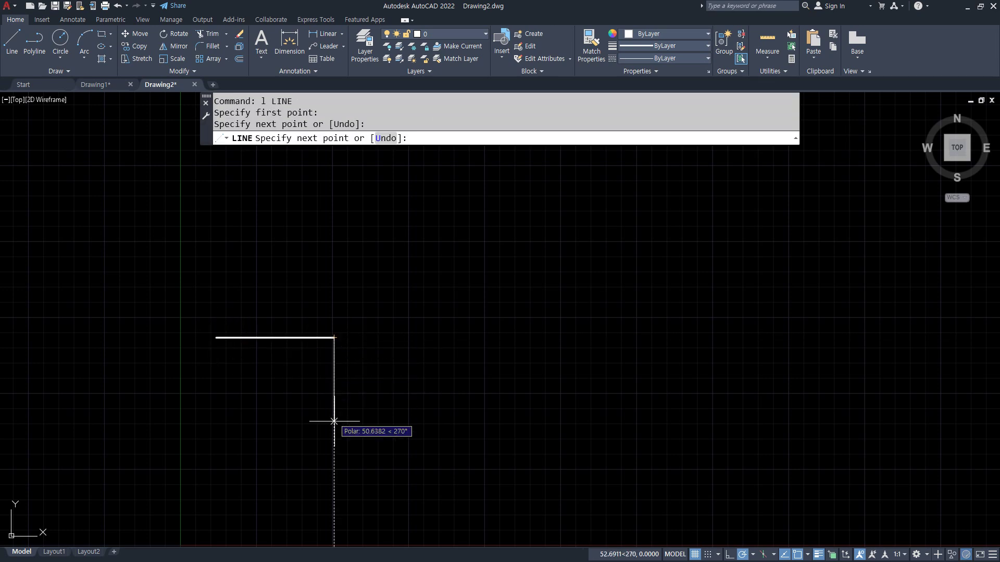
key(Escape)
click(313, 337)
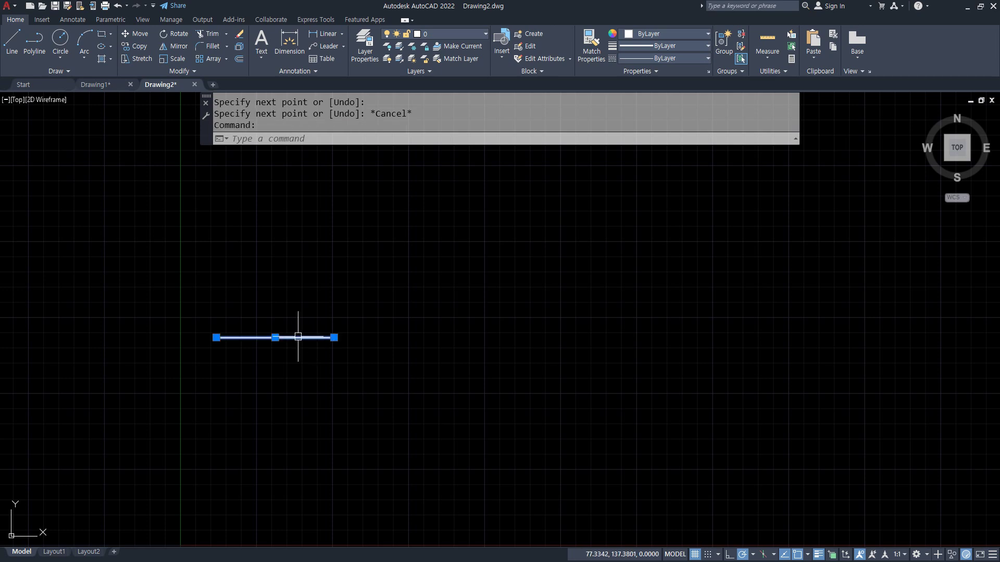
text(e)
key(Return)
- Draw a horizontal line and a vertical line that crosses it near its right end
text(l)
key(Return)
click(239, 316)
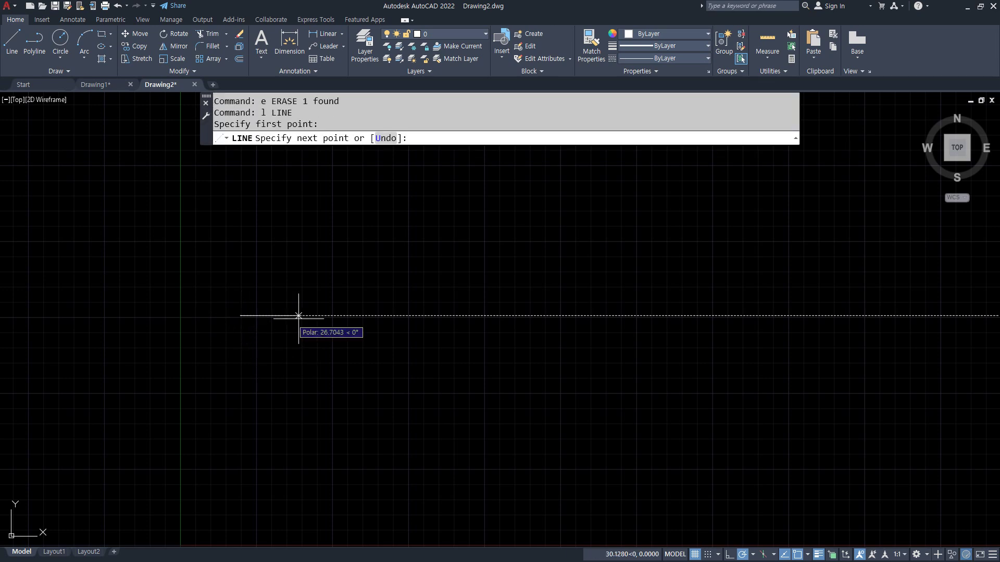
click(413, 316)
key(Return)
key(Return)
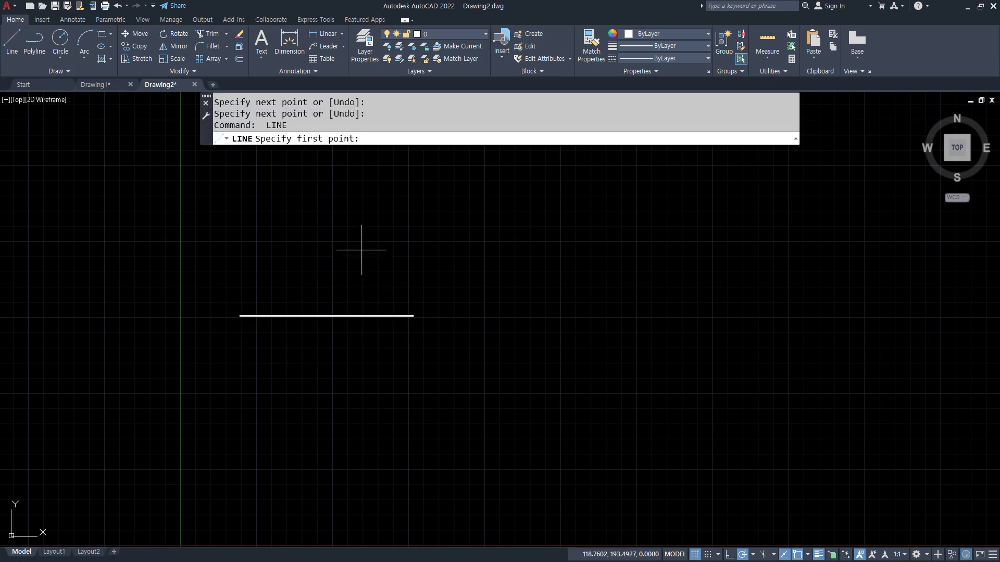
click(370, 281)
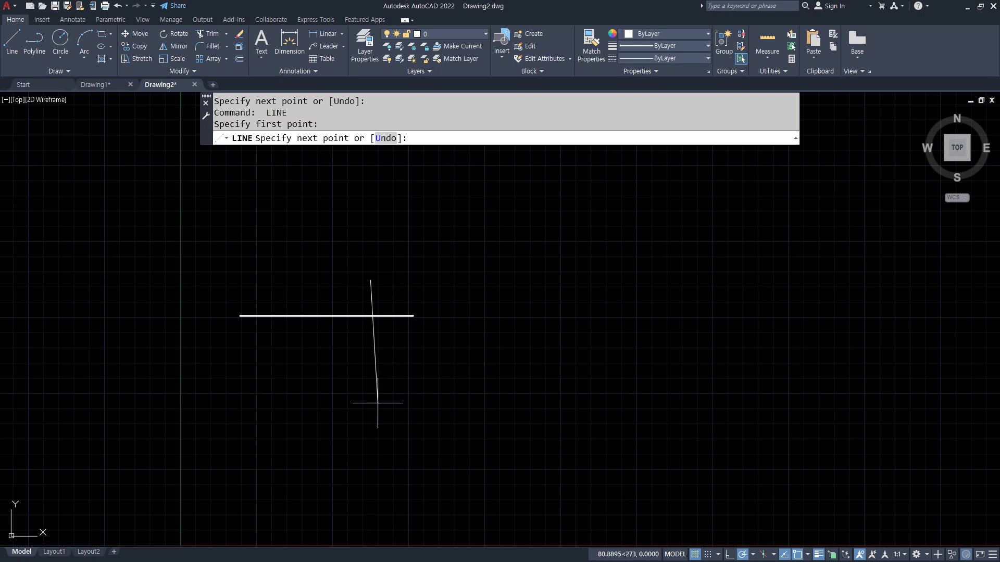
click(371, 443)
key(Return)
- Draw a horizontal line and a downward vertical line meeting at a corner, beside the crossing pair
key(Return)
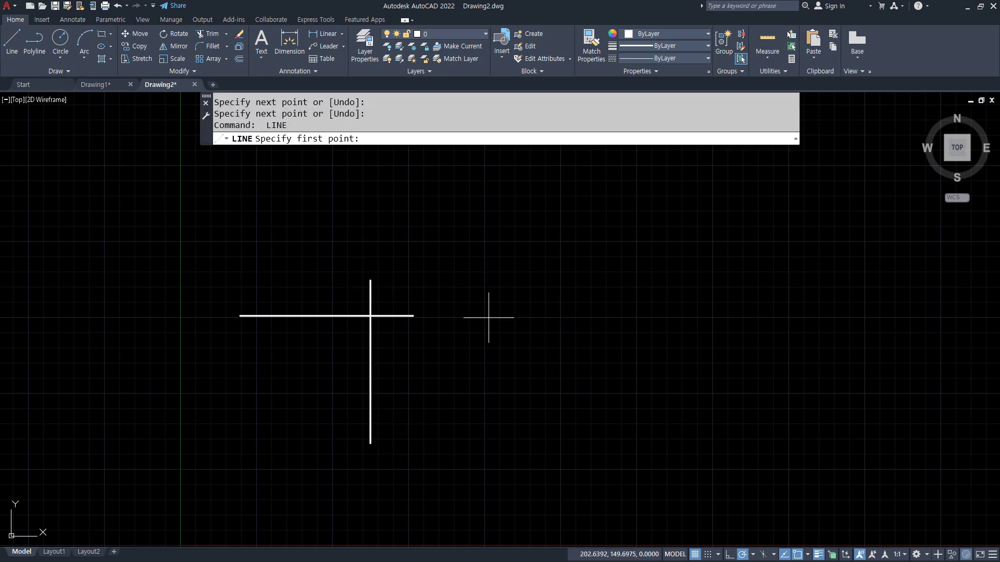
click(484, 317)
click(634, 318)
click(635, 434)
key(Return)
- Draw a short horizontal line and a separate short vertical line farther right and lower, leaving them unconnected
key(Return)
click(709, 319)
click(731, 318)
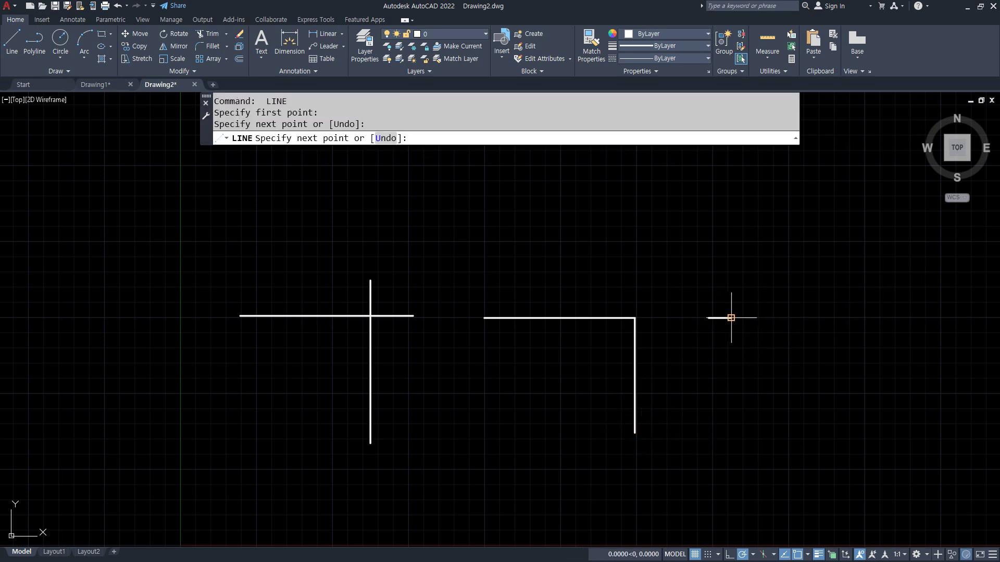
key(Return)
key(Return)
click(869, 397)
key(Return)
middle_drag(711, 376, 656, 375)
text(x)
key(Return)
drag(515, 355, 500, 287)
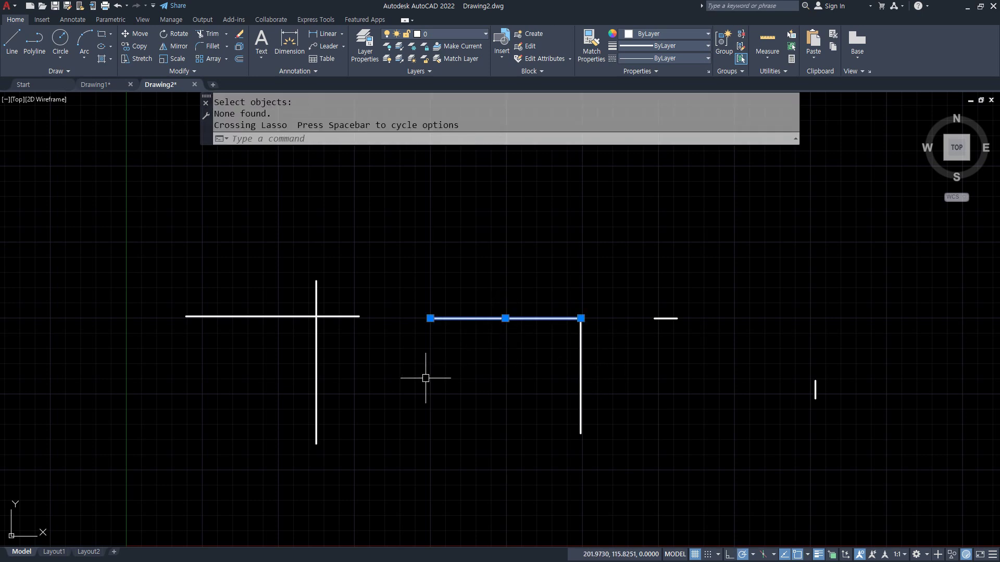
key(Escape)
key(Escape)
key(Escape)
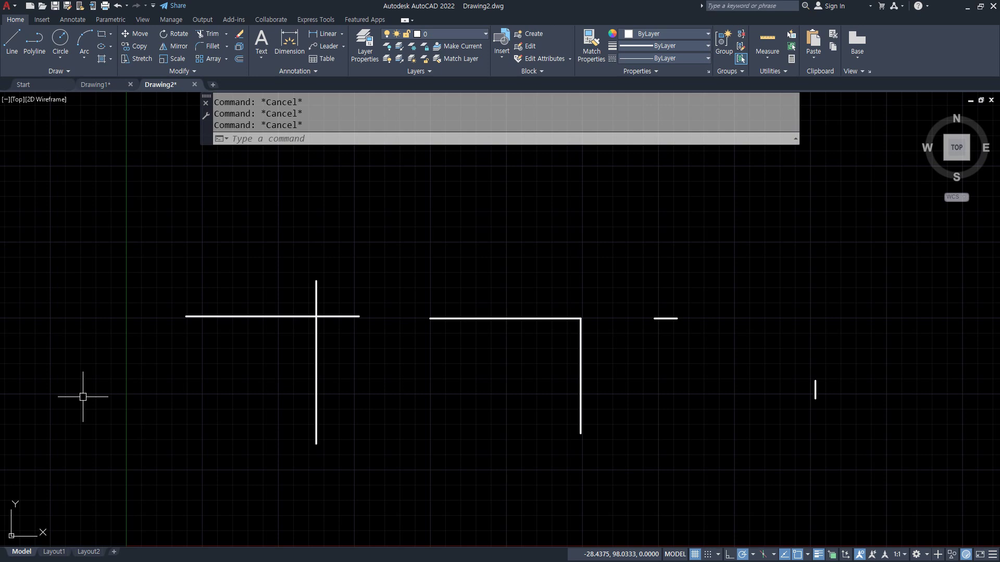
drag(237, 288, 371, 405)
key(Escape)
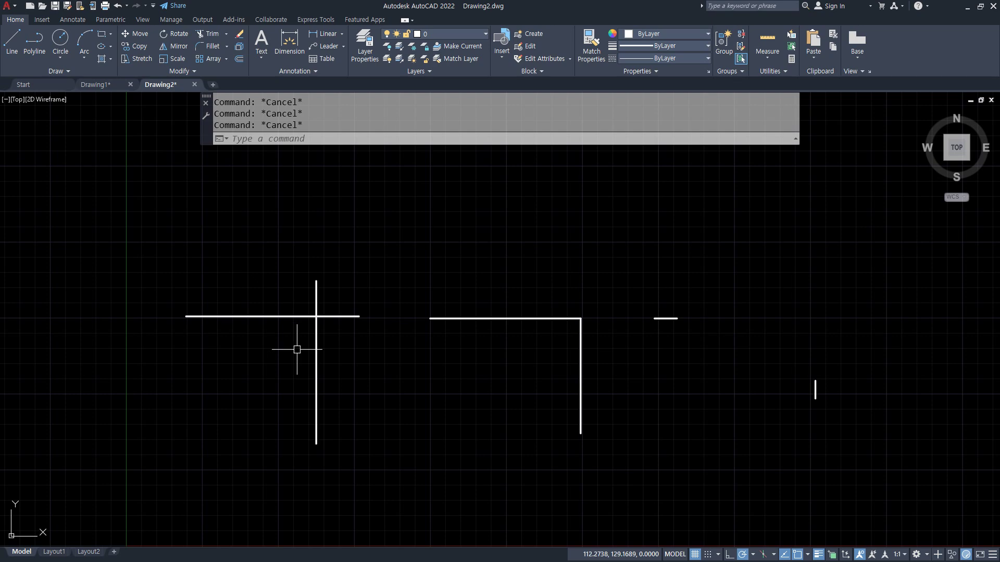
scroll(312, 358, up, 4)
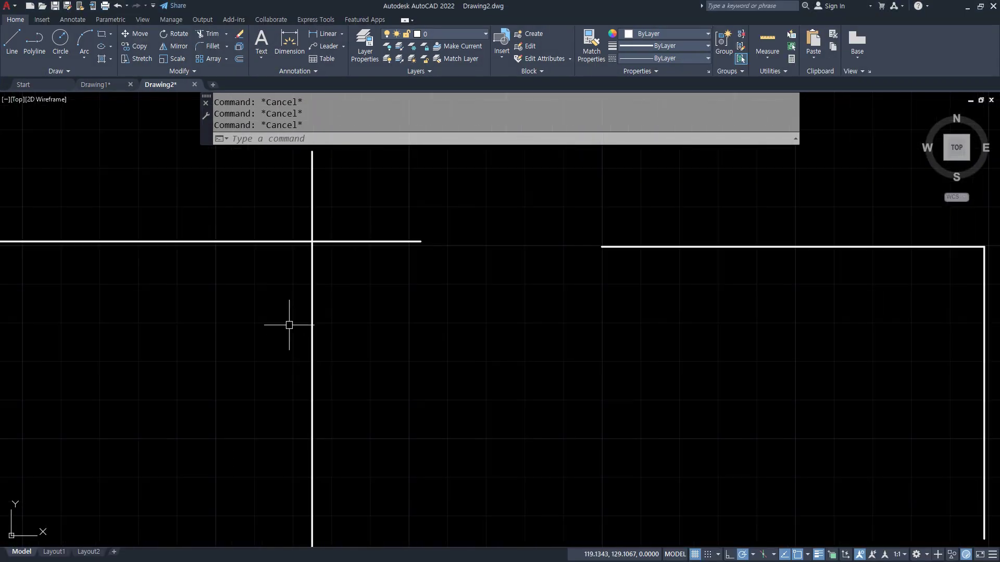
middle_drag(289, 325, 397, 344)
drag(280, 231, 494, 462)
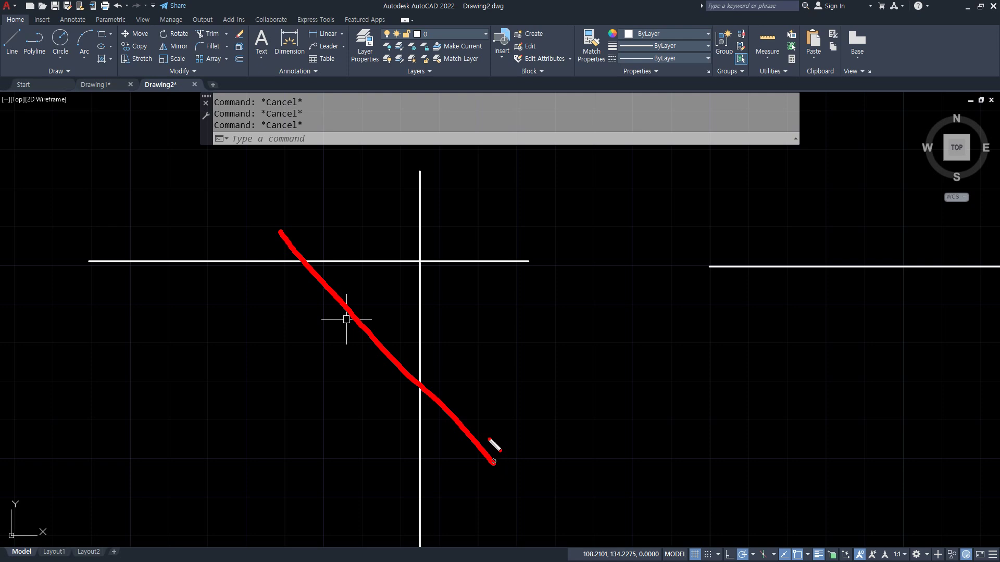
mouse_move(305, 261)
mouse_down()
mouse_move(309, 195)
mouse_move(326, 227)
mouse_up()
drag(315, 217, 419, 218)
drag(398, 206, 407, 230)
mouse_move(441, 260)
mouse_down()
mouse_move(493, 260)
mouse_move(473, 335)
mouse_move(473, 383)
mouse_move(497, 343)
mouse_up()
click(454, 368)
mouse_move(456, 282)
mouse_down()
mouse_move(472, 265)
mouse_move(492, 272)
mouse_up()
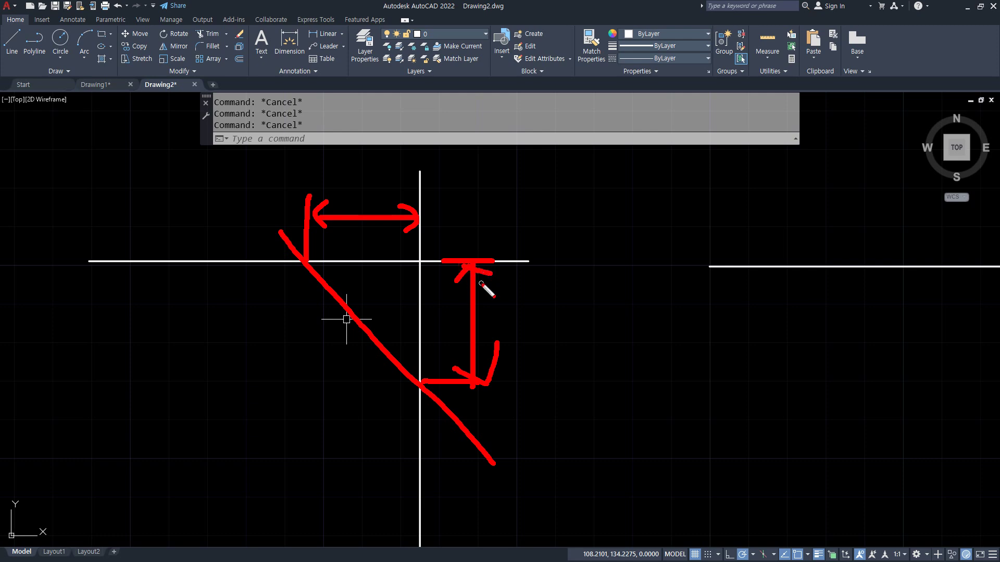
mouse_move(665, 191)
mouse_down()
mouse_move(639, 183)
mouse_move(658, 211)
mouse_up()
mouse_move(684, 168)
mouse_down()
mouse_move(719, 205)
mouse_move(688, 214)
mouse_move(711, 178)
mouse_up()
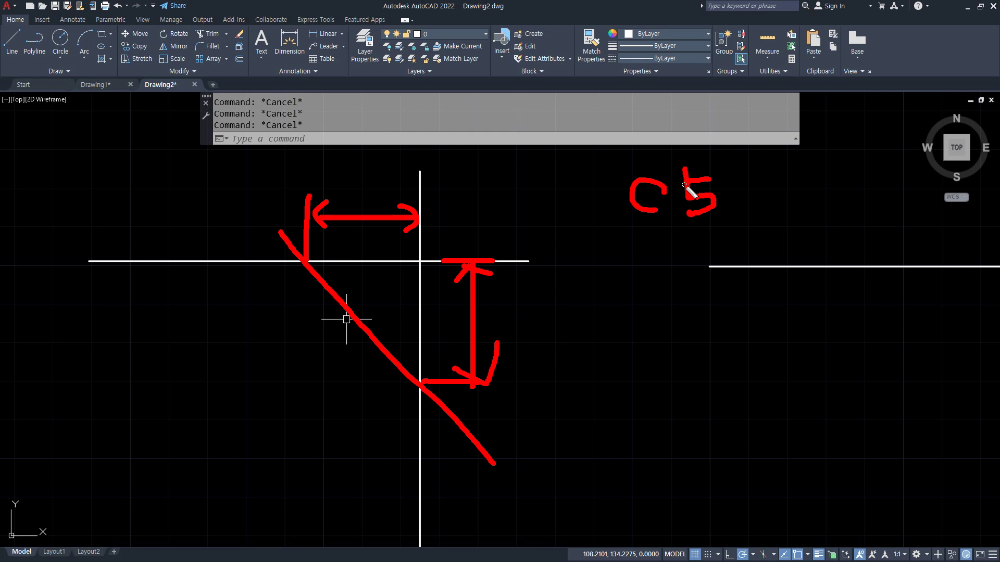
mouse_move(353, 165)
mouse_down()
mouse_move(356, 197)
mouse_move(346, 202)
mouse_move(384, 173)
mouse_up()
mouse_move(492, 300)
mouse_down()
mouse_move(518, 329)
mouse_move(503, 342)
mouse_move(522, 302)
mouse_up()
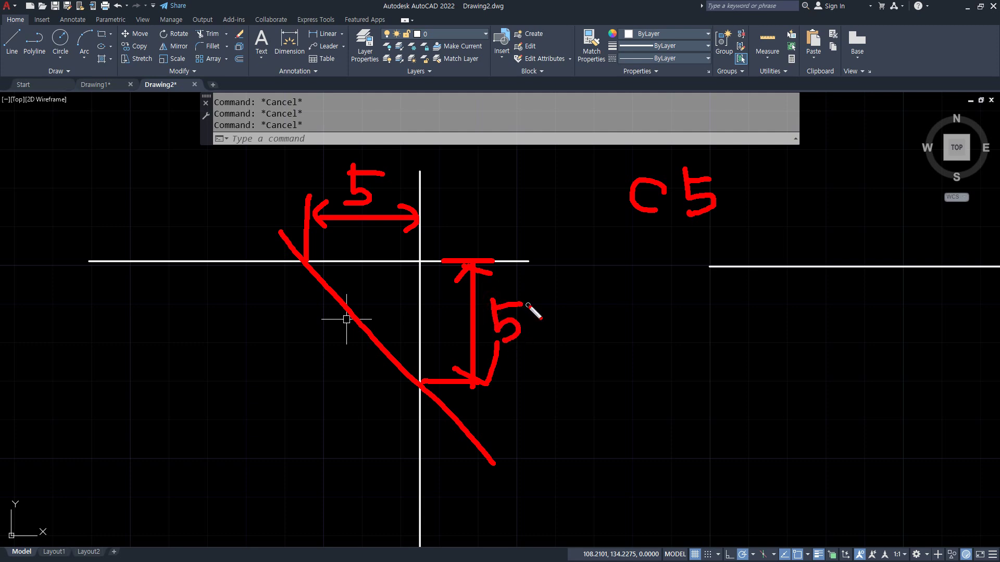
key(Delete)
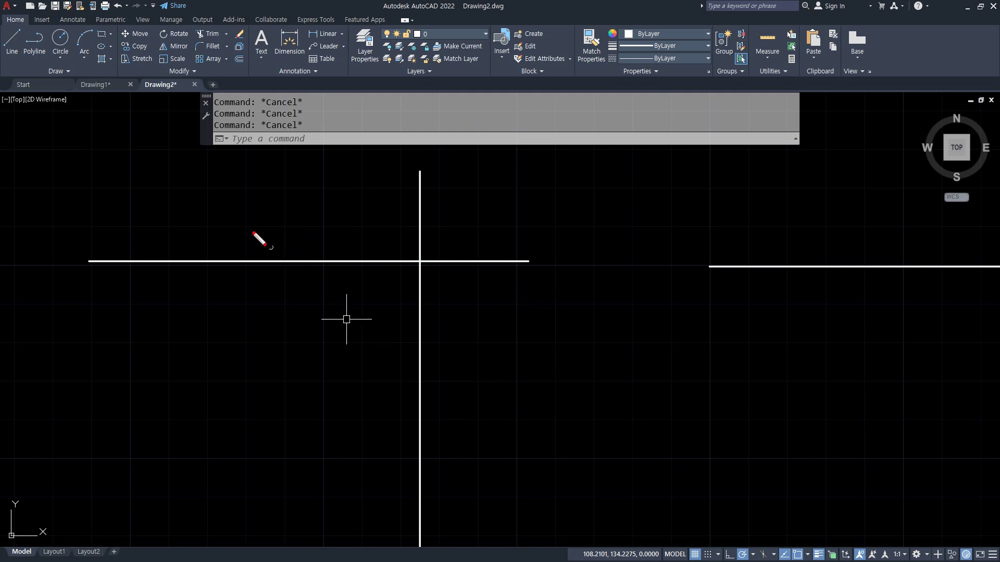
drag(248, 226, 471, 527)
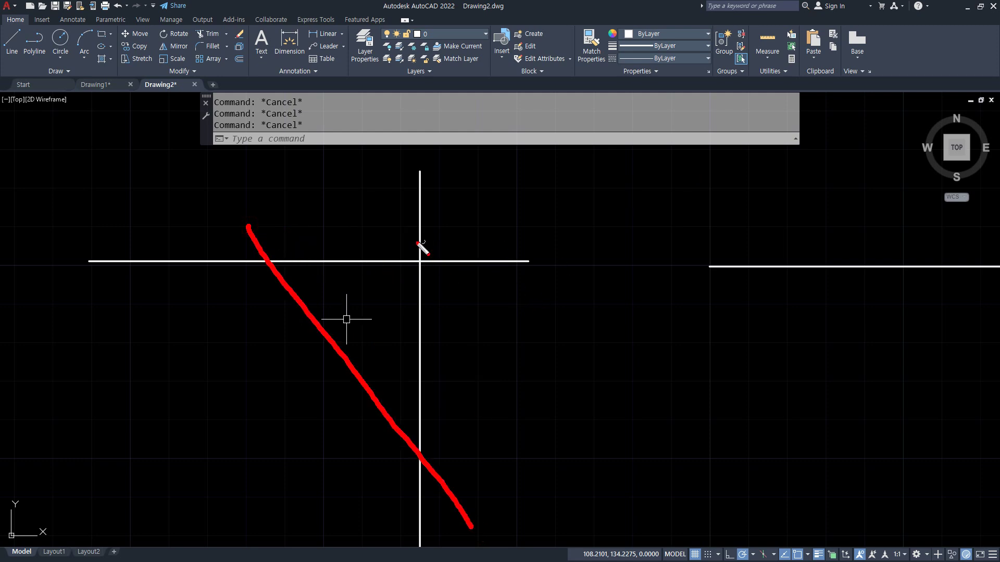
mouse_move(271, 259)
mouse_down()
mouse_move(280, 188)
mouse_move(298, 180)
mouse_move(293, 210)
mouse_move(420, 198)
mouse_move(414, 210)
mouse_up()
mouse_move(342, 266)
mouse_down()
mouse_move(321, 320)
mouse_move(341, 329)
mouse_move(328, 278)
mouse_move(364, 276)
mouse_up()
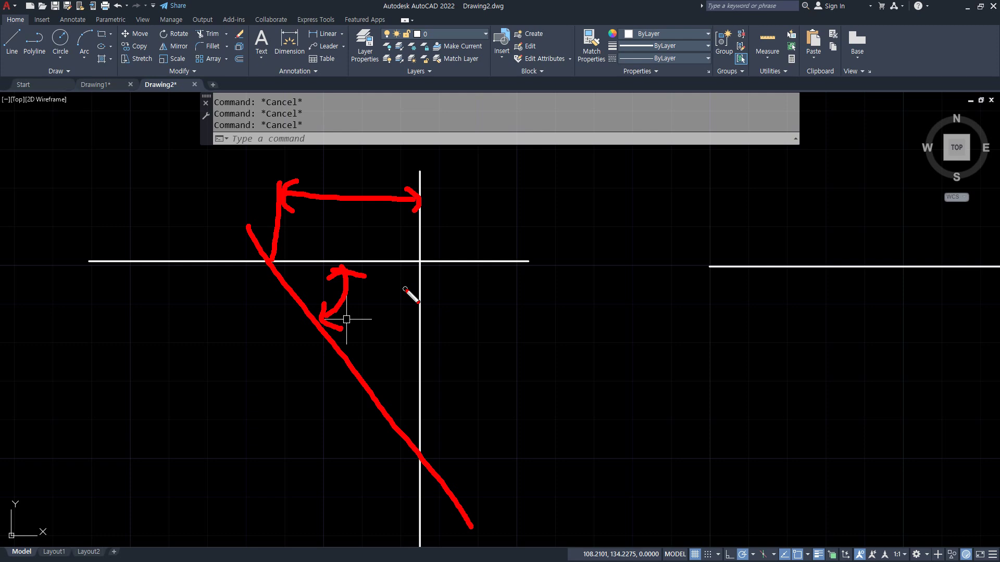
key(Escape)
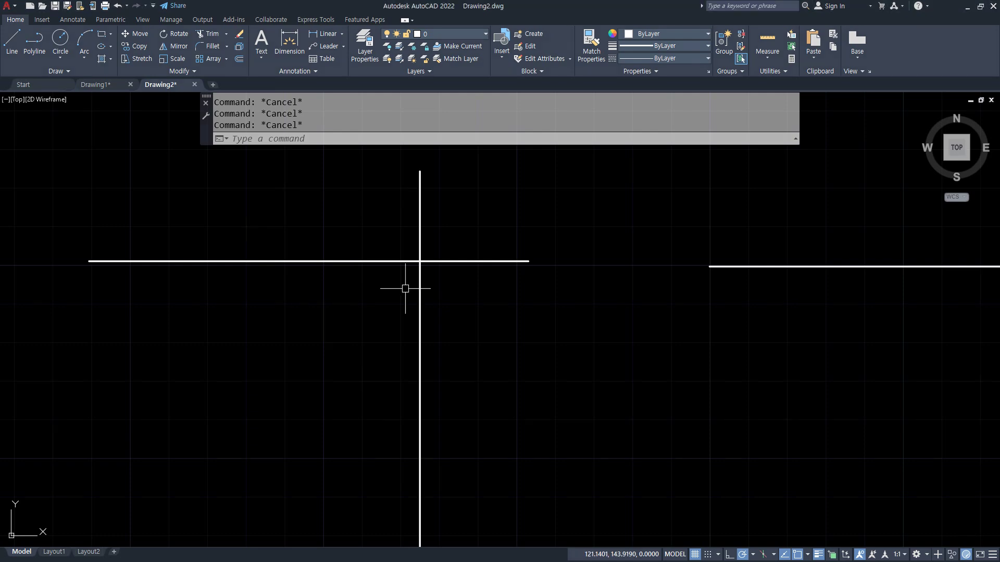
- Chamfer the crossing horizontal and vertical lines using the Distance option with first and second distances of 20
text(cha)
key(Return)
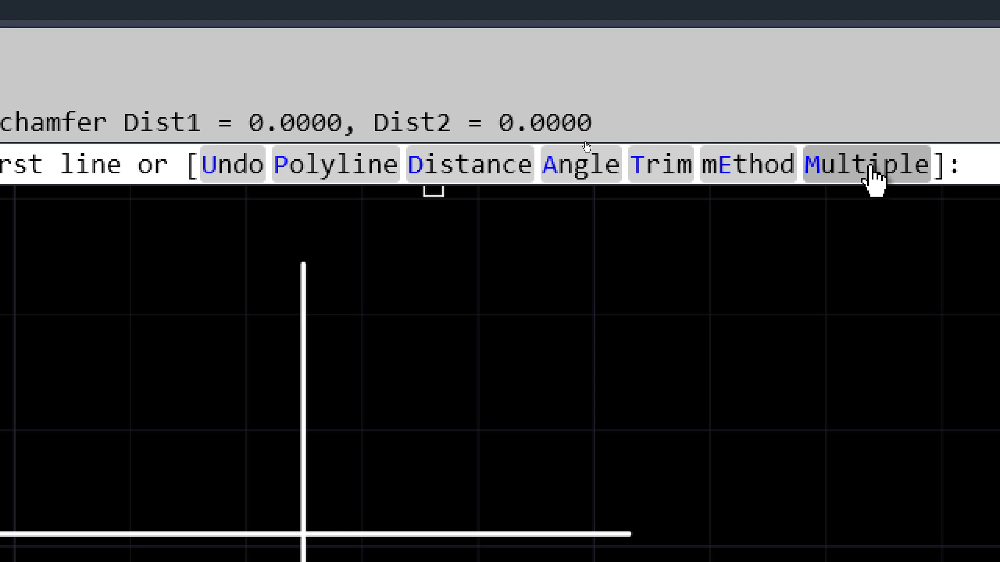
click(494, 166)
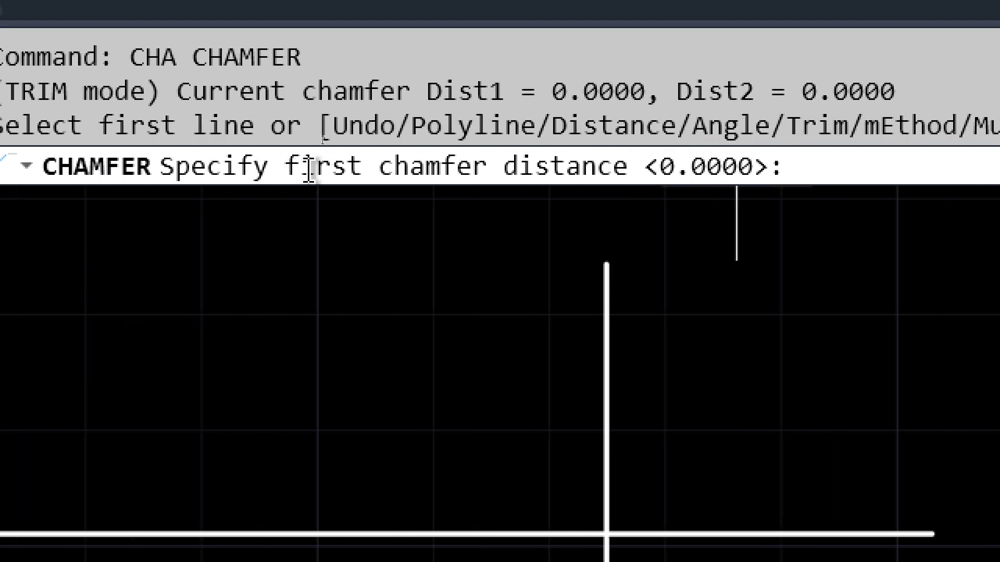
text(20)
key(Return)
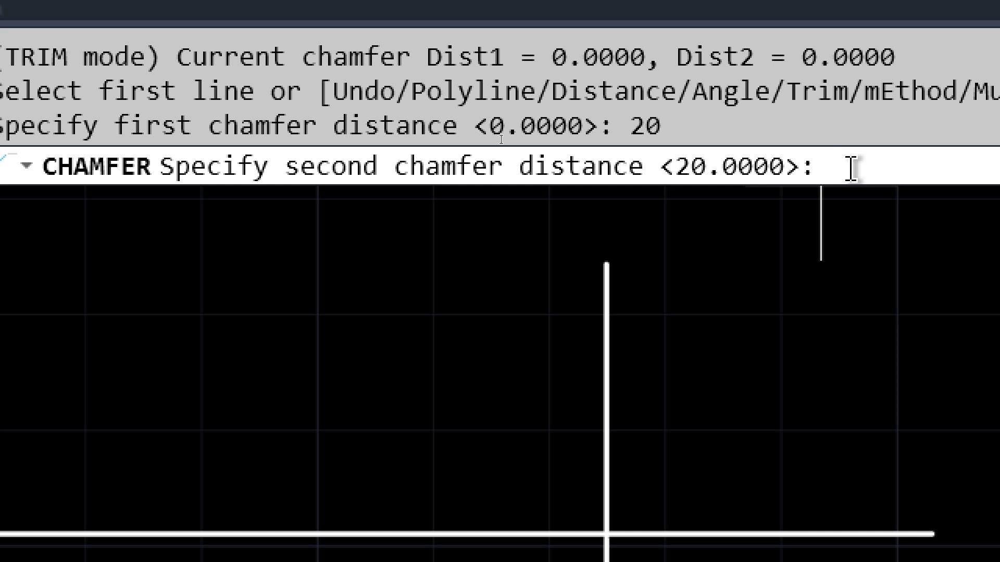
text(20)
key(Return)
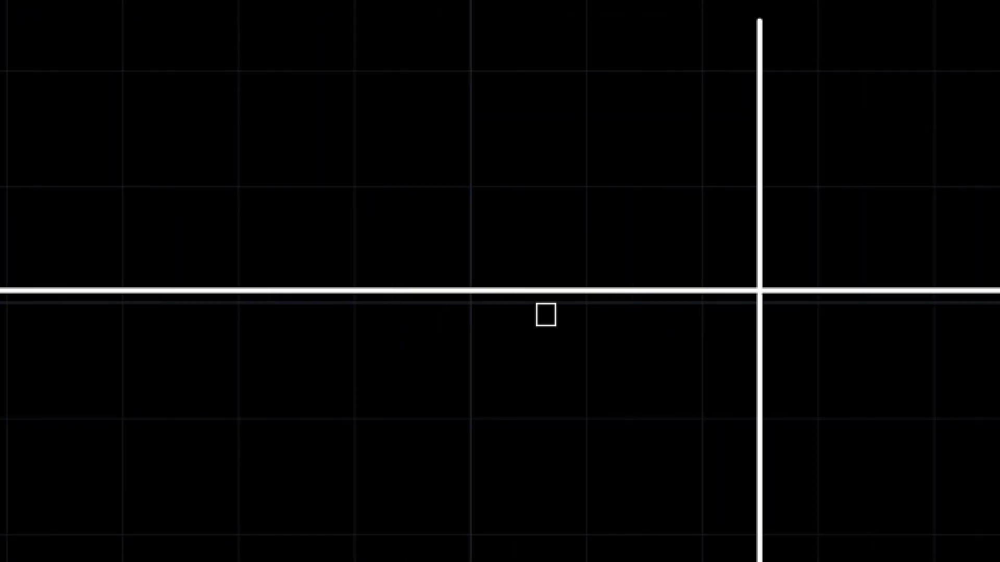
click(537, 289)
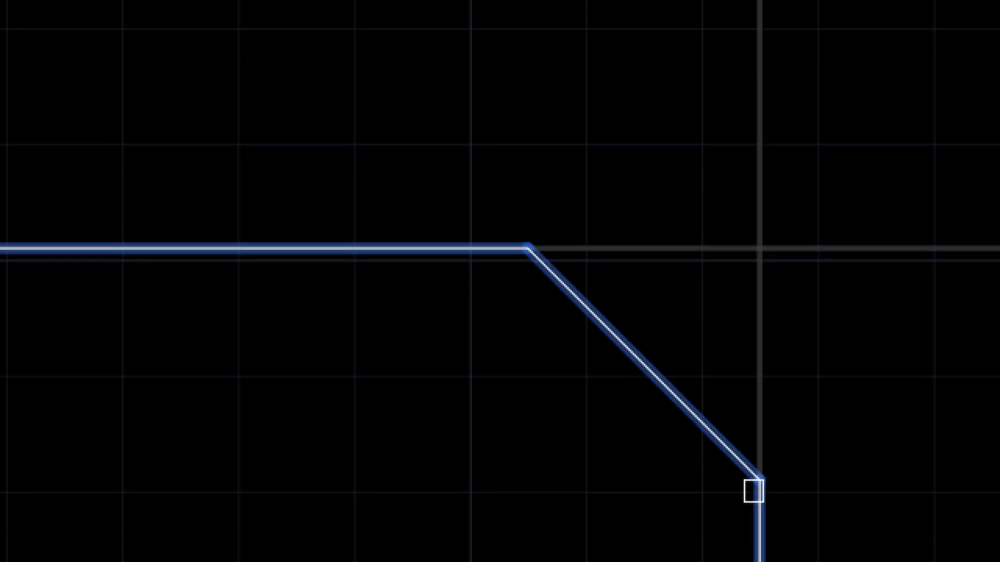
click(760, 489)
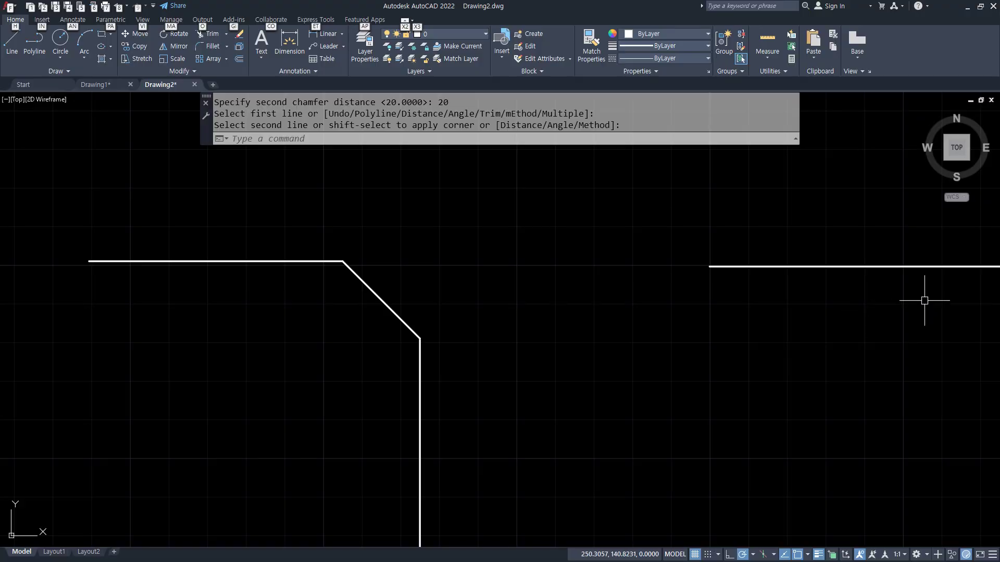
- Chamfer the corner lines and the two separated lines with the same distances of 20
middle_drag(971, 310, 472, 327)
key(Return)
click(492, 283)
click(593, 351)
mouse_move(784, 364)
middle_down()
mouse_move(386, 312)
mouse_move(263, 320)
middle_up()
key(Return)
click(290, 235)
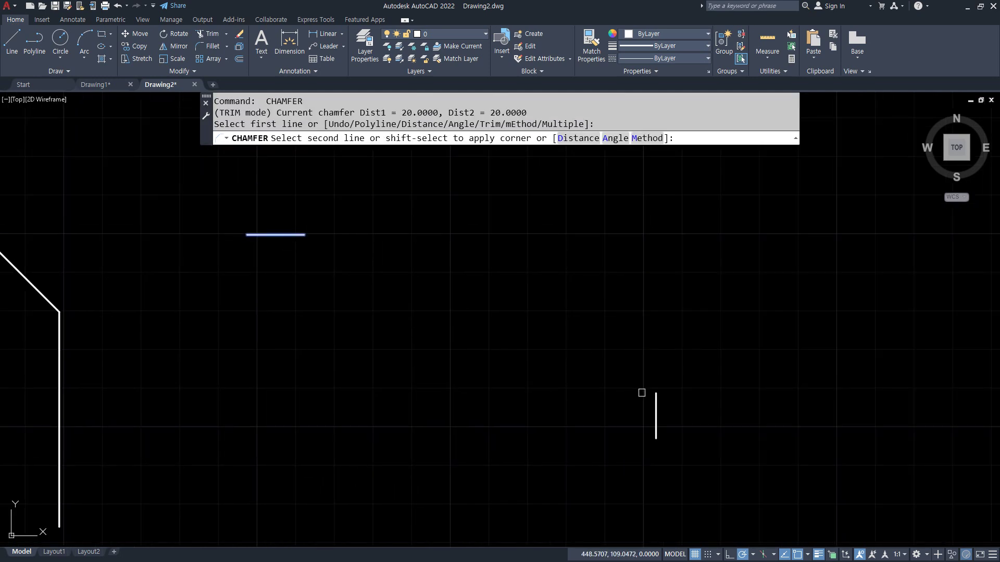
click(657, 399)
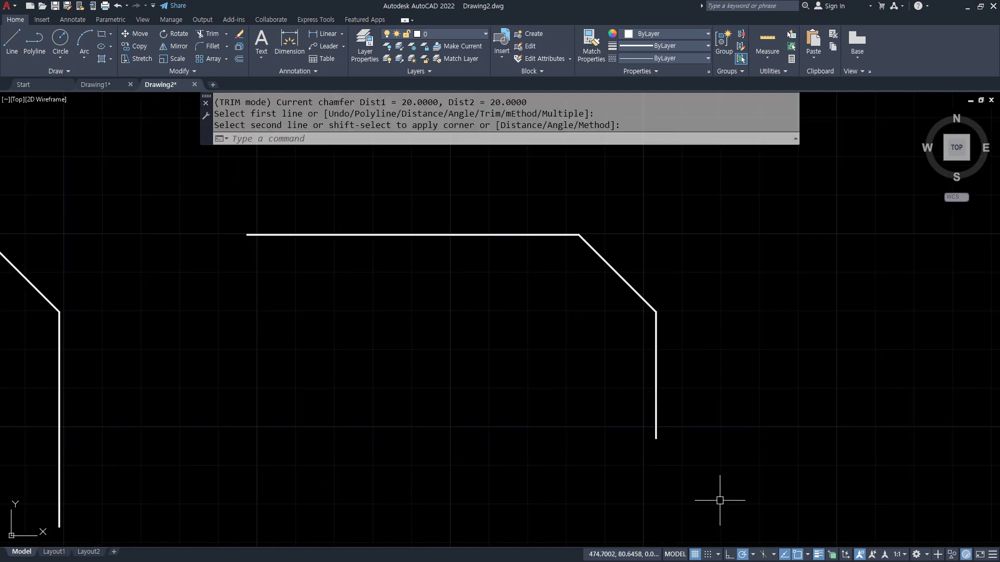
- Undo the three distance chamfers on the crossing, corner and separated lines
scroll(550, 479, down, 5)
scroll(430, 415, up, 2)
key(ctrl+z)
key(ctrl+z)
key(ctrl+z)
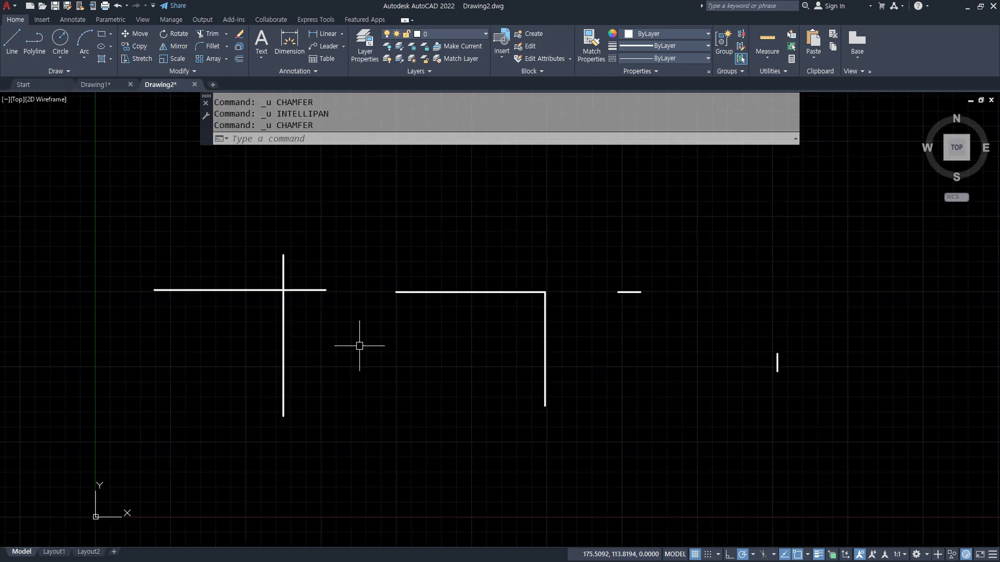
- Set the Chamfer command's Angle option to a length of 20 on the first line and an angle of 60
text(cha)
key(Return)
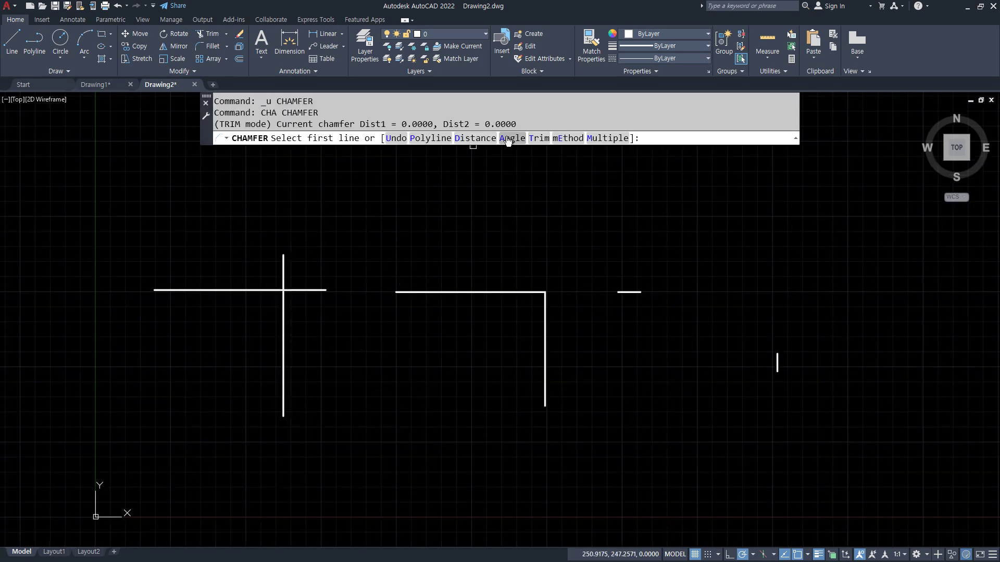
click(508, 139)
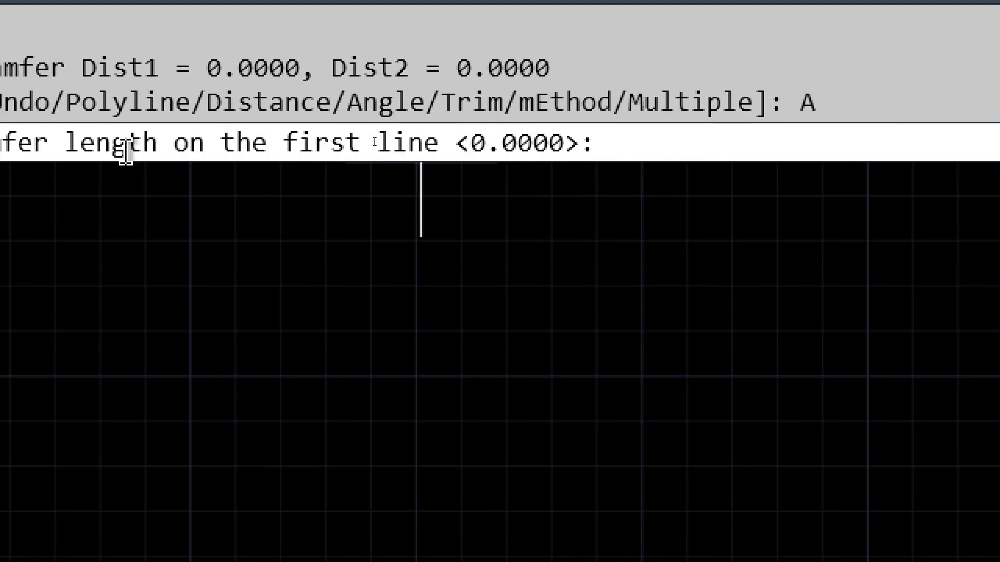
text(20)
key(Return)
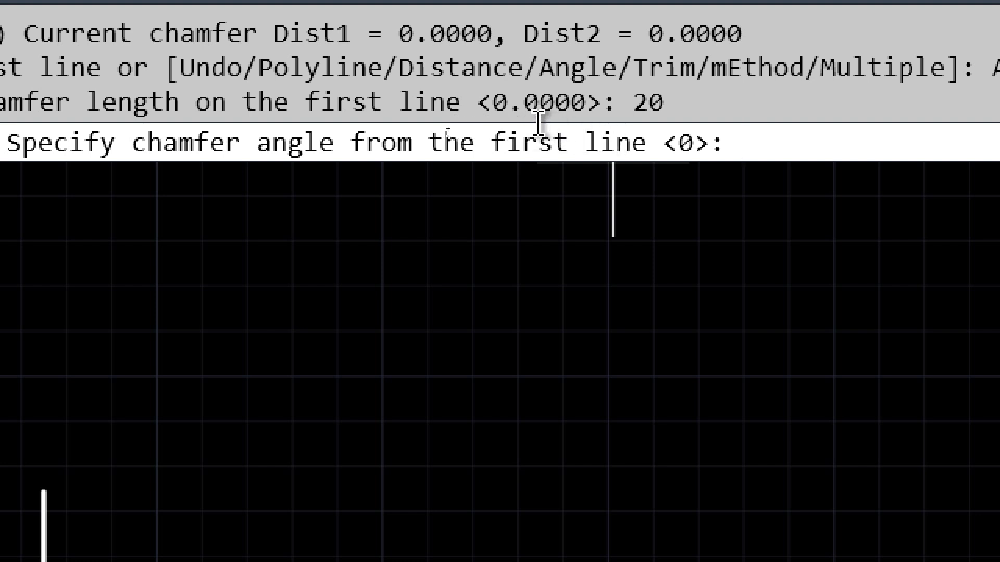
text(60)
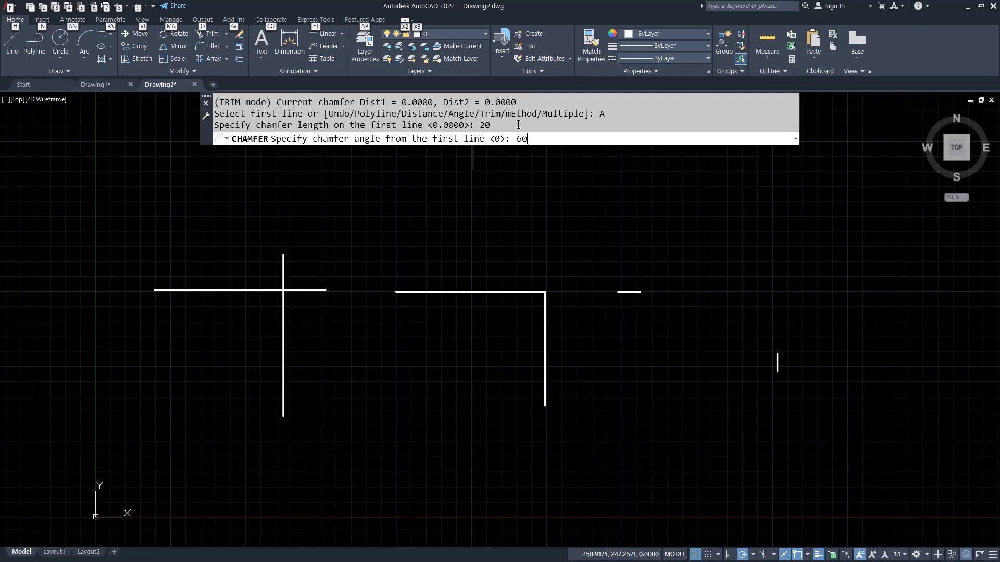
click(542, 134)
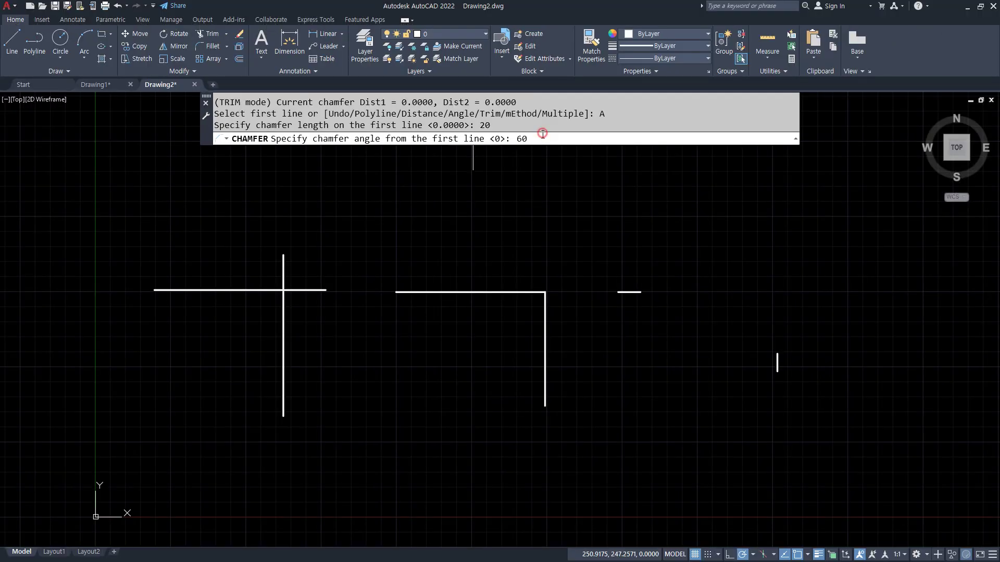
key(Return)
- Apply the length-and-angle chamfer to the crossing pair, with the horizontal line as first line and the vertical line's lower part as second
scroll(220, 290, up, 2)
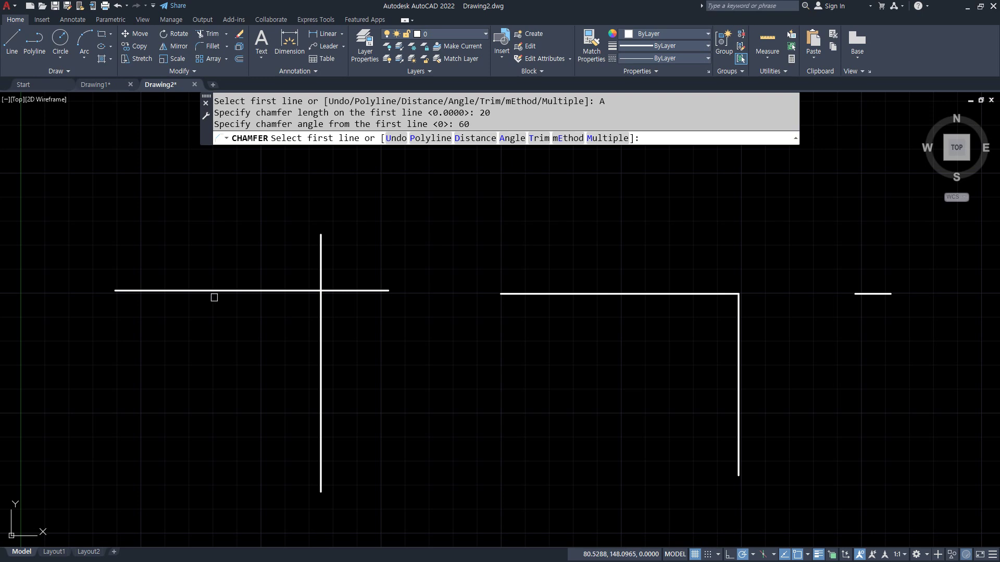
click(269, 291)
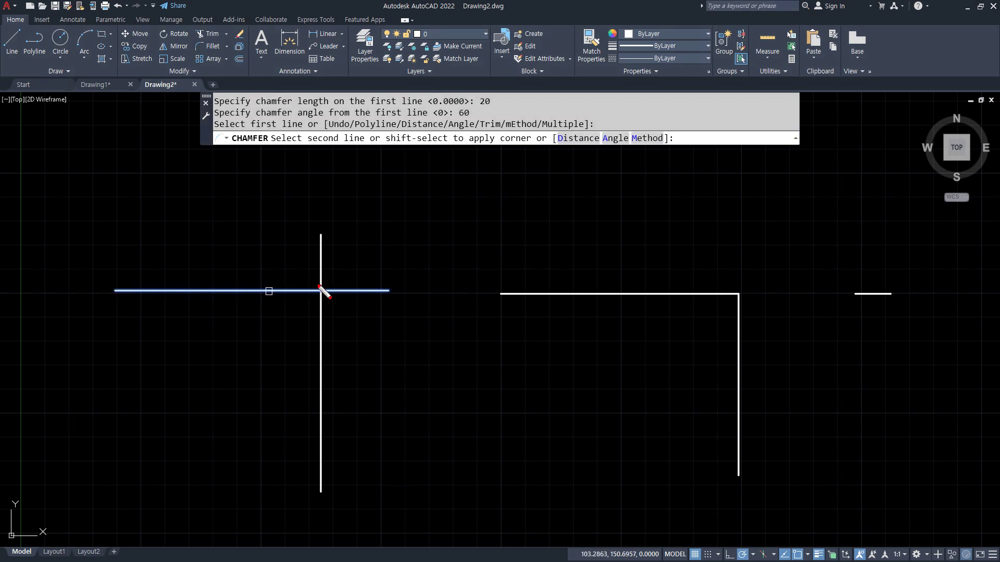
mouse_move(305, 262)
mouse_down()
mouse_move(276, 251)
mouse_move(228, 255)
mouse_move(235, 264)
mouse_up()
drag(186, 227, 366, 491)
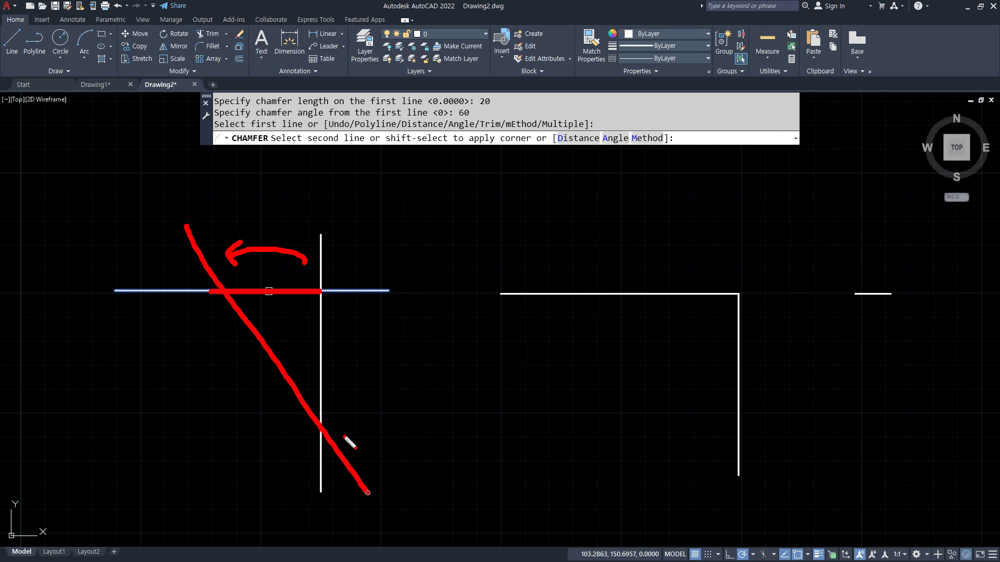
mouse_move(301, 298)
mouse_down()
mouse_move(301, 331)
mouse_move(286, 342)
mouse_up()
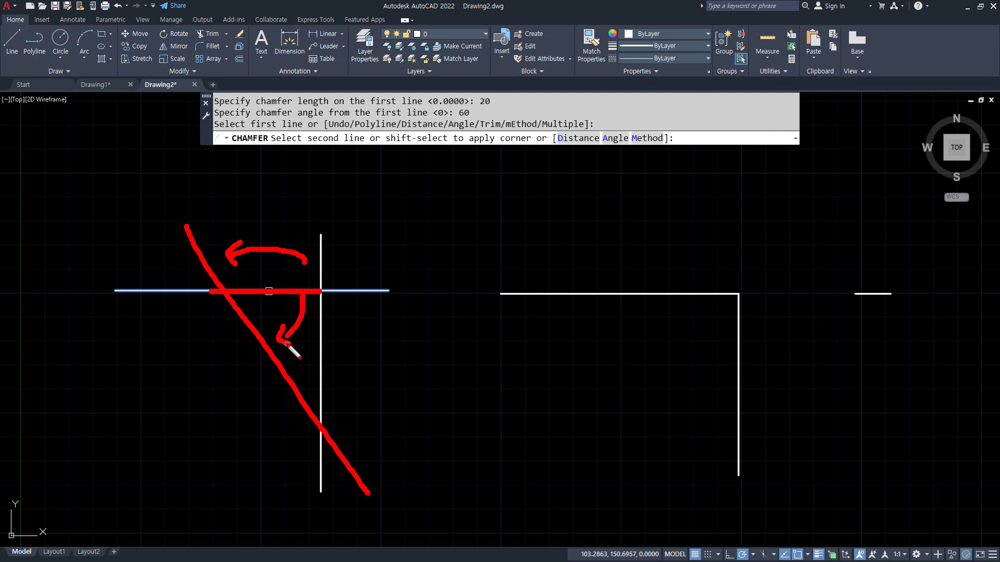
click(320, 380)
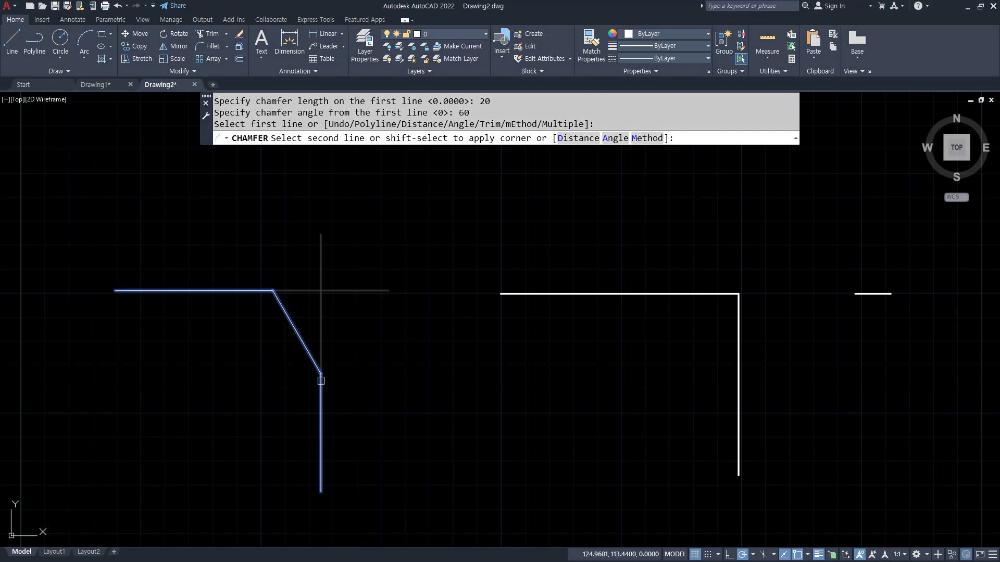
scroll(321, 381, up, 5)
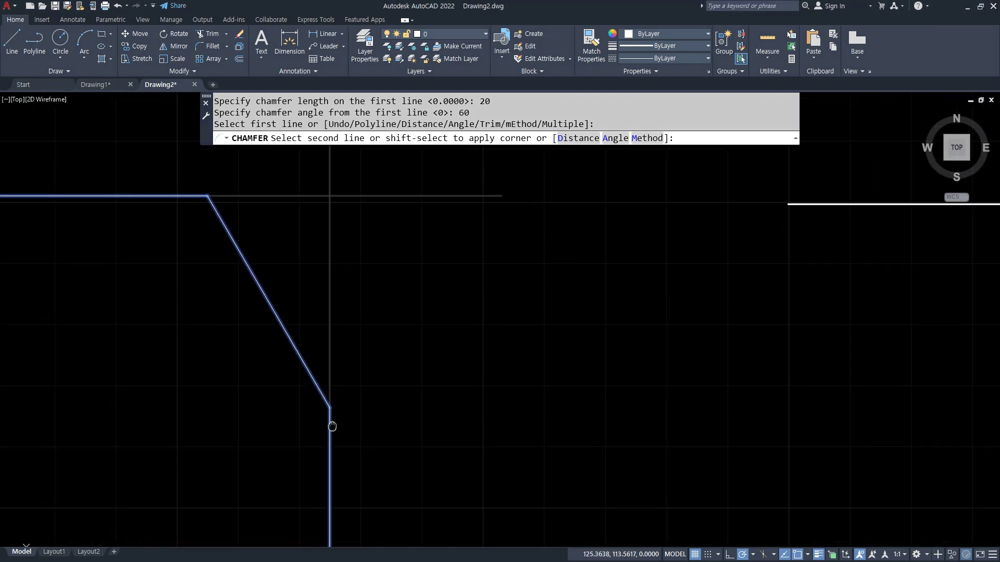
mouse_move(338, 191)
mouse_down()
mouse_move(227, 198)
mouse_move(349, 208)
mouse_move(296, 213)
mouse_move(254, 272)
mouse_move(269, 286)
mouse_up()
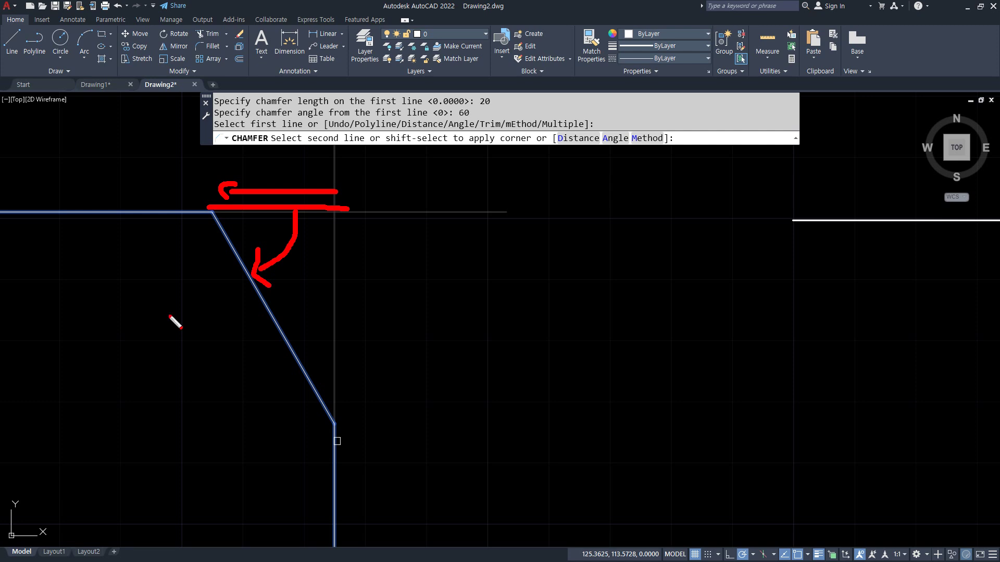
key(Escape)
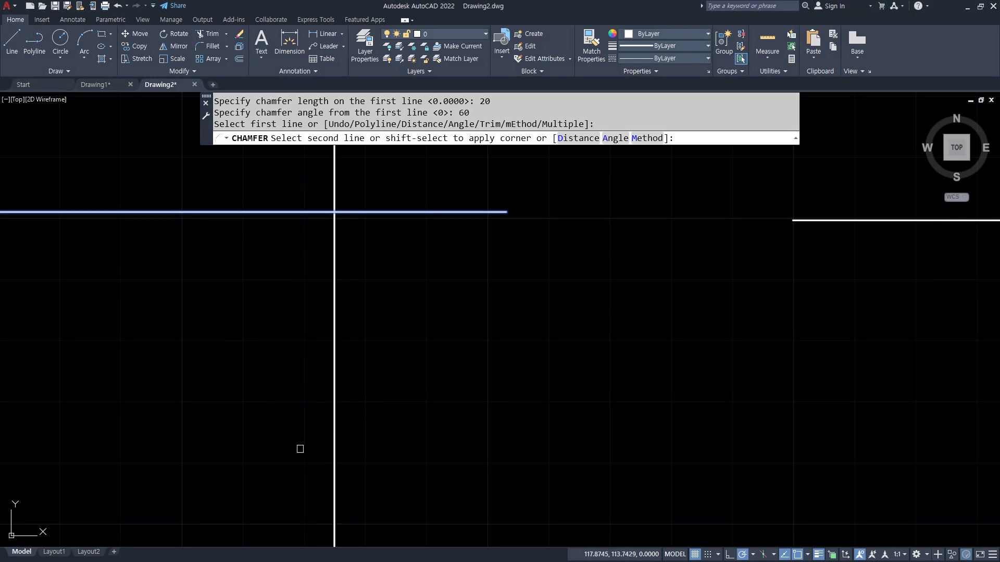
click(335, 482)
- Chamfer the corner lines and the separated lines with length 20 and angle 60, picking the horizontal line first each time
scroll(527, 447, down, 5)
middle_drag(620, 423, 210, 371)
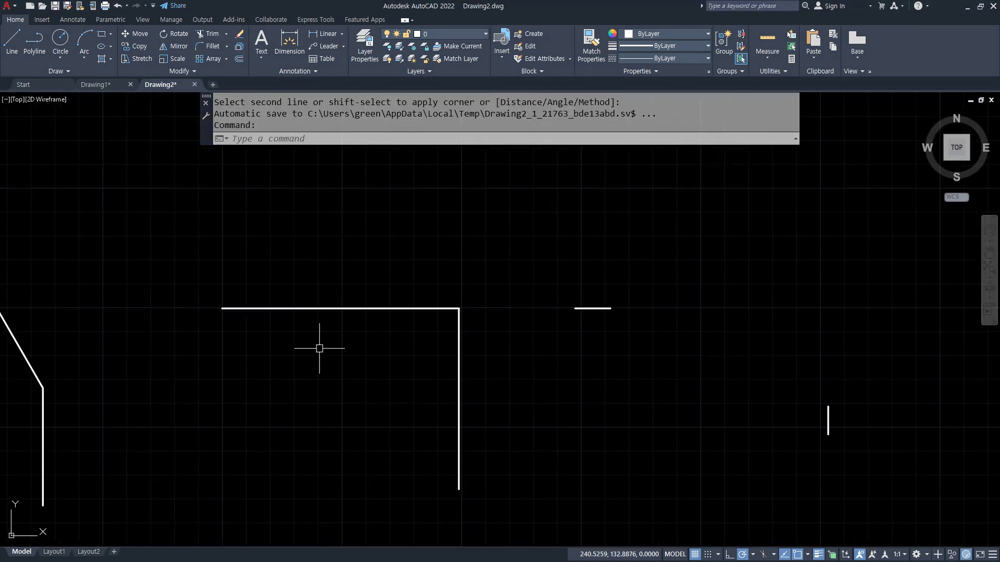
key(space)
click(346, 308)
click(457, 384)
middle_drag(696, 411, 424, 411)
key(space)
click(336, 308)
click(559, 409)
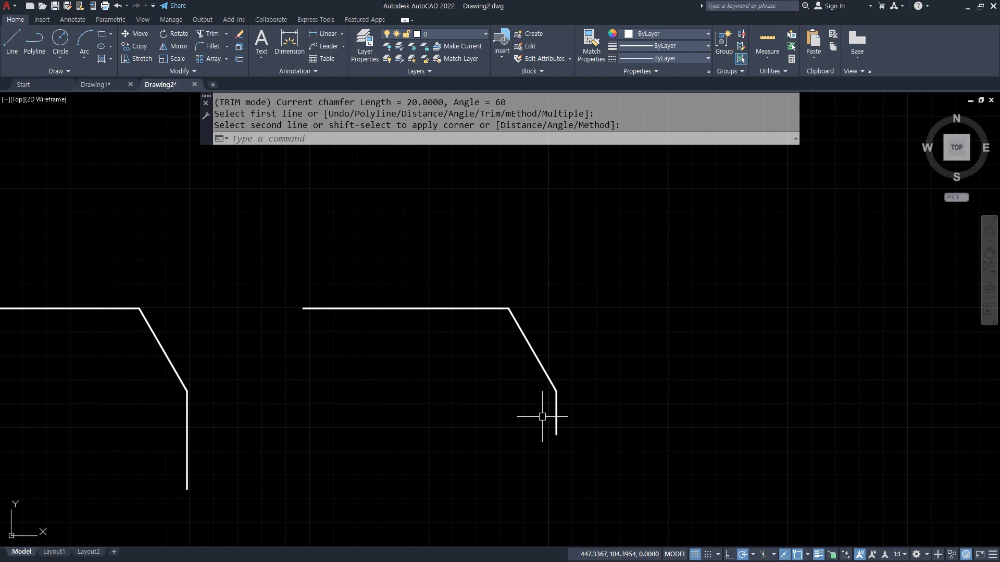
- Undo the three length-and-angle chamfers on the practice lines
middle_drag(461, 410, 899, 325)
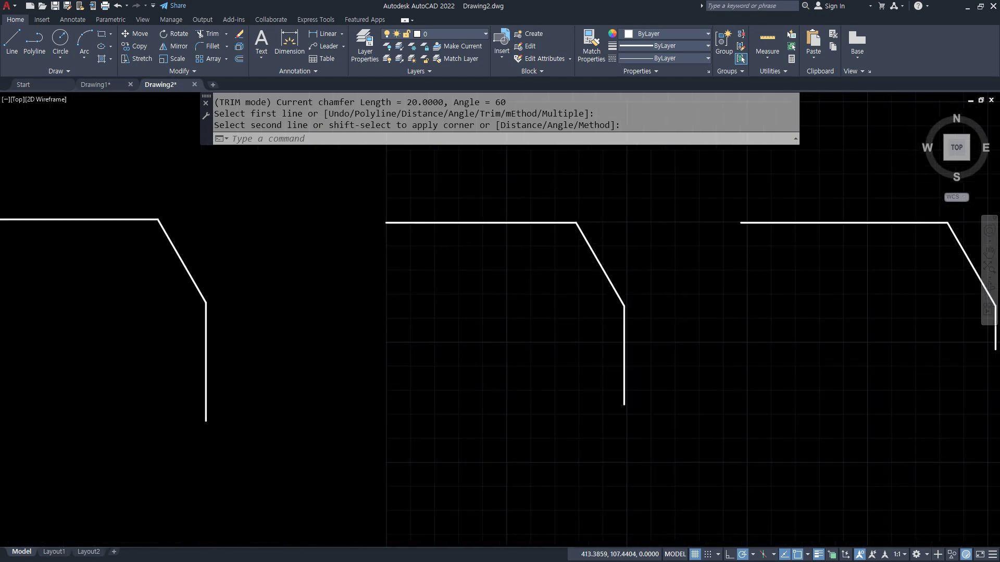
key(ctrl+z)
key(ctrl+z)
key(ctrl+z)
- Switch the Chamfer command to No trim and apply it to the crossing horizontal and vertical lines
text(CHA)
key(space)
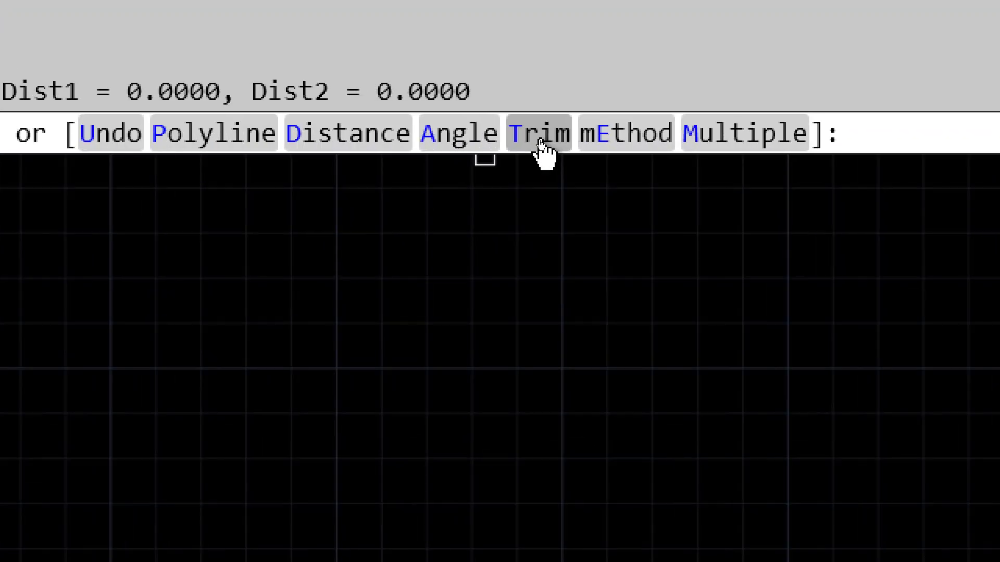
click(540, 138)
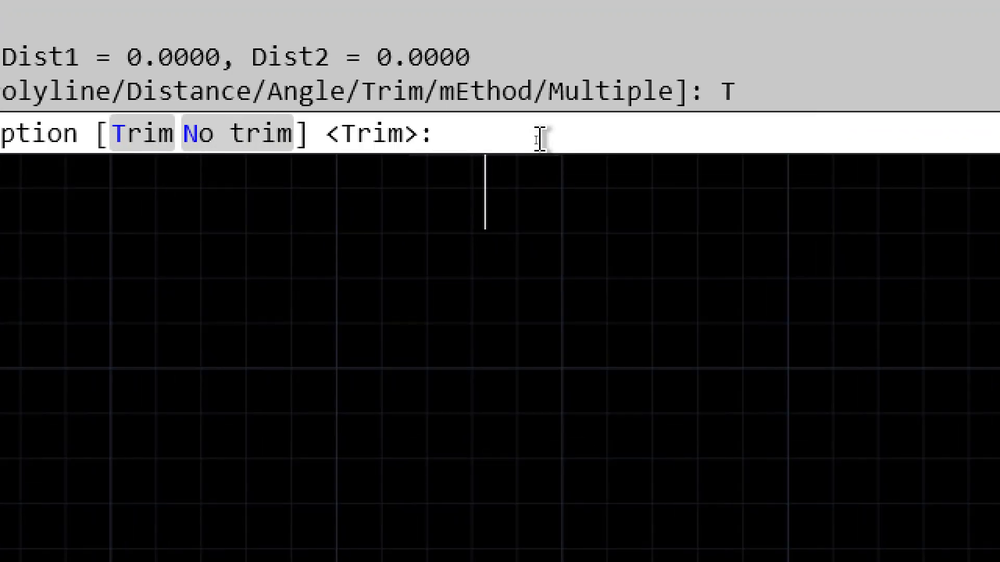
click(242, 151)
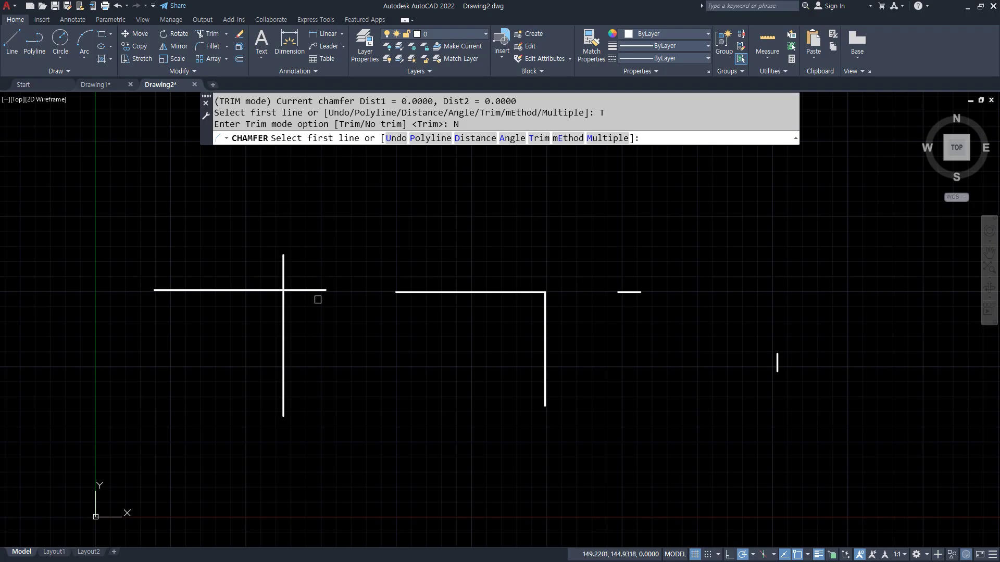
click(255, 290)
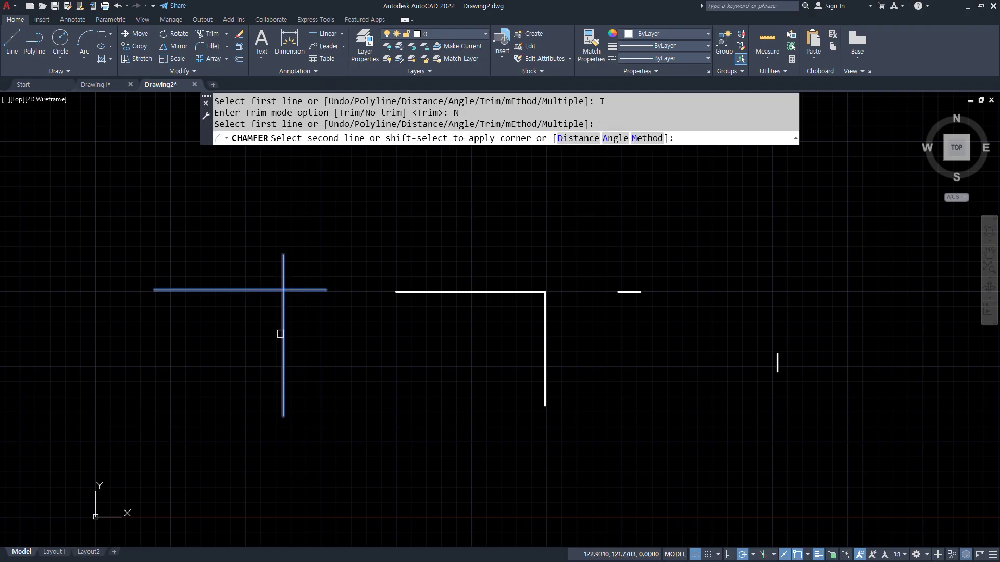
click(283, 334)
- Set both chamfer distances to 20 and chamfer the crossing lines in No trim mode
key(Return)
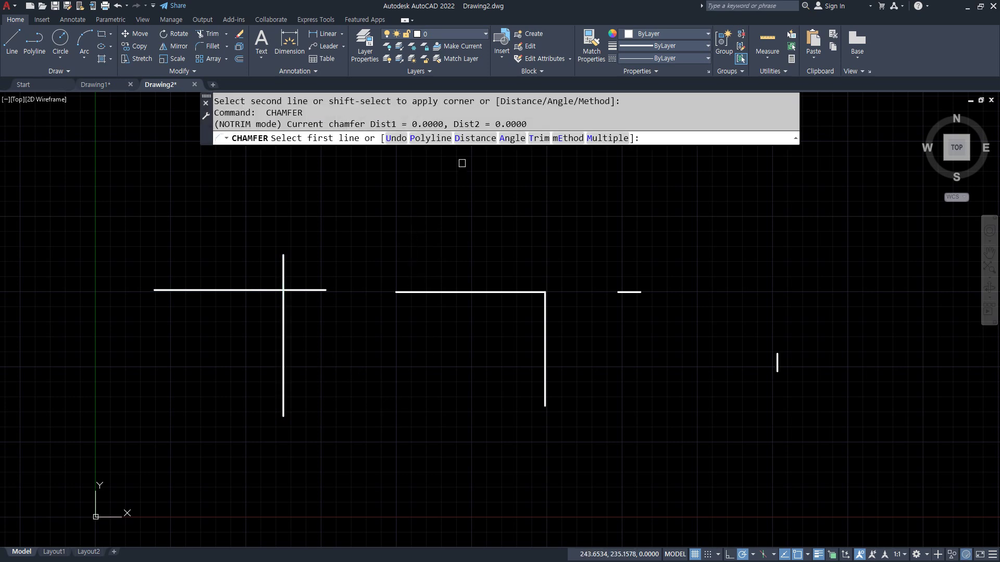
click(468, 139)
text(20)
key(Return)
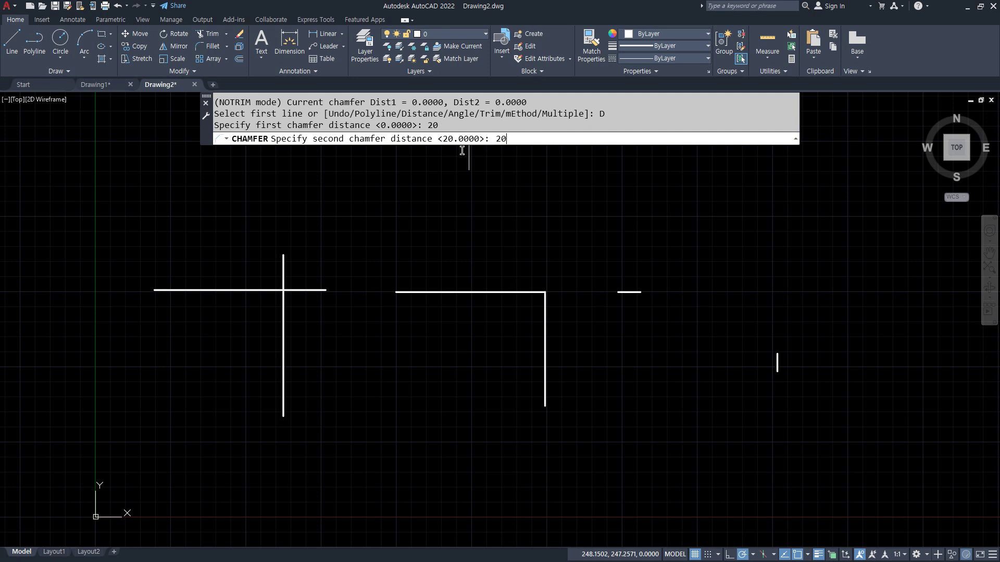
text(20)
key(Return)
click(242, 290)
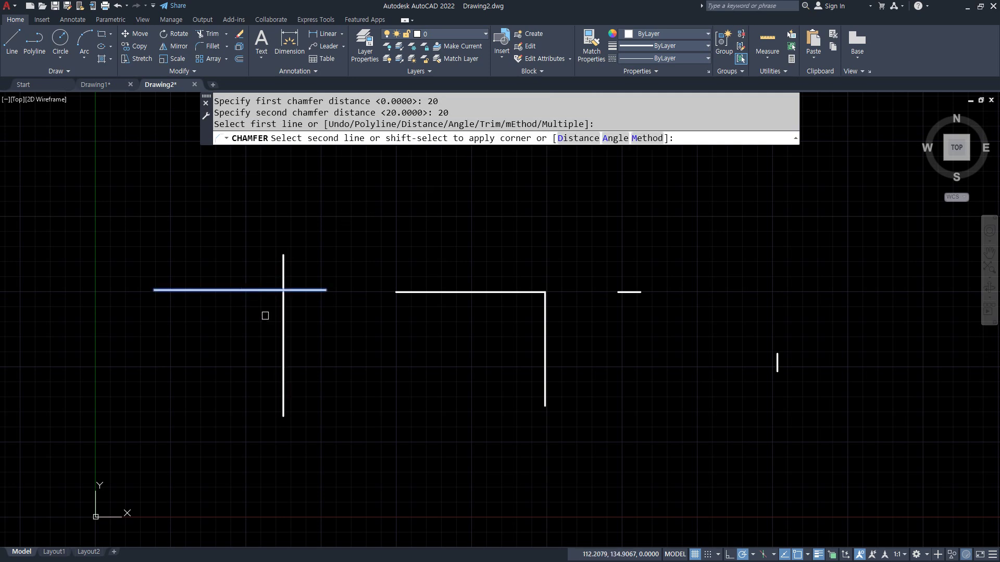
click(284, 345)
- Chamfer the corner lines and the separated lines without trimming, using distances of 20
key(Return)
click(486, 292)
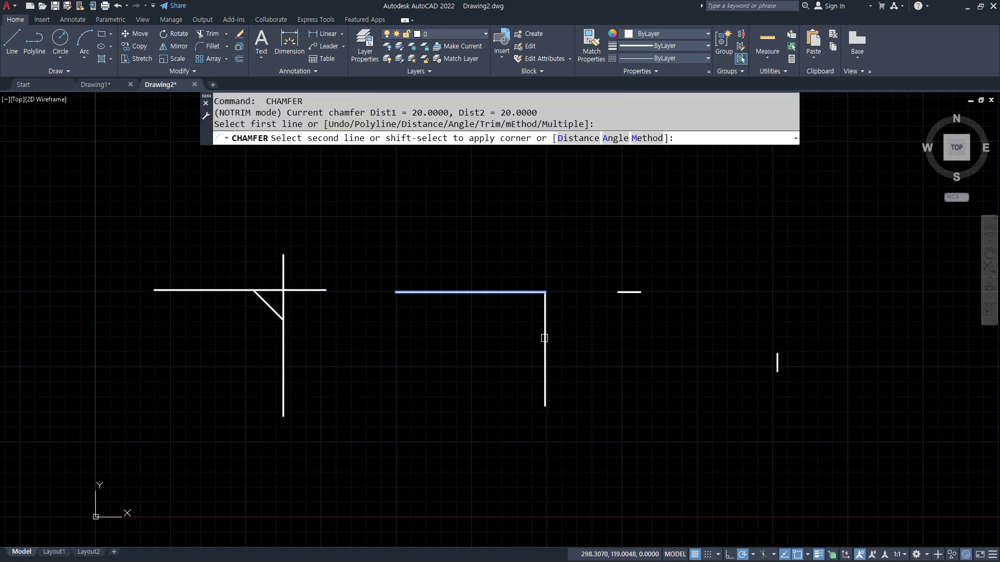
click(541, 344)
key(Return)
click(638, 292)
click(778, 364)
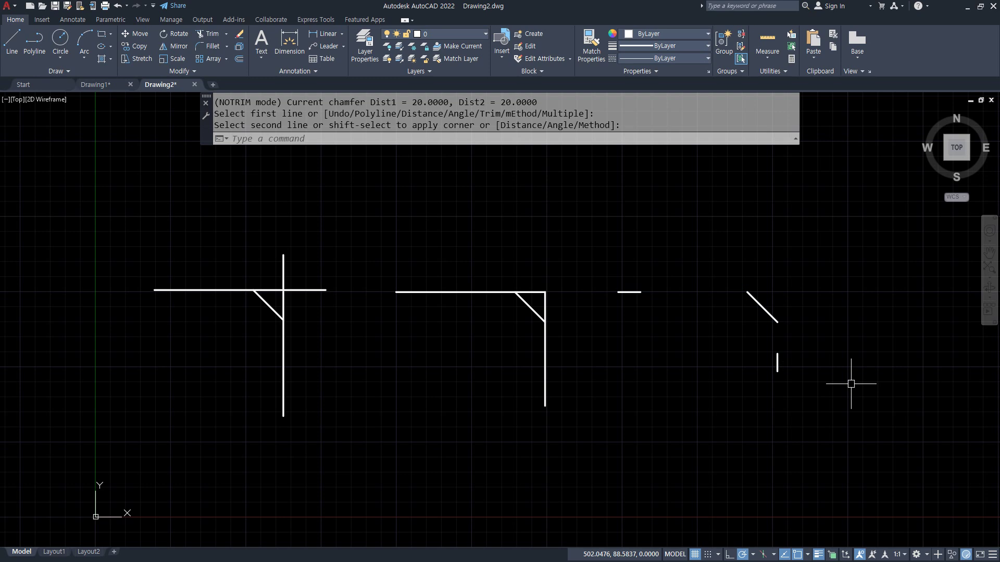
- Undo the three untrimmed chamfers with distances of 20 on the practice lines
key(ctrl+z)
key(ctrl+z)
key(ctrl+z)
- Set both Chamfer distances to 20 while staying in No trim mode
text(cha)
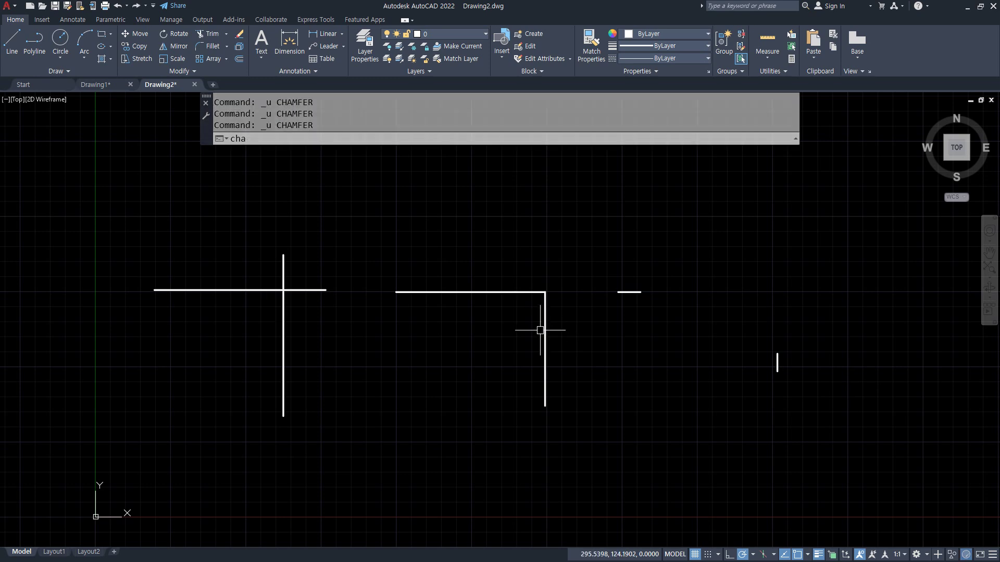
key(Return)
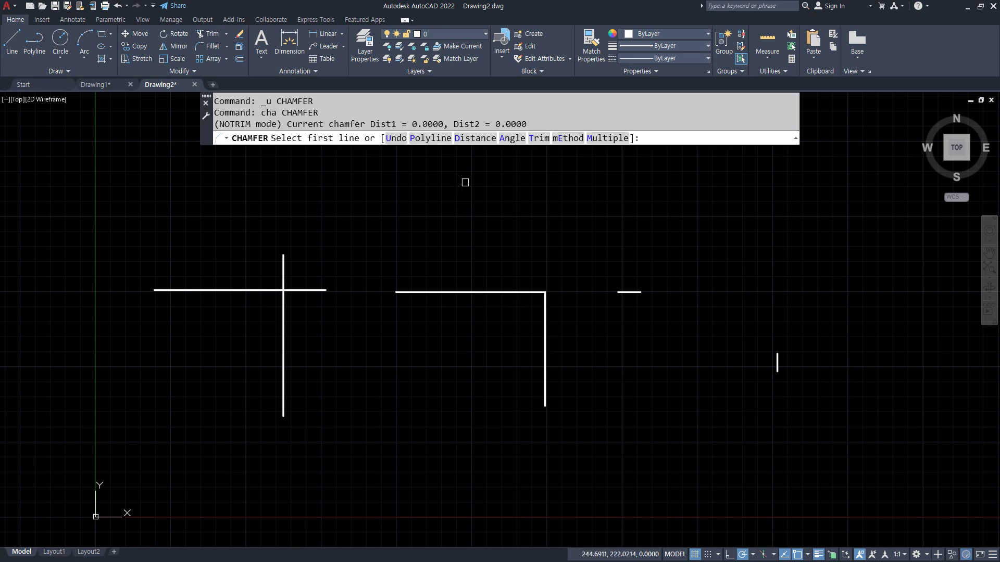
click(457, 140)
text(20)
key(Return)
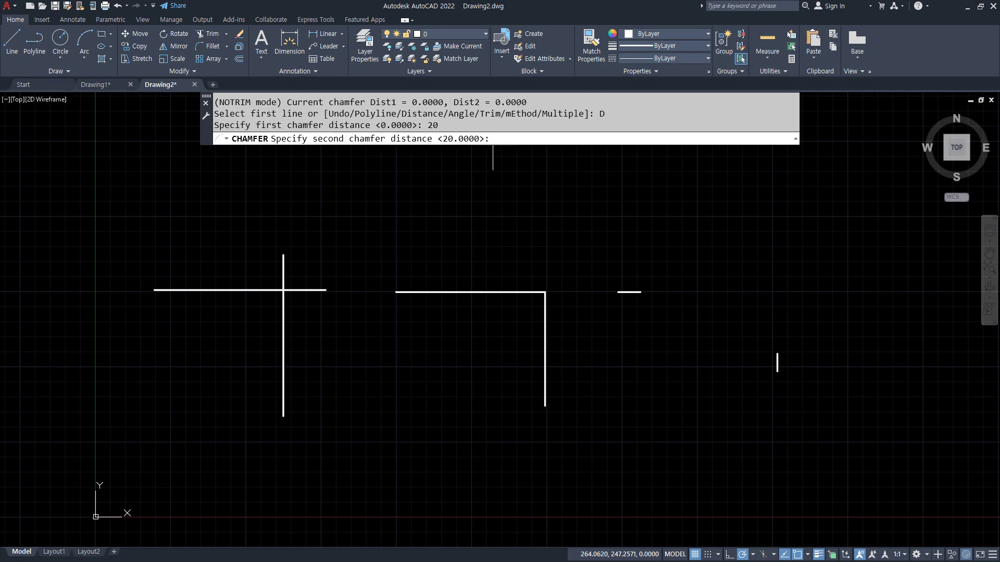
key(Return)
key(Return)
- Chamfer the crossing, corner and separated line pairs in one run using the Multiple option
key(Return)
click(607, 138)
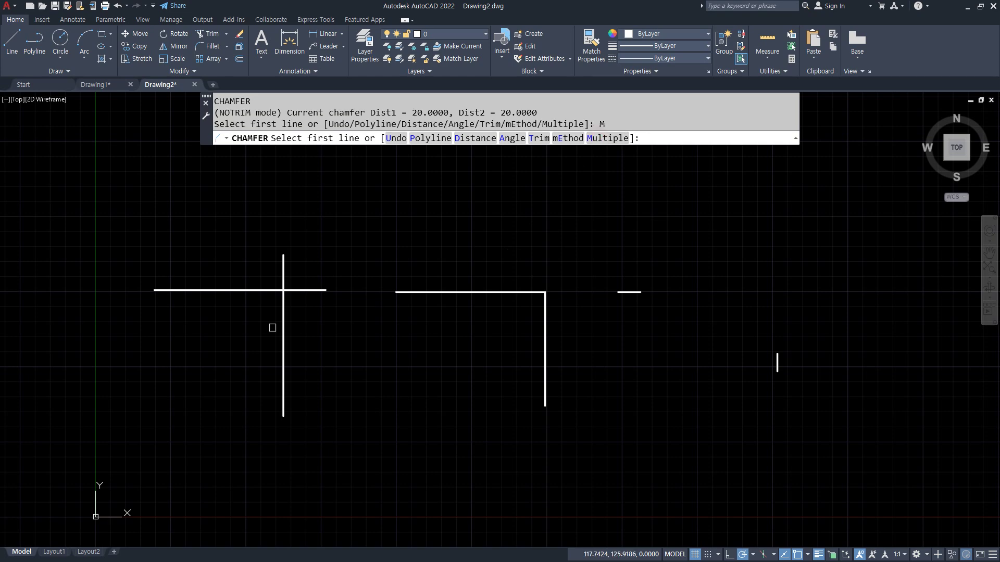
click(245, 291)
click(282, 315)
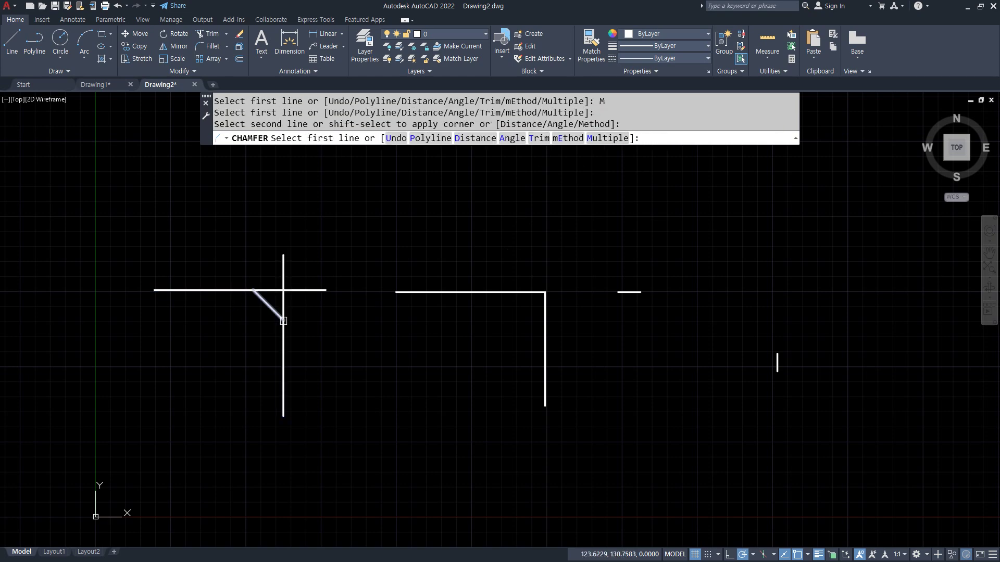
click(497, 292)
click(544, 324)
click(625, 292)
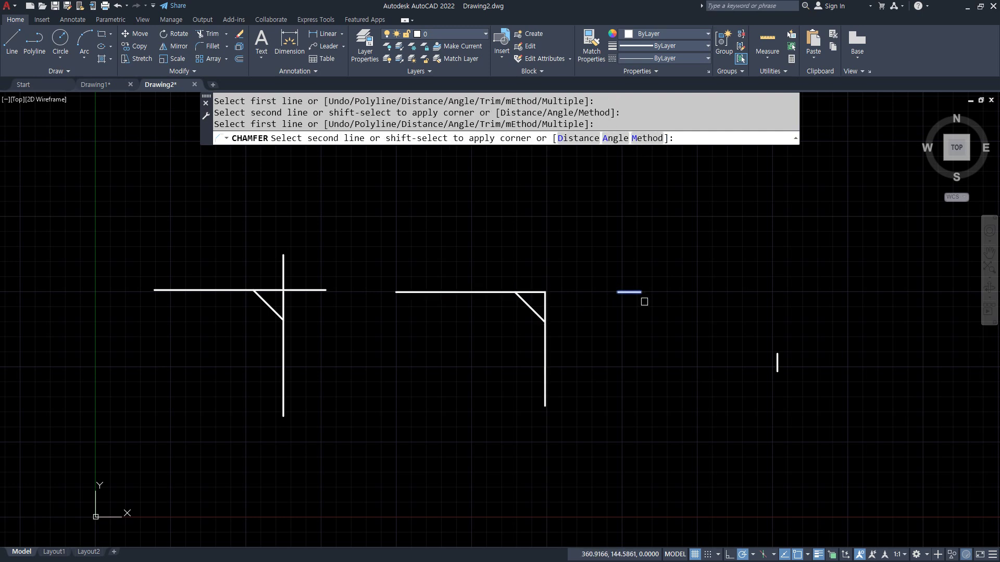
click(774, 360)
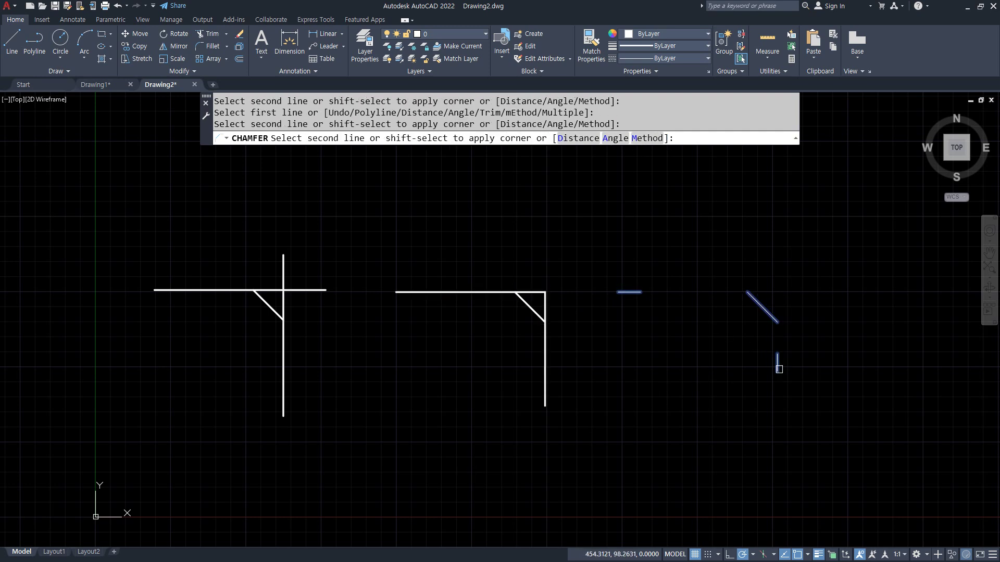
click(777, 363)
key(Escape)
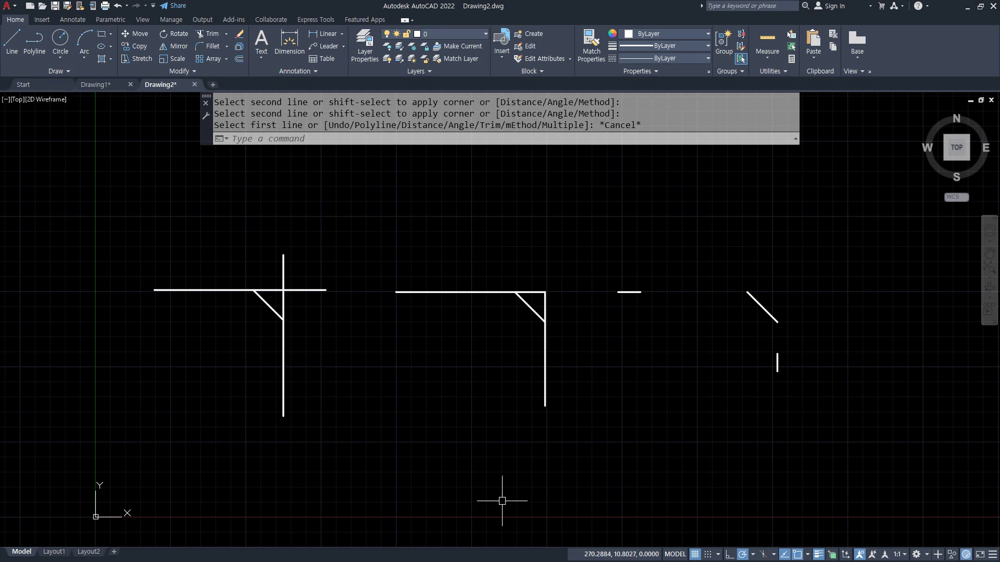
- Undo the multiple chamfer and erase all six practice lines
key(ctrl+z)
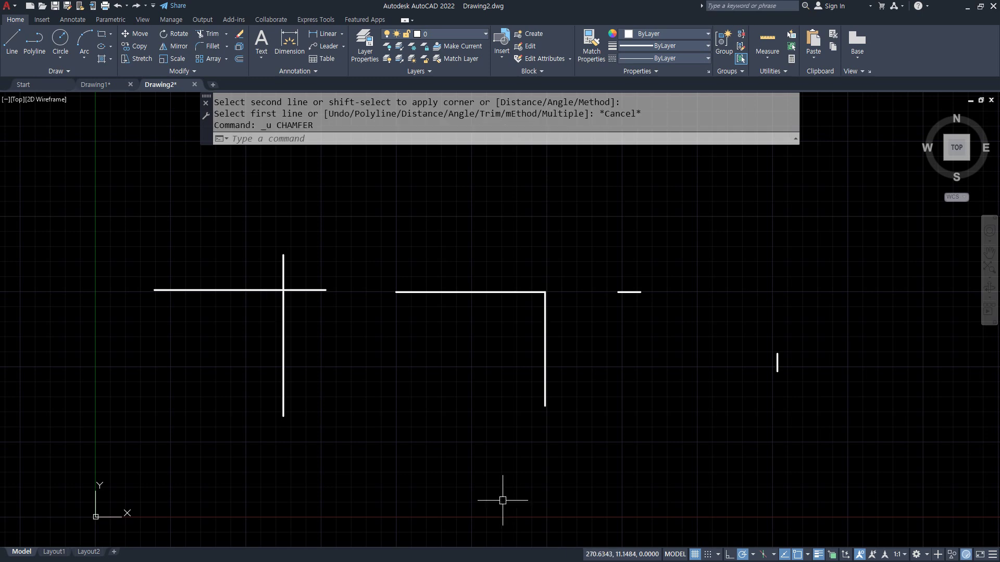
click(823, 421)
click(132, 203)
text(e)
key(Return)
- Draw a rectangle in the middle of the empty drawing area
text(rec)
key(Return)
click(245, 373)
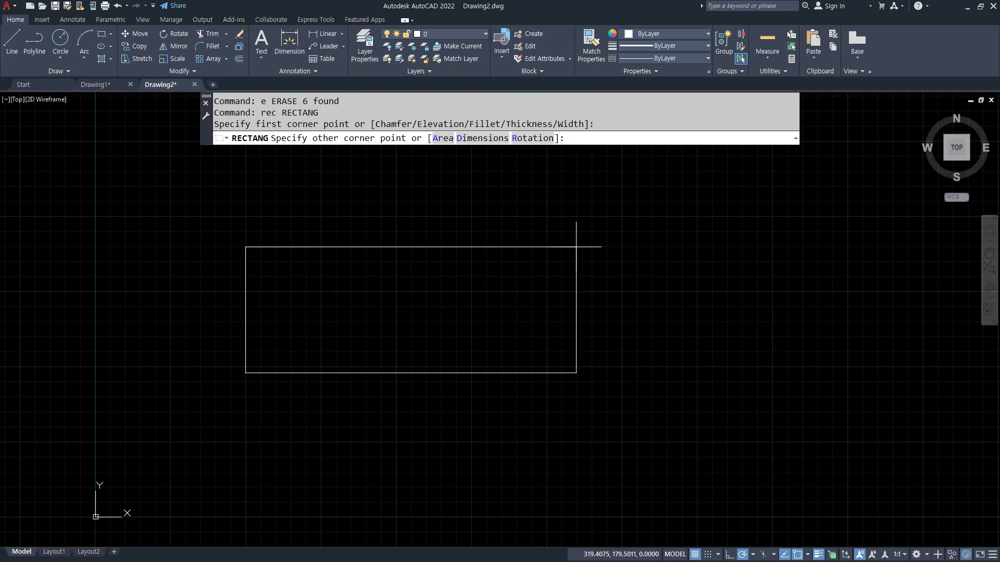
click(546, 167)
middle_drag(609, 244, 612, 284)
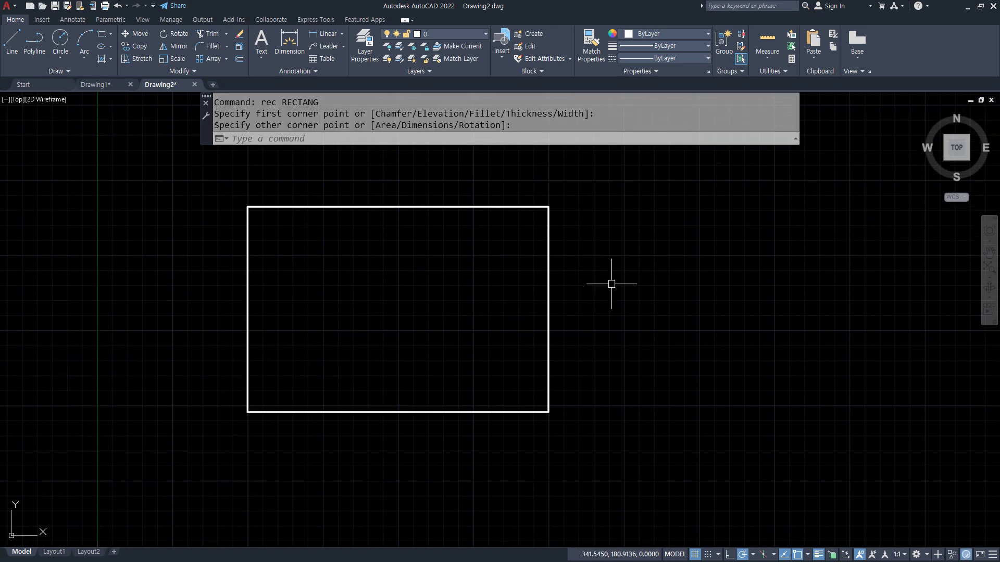
- Chamfer every corner of the rectangle at once with the Chamfer command's Polyline option, using distances of 20
text(cha)
key(Return)
text(p)
key(Return)
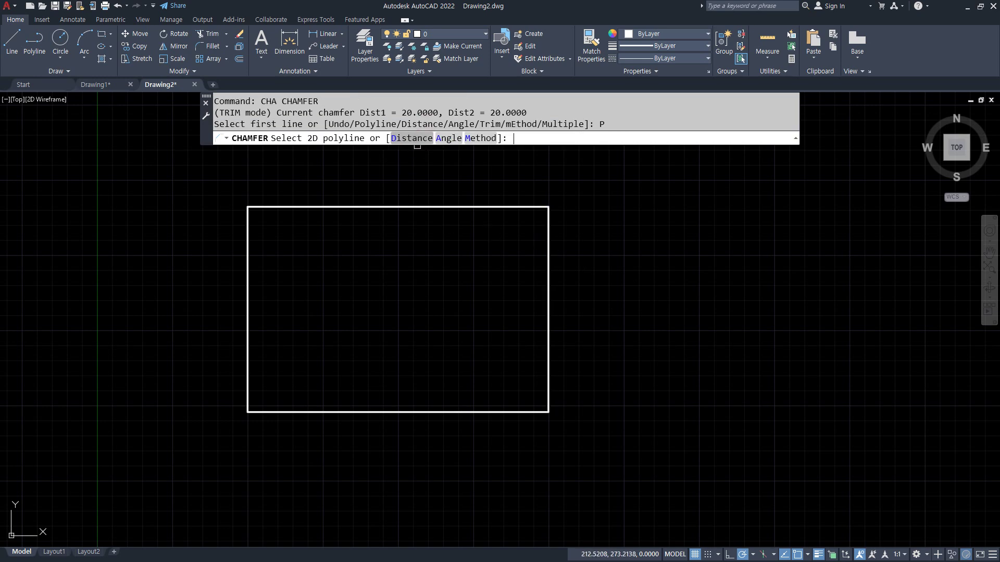
click(403, 207)
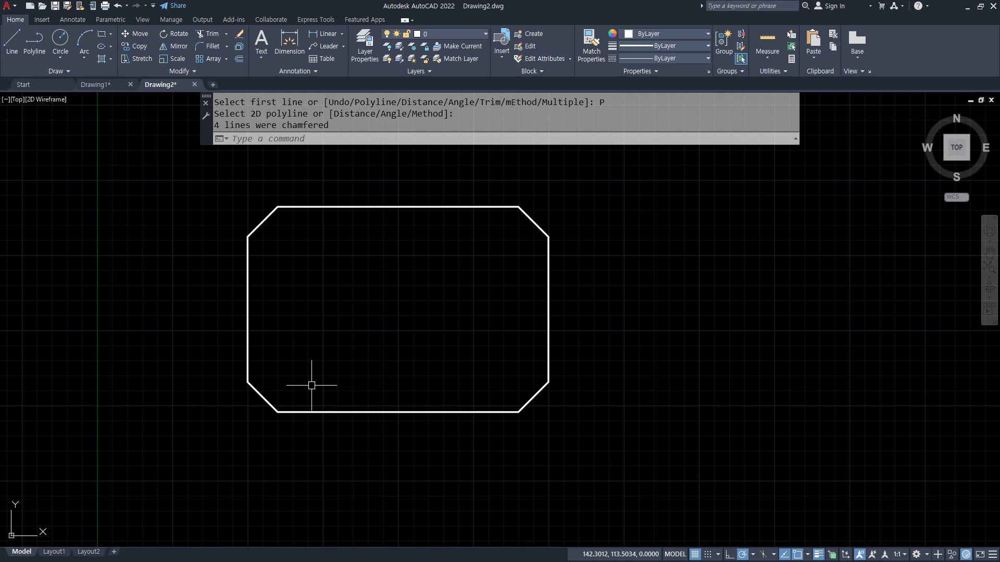
- Undo the polyline chamfer and chamfer only the rectangle's lower-right corner with distances of 20
key(ctrl+z)
text(cha)
key(Return)
click(503, 411)
click(546, 372)
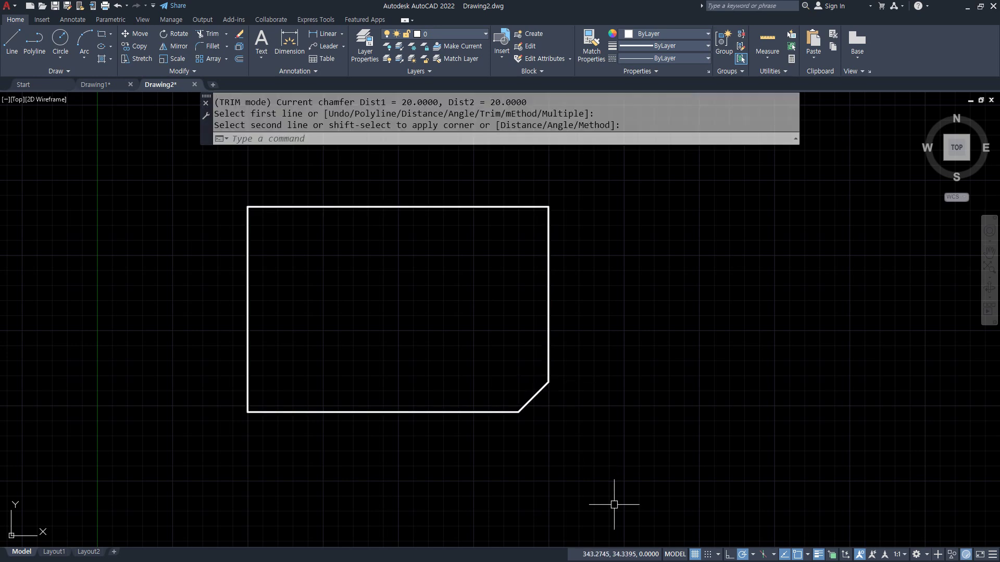
mouse_move(542, 379)
mouse_down()
mouse_move(507, 422)
mouse_move(406, 408)
mouse_up()
mouse_move(549, 258)
mouse_down()
mouse_move(547, 364)
mouse_move(499, 446)
mouse_up()
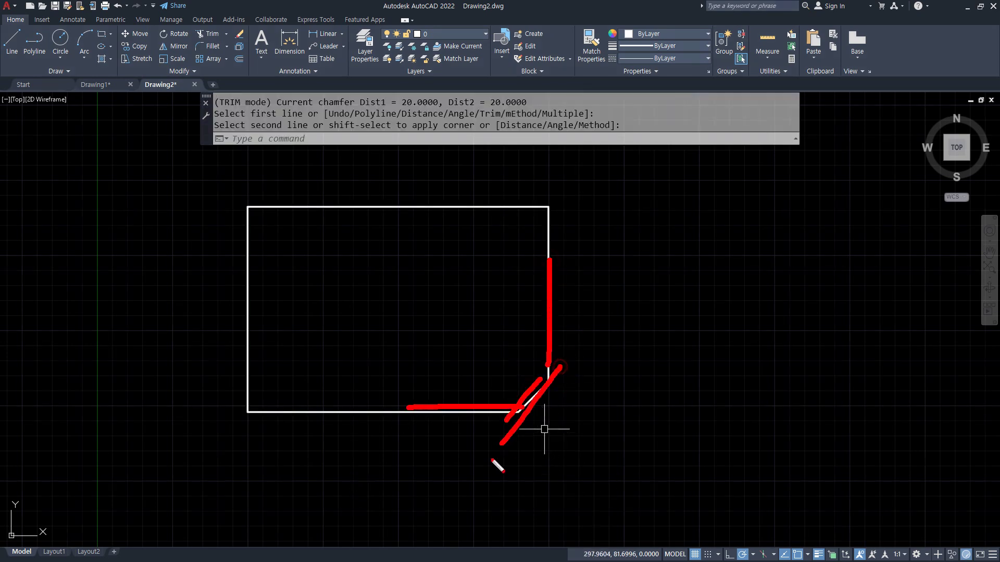
- Apply the Chamfer command's Polyline option to the rectangle with one chamfered corner and inspect that corner
text(CHA)
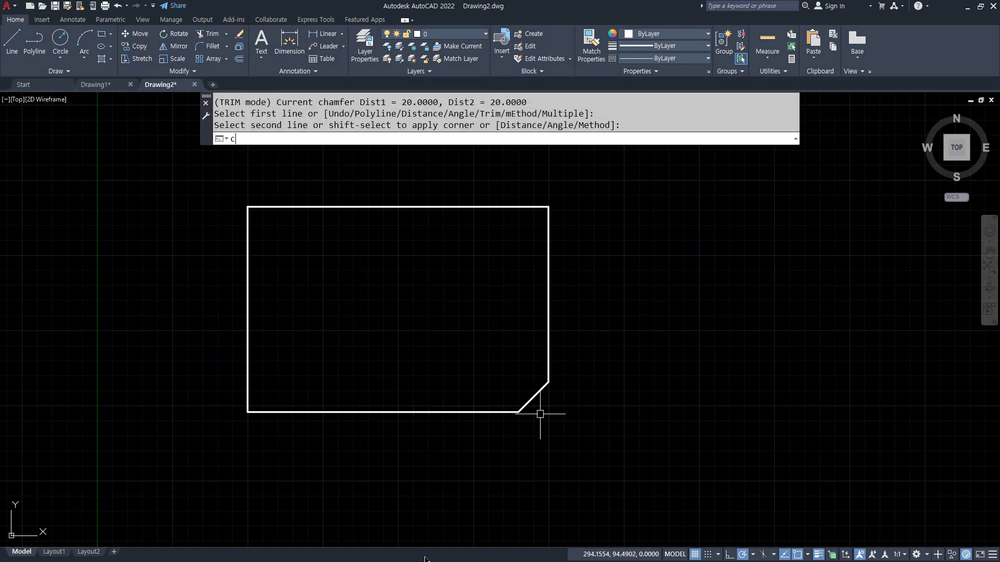
key(Return)
click(430, 138)
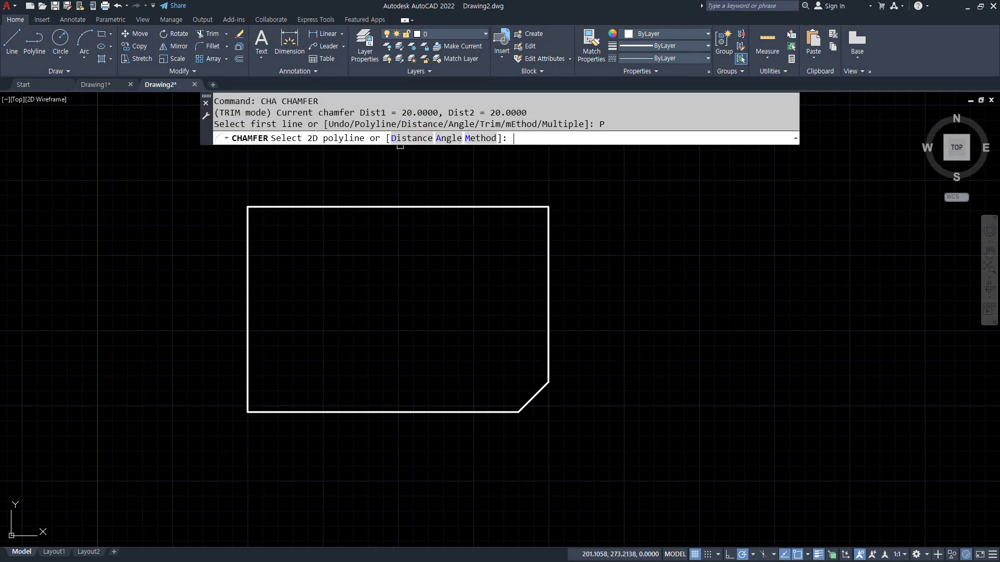
click(405, 208)
scroll(537, 396, up, 2)
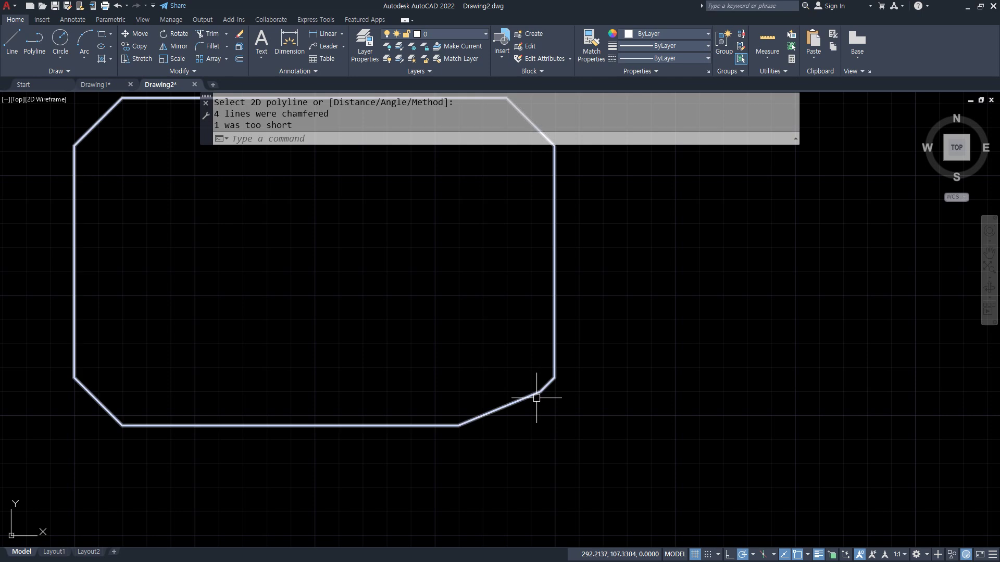
mouse_move(464, 456)
mouse_down()
mouse_move(414, 354)
mouse_move(593, 434)
mouse_move(505, 454)
mouse_up()
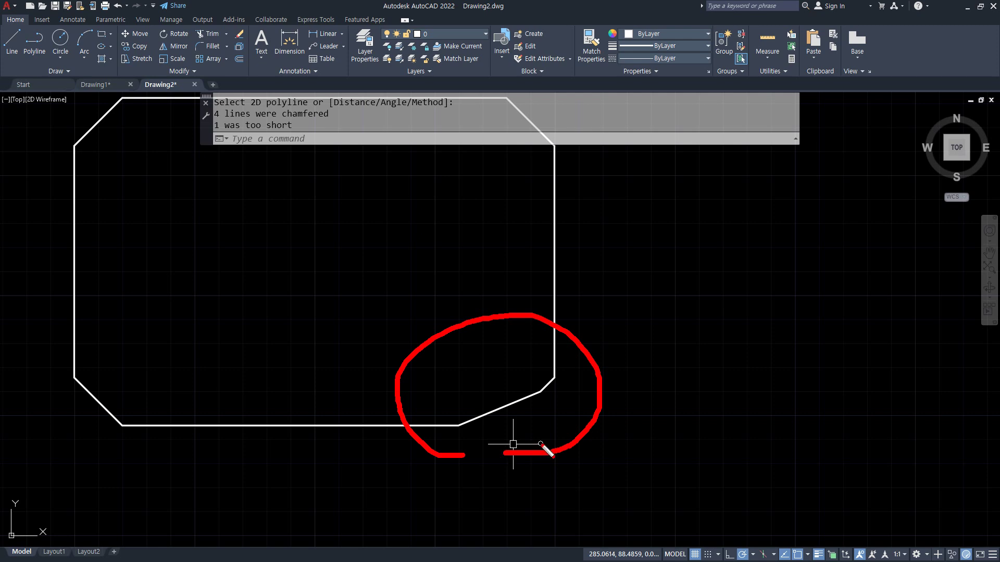
scroll(424, 401, down, 2)
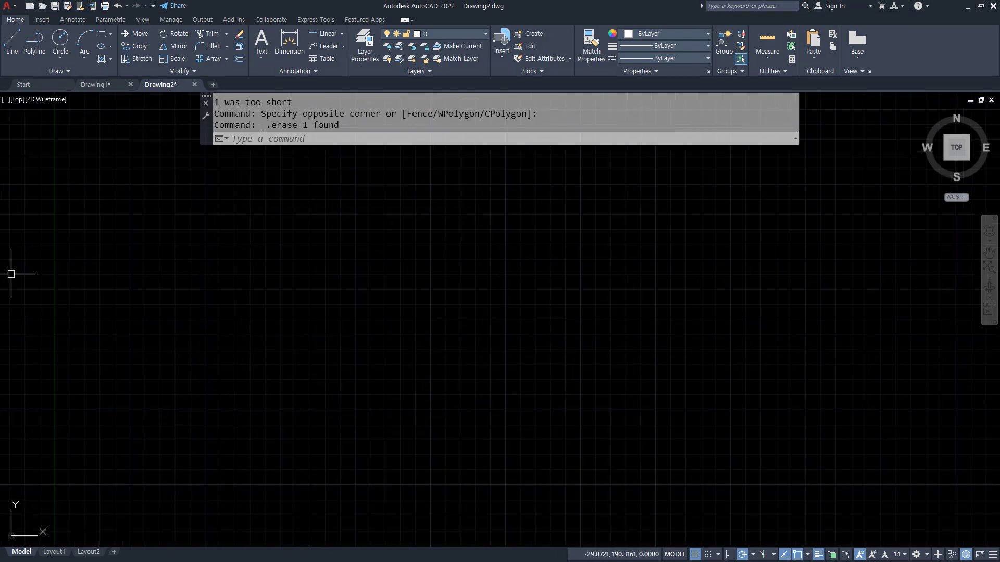
- Draw a rectangle with rounded corners, using the Rectangle command's Fillet option with a radius of 20
text(rec)
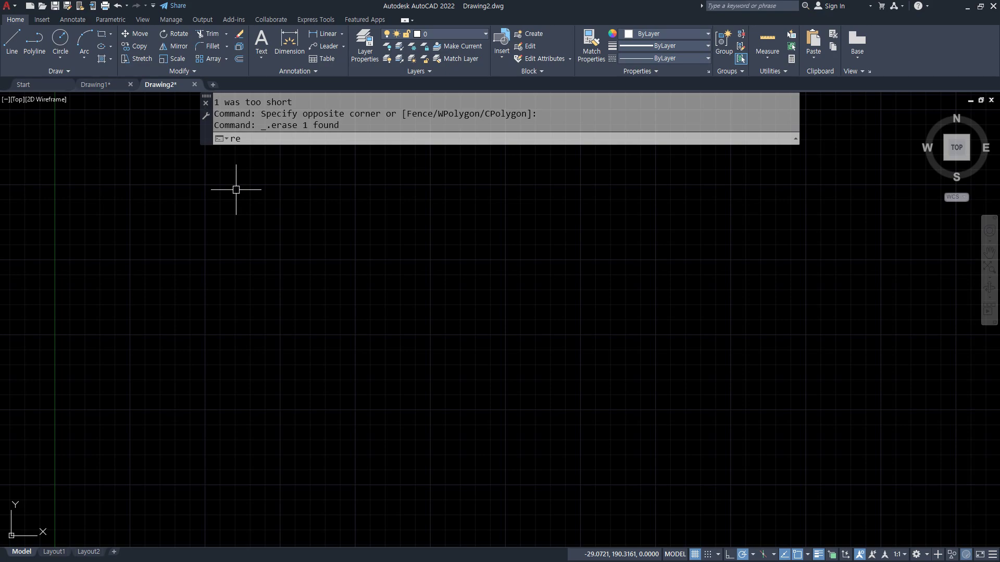
key(Return)
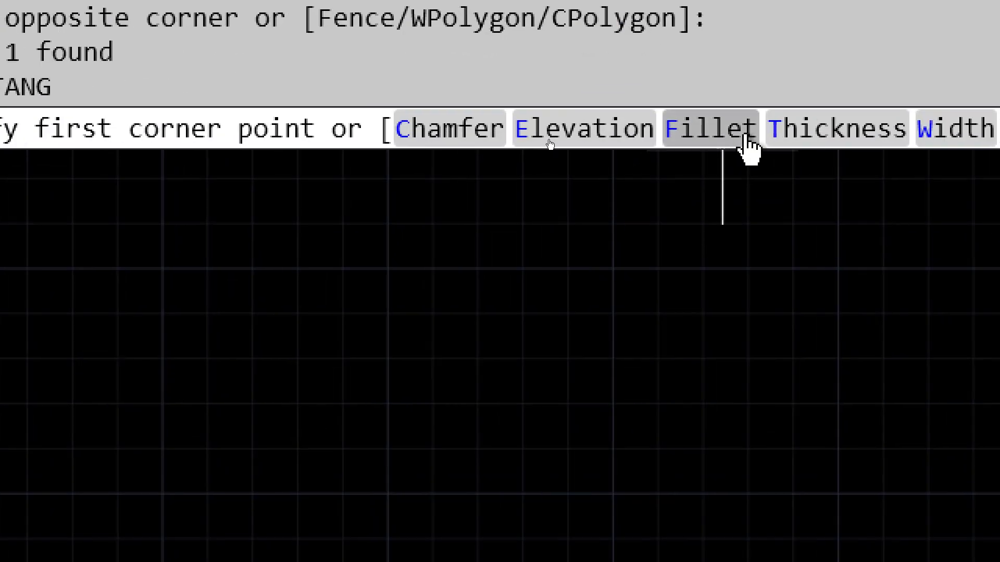
click(735, 136)
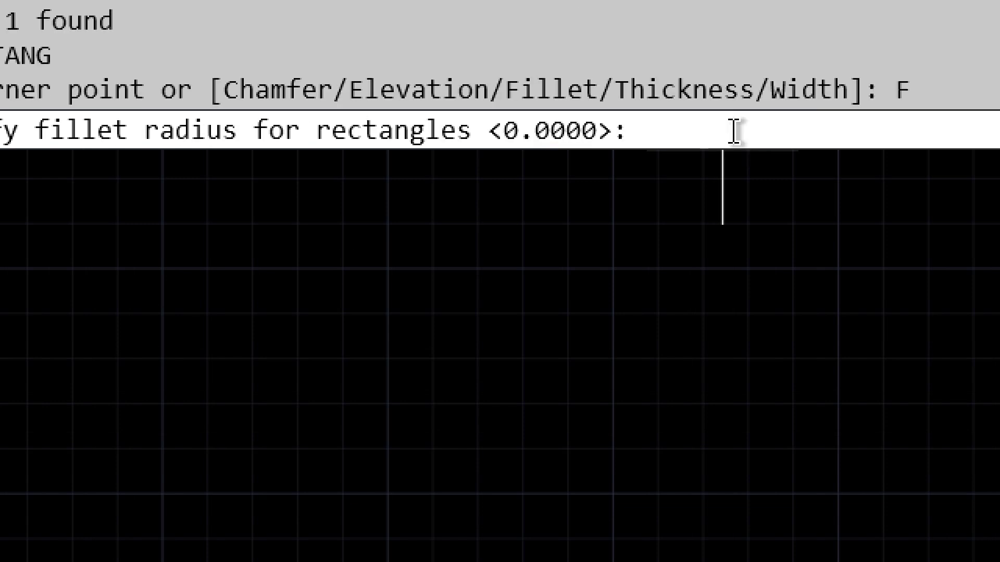
text(20)
key(Return)
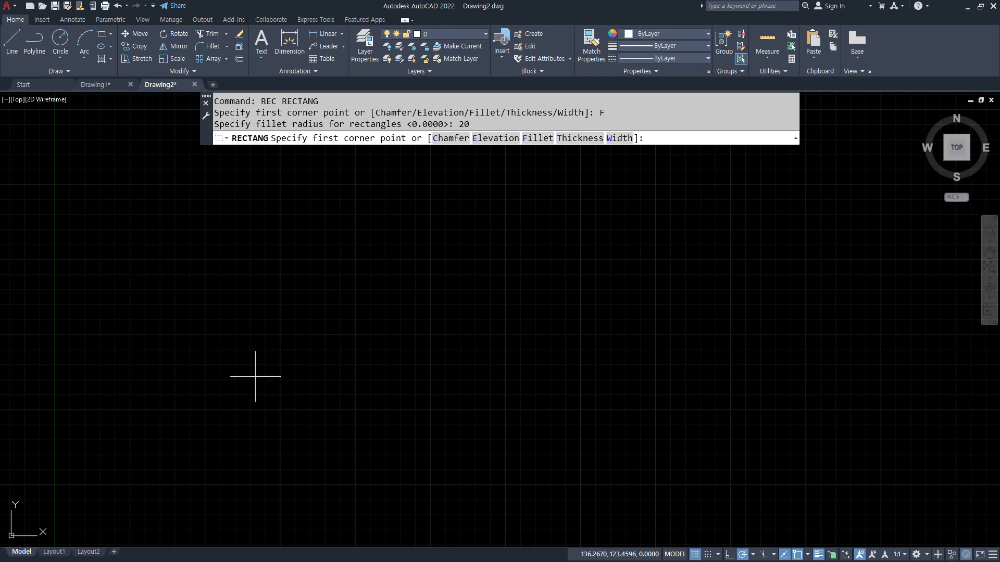
click(223, 398)
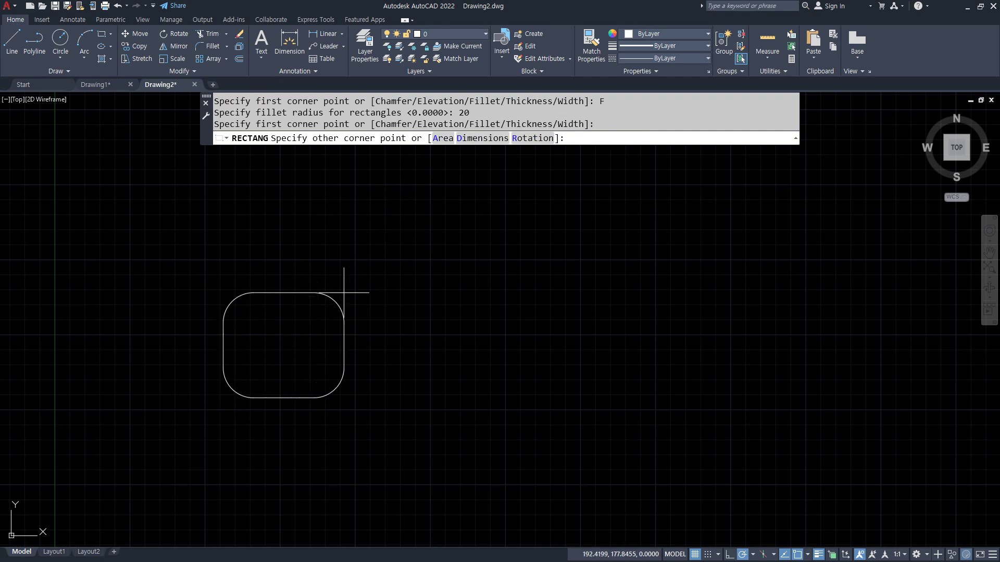
click(490, 183)
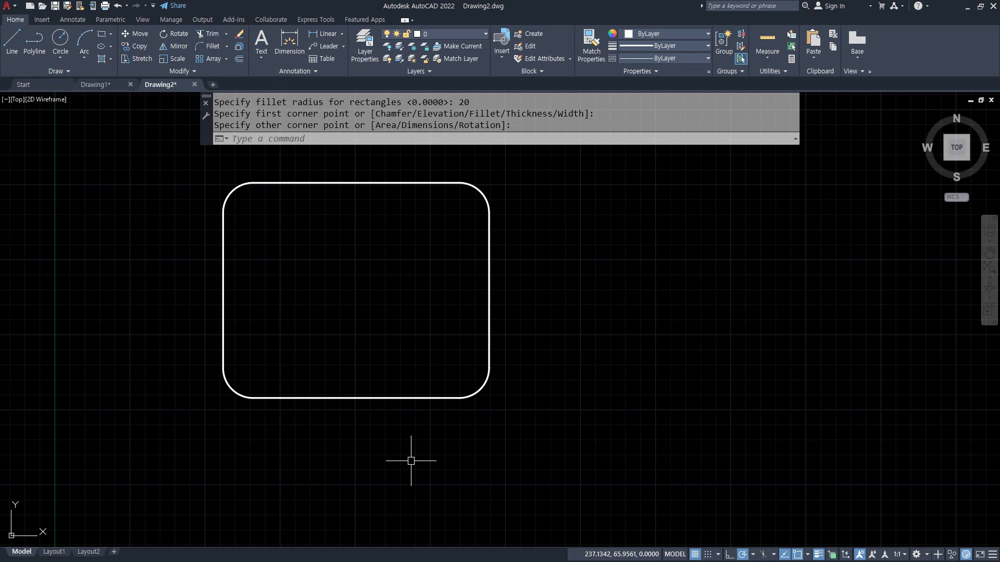
- Draw a chamfered rectangle beside the rounded one, accepting 20 for both distances of the Rectangle command's Chamfer option
key(Return)
click(451, 137)
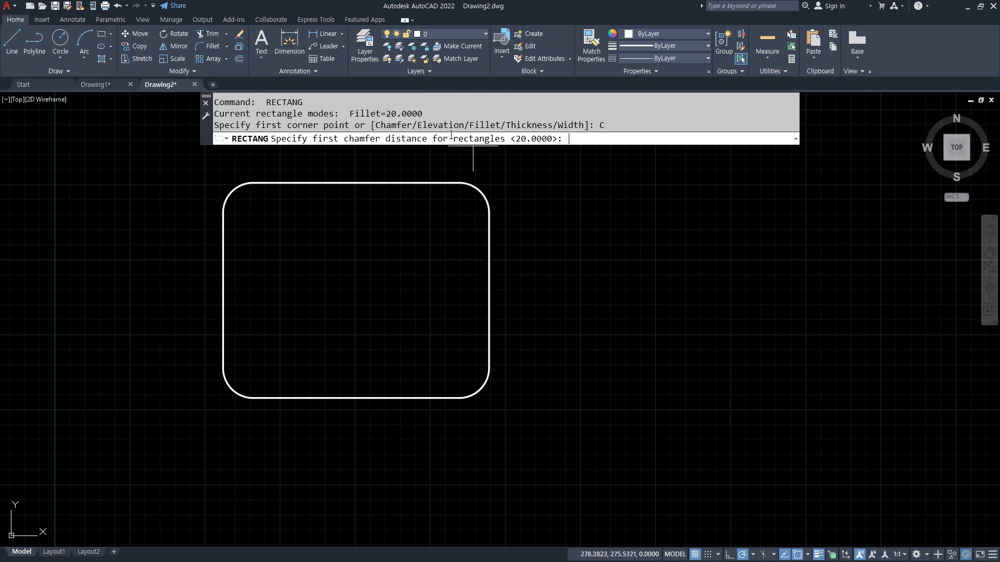
key(Return)
key(Return)
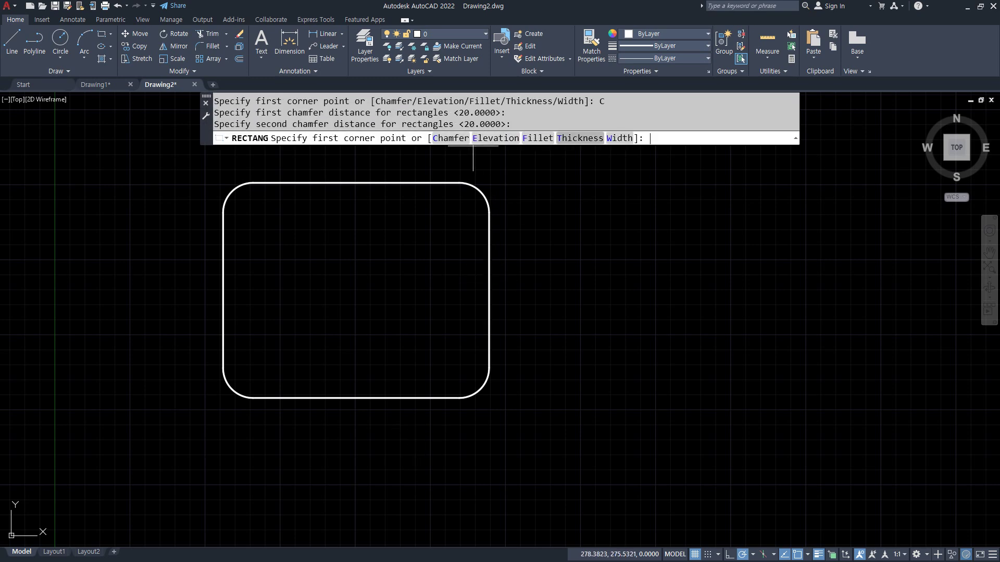
click(542, 185)
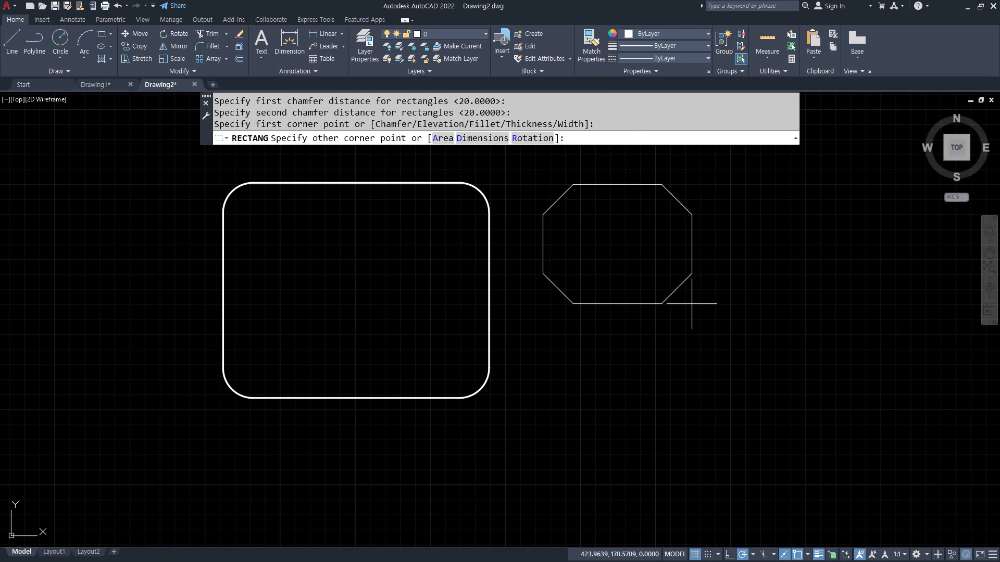
click(807, 407)
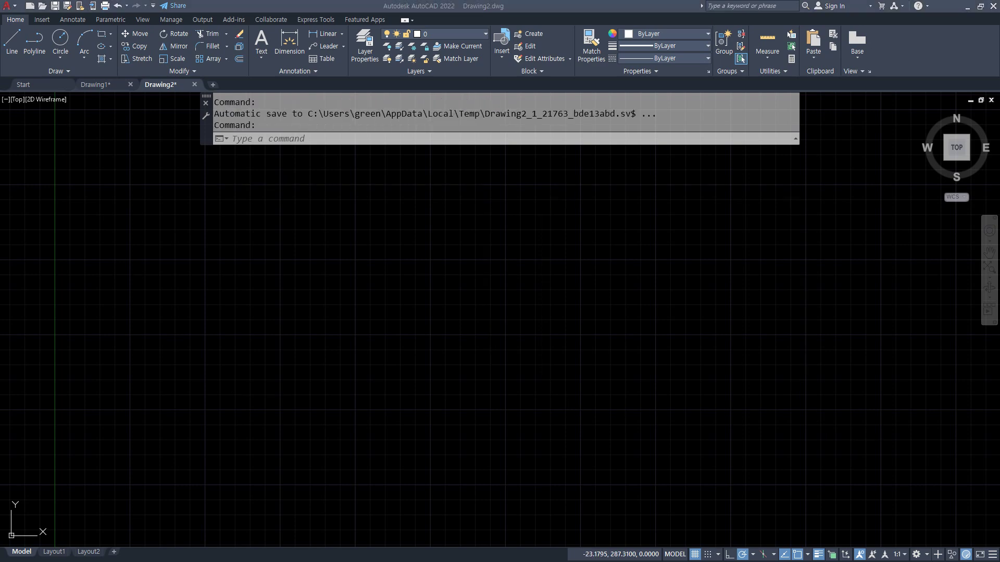
- Switch to the Notepad class notes, review the POLygon entry in the command list, and return to AutoCAD
key(alt+Tab)
scroll(404, 302, down, 1)
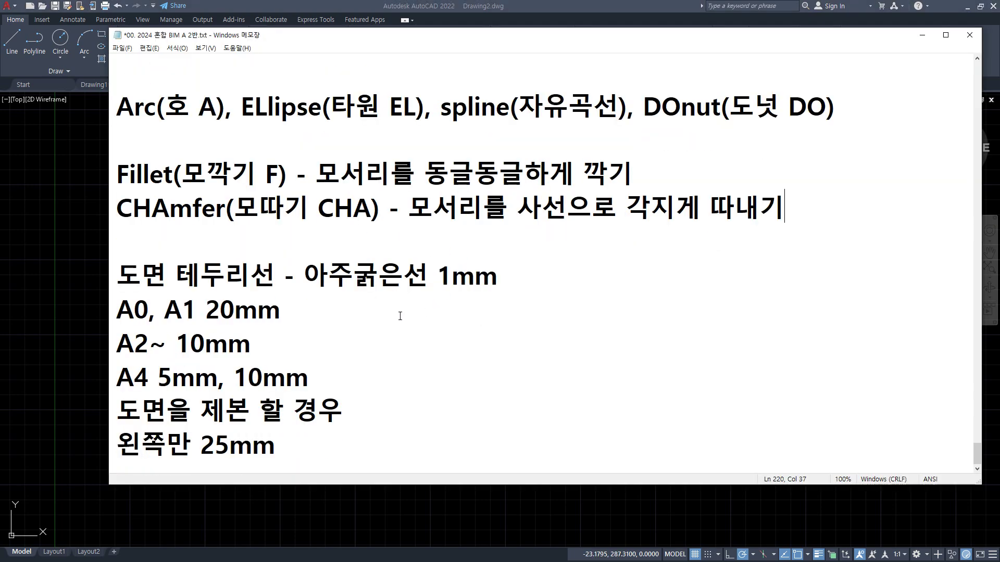
key(ctrl+2)
scroll(629, 178, up, 2)
drag(385, 157, 674, 154)
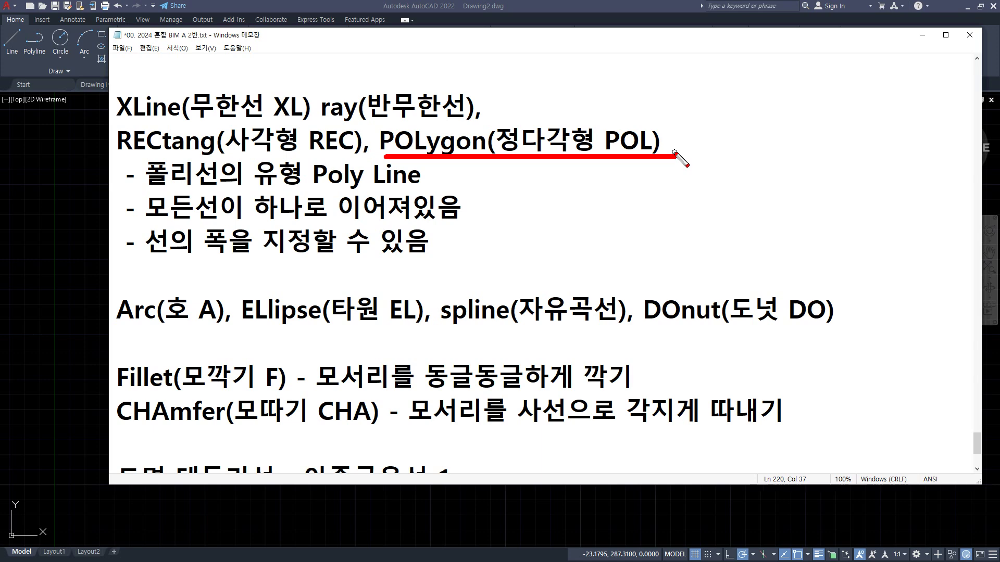
key(Escape)
click(89, 214)
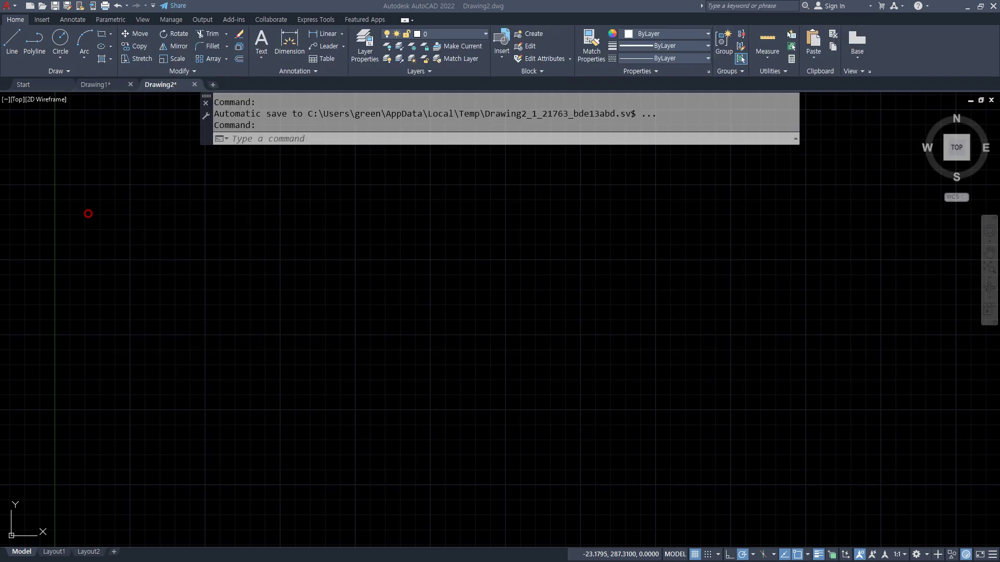
text(c)
key(Return)
click(294, 318)
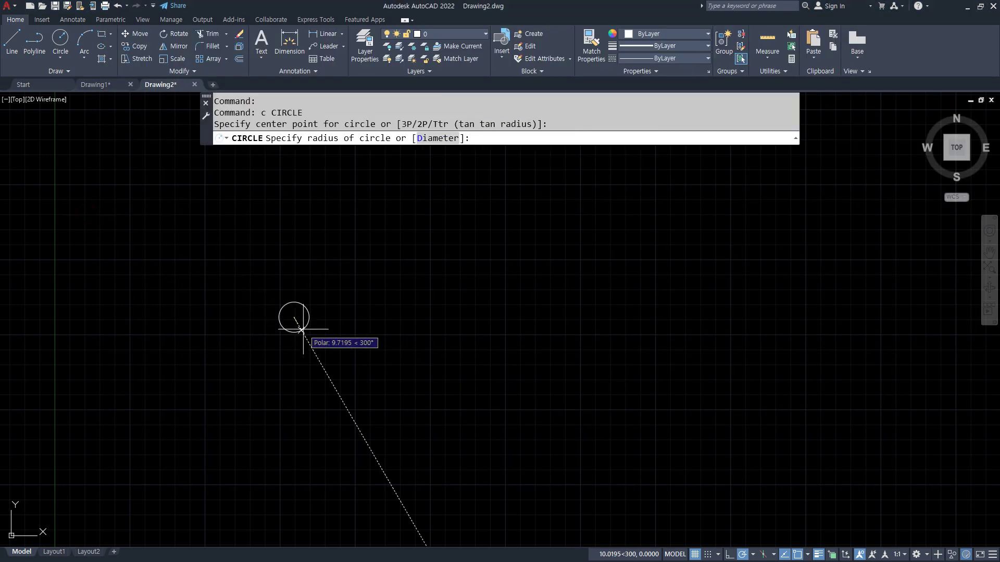
text(50)
key(Return)
key(Return)
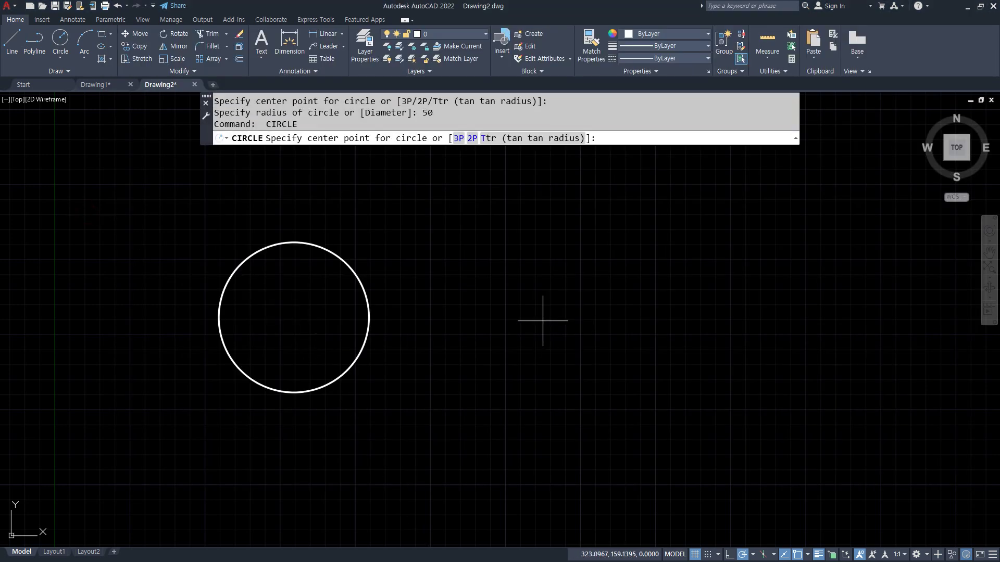
click(524, 328)
key(Return)
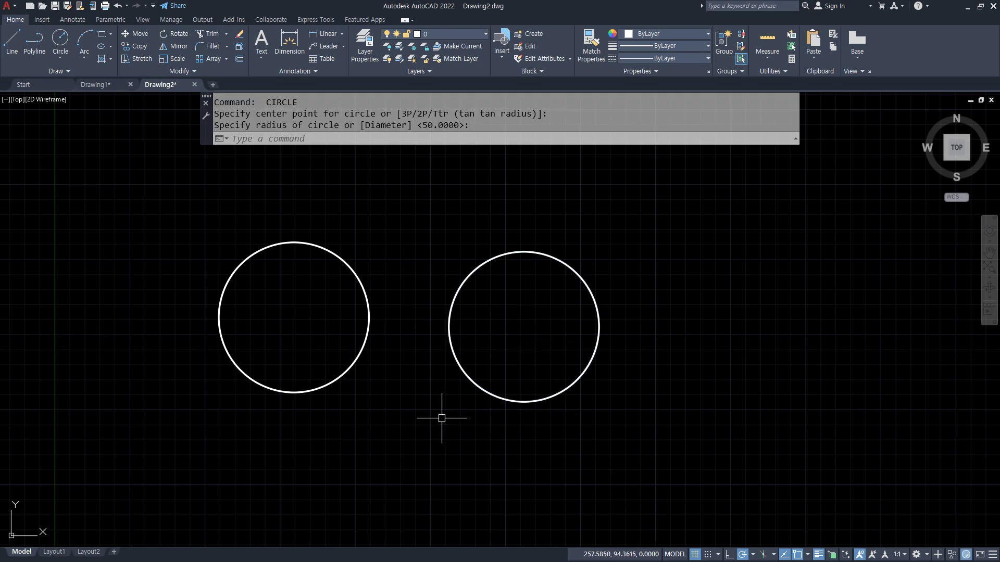
click(522, 319)
click(338, 294)
key(Delete)
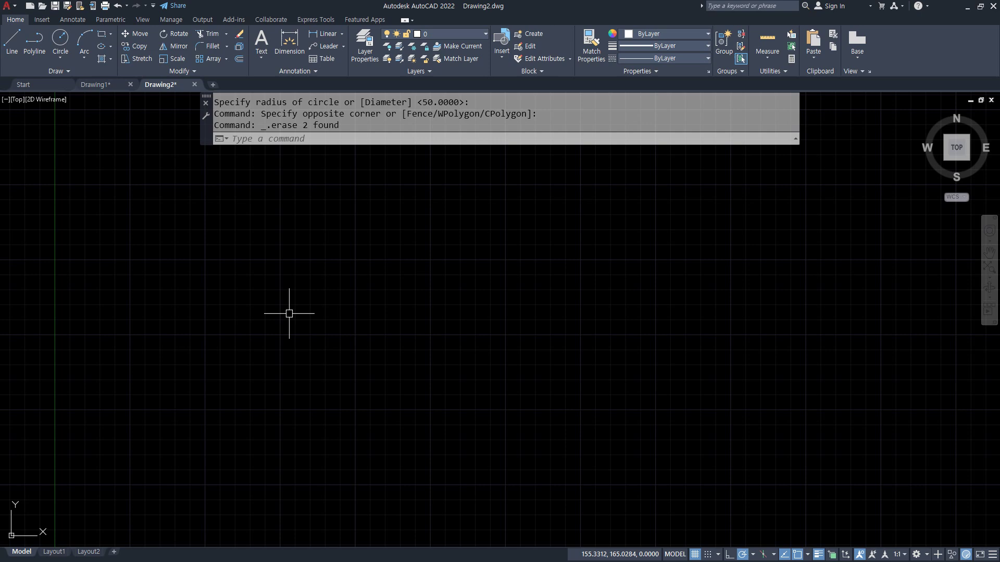
- Draw two circles of radius 50 side by side, with their centers at the same height
text(c)
key(Return)
click(279, 335)
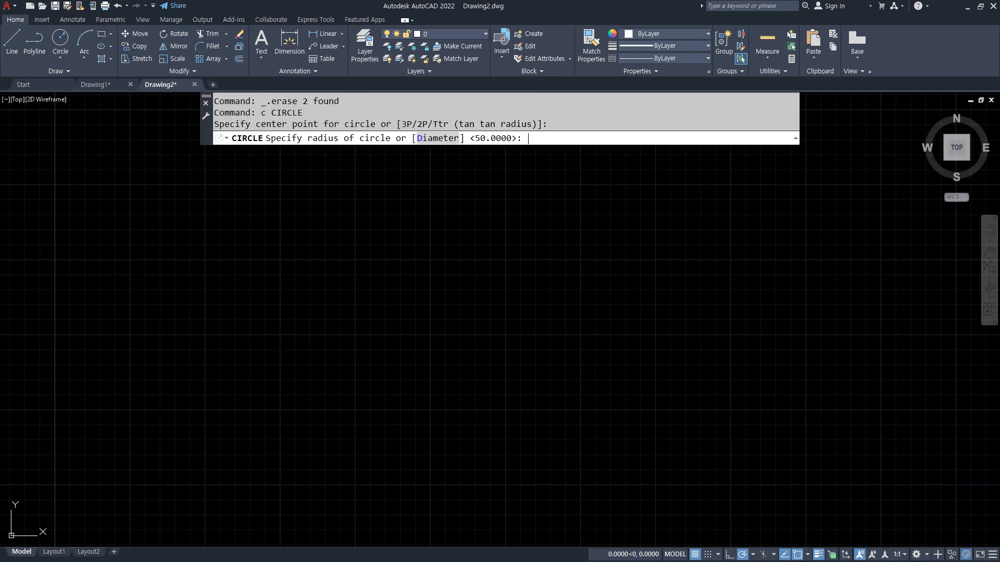
key(Return)
key(Return)
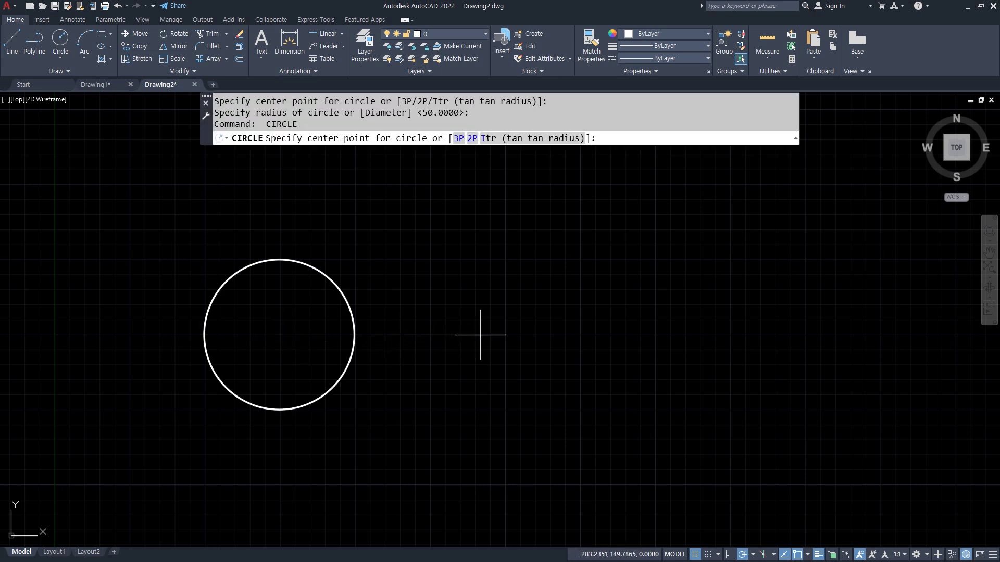
click(510, 335)
key(Return)
- Move both circles to the red 중심 layer and clear the selection
click(457, 313)
click(320, 348)
click(450, 34)
click(451, 61)
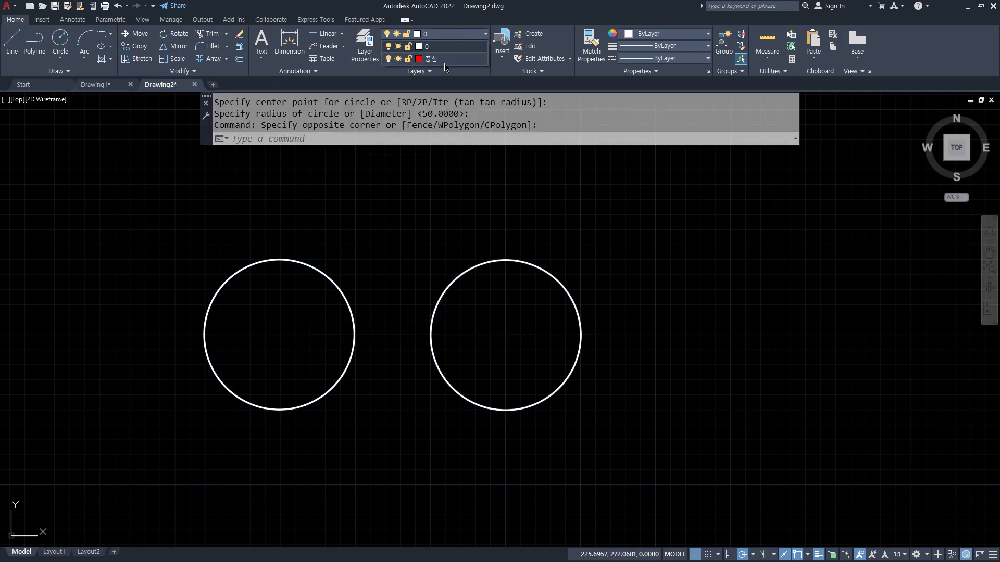
key(Escape)
key(Escape)
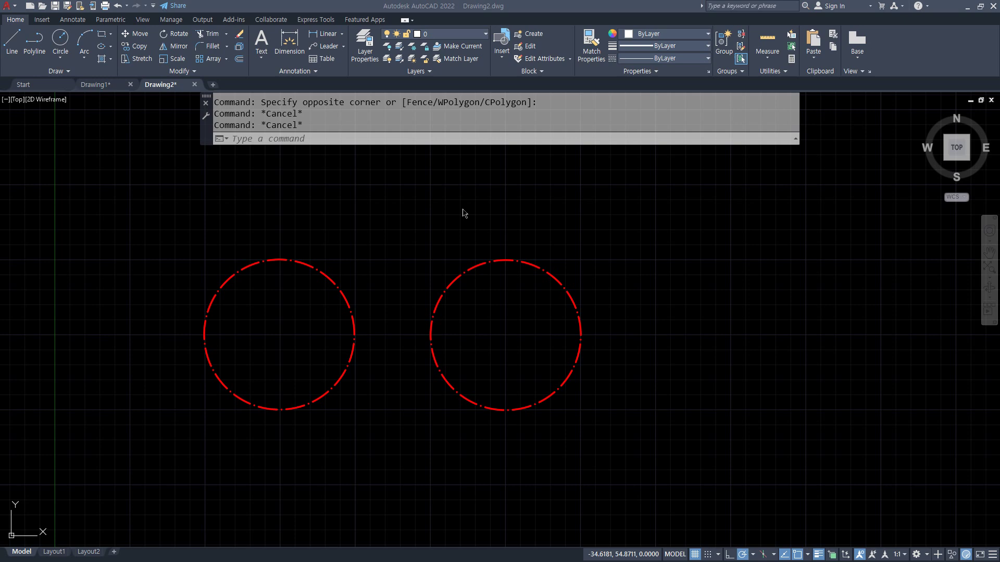
- Draw a 6-sided polygon centered on the first circle, using Inscribed in circle with a radius of 50
text(pol)
key(Return)
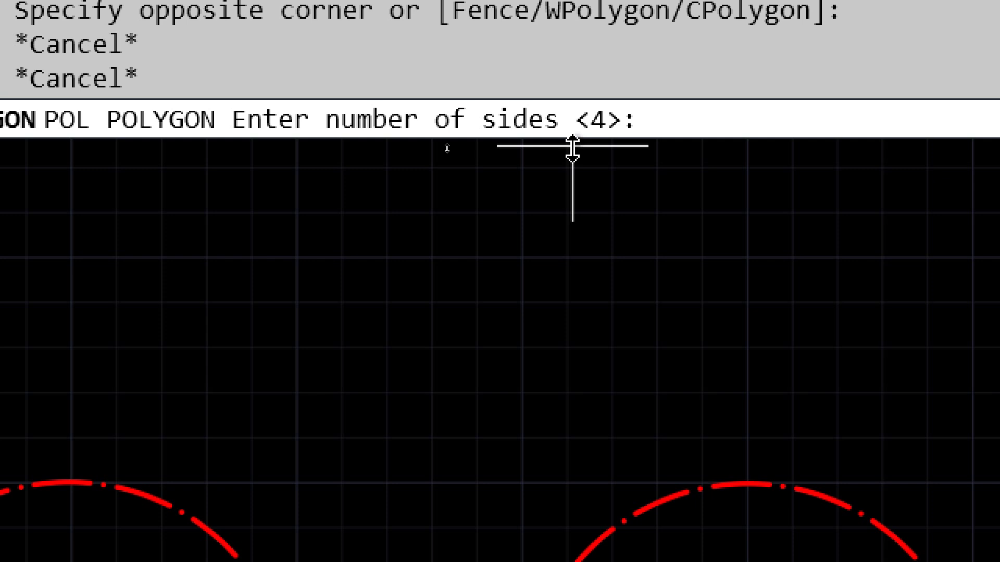
text(6)
key(Return)
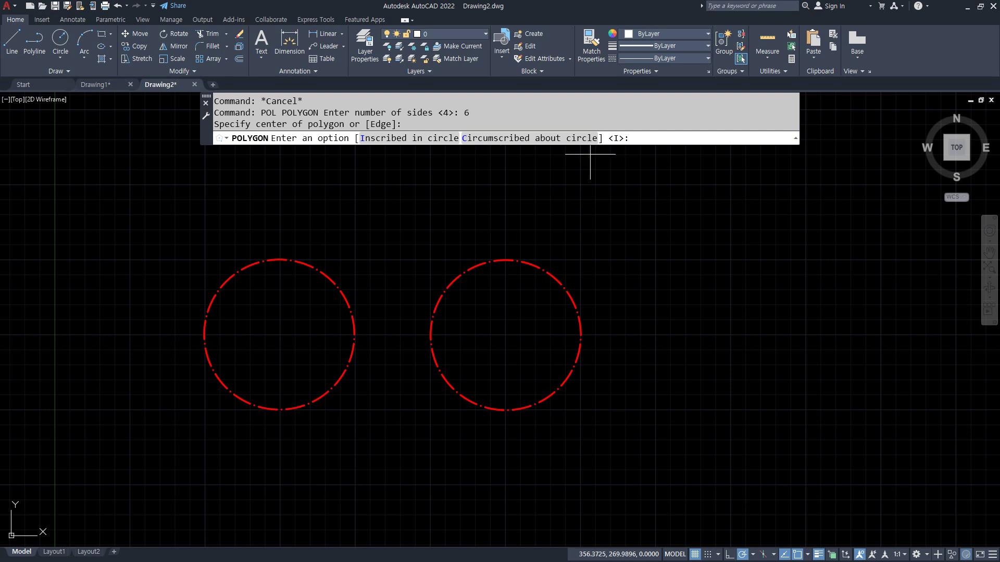
key(Return)
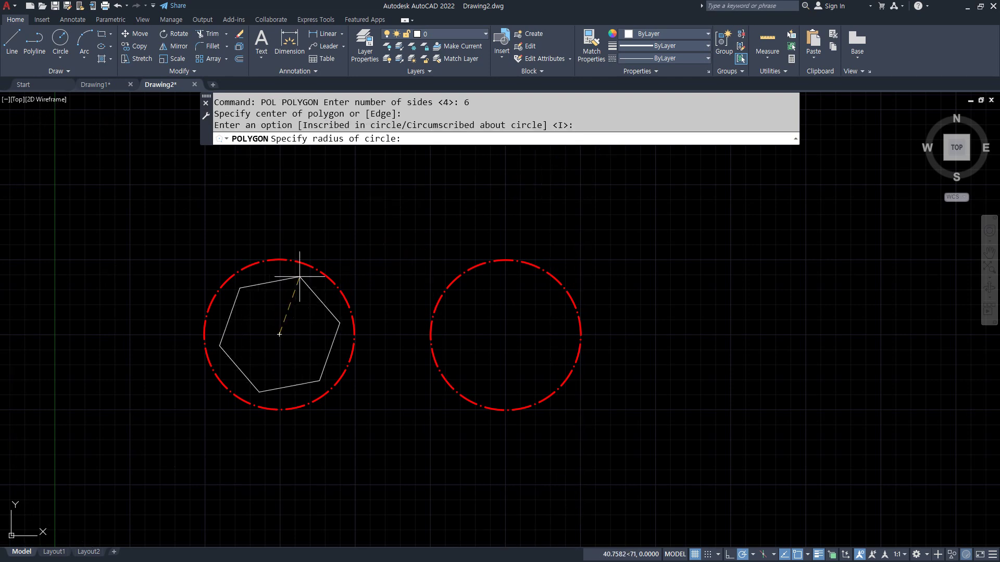
key(alt)
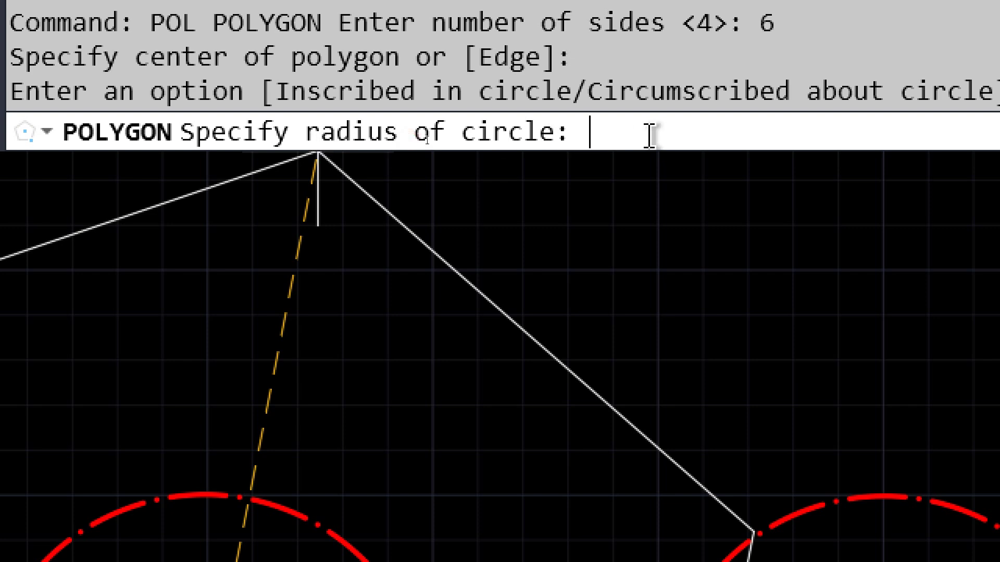
text(50)
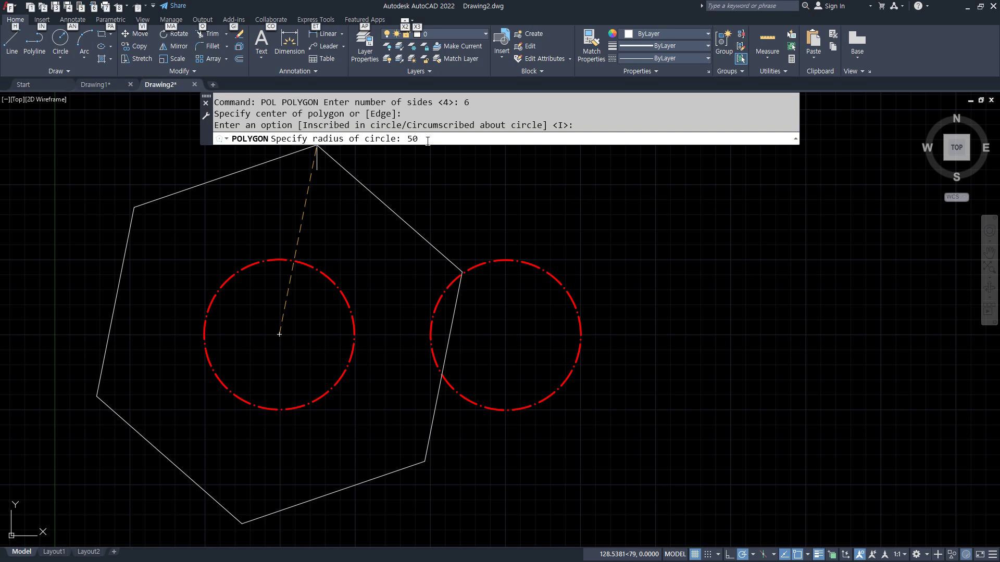
key(Return)
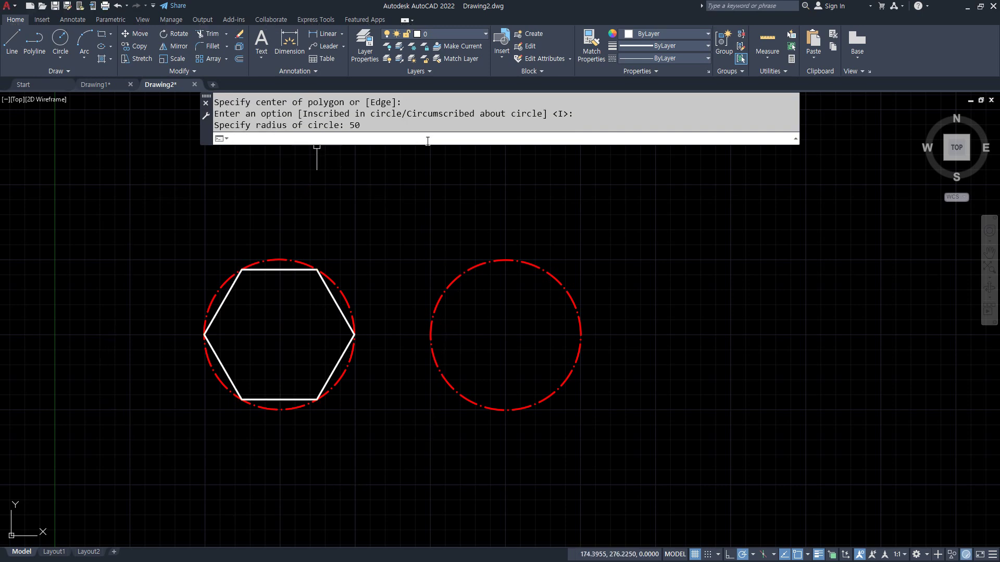
- Draw a 6-sided polygon centered on the second circle, using Circumscribed about circle with a radius of 50
key(Return)
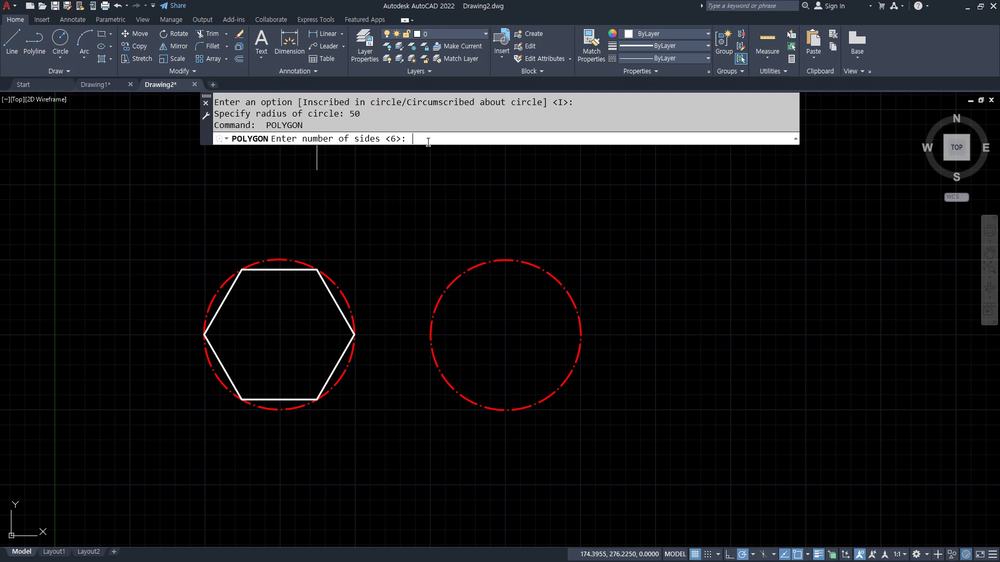
text(6)
key(Return)
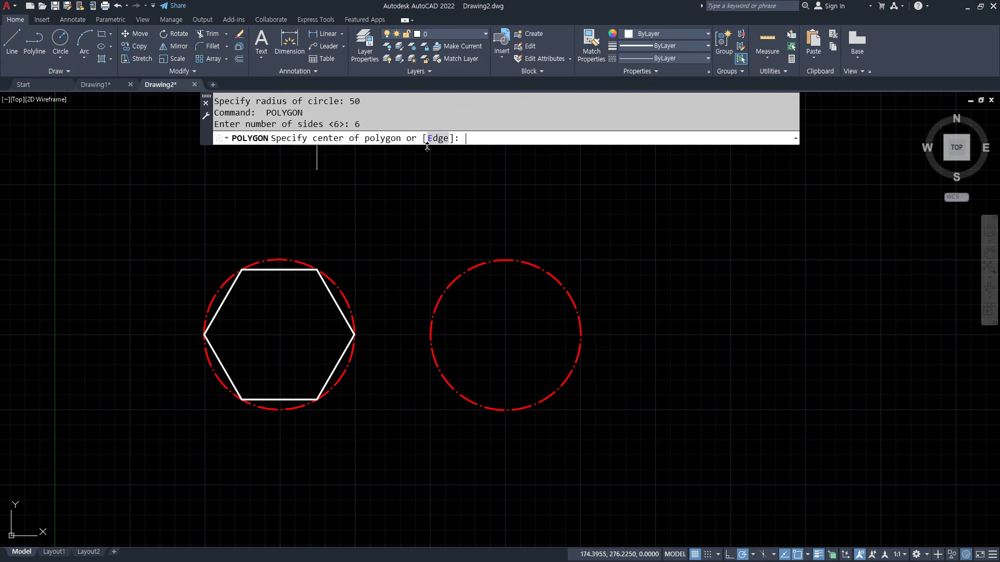
click(509, 335)
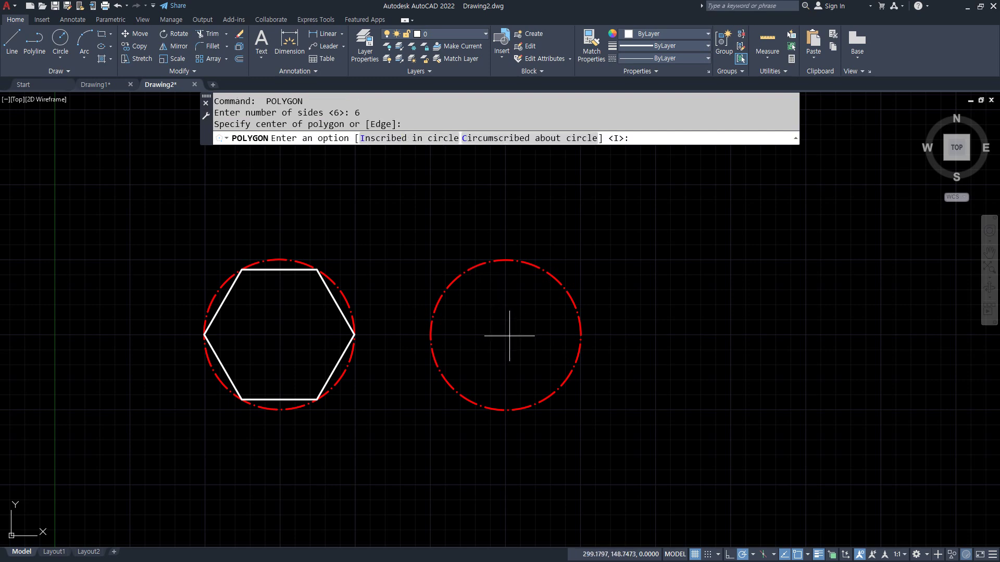
click(528, 140)
text(50)
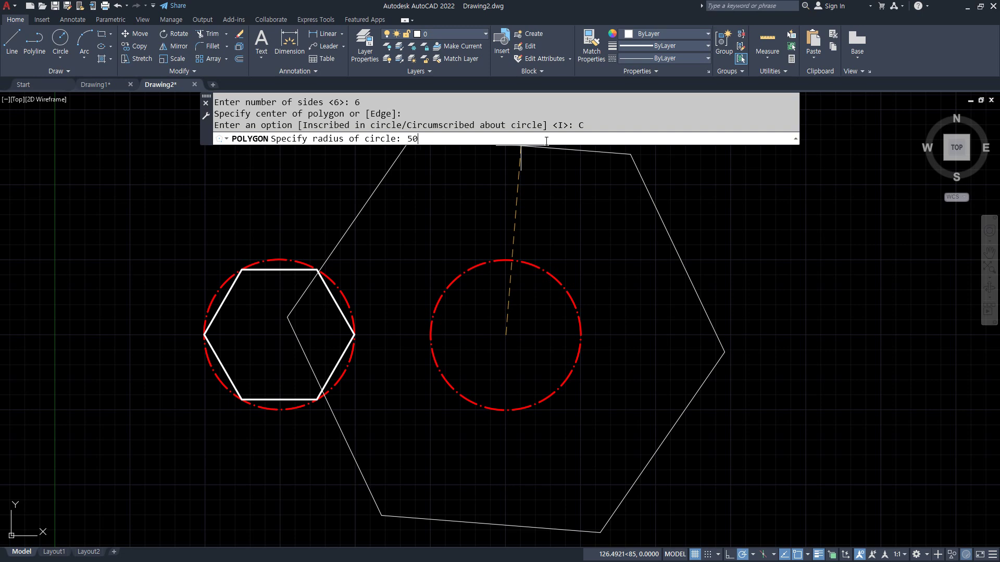
key(Return)
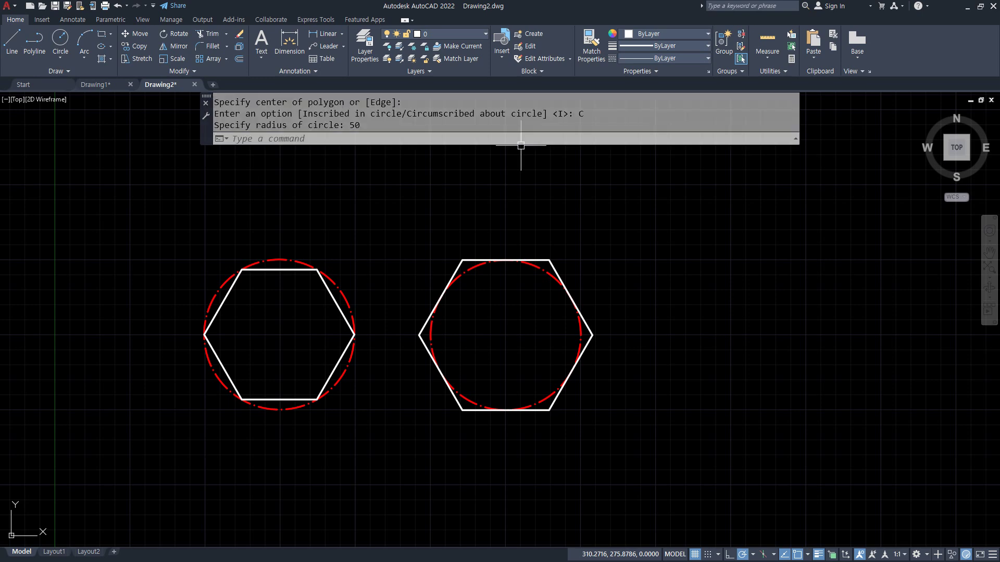
text(pol)
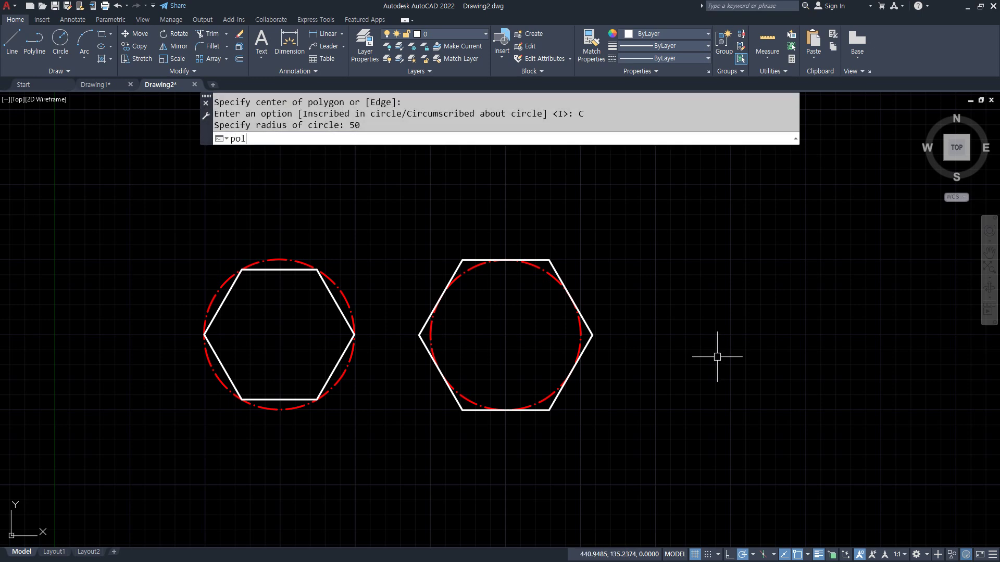
key(Return)
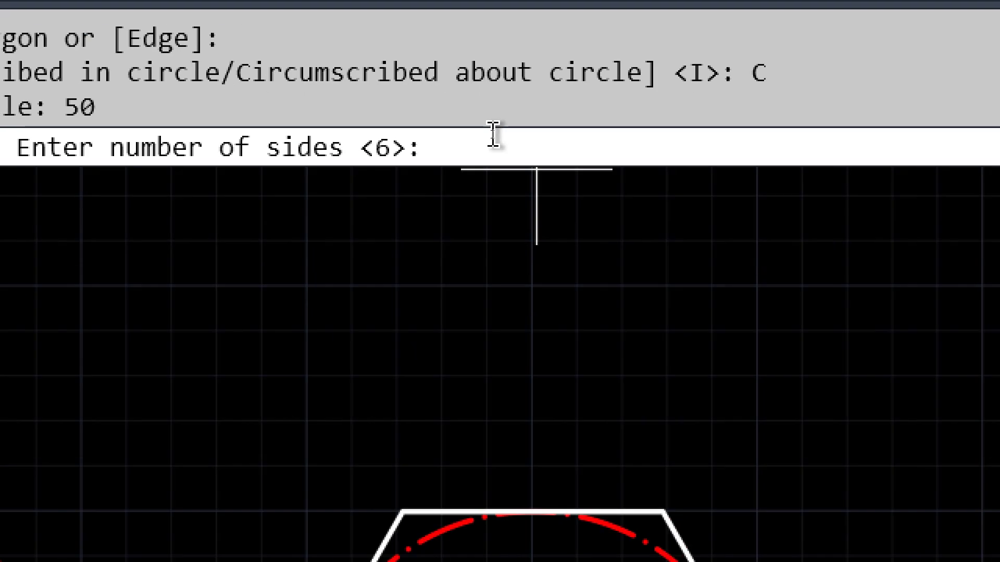
key(Return)
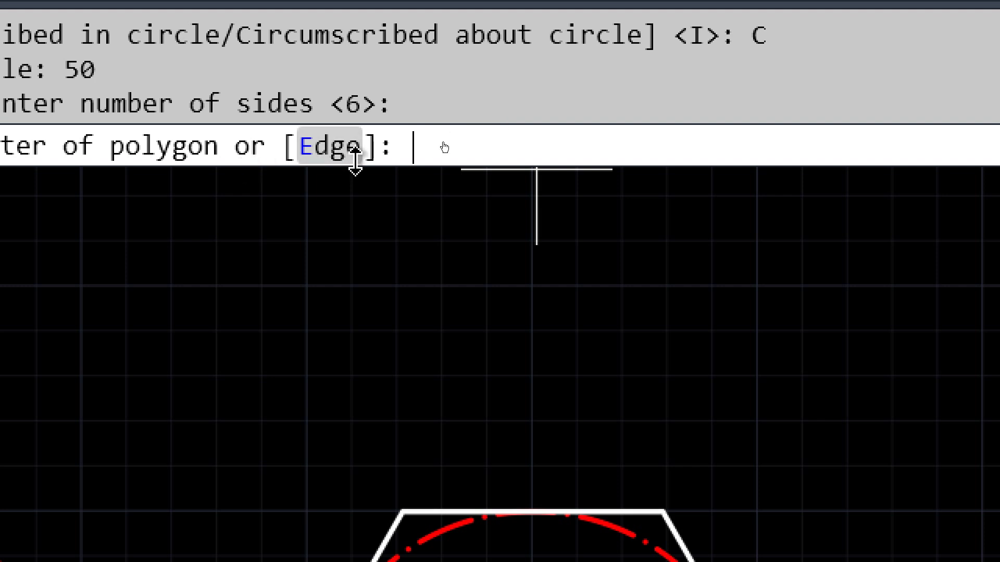
click(334, 146)
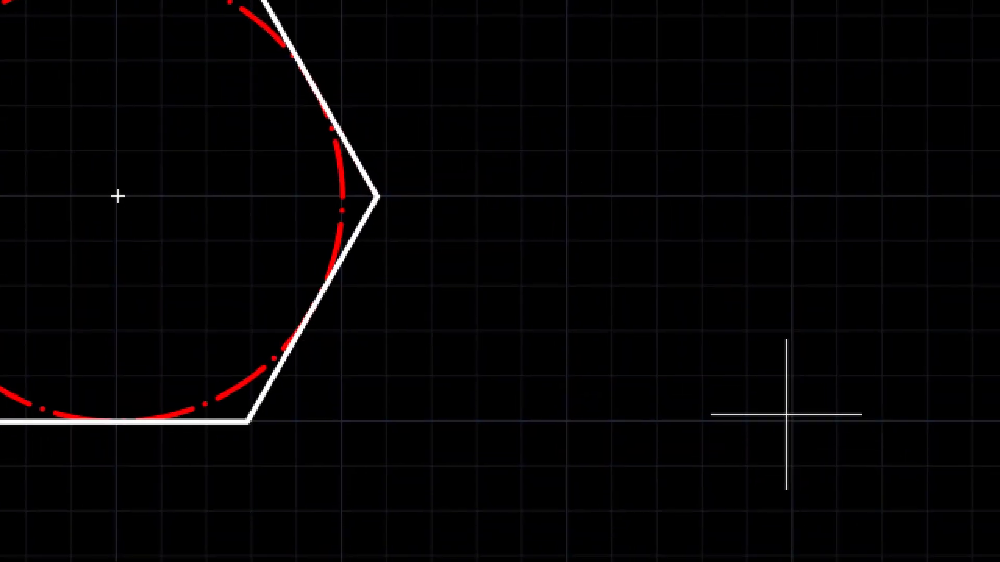
click(798, 420)
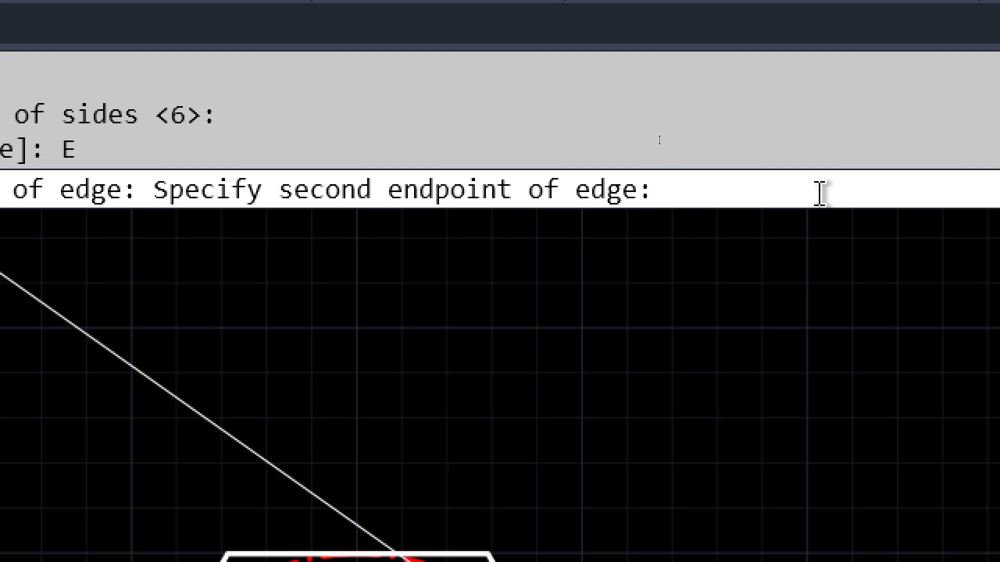
text(@50<0)
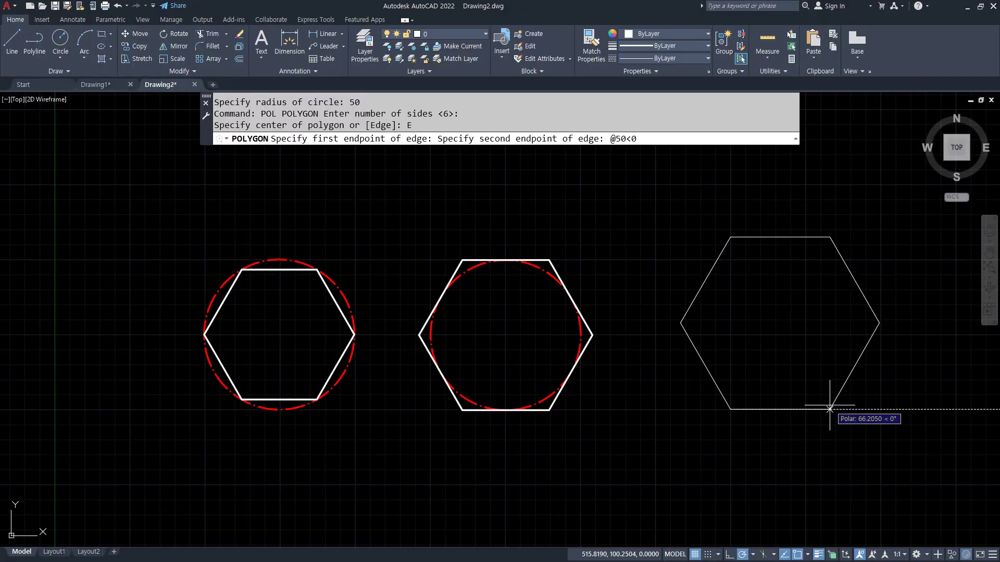
key(Return)
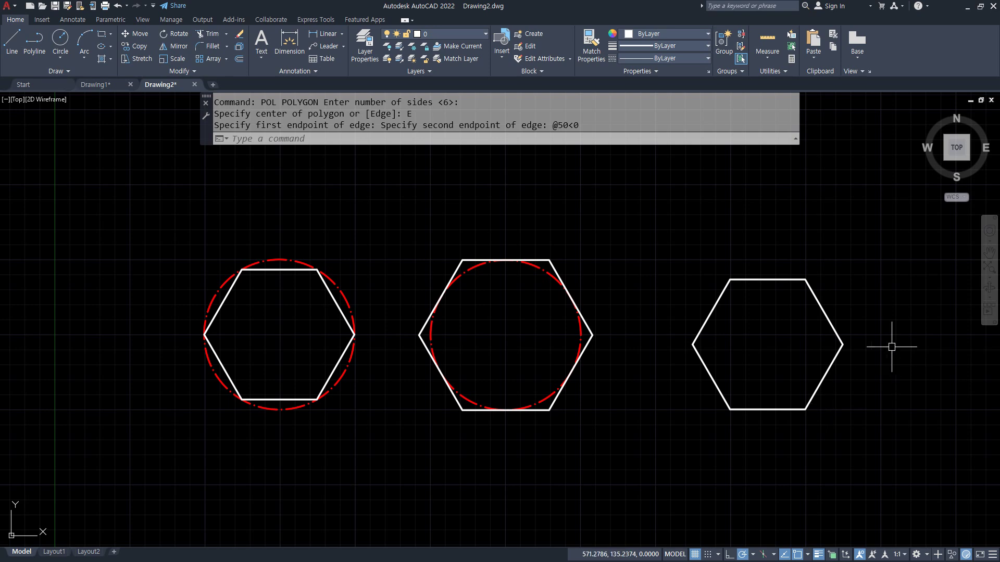
- Draw another hexagon to the right with the Edge option, giving its horizontal base edge a length of 50
scroll(597, 362, right, 4)
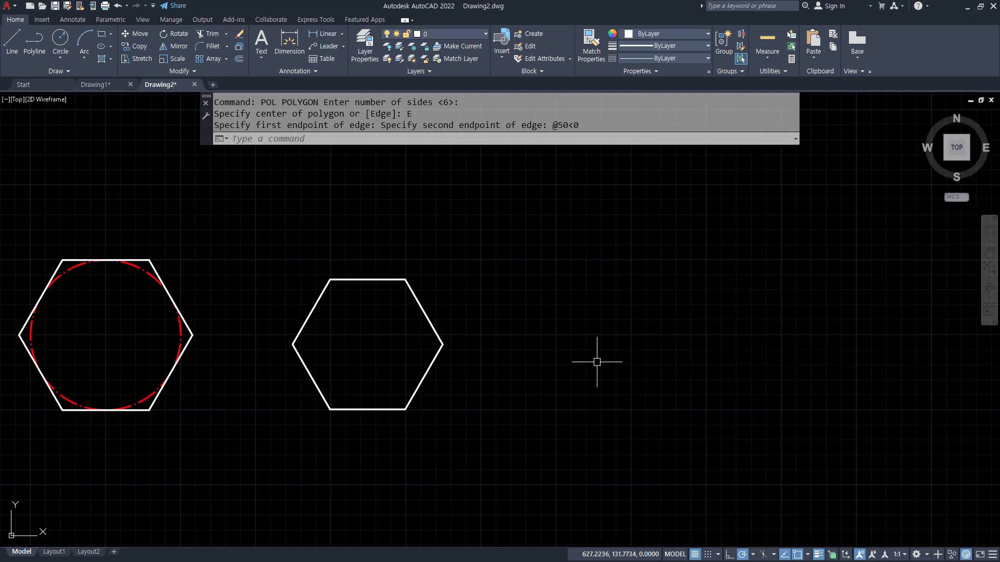
text(pol)
key(Return)
key(Return)
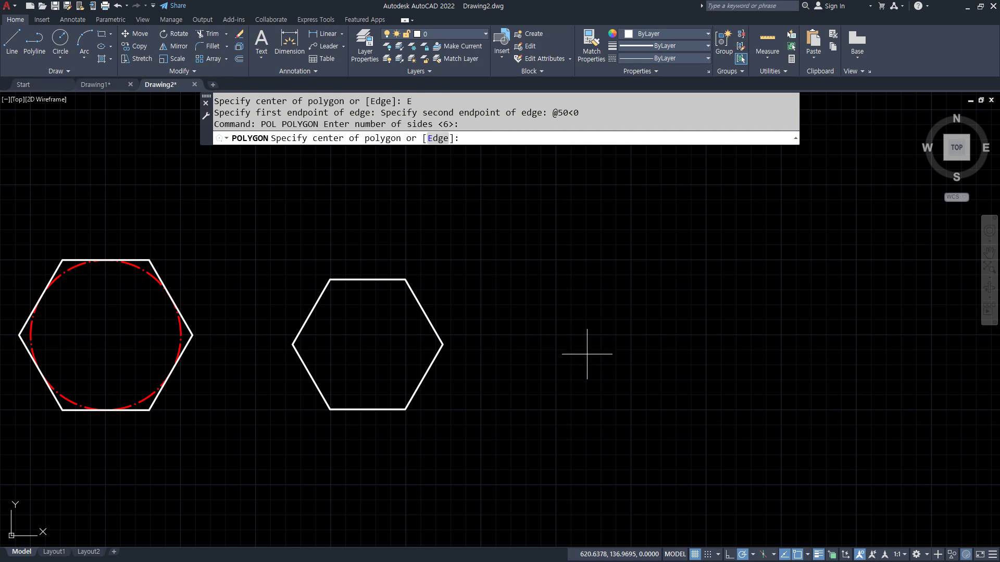
text(e)
key(Return)
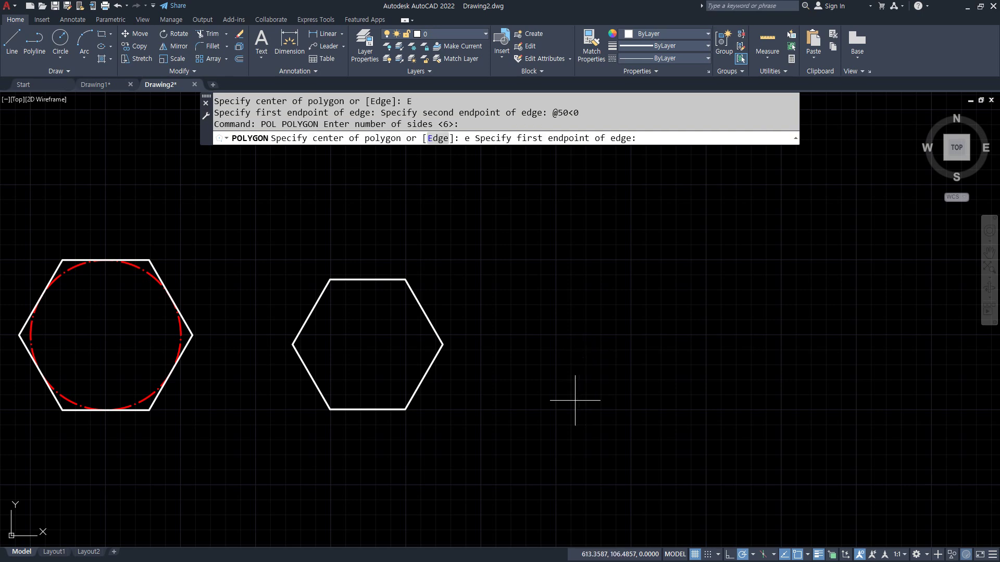
click(559, 405)
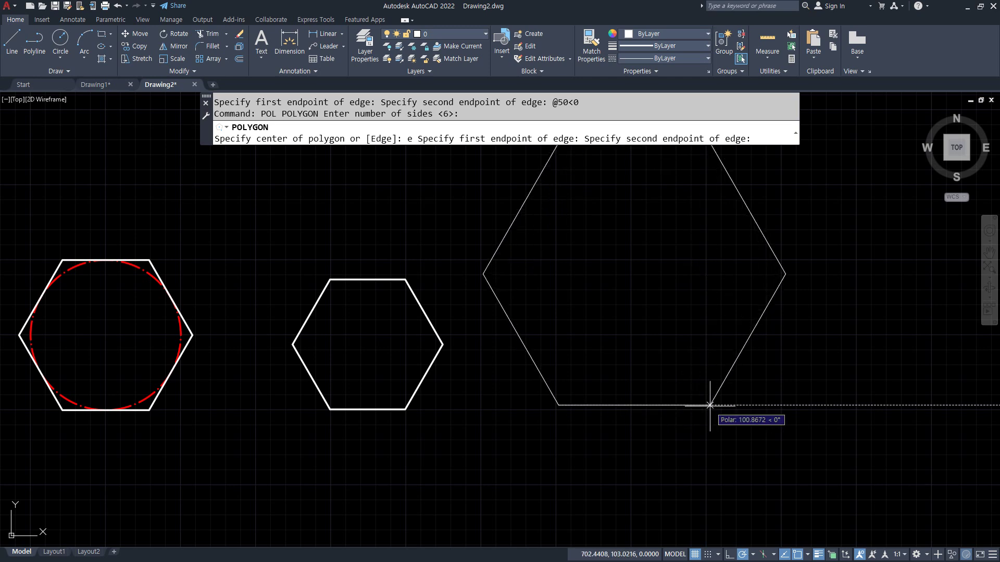
text(50)
key(Return)
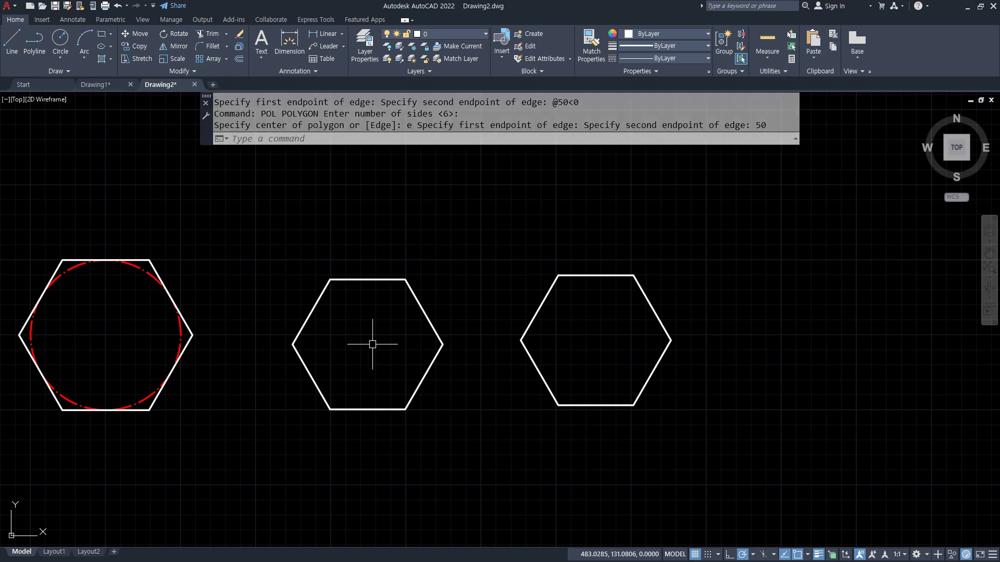
- Thicken the outline of the rightmost hexagon by increasing its Global width property
click(542, 302)
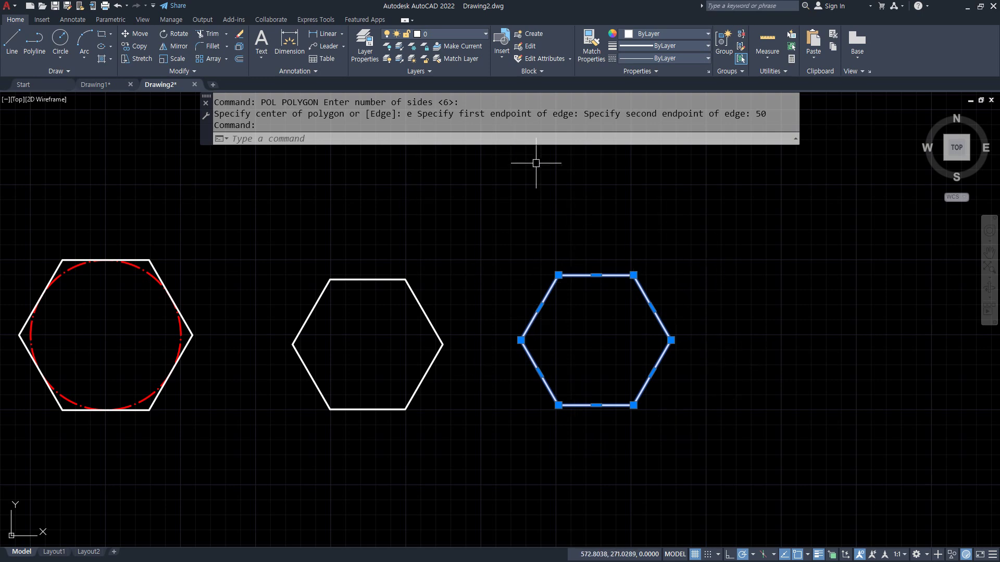
key(ctrl+1)
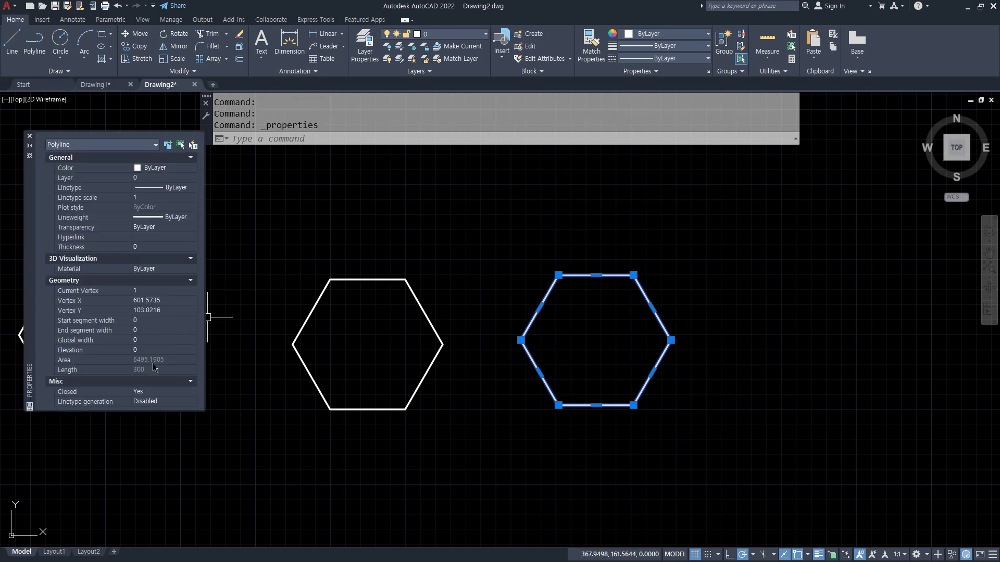
click(145, 341)
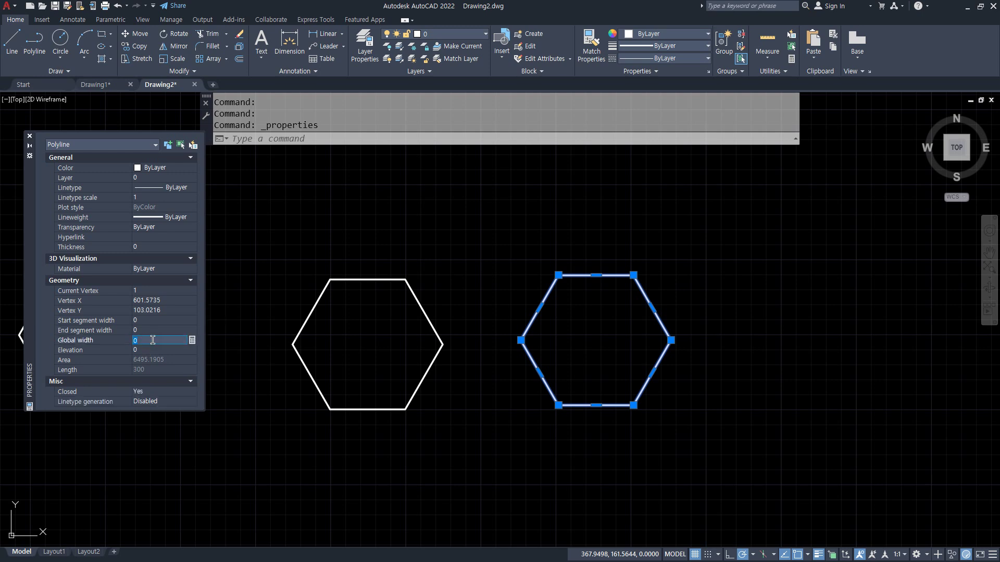
key(Tab)
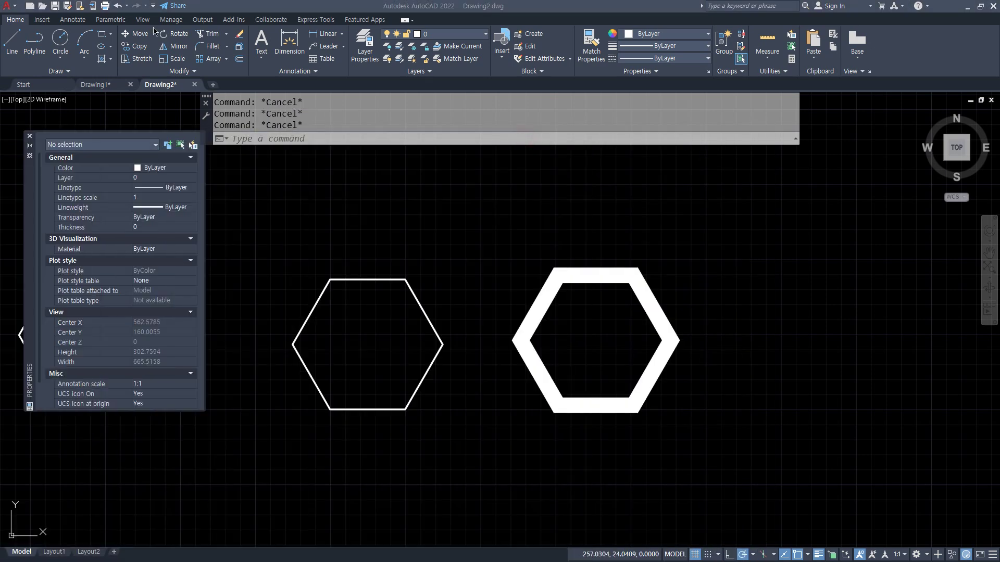
- Erase the two remaining hexagons and every other object in the drawing
click(730, 471)
click(267, 186)
text(e)
key(Return)
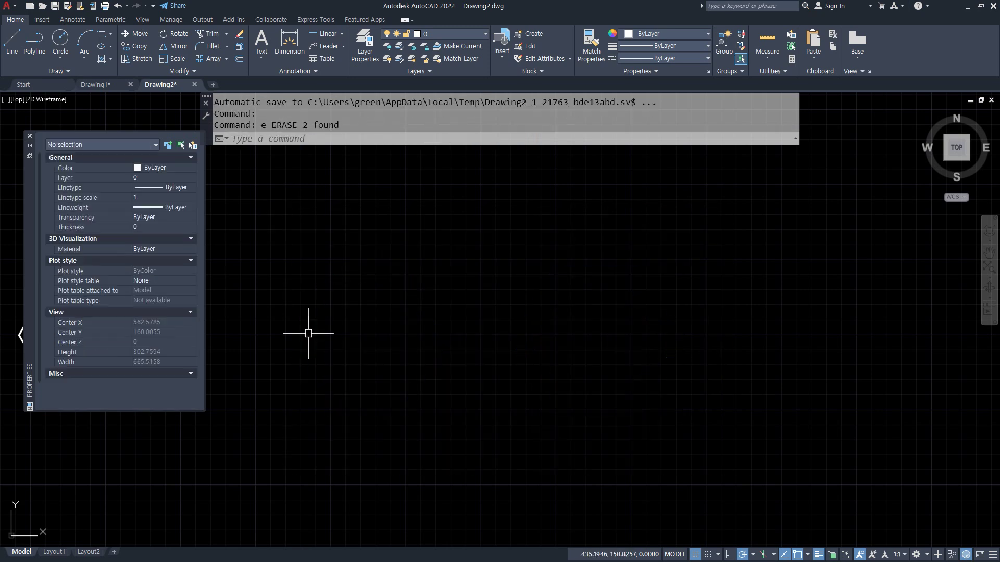
text(e)
key(Return)
text(all)
key(Return)
key(Return)
- Draw a horizontal and a vertical construction line crossing at one point in the empty drawing area
text(xl)
key(Return)
click(497, 311)
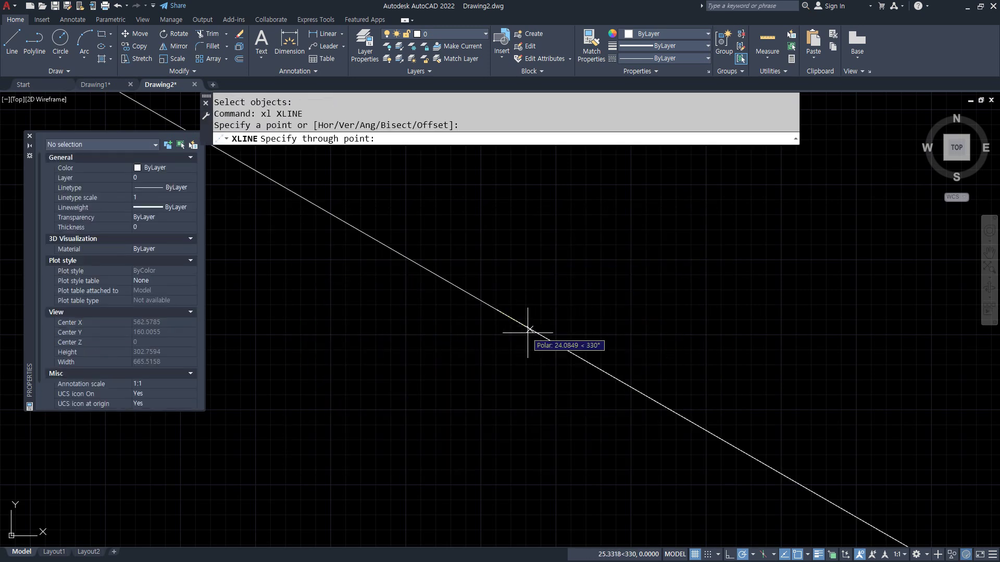
click(576, 311)
click(497, 271)
key(Return)
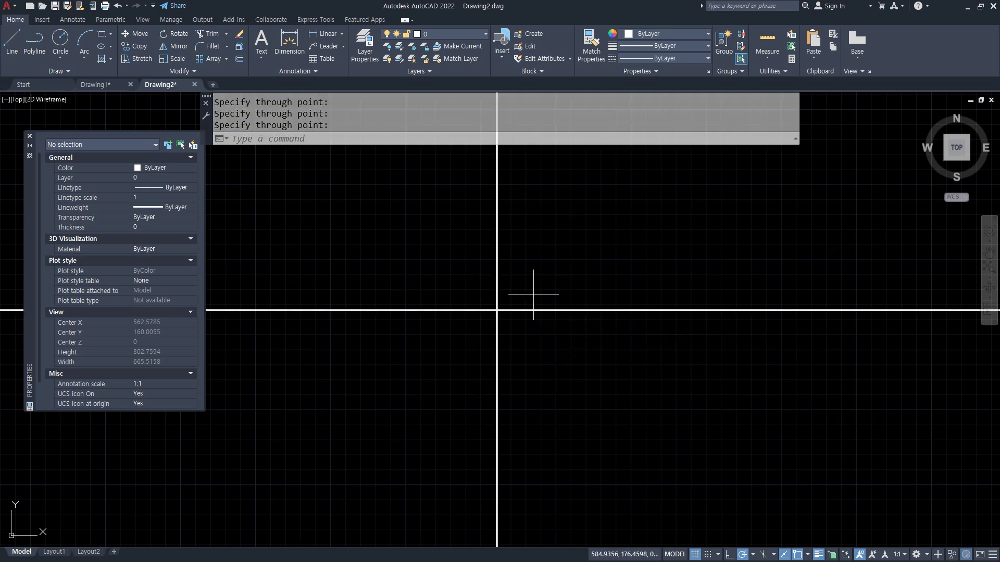
- Assign both construction lines to the red 중심 layer and close the object properties display
click(544, 332)
click(462, 260)
click(456, 40)
click(454, 57)
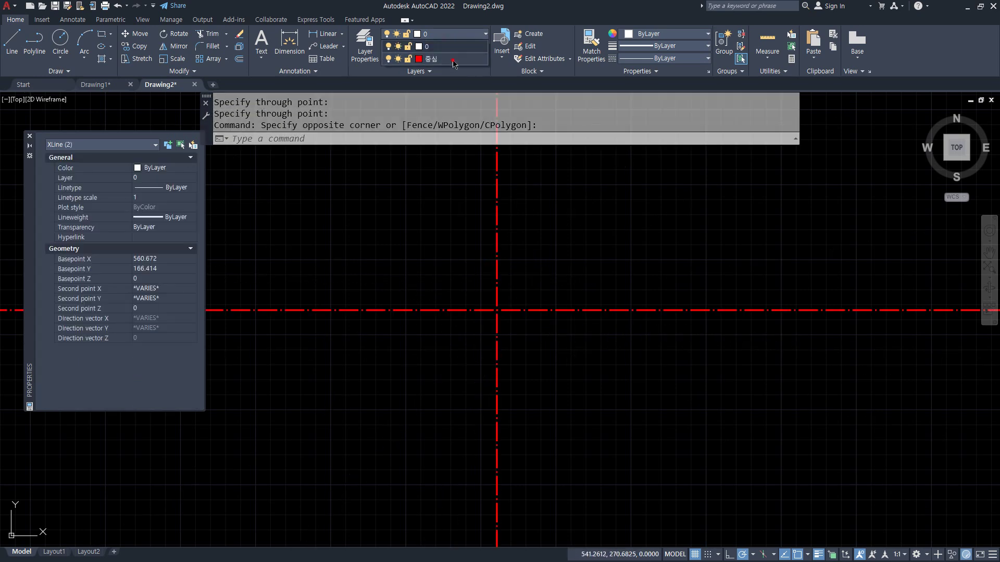
key(Escape)
key(Escape)
key(Escape)
click(30, 137)
- Draw a circle of radius 9 centered on the intersection of the centerlines
scroll(579, 368, up, 2)
middle_drag(500, 318, 424, 355)
text(c)
key(Return)
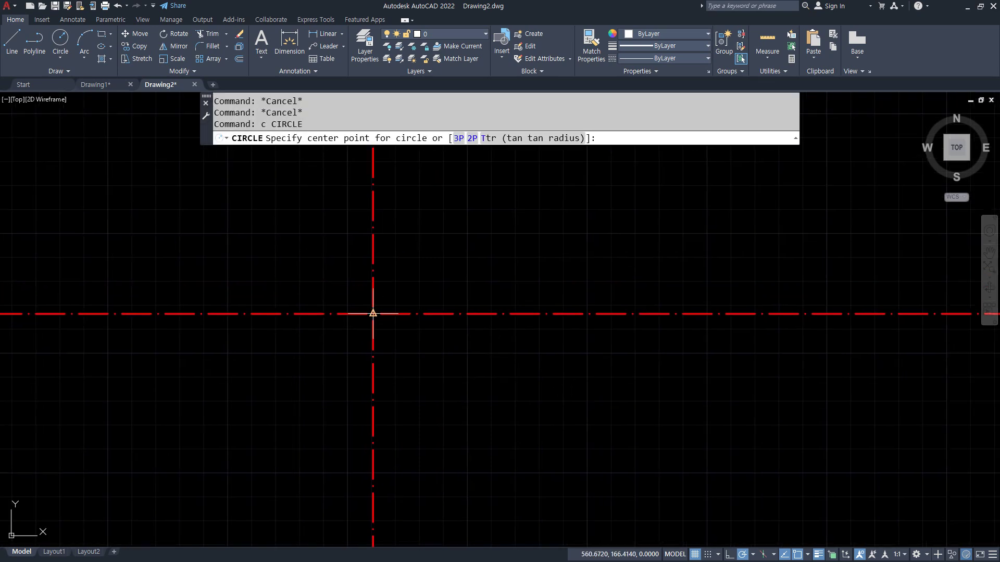
click(373, 314)
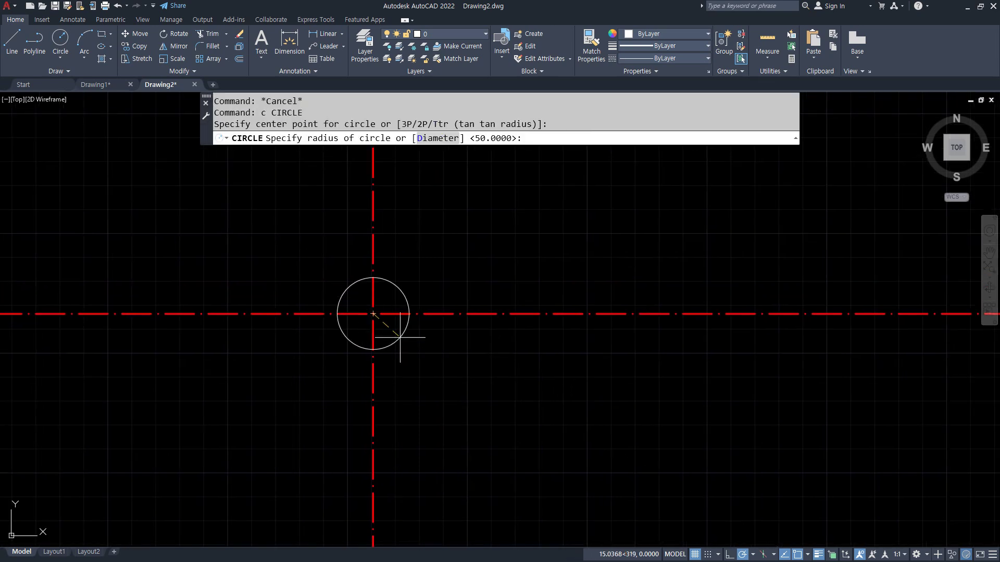
text(9)
key(Return)
scroll(415, 330, up, 4)
mouse_move(415, 330)
middle_down()
mouse_move(379, 315)
mouse_move(444, 322)
middle_up()
mouse_move(430, 274)
mouse_down()
mouse_move(460, 274)
mouse_move(492, 312)
mouse_move(435, 330)
mouse_up()
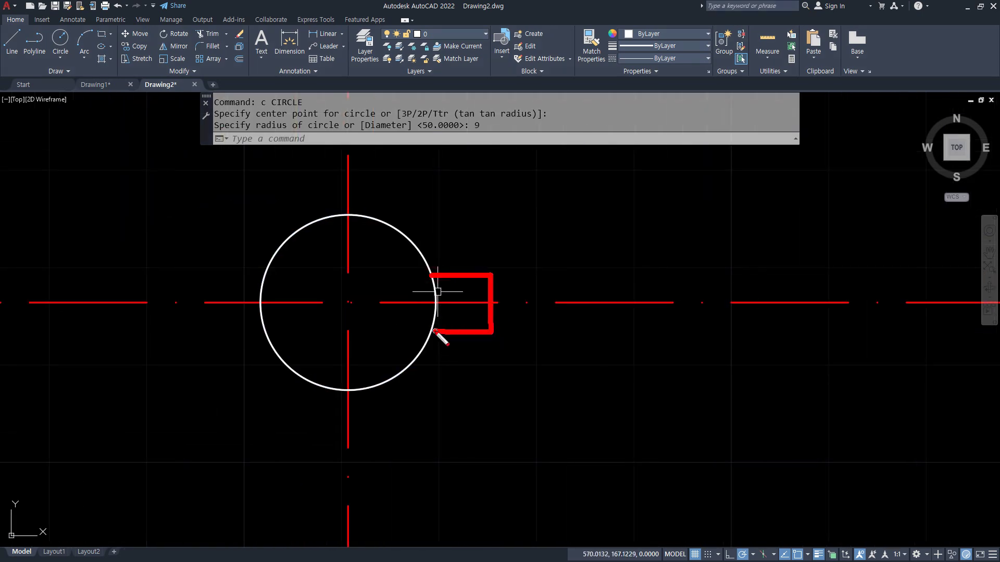
drag(494, 343, 497, 499)
drag(491, 349, 501, 349)
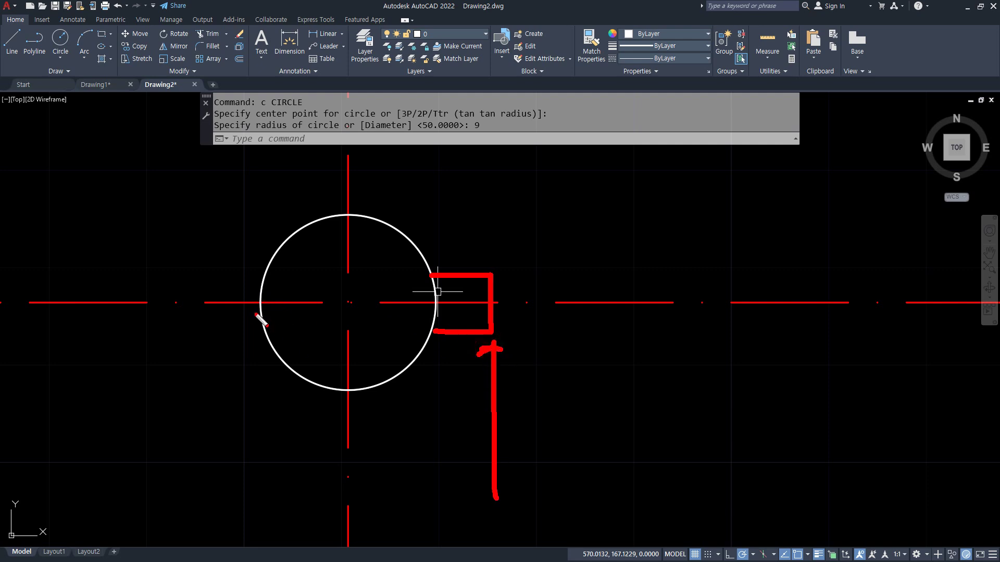
drag(259, 302, 253, 483)
key(Escape)
- Draw a vertical construction line through the left quadrant of the circle
text(XL)
key(Return)
text(v)
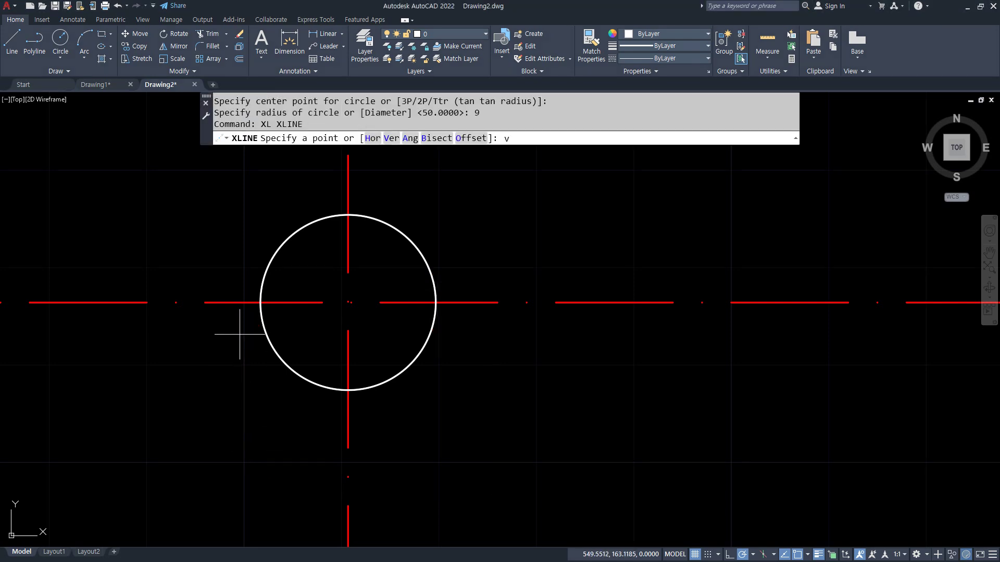
key(Return)
click(260, 302)
key(Return)
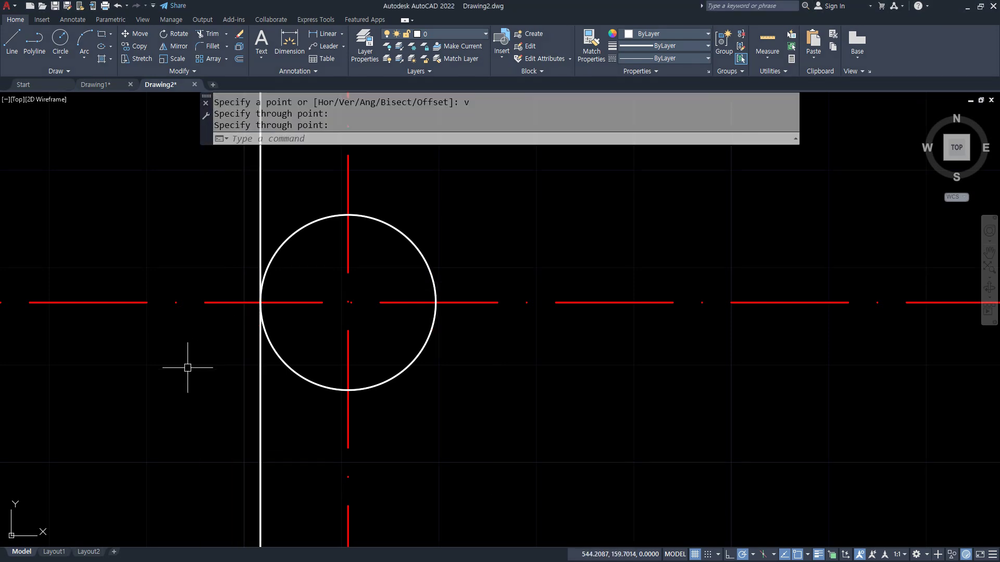
- Erase the vertical construction line touching the circle's left side
click(268, 423)
click(183, 418)
text(e)
key(Return)
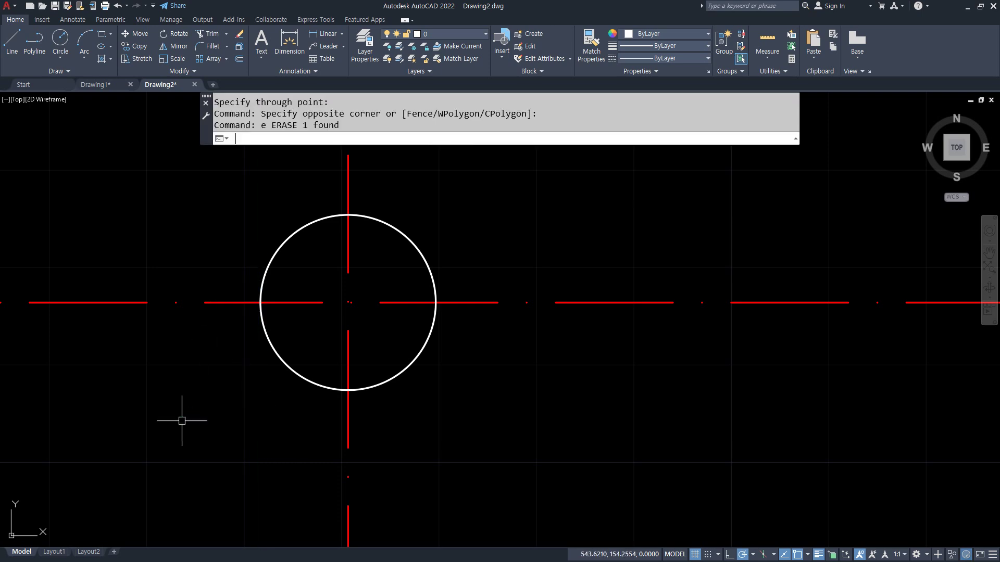
- Redraw the vertical construction line where the circle's left side meets the horizontal centerline
text(xl)
key(Return)
text(v)
key(Return)
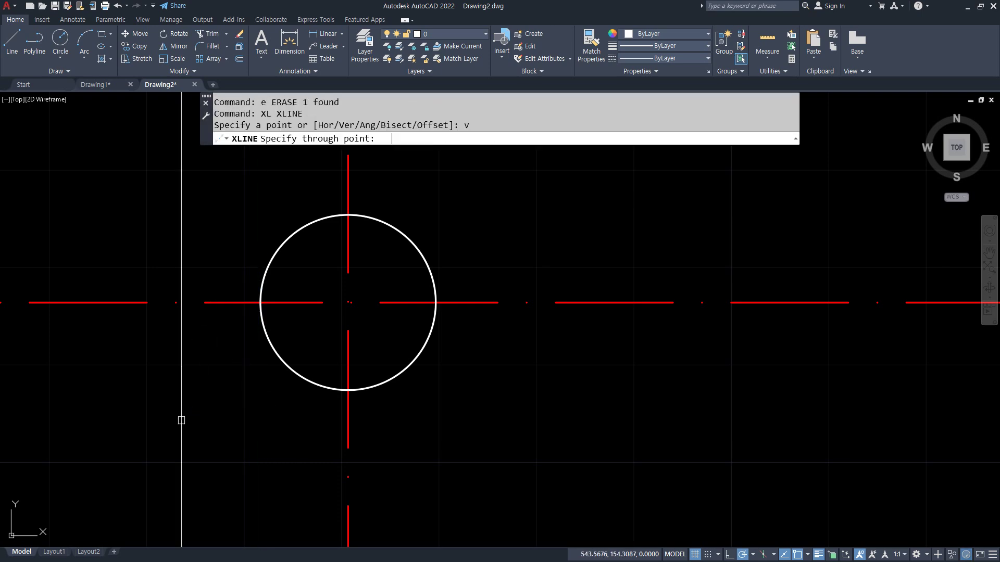
mouse_move(289, 250)
mouse_down()
mouse_move(265, 340)
mouse_move(274, 372)
mouse_up()
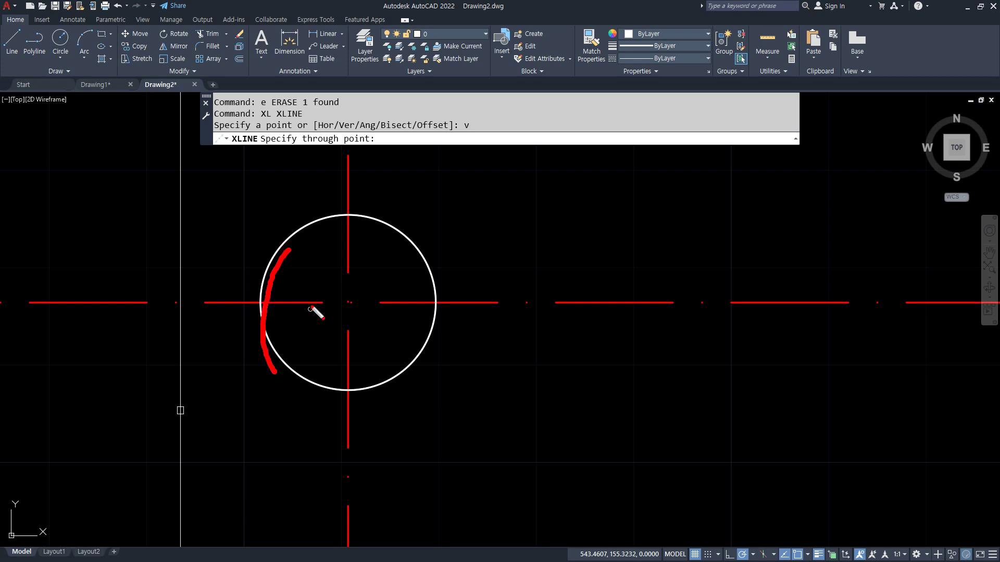
drag(311, 303, 207, 300)
key(Escape)
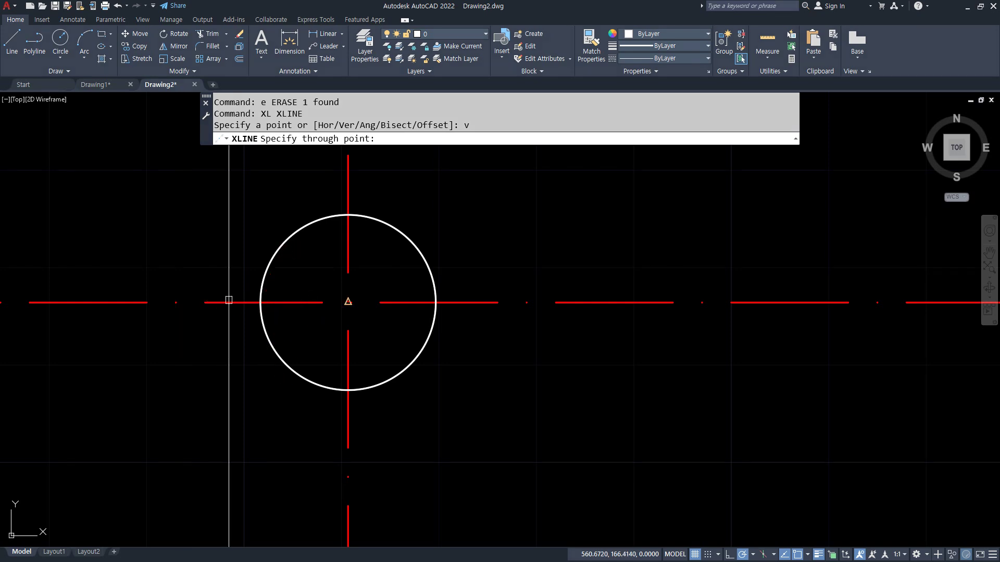
click(260, 302)
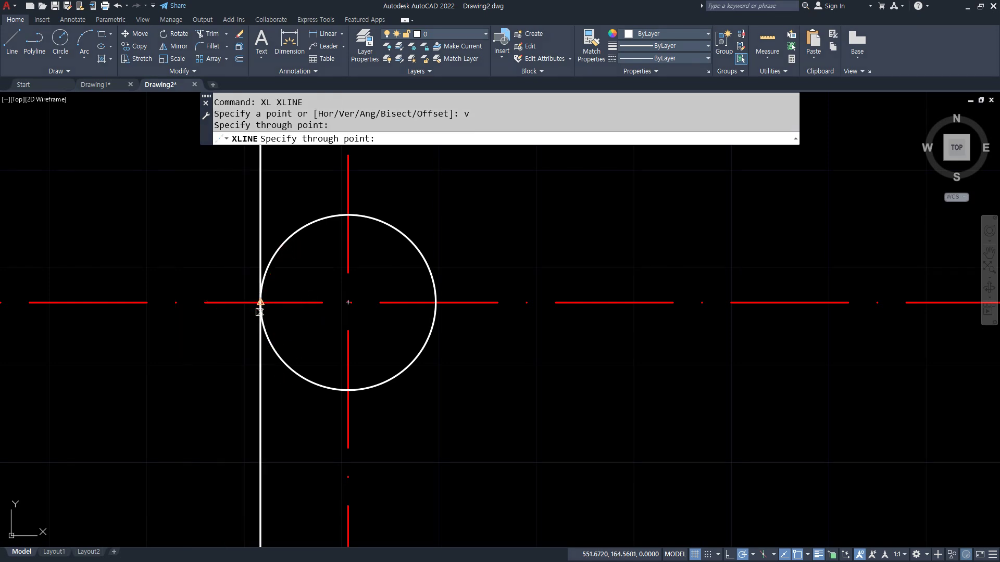
key(Escape)
- Offset the white vertical construction line 22 to the right, past the circle
text(o)
key(Return)
text(22)
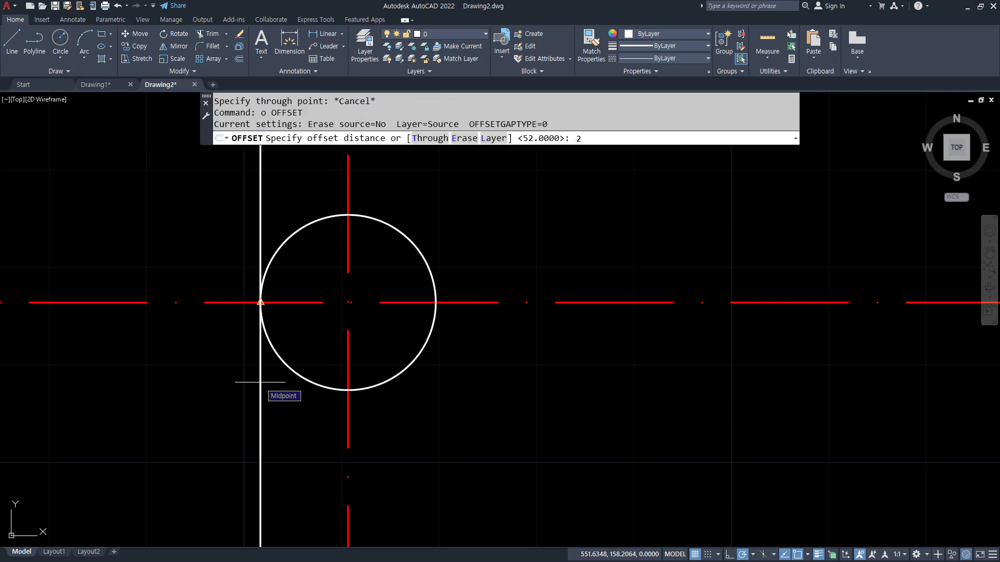
key(Return)
click(262, 396)
click(480, 405)
key(Return)
- Offset the horizontal centerline 2.5 both upward and downward
key(Return)
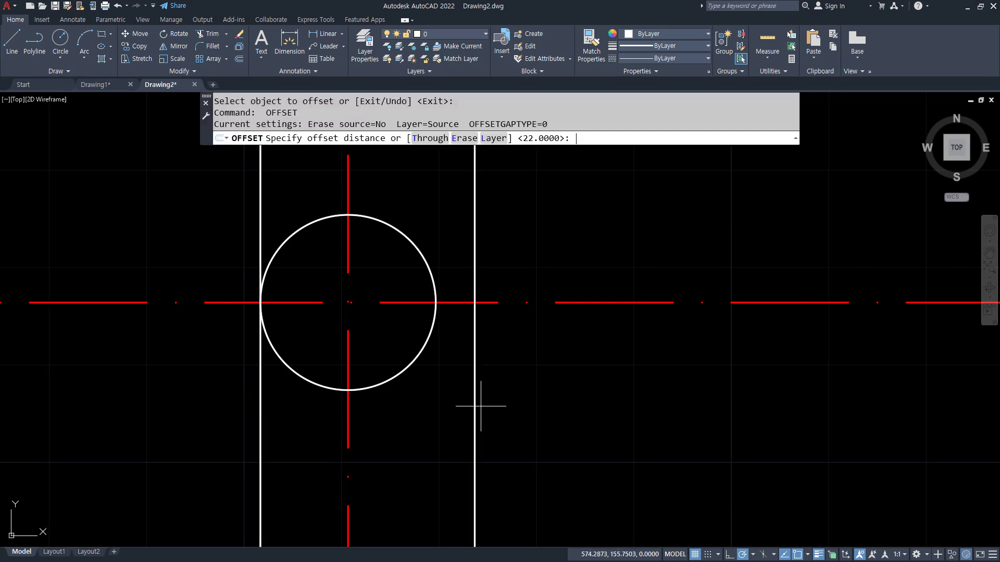
text(2.5)
key(Return)
click(499, 302)
click(492, 289)
click(489, 301)
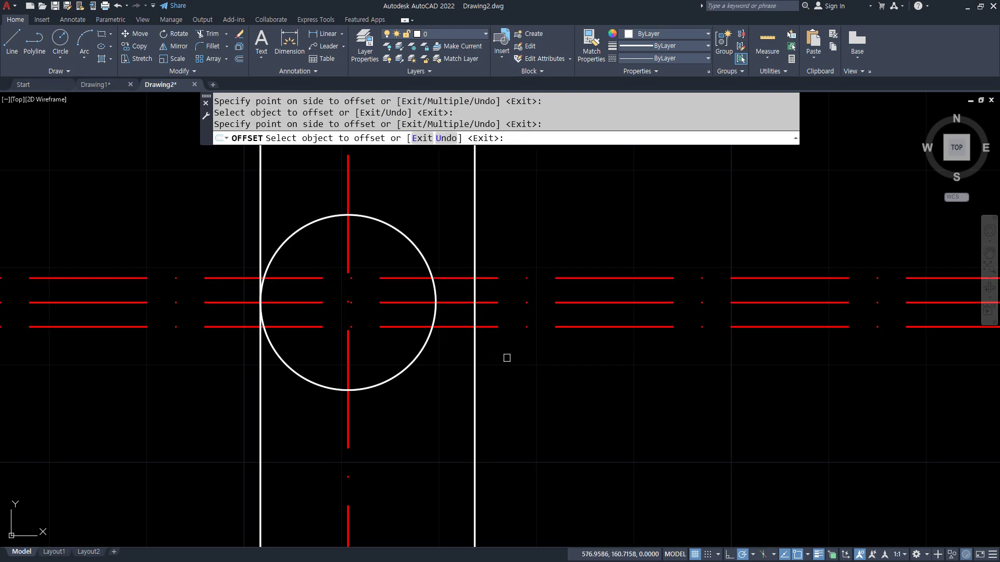
click(509, 356)
key(Return)
- Match the properties of the white vertical line onto the two offset horizontal lines
text(ma)
key(Return)
click(472, 368)
click(451, 326)
click(451, 277)
key(Return)
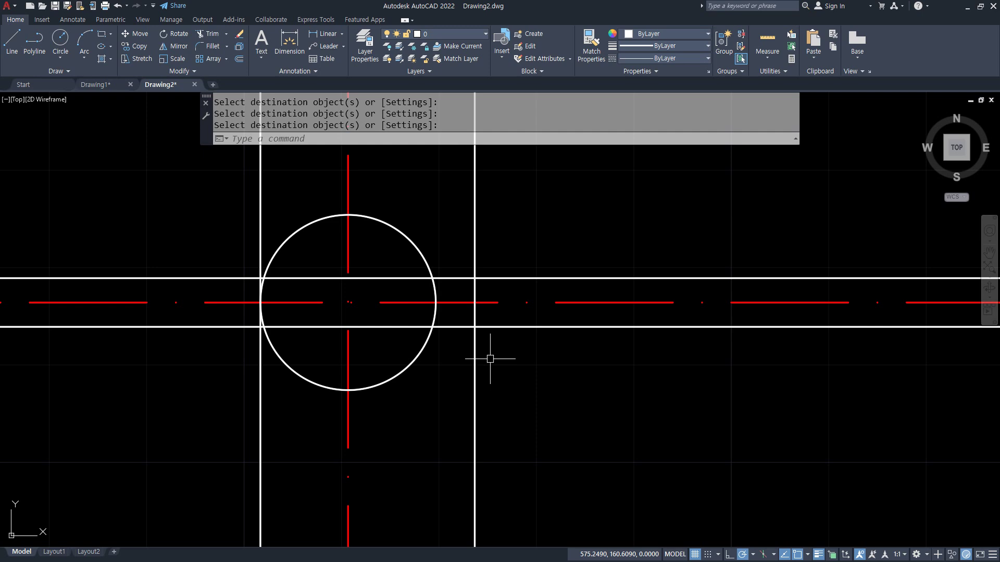
- Try a radius 0 fillet between the circle and the upper offset line, and undo it
text(f)
key(Return)
text(r)
key(Return)
text(0)
key(Return)
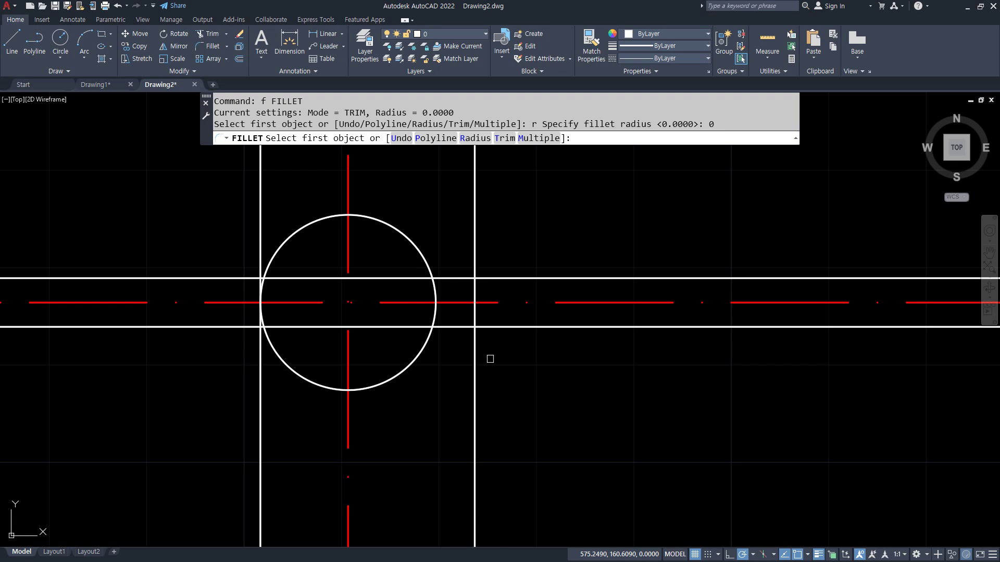
click(424, 263)
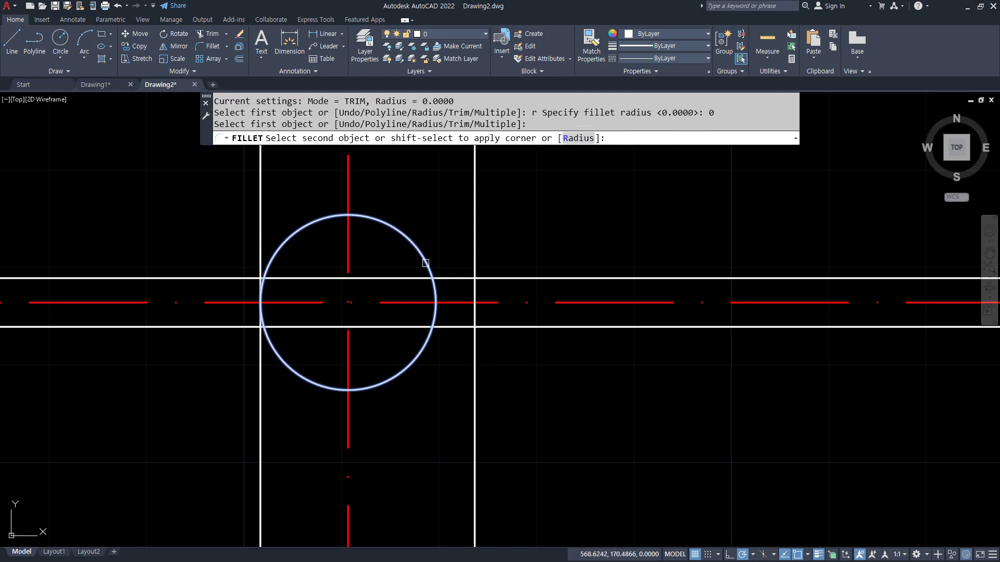
click(503, 278)
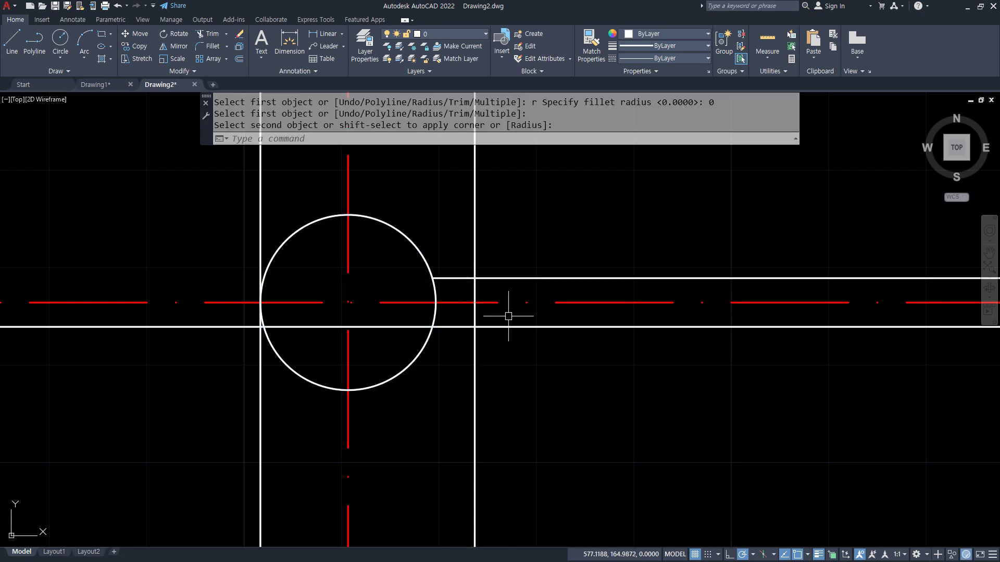
key(ctrl+z)
- Try filleting the circle's right side with the upper and lower offset lines, and undo both fillets
text(f)
key(Return)
click(436, 290)
click(450, 278)
key(Return)
click(436, 314)
click(437, 327)
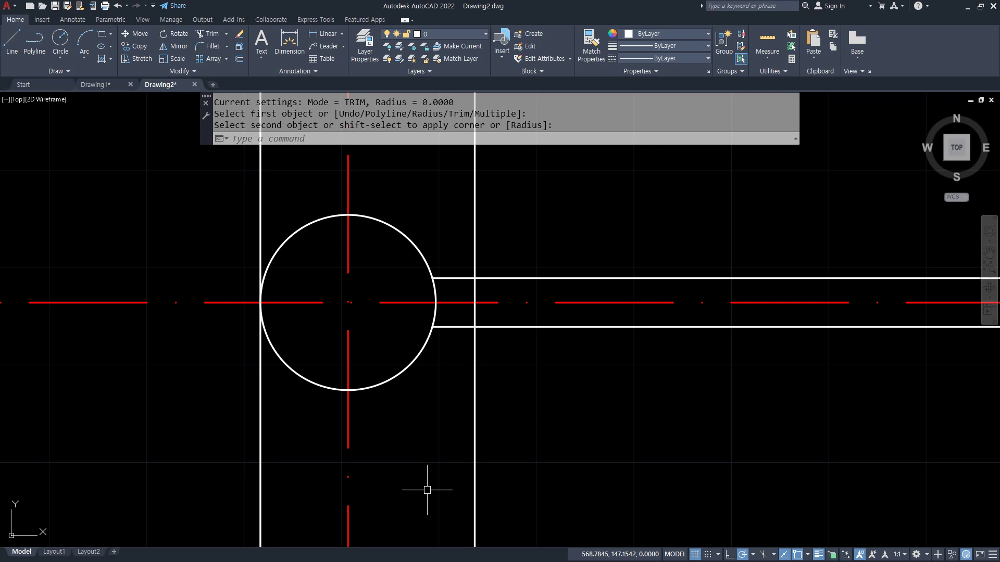
key(ctrl+z)
key(ctrl+z)
- Trim the circle's right arc between the upper offset line and the horizontal centerline
text(tr)
key(Return)
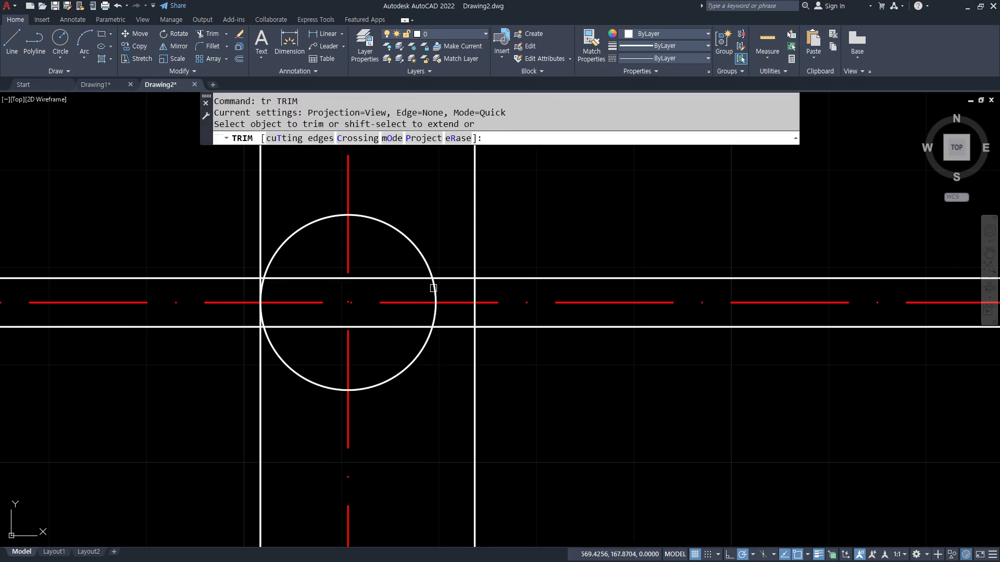
click(432, 288)
key(Return)
scroll(424, 301, up, 2)
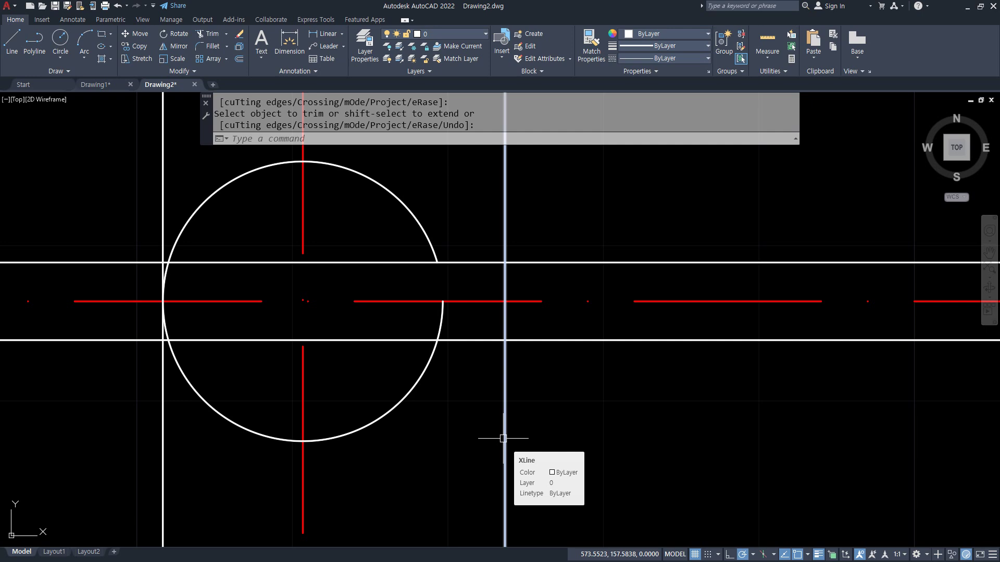
- Fillet the opened circle with the upper and lower offset lines using radius 0 to form the keyway opening
text(f)
key(Return)
click(438, 258)
click(454, 263)
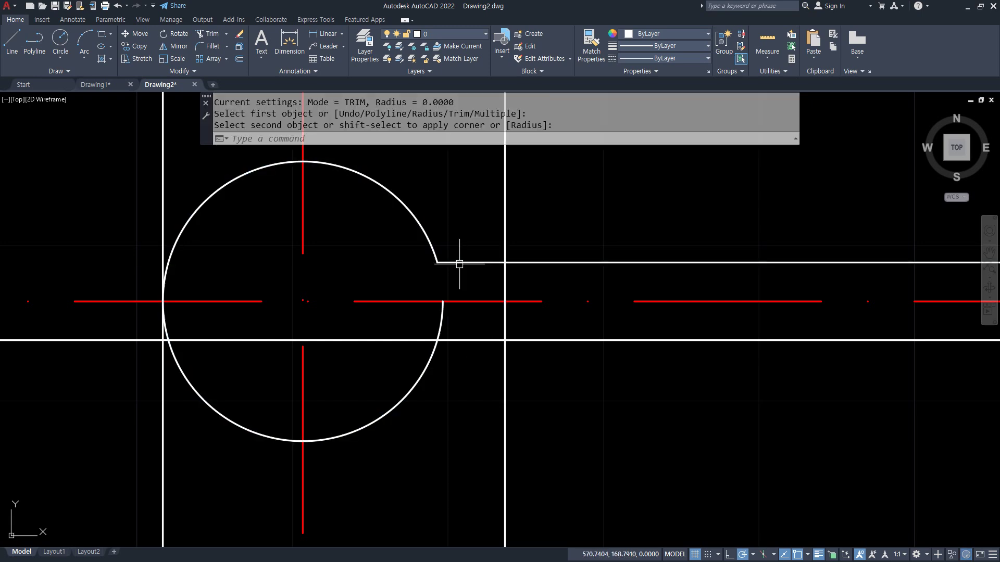
key(Return)
click(453, 340)
click(429, 358)
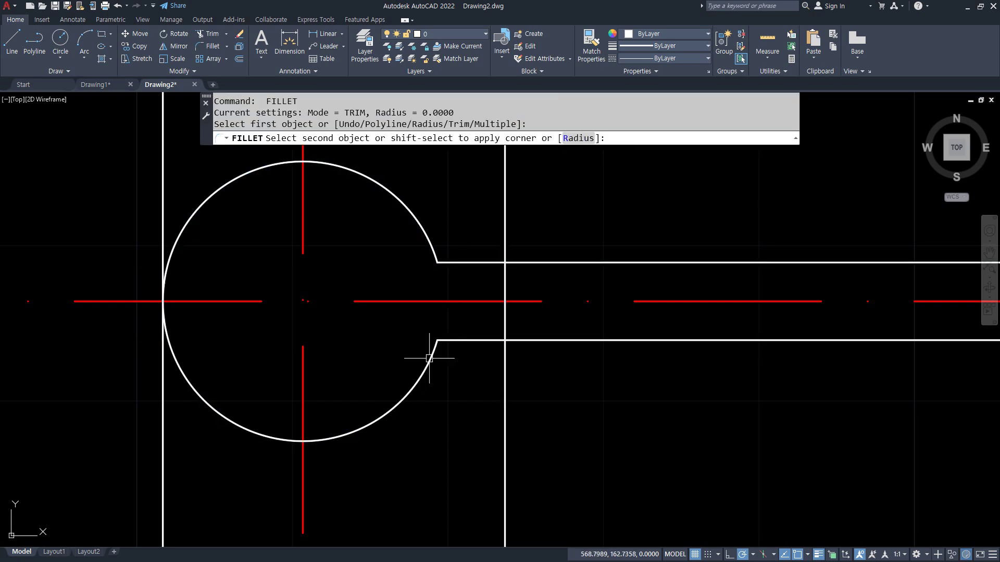
drag(415, 319, 452, 327)
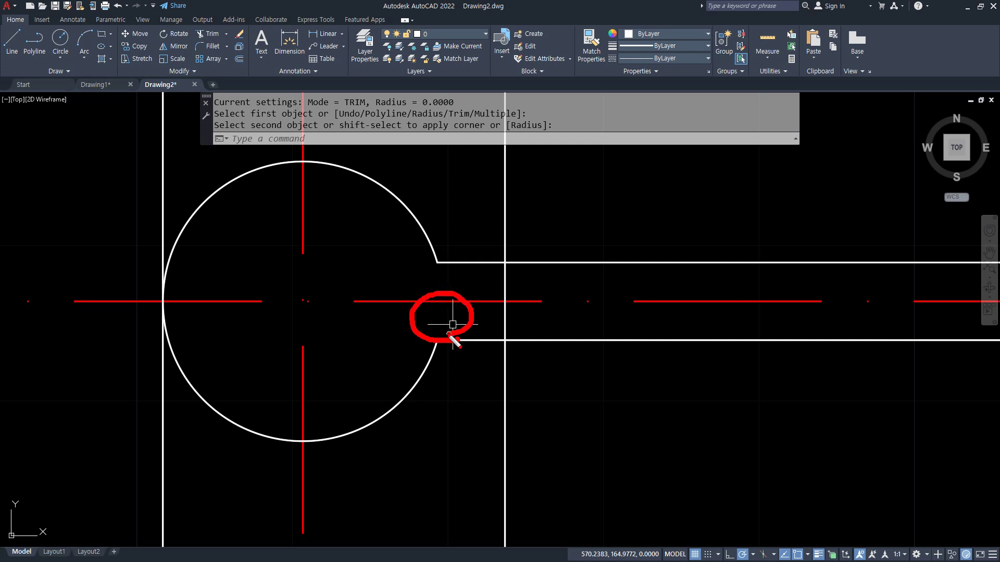
- Close the keyway's right end by filleting the upper and lower lines to the vertical line with radius 0
text(f)
key(Return)
click(494, 262)
click(505, 272)
key(Return)
click(504, 312)
click(485, 340)
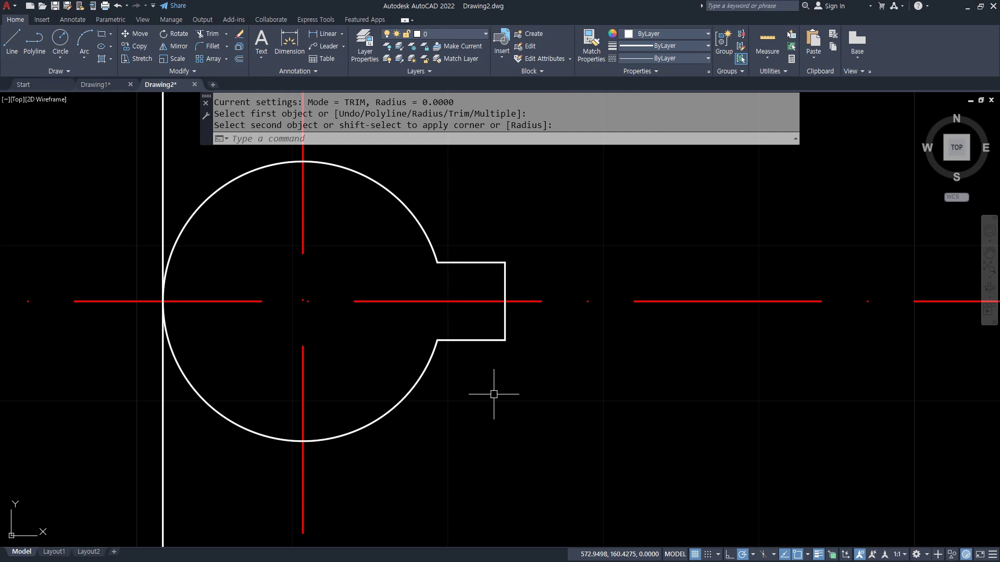
- Erase the vertical construction line at the left side of the keyed hole
click(186, 451)
click(133, 470)
text(e)
key(Return)
- Draw a concentric circle of radius 19 around the keyed hole from the centerline intersection
scroll(411, 334, down, 5)
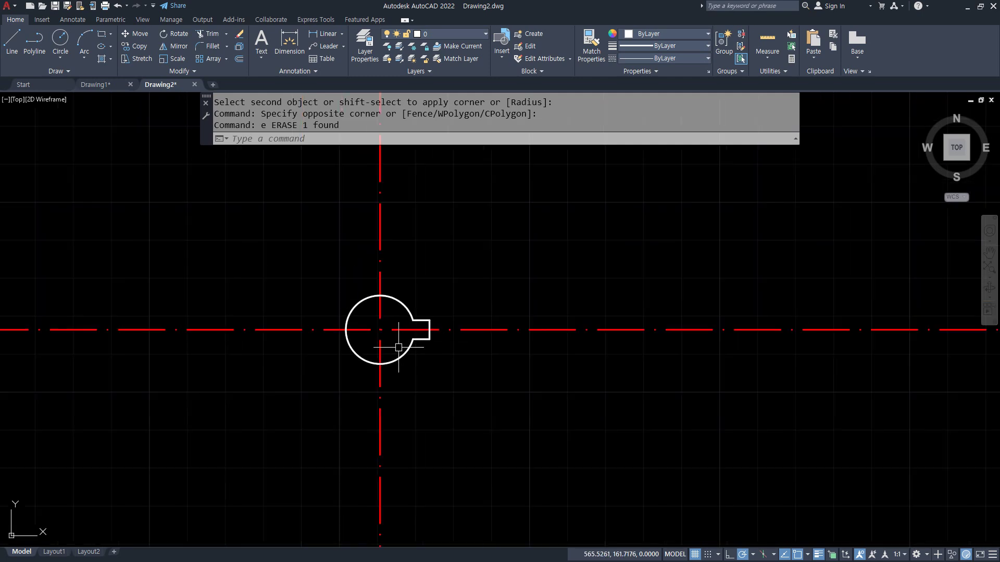
text(c)
key(Return)
click(380, 330)
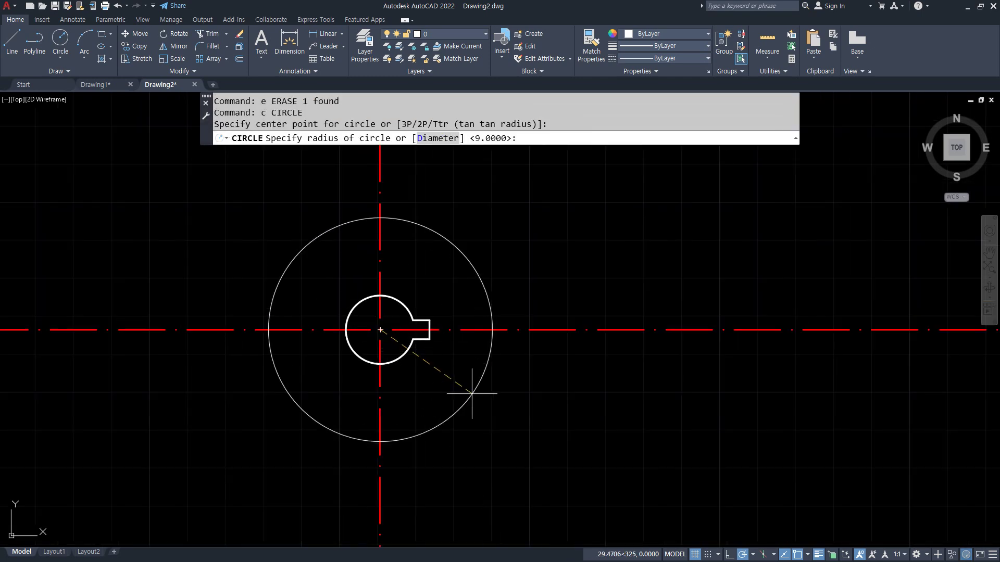
text(19)
key(Return)
- Draw a larger concentric circle of radius 65 from the centerline intersection
text(C)
key(Return)
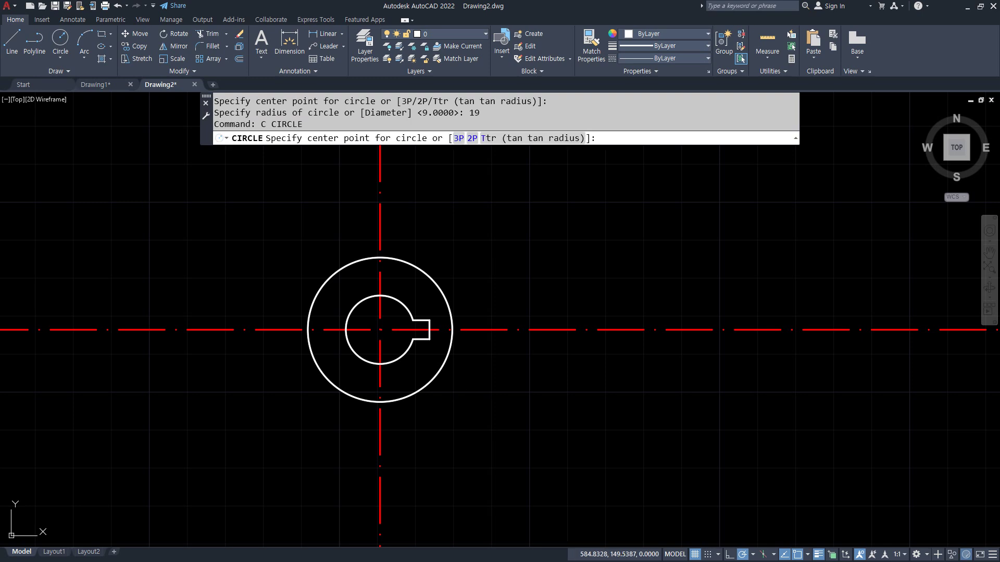
click(380, 329)
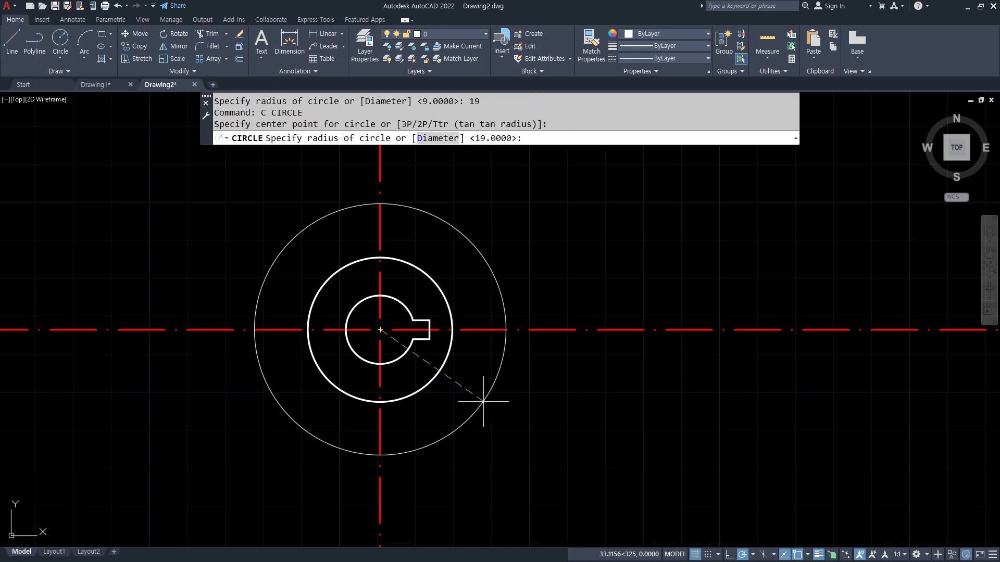
text(65)
key(Return)
- Offset the radius 65 circle outward by 11
text(O)
key(Return)
text(11)
key(Return)
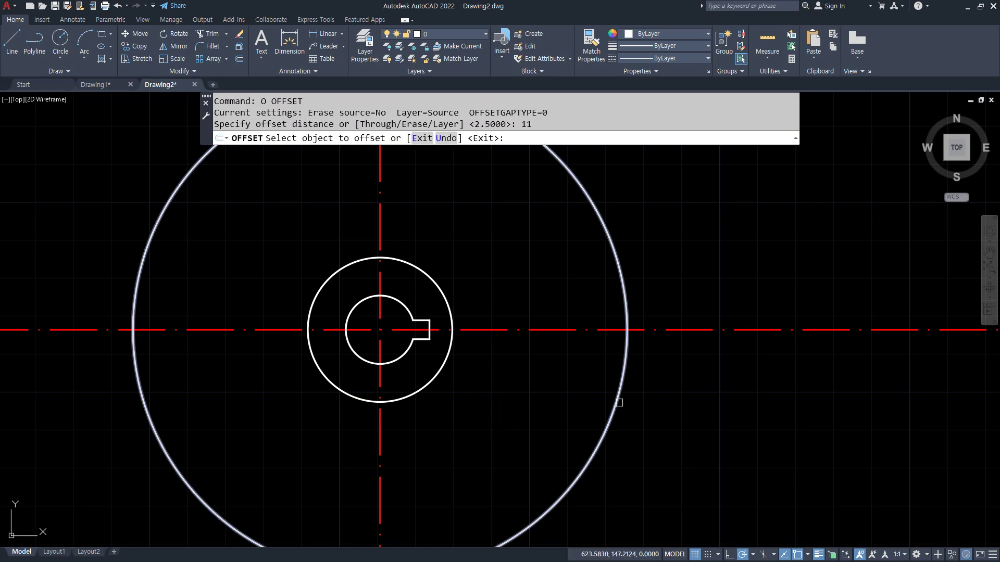
click(620, 403)
click(677, 406)
key(Return)
- Offset the outermost circle outward by 5
scroll(677, 406, down, 2)
text(o)
key(Return)
text(5)
key(Return)
click(670, 398)
click(719, 418)
key(Return)
- Trim the centerline ends outside the outermost circle using a fence around the wheel
scroll(646, 418, down, 2)
text(tr)
key(Return)
text(f)
key(Return)
click(843, 397)
click(467, 191)
click(310, 196)
click(275, 440)
click(419, 525)
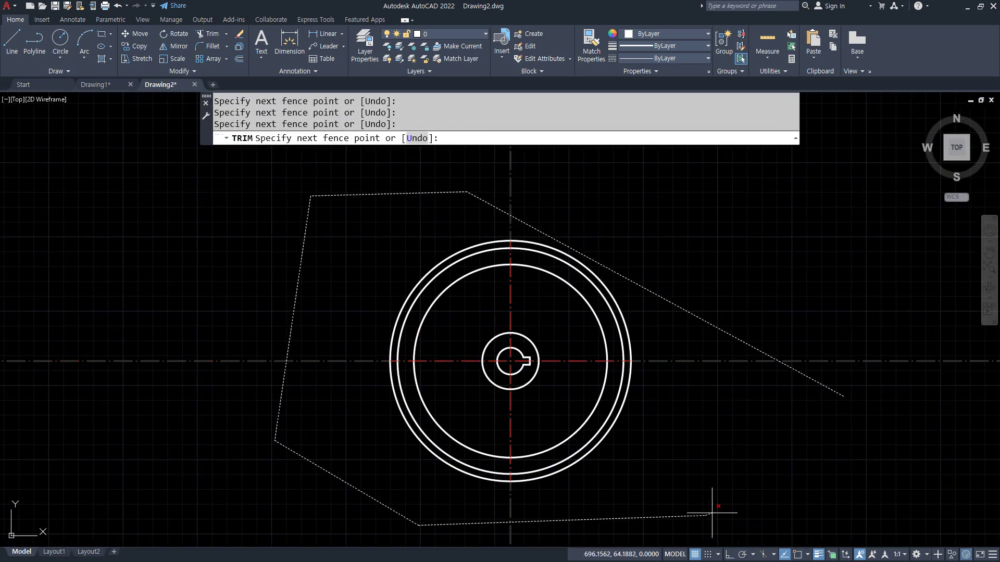
key(Return)
key(Return)
- Erase the outermost helper circle
click(619, 415)
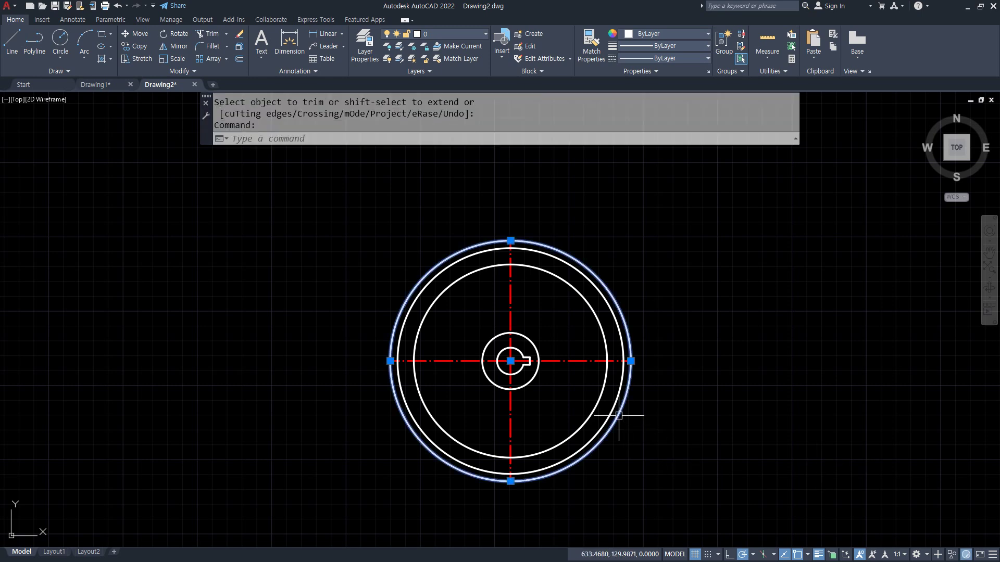
text(e)
key(Return)
scroll(617, 416, up, 2)
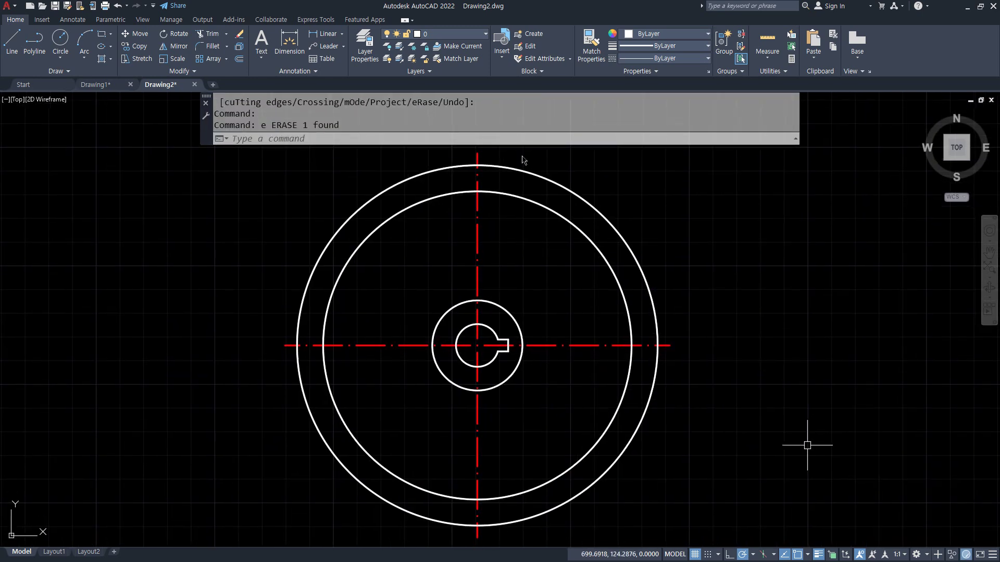
- Examine the reference drawing for the R10 arc's center position on the horizontal centerline and its tangency to the R19 circle
key(alt+Tab)
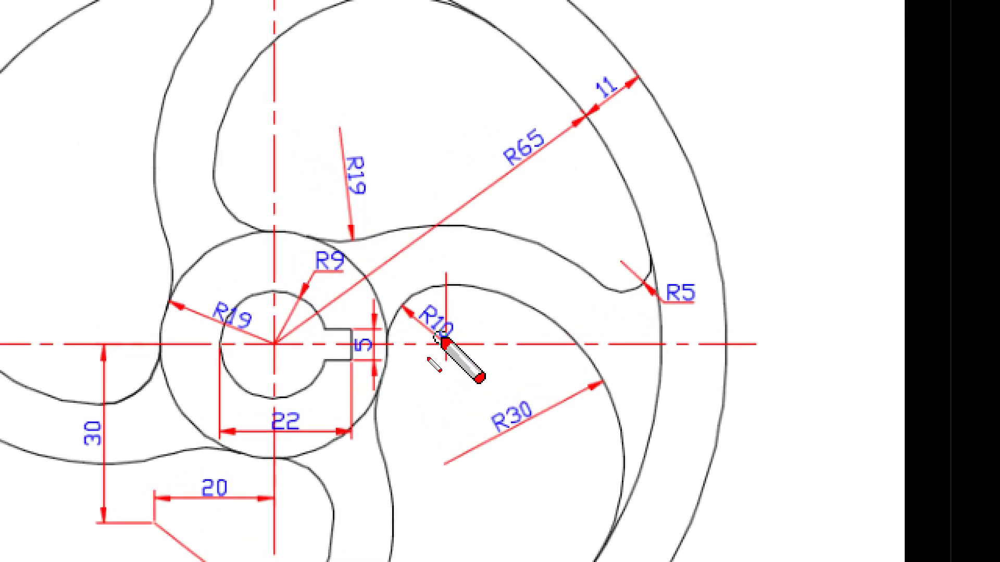
drag(418, 371, 408, 348)
mouse_move(388, 311)
mouse_down()
mouse_move(475, 286)
mouse_move(511, 358)
mouse_move(442, 405)
mouse_move(427, 399)
mouse_up()
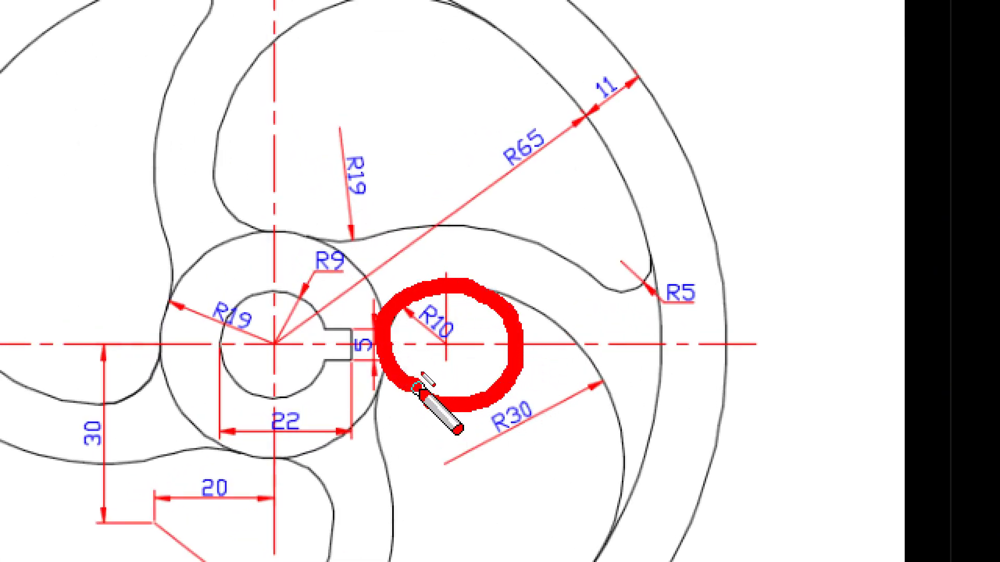
key(e)
drag(447, 356, 459, 504)
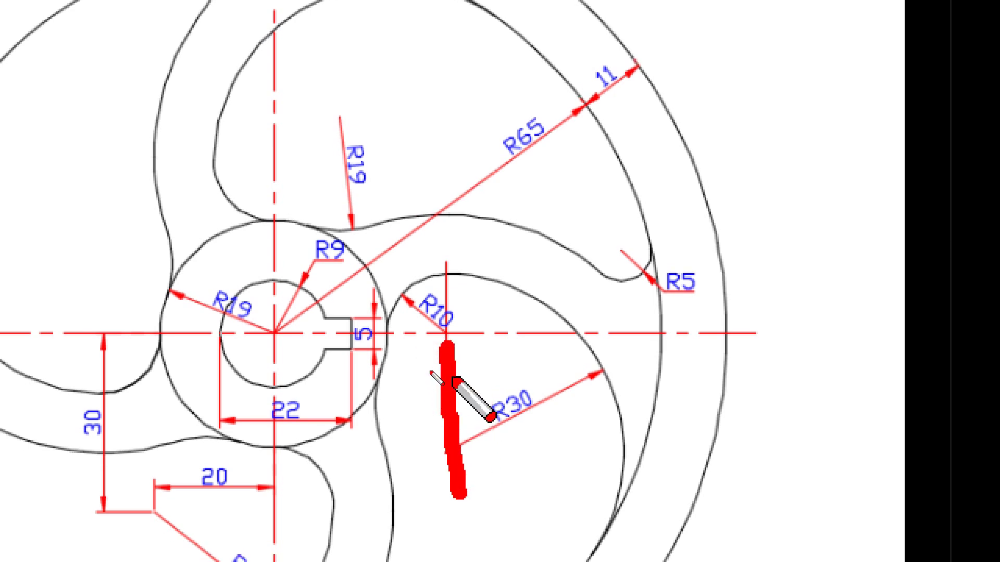
mouse_move(447, 358)
mouse_down()
mouse_move(427, 374)
mouse_move(469, 367)
mouse_up()
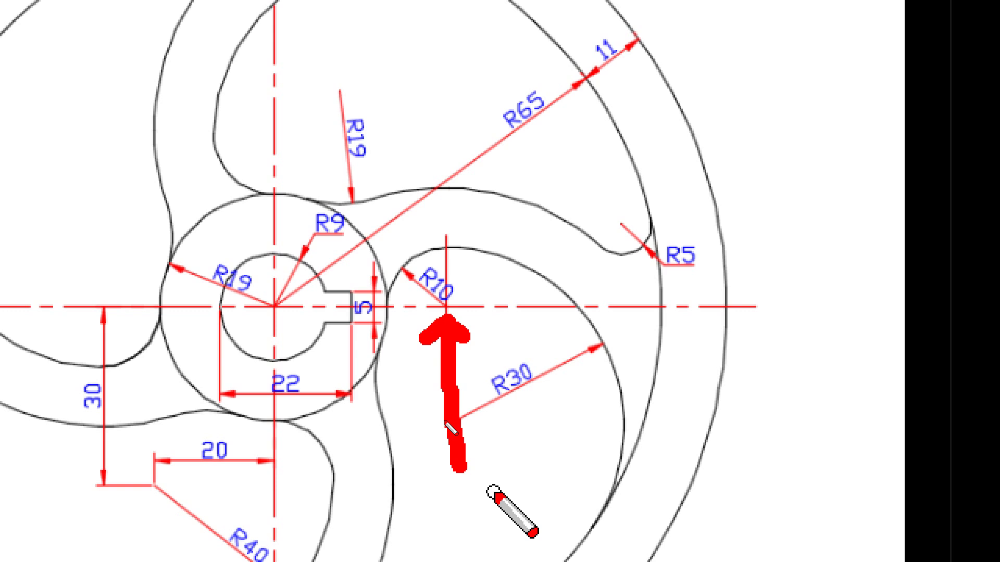
mouse_move(366, 240)
mouse_down()
mouse_move(386, 298)
mouse_move(381, 339)
mouse_up()
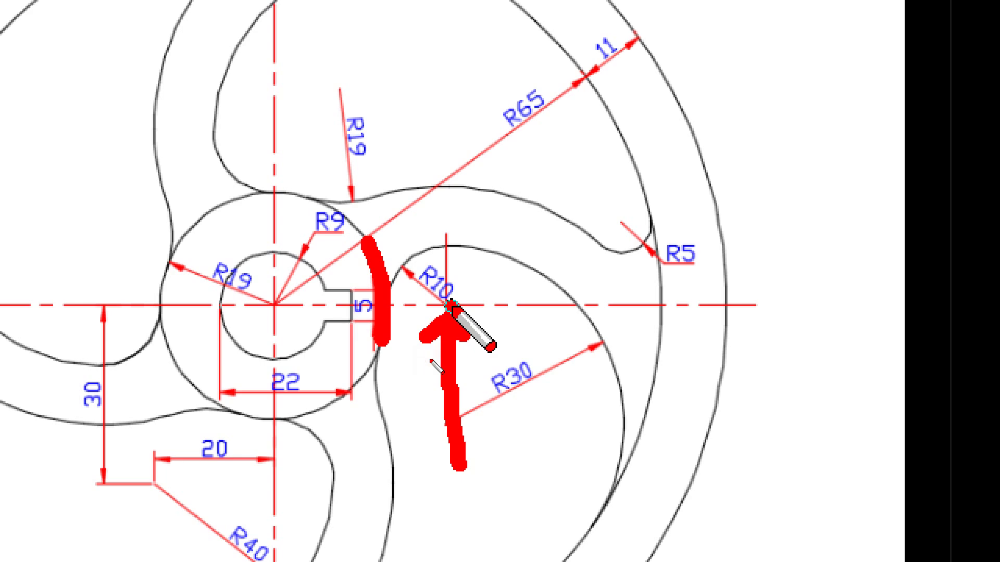
key(e)
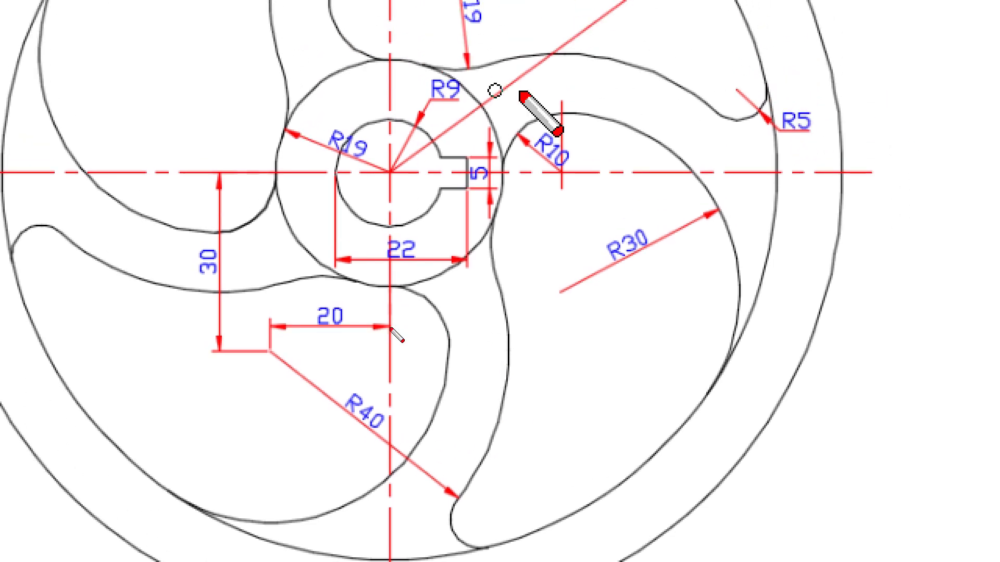
mouse_move(446, 73)
mouse_down()
mouse_move(489, 131)
mouse_move(491, 193)
mouse_move(452, 251)
mouse_up()
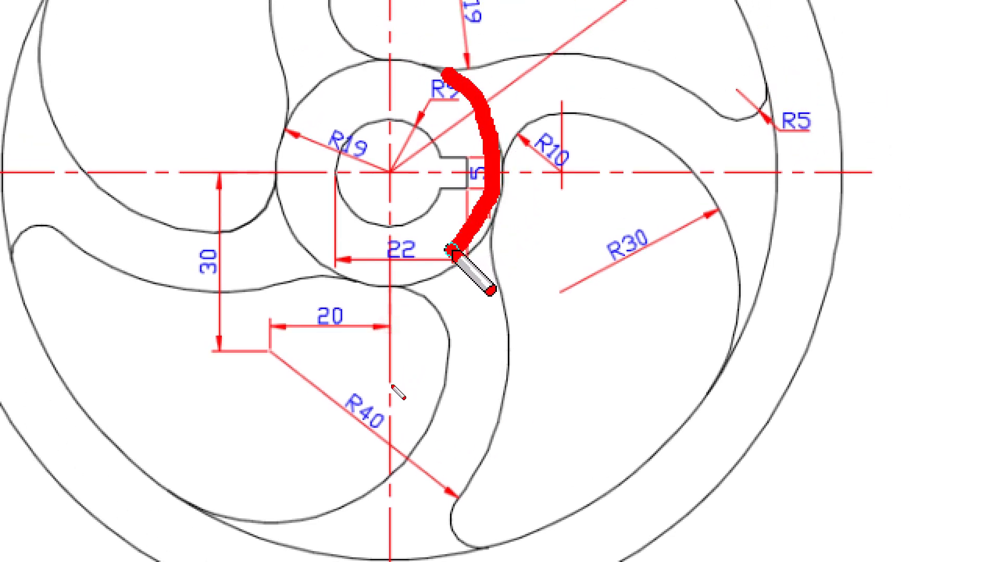
mouse_move(570, 119)
mouse_down()
mouse_move(512, 156)
mouse_move(511, 208)
mouse_move(564, 257)
mouse_up()
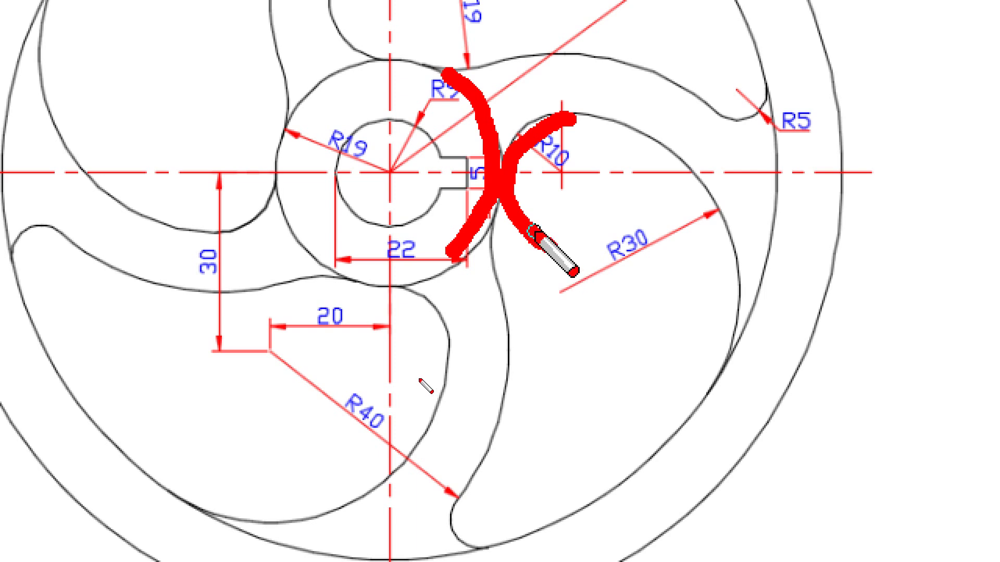
key(e)
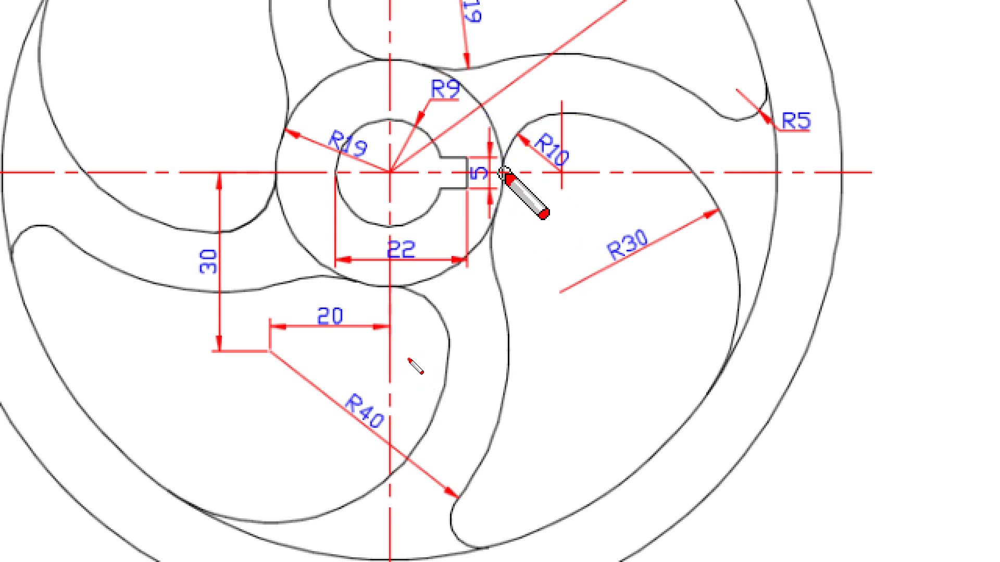
drag(505, 173, 555, 179)
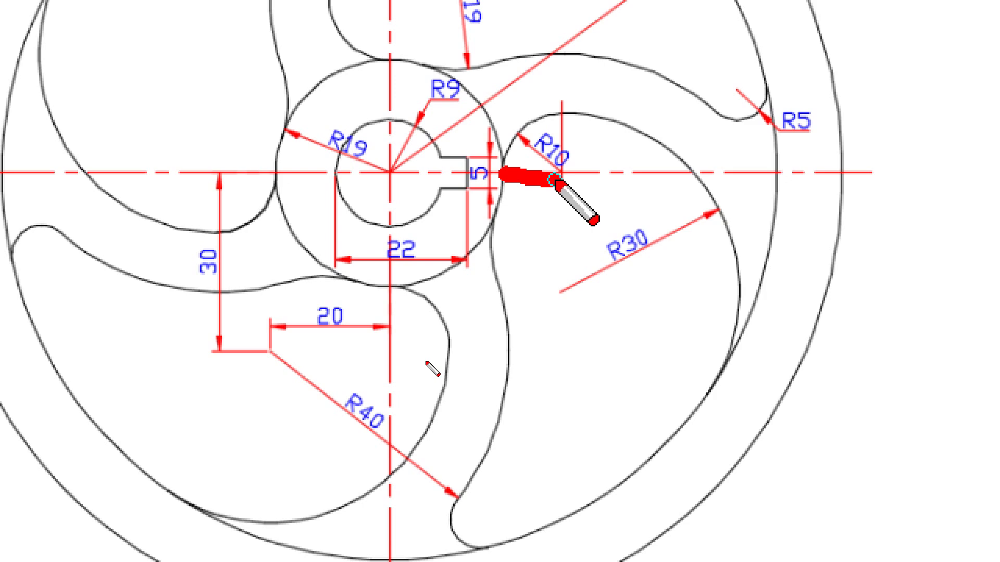
key(Escape)
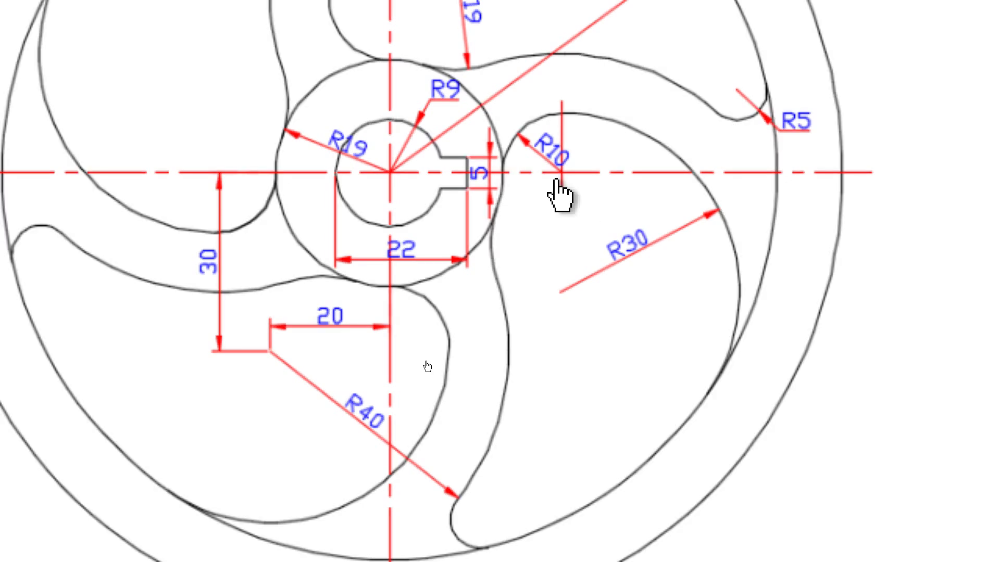
key(Escape)
drag(474, 143, 0, 169)
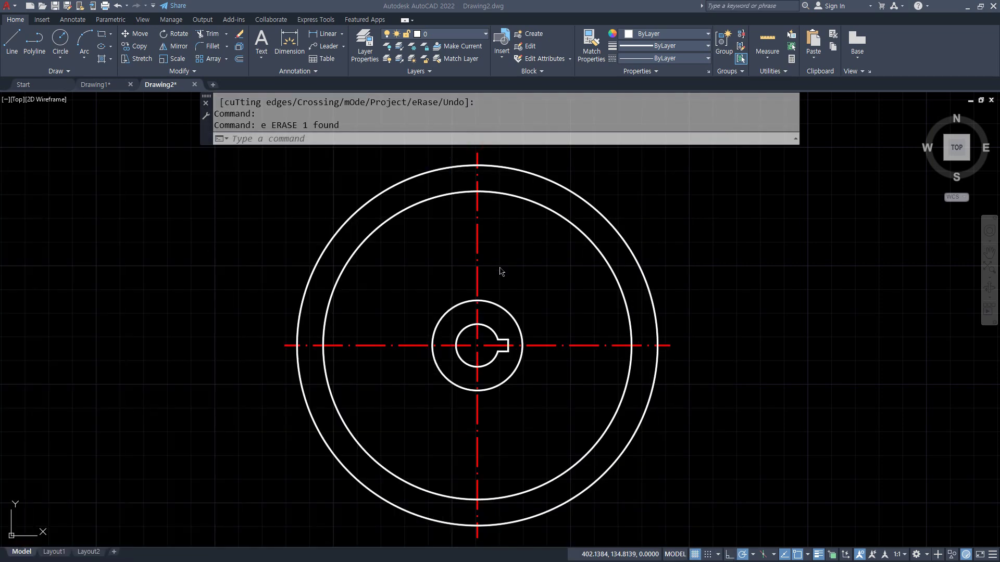
- Offset the radius 19 circle outward by 10
click(554, 285)
text(o)
key(Return)
text(10)
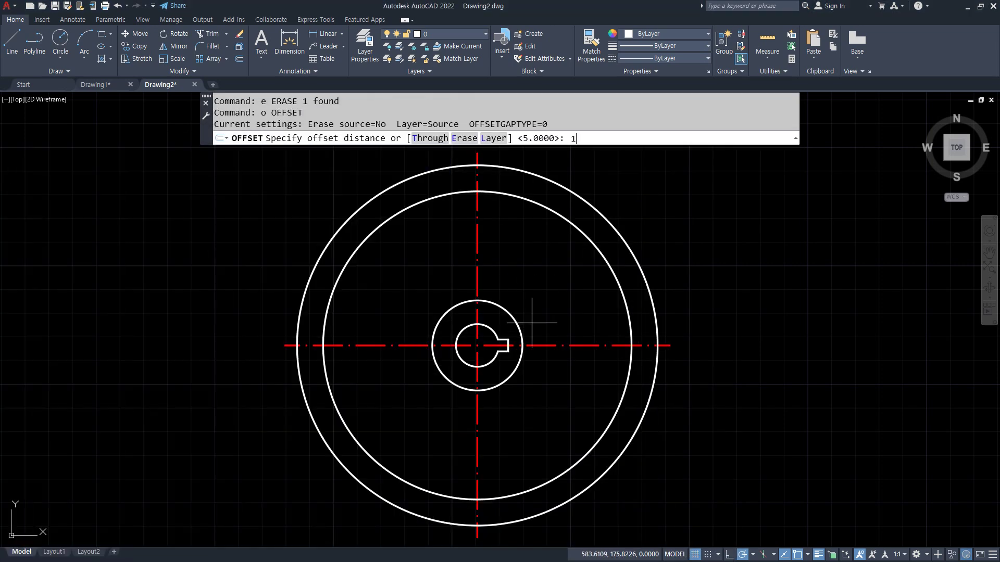
key(Return)
click(516, 320)
click(539, 305)
key(Return)
- Match the properties of the horizontal centerline onto the new offset circle
text(ma)
key(Return)
click(542, 345)
click(548, 329)
key(Return)
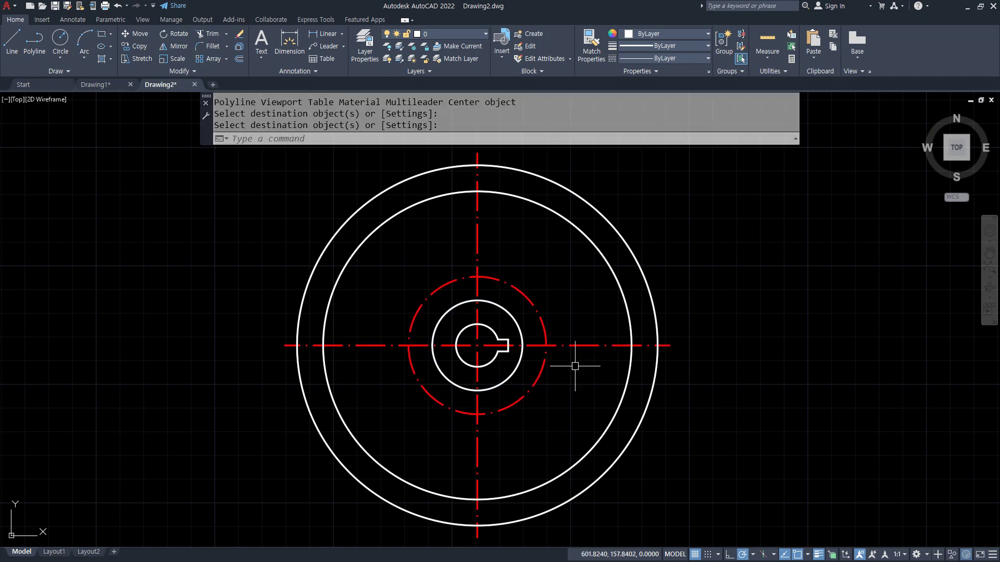
- Draw a circle of radius 10 where the dash-dot circle crosses the horizontal centerline on the keyway side
scroll(577, 377, up, 2)
text(c)
key(Return)
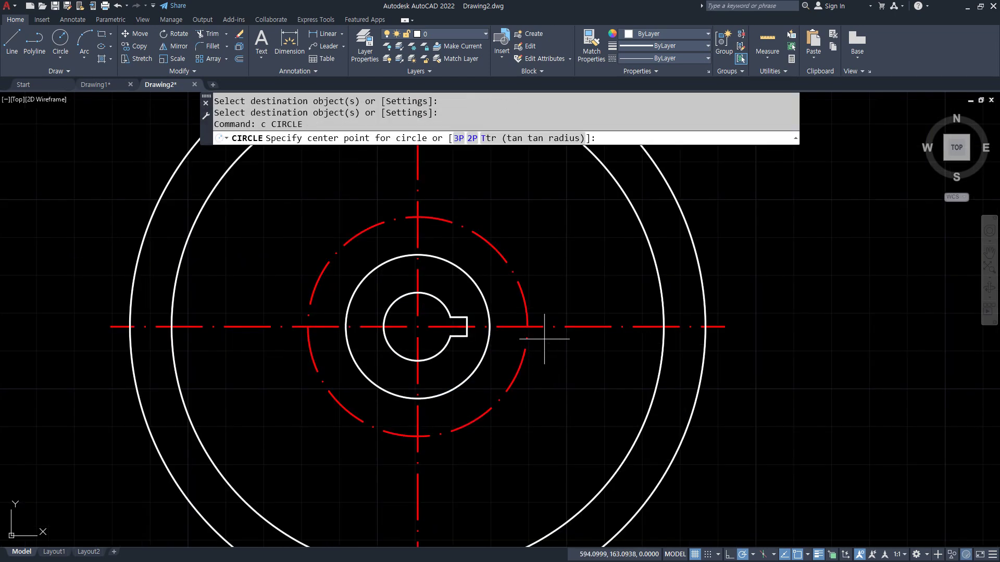
click(528, 326)
text(1)
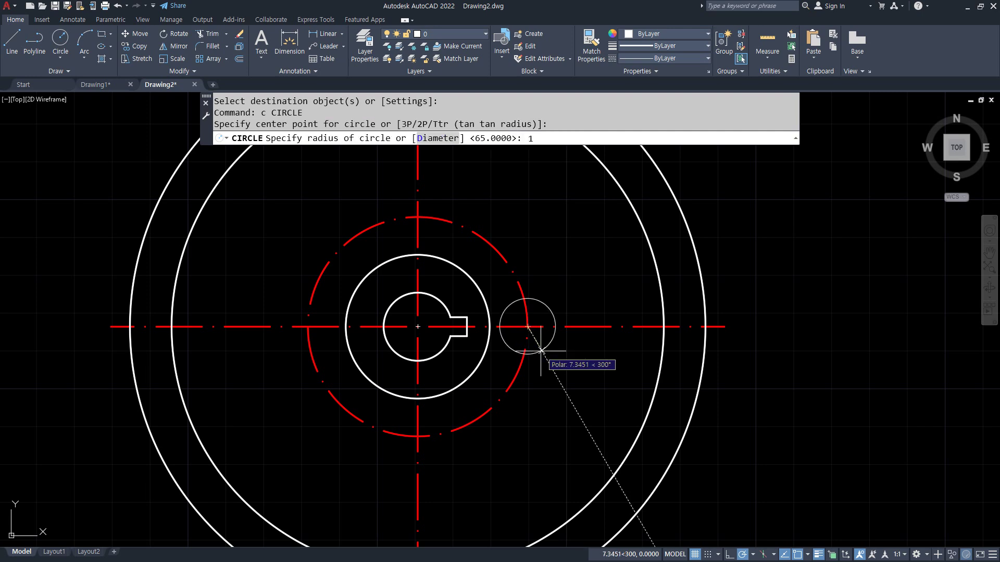
text(0)
key(Return)
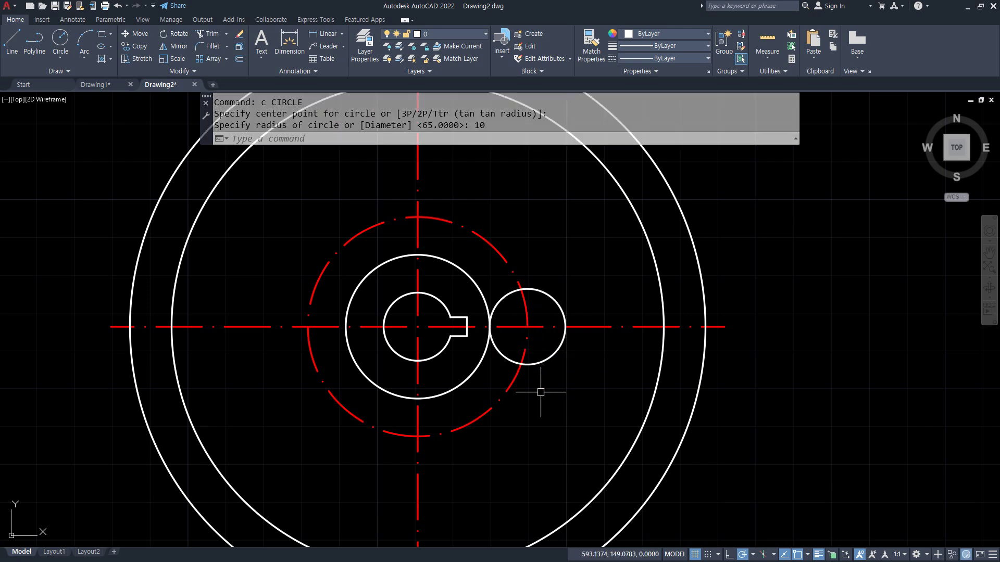
- Draw a Ttr circle of radius 30 tangent to the radius 10 circle and the radius 65 circle
middle_drag(576, 384, 555, 370)
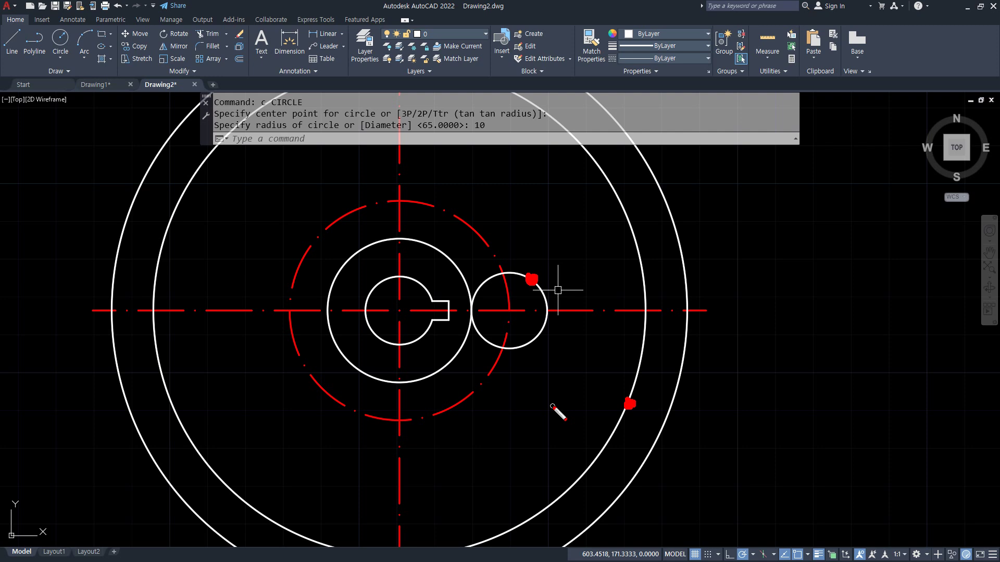
key(Escape)
text(c)
key(Return)
text(t)
key(Return)
click(518, 273)
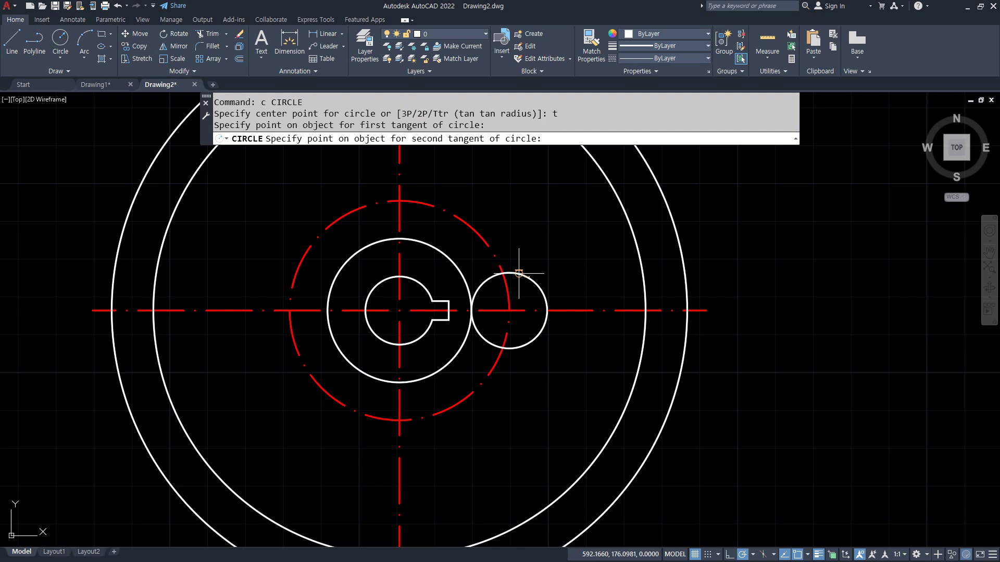
click(632, 392)
text(30)
key(Return)
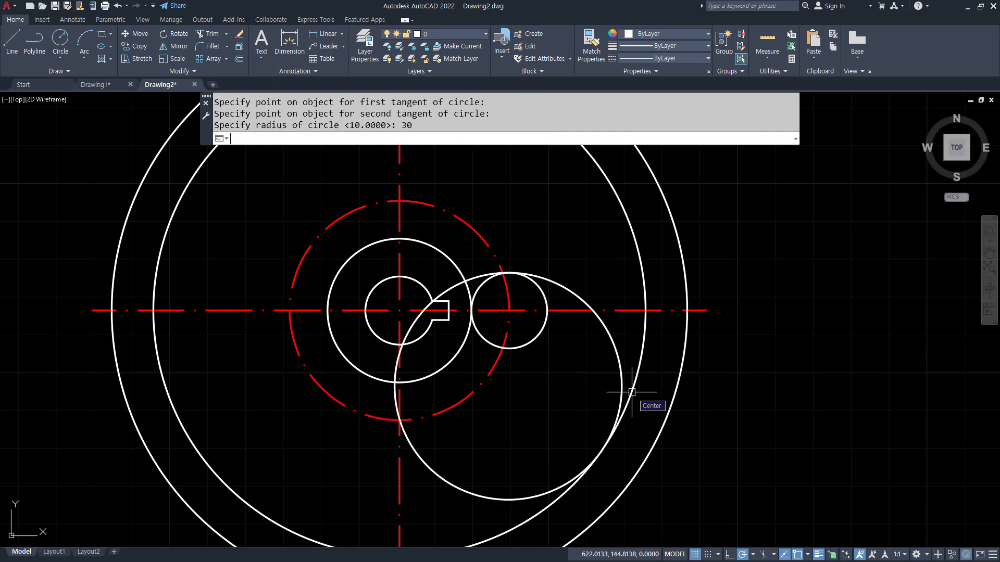
- Trim the lower part of the radius 30 circle, its piece inside the radius 10 circle, and the radius 10 circle's outer side
middle_drag(631, 392, 573, 339)
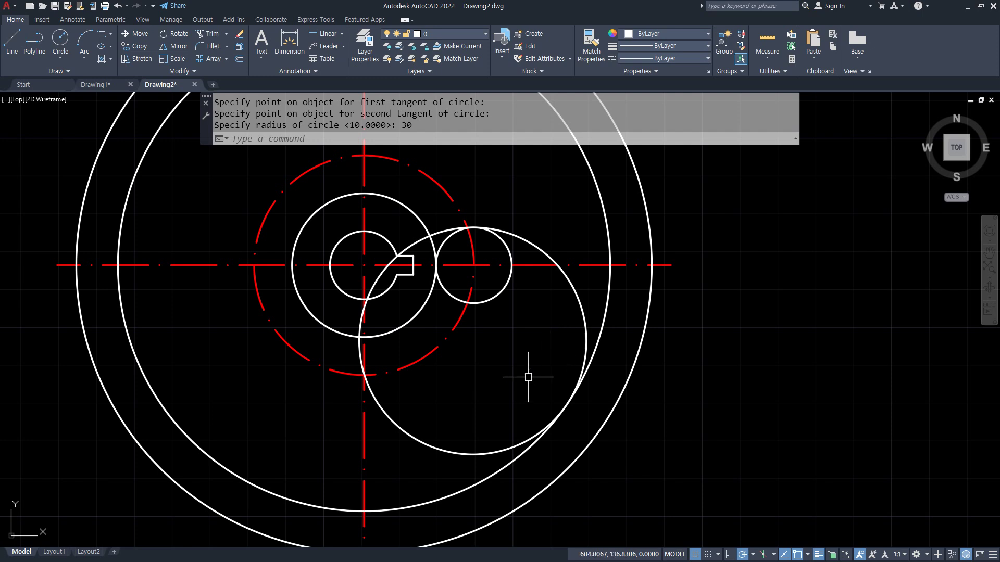
text(tr)
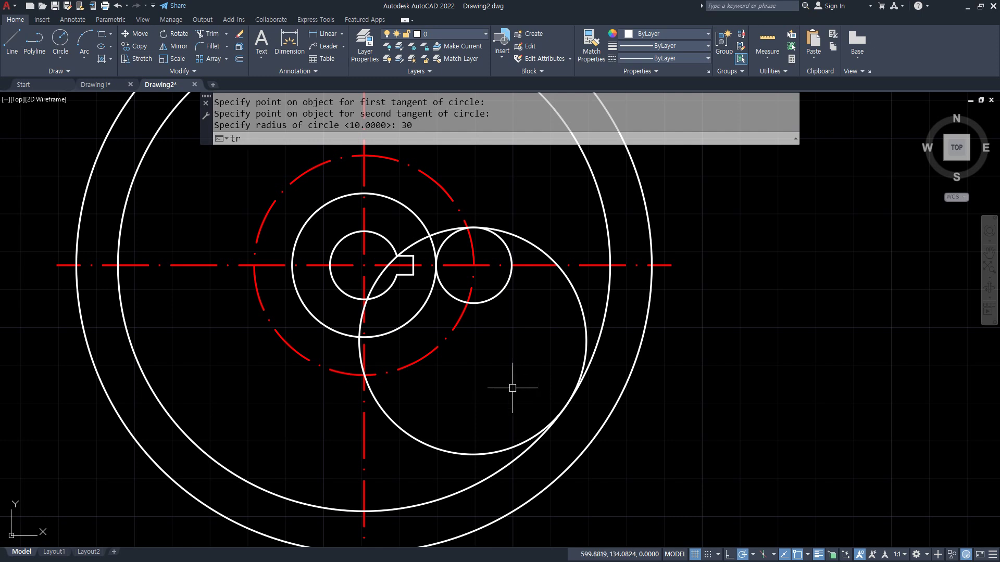
key(Return)
click(500, 449)
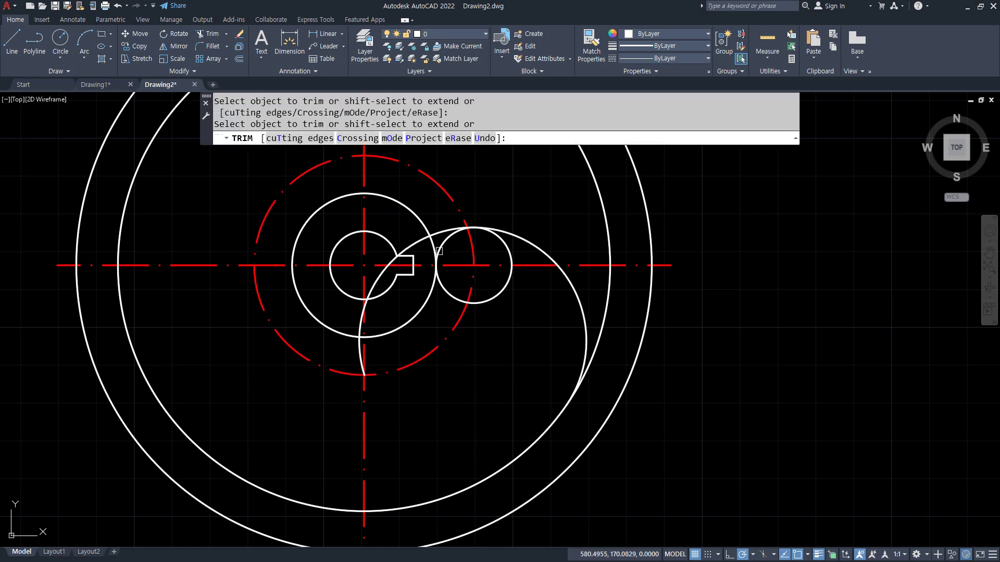
click(443, 232)
click(501, 241)
click(507, 283)
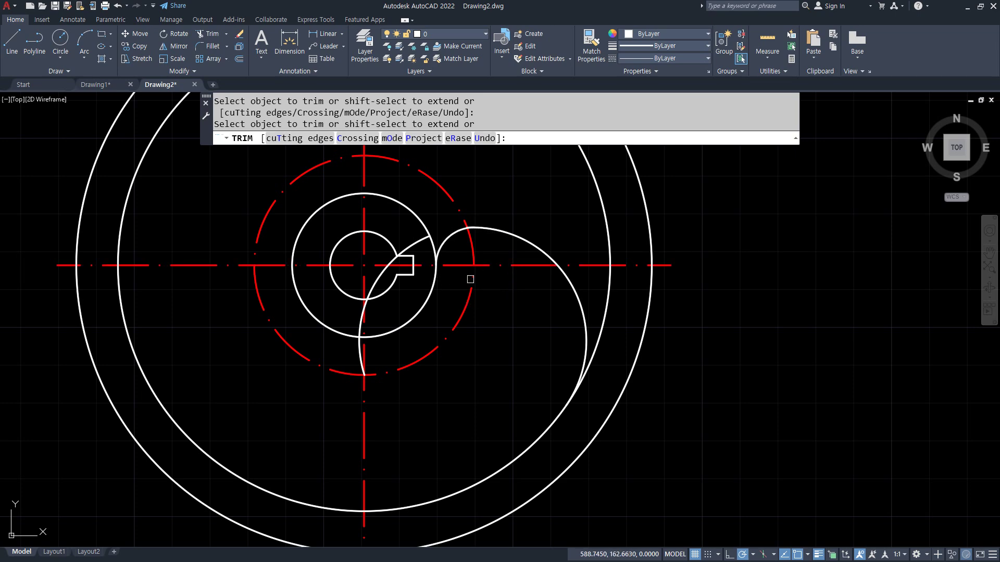
key(Return)
- Erase the leftover radius 30 arc crossing the keyed hole
click(408, 247)
text(e)
key(Return)
- Trim the short overlapping end of the radius 30 arc where it meets the radius 10 arc
scroll(489, 235, up, 4)
scroll(488, 232, up, 2)
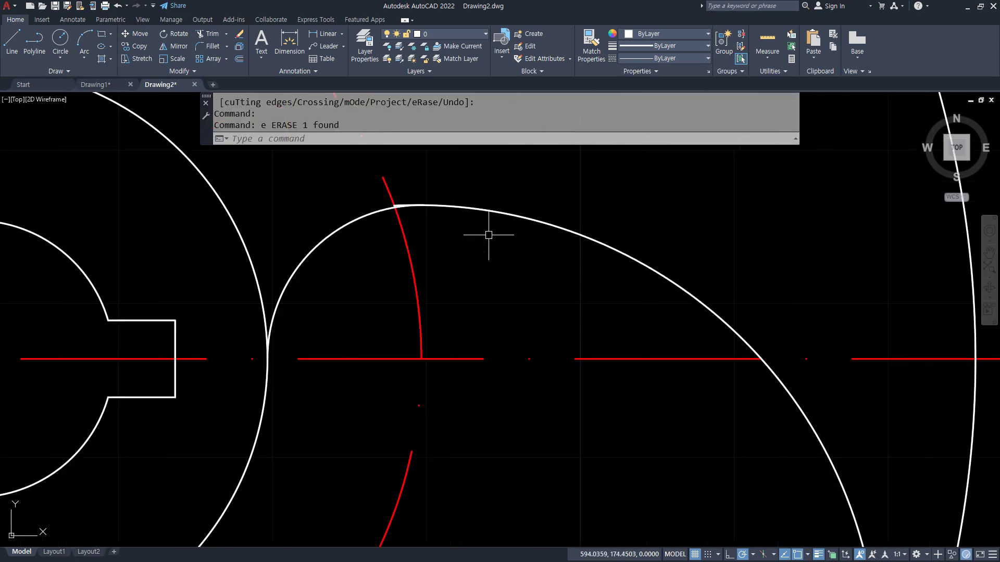
scroll(361, 190, up, 4)
middle_drag(371, 216, 401, 274)
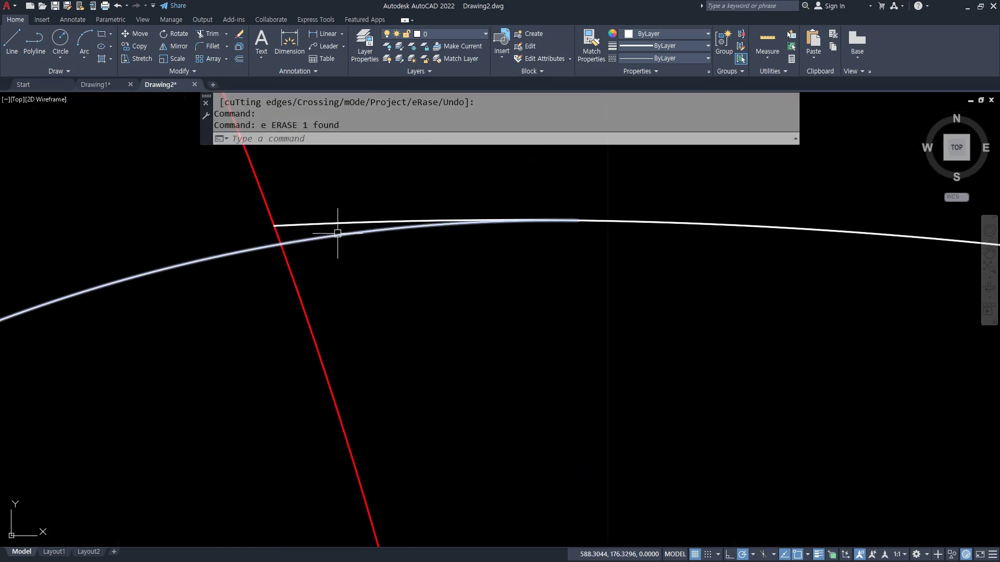
text(tr)
key(Return)
click(327, 224)
key(Return)
scroll(425, 287, down, 5)
scroll(425, 288, down, 4)
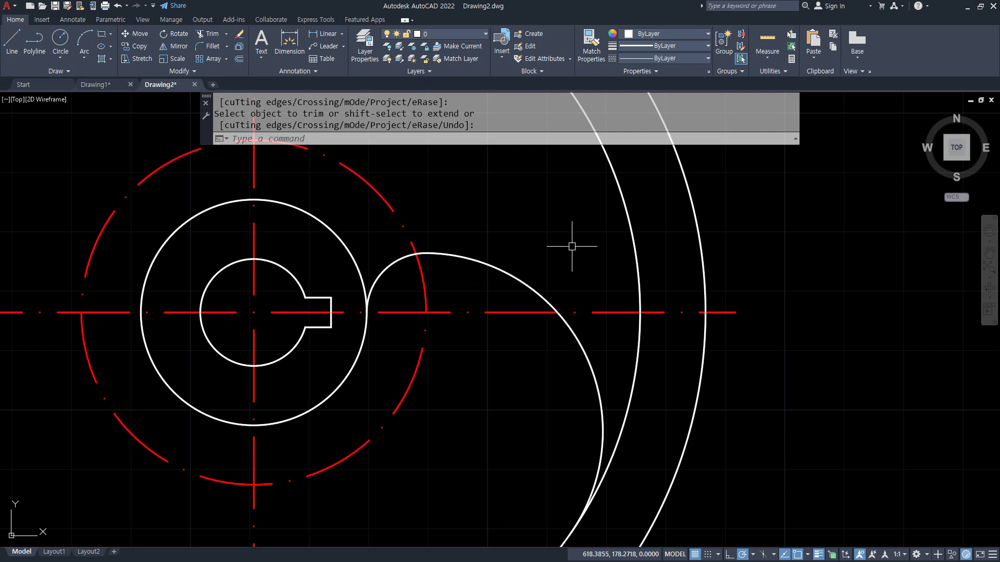
- Undo the trims and the erasure made on the radius 10 and radius 30 circles
key(ctrl+z)
key(ctrl+z)
key(ctrl+z)
key(ctrl+z)
key(ctrl+z)
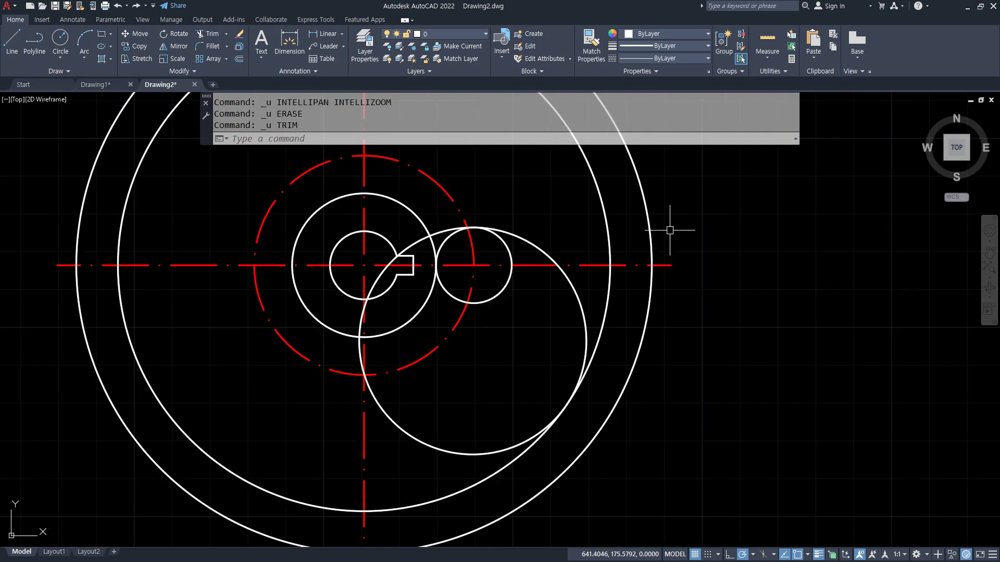
scroll(670, 229, up, 2)
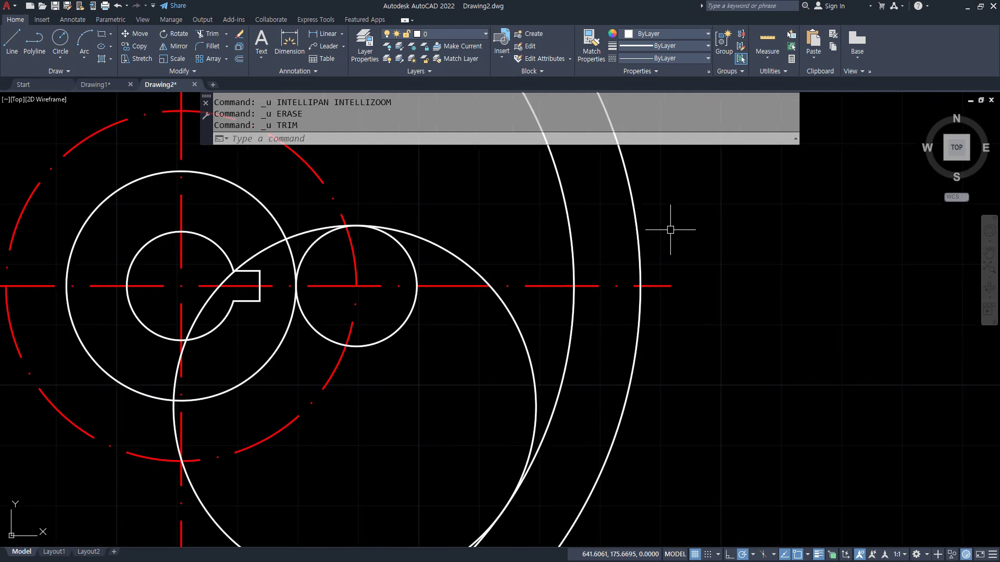
drag(287, 296, 437, 163)
mouse_move(247, 212)
mouse_down()
mouse_move(391, 237)
mouse_move(539, 302)
mouse_up()
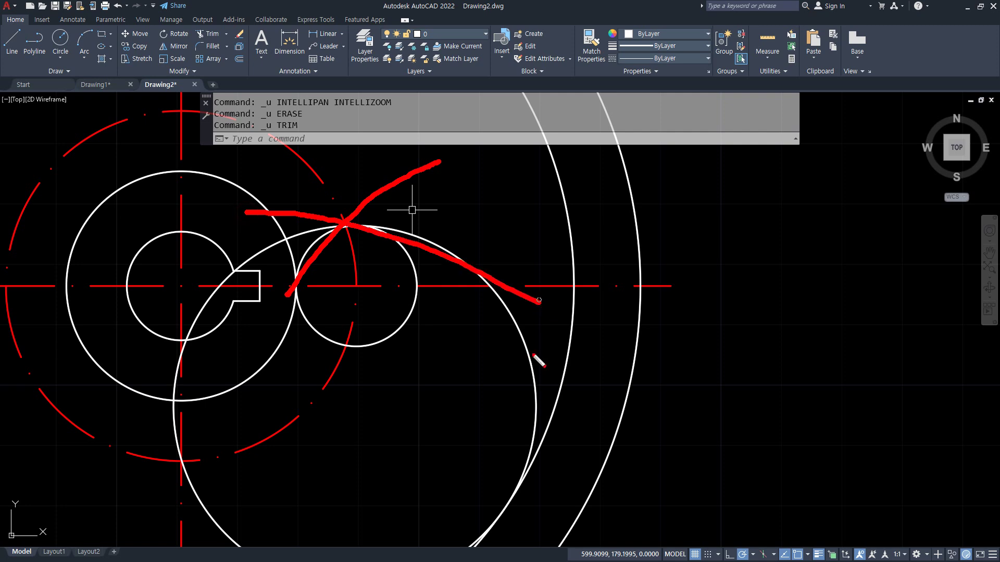
key(Escape)
- Trim the lower part of the radius 30 circle and the lower left part of the radius 10 circle
middle_drag(376, 463, 390, 406)
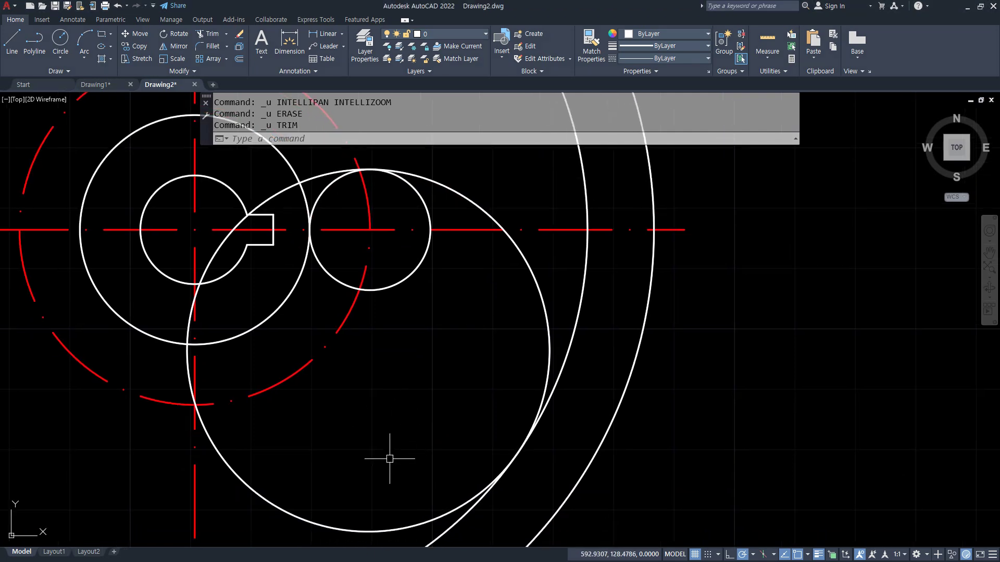
text(tr)
key(space)
click(416, 525)
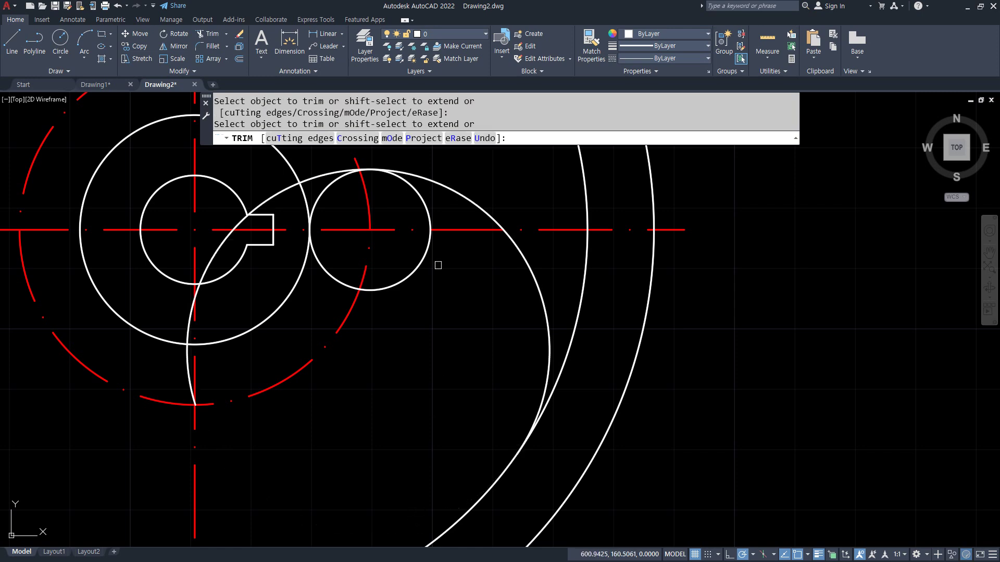
click(422, 204)
key(ctrl+z)
click(320, 270)
key(Return)
- Fillet the trimmed radius 10 and radius 30 arcs with radius 0 to form one continuous curve
text(f)
key(Return)
click(319, 203)
click(464, 195)
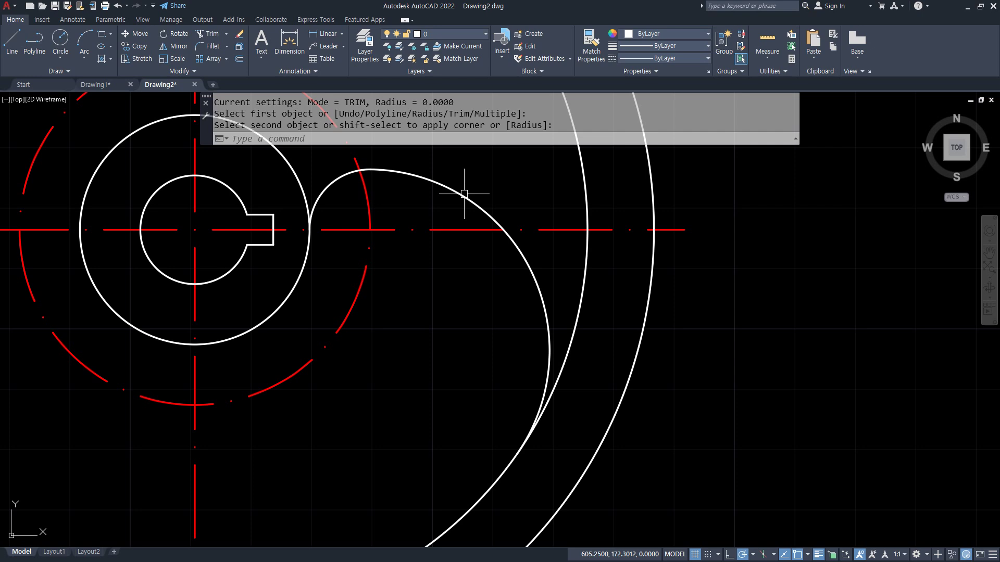
- Undo the fillet and the trims on the radius 10 and radius 30 circles
key(ctrl+z)
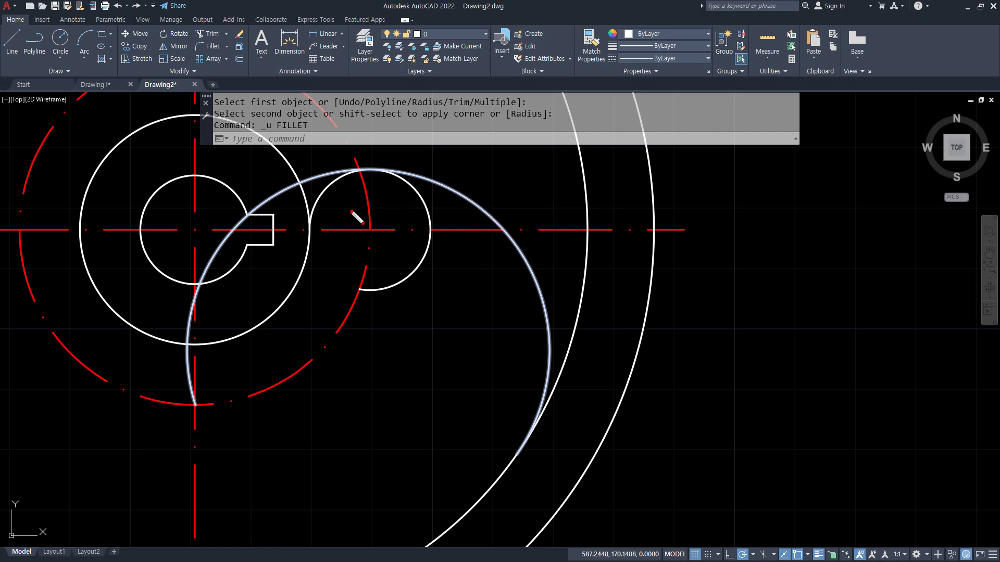
key(ctrl+z)
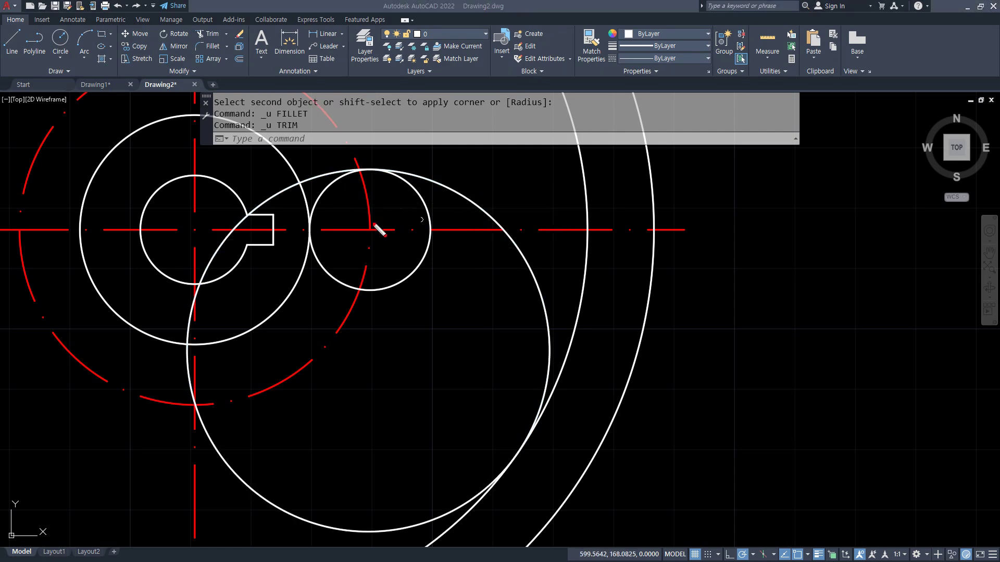
drag(308, 229, 449, 104)
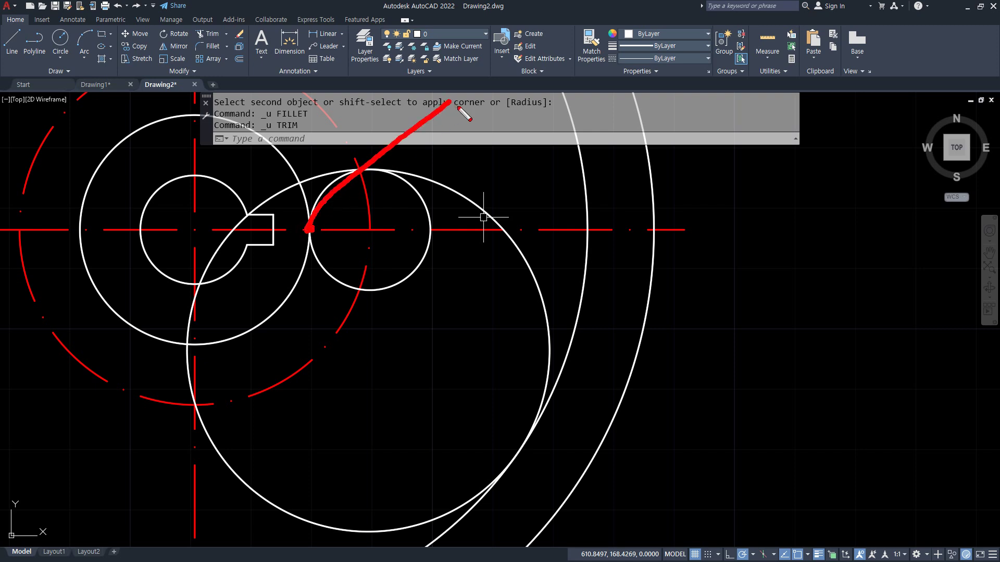
mouse_move(520, 441)
mouse_down()
mouse_move(553, 368)
mouse_move(496, 251)
mouse_move(260, 121)
mouse_up()
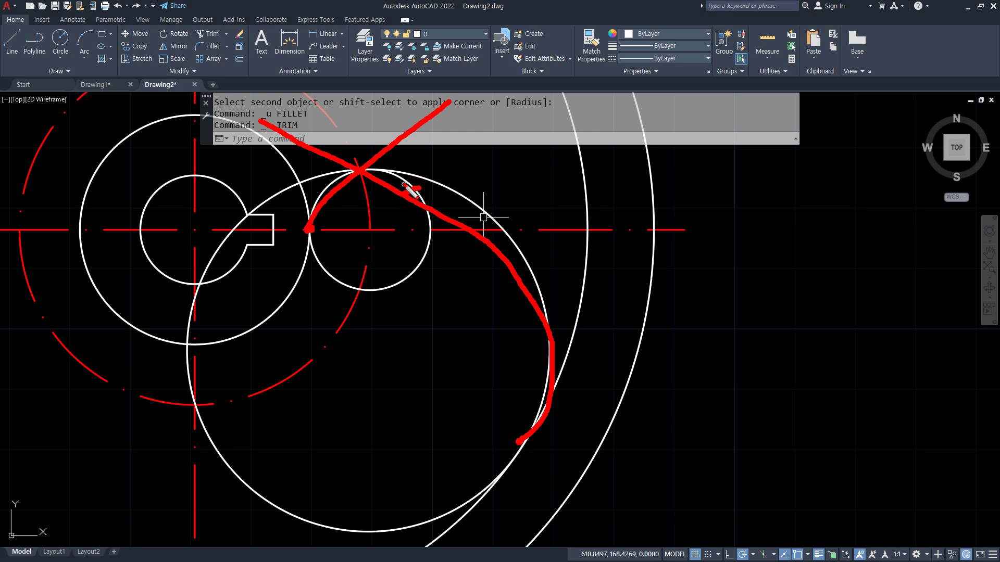
mouse_move(321, 282)
mouse_down()
mouse_move(346, 269)
mouse_move(336, 286)
mouse_up()
drag(290, 196, 292, 193)
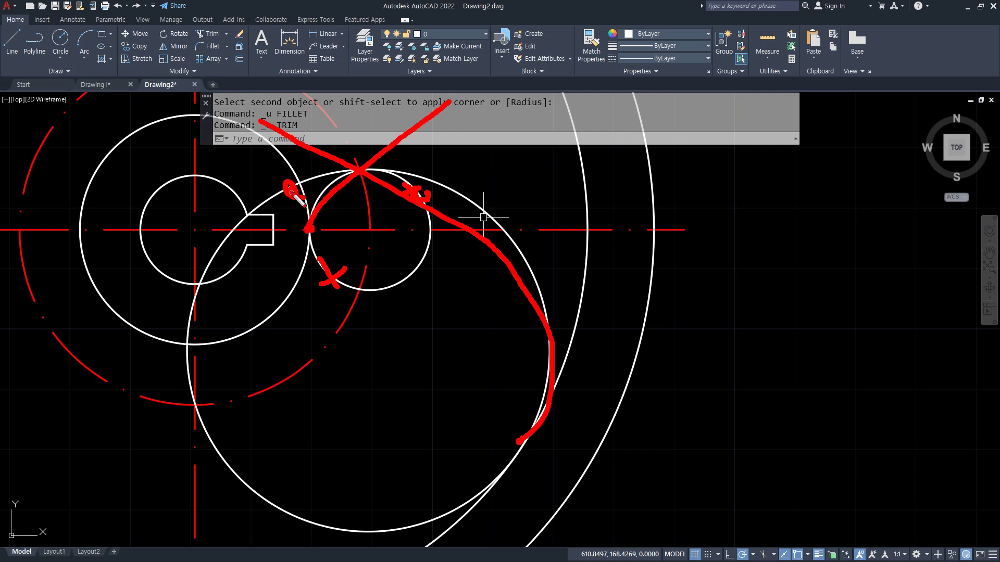
drag(434, 506, 415, 519)
drag(405, 502, 421, 513)
key(Escape)
- Trim the radius 10 circle at its lower left and the radius 30 circle along its lower part
text(tr)
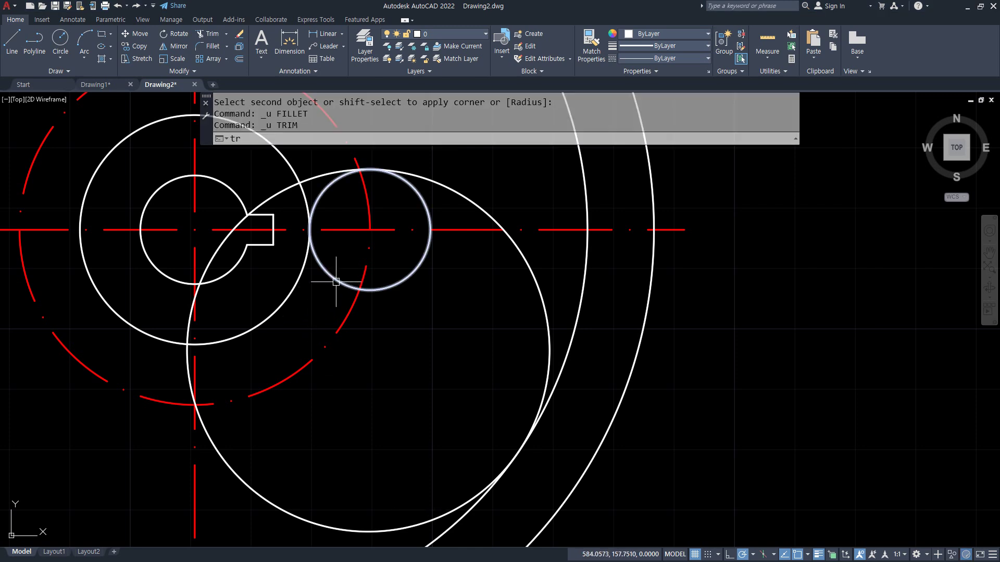
key(Return)
click(336, 281)
click(386, 533)
key(Return)
- Join the remaining radius 10 and radius 30 arcs into a curved spoke edge with a radius 0 fillet
text(f)
key(Return)
click(324, 190)
click(453, 185)
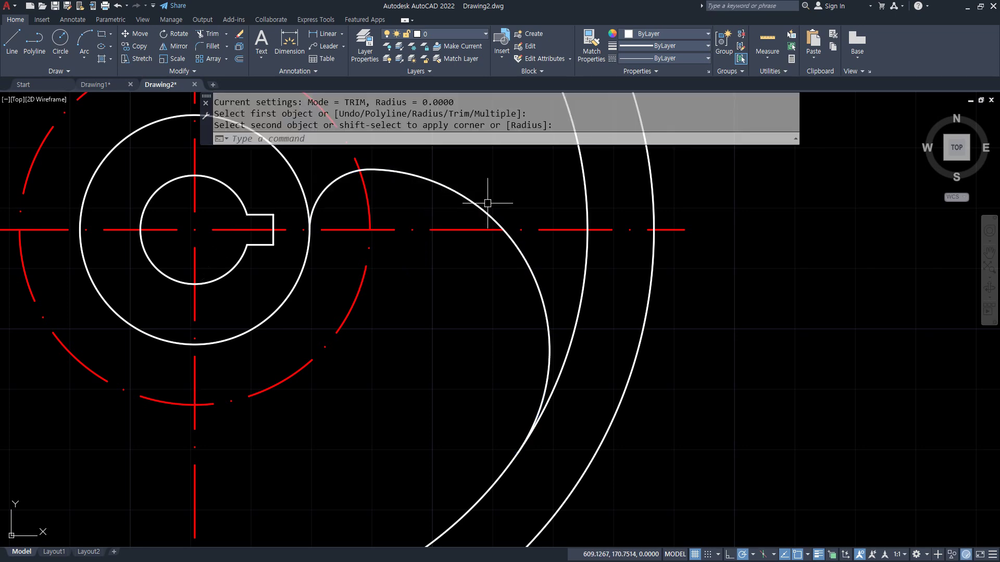
- Draw radius 10 circles where the red dashed circle crosses the centerlines below, left of and above the hub
scroll(487, 203, down, 5)
text(c)
key(Return)
click(316, 284)
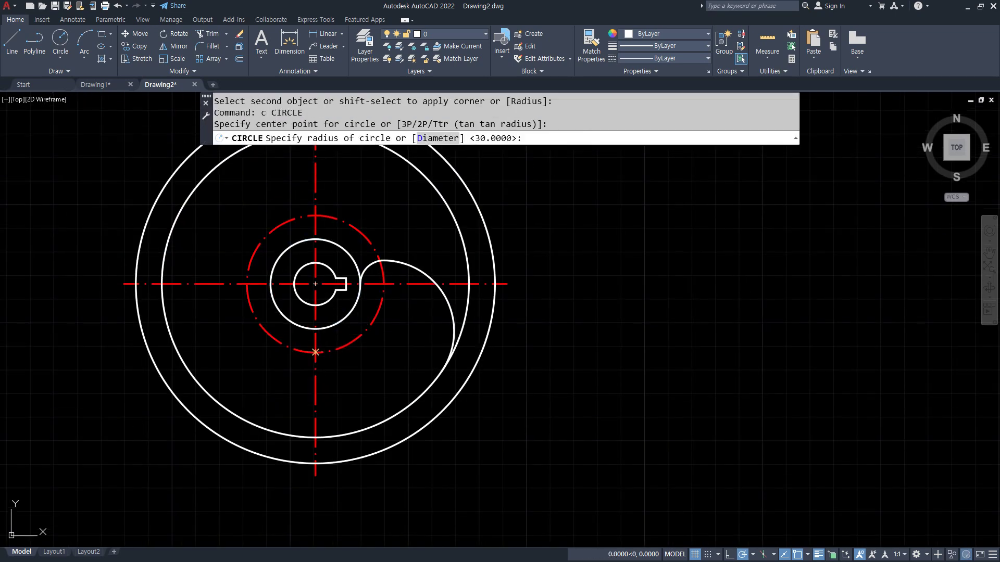
text(10)
key(Return)
key(Return)
click(246, 284)
key(Return)
key(Return)
click(315, 215)
key(Return)
- Draw a radius 30 circle tangent to the lower radius 10 circle and the inner rim circle
text(c)
key(Return)
text(t)
key(Return)
click(334, 368)
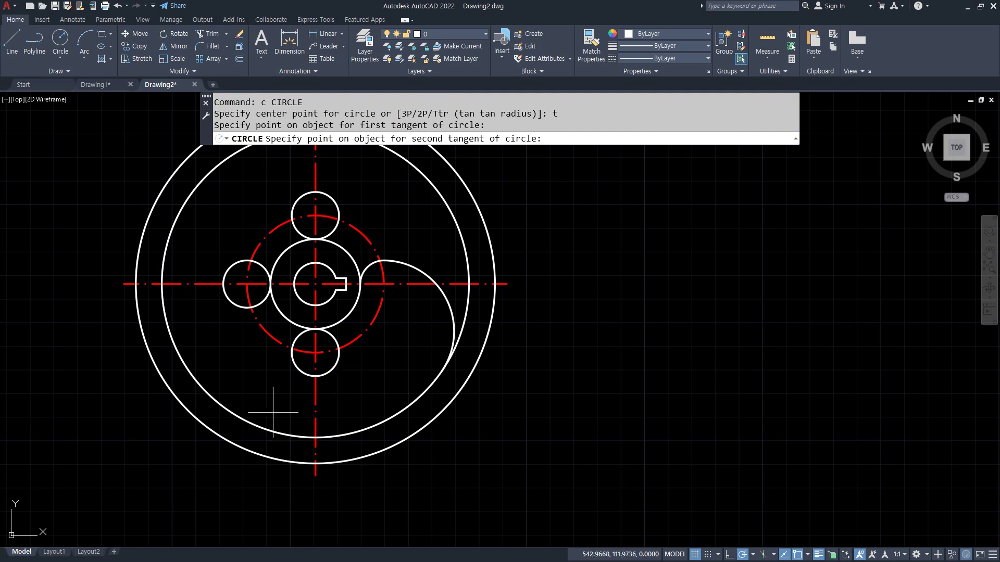
click(252, 415)
text(30)
key(Return)
- Trim the left part of the lower radius 30 circle and the left side of the lower radius 10 circle
text(tr)
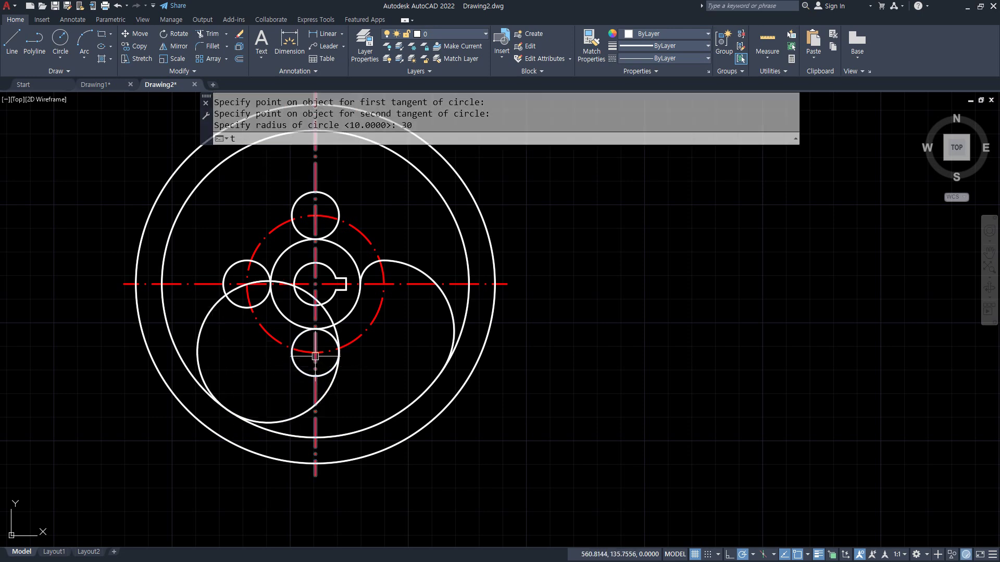
key(Return)
click(201, 361)
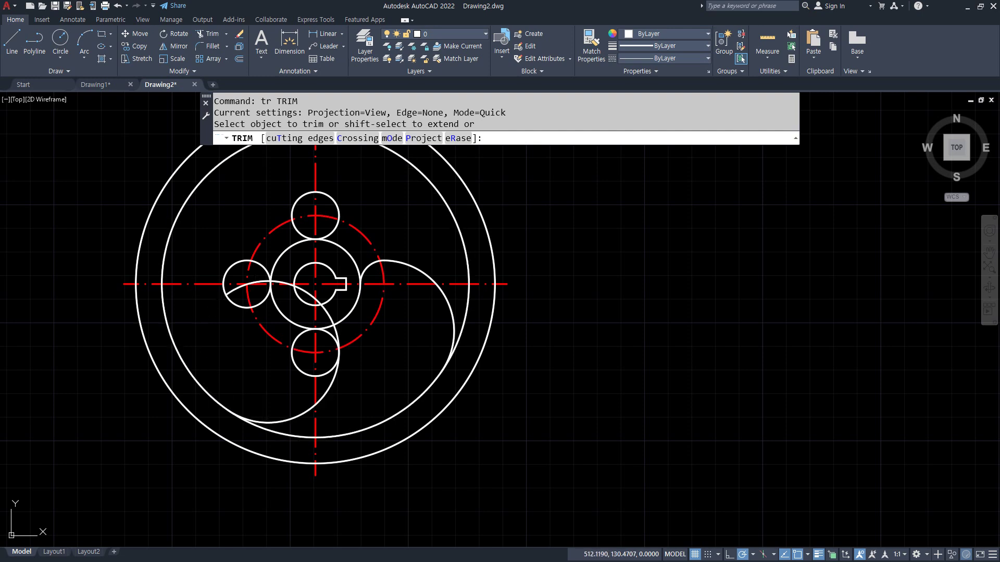
click(298, 337)
key(Return)
- Join the lower radius 30 and radius 10 arcs with a radius 0 fillet
text(f)
key(Return)
click(326, 393)
click(330, 333)
- Draw a radius 30 circle tangent to the left radius 10 circle and the inner rim circle
text(c)
key(Return)
text(t)
key(Return)
click(238, 306)
click(195, 185)
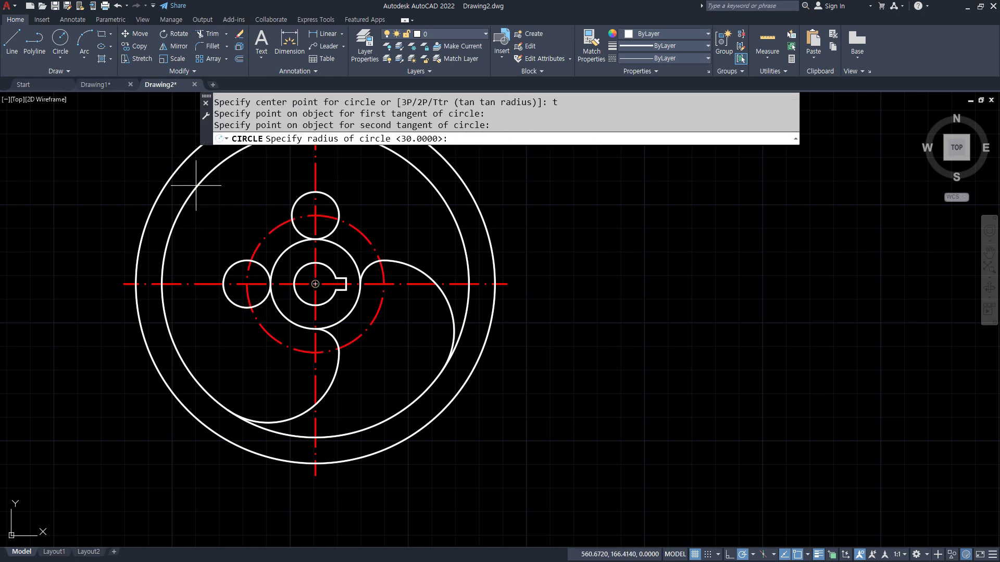
key(Return)
- Trim the upper part of the left radius 30 circle and the upper part of the left radius 10 circle
text(tr)
key(Return)
click(236, 167)
click(254, 263)
key(Return)
- Join the left radius 30 and radius 10 arcs with a radius 0 fillet
text(f)
key(Return)
click(227, 301)
click(311, 245)
- Draw a radius 30 circle tangent to the upper radius 10 circle and the inner rim circle
middle_drag(311, 246, 282, 343)
text(c)
key(Return)
text(t)
key(Return)
click(271, 297)
click(346, 251)
key(Return)
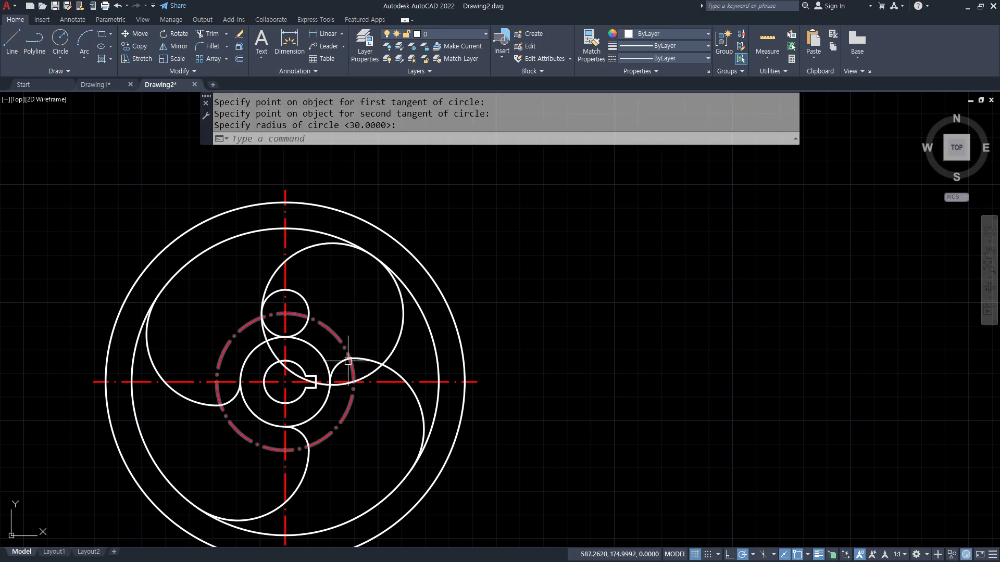
- Trim the right side of the upper radius 30 circle and the lower part of the upper radius 10 circle
text(tr)
key(Return)
click(402, 313)
click(282, 334)
key(Return)
- Join the upper radius 30 and radius 10 arcs with a radius 0 fillet
text(f)
key(Return)
click(269, 296)
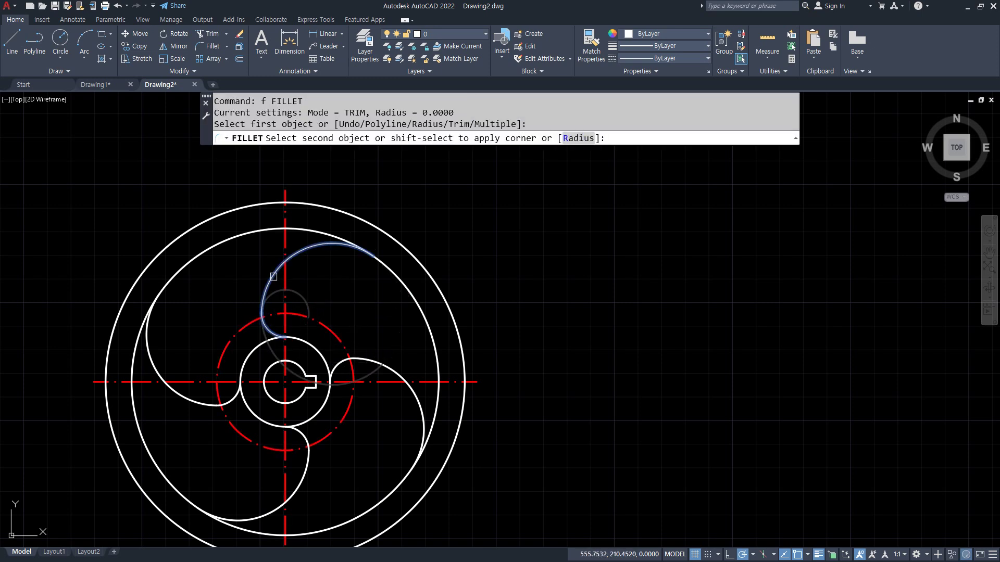
click(266, 281)
- Examine the reference image for the position of the R40 arc's center relative to the wheel's centerlines
middle_drag(304, 390, 324, 340)
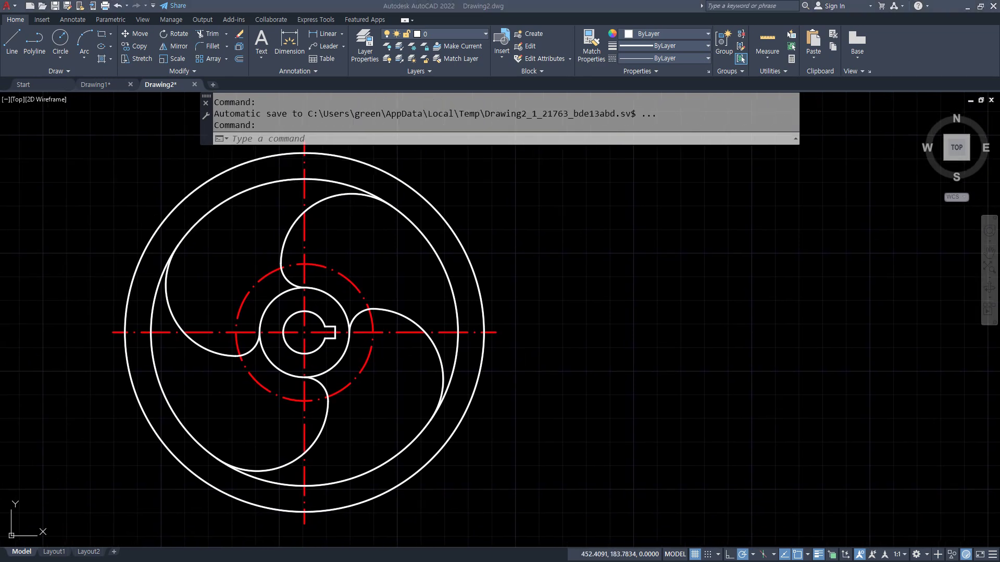
drag(0, 111, 305, 107)
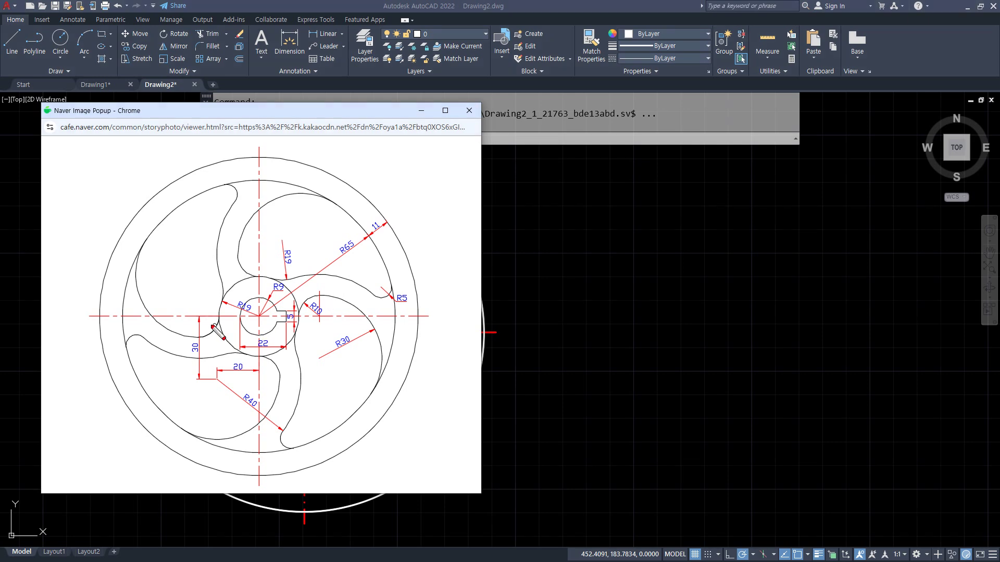
drag(151, 318, 251, 318)
drag(179, 319, 183, 373)
drag(261, 297, 256, 428)
mouse_move(255, 391)
mouse_down()
mouse_move(193, 391)
mouse_move(188, 403)
mouse_up()
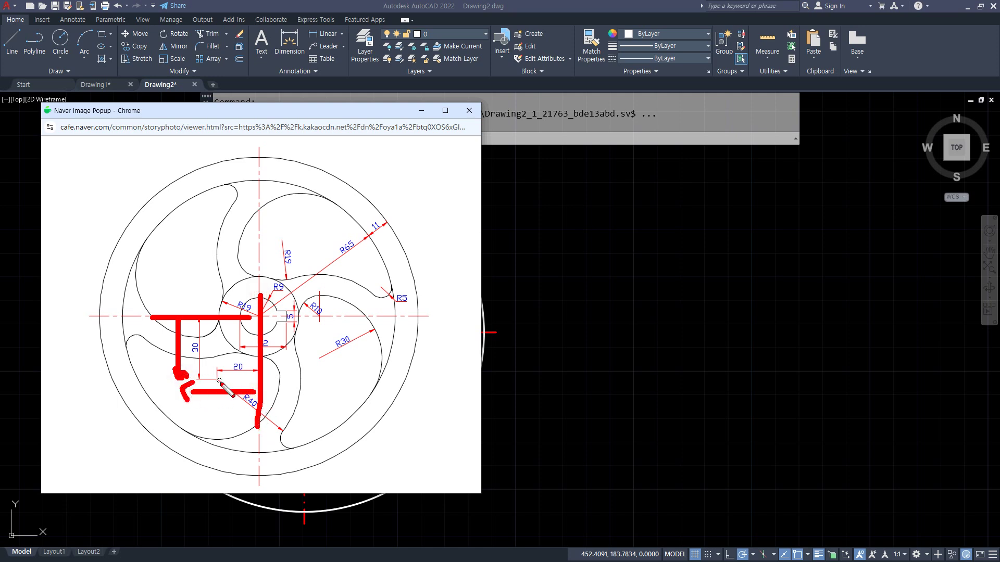
key(Escape)
drag(304, 112, 0, 122)
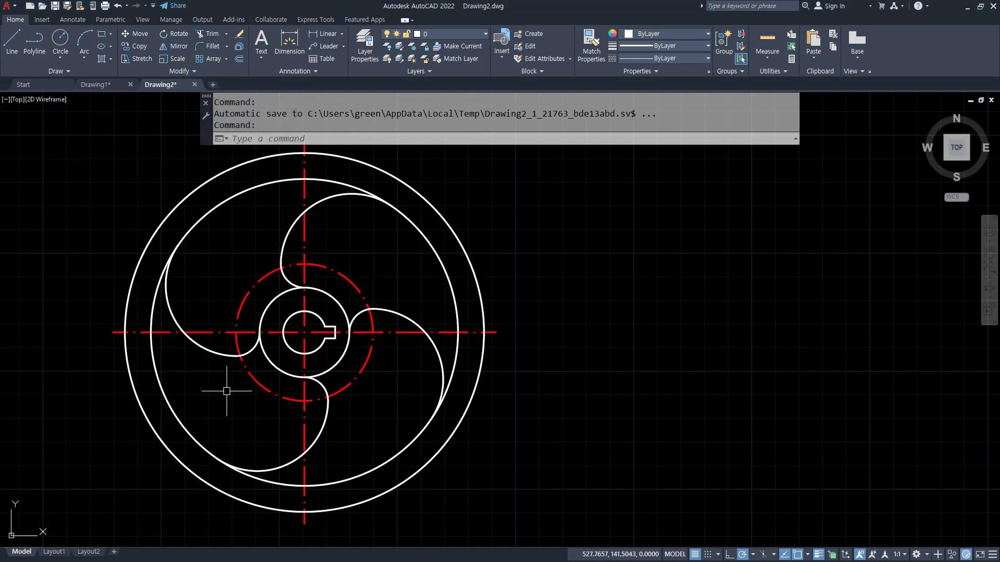
- Offset the horizontal centerline 30 downward
text(o)
key(Return)
text(30)
key(Return)
click(219, 333)
click(220, 376)
key(Return)
- Offset the vertical centerline 20 to the left
key(Return)
text(20)
key(Return)
click(304, 423)
click(255, 419)
key(Return)
- Erase the red dashed construction circle around the hub
click(259, 380)
text(e)
key(Return)
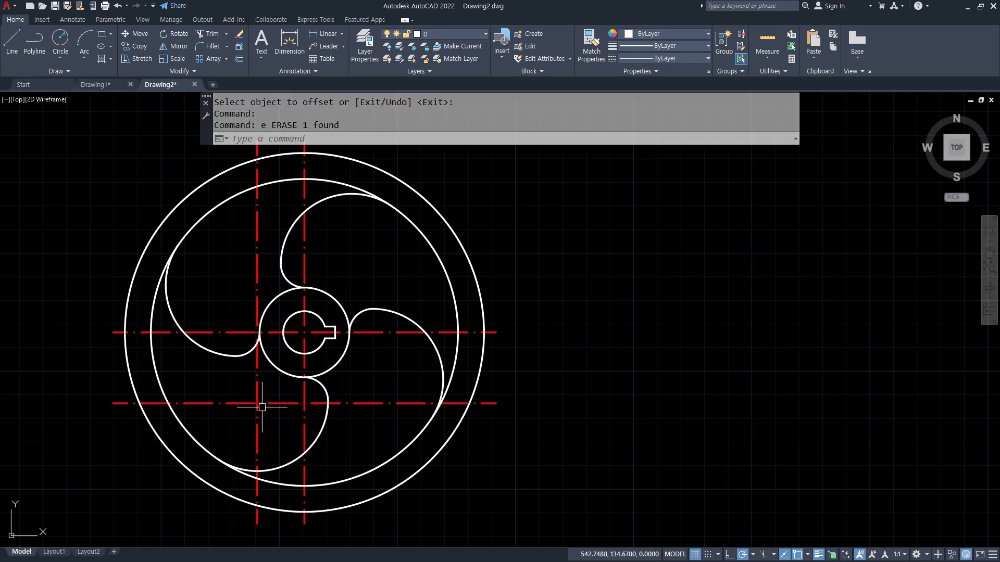
- Draw a radius 40 circle centered on the intersection of the two offset centerlines
scroll(263, 406, up, 5)
text(c)
key(Return)
click(247, 399)
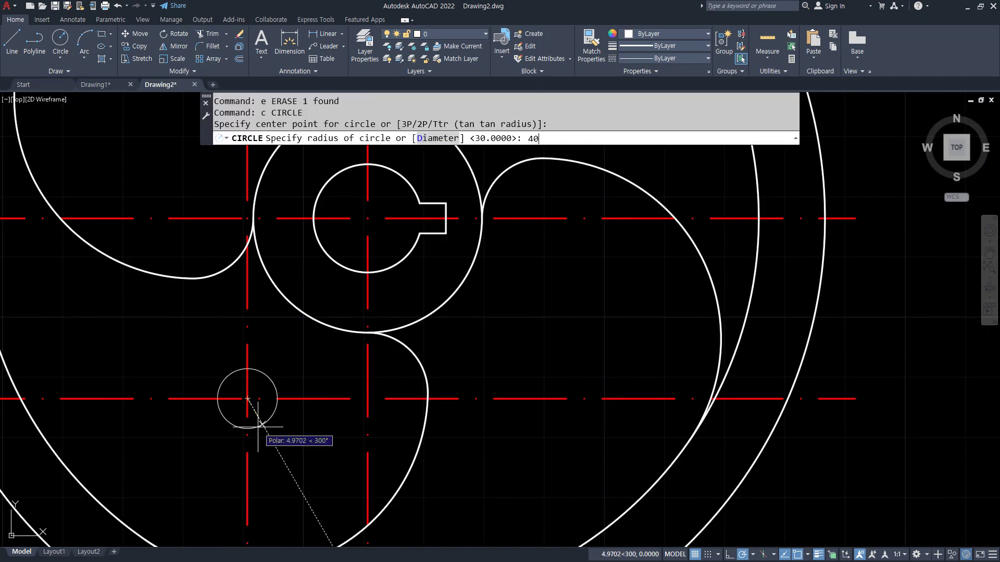
key(Return)
- Erase the two offset centerlines
click(265, 428)
click(217, 380)
text(e)
key(Return)
- Trim the radius 40 circle between the keyed hole and the hub circle, and beyond the inner rim circle at the bottom
scroll(215, 387, down, 2)
middle_drag(215, 386, 248, 330)
text(tr)
key(Return)
click(392, 254)
click(289, 486)
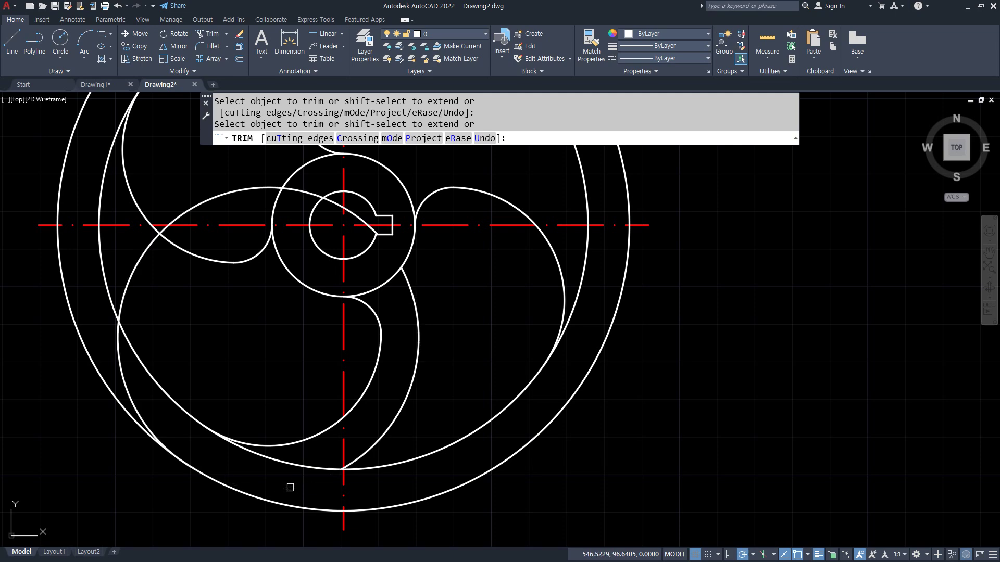
key(Return)
- Erase the leftover radius 40 arc crossing the hub and the wheel's left side
click(224, 199)
text(e)
key(Return)
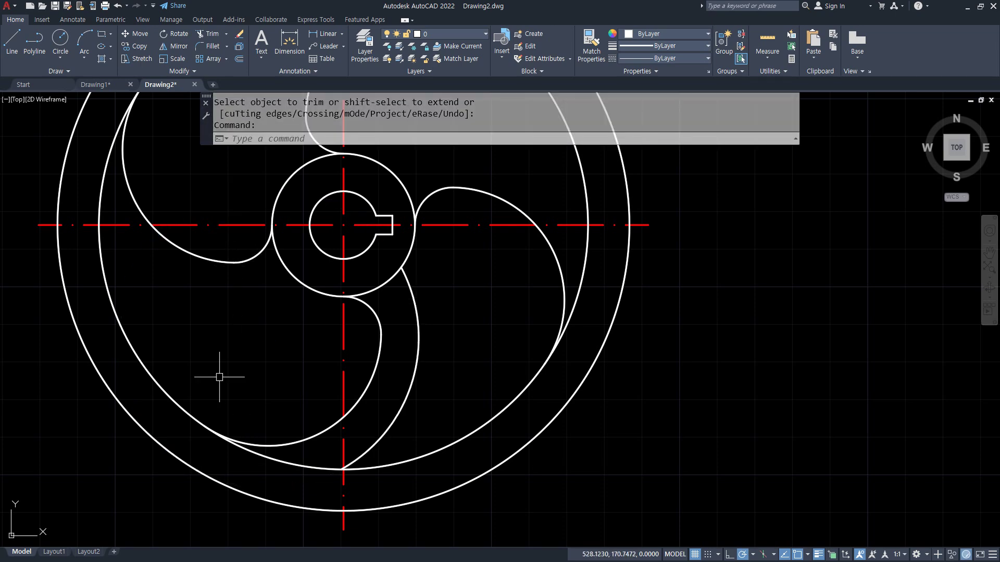
middle_drag(295, 290, 284, 388)
middle_drag(308, 332, 322, 359)
drag(205, 350, 271, 348)
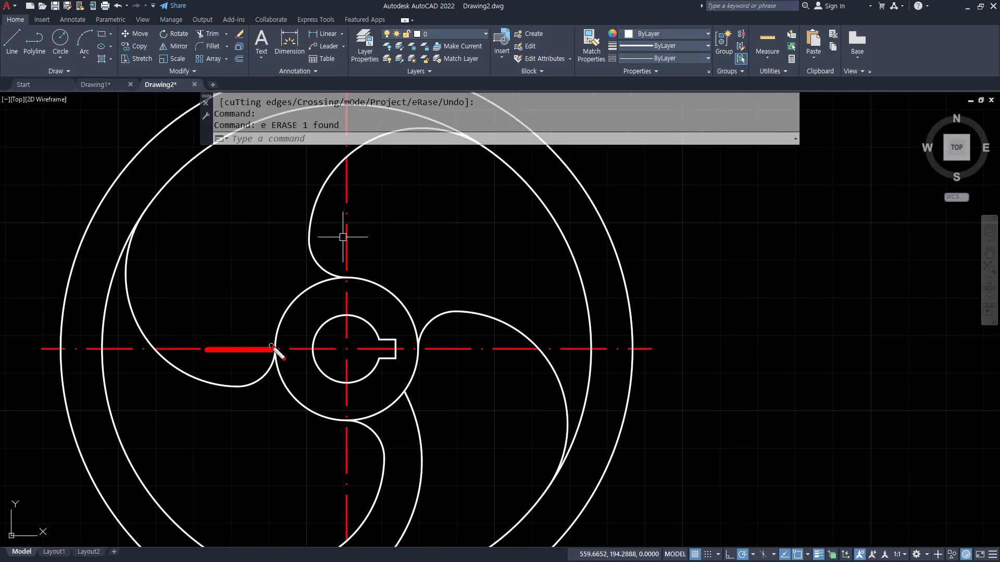
drag(246, 384, 250, 472)
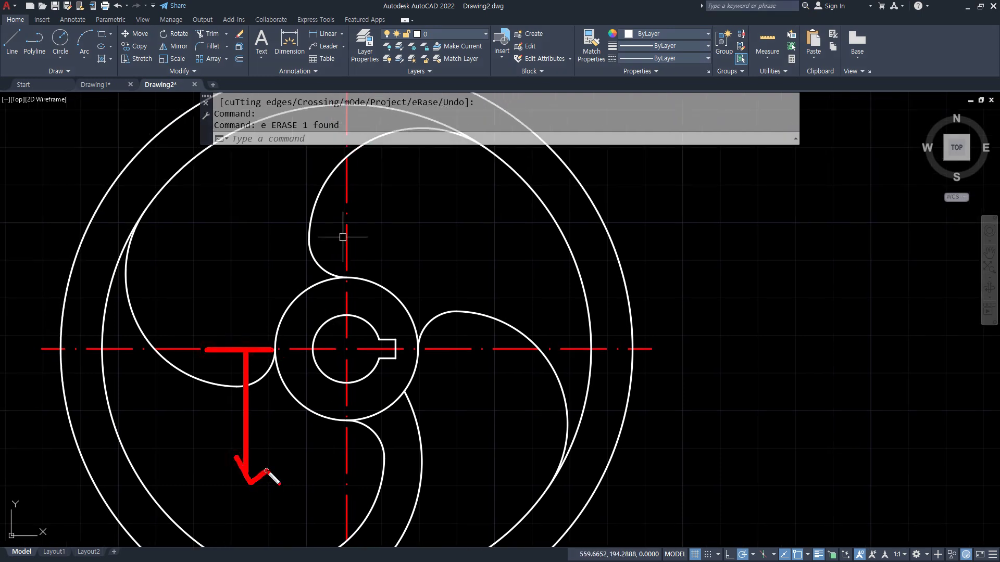
drag(344, 179, 345, 273)
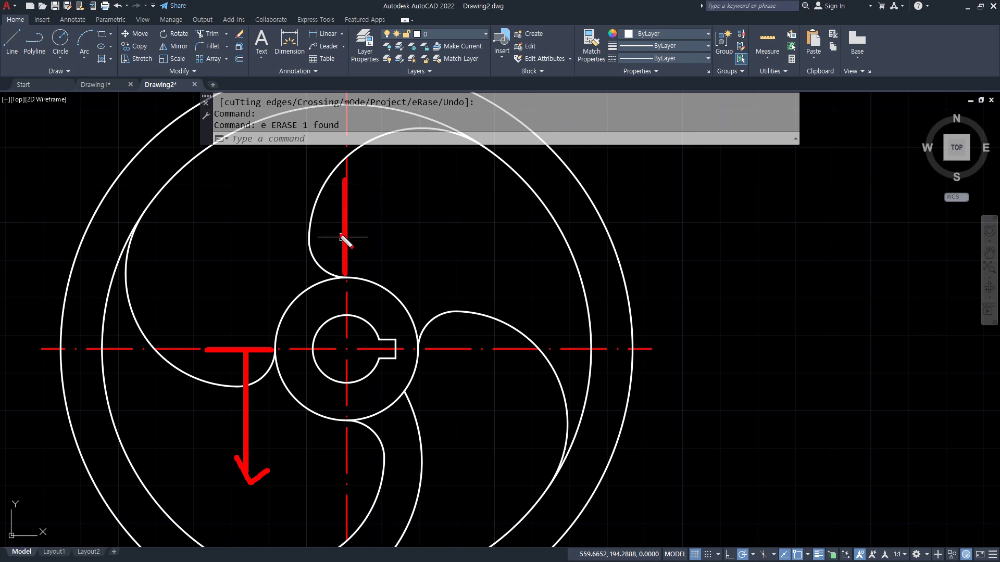
drag(343, 230, 265, 234)
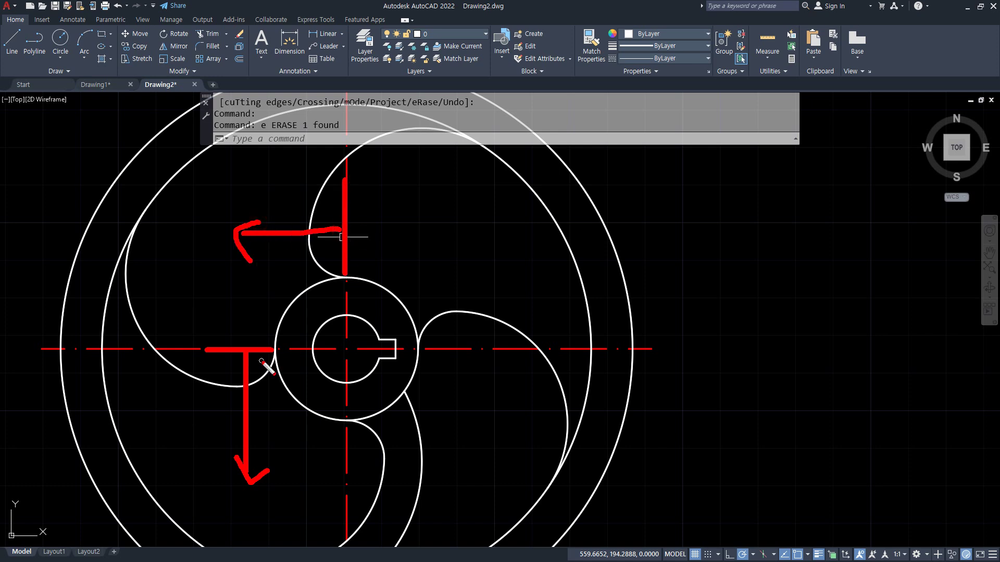
drag(380, 352, 545, 347)
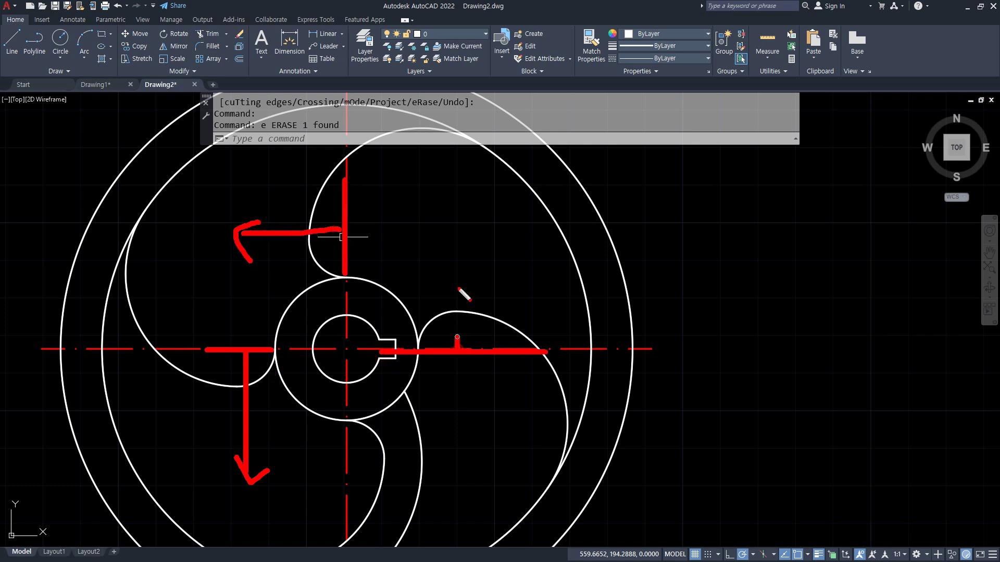
drag(457, 348, 446, 256)
drag(345, 365, 344, 492)
mouse_move(341, 442)
mouse_down()
mouse_move(418, 441)
mouse_move(415, 461)
mouse_up()
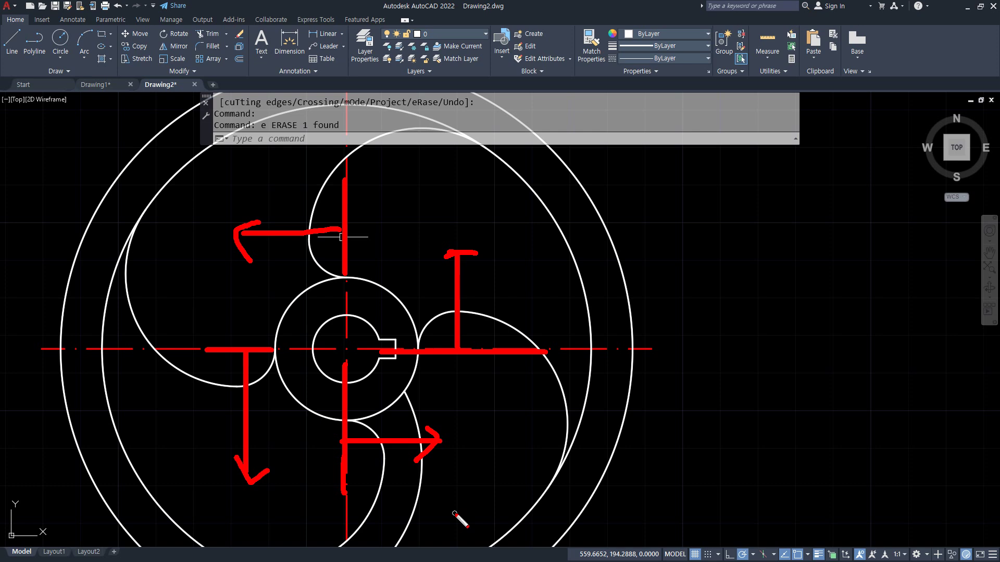
key(Escape)
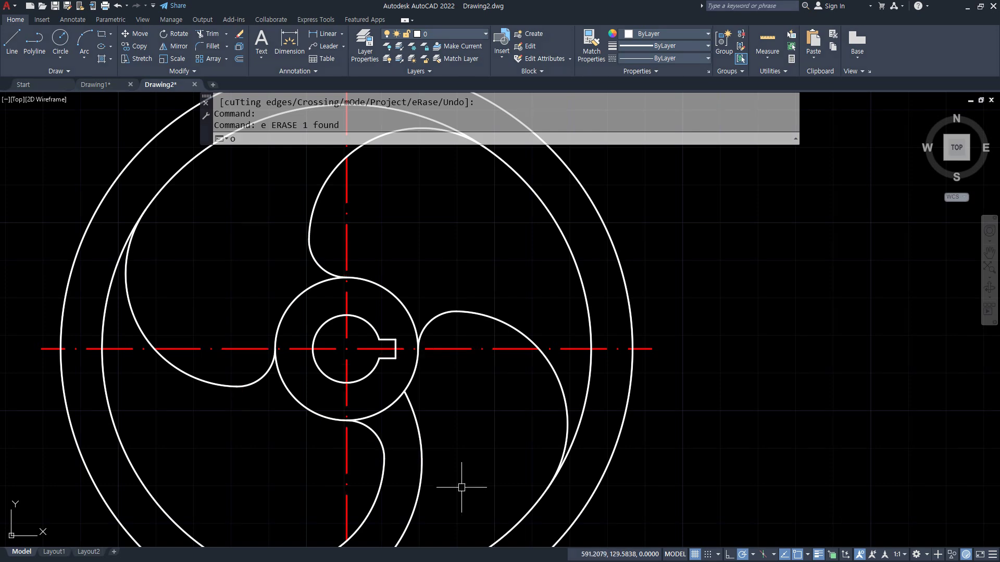
- Offset the vertical centerline 30 to the left and the horizontal centerline 20 upward
text(o)
key(Return)
text(30)
key(Return)
click(346, 234)
click(285, 251)
key(Return)
key(Return)
text(20)
key(Return)
click(229, 349)
click(219, 300)
- Draw a radius 40 circle centered on the offset centerlines' intersection at the wheel's upper left, and erase both offset centerlines
text(c)
key(Return)
click(233, 273)
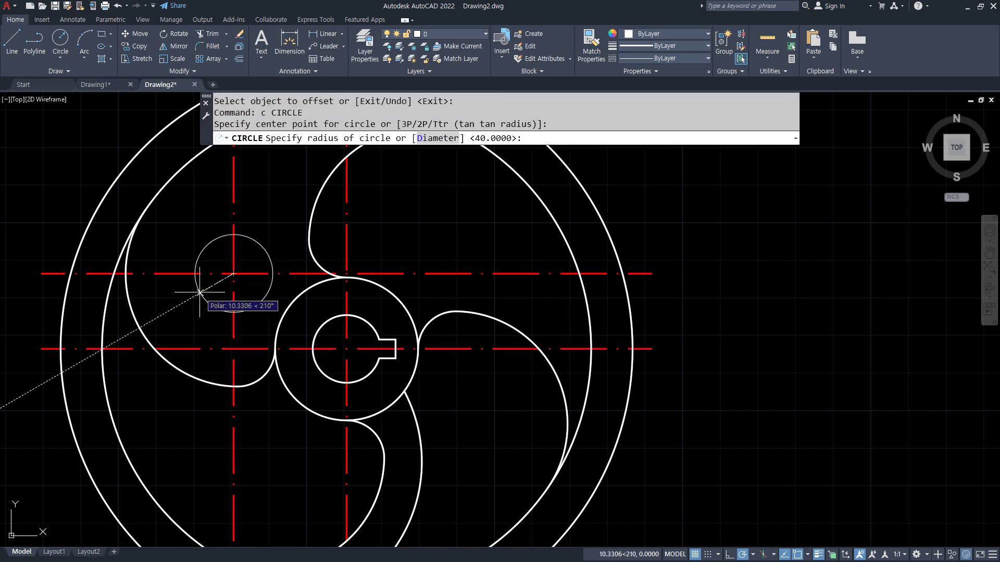
key(Return)
click(249, 293)
click(186, 222)
text(e)
key(Return)
- Trim the new radius 40 circle inside the hub and erase its leftover arc right of the left spoke
text(tr)
key(Return)
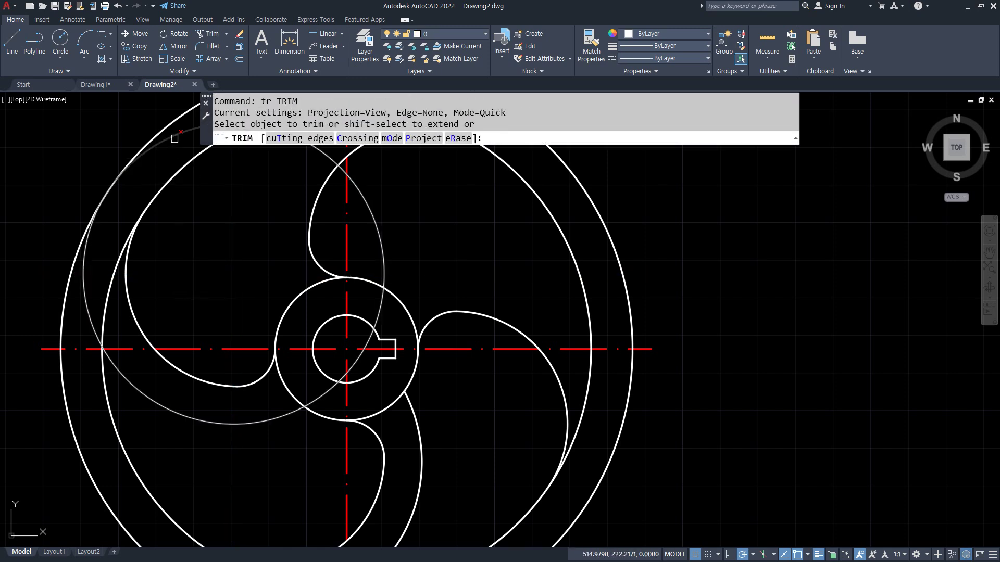
drag(313, 376, 319, 400)
key(Return)
click(386, 283)
text(e)
key(Return)
- Offset the horizontal centerline 30 upward and the vertical centerline 20 to the right
text(o)
key(Return)
text(30)
key(Return)
click(456, 348)
click(461, 259)
key(Return)
key(Return)
text(20)
key(Return)
click(346, 249)
click(412, 244)
key(Return)
- Draw a radius 40 circle centered on the offset centerlines' intersection at the wheel's upper right, and erase both offset centerlines
text(c)
key(Return)
click(422, 236)
text(40)
key(Return)
middle_drag(450, 262, 442, 292)
click(441, 291)
click(377, 233)
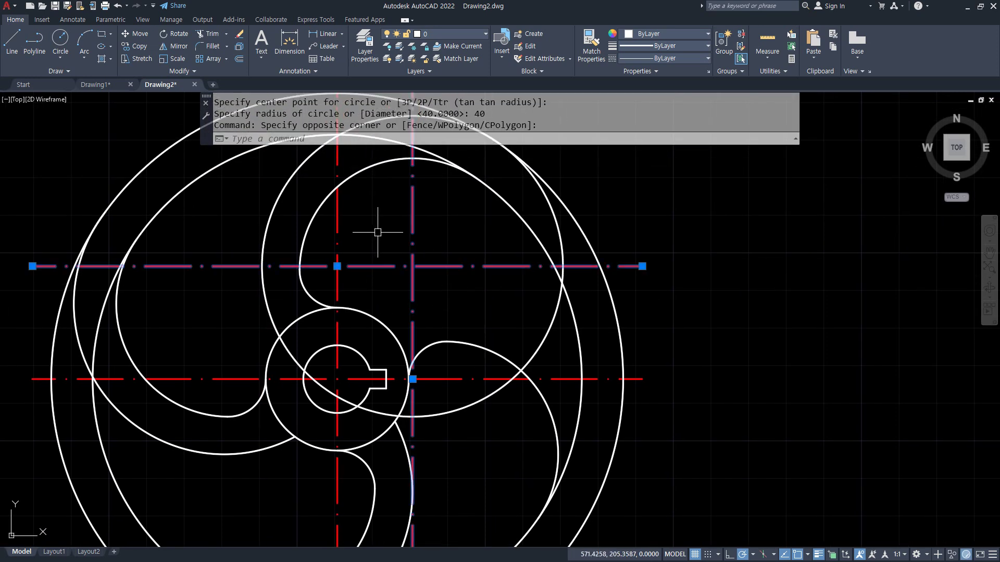
key(Delete)
middle_drag(378, 233, 392, 271)
- Trim the radius 40 circle at the hub and inner rim circles, and erase its leftover arc across the wheel's right side
text(tr)
key(Return)
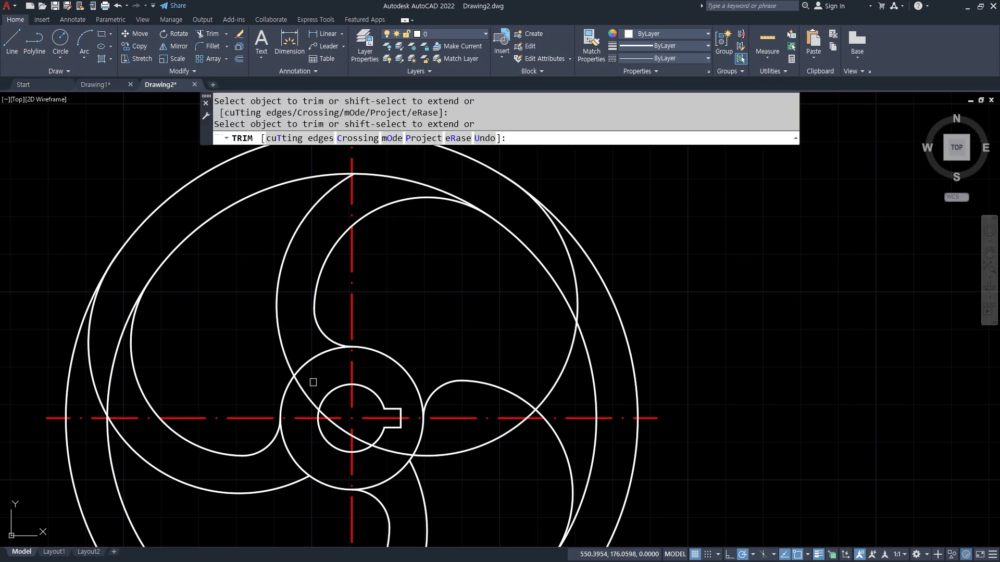
click(305, 387)
key(Escape)
click(567, 368)
text(e)
key(Return)
middle_drag(436, 440, 404, 317)
key(ctrl+shift+3)
mouse_move(408, 296)
mouse_down()
mouse_move(487, 295)
mouse_move(440, 191)
mouse_move(474, 204)
mouse_up()
drag(313, 316, 320, 450)
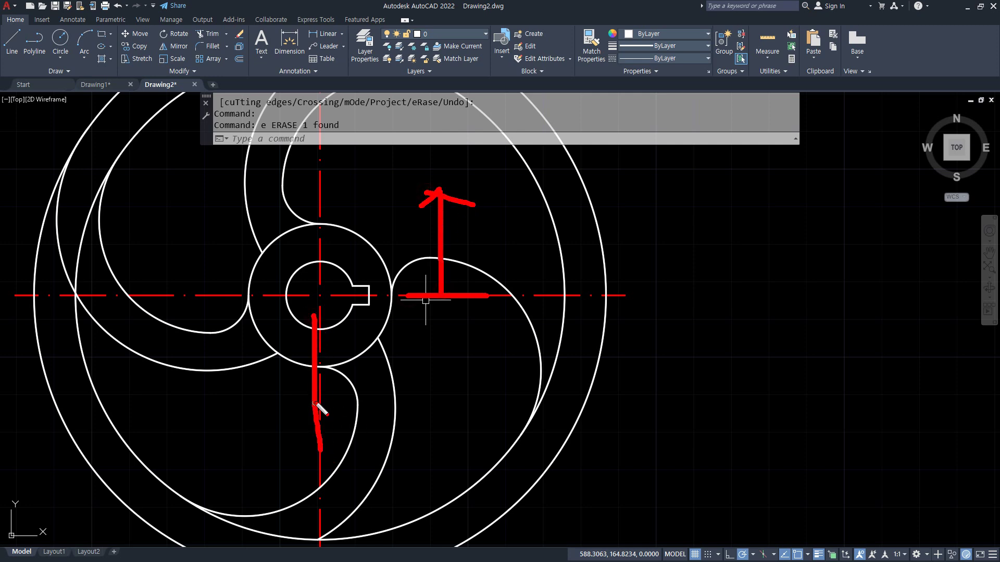
drag(314, 401, 426, 401)
key(Escape)
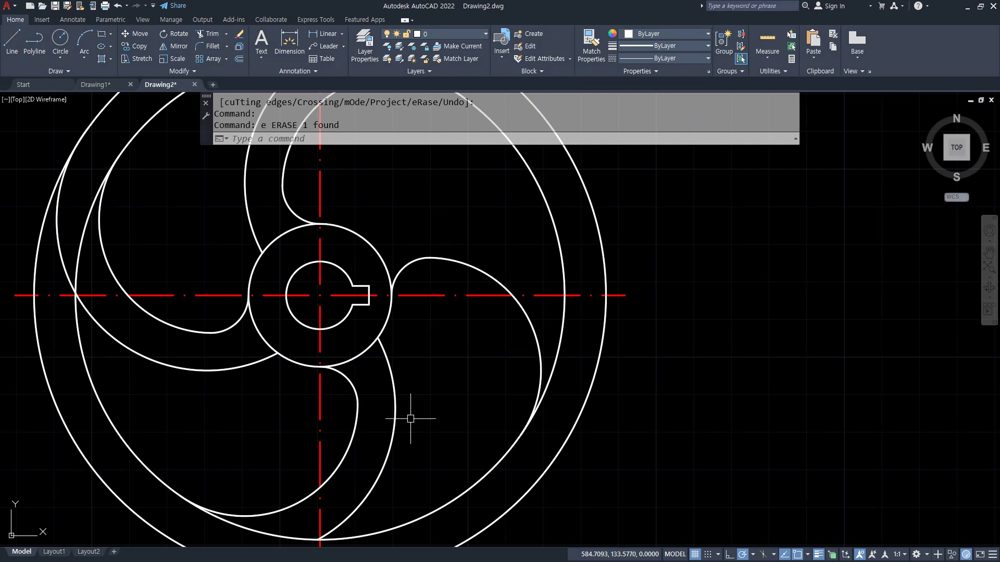
- Offset the vertical centerline 30 to the right and the horizontal centerline 20 downward
text(o)
key(Return)
text(30)
key(Return)
click(320, 415)
click(447, 400)
key(Return)
key(Return)
text(20)
key(Return)
click(458, 295)
click(458, 364)
key(Return)
- Draw a radius 40 circle centered on the offset centerlines' intersection at the wheel's lower right, and erase both offset centerlines
text(c)
key(Return)
click(432, 370)
text(40)
key(Return)
click(458, 408)
click(408, 346)
text(e)
key(Return)
- Trim the radius 40 circle at the hub and inner rim circles, and erase its leftover arc across the wheel's lower part
text(tr)
key(Return)
click(577, 329)
key(Return)
click(391, 512)
text(e)
key(Return)
- Trim the part of the left spoke's arc that extends beyond the inner rim circle
scroll(397, 477, down, 2)
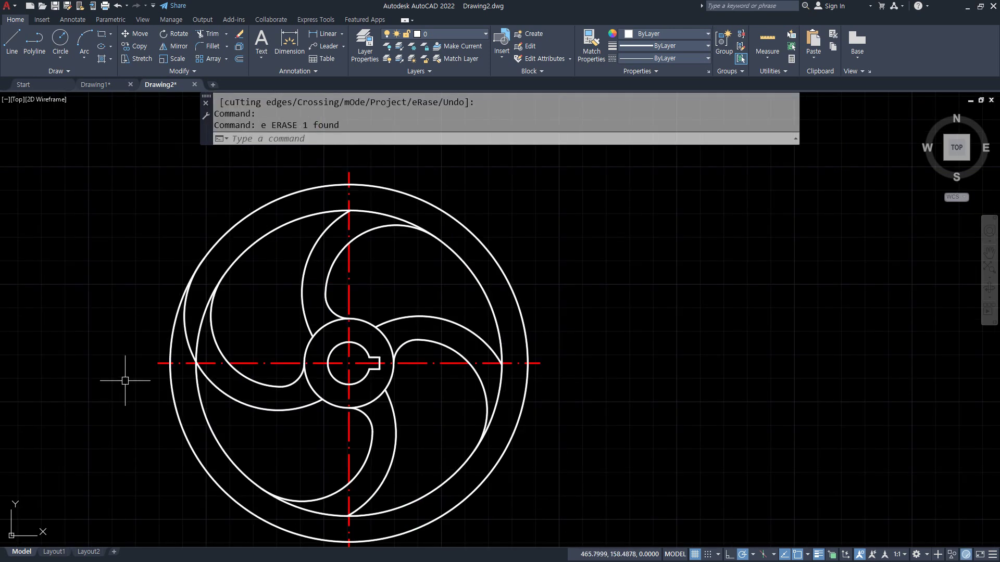
text(tr)
key(Return)
click(184, 328)
key(Return)
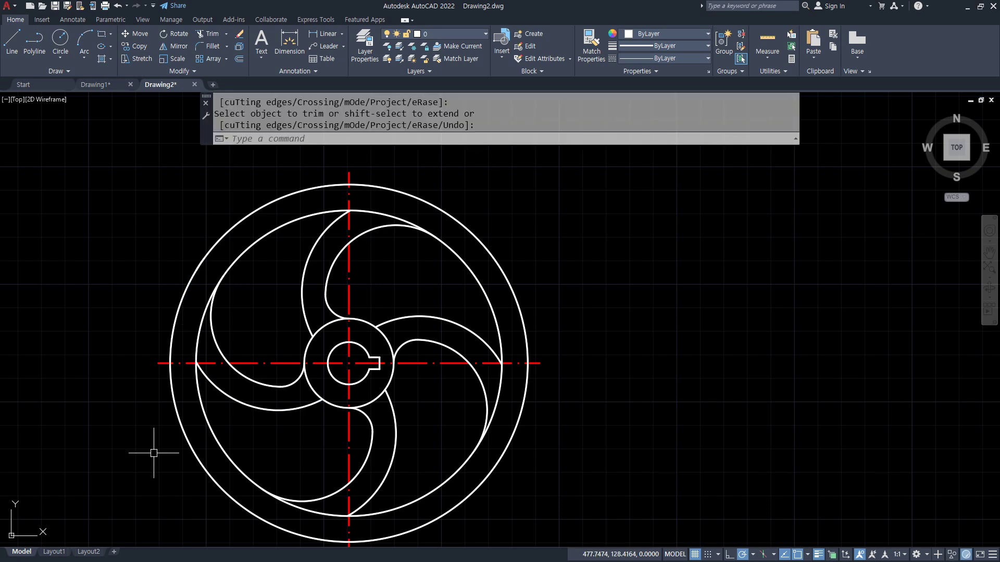
- Check the wheel reference image for the fillet radii at the spokes' hub and rim ends
drag(153, 453, 46, 392)
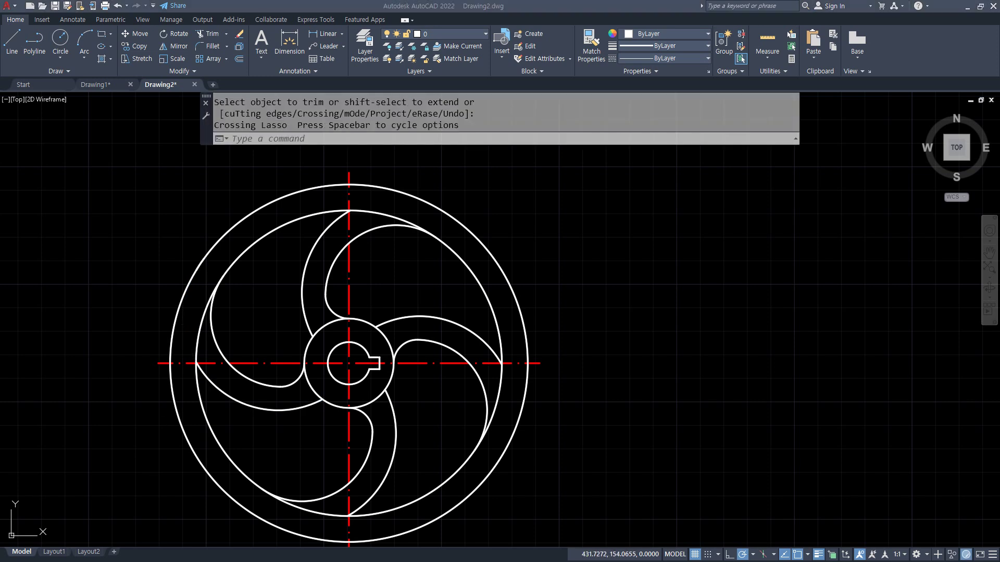
drag(0, 108, 286, 107)
drag(272, 277, 258, 262)
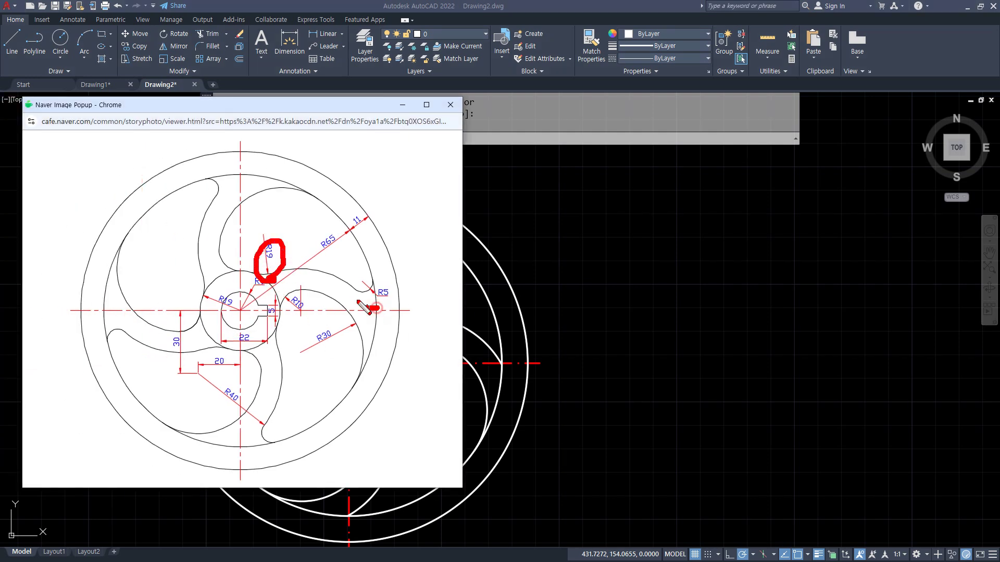
drag(359, 303, 401, 293)
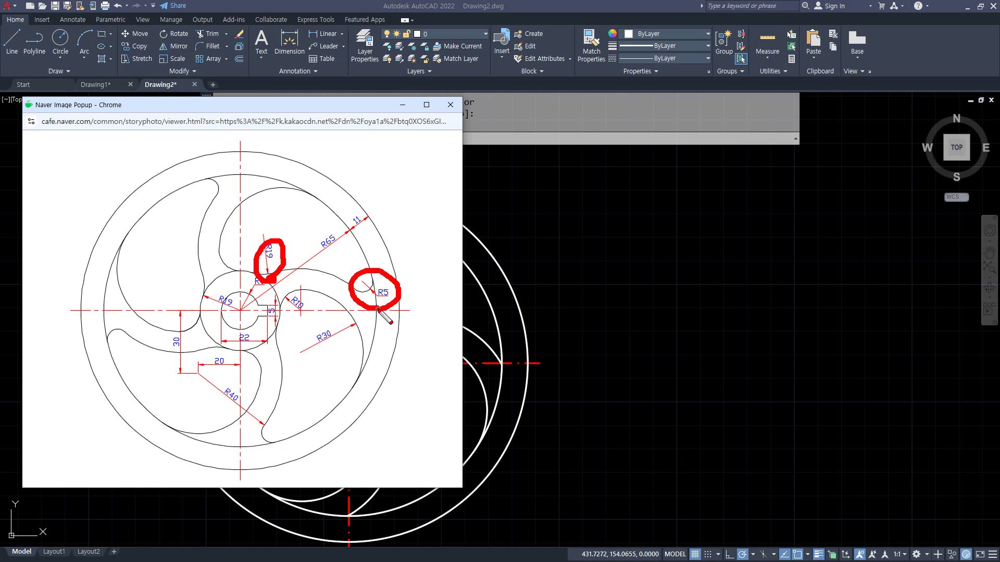
key(Escape)
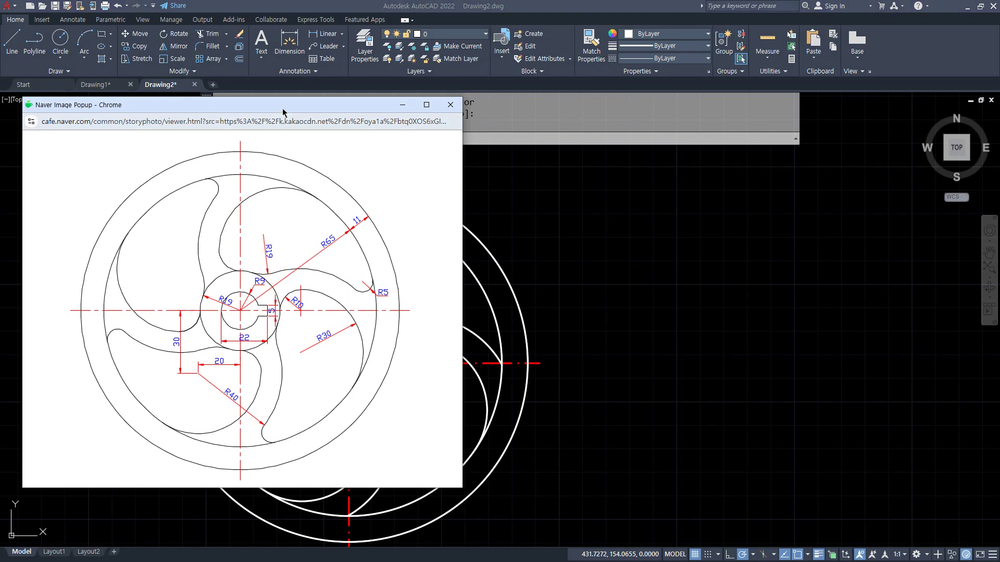
drag(283, 107, 0, 170)
- Fillet the hub circle and the right spoke's upper arc with a radius of 19
text(f)
key(Return)
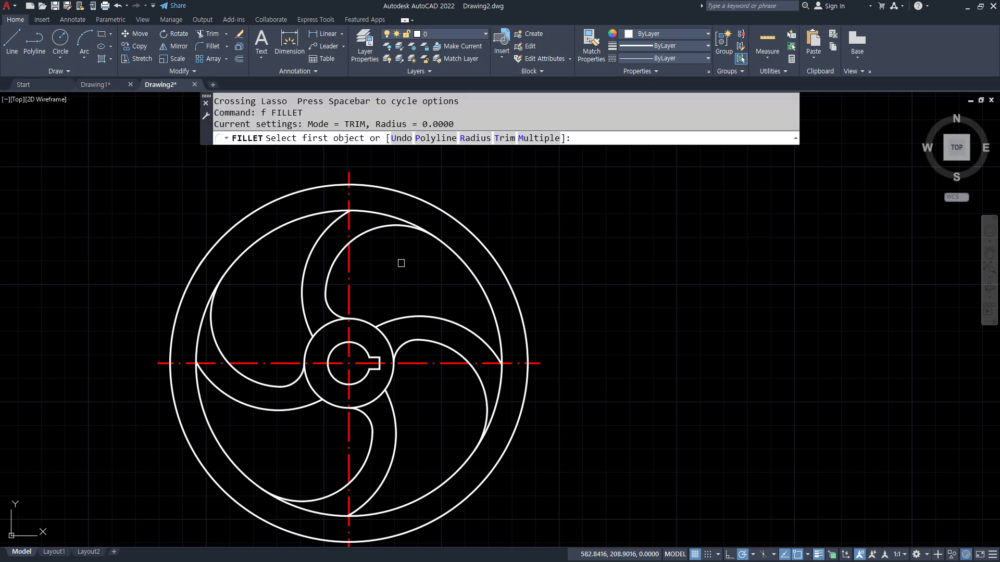
text(r)
key(Return)
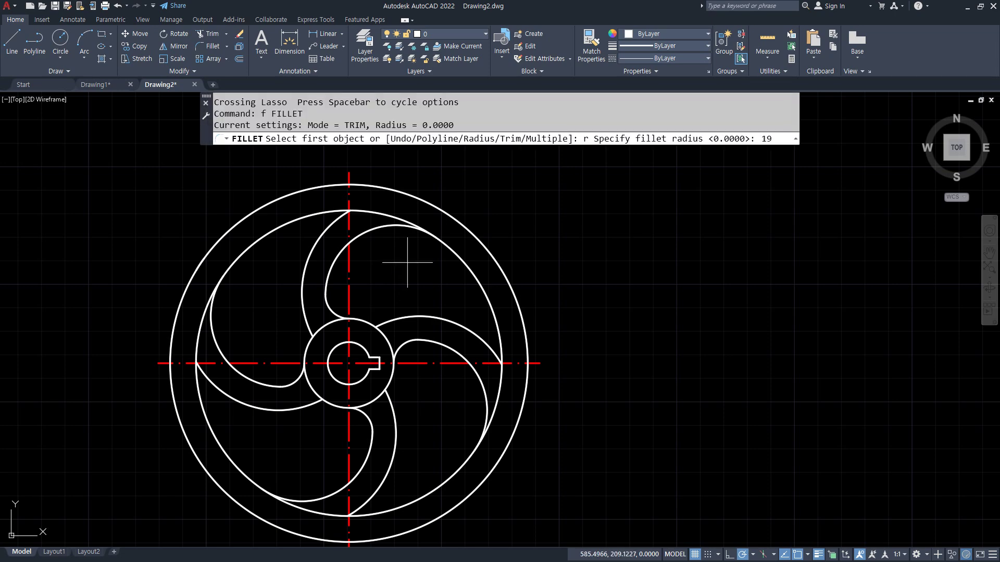
text(19)
key(Return)
scroll(408, 263, up, 4)
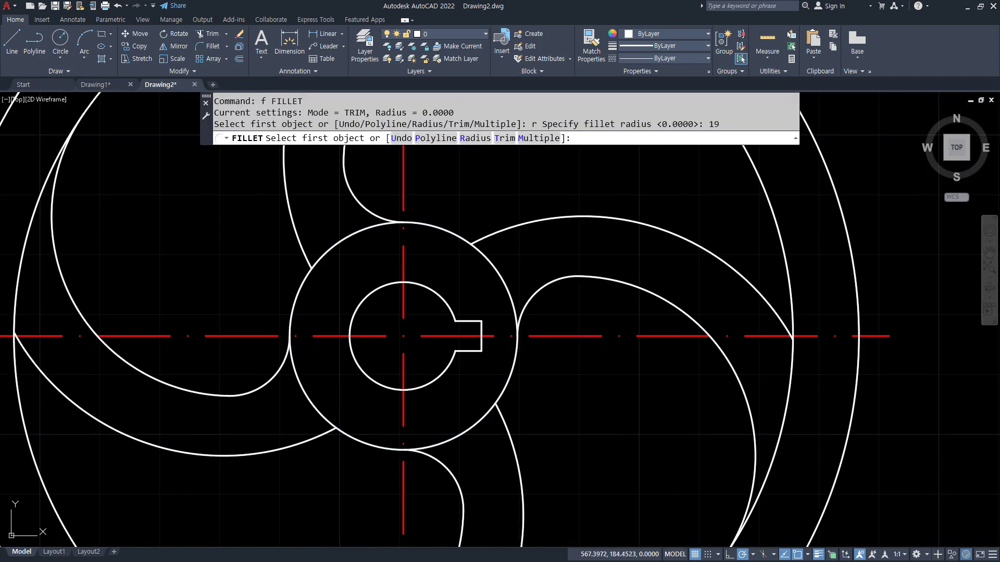
click(444, 229)
click(509, 231)
- Apply the same radius 19 fillet between the hub circle and the radius 40 arcs of the bottom, left and top spokes
key(Return)
click(514, 370)
click(510, 439)
key(Return)
click(367, 448)
click(305, 447)
key(Return)
click(293, 295)
click(296, 245)
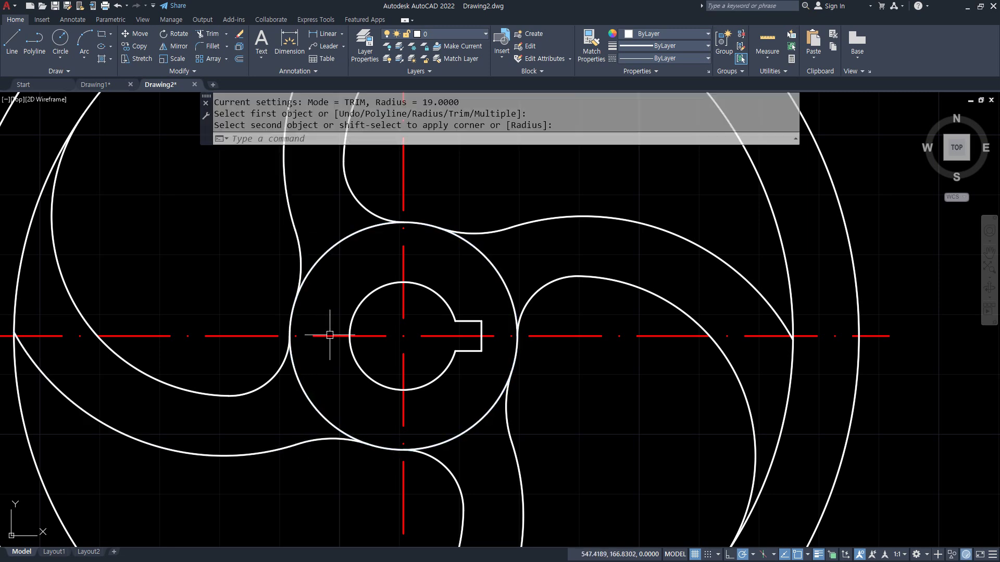
- Fillet the inner rim circle and the right spoke's upper arc with a radius of 5
text(f)
key(Return)
text(r)
key(Return)
text(5)
key(Return)
click(782, 243)
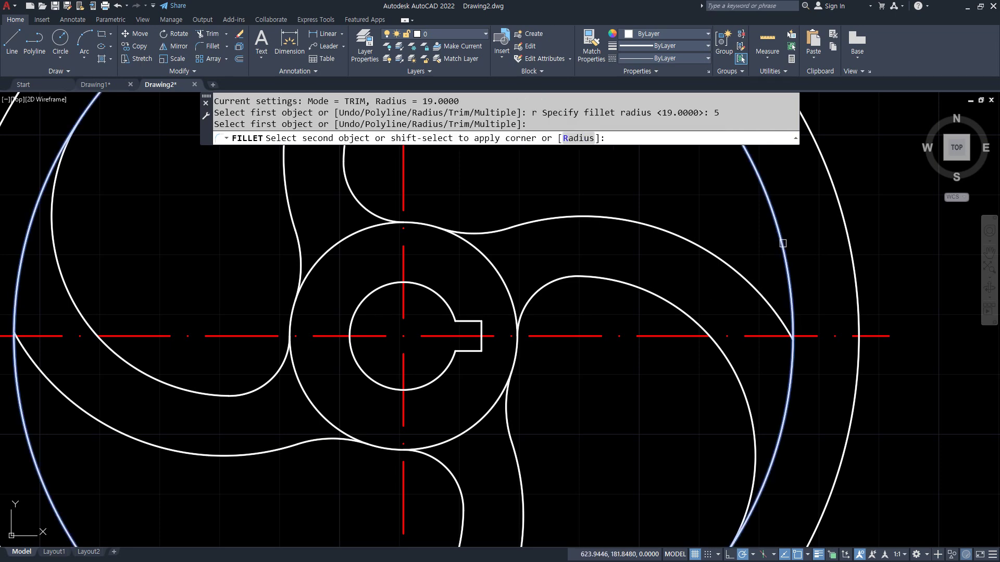
click(751, 293)
- Apply the radius 5 fillet where the bottom and left spokes' radius 40 arcs meet the inner rim circle
scroll(547, 409, up, 5)
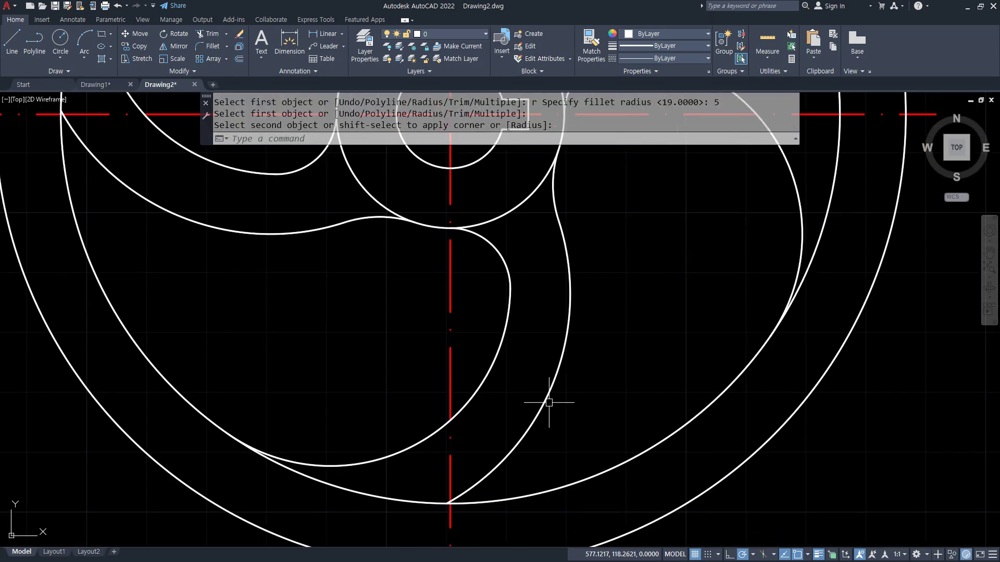
key(Return)
click(559, 412)
click(559, 444)
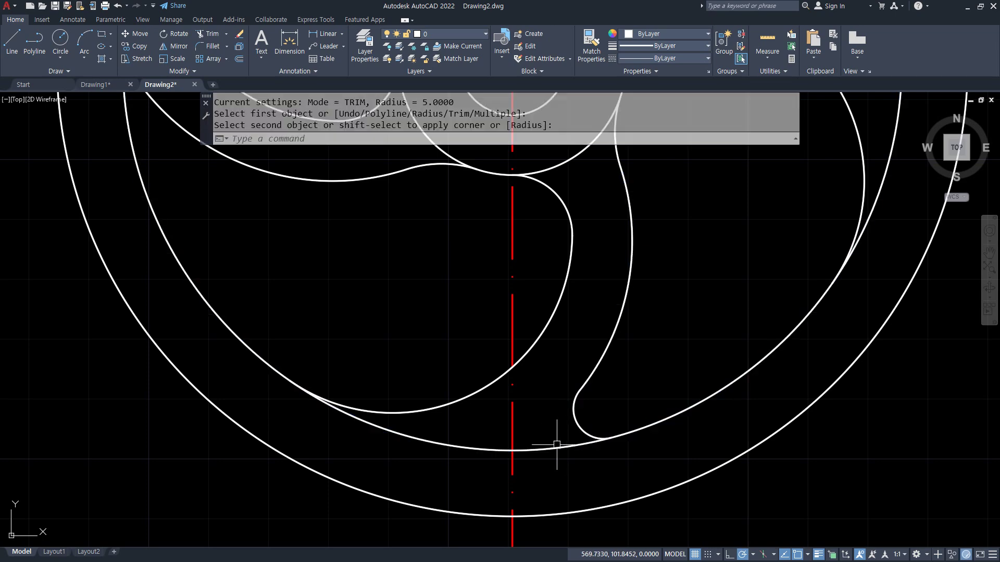
scroll(555, 445, down, 5)
middle_drag(430, 354, 323, 365)
scroll(323, 366, up, 5)
key(Return)
click(228, 350)
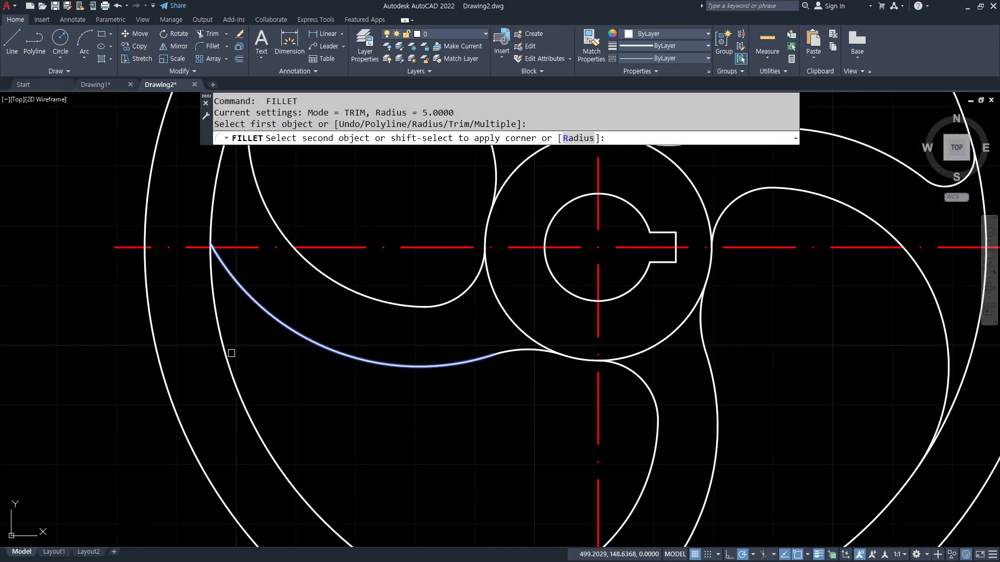
click(222, 354)
- Apply the radius 5 fillet where the top spoke's radius 40 arc meets the inner rim circle
middle_drag(378, 245, 291, 511)
middle_drag(403, 259, 375, 249)
key(Return)
click(373, 308)
click(357, 249)
scroll(293, 353, down, 5)
middle_drag(545, 347, 500, 356)
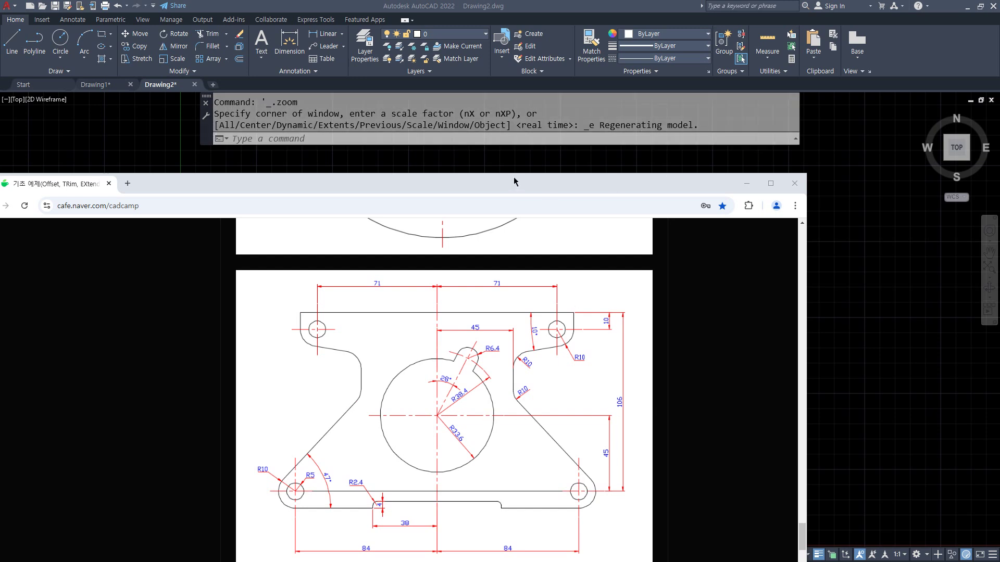
- Put the reference browser window away and draw a horizontal and a vertical construction line crossing at one point in the empty area
click(747, 183)
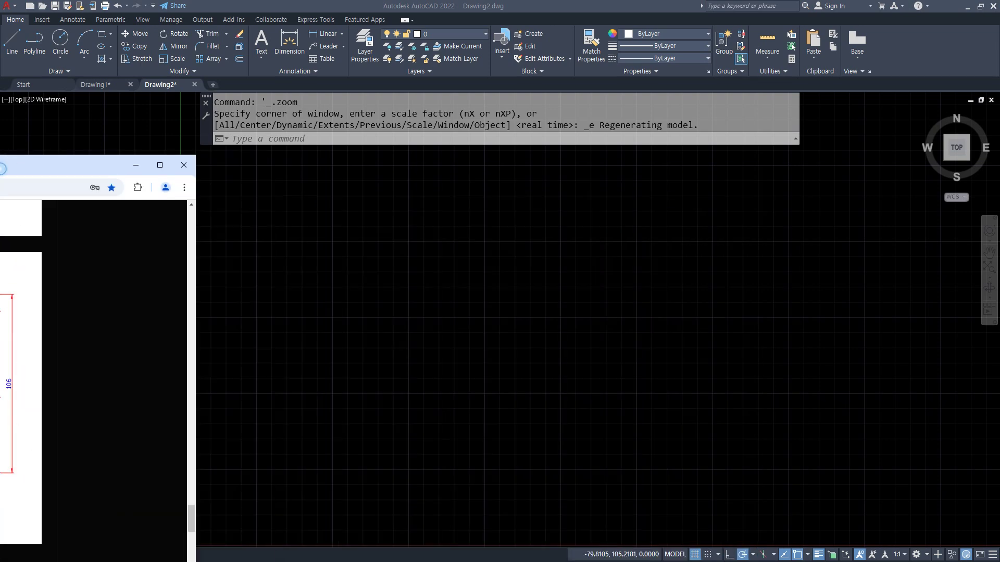
text(xl)
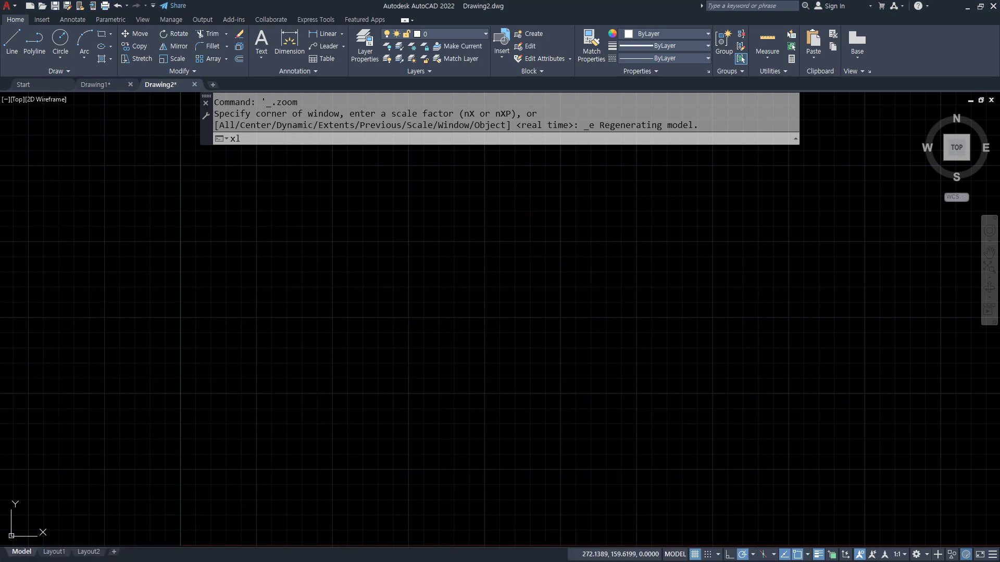
key(Return)
click(516, 314)
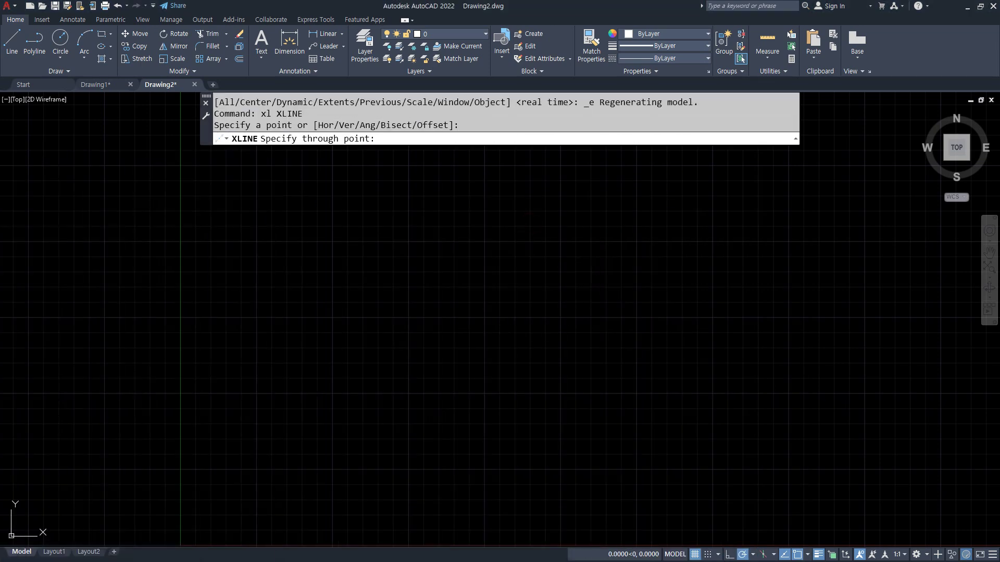
click(547, 305)
click(511, 281)
key(Escape)
- Move both construction lines to the red centerline layer
click(671, 360)
click(448, 242)
click(446, 35)
click(442, 61)
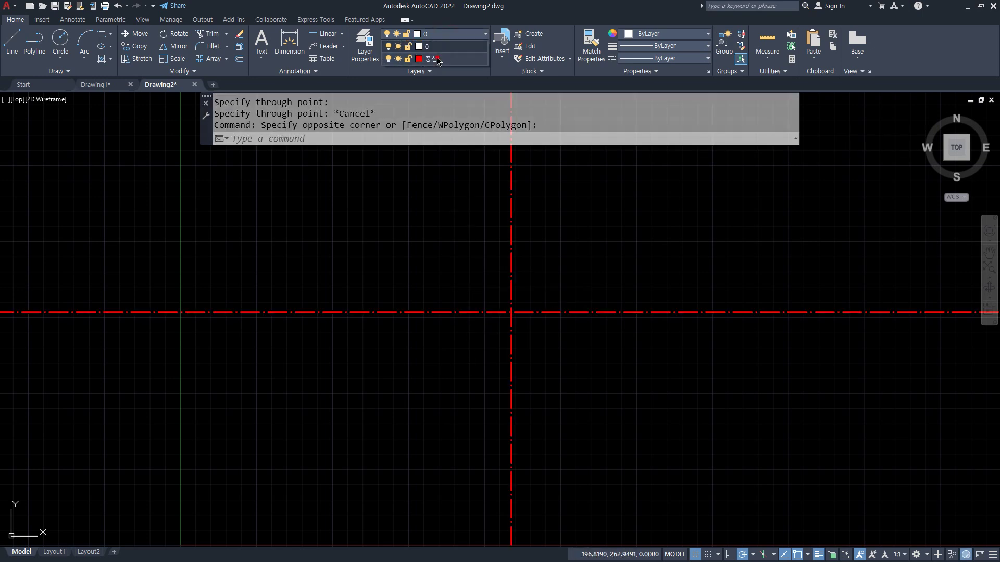
key(Escape)
mouse_move(604, 123)
mouse_down()
mouse_move(527, 299)
mouse_move(504, 327)
mouse_up()
mouse_move(512, 210)
mouse_down()
mouse_move(543, 208)
mouse_move(524, 191)
mouse_up()
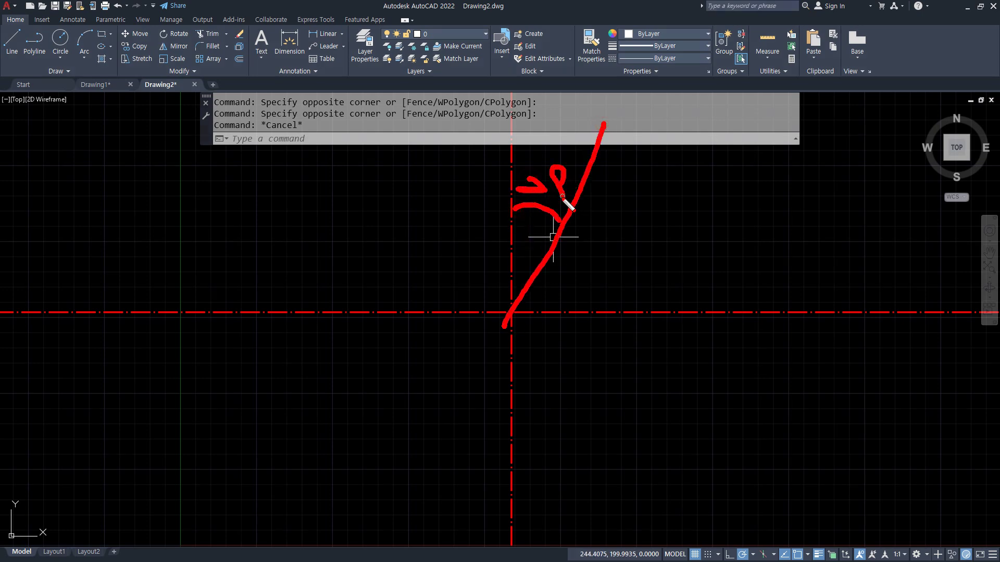
drag(571, 226, 627, 294)
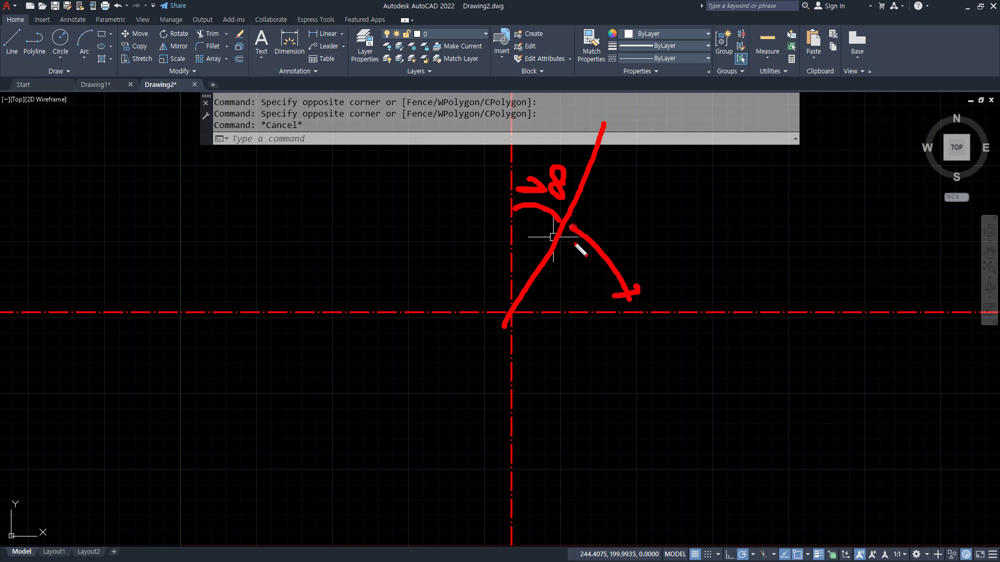
drag(648, 197, 646, 238)
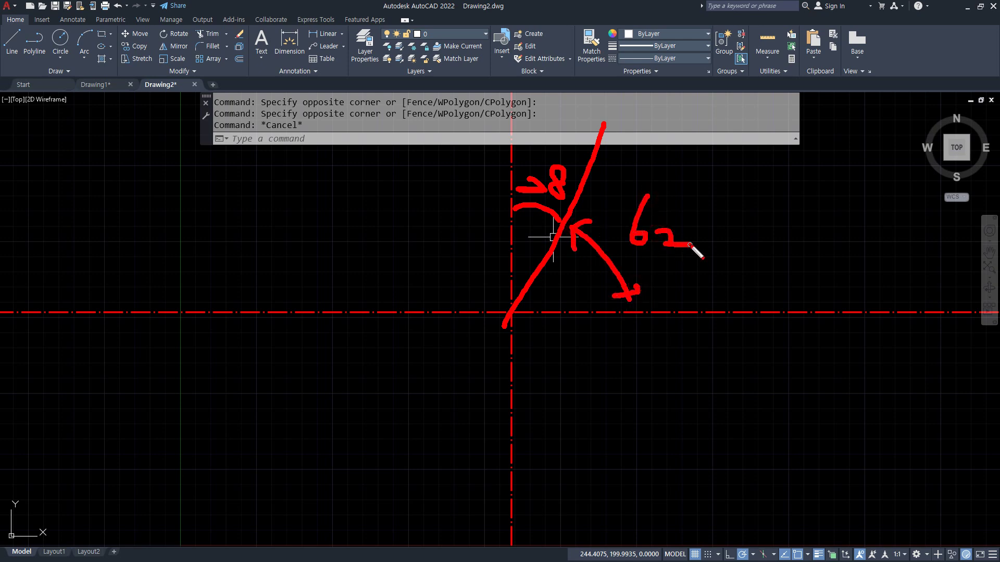
key(Escape)
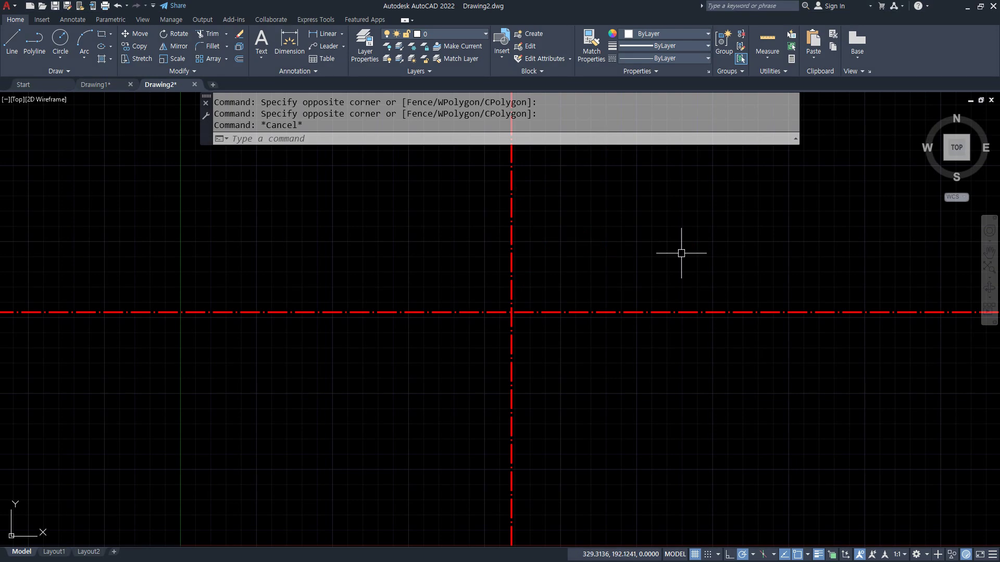
- Draw a construction line at a 62° angle through the intersection of the two centerlines
text(xl)
key(Return)
text(a)
key(Return)
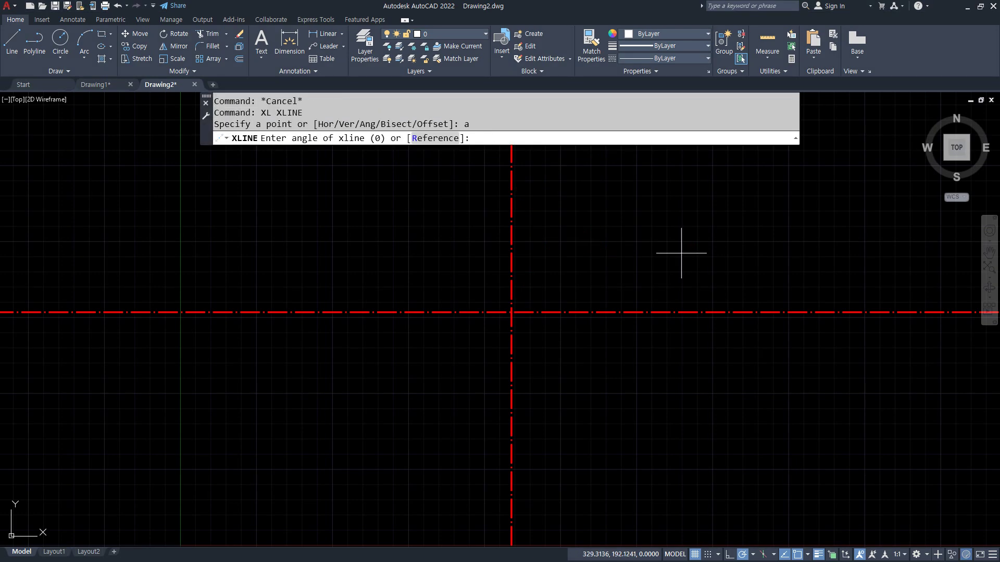
text(62)
key(Return)
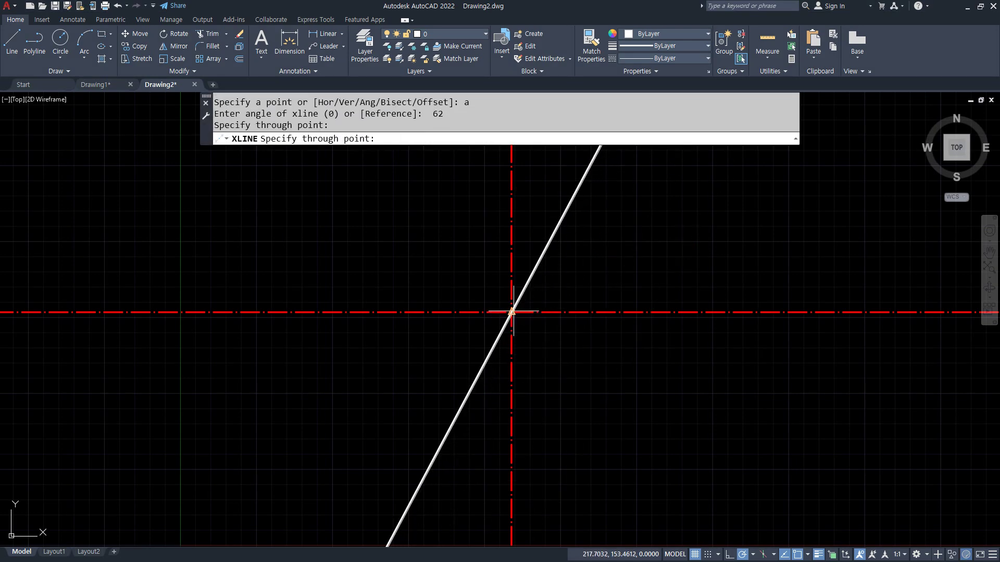
click(511, 313)
key(Return)
- Trim the angled line below the centerline intersection and match its properties to the horizontal centerline
text(tr)
key(Return)
click(463, 397)
text(ma)
key(Return)
click(558, 312)
click(534, 271)
key(Return)
- Draw two concentric circles with radii 33.6 and 38.4 centered on the centerline intersection
text(c)
key(Return)
click(511, 313)
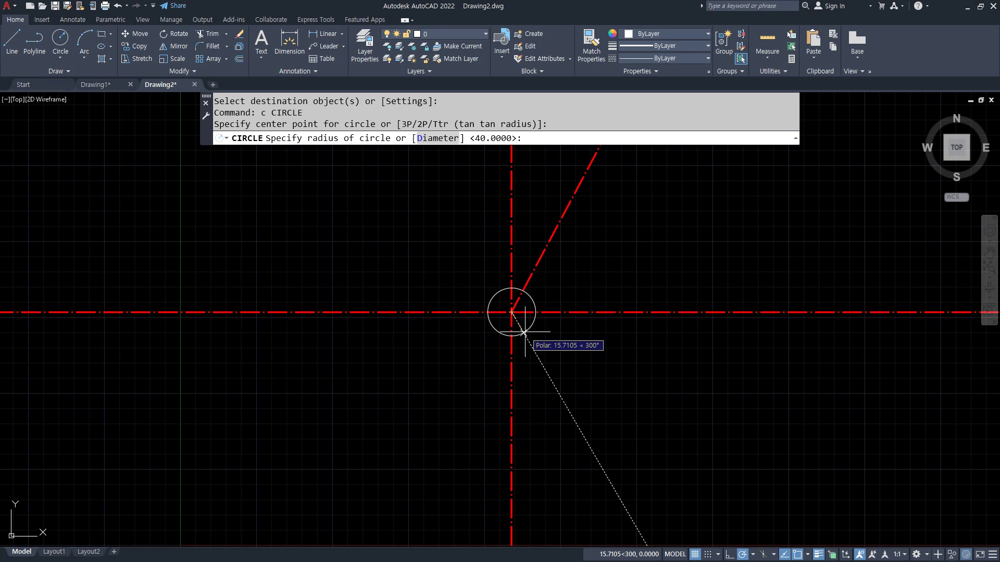
text(33.6)
key(Return)
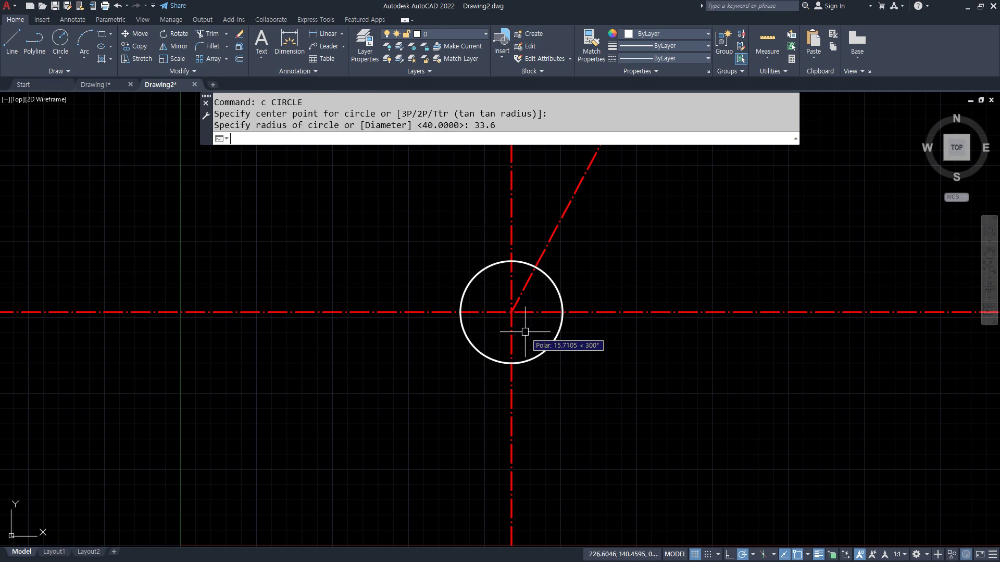
key(Return)
click(512, 312)
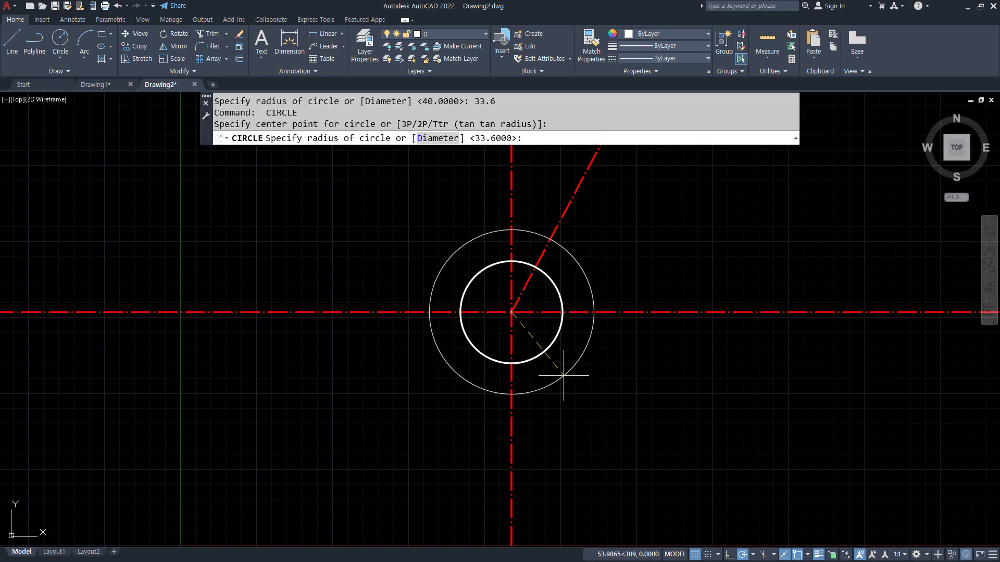
text(38.4)
key(Return)
- Match the properties of the radius 38.4 circle to the angled centerline
scroll(496, 335, up, 6)
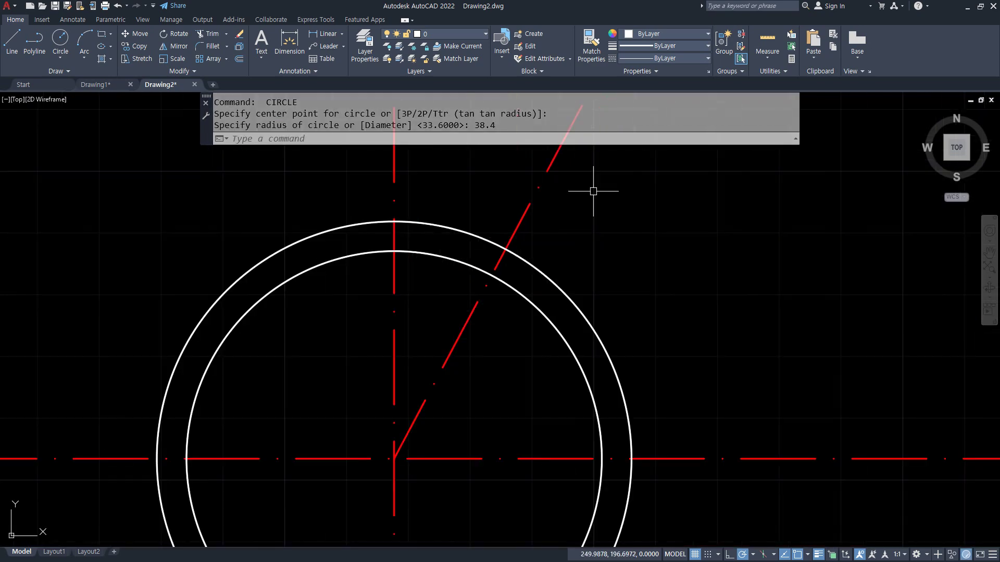
text(ma)
key(Return)
click(524, 216)
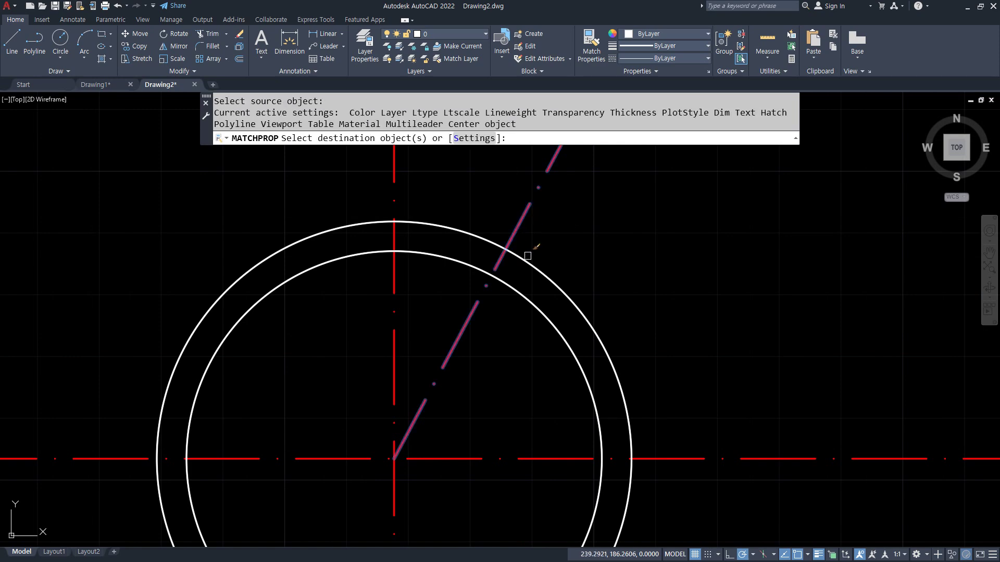
click(528, 265)
key(Return)
- Draw a radius 6.4 circle where the angled centerline crosses the radius 38.4 centerline circle
text(c)
key(Return)
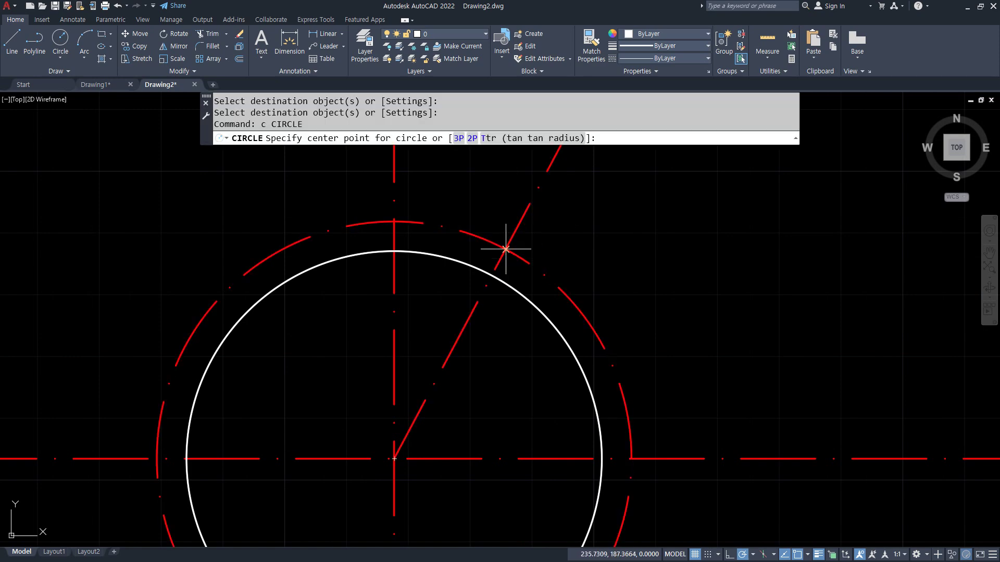
click(506, 249)
text(6.4)
key(Return)
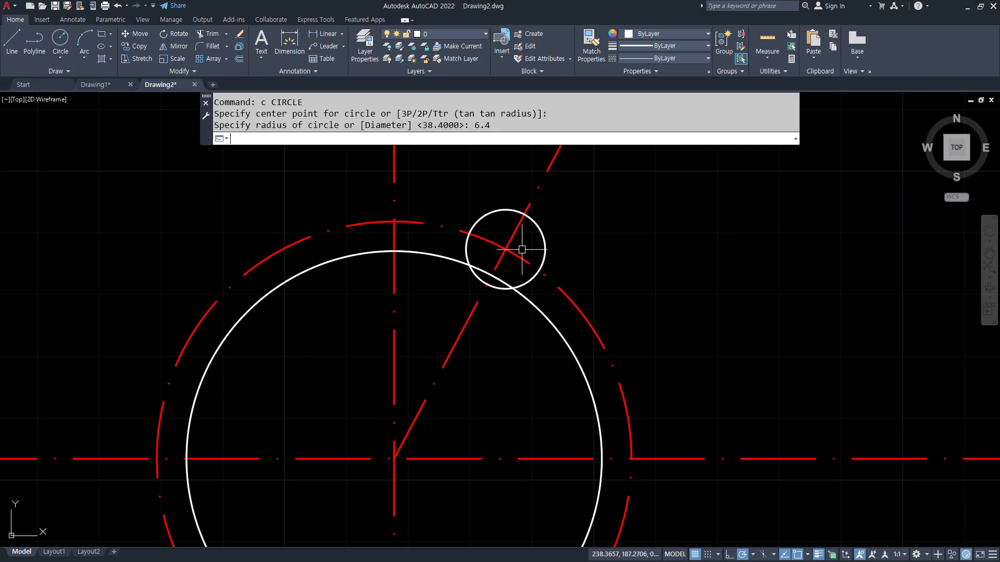
- Offset the angled centerline by 6.4 to both sides, tangent to the small circle
scroll(521, 251, up, 2)
text(o)
key(Return)
text(6.4)
key(Return)
click(508, 228)
click(489, 224)
click(509, 224)
click(683, 278)
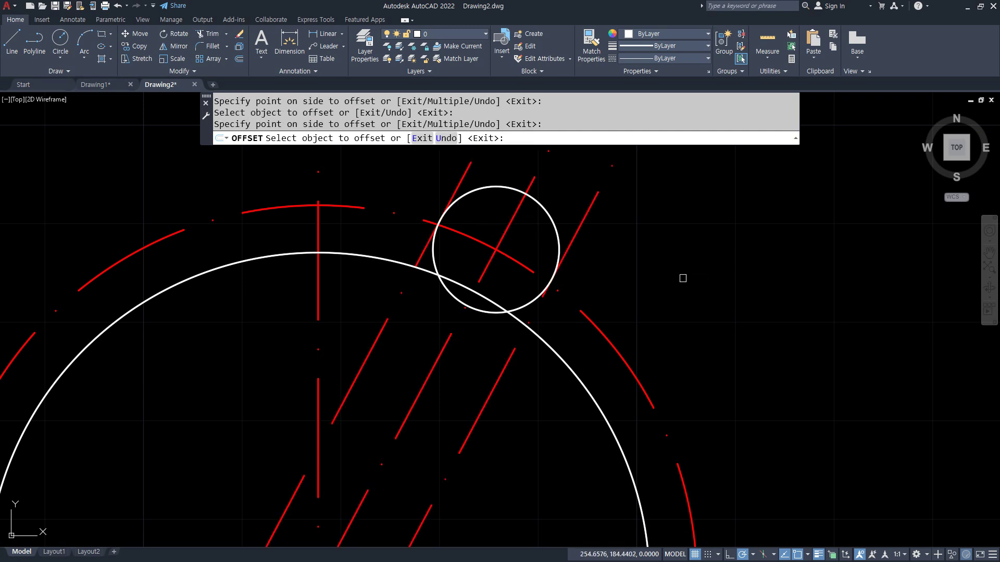
key(Return)
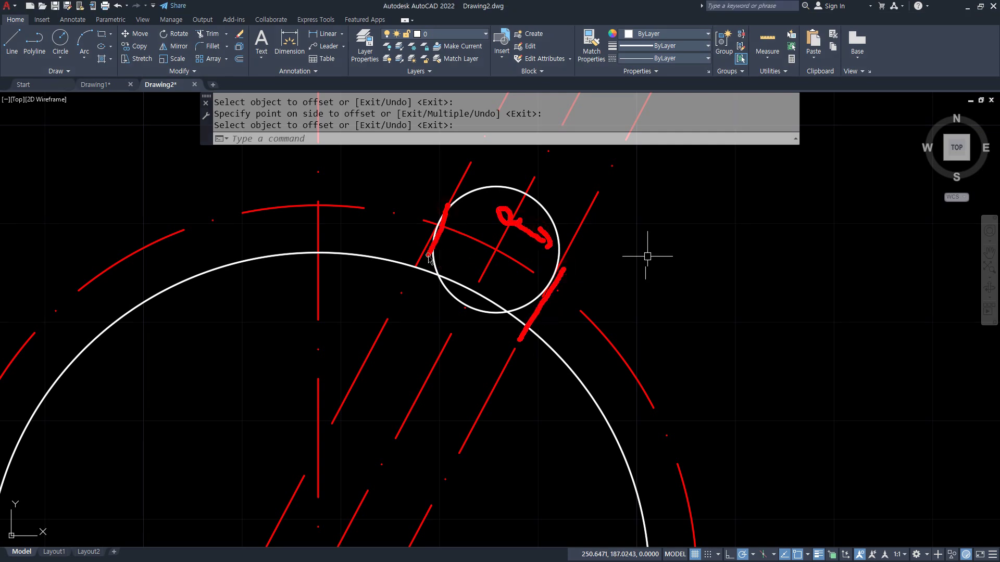
key(Escape)
- Match both offset lines to the properties of the small radius 6.4 circle
text(ma)
key(Return)
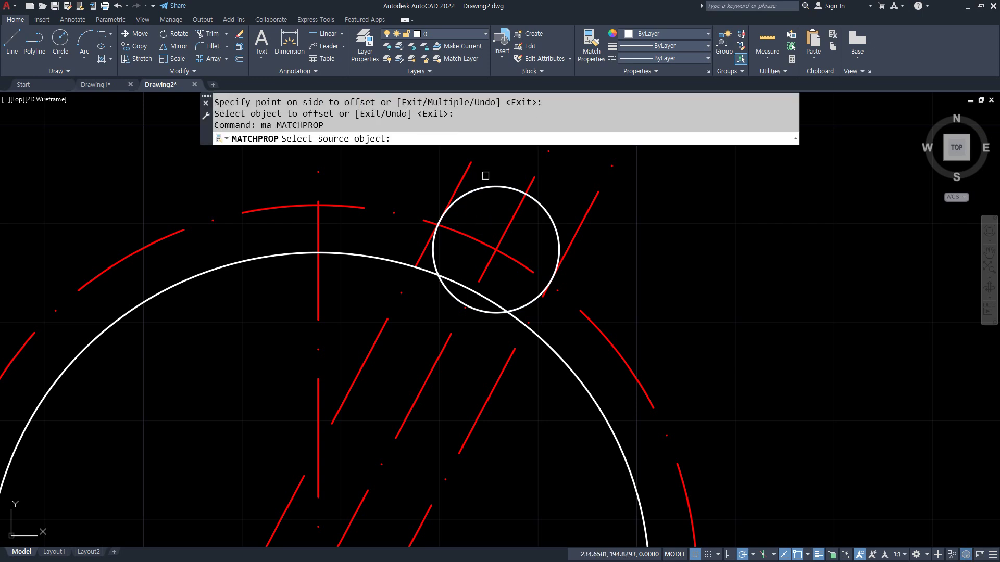
click(484, 191)
click(468, 170)
click(583, 224)
key(Return)
- Try to fillet the small circle with the left offset line, and undo the fillet
text(f)
key(Return)
click(464, 194)
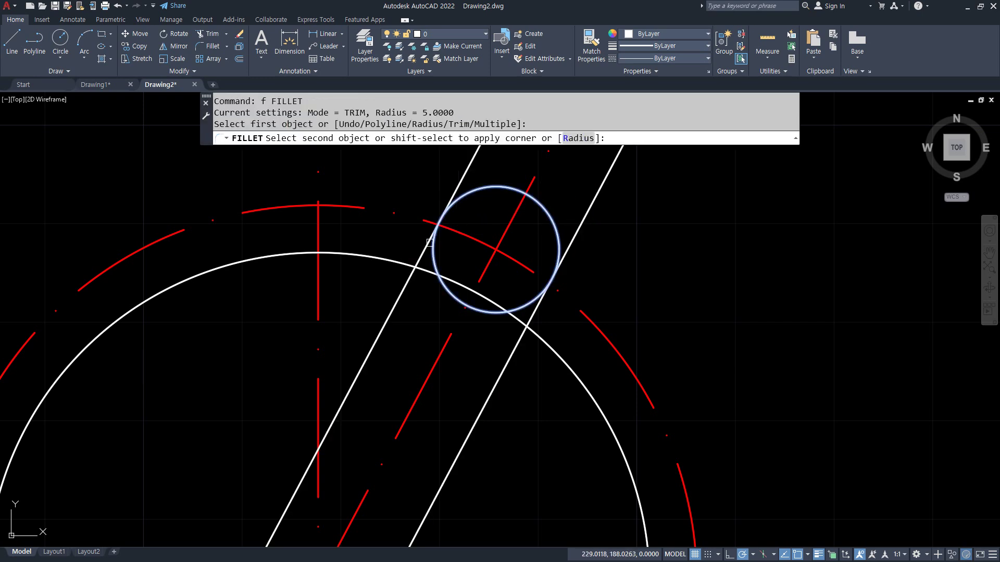
click(429, 242)
key(ctrl+z)
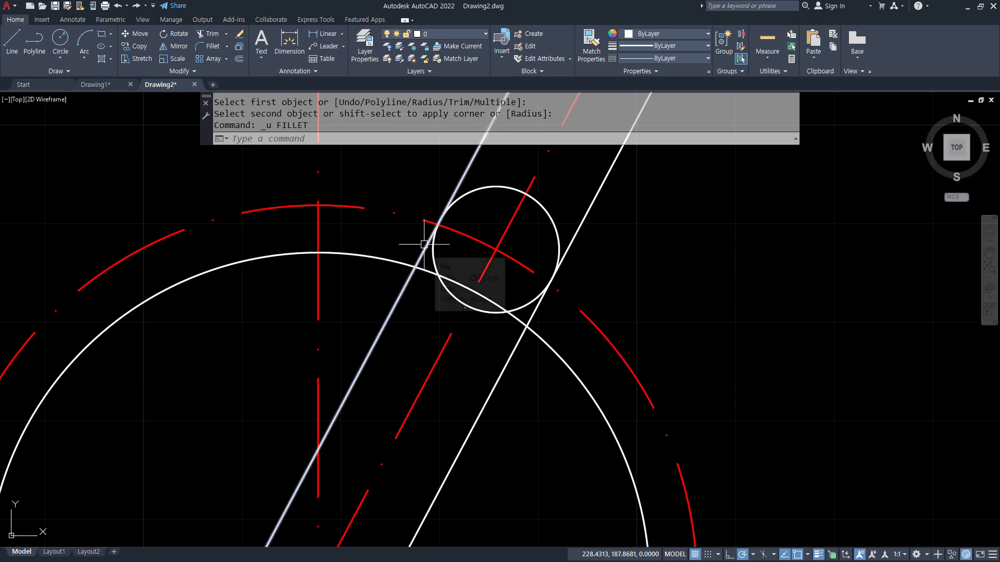
- Using Fillet with radius 0, cut the left offset line to end at the small circle and the radius 33.6 circle
text(f)
key(Return)
text(r)
key(Return)
text(0)
key(Return)
click(426, 245)
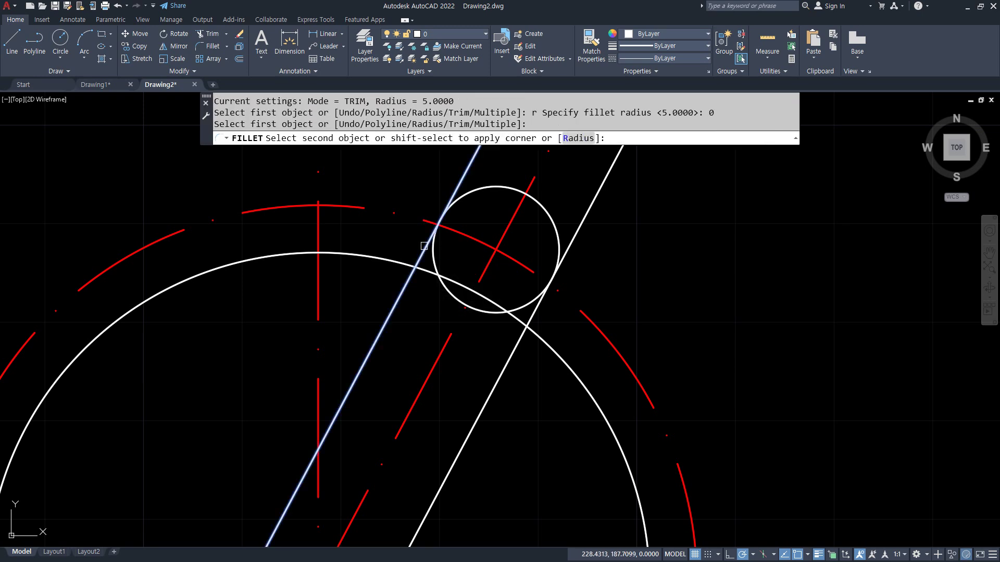
click(430, 253)
key(Return)
click(430, 253)
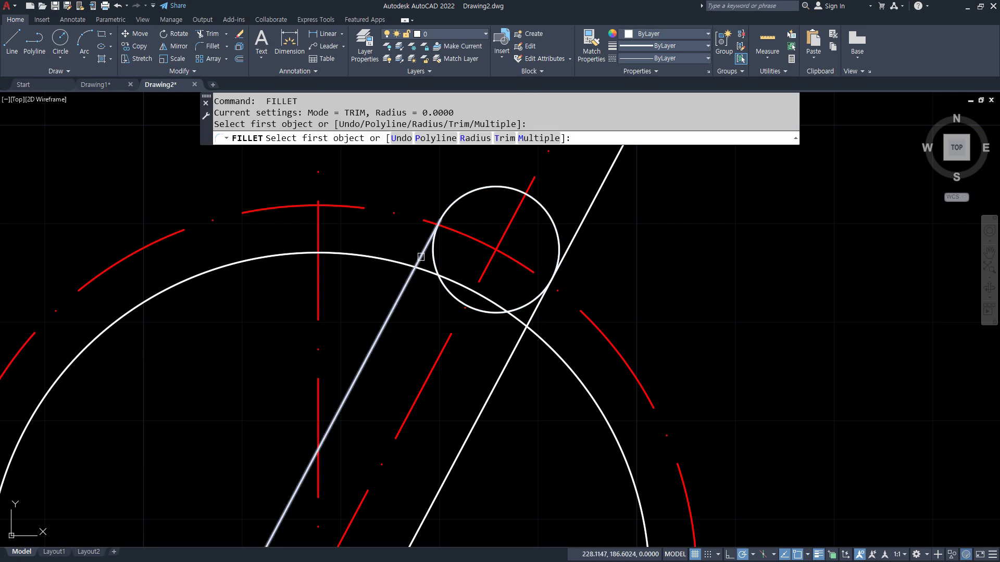
click(425, 271)
click(421, 258)
- Using the radius 0 fillet, cut the right offset line to end at the small circle and the radius 33.6 circle
key(Return)
click(499, 313)
click(537, 308)
key(Return)
click(536, 314)
click(518, 317)
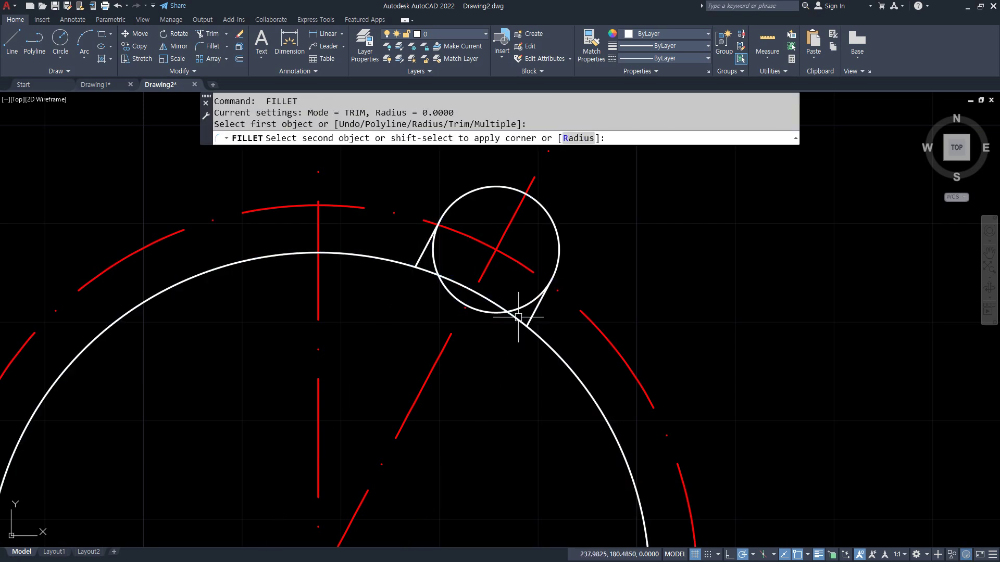
- Trim the parts of the small circle and the radius 33.6 circle lying between the two tangent lines
text(tr)
key(Return)
mouse_move(527, 288)
mouse_down()
mouse_move(504, 339)
mouse_move(494, 298)
mouse_move(479, 330)
mouse_up()
mouse_move(453, 266)
mouse_down()
mouse_move(436, 303)
mouse_move(417, 284)
mouse_move(412, 295)
mouse_up()
key(Return)
- Offset the small lobe arc outward by 5
text(o)
key(Return)
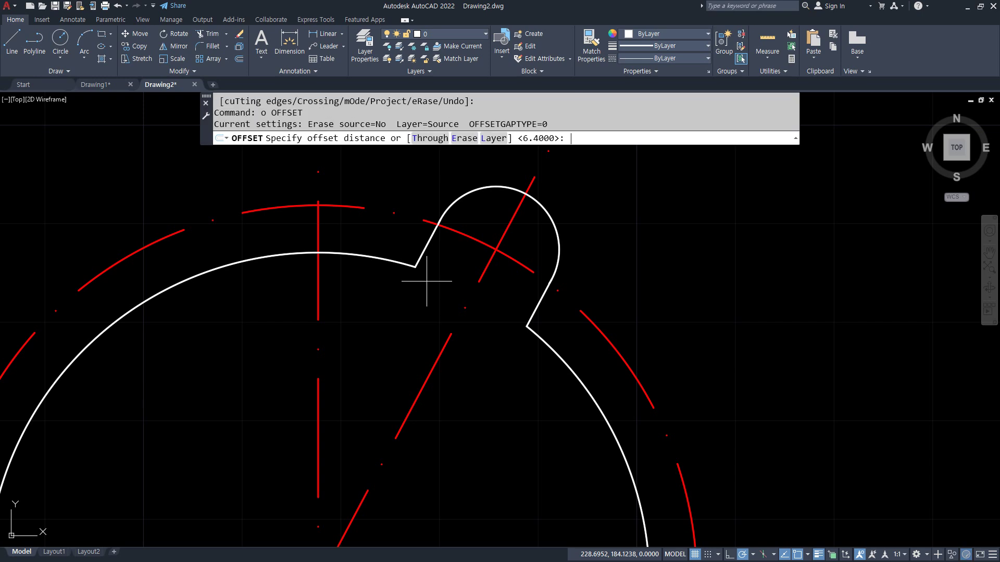
text(5)
key(Return)
click(444, 208)
click(417, 199)
key(Return)
- Extend the lower right end of the outer offset arc to the radius 38.4 centerline circle
text(ex)
key(Return)
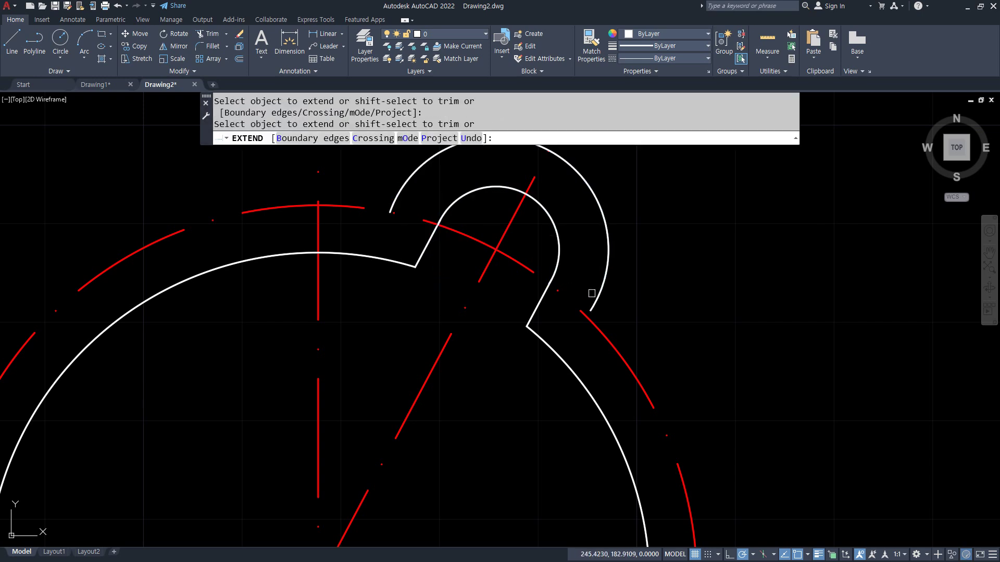
click(595, 303)
key(Return)
- Trim the radius 38.4 centerline circle at both ends of the outer offset arc and erase the leftover piece
text(tr)
key(Return)
click(603, 332)
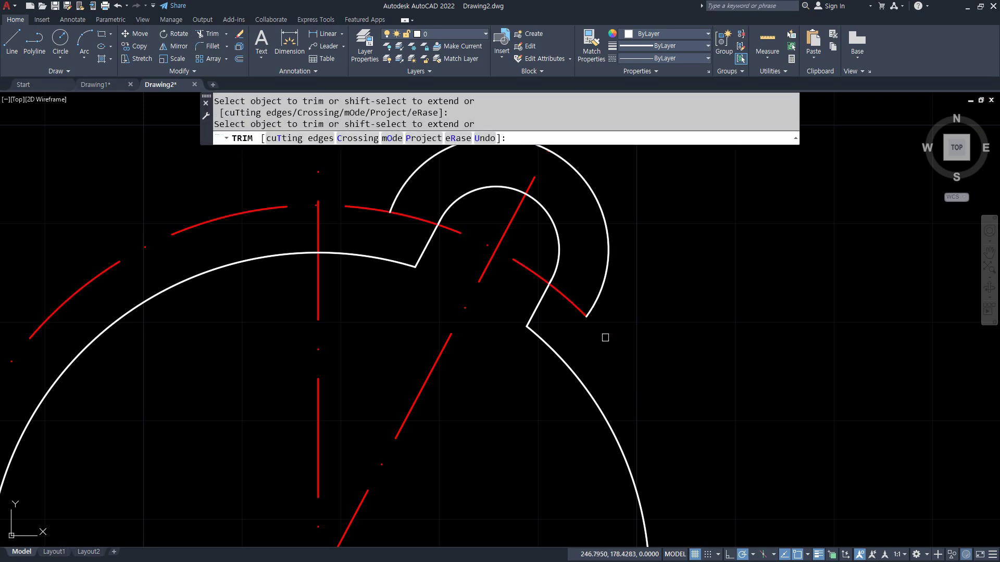
mouse_move(346, 204)
mouse_down()
mouse_move(335, 201)
mouse_move(333, 224)
mouse_up()
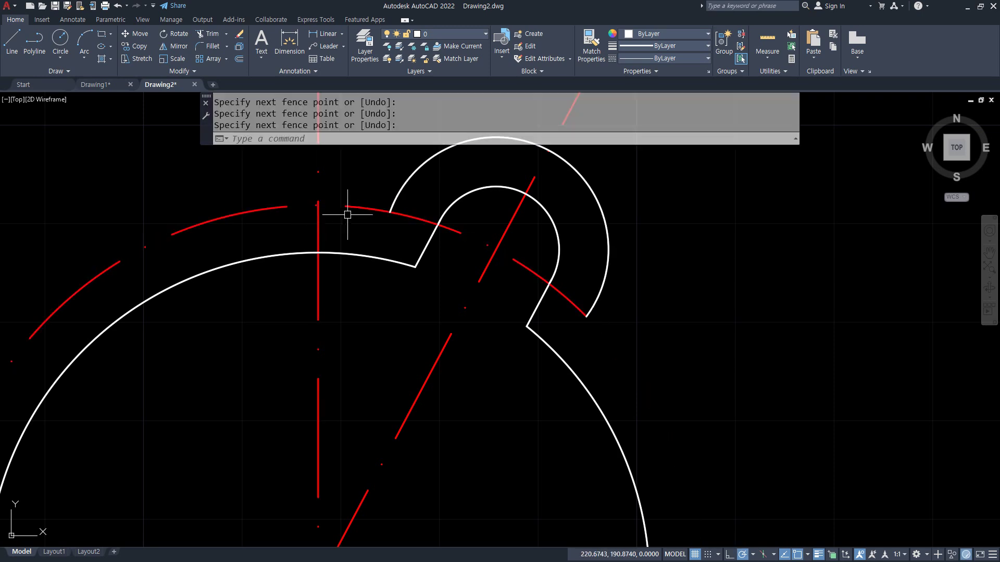
text(tr)
key(Return)
click(352, 207)
key(Return)
click(290, 207)
text(e)
key(Return)
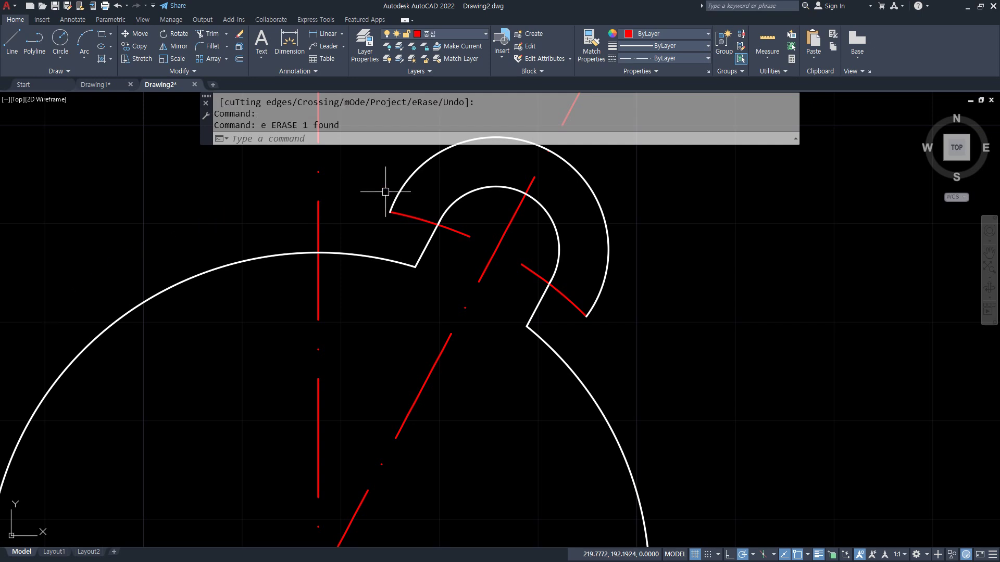
- Try erasing the outer offset arc, and undo the erasure
click(400, 188)
text(e)
key(Return)
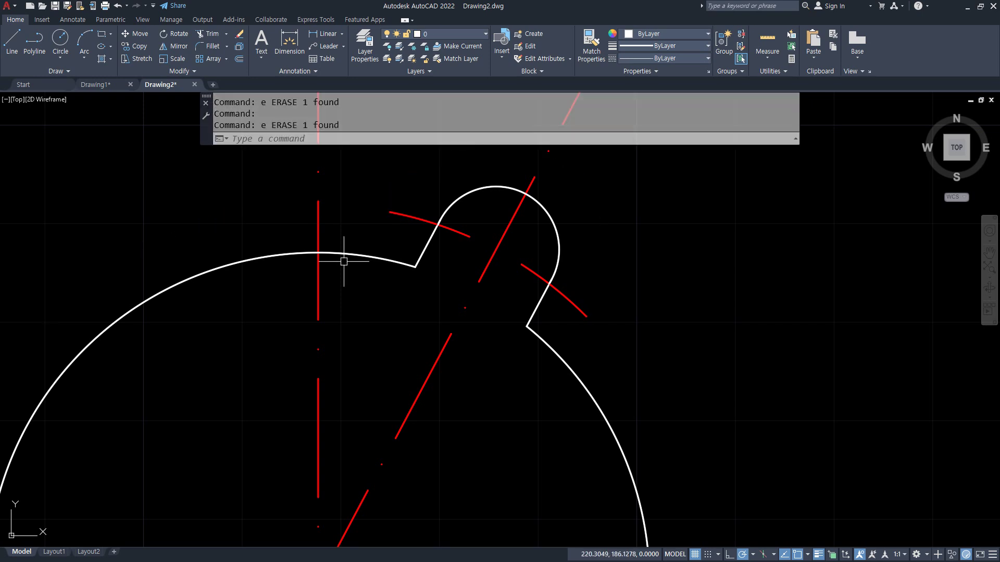
key(ctrl+z)
- Trim the angled centerline where it runs beyond the outer offset arc
middle_drag(556, 220, 513, 328)
text(tr)
key(Return)
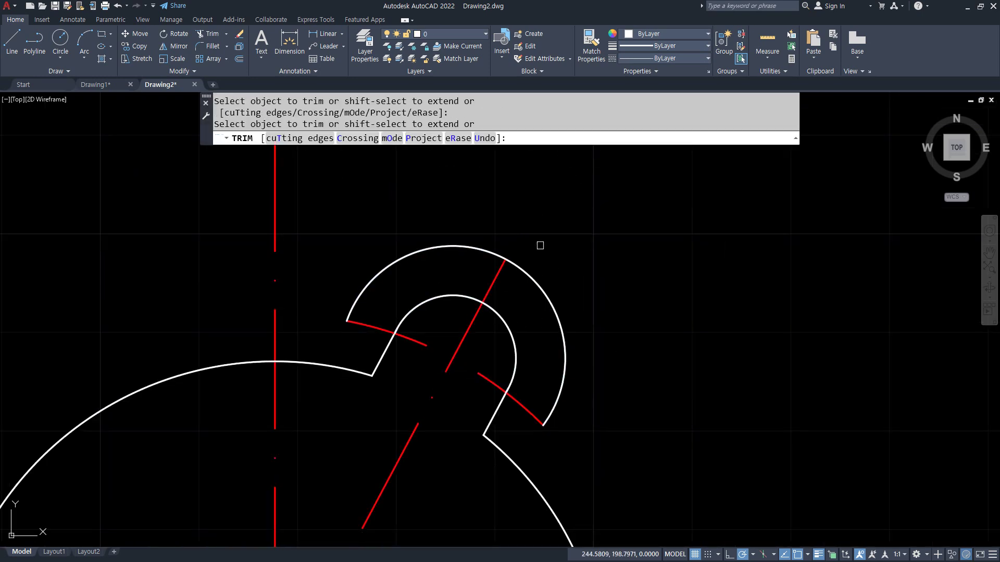
- Erase the outer helper arc around the rounded tab of the large circle
key(Return)
click(539, 280)
text(e)
key(Return)
scroll(538, 317, down, 4)
middle_drag(539, 347, 525, 266)
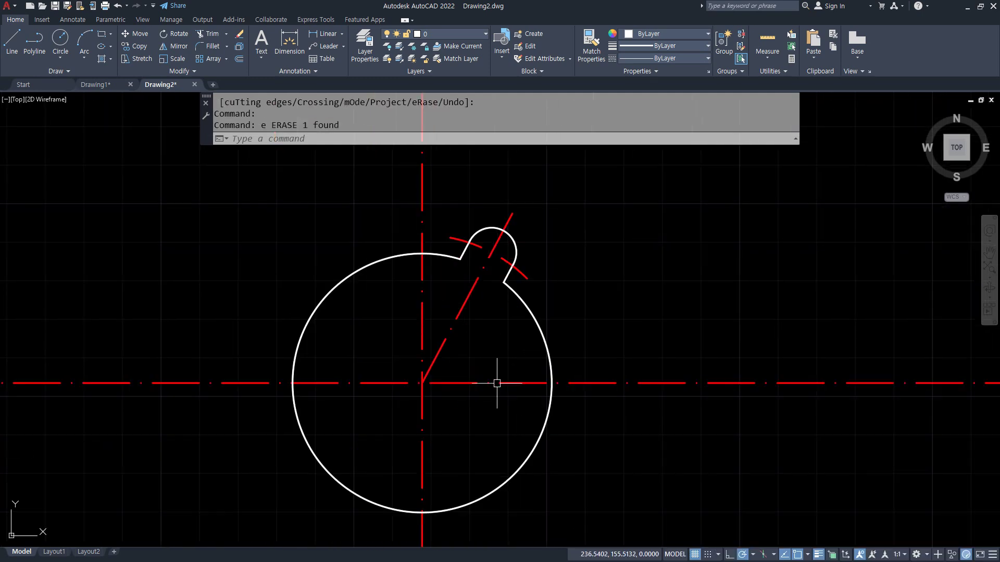
middle_drag(392, 383, 388, 359)
text(o)
key(Return)
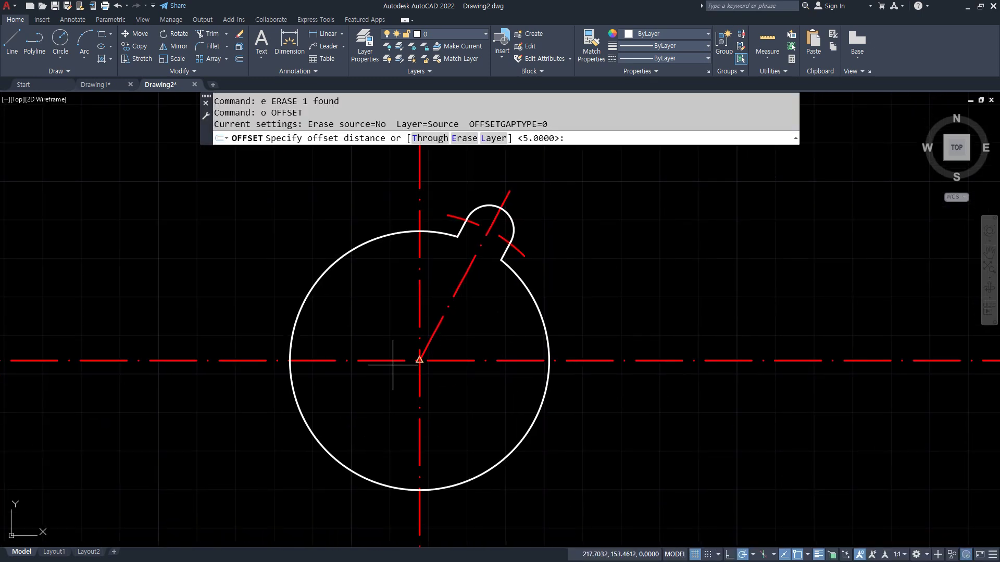
key(Return)
key(Escape)
- Offset the large circle's horizontal centerline 45 downward
scroll(483, 391, down, 3)
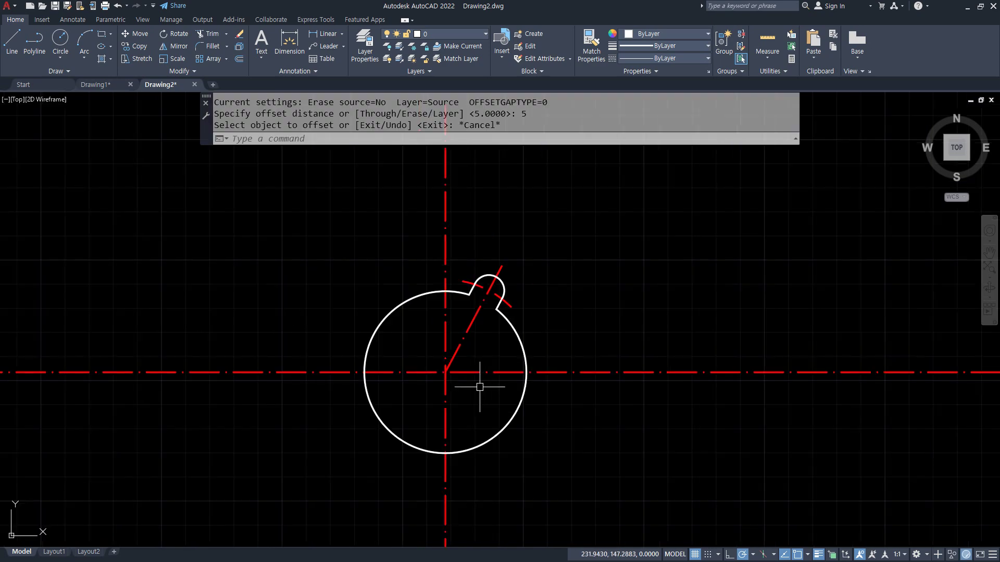
middle_drag(468, 375, 470, 156)
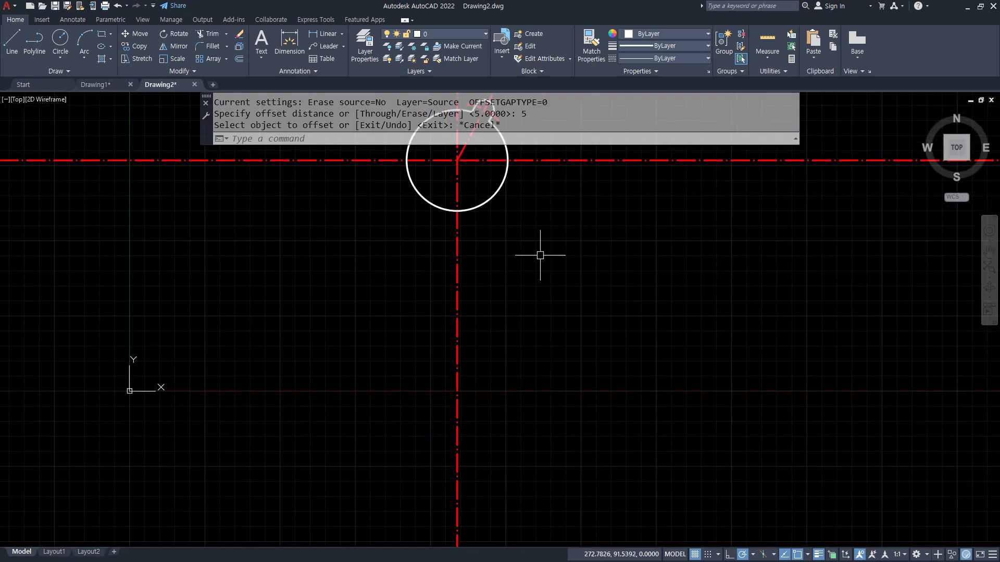
text(o)
key(Return)
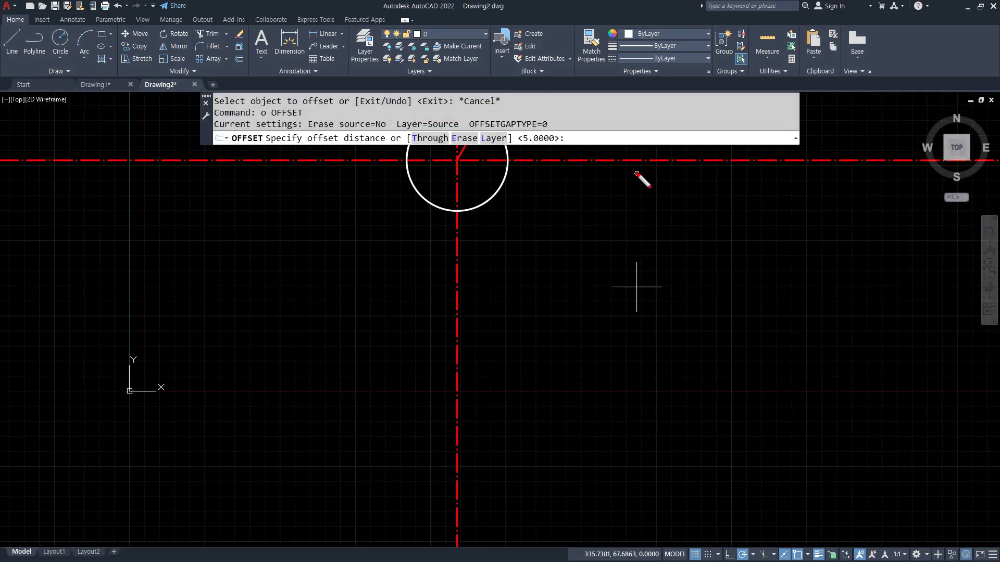
drag(637, 172, 636, 265)
text(45)
key(Return)
click(594, 161)
click(584, 262)
key(Return)
- Offset the new lower horizontal centerline 106 upward, to above the large circle
middle_drag(478, 249, 455, 392)
drag(627, 303, 607, 262)
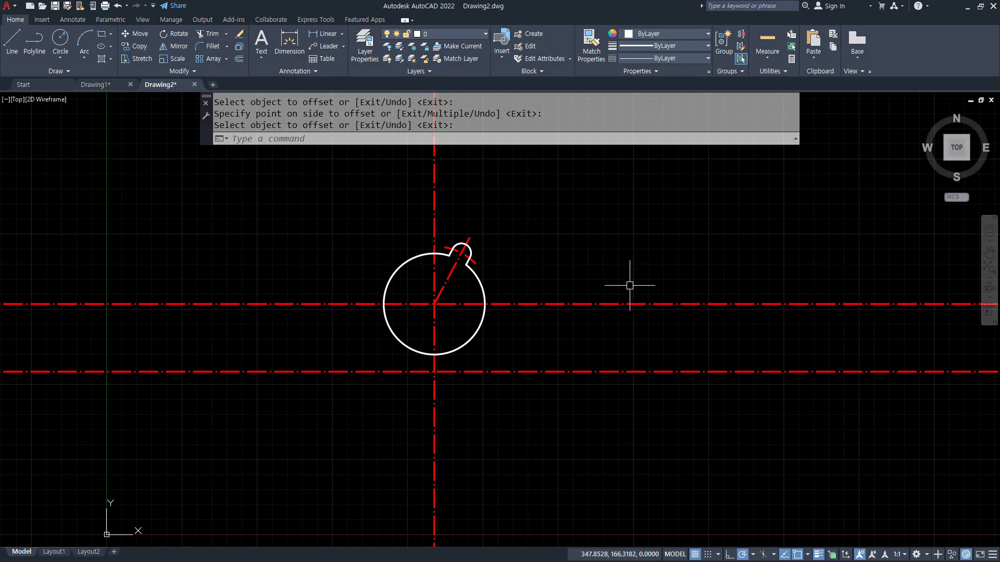
text(o)
key(Return)
text(106)
key(Return)
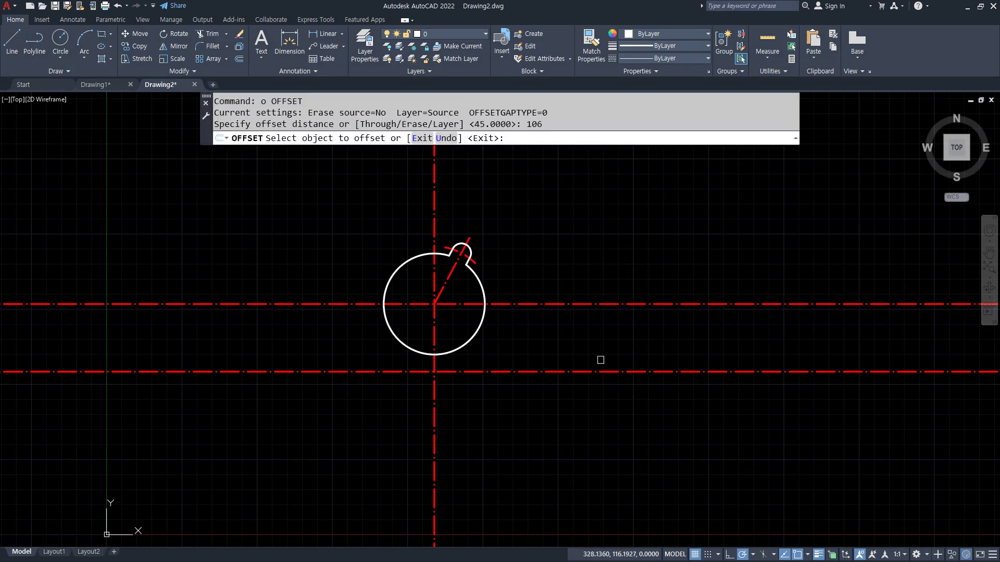
click(583, 371)
click(557, 252)
key(Return)
- Offset the uppermost horizontal centerline and the lower horizontal centerline 10 downward each
key(Return)
text(10)
key(Return)
click(508, 212)
click(514, 244)
click(532, 371)
click(527, 395)
key(Return)
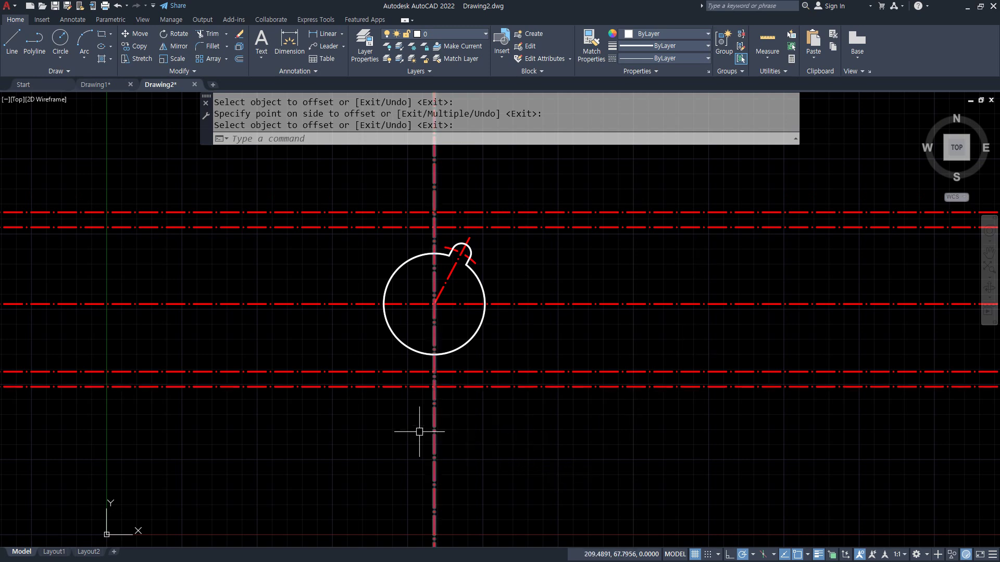
- Offset the vertical centerline by the same distance to both sides of the large circle
scroll(386, 417, up, 2)
middle_drag(395, 419, 427, 433)
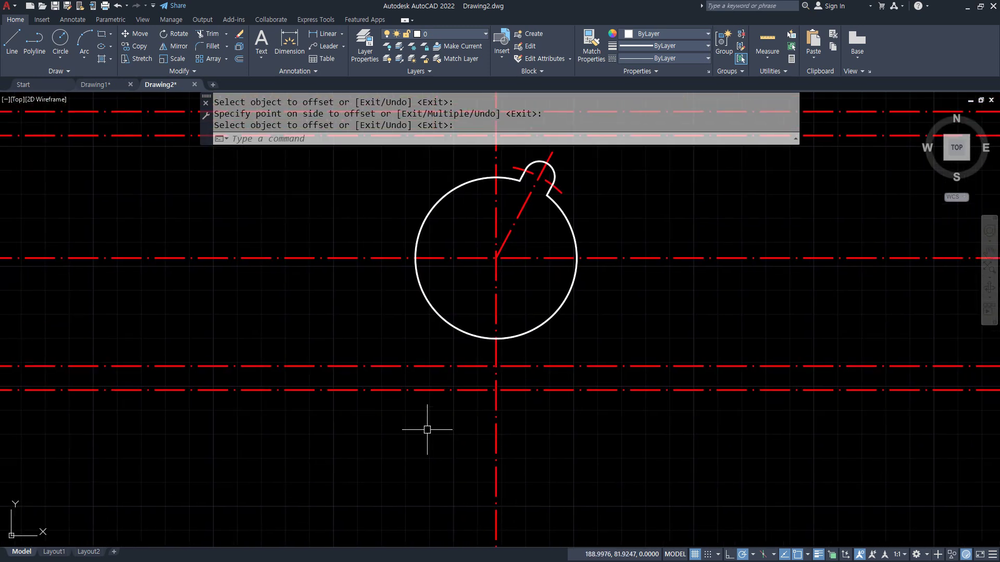
text(o)
key(Return)
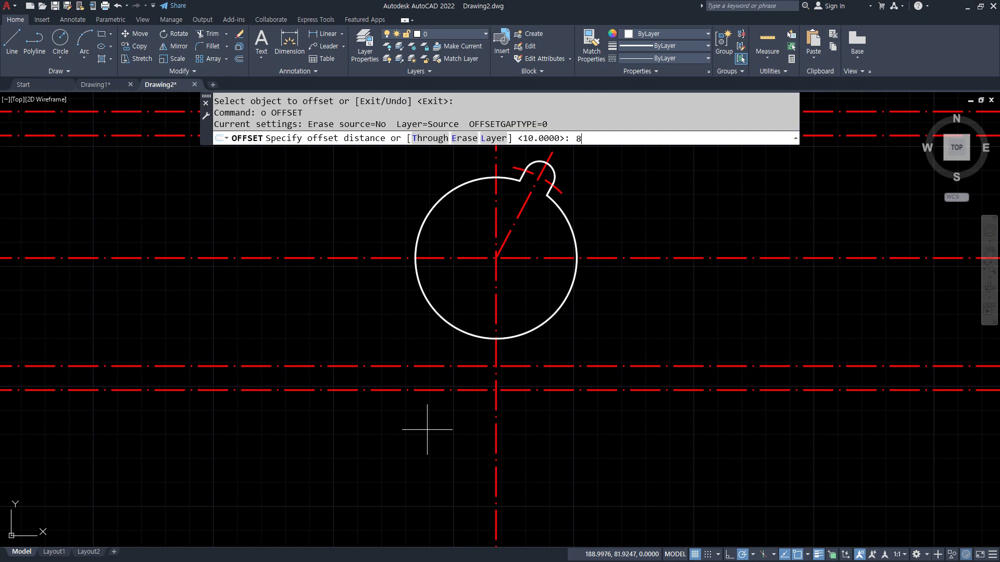
key(Return)
click(496, 417)
click(436, 426)
click(494, 423)
click(635, 449)
key(Return)
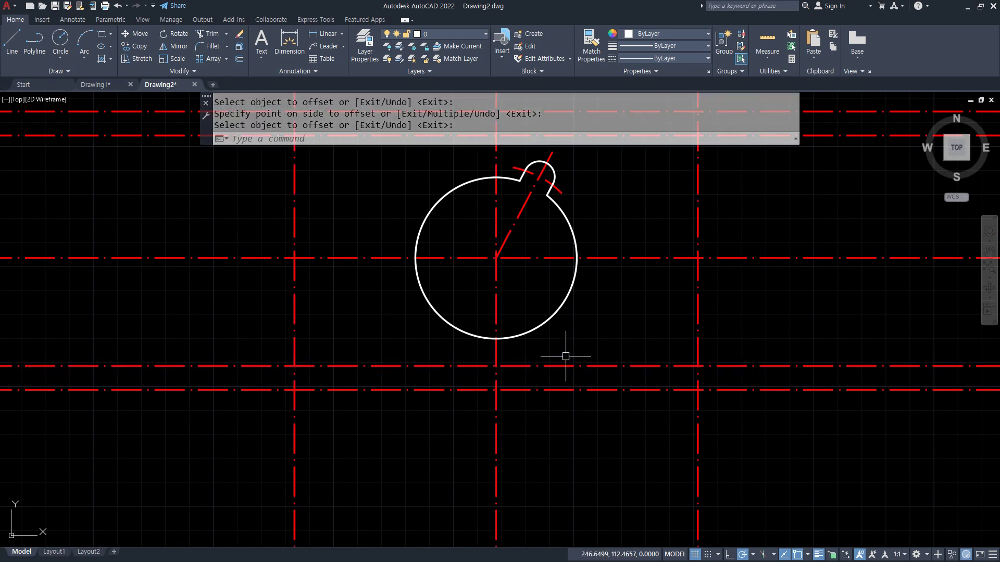
- Match the lowest horizontal line's properties to those of the large white circle
text(ma)
key(Return)
click(543, 323)
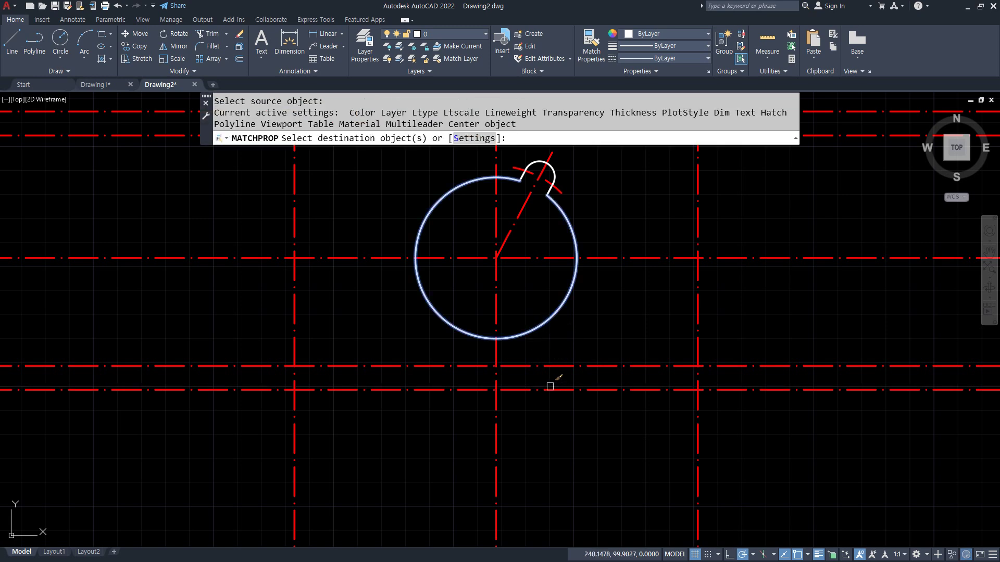
click(551, 389)
key(Return)
- Draw two circles of radius 5 where the lower centerline crosses the two outer vertical centerlines
text(c)
key(Return)
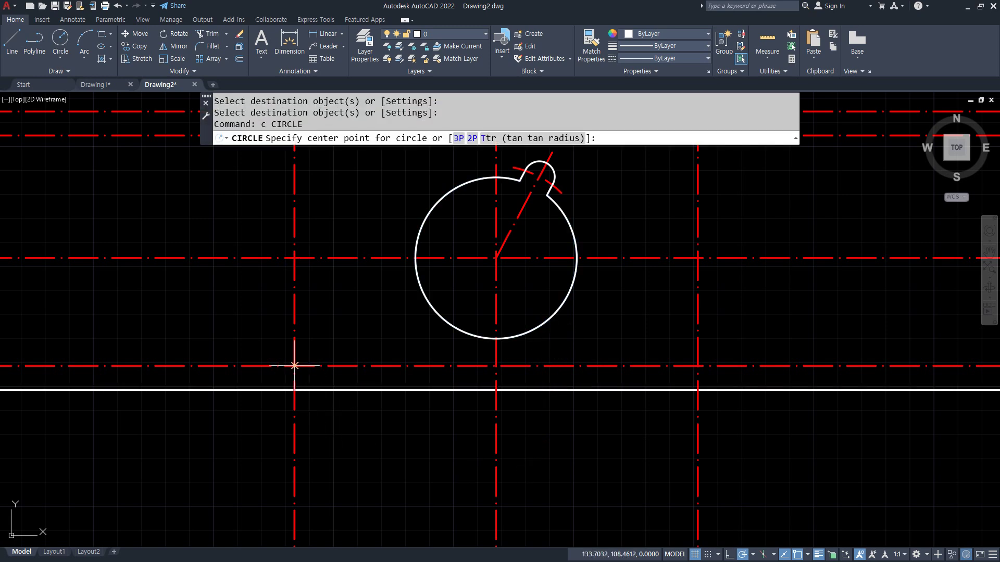
click(295, 366)
text(5)
key(Return)
key(Return)
click(698, 367)
key(Return)
- Draw a concentric circle of radius 10 around each of the two small circles
key(Return)
click(295, 366)
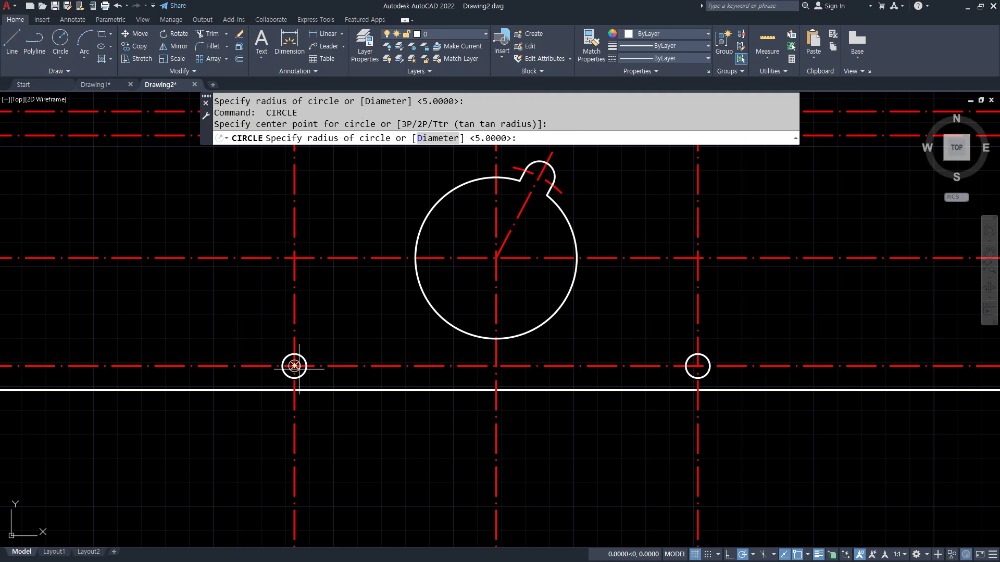
text(10)
key(Return)
key(Return)
click(698, 366)
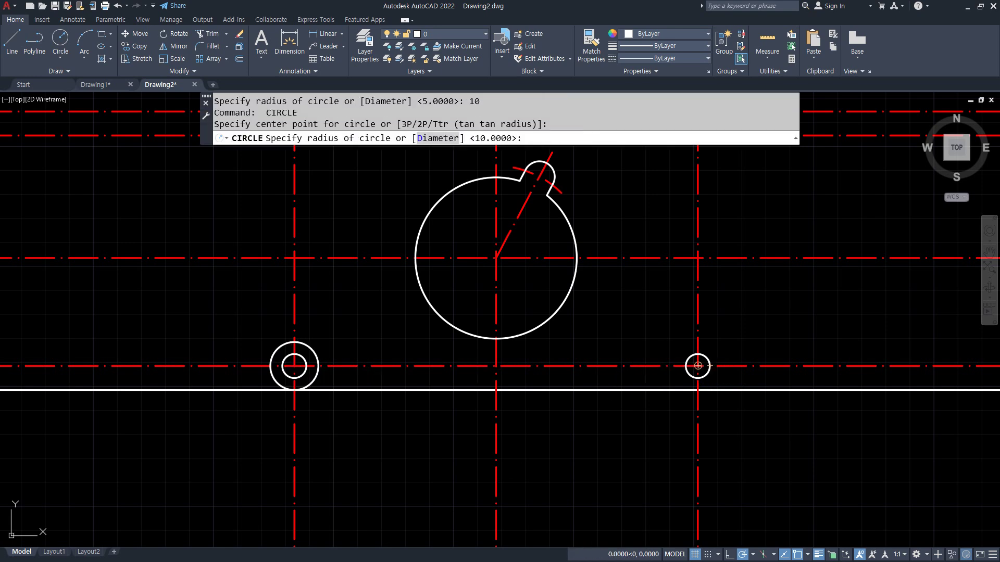
key(Return)
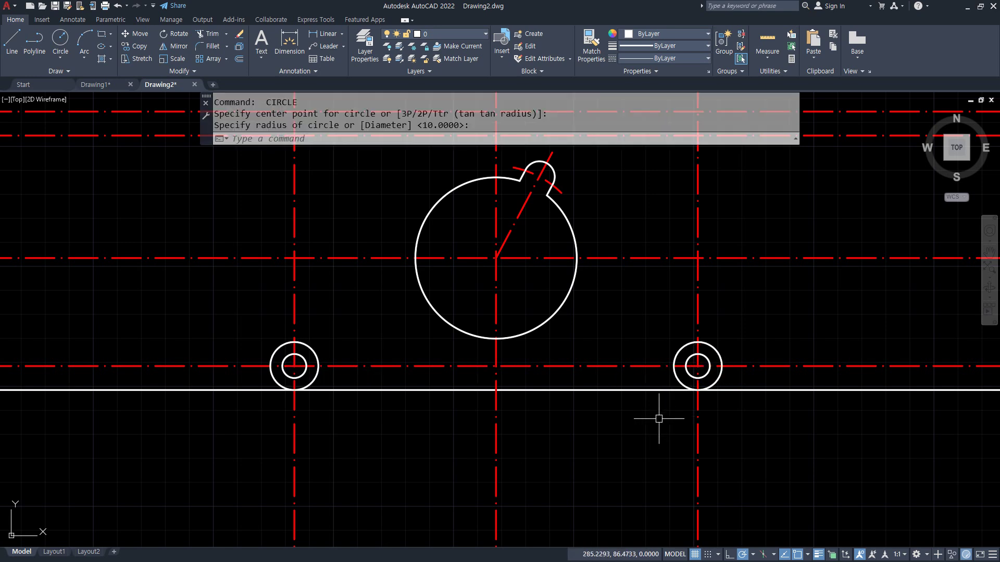
- Fillet the lower white line with both radius 10 circles so it ends at their tangent points
text(r)
key(Return)
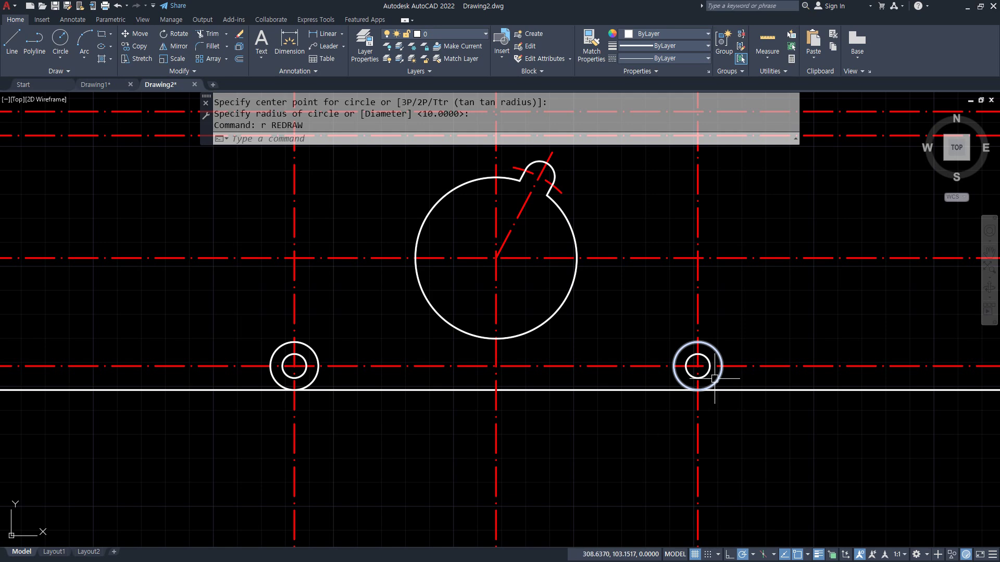
text(f)
key(Return)
click(715, 379)
click(651, 393)
key(Return)
click(318, 389)
click(273, 381)
- Offset both radius 10 circles 5 outward as trimming boundaries for the centerlines
text(o)
key(Return)
key(Return)
click(318, 359)
click(331, 335)
click(674, 352)
click(638, 368)
key(Return)
text(tr)
key(Return)
key(Escape)
key(Escape)
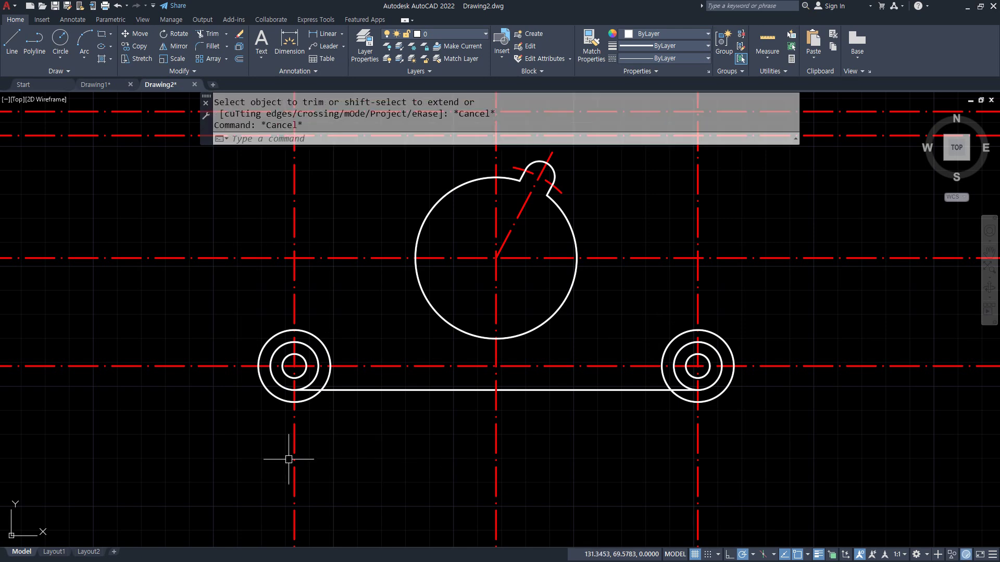
- Offset the lower white line 5 downward
text(o)
key(Return)
text(5)
key(Return)
click(485, 390)
click(352, 450)
key(Return)
- Trim the vertical centerlines and the lower horizontal centerline back to the helper circles and the lowest white line
text(tr)
key(Return)
drag(224, 446, 816, 445)
click(824, 395)
click(829, 331)
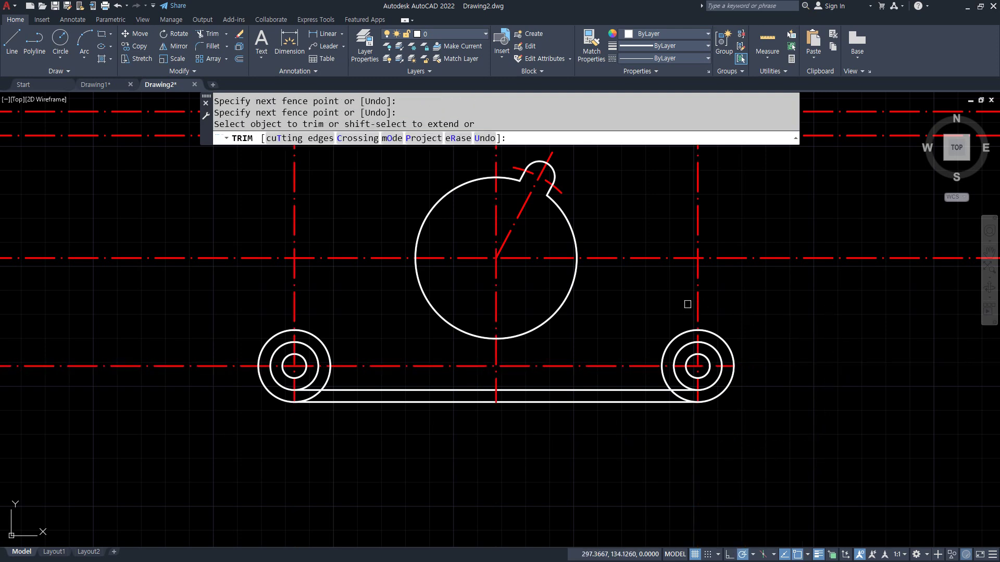
click(699, 304)
drag(188, 342, 179, 447)
key(Return)
- Erase the leftover upper pieces of the two outer vertical centerlines
click(295, 237)
click(694, 229)
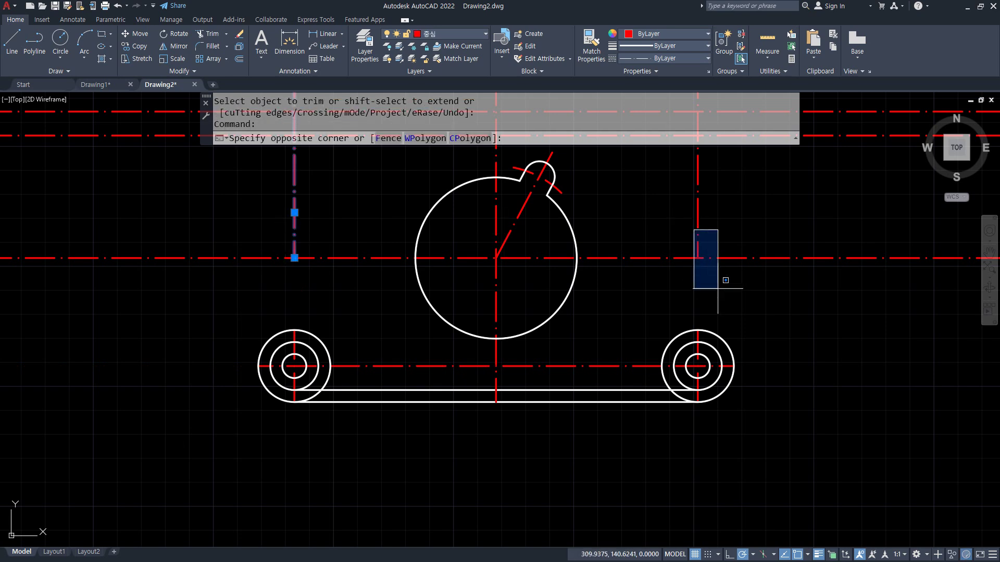
click(698, 224)
text(e)
key(Return)
- Erase the two outermost helper circles and the lowest offset line
click(715, 332)
click(604, 401)
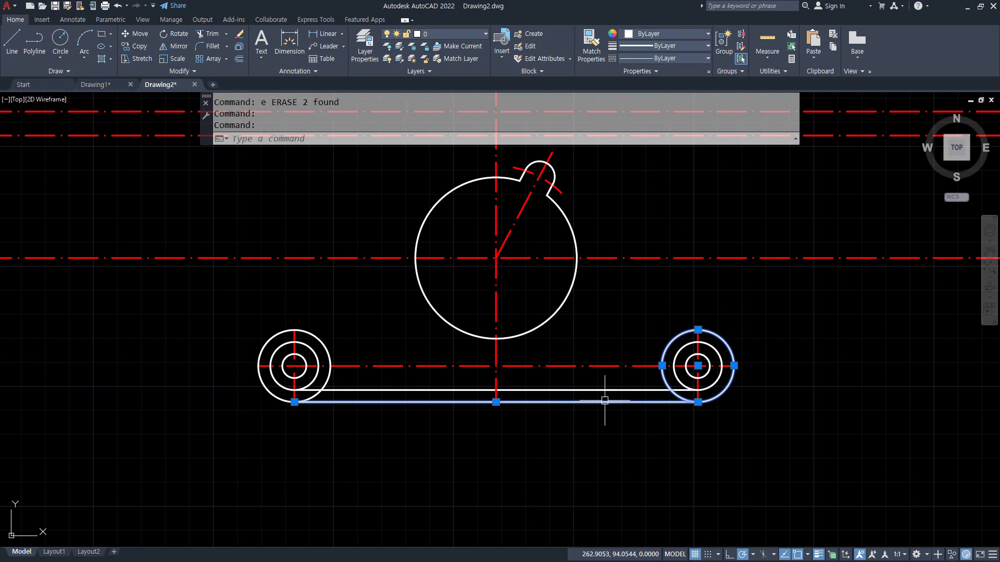
click(325, 345)
text(e)
key(Return)
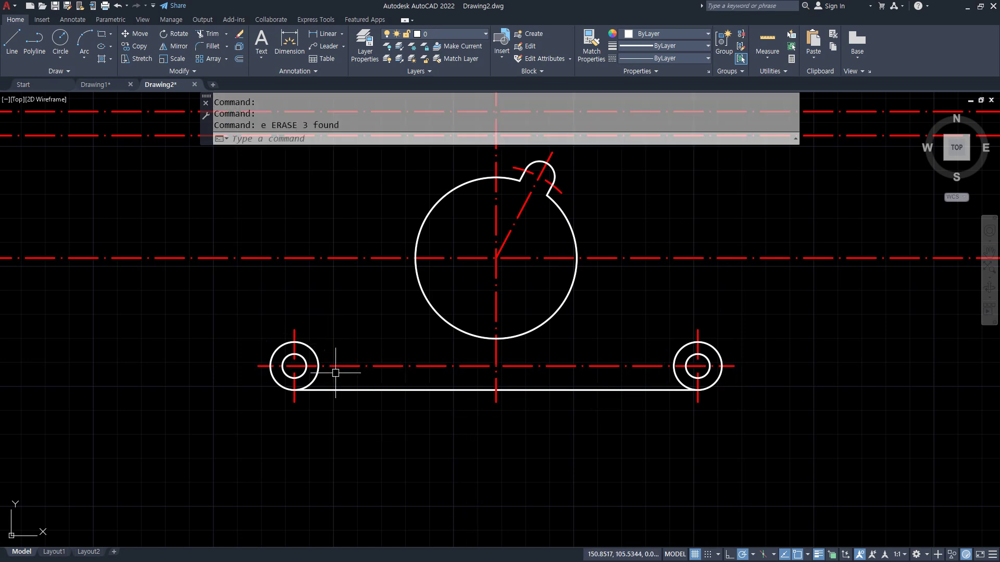
- Offset the two radius 10 circles 5 outward again as trimming boundaries
scroll(367, 349, up, 2)
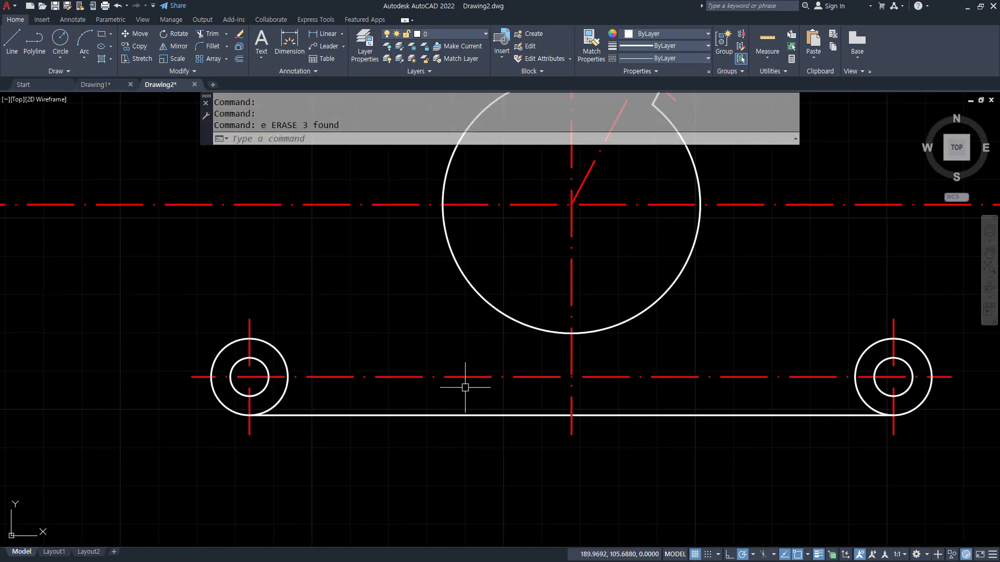
text(o)
key(Return)
text(5)
key(Return)
click(282, 349)
click(287, 348)
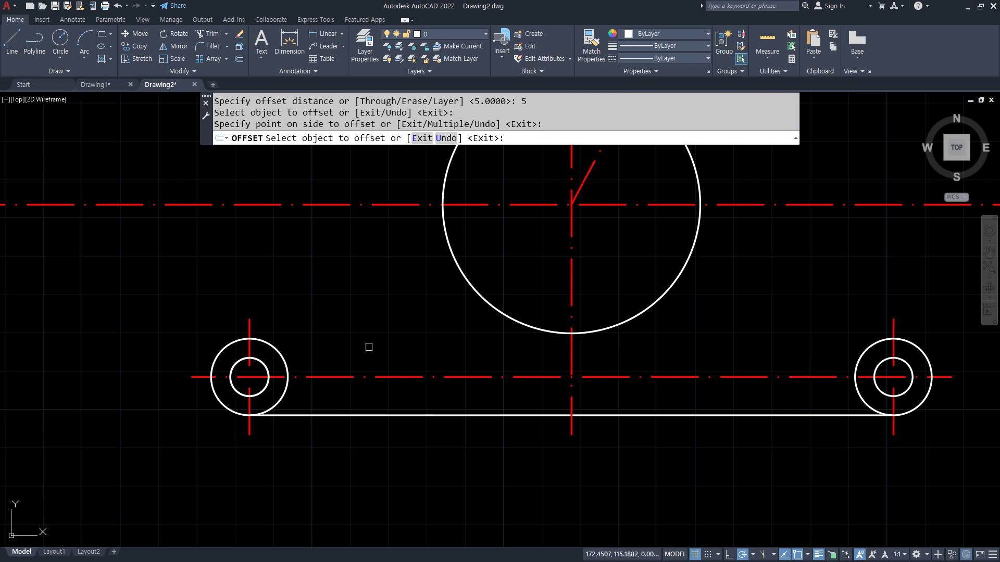
click(286, 364)
click(317, 333)
click(855, 372)
click(843, 352)
key(Return)
- Trim away the lower horizontal centerline between the two helper circles
text(tr)
key(Return)
click(729, 376)
click(458, 375)
key(Return)
- Erase both outer helper circles around the two holes
click(302, 350)
click(836, 354)
text(e)
key(Return)
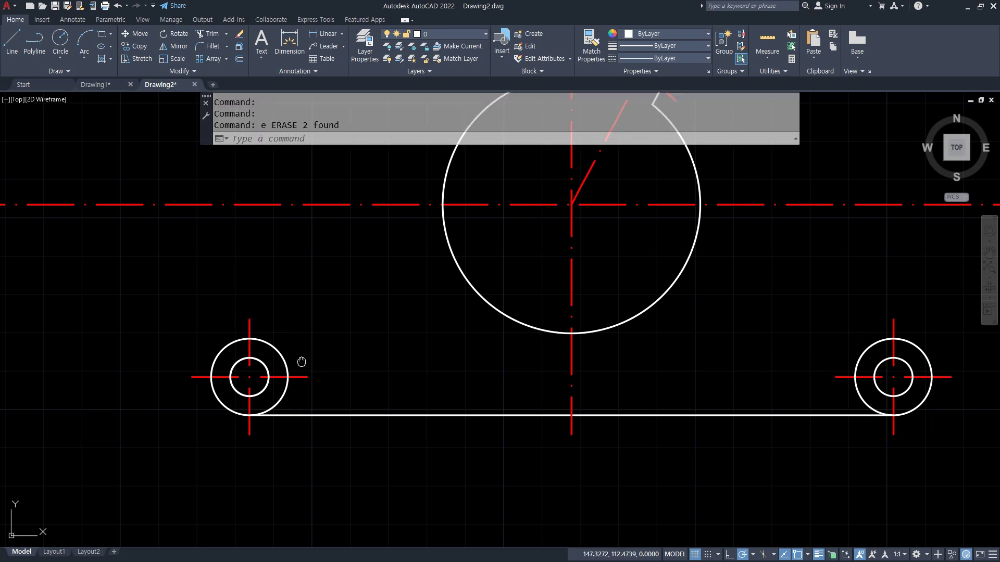
- Draw a construction line at 47 degrees through the center of the left hole
middle_drag(299, 363, 302, 393)
text(xk)
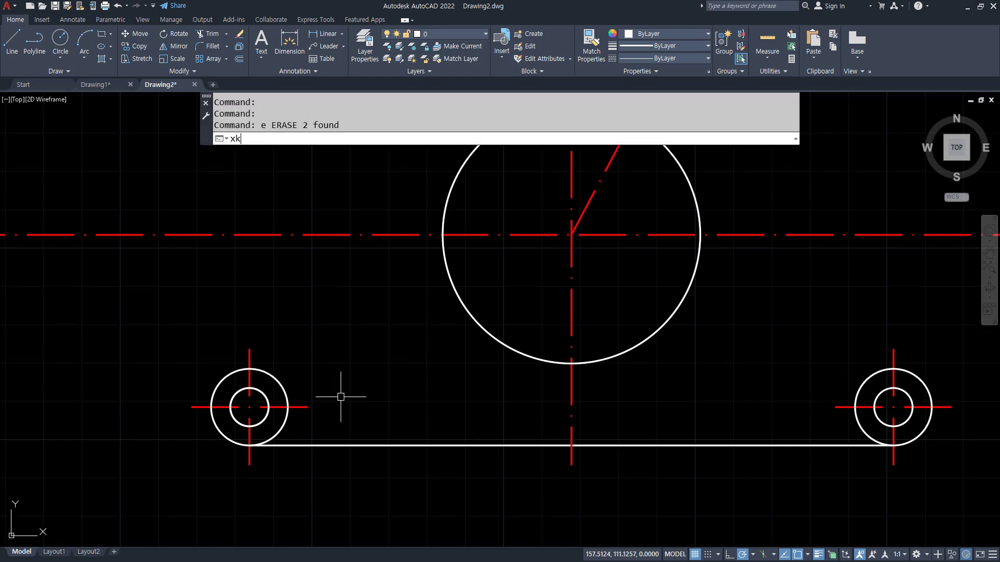
text(l)
key(Return)
text(a)
key(Return)
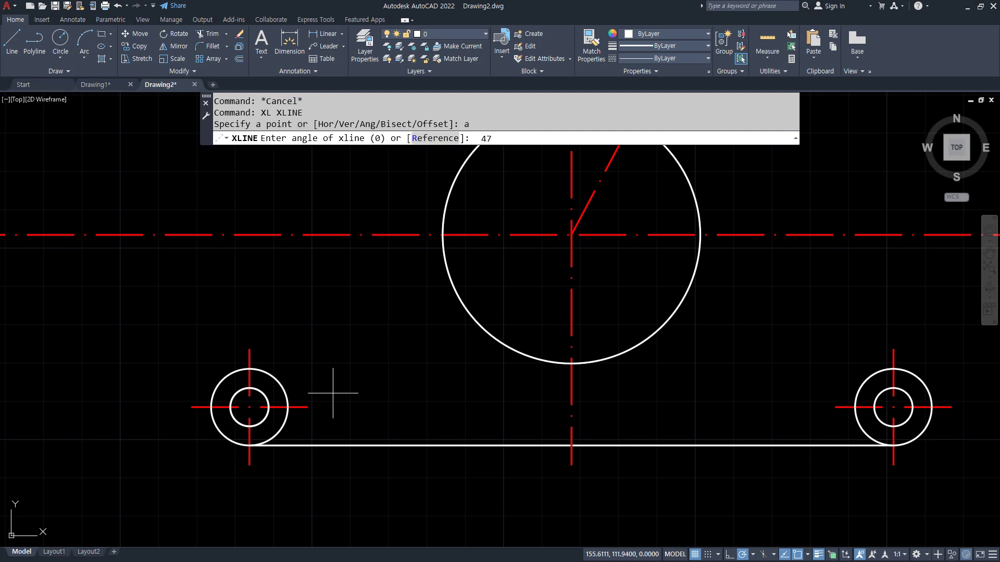
text(47)
key(Return)
click(249, 407)
key(Return)
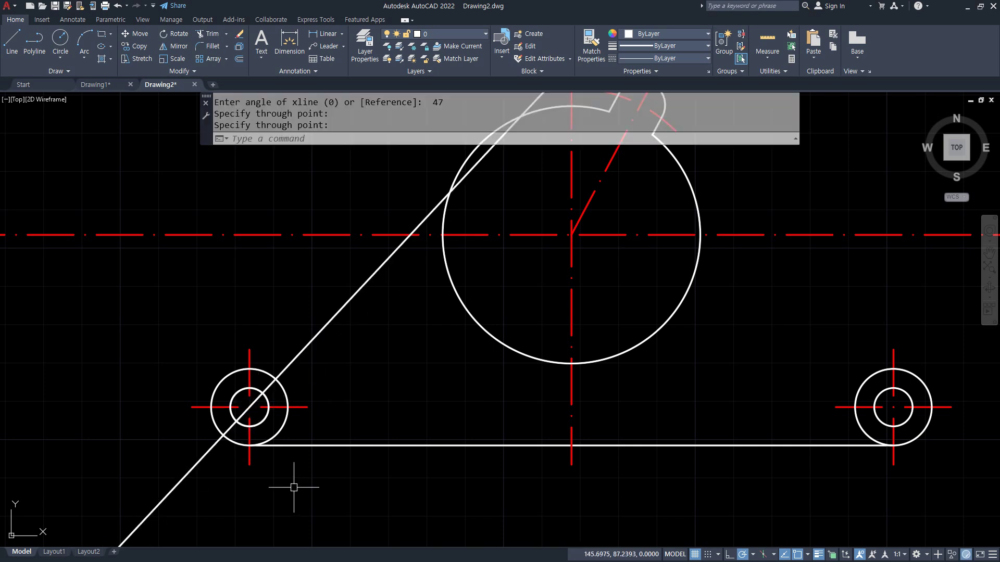
- Offset the 47-degree construction line 10 to its upper-left side, tangent to the left outer circle
scroll(250, 459, up, 2)
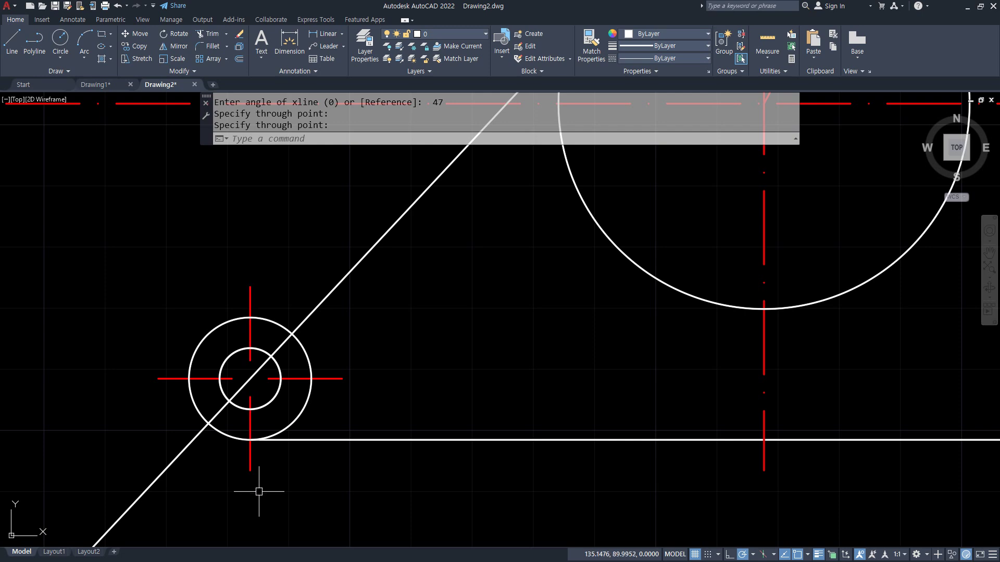
text(o)
key(Return)
text(10)
key(Return)
click(274, 347)
click(283, 272)
key(Return)
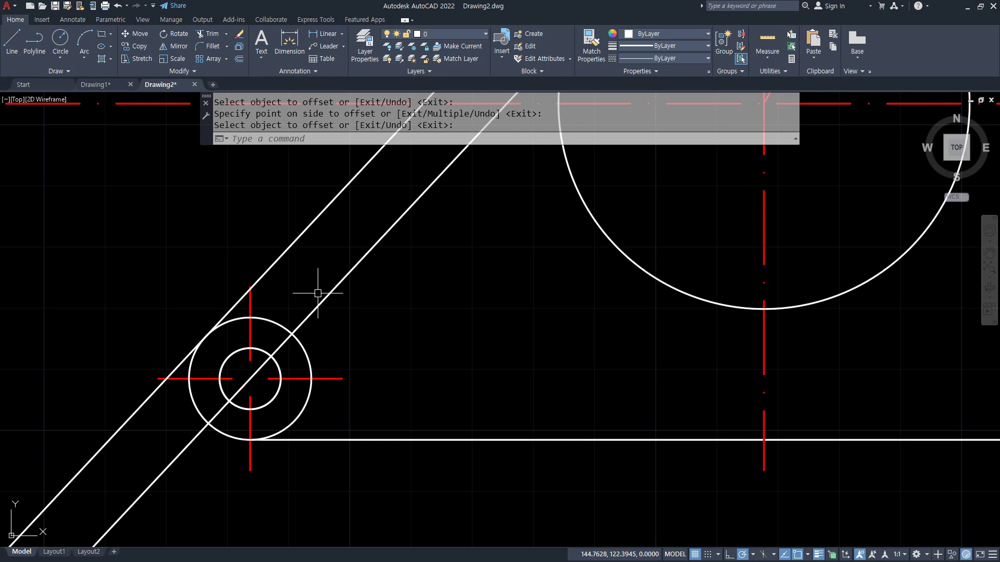
- Erase both angled construction lines at the left hole
middle_drag(398, 278, 424, 303)
click(536, 283)
click(350, 205)
text(e)
key(Return)
- Draw a line 100 long at 47 degrees starting tangent to the upper-left side of the left outer circle
text(l)
key(Return)
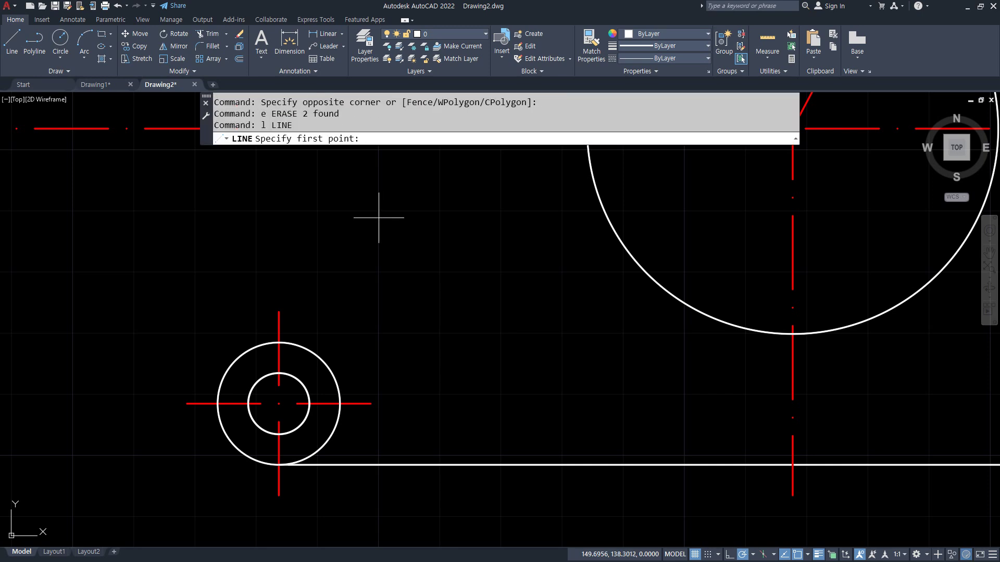
shift+right_click(389, 209)
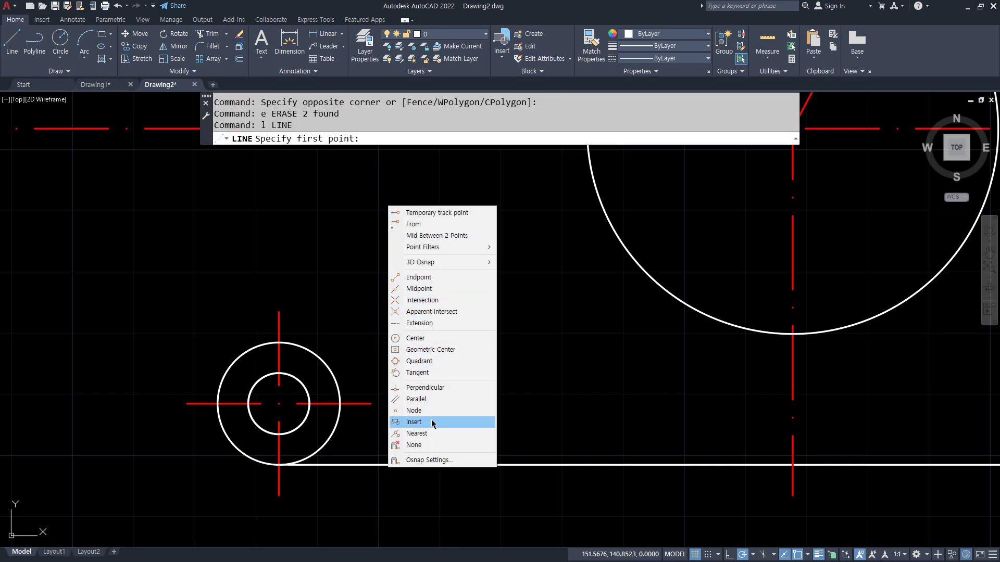
click(429, 373)
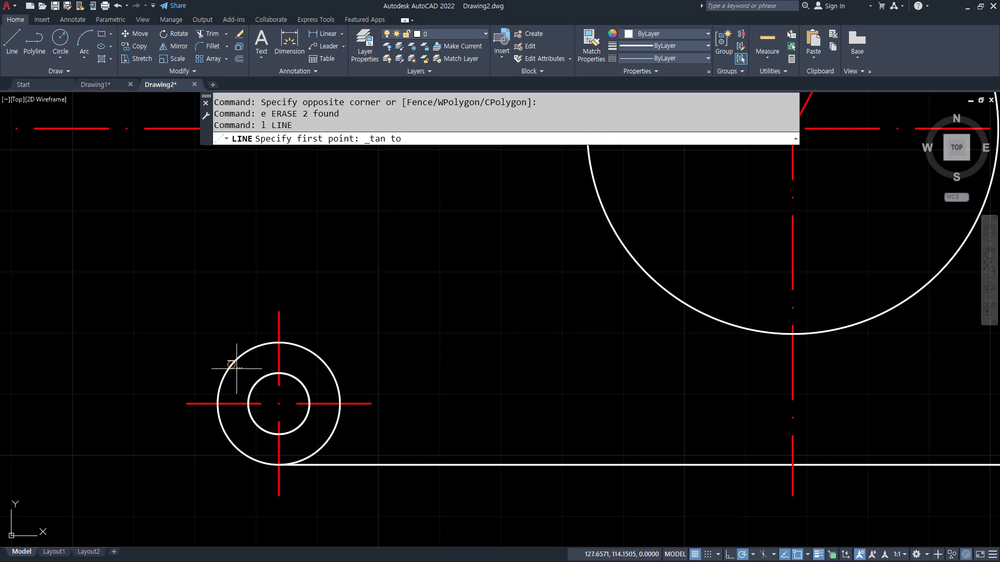
click(215, 372)
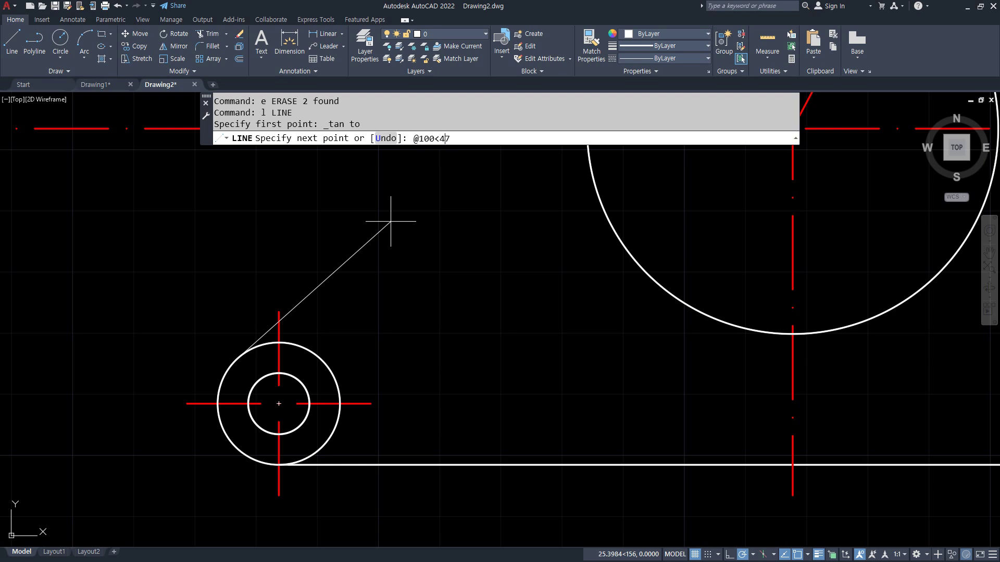
text(@100<47)
key(Return)
key(Return)
mouse_move(453, 262)
middle_down()
mouse_move(444, 401)
mouse_move(444, 328)
middle_up()
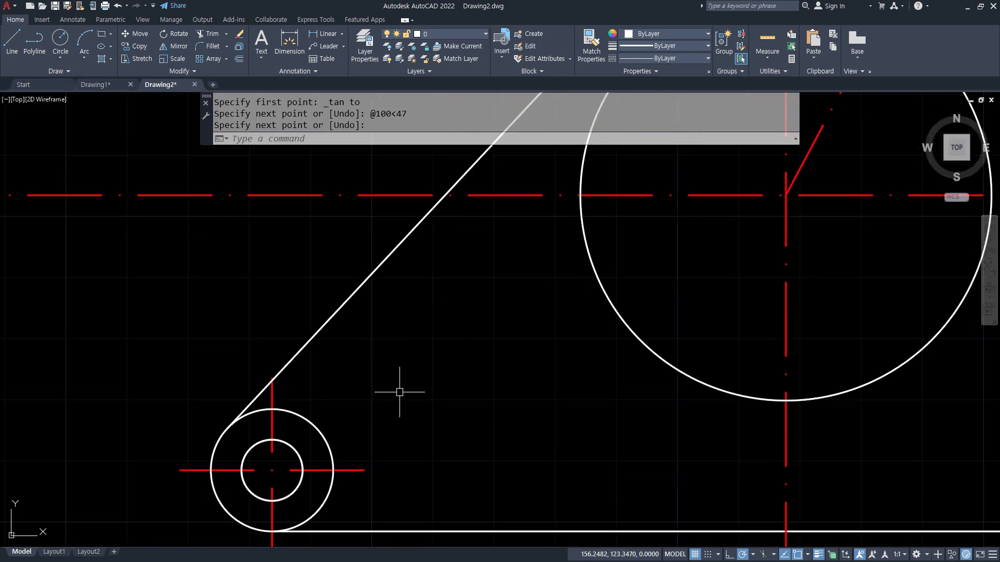
- Erase the 47-degree tangent line at the left outer circle
click(351, 284)
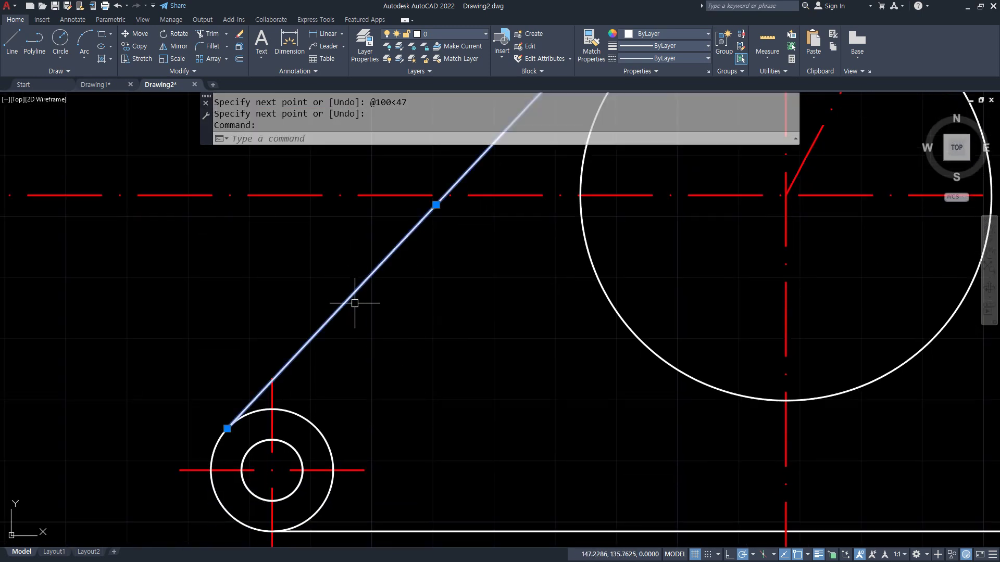
text(e)
key(Return)
- Draw a construction line at 47 degrees through the center of the left hole
text(xl)
key(Return)
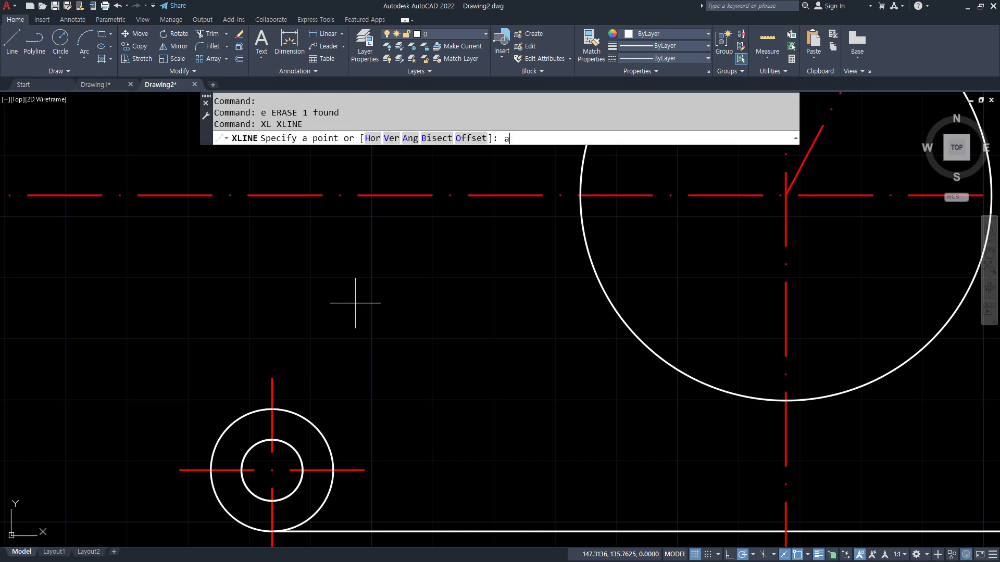
text(a)
key(Return)
text(47)
key(Return)
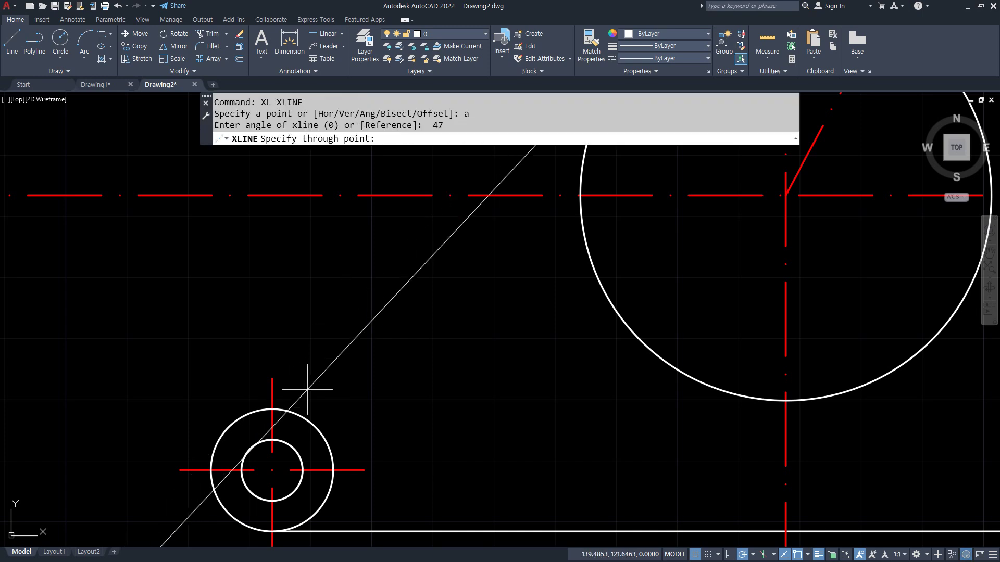
click(272, 470)
key(Return)
- Offset the 47-degree construction line 10 to its upper-left side and erase the original through the hole's center
text(o)
key(Return)
text(10)
key(Return)
click(346, 391)
click(330, 357)
key(Return)
click(351, 390)
key(Delete)
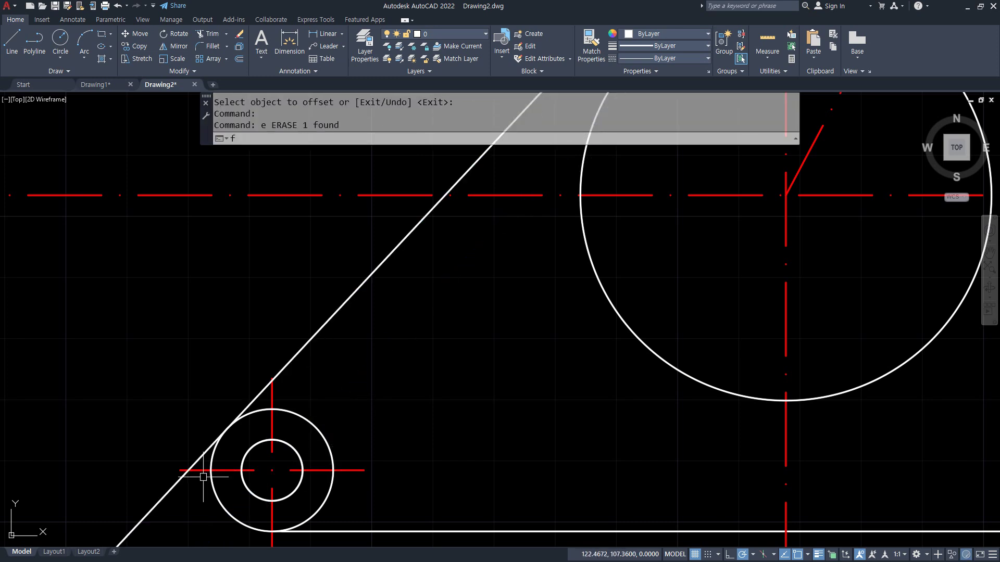
- Fillet the 47-degree line to the left outer circle with radius 0 so it ends at the tangent point
text(f)
key(Return)
click(211, 467)
click(251, 401)
- Draw a construction line at 133 degrees beside the right hole
middle_drag(396, 450, 297, 422)
scroll(385, 455, down, 1)
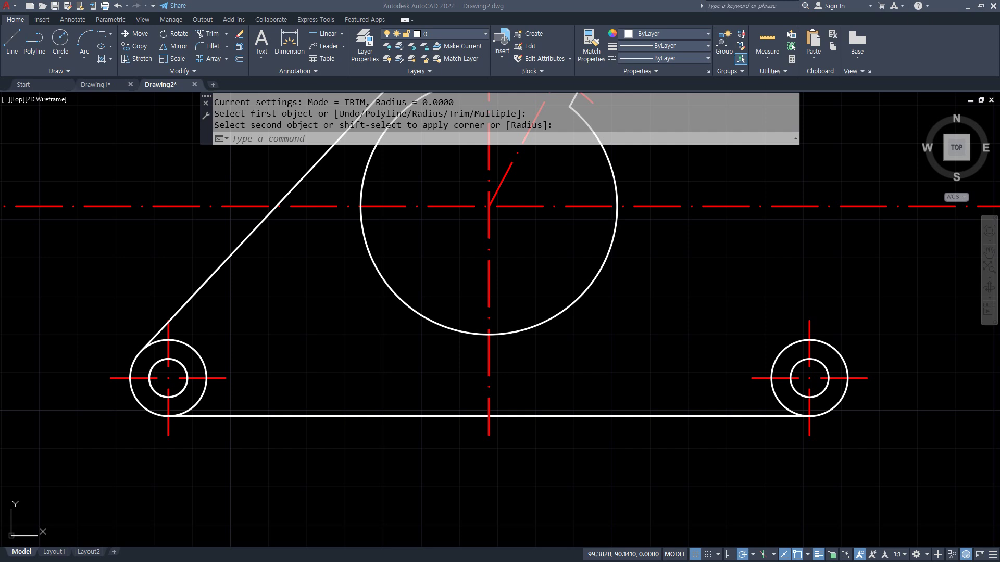
middle_drag(736, 328, 536, 339)
text(xl)
key(Return)
text(a)
key(Return)
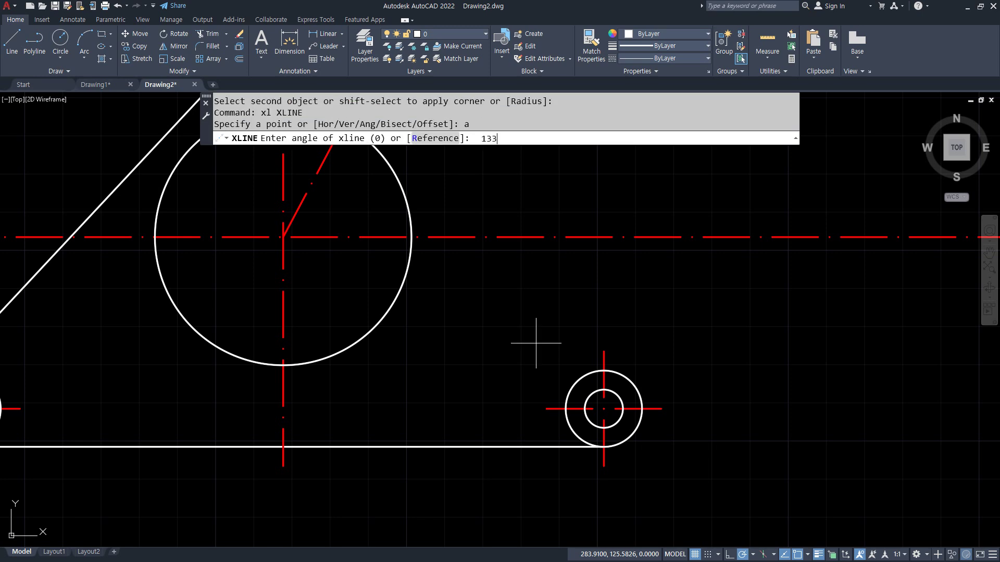
text(133)
key(Return)
click(655, 457)
key(Escape)
- Erase the 133-degree construction line
click(655, 457)
text(e)
key(Return)
- Draw a construction line at -47 degrees through the center of the right hole
text(xl)
key(Return)
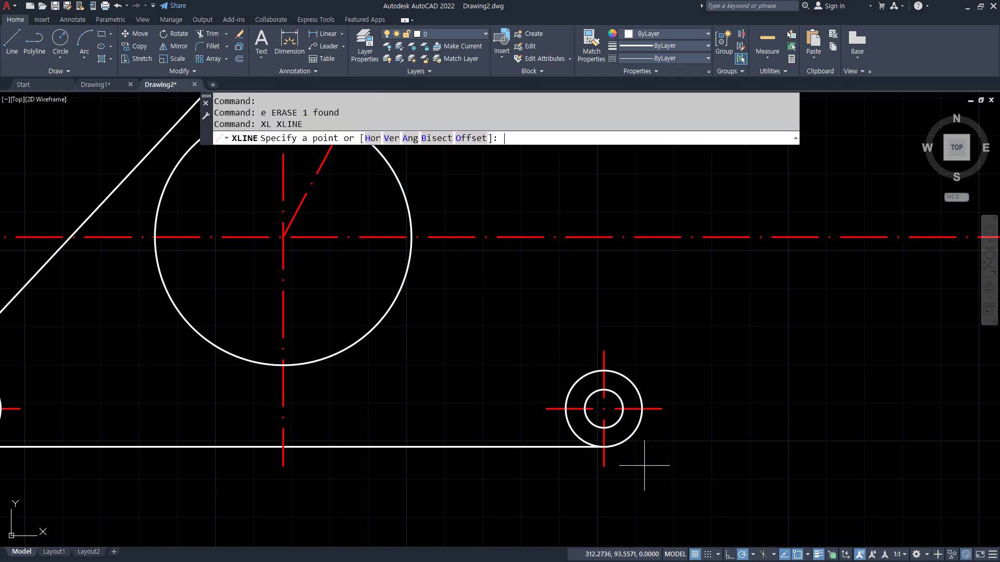
text(a)
key(Return)
text(-47)
key(Return)
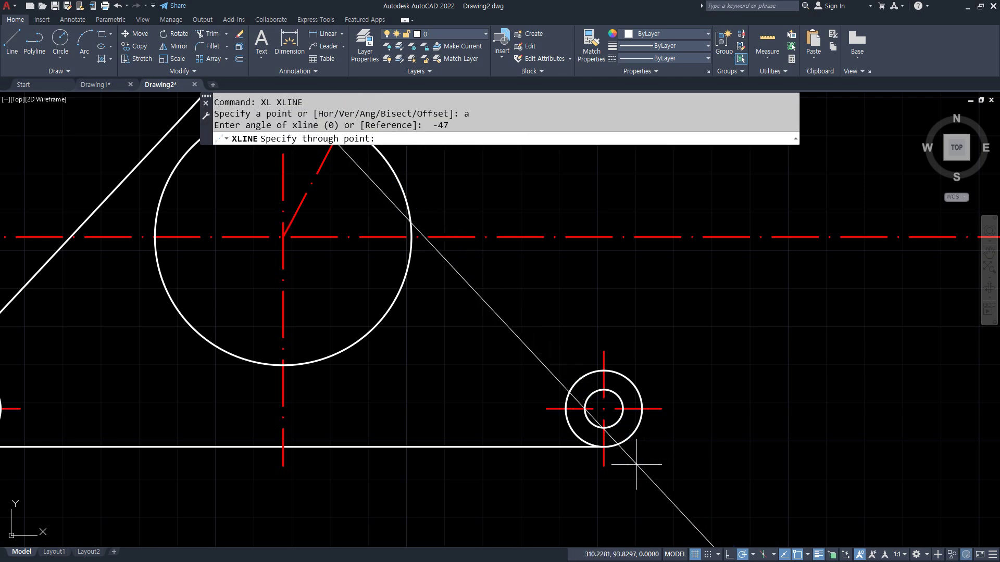
click(604, 408)
key(Return)
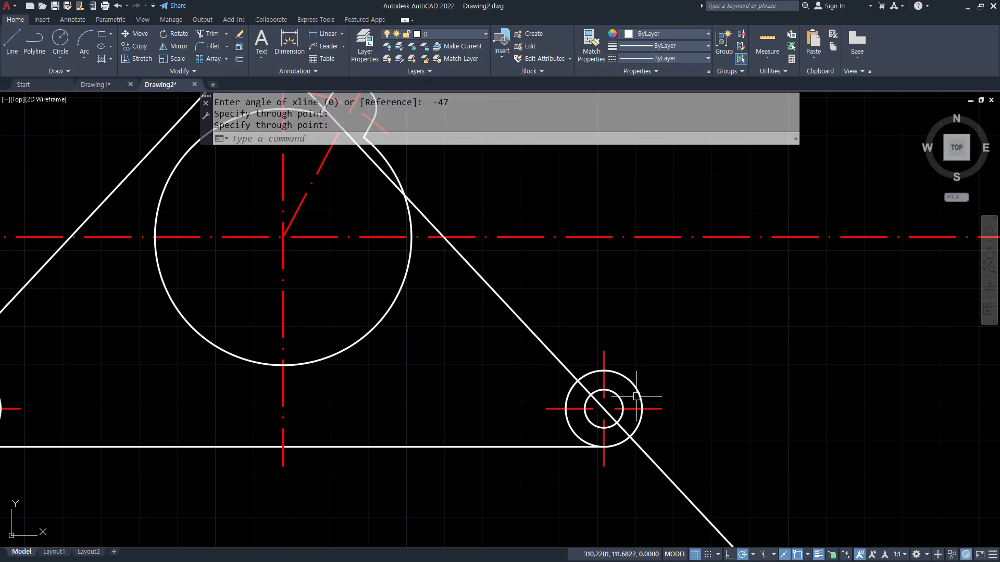
drag(608, 406, 862, 406)
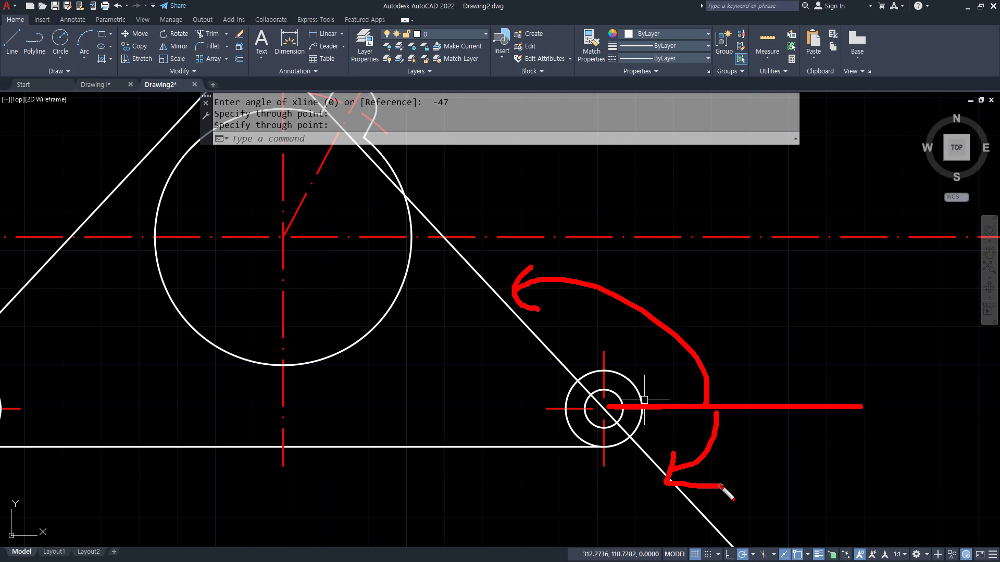
key(Escape)
- Offset the -47-degree construction line 10 to its upper-right side and erase the original through the right hole
middle_drag(599, 337, 627, 369)
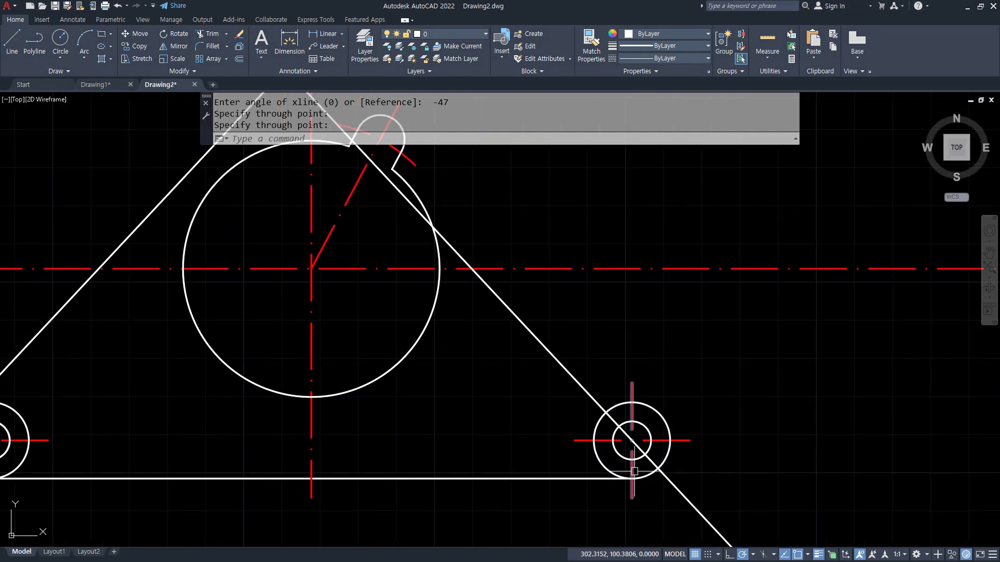
text(o)
key(Return)
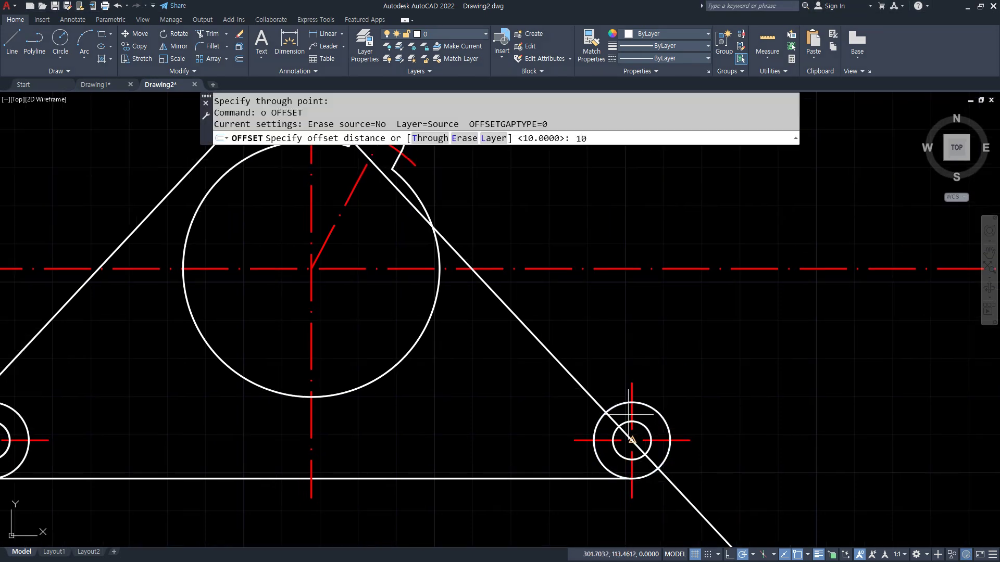
text(10)
key(Return)
click(632, 440)
click(658, 356)
key(Return)
click(593, 404)
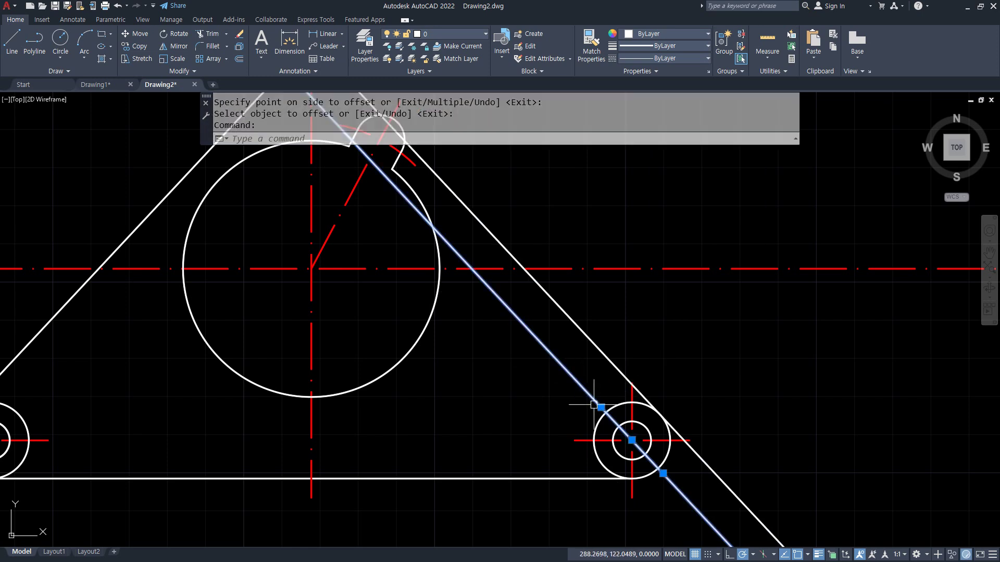
key(Delete)
- Fillet the -47-degree line to the right outer circle with radius 0 so it ends at the tangent point
text(f)
key(Return)
click(645, 397)
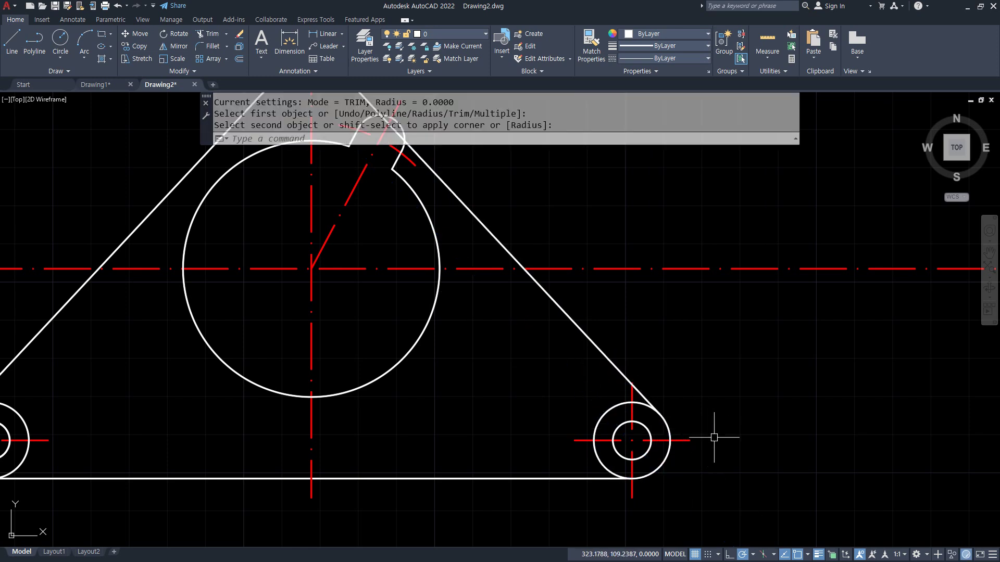
- Offset the large circle's arc 5 outward as a trimming boundary for its centerline
mouse_move(686, 397)
middle_down()
mouse_move(730, 364)
mouse_move(755, 402)
middle_up()
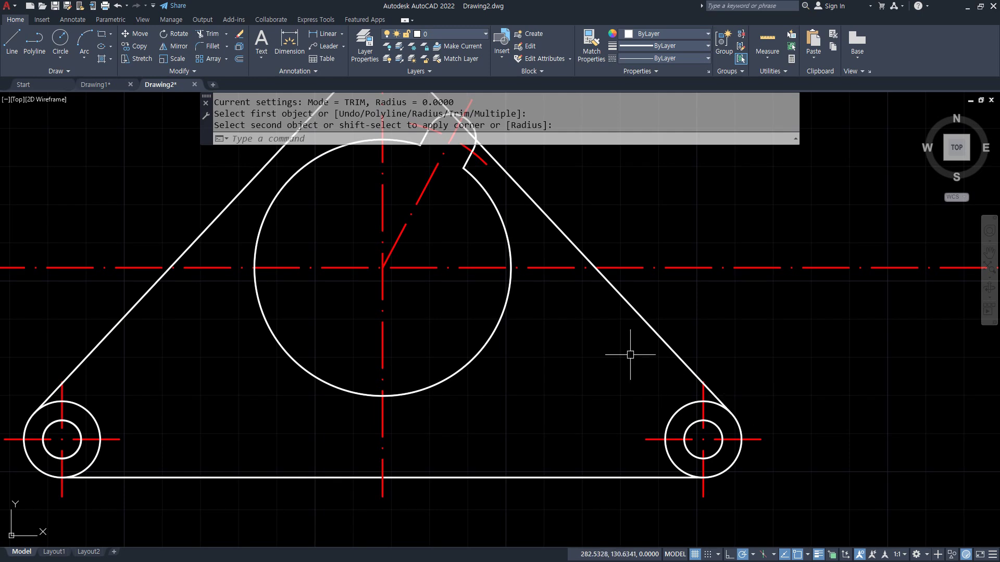
middle_drag(631, 356, 642, 417)
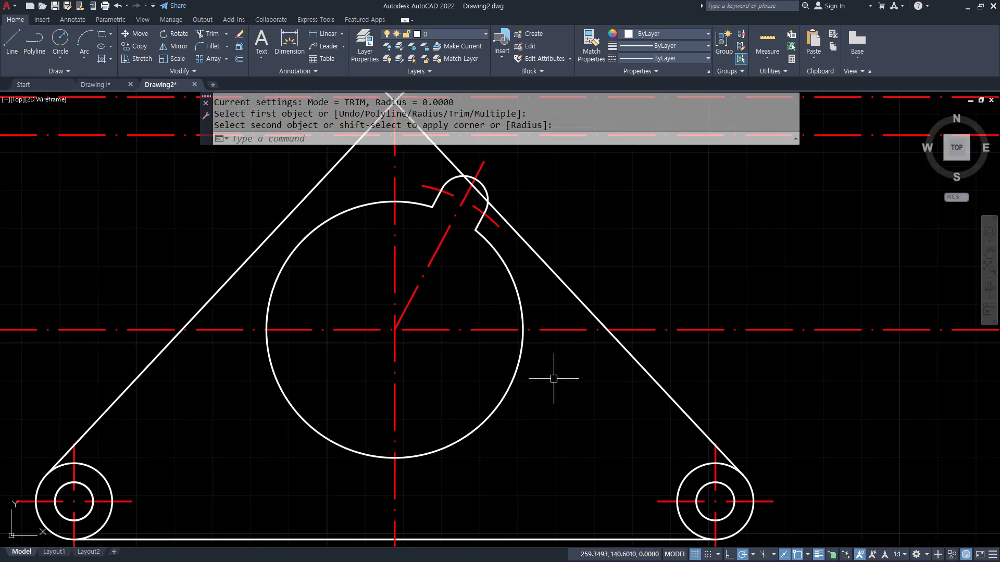
text(o)
key(Return)
text(5)
key(Return)
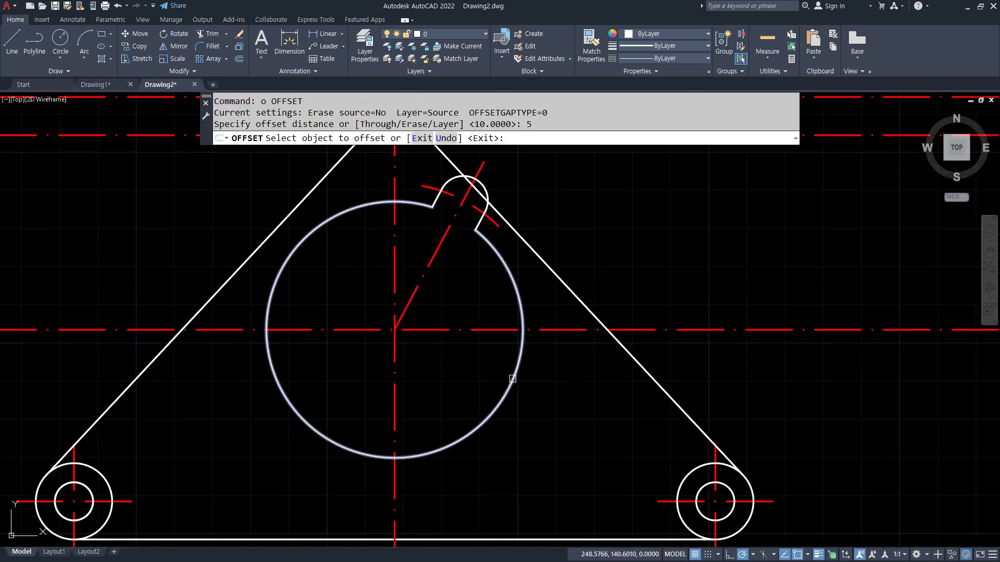
click(512, 379)
click(545, 402)
key(Return)
- Trim the large circle's horizontal centerline on both sides outside the offset arc
text(tr)
key(Return)
click(557, 330)
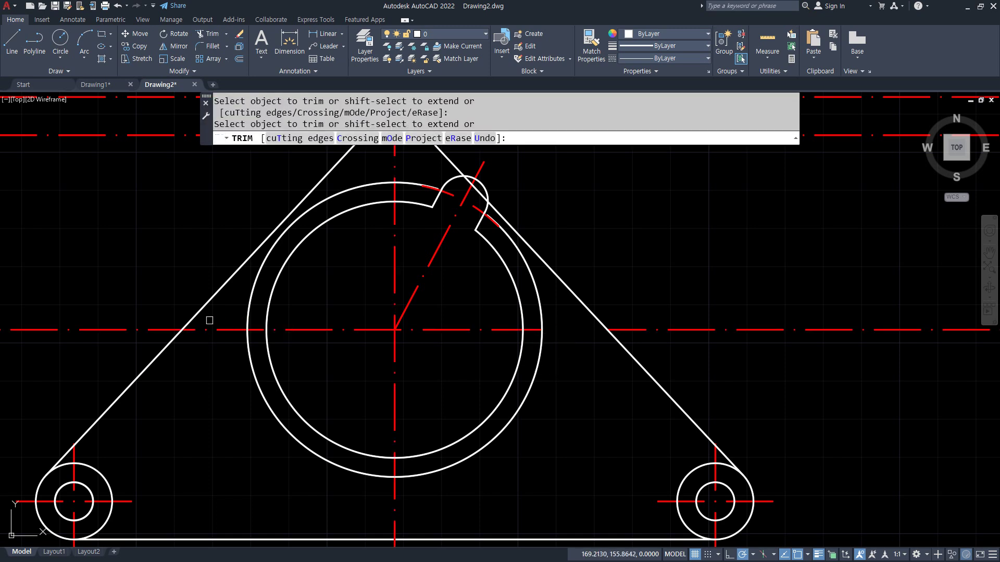
key(Escape)
- Erase the offset helper arc and the two leftover outer pieces of the horizontal centerline
click(255, 373)
text(e)
key(Return)
click(719, 331)
click(119, 329)
text(e)
key(Return)
- Fillet the two slanted outline lines with radius 0 into a sharp apex above the large circle
middle_drag(424, 292, 438, 446)
middle_drag(431, 347, 448, 285)
text(f)
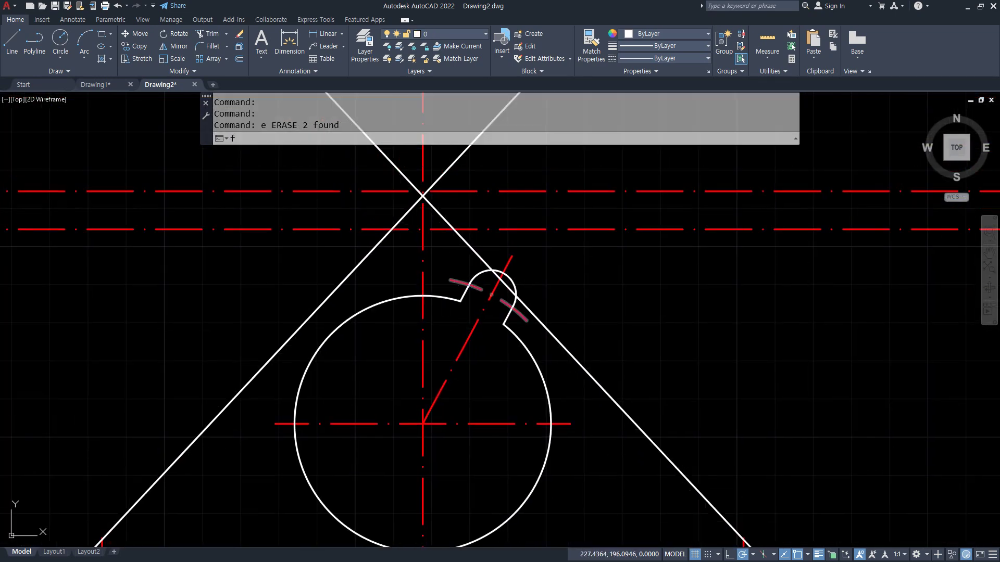
key(Return)
click(470, 248)
click(376, 256)
- Offset the large circle's vertical centerline 71 to both the left and the right
middle_drag(353, 334, 380, 401)
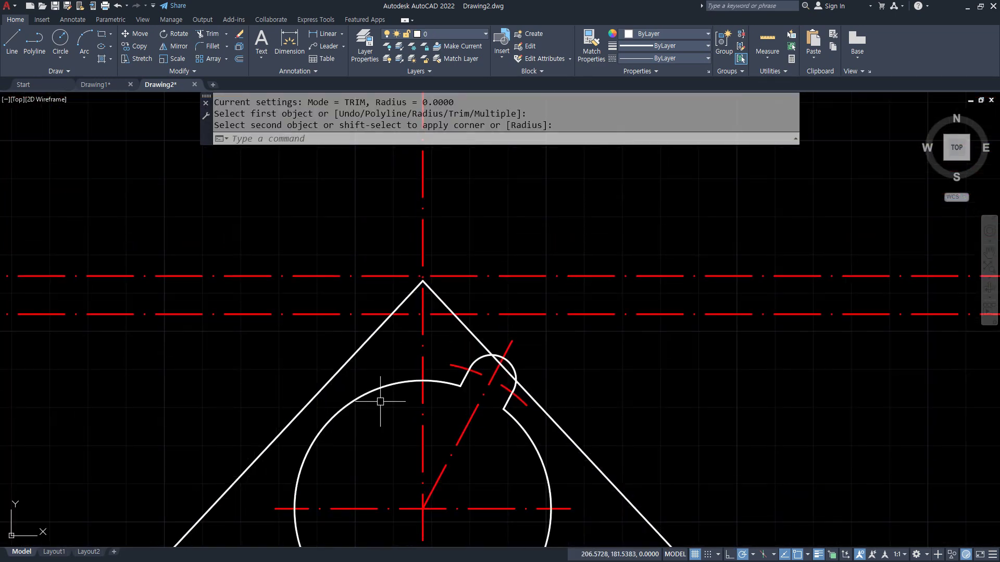
middle_drag(463, 335, 510, 290)
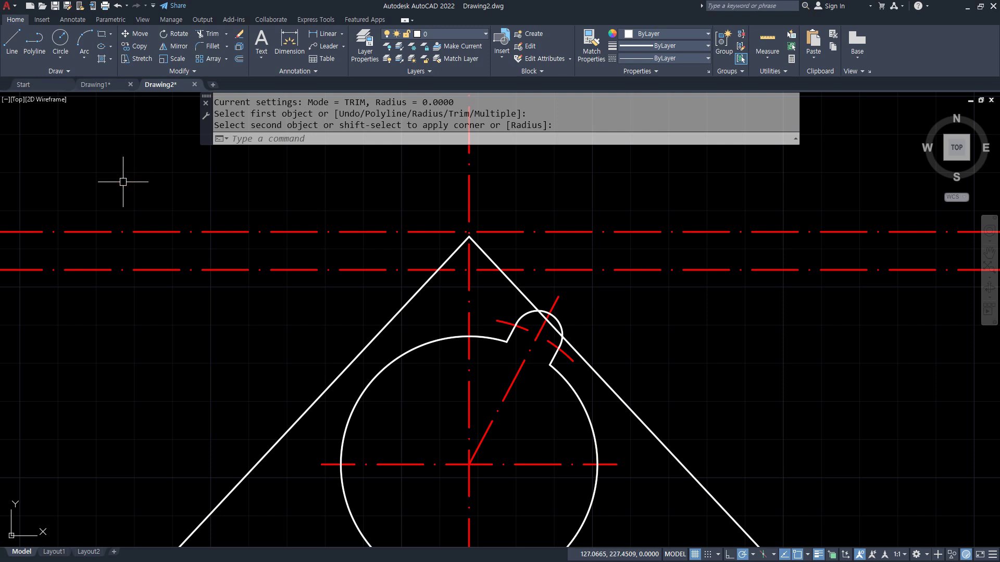
text(71)
key(Return)
click(469, 296)
click(301, 286)
click(469, 303)
click(732, 327)
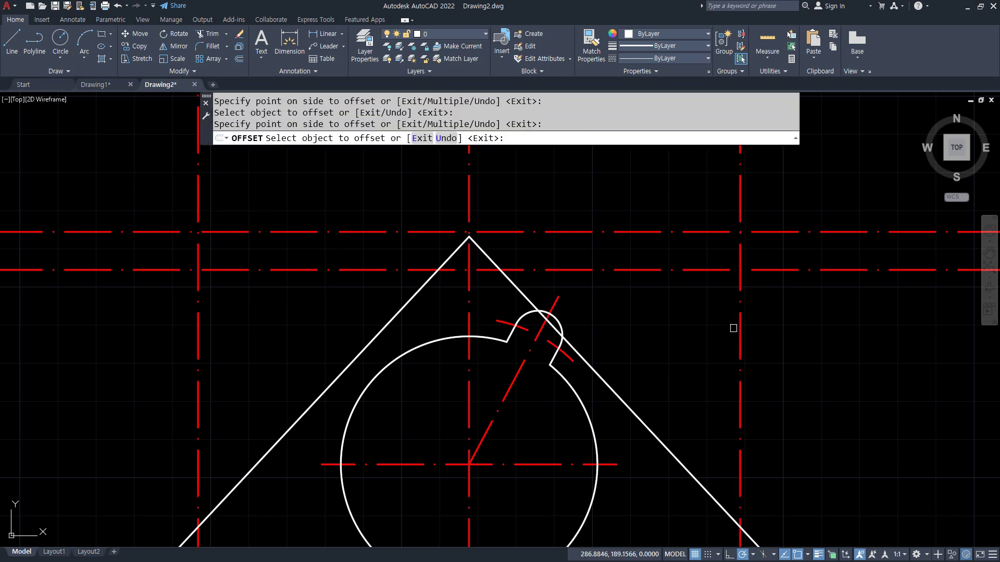
key(Return)
- Match the uppermost horizontal centerline to the properties of the large circle's outline
text(ma)
key(Return)
click(594, 364)
click(599, 231)
key(Return)
- Draw a radius 5 circle at each intersection of the offset vertical centerlines and the upper horizontal centerline
text(c)
key(Return)
click(198, 270)
text(5)
key(Return)
key(Return)
click(739, 270)
key(Return)
- Draw a concentric radius 10 circle around each of the two upper holes
key(Return)
click(198, 269)
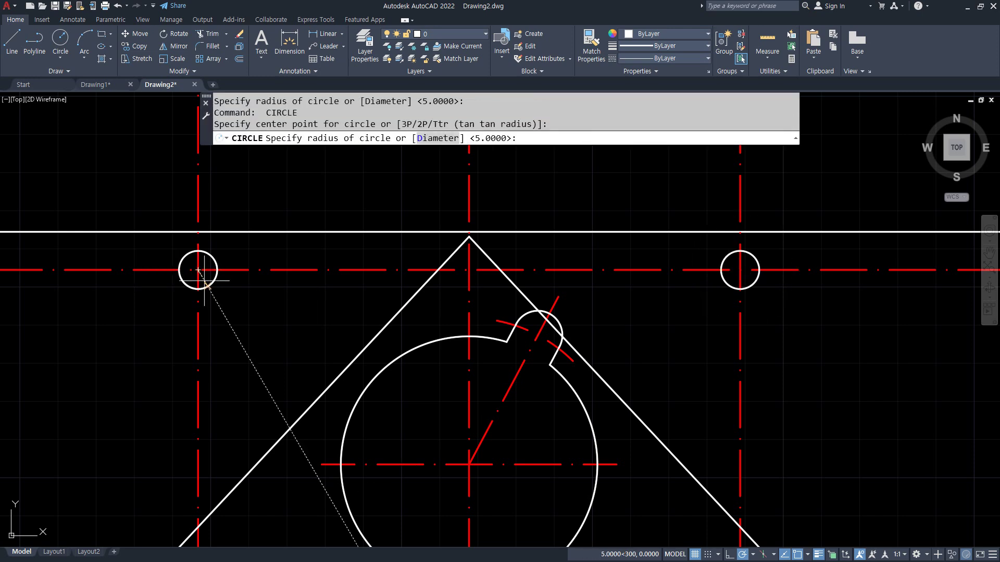
text(10)
key(Return)
key(Return)
click(739, 270)
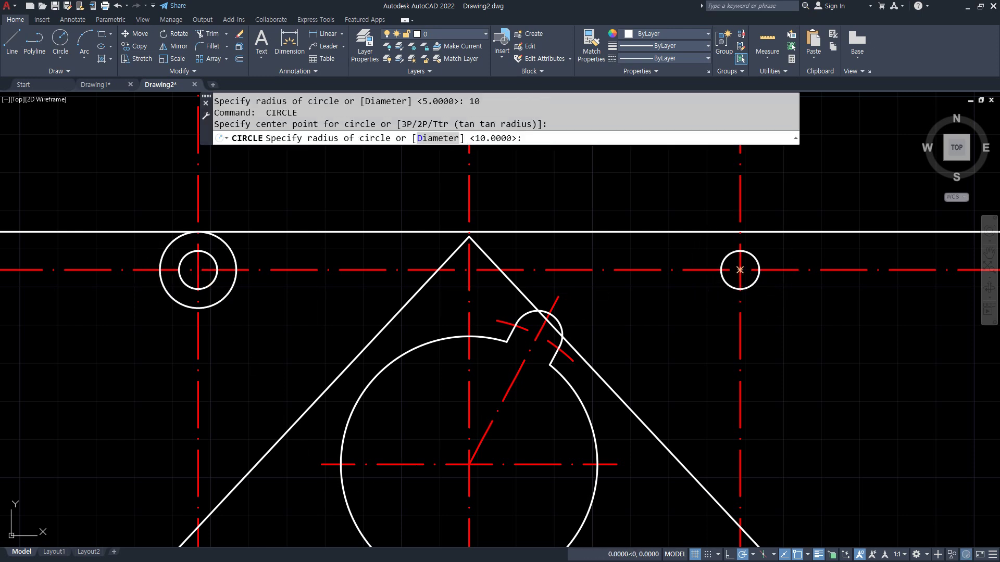
key(Return)
- Offset the vertical centerlines of the two upper holes 10 outward
text(o)
key(Return)
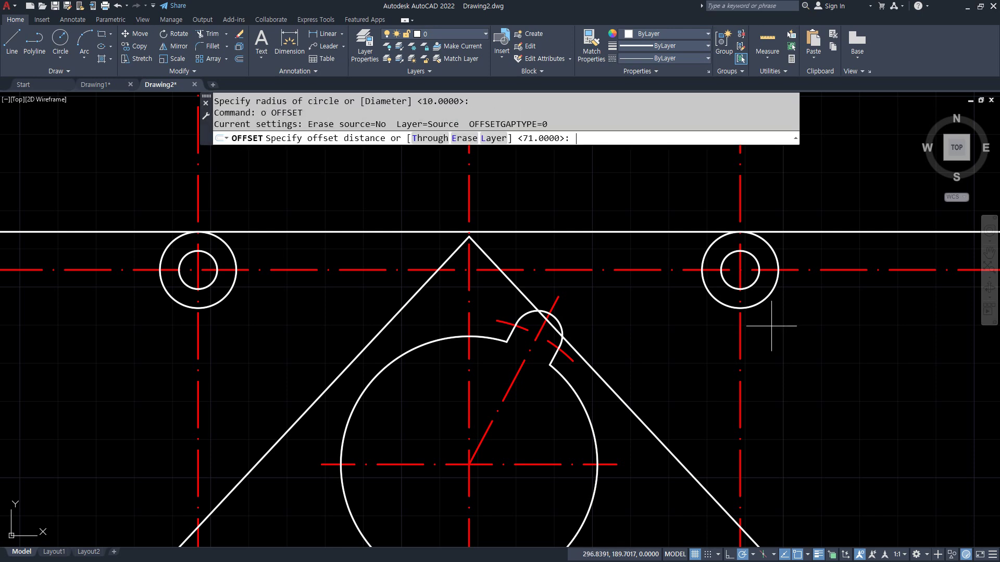
key(Return)
click(198, 333)
click(153, 333)
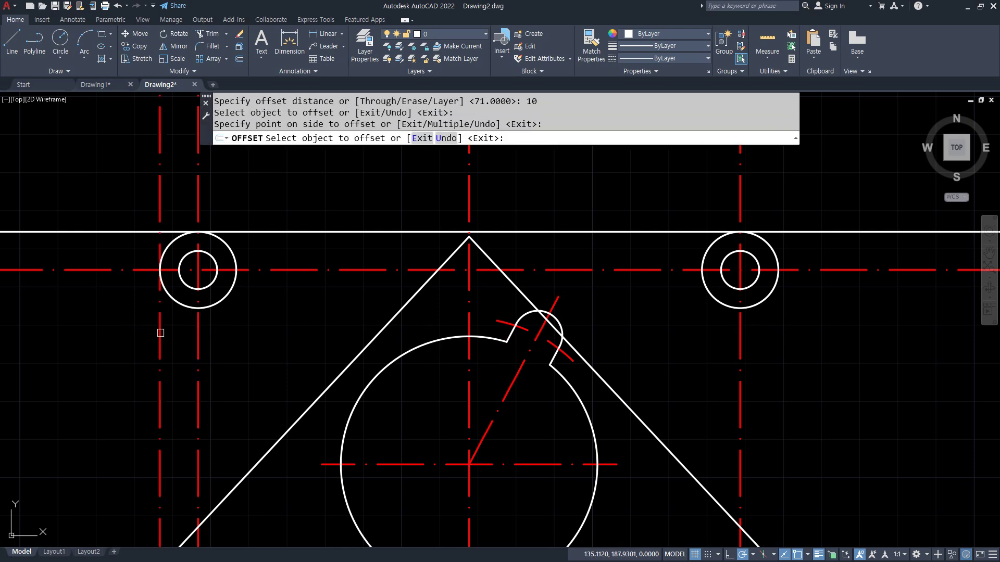
click(739, 334)
click(816, 324)
- Match both outermost vertical lines to the properties of the upper horizontal outline edge
text(ma)
key(Return)
click(825, 232)
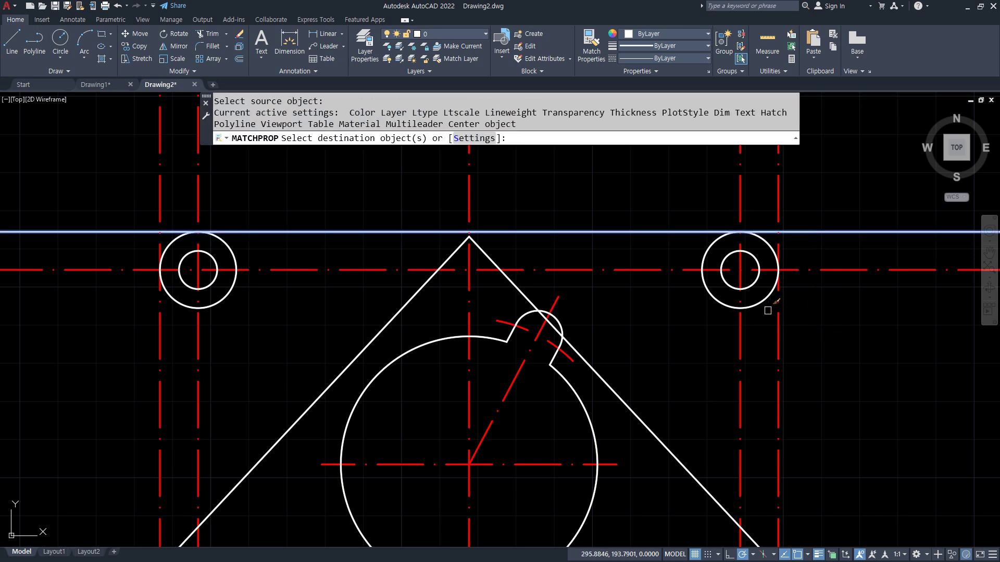
click(776, 312)
click(161, 312)
key(Return)
- Fillet the upper edge to both vertical side lines with radius 0 to form sharp upper corners
text(f)
key(Return)
click(160, 292)
click(243, 234)
key(Return)
click(698, 232)
click(775, 331)
- Offset the upper edge and the outer circles of both upper holes 5 outward
text(o)
key(Return)
text(5)
key(Return)
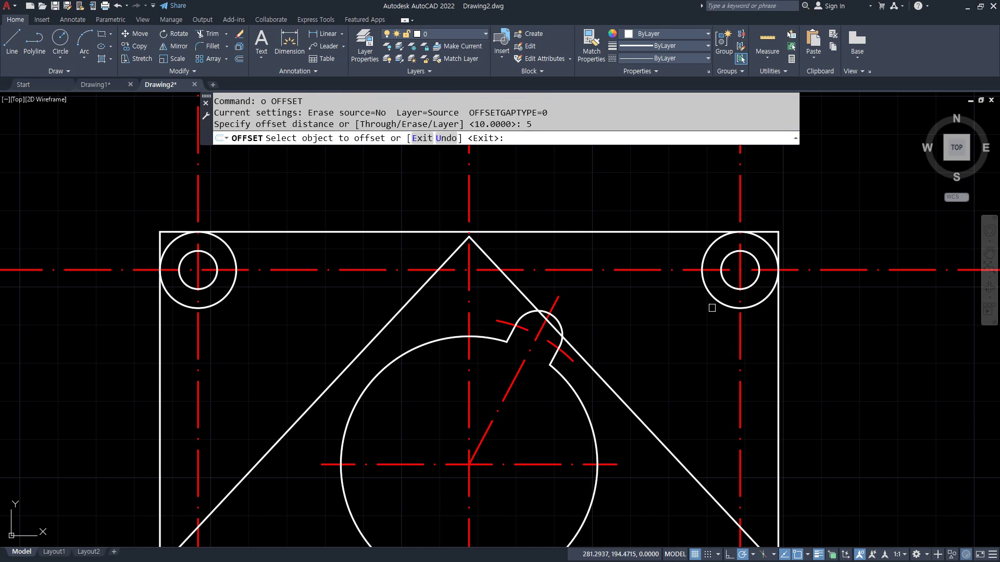
click(714, 296)
click(581, 280)
click(552, 230)
click(432, 219)
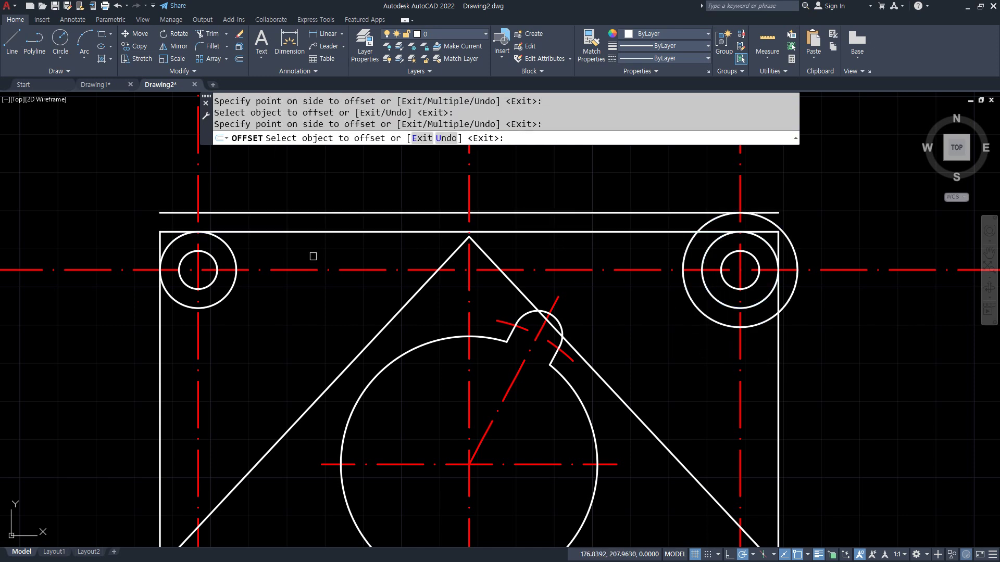
click(236, 252)
click(262, 249)
key(Escape)
key(Escape)
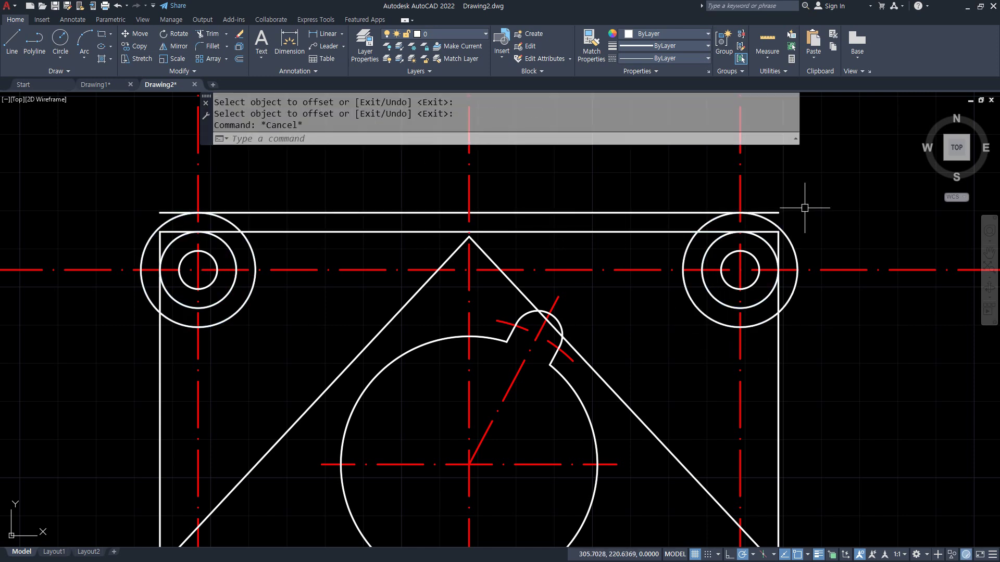
- Trim the centerlines around both upper holes and above the plate to the offset circles and offset top line
text(tr)
key(Return)
drag(769, 180, 138, 174)
click(112, 269)
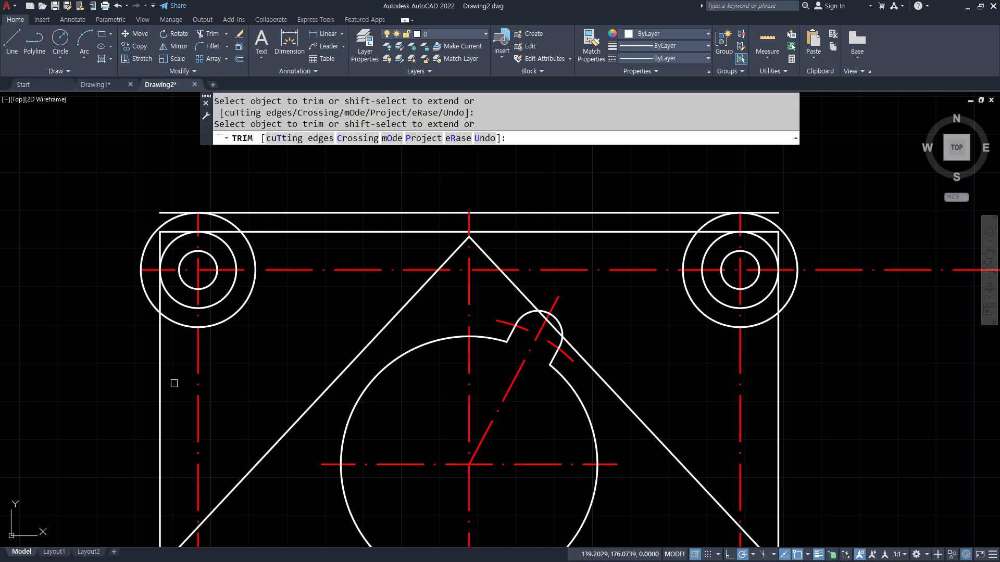
click(312, 269)
click(599, 270)
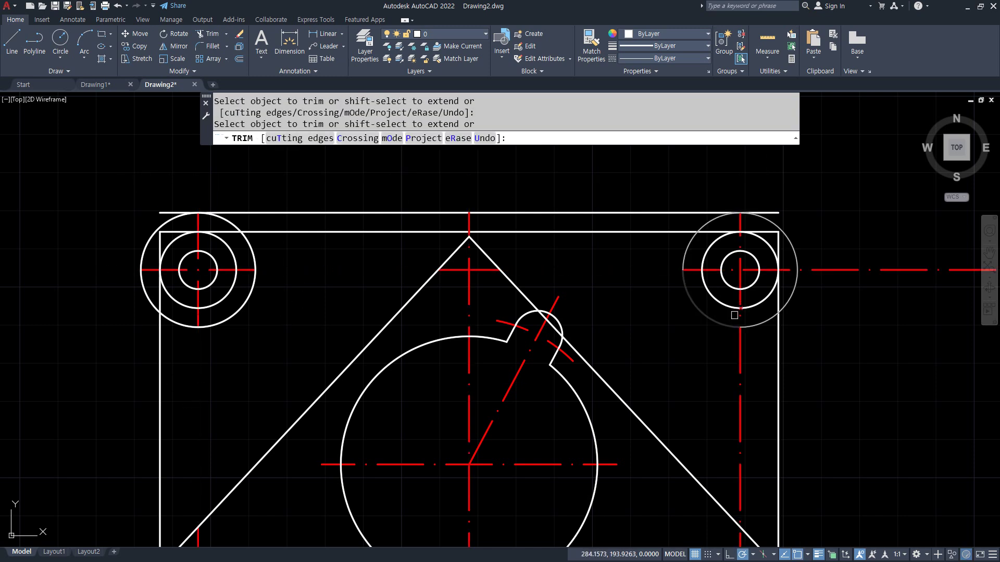
key(Return)
- Erase the two outermost offset circles and the offset line above the upper edge
click(756, 317)
click(749, 337)
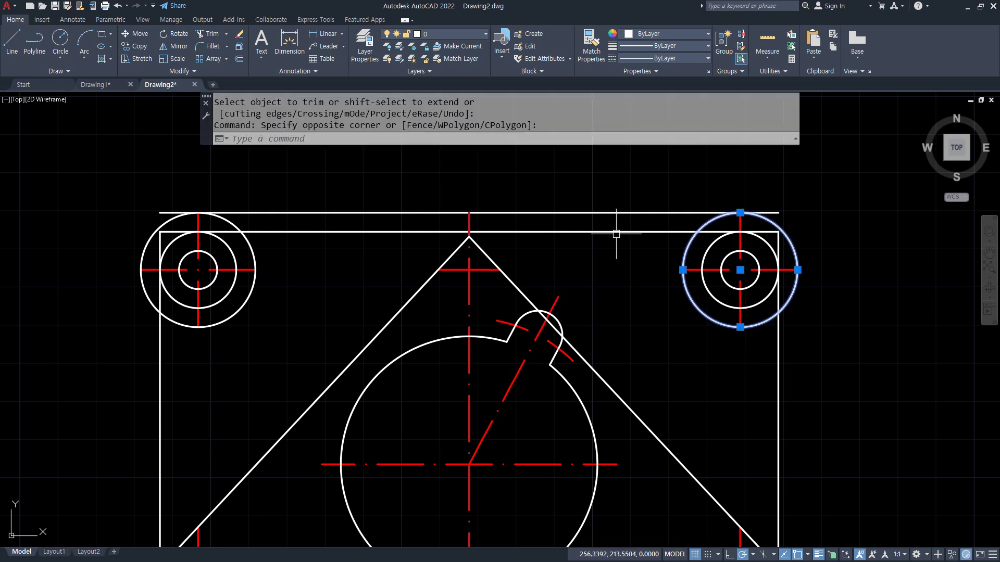
click(594, 213)
click(244, 234)
text(e)
key(Return)
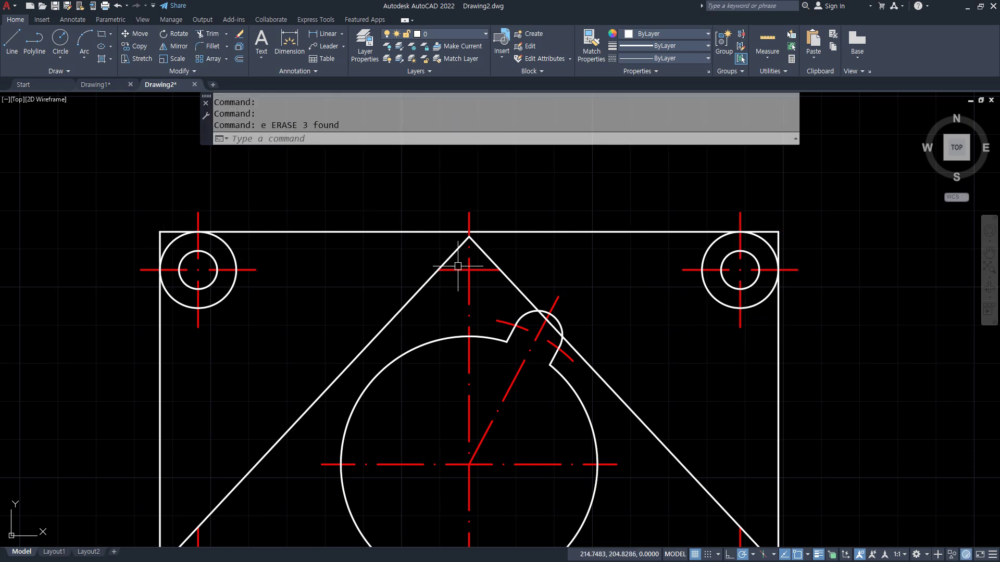
- Erase the leftover horizontal centerline piece near the apex and the two leftover vertical centerline pieces near the lower holes
text(e)
key(Return)
middle_drag(289, 353, 280, 155)
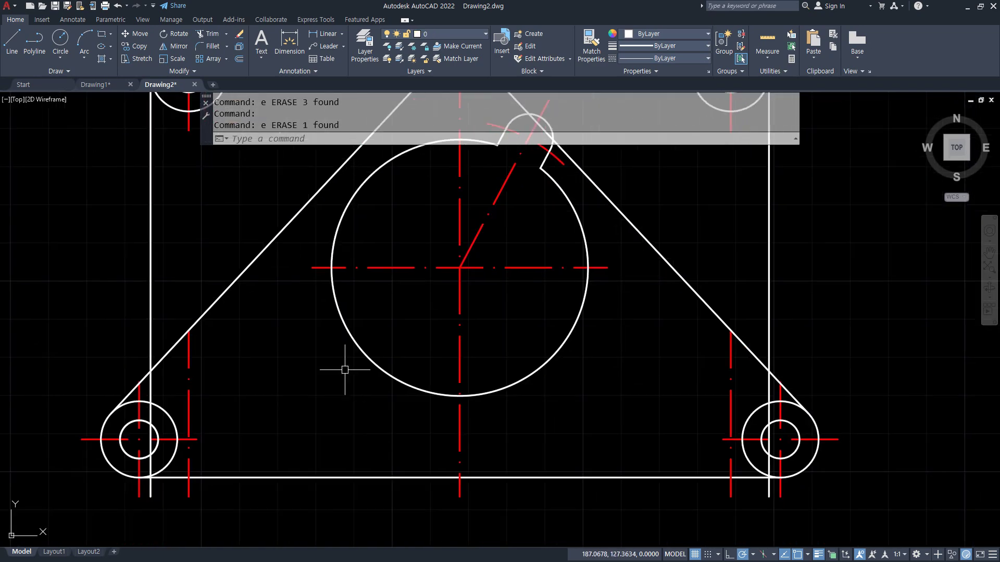
click(192, 359)
click(732, 377)
text(e)
key(Return)
- Fillet both vertical side lines to the outer circles of the upper holes with radius 0
middle_drag(263, 86, 270, 225)
scroll(174, 194, up, 2)
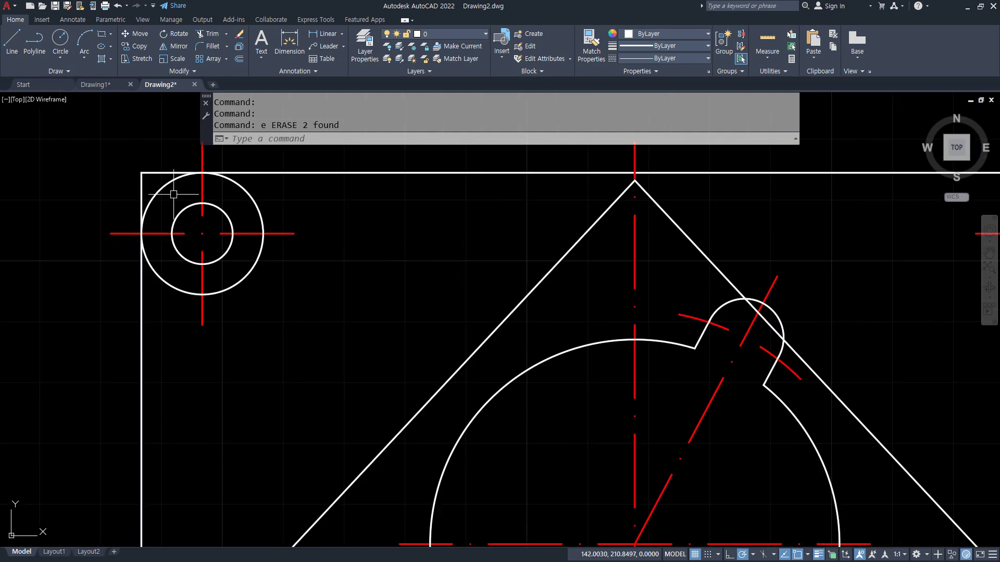
text(f)
key(Return)
click(149, 201)
click(142, 193)
middle_drag(688, 235, 480, 242)
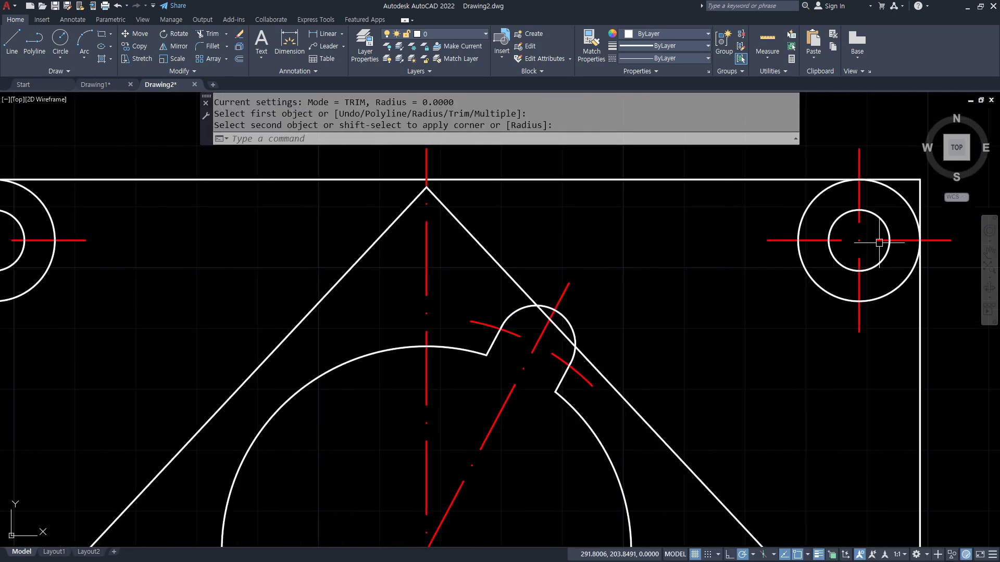
key(Return)
click(905, 198)
click(926, 197)
click(922, 196)
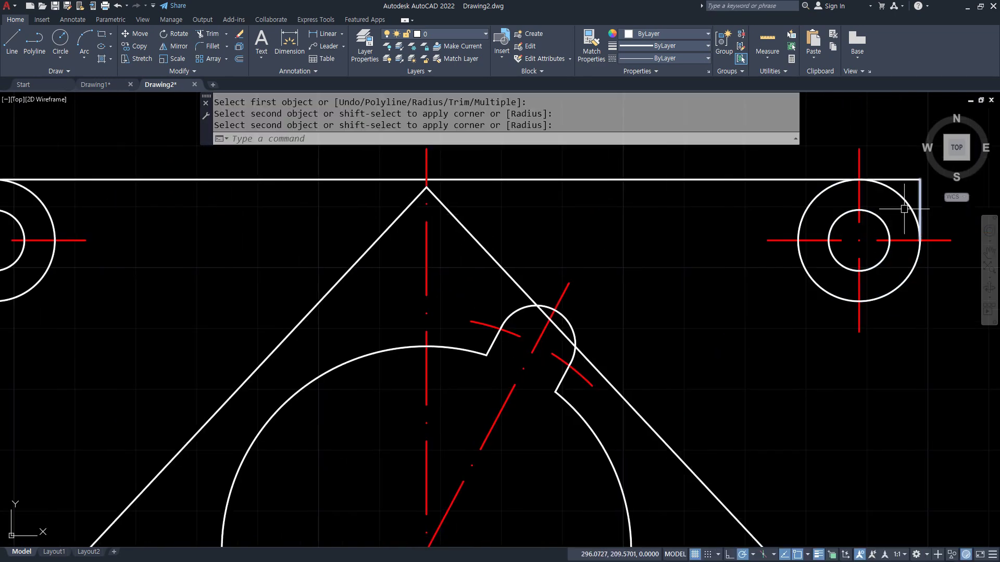
- Draw a construction line at a 10-degree angle through the center of the upper right hole
scroll(374, 255, down, 2)
middle_drag(304, 248, 384, 223)
text(xl)
key(Return)
text(a)
key(Return)
text(1)
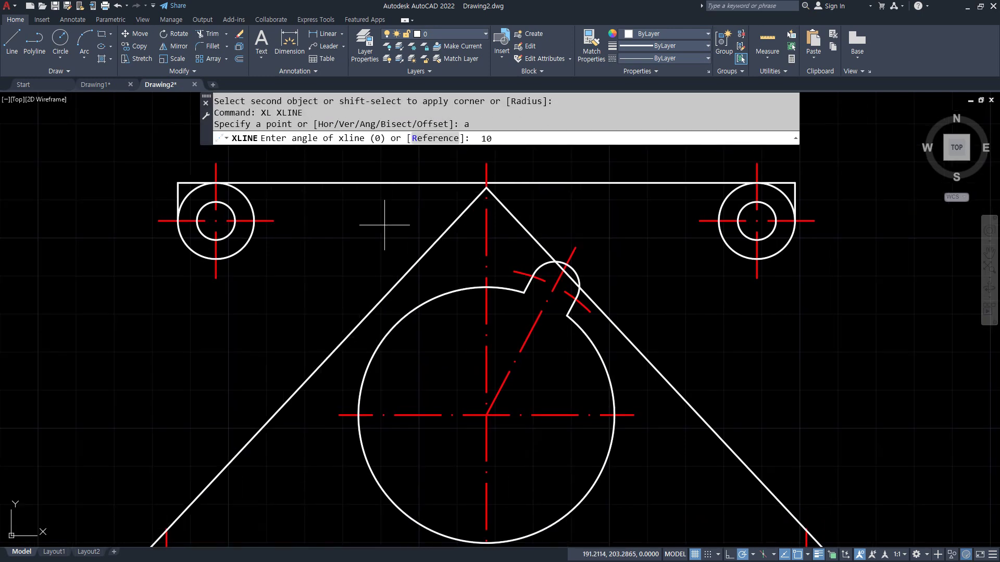
text(0)
key(Return)
click(755, 223)
key(Return)
- Offset the 10-degree construction line 10 downward
text(o)
key(Return)
text(10)
key(Return)
click(704, 231)
click(710, 263)
key(Return)
- Fillet the offset line to the upper right outer circle and the right diagonal edge with radius 0, and erase the original construction line
text(f)
key(Return)
click(723, 267)
click(791, 241)
key(Return)
click(658, 279)
click(623, 327)
click(650, 238)
text(e)
key(Return)
- Draw a construction line at a -10-degree angle through the center of the upper left hole
text(xl)
key(Return)
text(a)
key(Return)
text(-10)
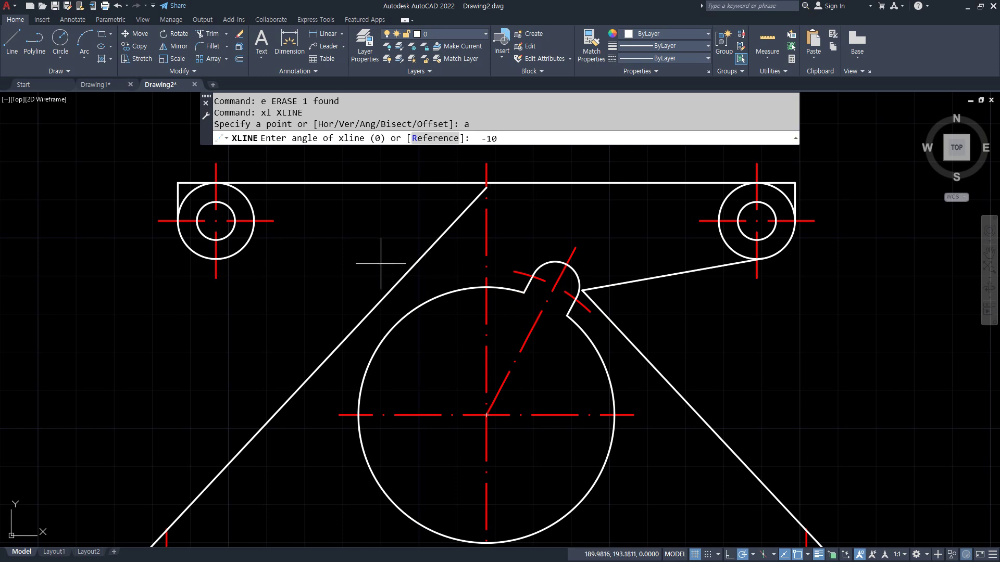
key(Return)
click(215, 222)
key(Return)
- Offset the -10-degree construction line 10 downward
text(o)
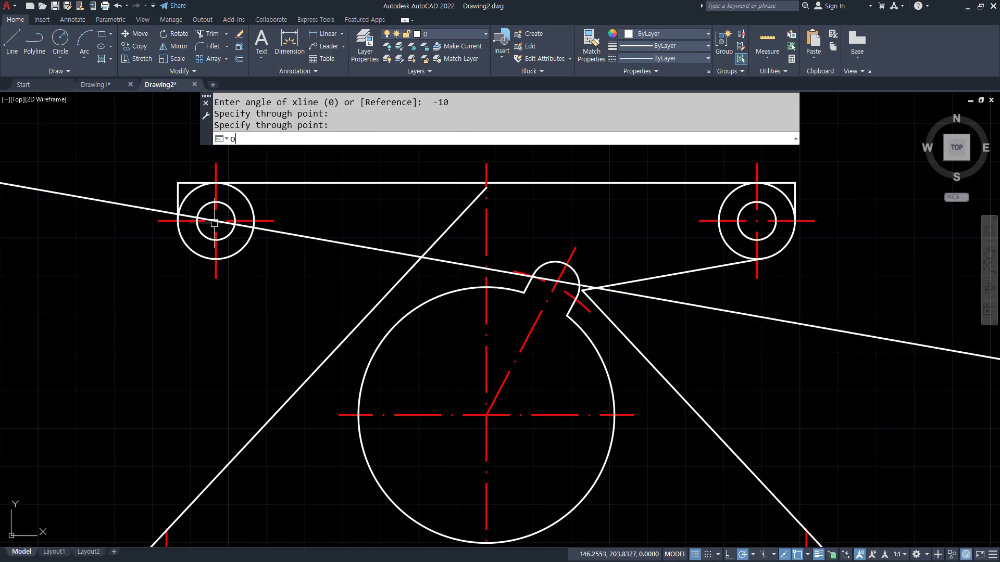
key(Return)
text(10)
key(Return)
click(282, 233)
click(256, 286)
key(Return)
- Fillet the offset line to the upper left outer circle and the left diagonal edge with radius 0, and erase the original construction line
text(f)
key(Return)
click(291, 273)
click(330, 341)
key(Return)
click(235, 263)
click(190, 247)
click(352, 239)
click(337, 255)
key(Return)
key(Escape)
key(Escape)
click(422, 258)
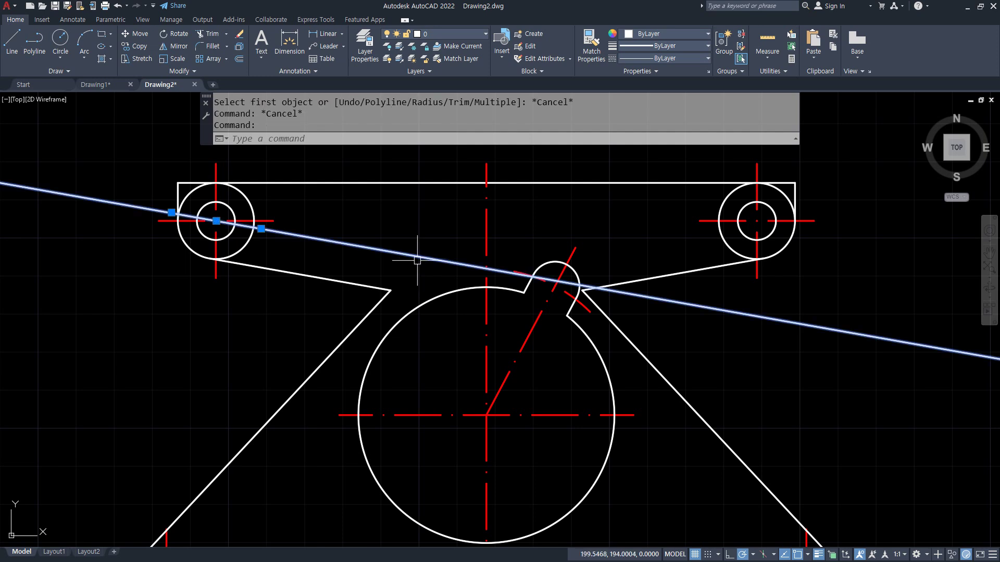
text(e)
key(Return)
- Offset the large circle's vertical centerline 45 to both sides
text(o)
key(Return)
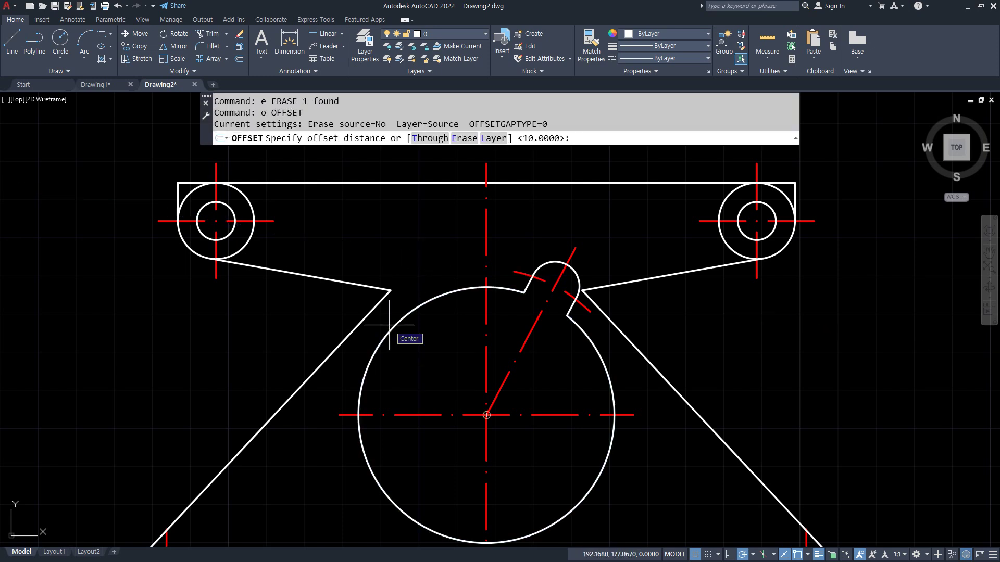
text(45)
key(Return)
click(486, 318)
click(411, 320)
click(487, 320)
click(759, 333)
key(Escape)
- Match both offset vertical lines to the properties of the sloped outline edge
text(ma)
key(Return)
click(693, 270)
click(658, 268)
click(315, 260)
key(Return)
- Fillet the left vertical line to the upper sloped edge and the left diagonal edge with radius 10
text(f)
key(Return)
text(r)
key(Return)
text(1)
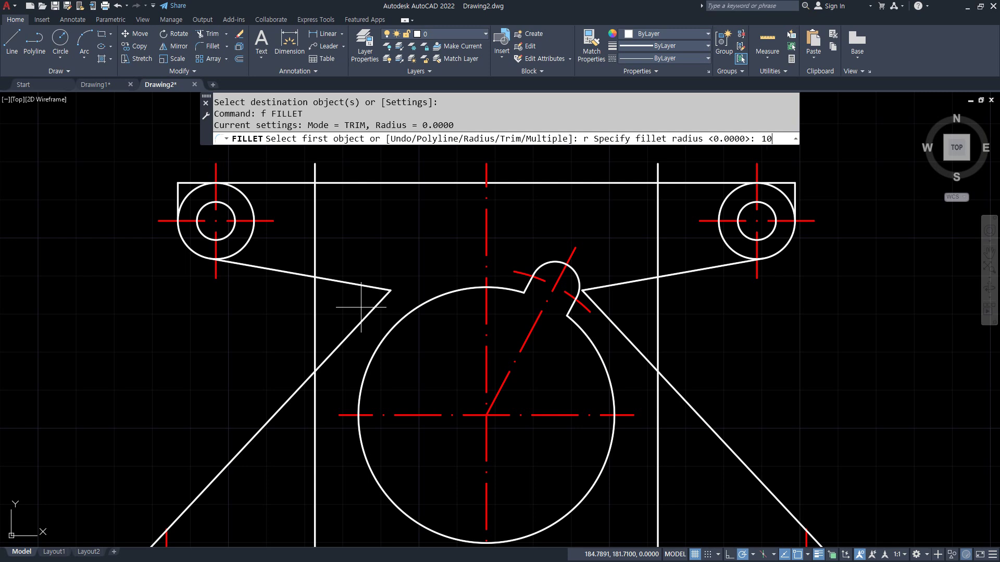
text(0)
key(Return)
click(291, 273)
click(316, 328)
key(Return)
click(316, 330)
click(299, 391)
- Fillet the right vertical line to the upper sloped edge and the right diagonal edge with radius 10
key(Return)
click(669, 276)
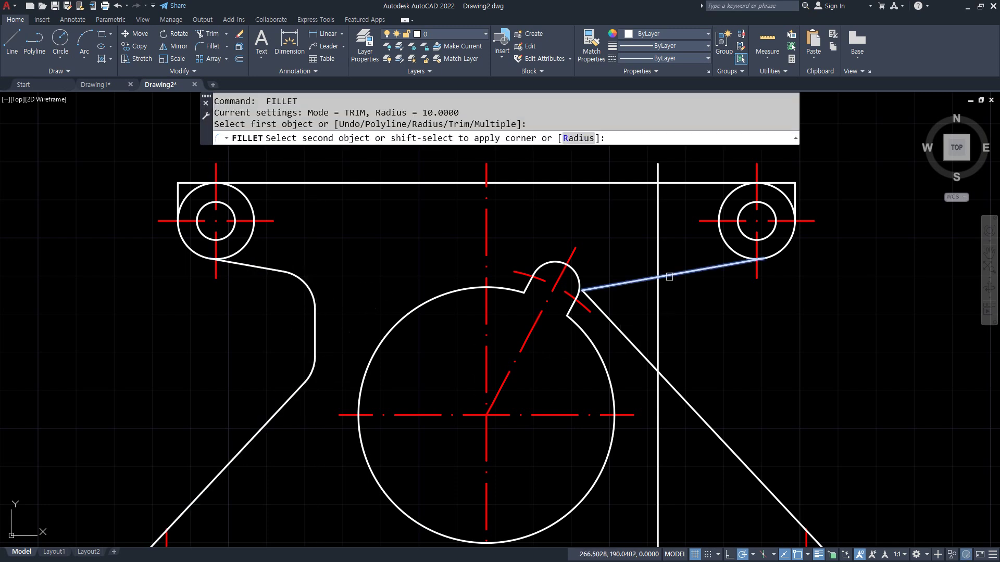
click(655, 294)
key(Return)
click(658, 333)
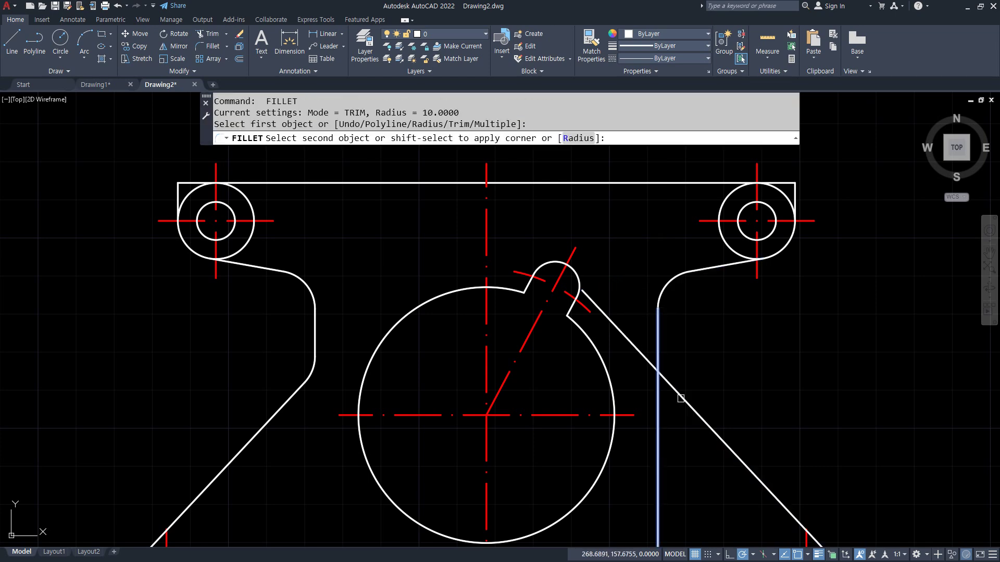
click(683, 395)
click(683, 395)
key(Escape)
key(Escape)
- Offset the plate's bottom edge 4 upward
scroll(446, 417, down, 3)
scroll(440, 301, up, 5)
text(o)
key(Return)
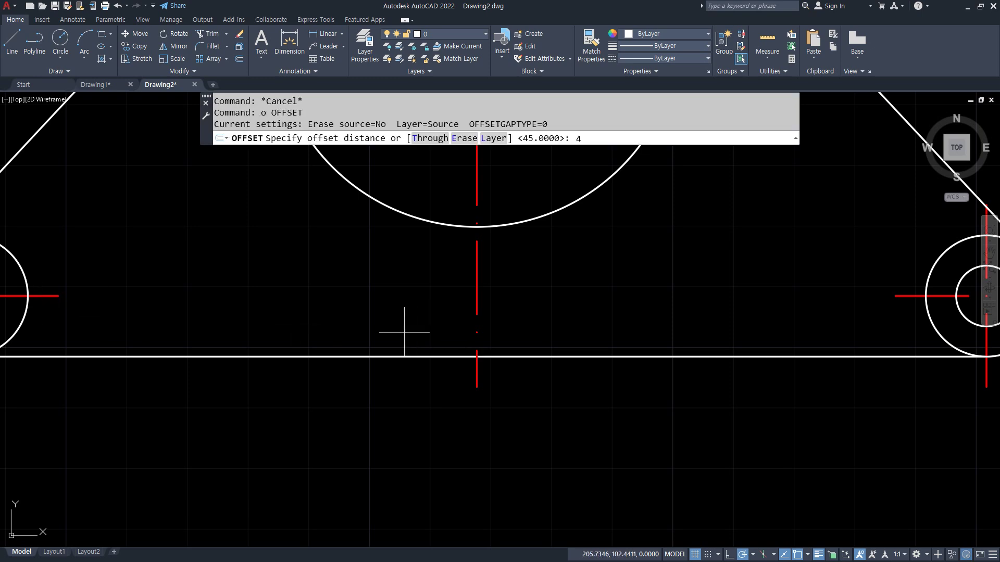
text(4)
key(Return)
click(504, 356)
click(504, 339)
key(Return)
key(Return)
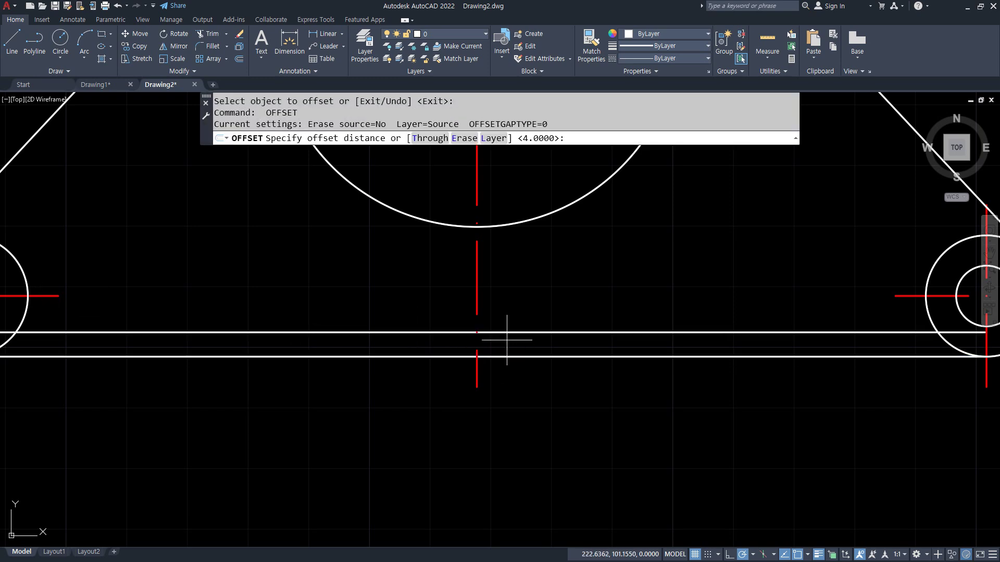
- Offset the plate's central vertical centerline 38 to both the left and the right
text(38)
key(Return)
click(476, 371)
click(431, 379)
click(475, 375)
click(562, 382)
key(Return)
- Match both offset vertical lines to the properties of the plate's bottom edge
text(ma)
key(Return)
click(697, 356)
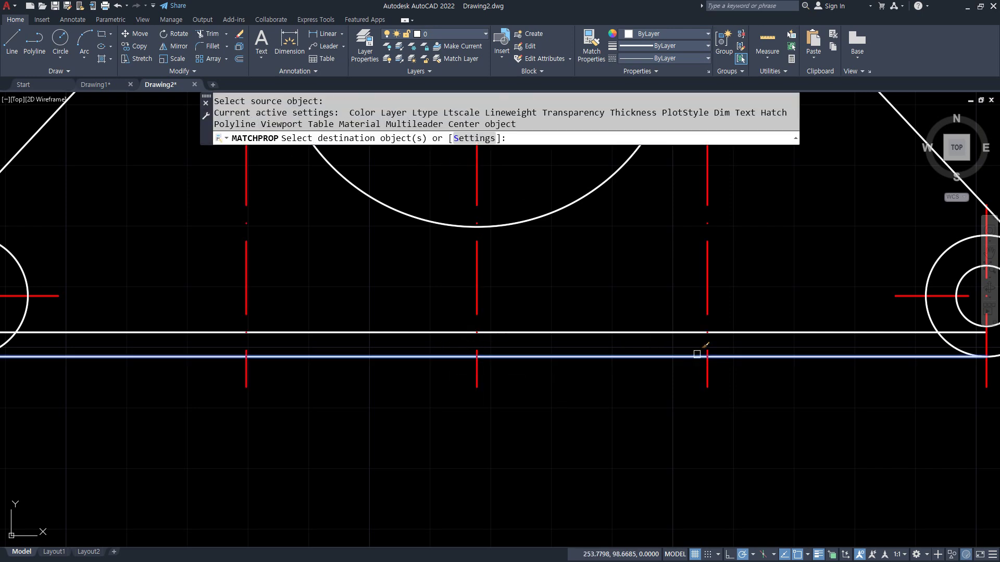
click(708, 301)
click(286, 302)
click(177, 258)
key(Return)
- Trim the bottom edge between the two vertical lines and their excess ends to form the shallow bottom recess
text(tr)
key(Return)
click(382, 358)
click(545, 356)
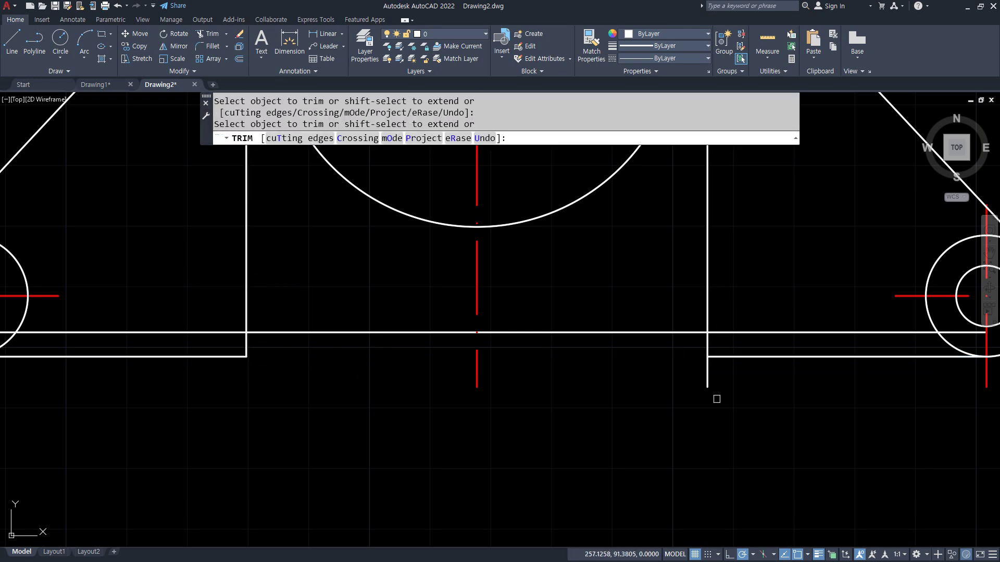
scroll(299, 339, up, 2)
key(Return)
- Fillet the recess's upper left corner with radius 2.4
text(f)
key(Return)
text(r)
key(Return)
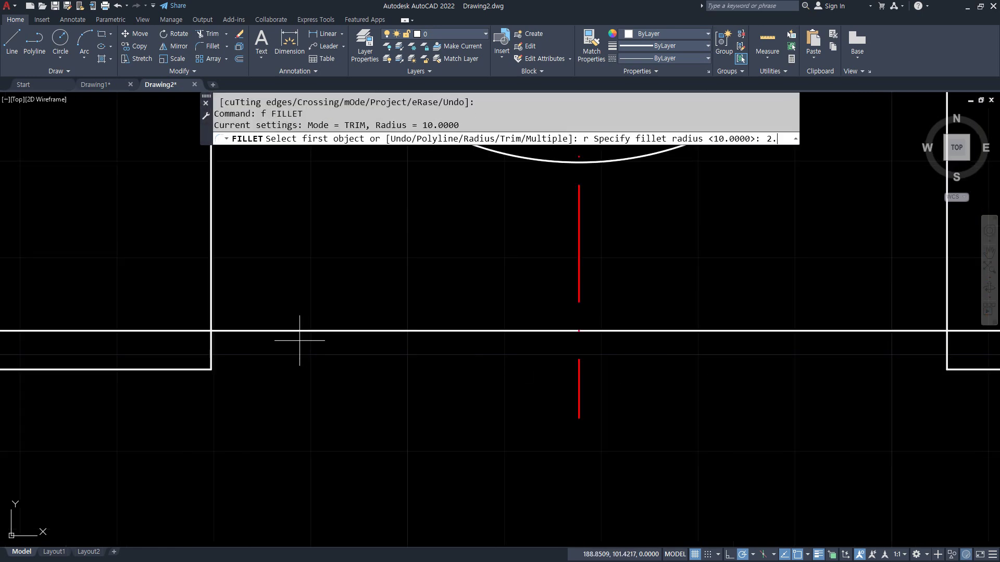
key(Return)
click(211, 343)
click(239, 335)
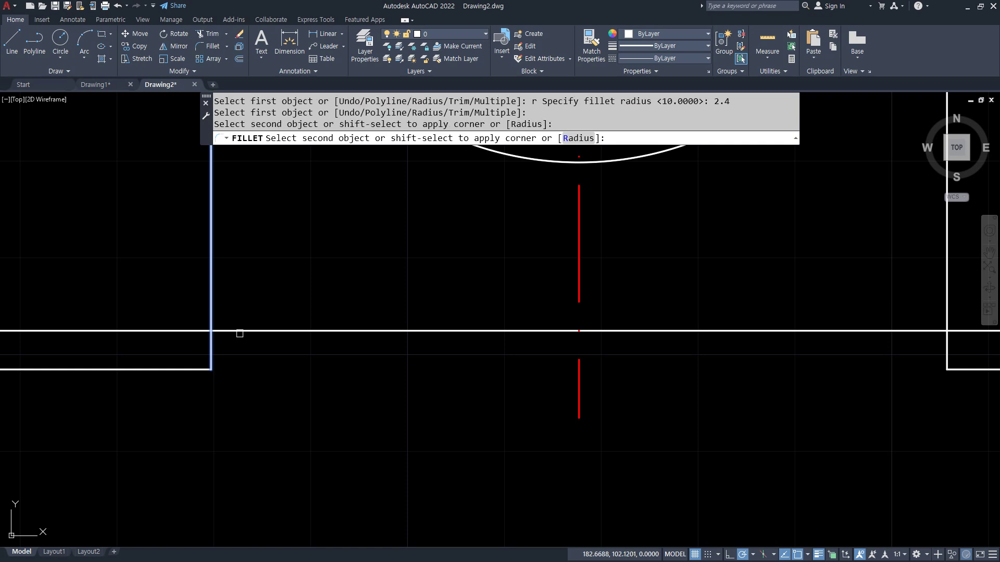
click(243, 330)
- Fillet the recess's upper right corner with the same 2.4 radius
middle_drag(560, 338, 331, 339)
key(Return)
click(699, 339)
click(717, 352)
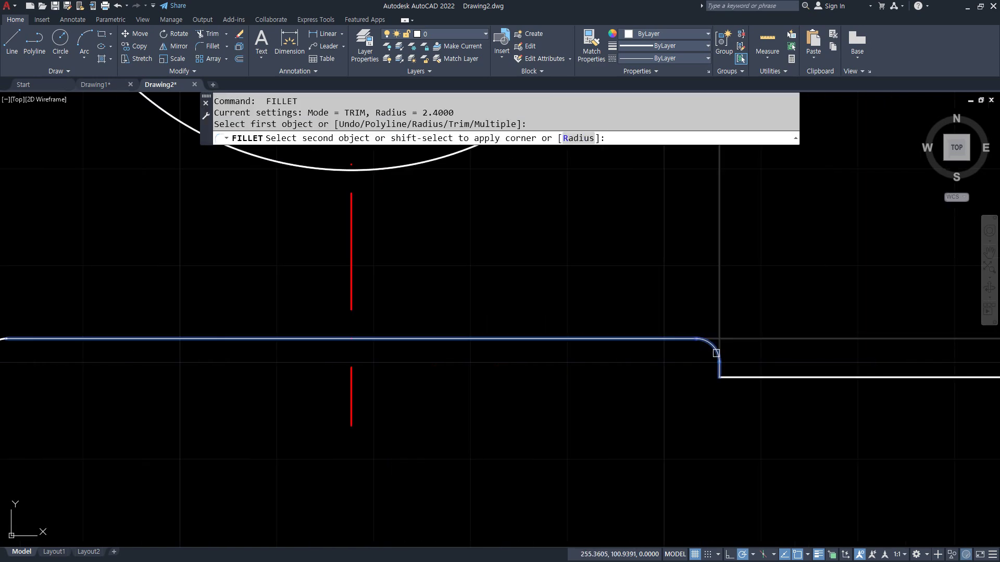
- Trim the inner arcs of the outer circles around the two lower mounting holes
scroll(646, 365, down, 4)
scroll(645, 367, down, 2)
mouse_move(573, 333)
middle_down()
mouse_move(538, 357)
mouse_move(489, 431)
middle_up()
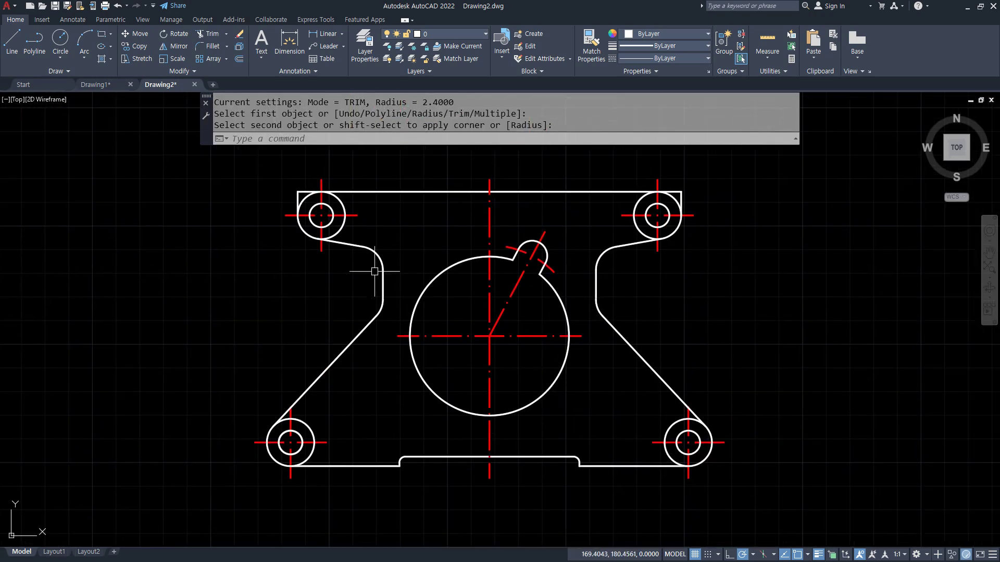
scroll(312, 413, up, 6)
key(Escape)
text(tr)
key(Return)
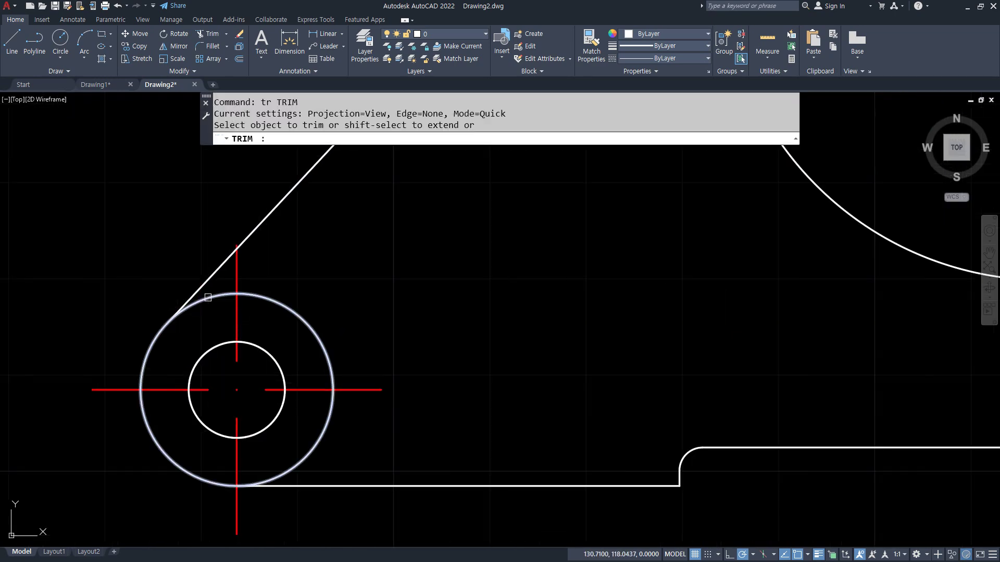
click(301, 324)
middle_drag(658, 390, 67, 357)
middle_drag(802, 373, 98, 376)
mouse_move(467, 399)
mouse_down()
mouse_move(464, 320)
mouse_move(544, 291)
mouse_up()
- Trim the inner arcs of the outer circles around the two upper mounting holes
scroll(576, 269, down, 6)
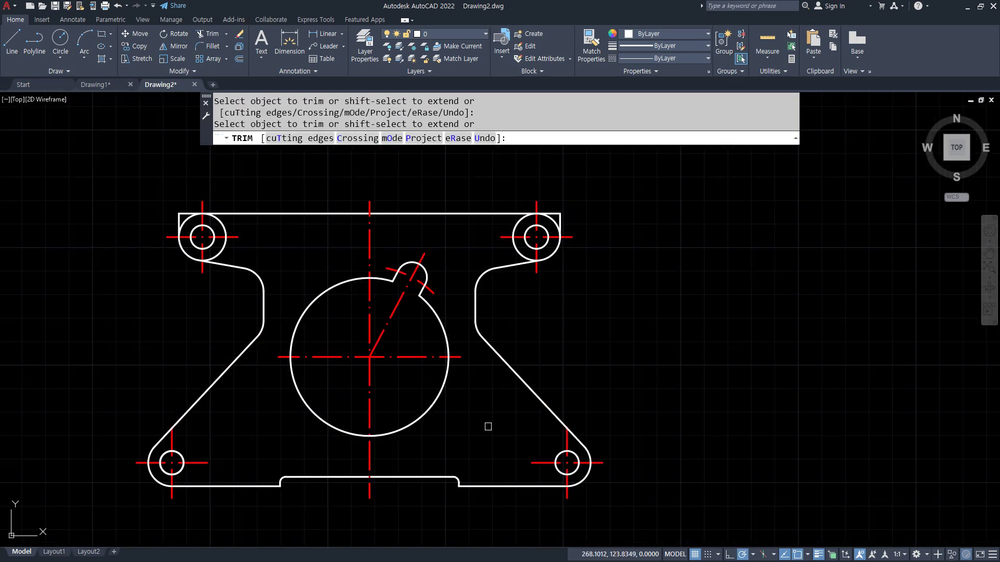
scroll(508, 268, up, 3)
click(501, 259)
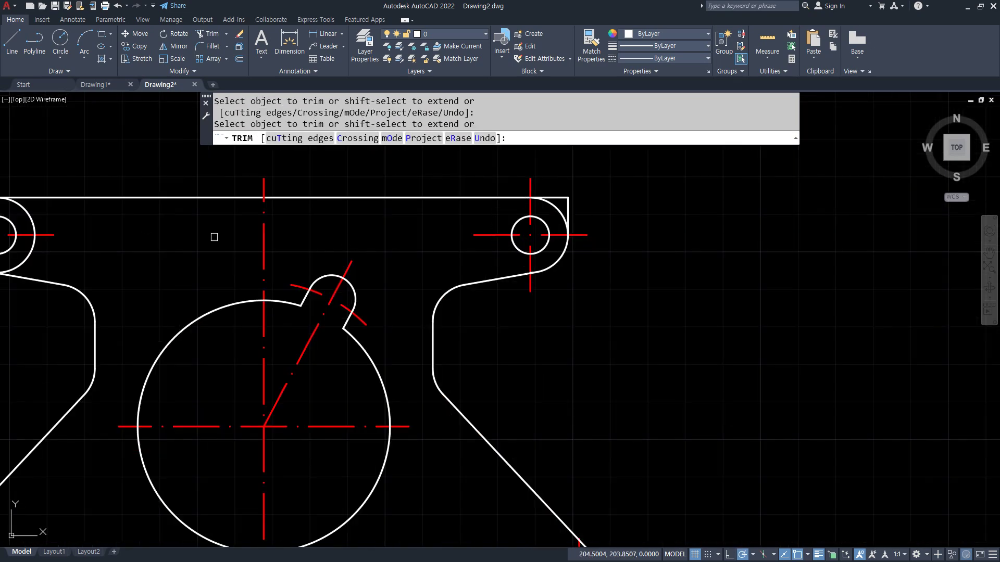
middle_drag(182, 237, 464, 248)
scroll(289, 252, up, 4)
click(317, 314)
middle_drag(341, 283, 342, 350)
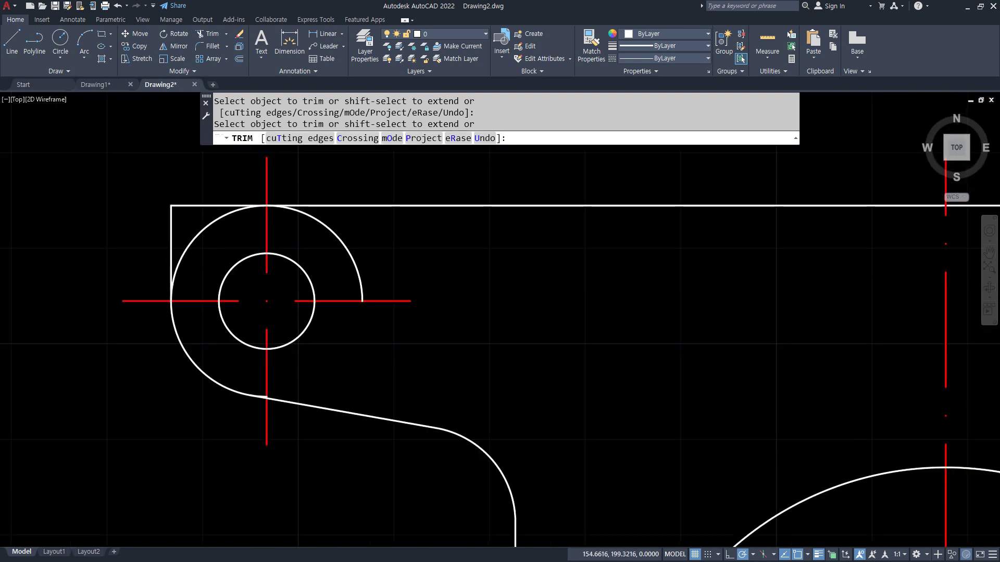
middle_drag(349, 256, 339, 189)
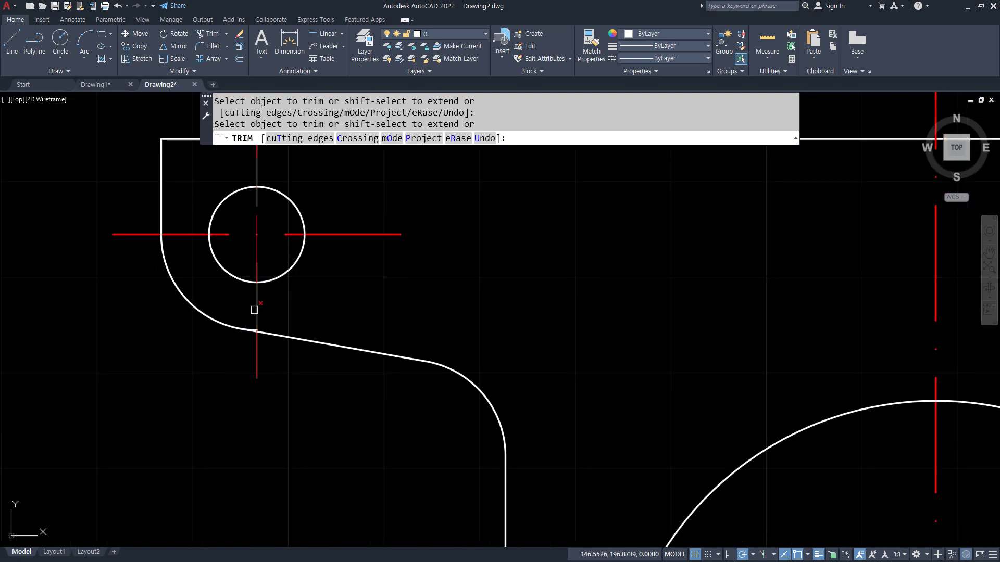
- Trim the leftover arc ends where the upper corner arcs meet the sloped edges, and finish trimming
scroll(254, 310, up, 6)
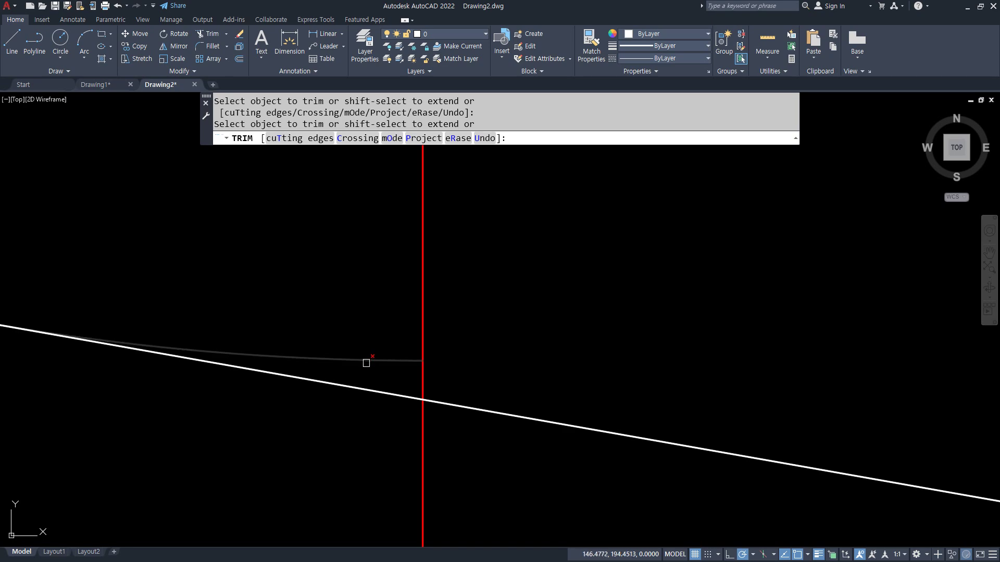
scroll(445, 366, down, 10)
scroll(442, 338, up, 4)
middle_drag(237, 308, 362, 287)
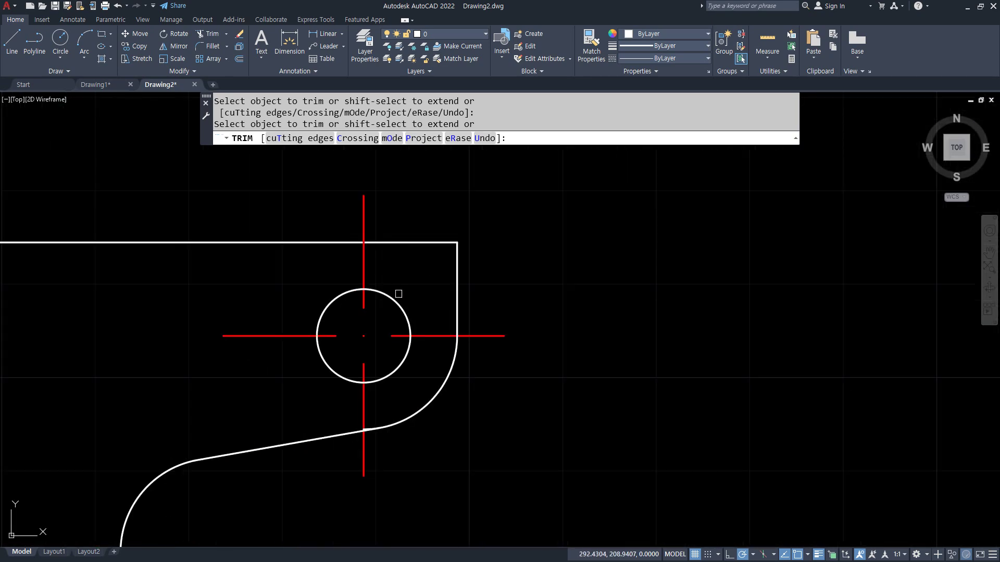
scroll(348, 426, up, 6)
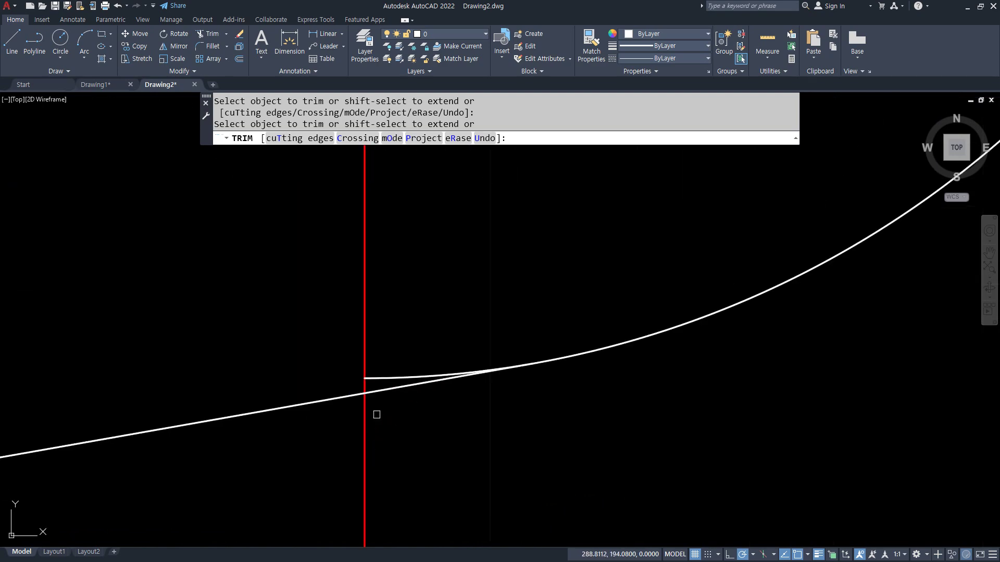
click(392, 379)
scroll(446, 426, down, 6)
scroll(262, 409, down, 3)
scroll(262, 409, down, 2)
middle_drag(262, 408, 468, 300)
scroll(308, 384, up, 1)
middle_drag(357, 439, 367, 443)
key(Return)
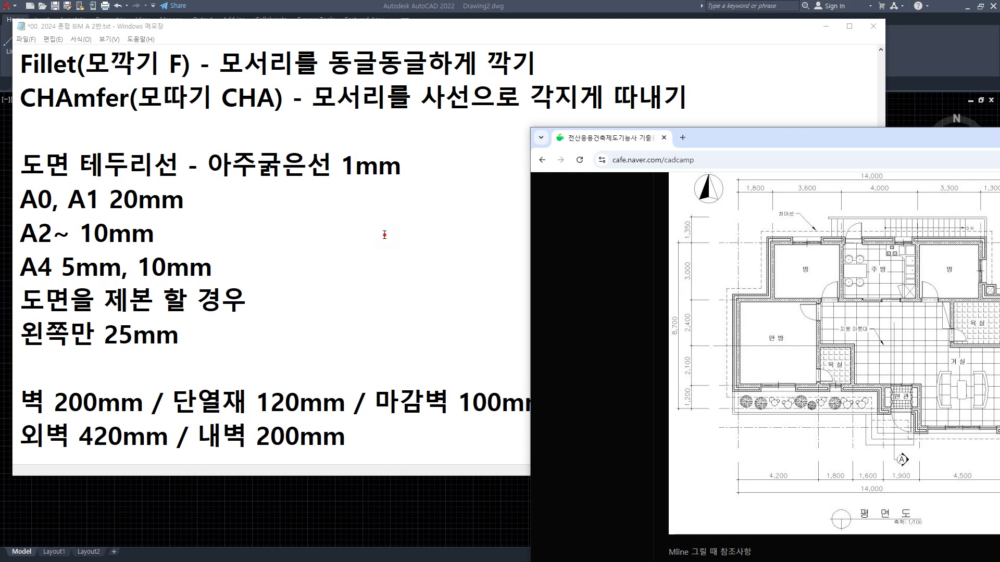
- Switch to the browser and open the floor plan image in its own window to study it beside the wall thickness notes
click(385, 235)
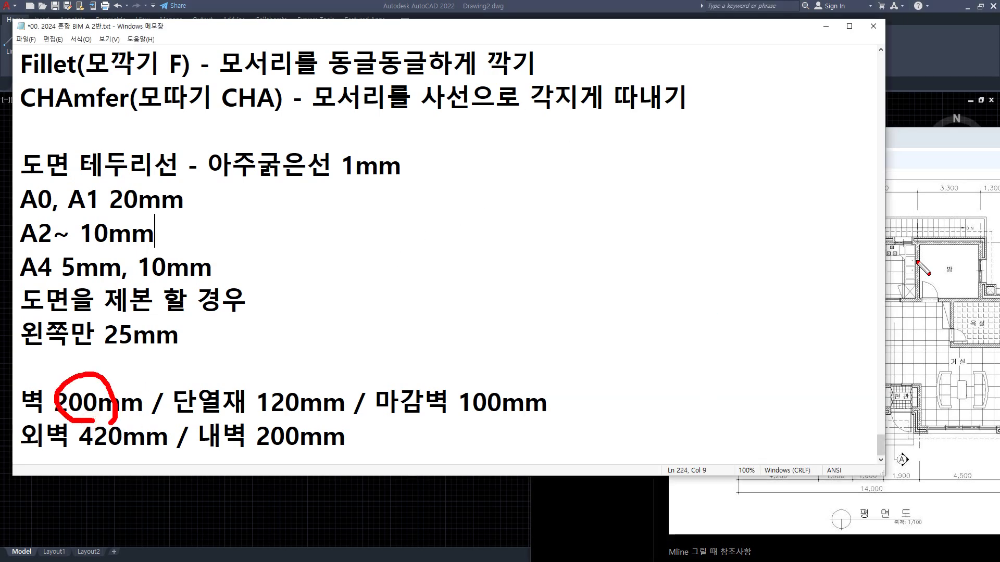
click(913, 136)
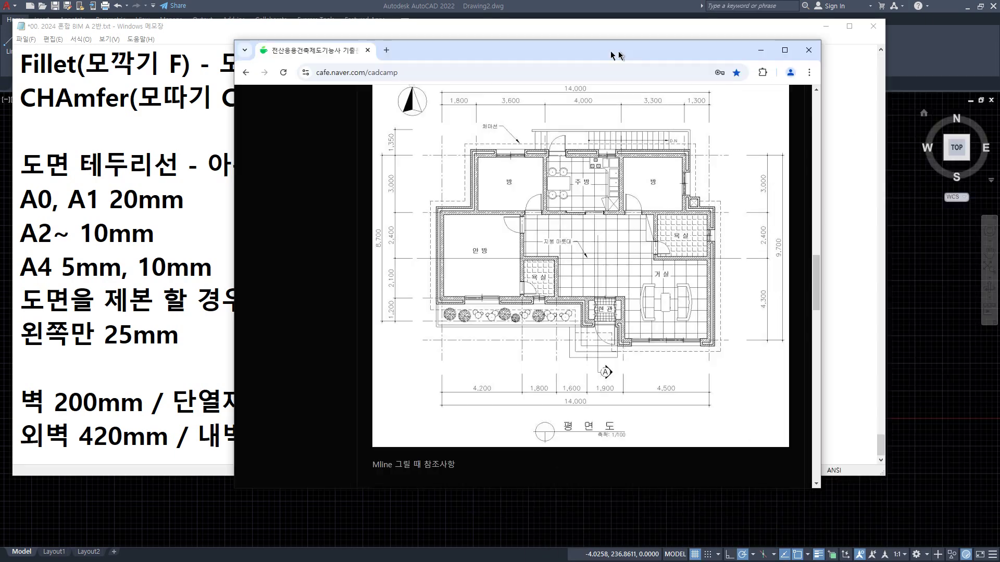
click(600, 383)
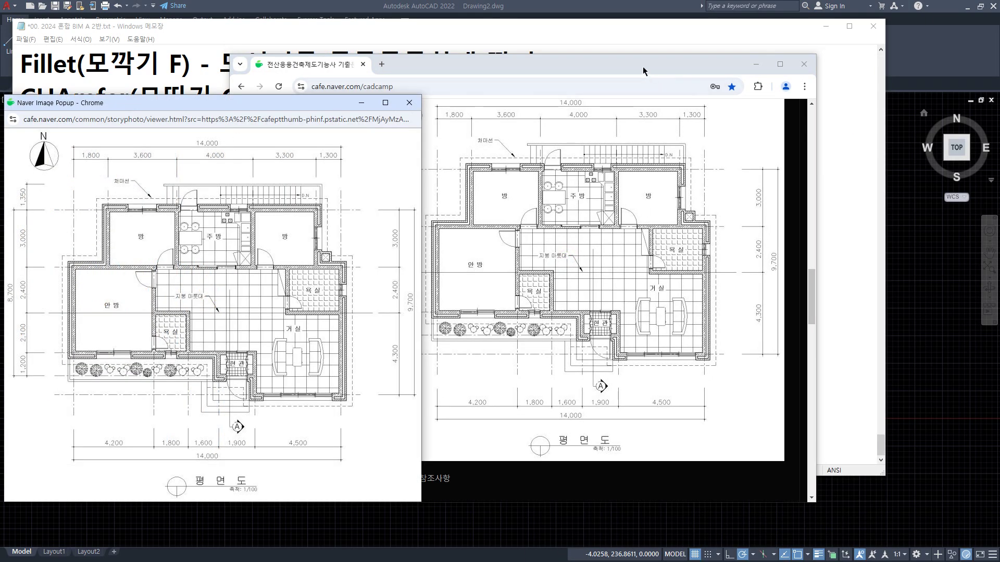
drag(642, 67, 0, 156)
drag(152, 110, 680, 75)
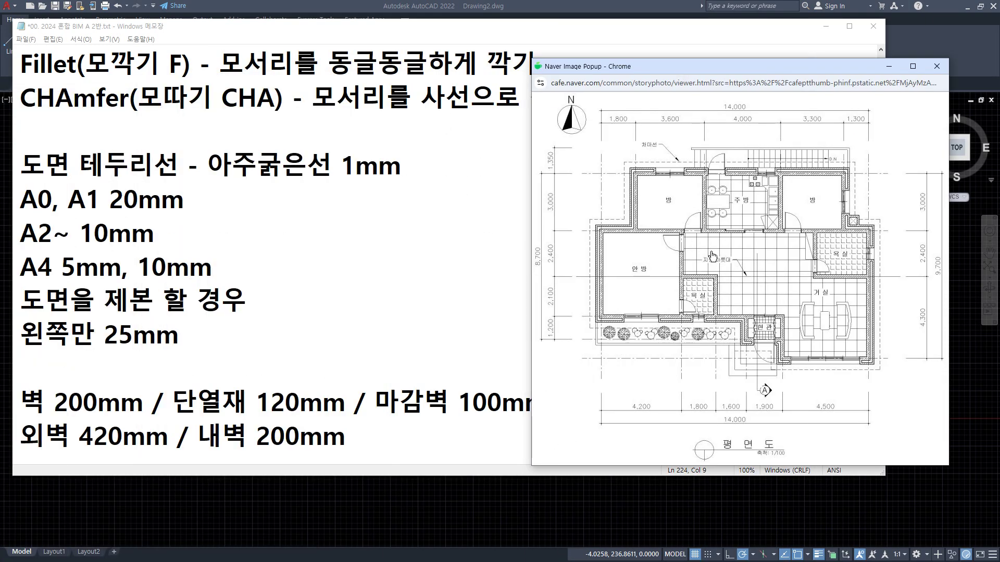
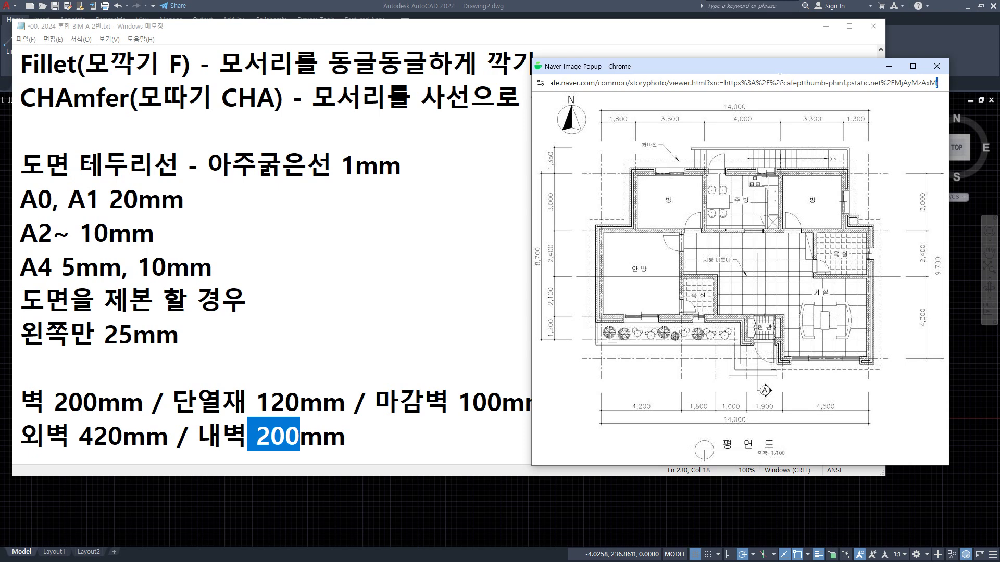
click(732, 217)
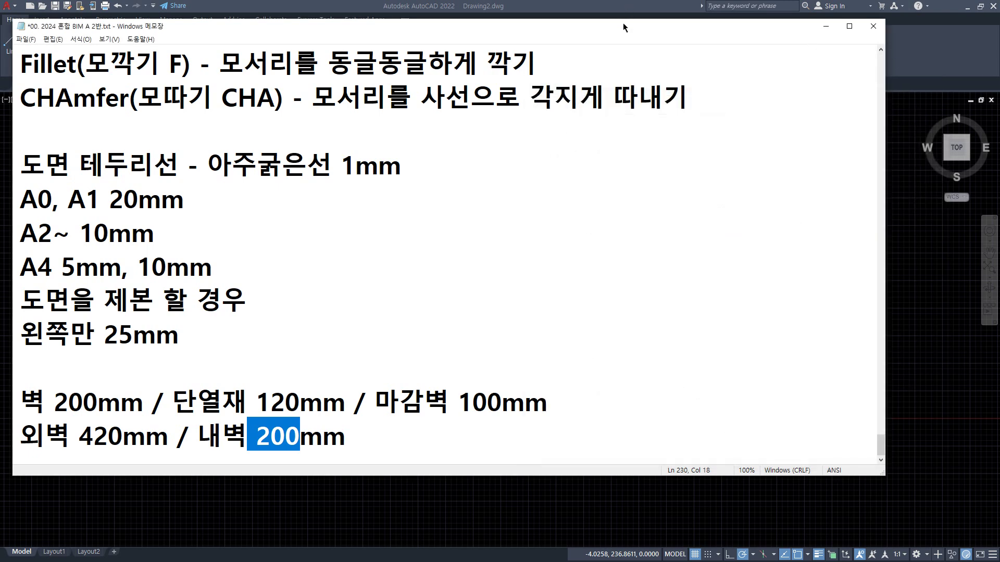
- Switch back to AutoCAD and erase the entire plate drawing
drag(622, 29, 633, 141)
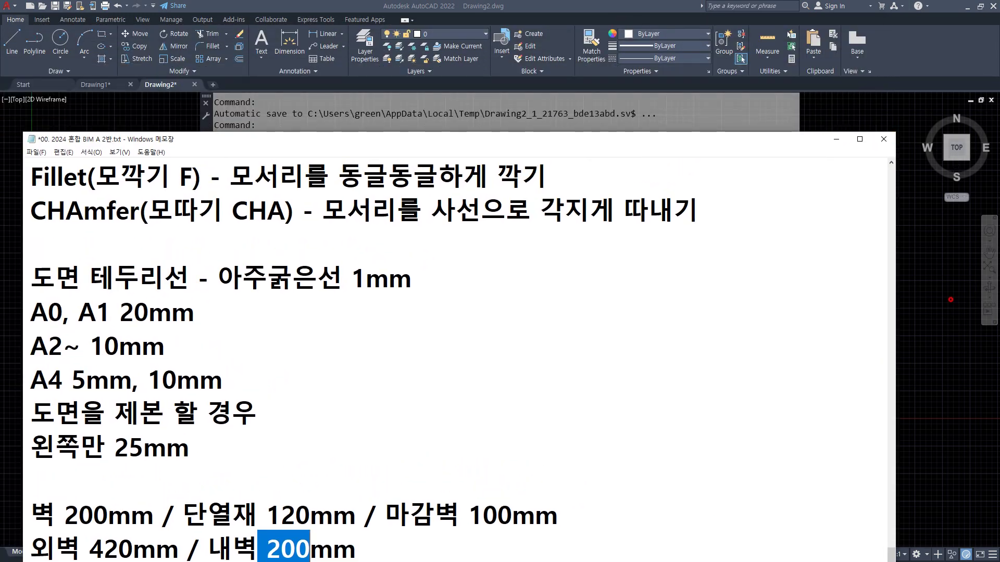
click(950, 299)
click(313, 384)
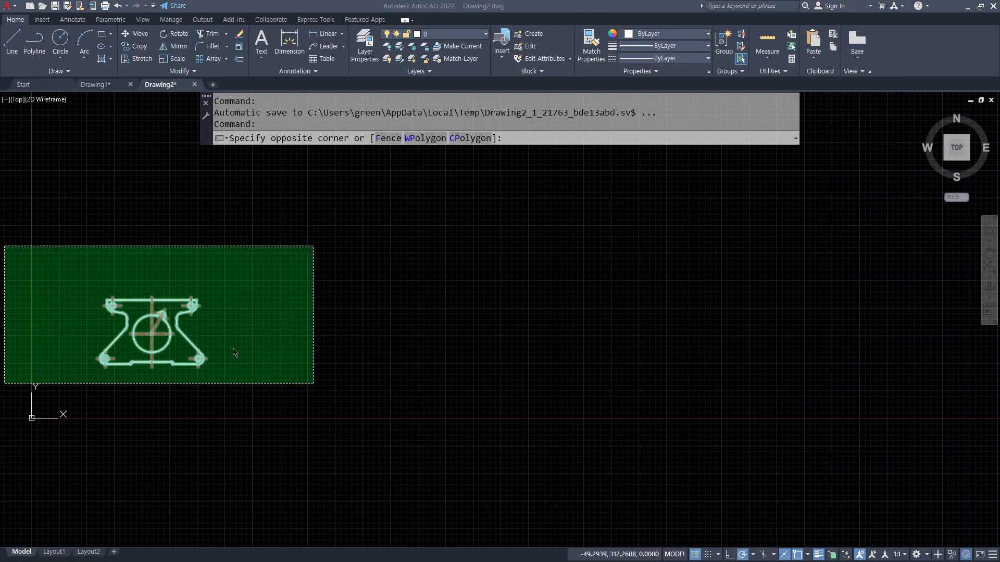
click(61, 271)
text(e)
key(Return)
- Zoom to the whole drawing area, zoom out much further and make 중심 the current layer
text(z)
key(Return)
text(a)
key(Return)
scroll(342, 323, down, 20)
middle_drag(625, 283, 337, 480)
click(454, 32)
click(446, 59)
- Bring up the floor plan in the browser and examine its left and bottom reference lines and grid spacings
drag(0, 68, 441, 70)
key(ctrl+2)
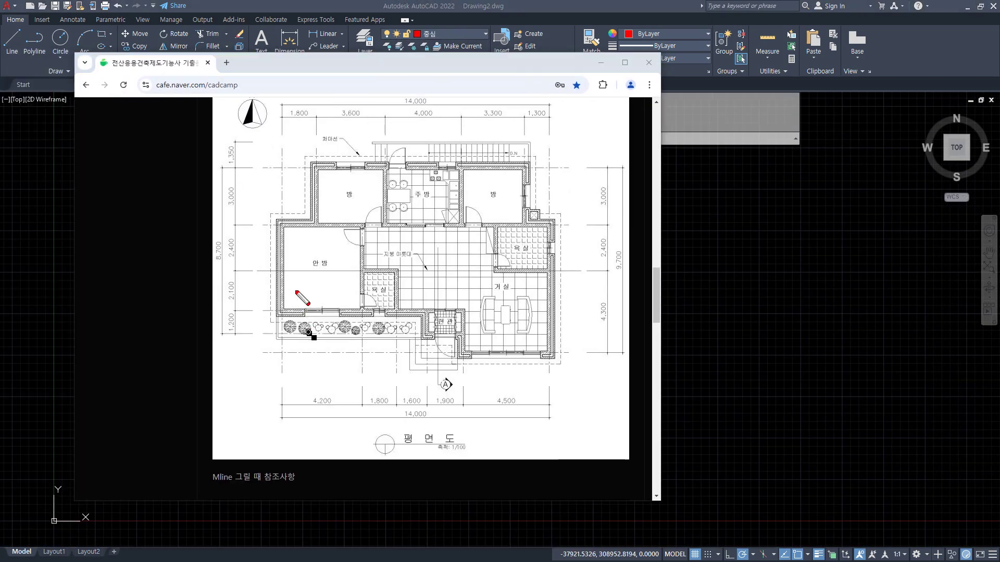
shift+drag(282, 163, 282, 426)
shift+drag(252, 356, 480, 355)
mouse_move(304, 401)
shift+mouse_down()
mouse_move(568, 399)
mouse_move(557, 264)
shift+mouse_up()
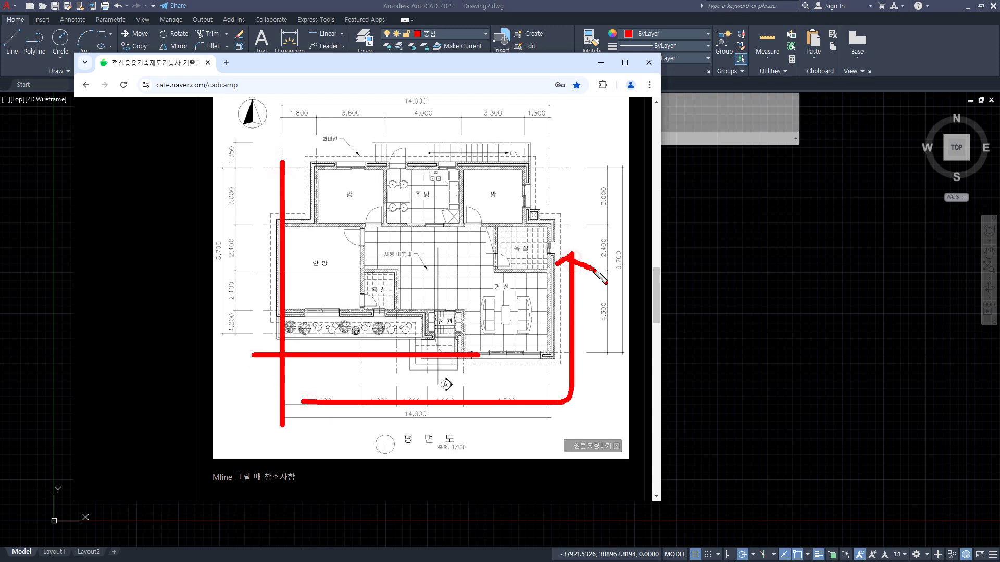
key(Escape)
drag(468, 64, 0, 73)
- Draw a horizontal and a vertical construction line crossing at one point
click(436, 326)
text(x)
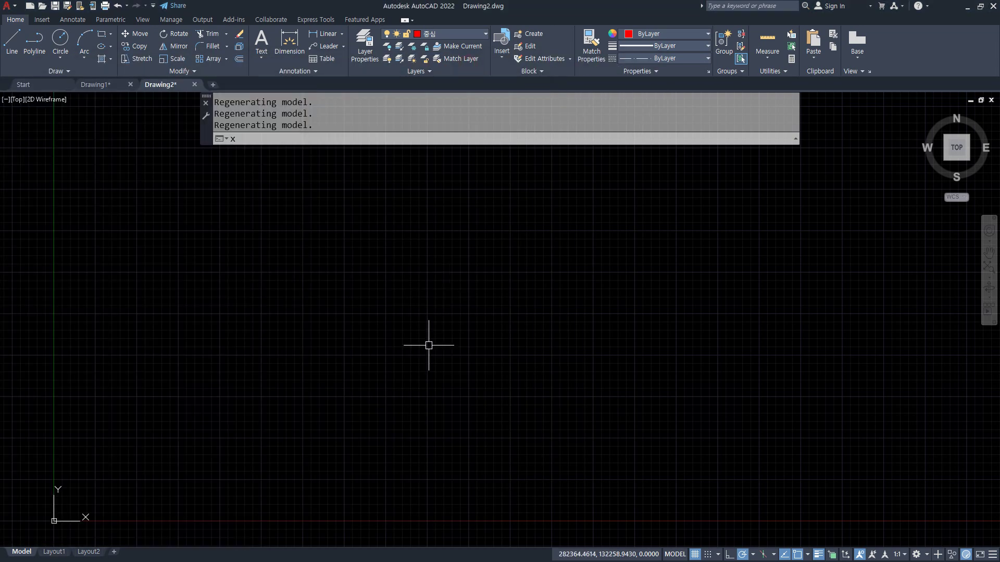
text(l)
key(Return)
click(320, 357)
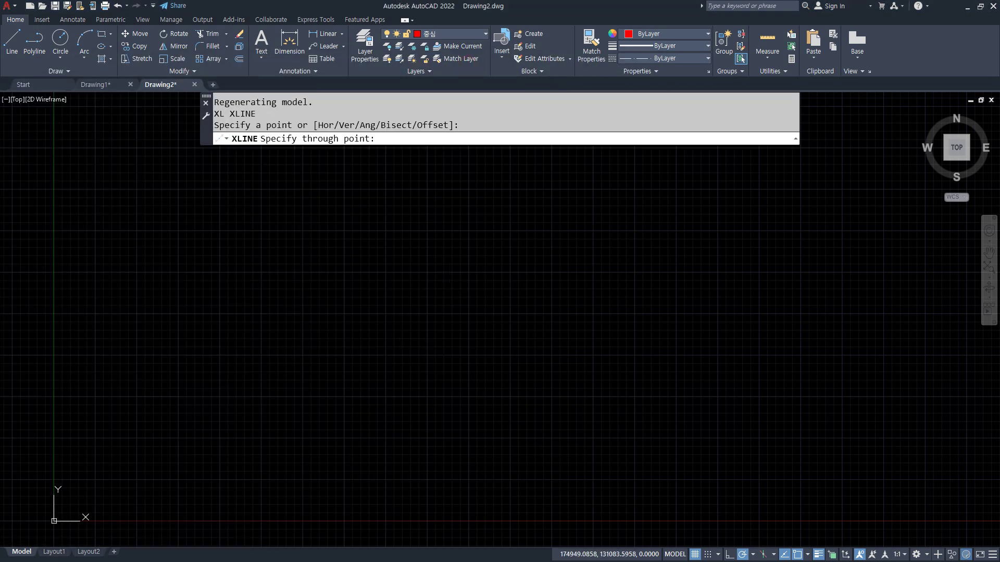
click(351, 347)
click(287, 317)
key(Return)
- Trim the construction lines beyond their crossing, leaving the lower left corner of the grid
text(tr)
key(Return)
mouse_move(308, 453)
mouse_down()
mouse_move(201, 301)
mouse_move(181, 291)
mouse_up()
key(Return)
- Offset the left vertical line 4200 to the right
text(o)
key(Return)
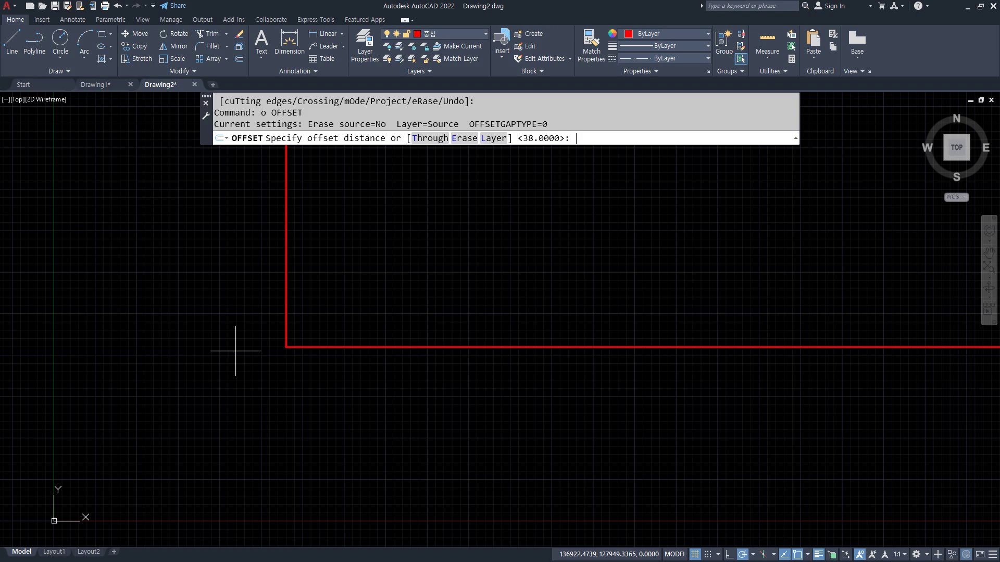
key(Return)
click(286, 308)
click(337, 341)
- Offset the second vertical line 1800 to the right
scroll(338, 239, down, 1)
scroll(333, 360, up, 5)
text(o)
key(Return)
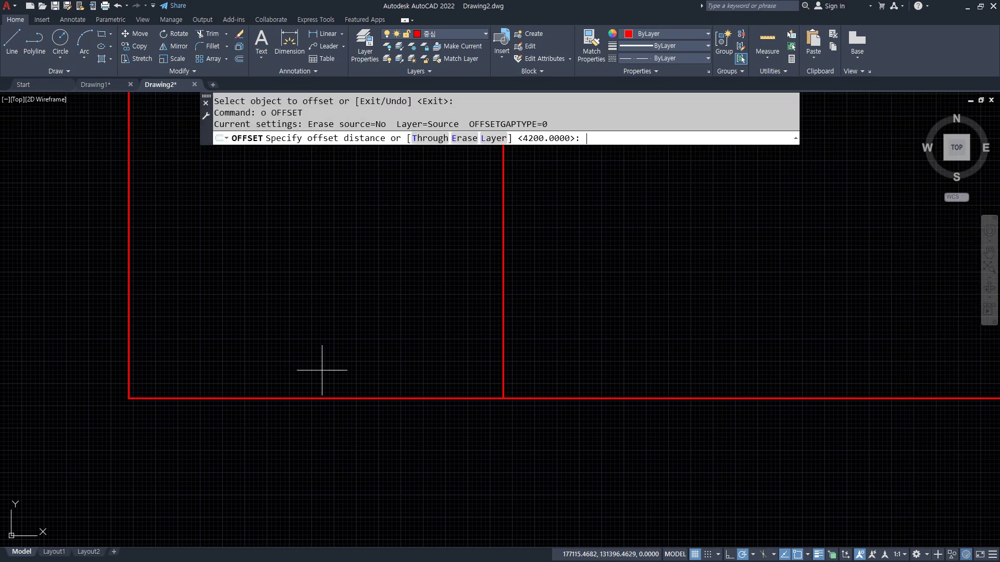
text(1800)
key(Return)
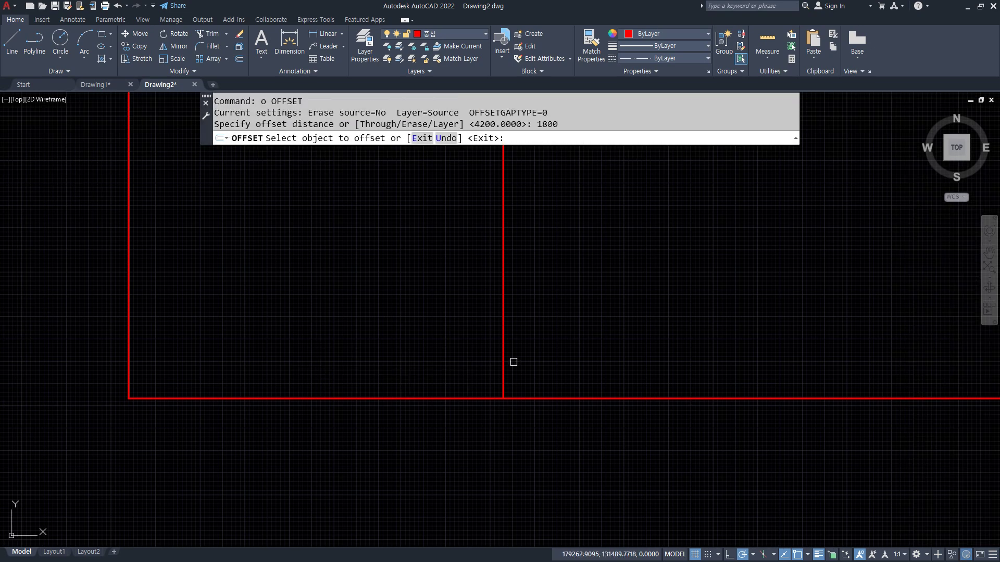
click(503, 361)
click(578, 353)
key(Return)
- Offset the third vertical line 1600 to the right
key(Return)
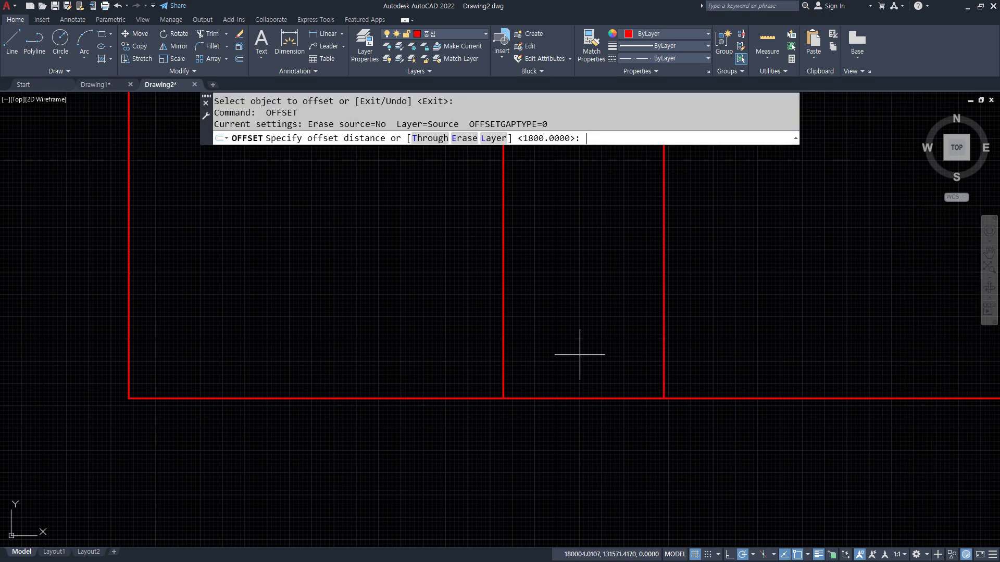
text(1600)
key(Return)
click(664, 352)
click(698, 351)
key(Return)
- Offset the fourth vertical line 1900 to the right
key(Return)
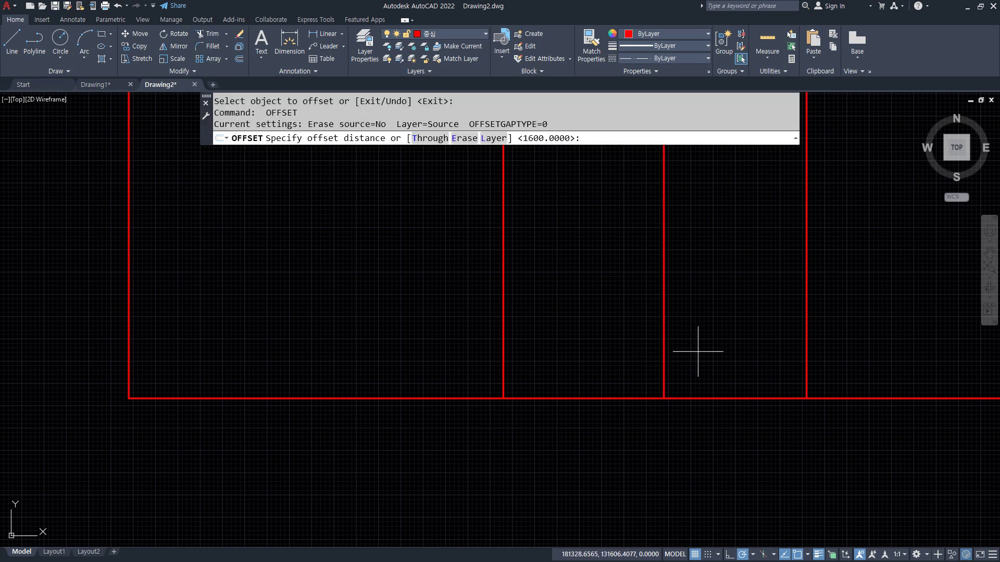
text(1900)
key(Return)
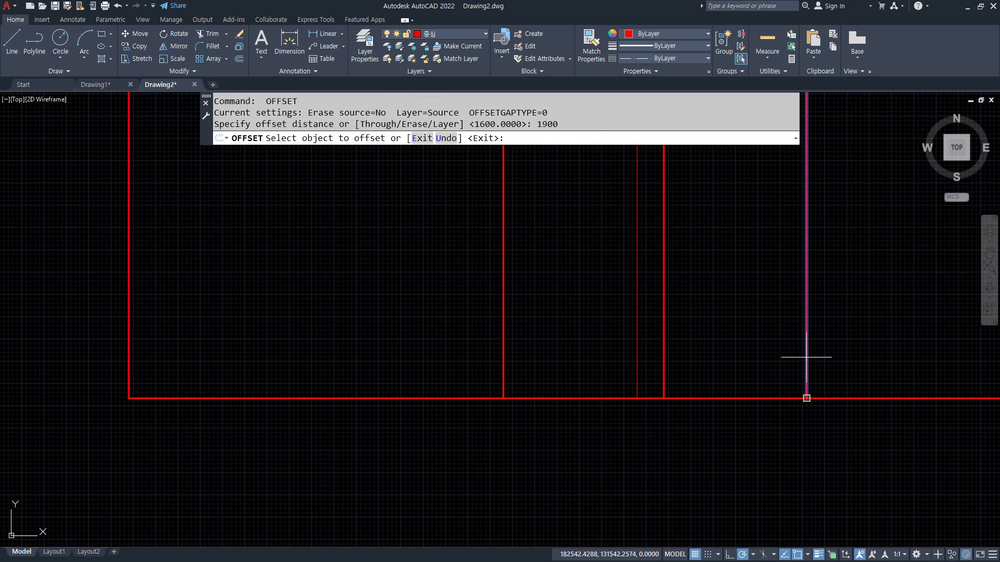
click(806, 357)
click(842, 357)
scroll(841, 358, down, 2)
middle_drag(816, 366, 564, 406)
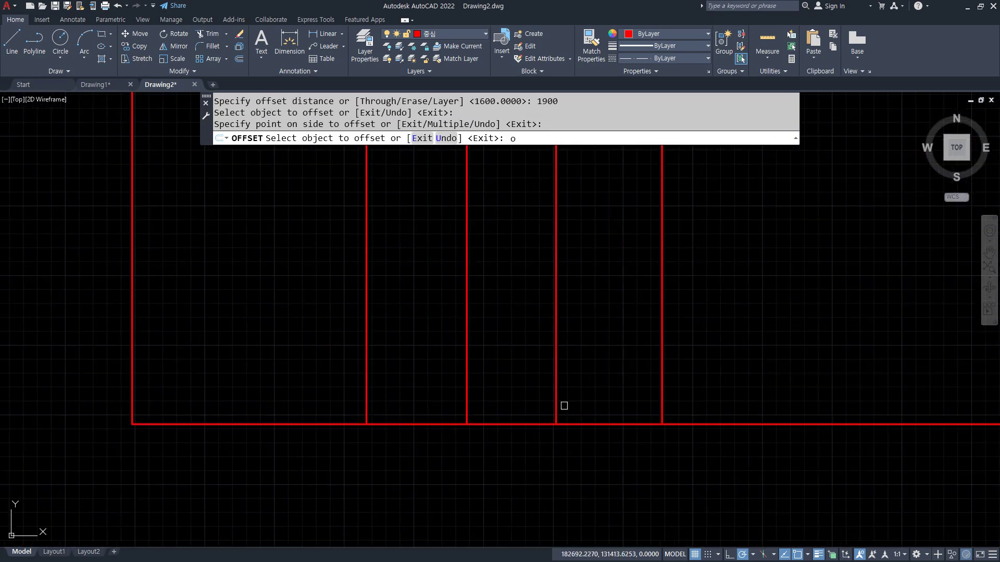
key(Return)
text(4500)
key(Return)
key(Escape)
key(Escape)
key(Escape)
- Offset the fifth vertical line 4500 to the right
text(o)
key(Return)
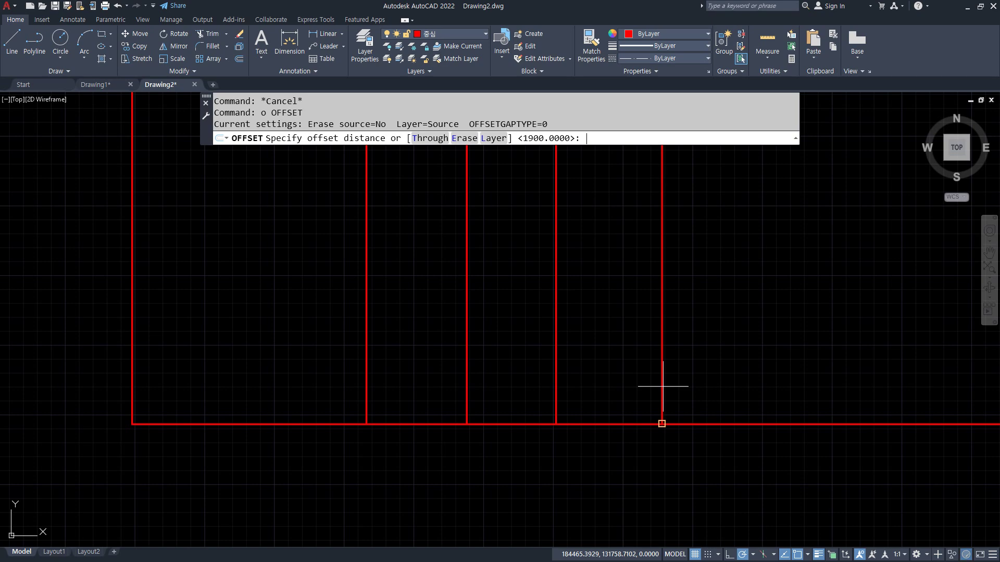
text(4500)
key(Return)
click(661, 384)
click(699, 382)
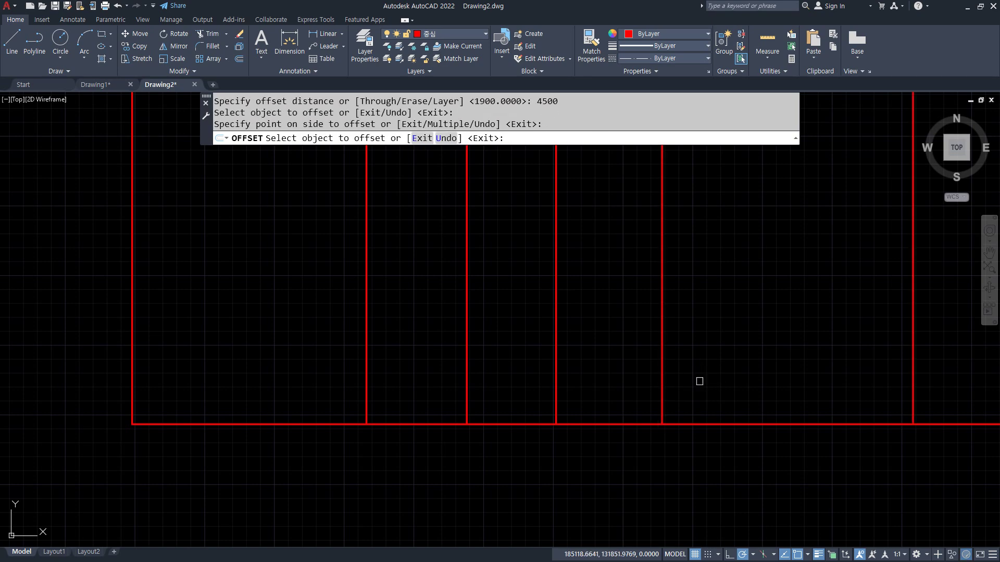
key(Return)
- Trim the bottom horizontal line where it overhangs the rightmost vertical line
scroll(866, 419, down, 2)
middle_drag(866, 420, 805, 437)
text(tr)
key(Return)
drag(882, 402, 882, 469)
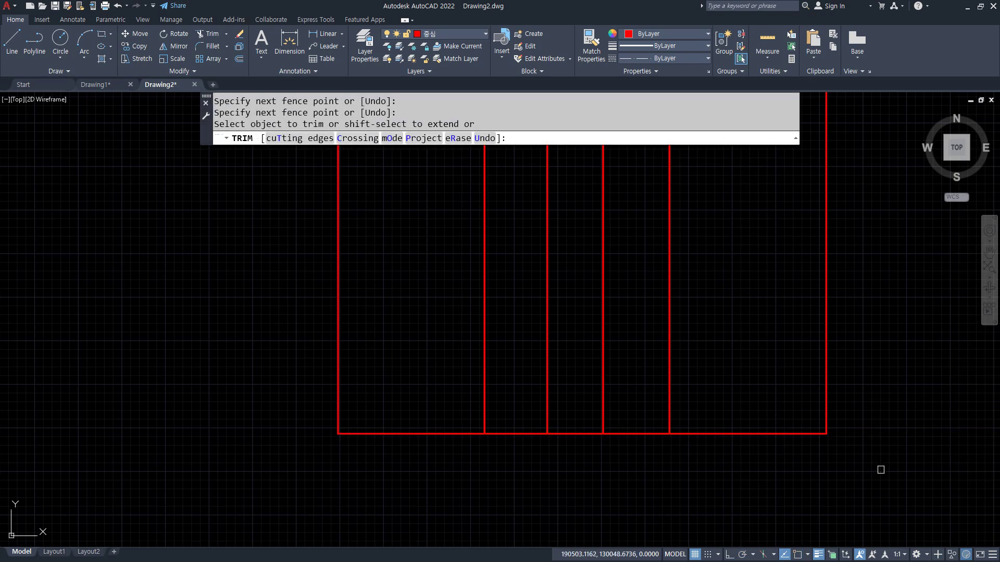
drag(320, 415, 320, 400)
drag(322, 446, 832, 455)
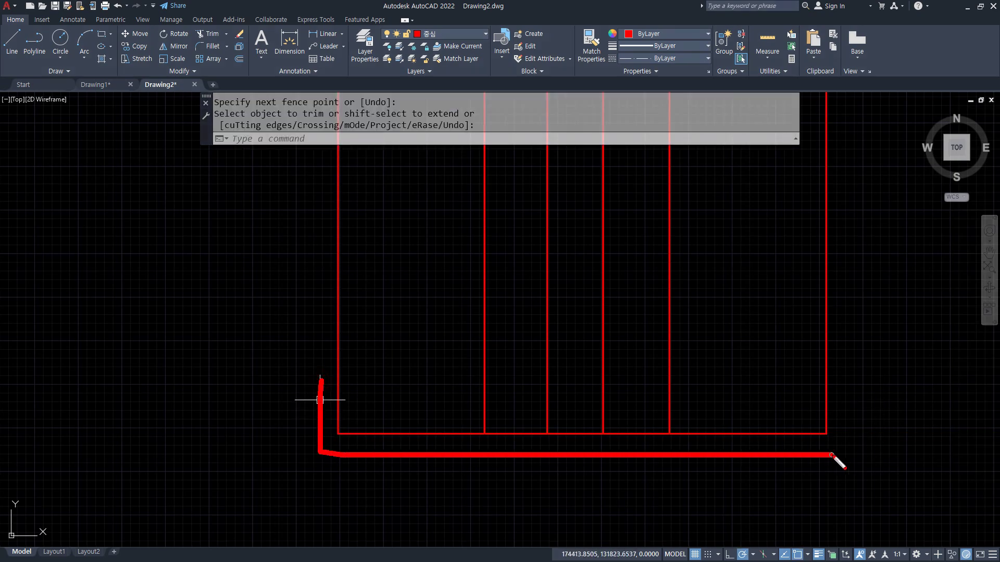
mouse_move(870, 422)
mouse_down()
mouse_move(871, 276)
mouse_move(856, 250)
mouse_move(889, 261)
mouse_up()
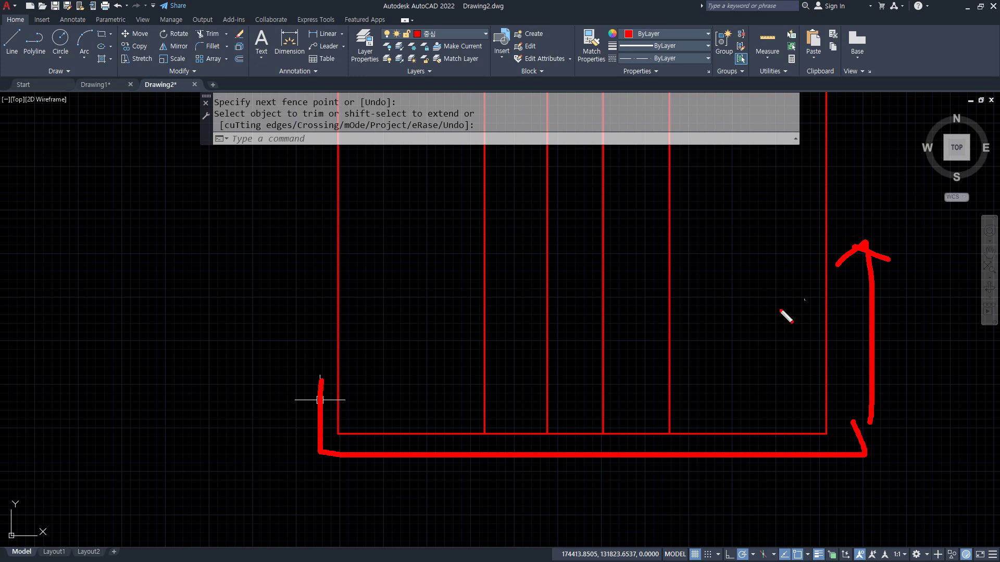
key(Escape)
key(Return)
- Offset the bottom horizontal line 4300 upward
text(o)
key(Return)
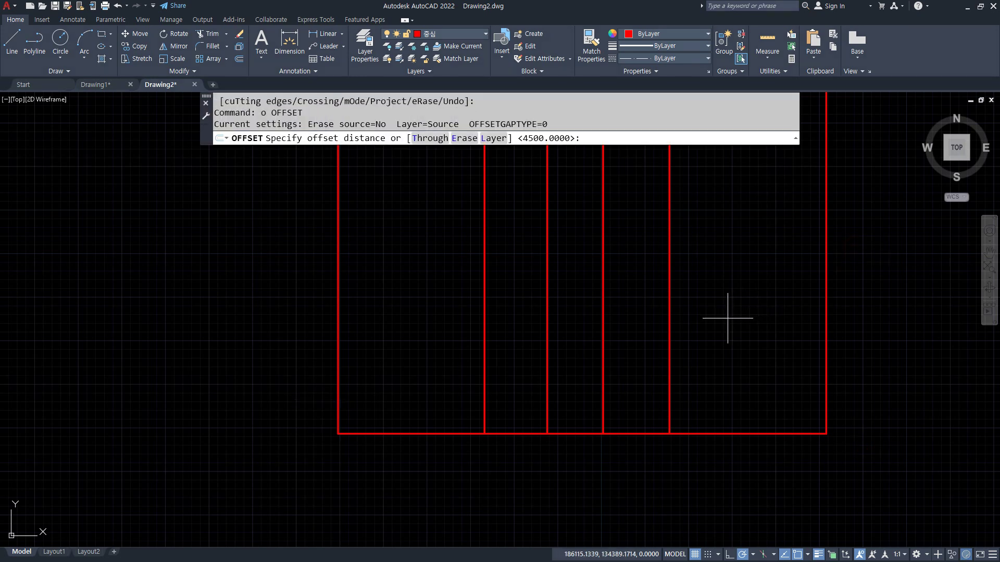
key(Return)
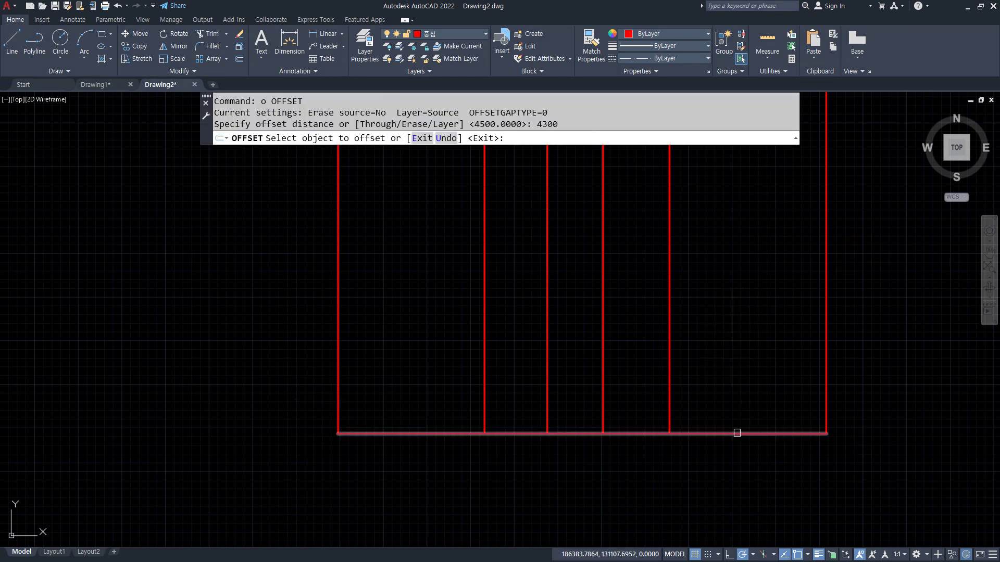
click(736, 433)
click(730, 384)
key(Return)
- Offset the second horizontal line 2400 upward
key(Return)
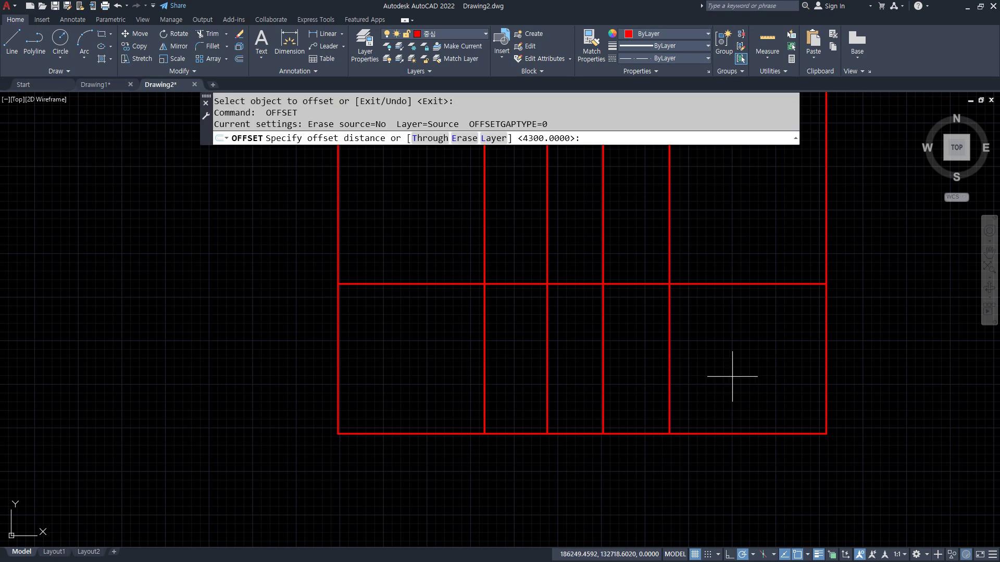
key(Return)
click(726, 284)
click(701, 253)
middle_drag(690, 260, 625, 401)
key(Return)
- Offset the third horizontal line 3000 upward
key(Return)
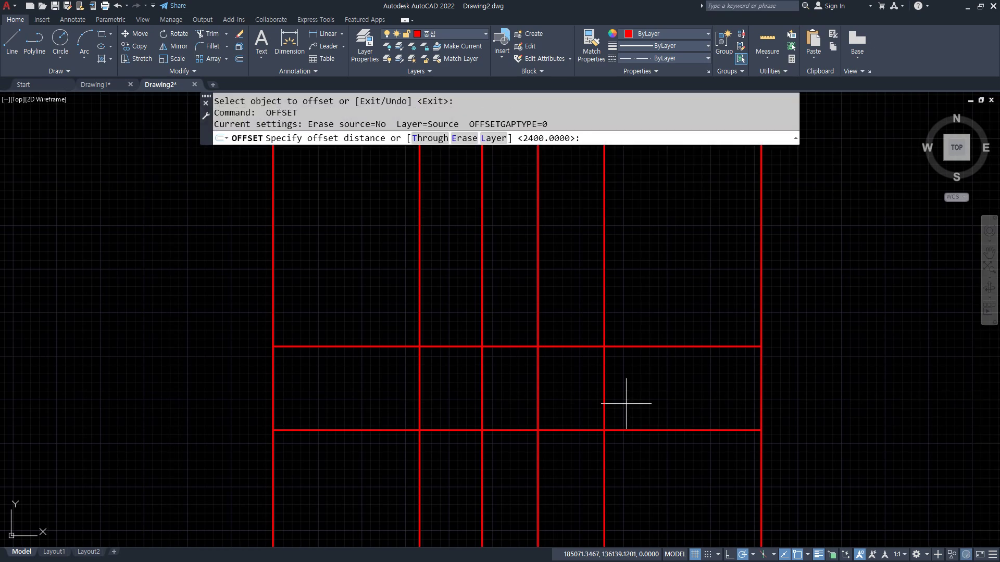
text(3000)
key(Return)
click(661, 347)
click(701, 259)
- Trim the vertical lines above the top horizontal line and the four inner vertical segments within the top row
text(tr)
key(Return)
mouse_move(828, 179)
mouse_down()
mouse_move(388, 193)
mouse_move(158, 184)
mouse_up()
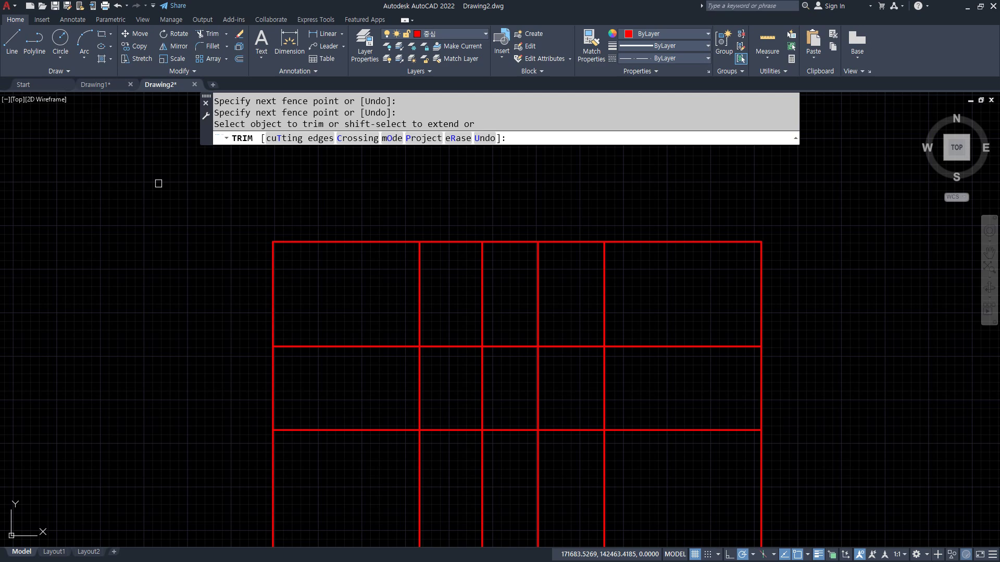
middle_drag(706, 330, 636, 310)
mouse_move(636, 311)
mouse_down()
mouse_move(536, 290)
mouse_move(302, 290)
mouse_up()
key(Return)
middle_drag(579, 399, 567, 390)
drag(669, 254, 559, 254)
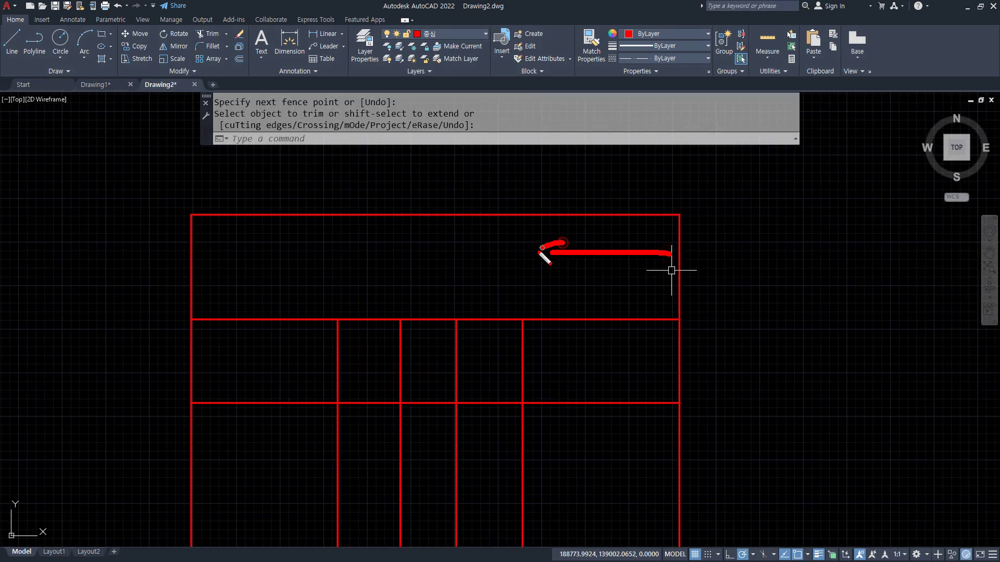
key(Escape)
- Offset the right outer vertical line 1300 to the left
text(o)
key(Return)
text(1300)
key(Return)
click(679, 275)
click(624, 302)
key(Escape)
- Trim the new vertical line below the top row and remove the top row's outer right corner to step the edge inward
text(tr)
key(Return)
click(634, 425)
click(635, 367)
click(647, 206)
click(694, 277)
key(Return)
key(Return)
- Offset the top row's right vertical line 3300 to the left
text(o)
key(Return)
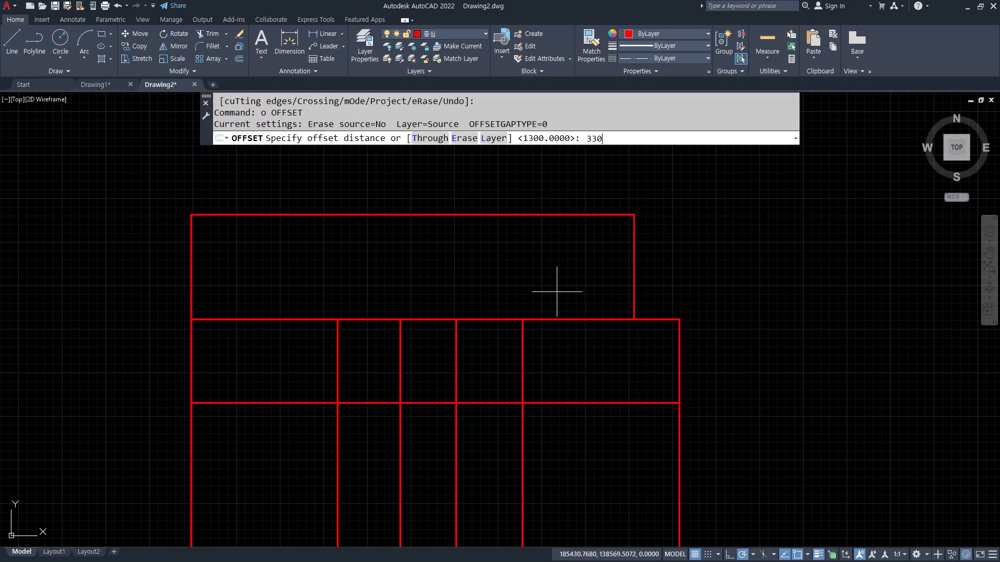
text(3300)
key(Return)
click(634, 269)
click(467, 270)
key(Return)
- Offset the new vertical line in the top row 4000 to the left
key(Return)
key(Return)
click(518, 271)
click(297, 280)
key(Return)
- Offset the leftmost inner vertical line of the top row 3600 to the left
key(Return)
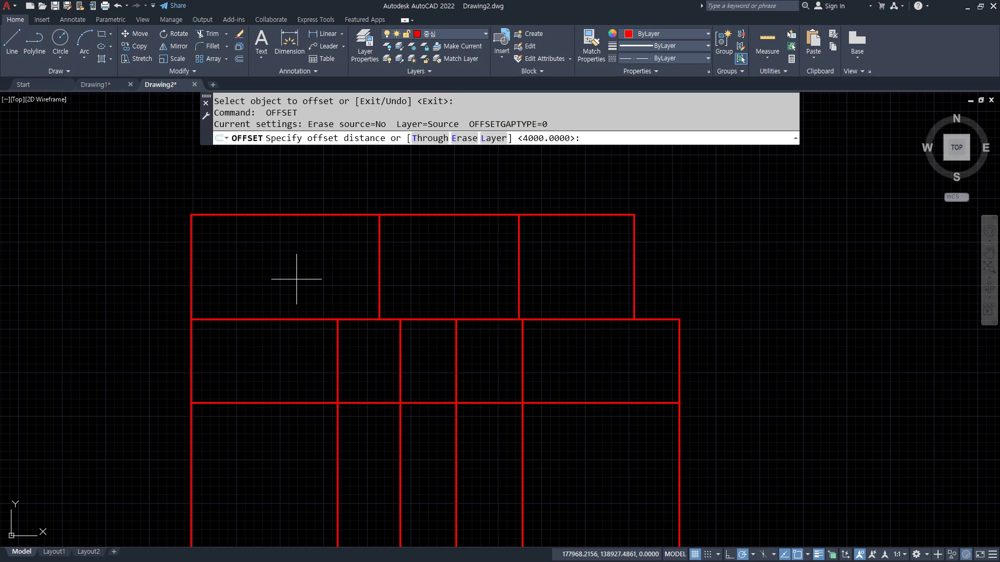
text(3600)
key(Return)
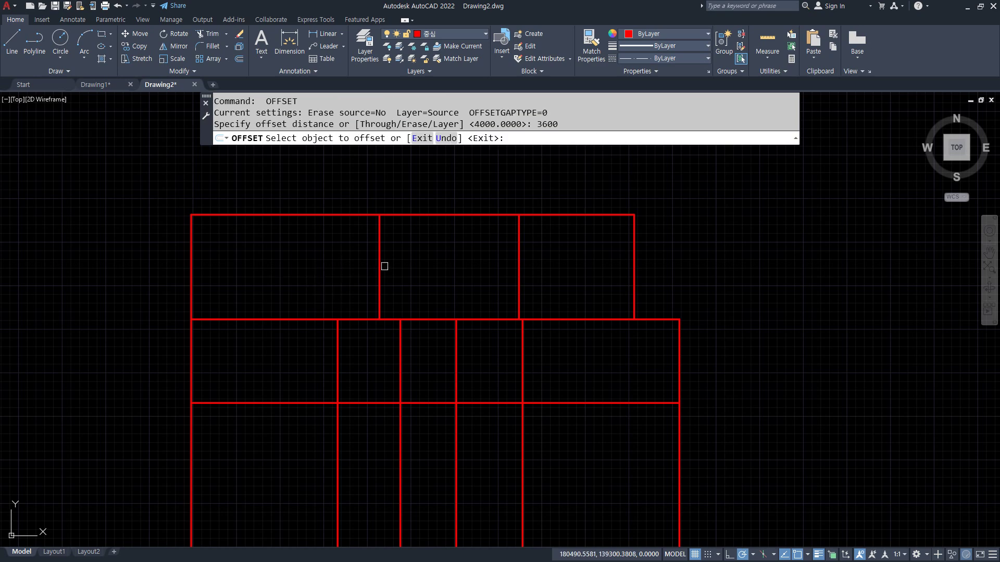
click(380, 265)
click(228, 259)
key(Return)
- Trim the top row's outer left corner back to the newly offset vertical line
text(t)
key(Return)
mouse_move(230, 200)
mouse_down()
mouse_move(201, 224)
mouse_move(165, 290)
mouse_up()
middle_drag(386, 431, 374, 329)
middle_drag(662, 226, 564, 270)
mouse_move(504, 380)
mouse_down()
mouse_move(386, 290)
mouse_move(613, 289)
mouse_move(472, 374)
mouse_up()
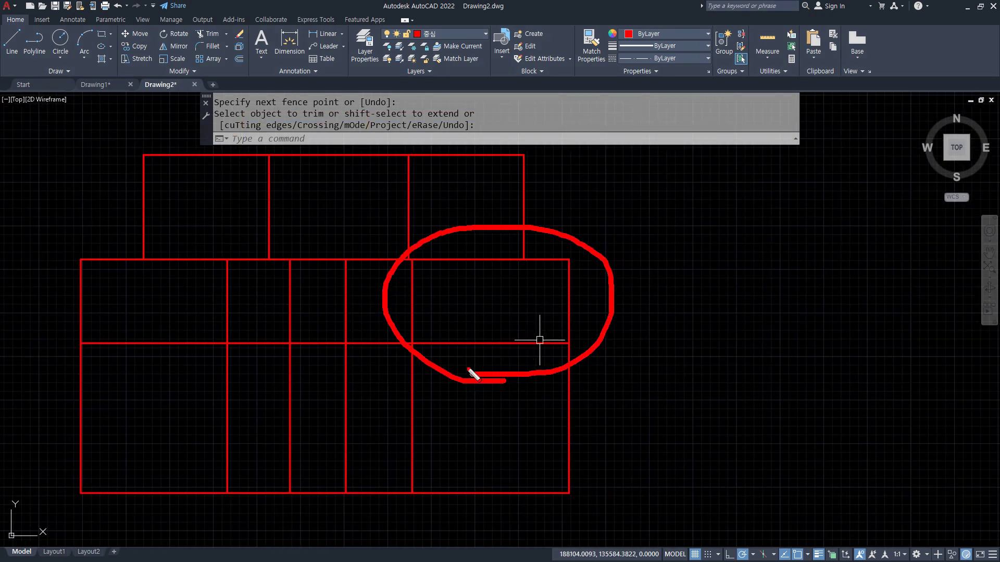
key(Escape)
scroll(469, 267, up, 4)
middle_drag(476, 272, 443, 295)
key(ctrl+2)
mouse_move(423, 275)
mouse_down()
mouse_move(421, 447)
mouse_move(533, 488)
mouse_move(701, 488)
mouse_up()
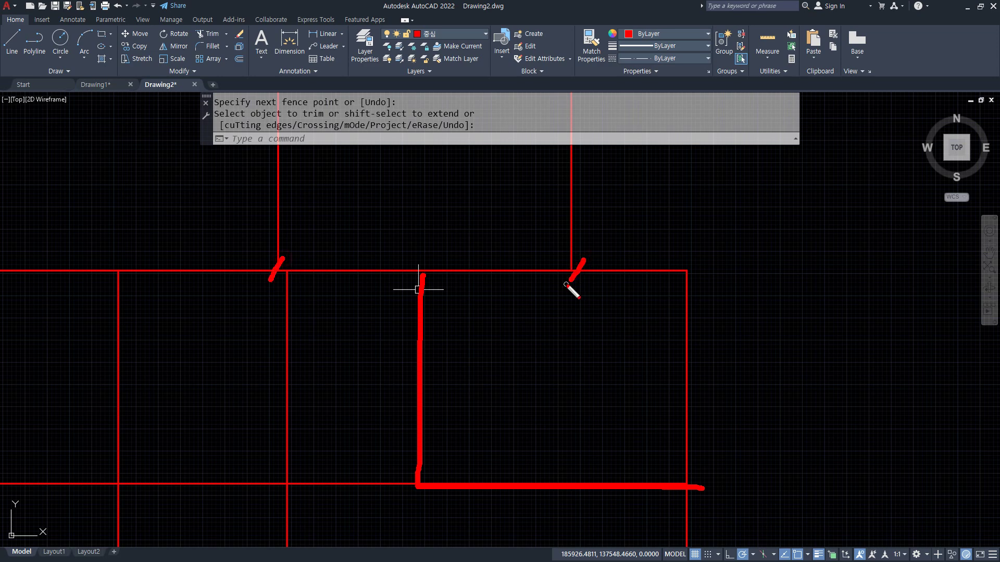
key(Return)
text(l)
key(Escape)
key(Escape)
- Make layer 0 current and draw a helper line between the lower ends of the top row's two rightmost vertical lines
click(449, 36)
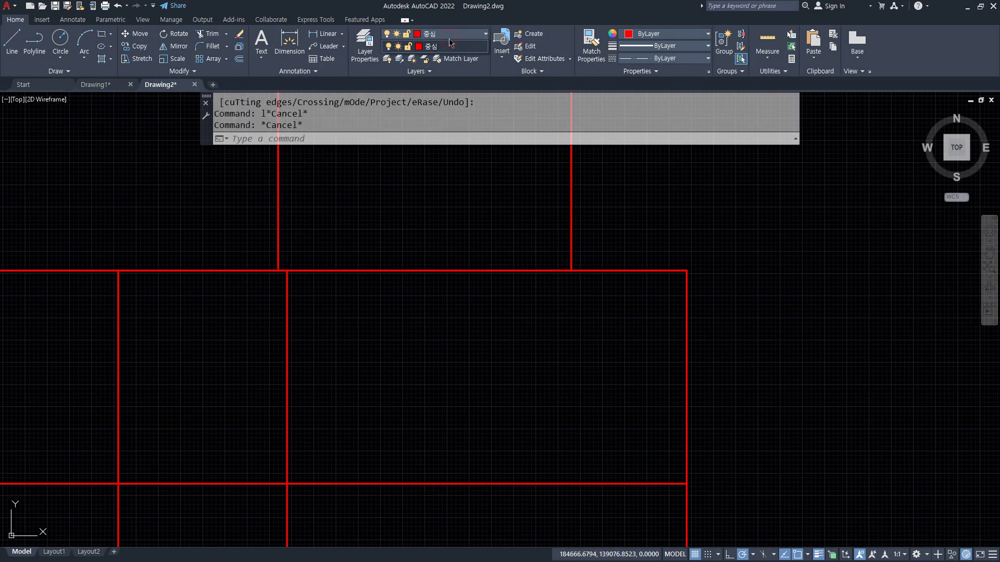
click(437, 43)
text(l)
key(Return)
click(279, 270)
click(573, 272)
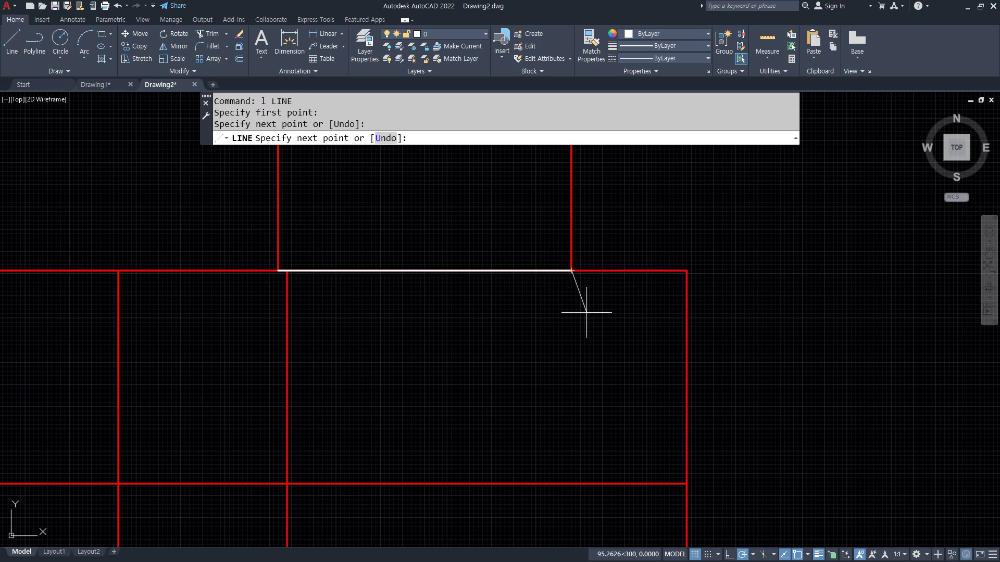
key(Return)
- Draw a vertical line from the helper line's midpoint straight down to the next horizontal line
text(l)
key(Return)
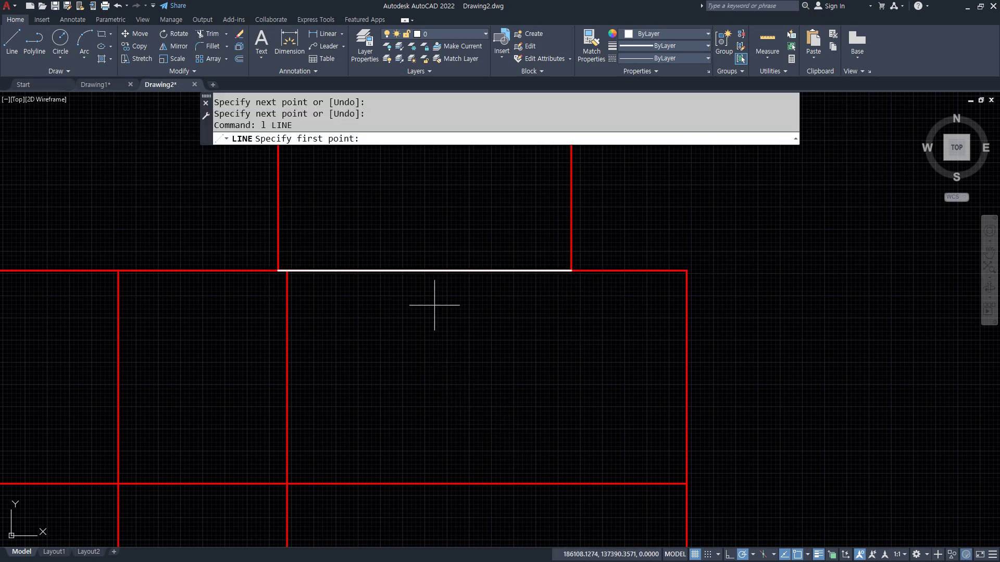
click(424, 271)
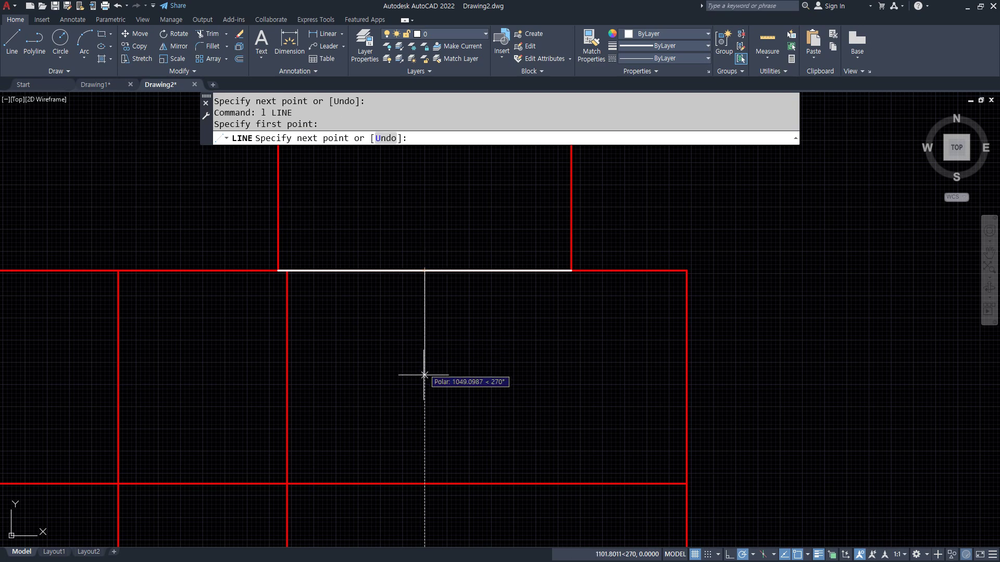
click(424, 483)
key(Return)
- Erase the horizontal helper line
click(362, 272)
text(e)
key(Return)
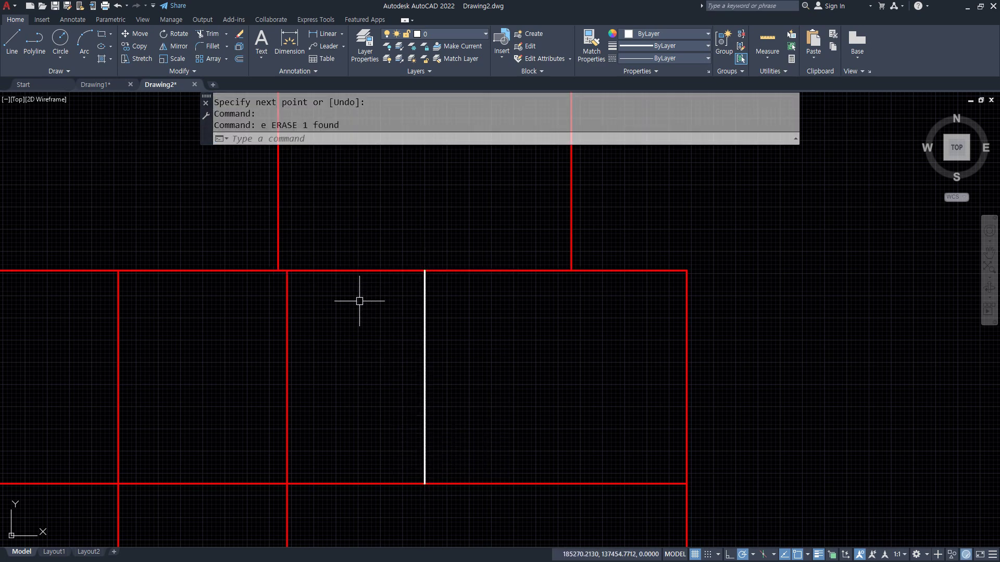
- Match the new vertical line's properties to the red horizontal centerline
text(ma)
key(Return)
click(336, 485)
click(424, 429)
key(Return)
scroll(248, 432, down, 4)
middle_drag(189, 431, 442, 242)
mouse_move(156, 240)
mouse_down()
mouse_move(135, 378)
mouse_move(159, 372)
mouse_up()
drag(293, 272, 93, 263)
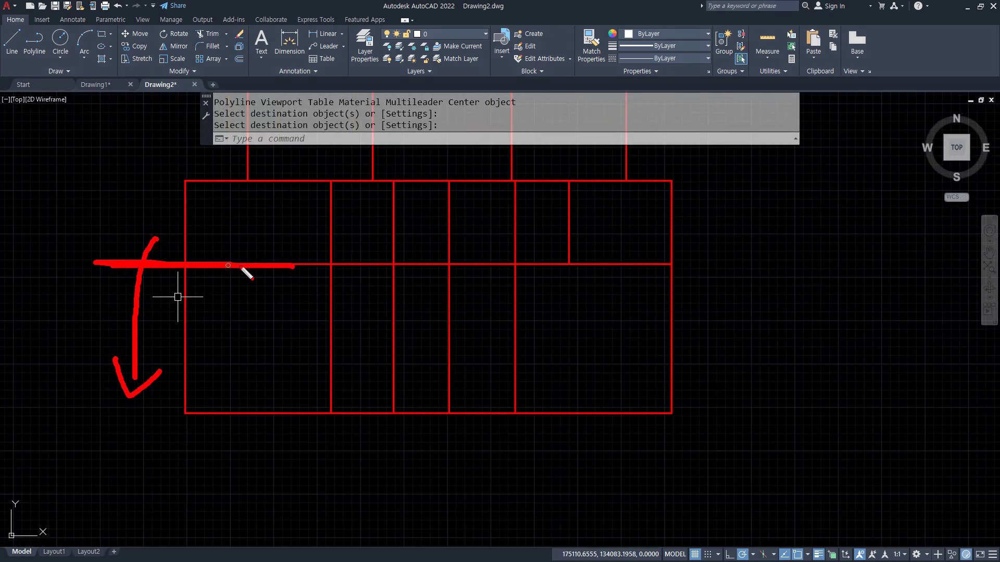
key(Escape)
- Offset the horizontal line below the middle row 2100 downward
text(o)
key(Return)
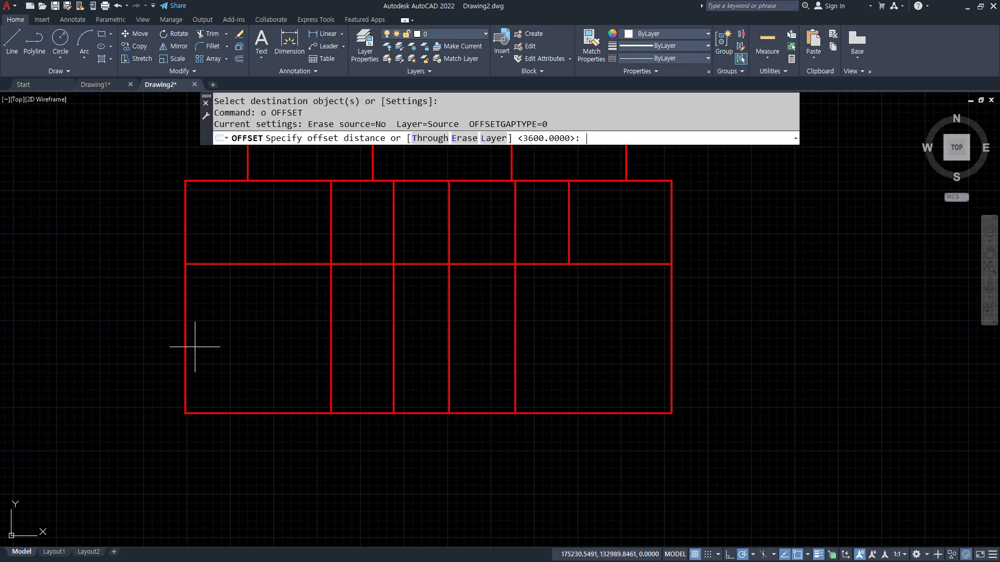
text(2100)
key(Return)
click(230, 264)
click(225, 366)
key(Return)
- Offset the newly created horizontal line downward to divide the bottom strip
key(Return)
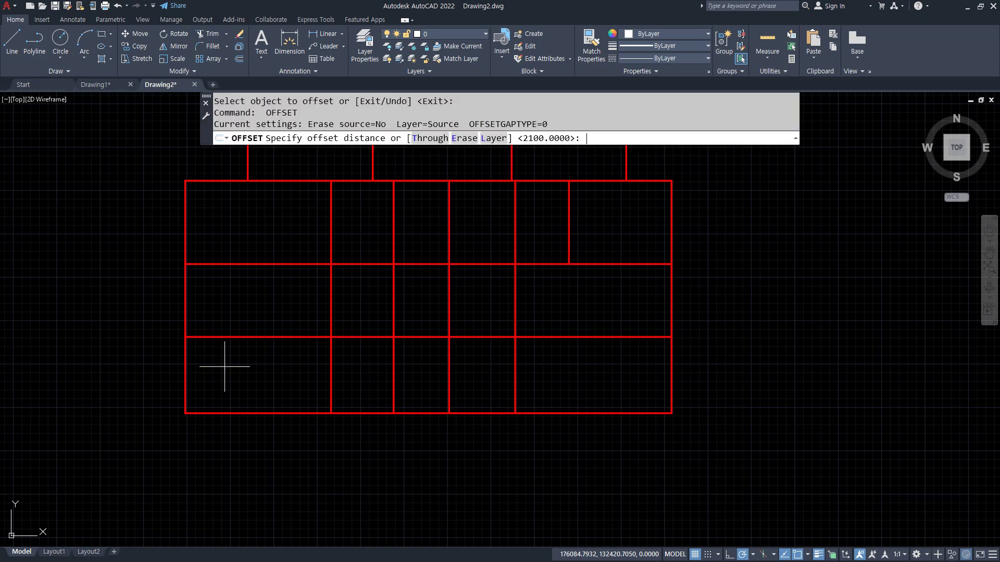
key(Return)
click(223, 337)
click(224, 382)
key(Return)
drag(644, 408, 507, 414)
mouse_move(469, 383)
mouse_down()
mouse_move(441, 349)
mouse_move(121, 340)
mouse_up()
key(Escape)
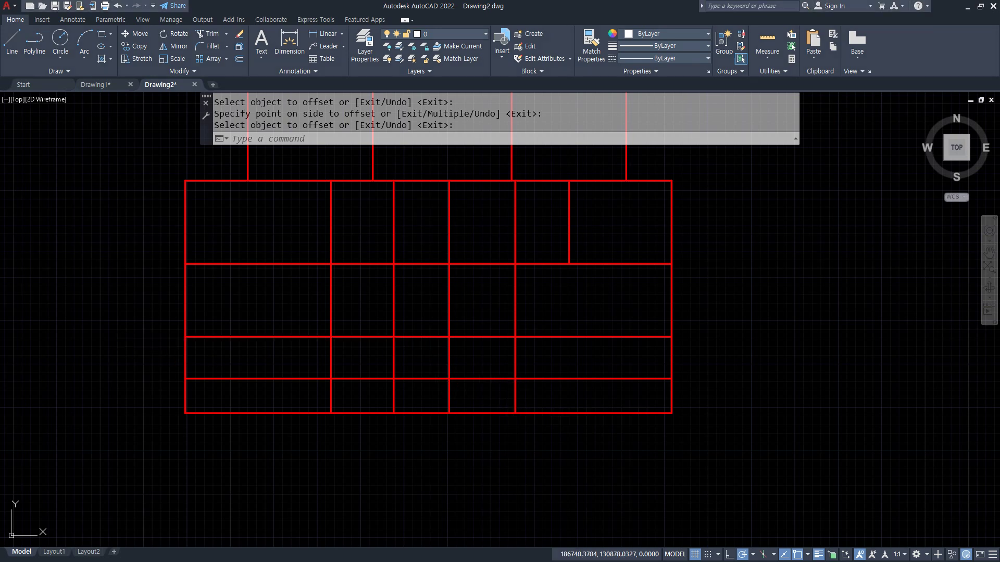
- Trim and delete the surplus lines at the plan's lower left to form an outline stepping down toward the right
text(tr)
key(space)
drag(517, 448, 446, 410)
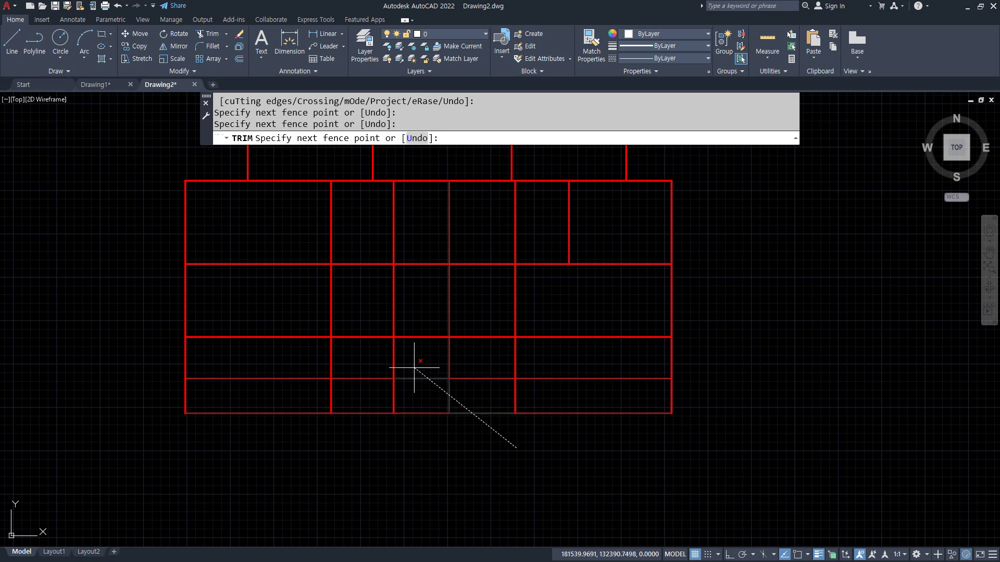
key(space)
drag(358, 357, 156, 358)
key(space)
click(400, 451)
click(269, 372)
key(Delete)
text(tr)
key(space)
key(Escape)
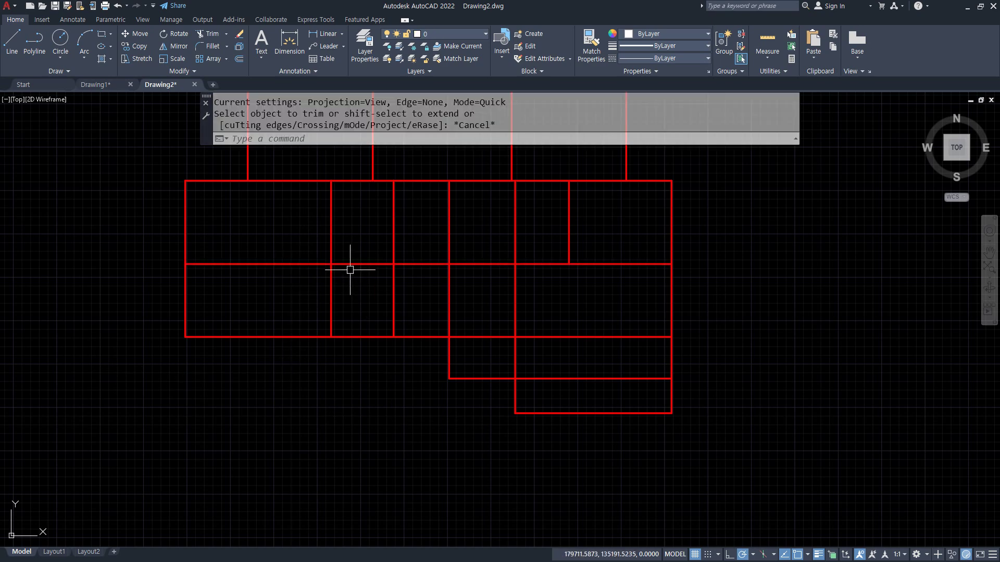
mouse_move(340, 264)
mouse_down()
mouse_move(391, 266)
mouse_move(391, 323)
mouse_up()
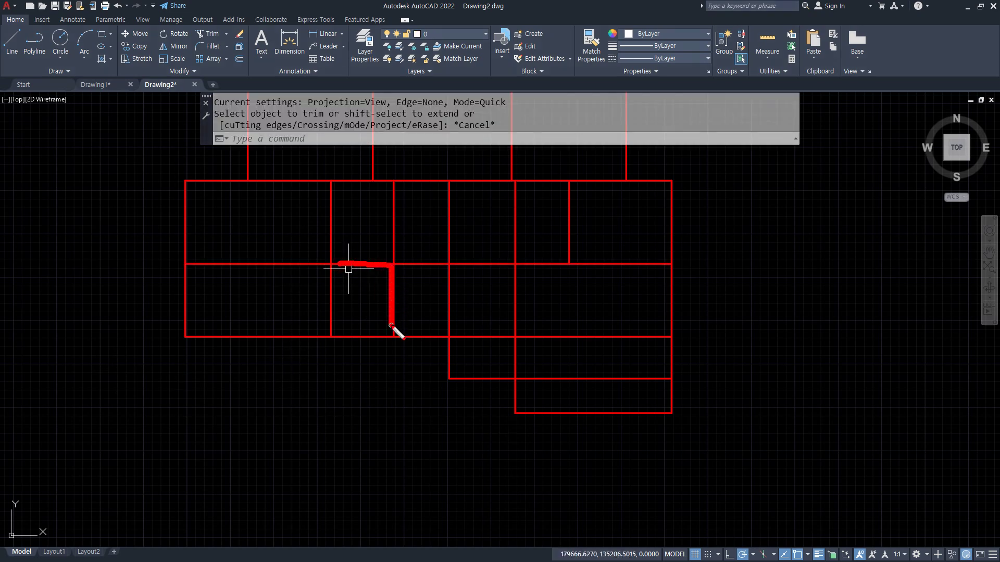
key(Escape)
- Trim the surplus interior grid segments to leave the room divisions, including the large open space and the small lower-middle room
key(space)
mouse_move(571, 399)
mouse_down()
mouse_move(547, 263)
mouse_move(530, 252)
mouse_up()
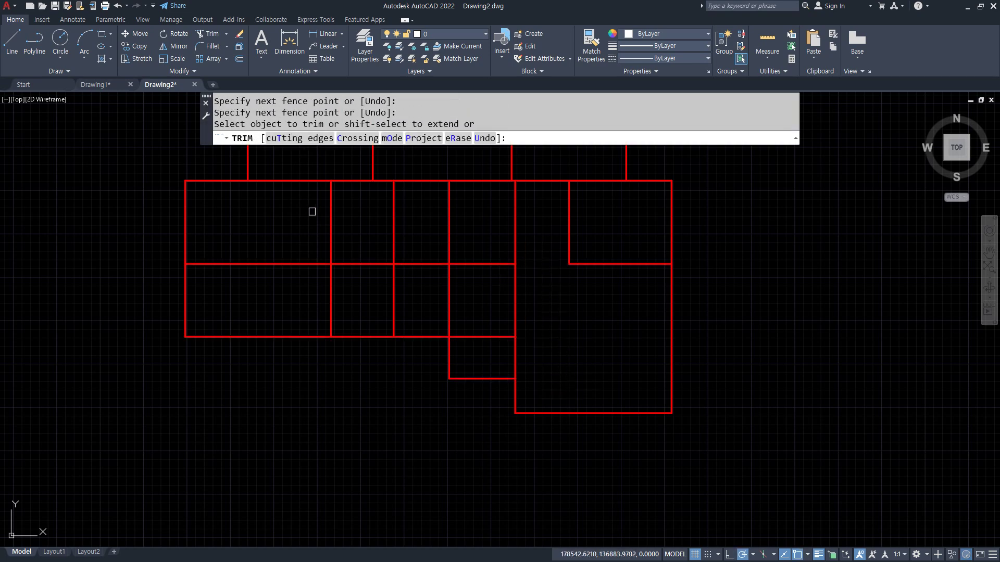
click(294, 264)
mouse_move(370, 223)
mouse_down()
mouse_move(576, 222)
mouse_move(536, 220)
mouse_up()
mouse_move(412, 242)
mouse_down()
mouse_move(542, 326)
mouse_move(507, 274)
mouse_up()
click(505, 265)
key(space)
middle_drag(451, 253, 438, 361)
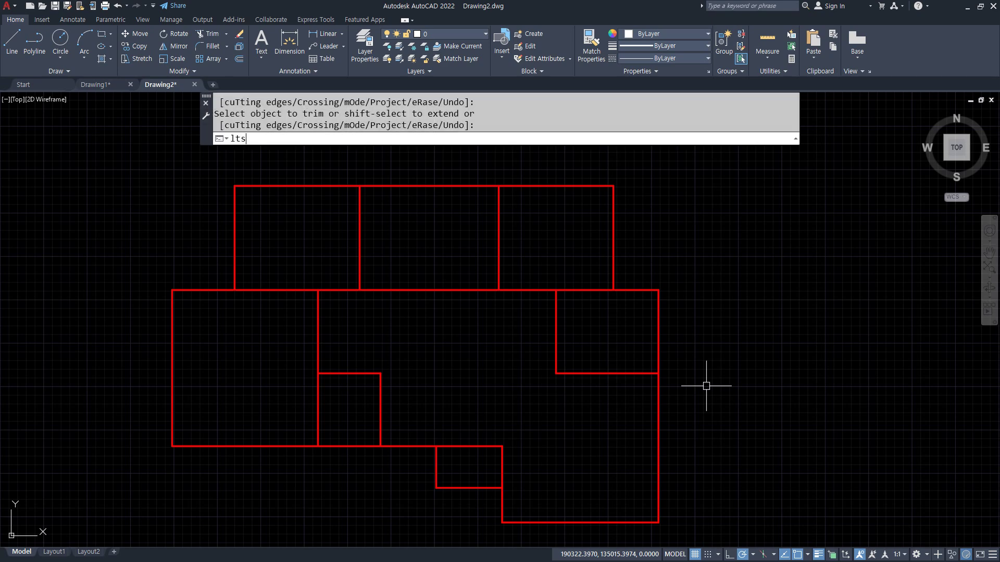
- Set the global linetype scale factor to 50 and check the reference floor plan in the browser
key(Return)
key(Return)
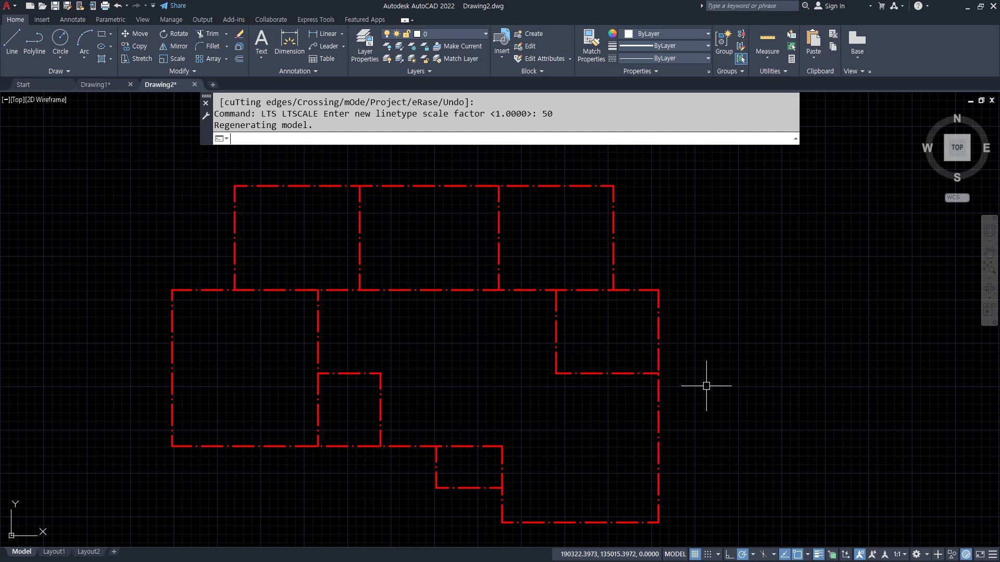
key(alt+Tab)
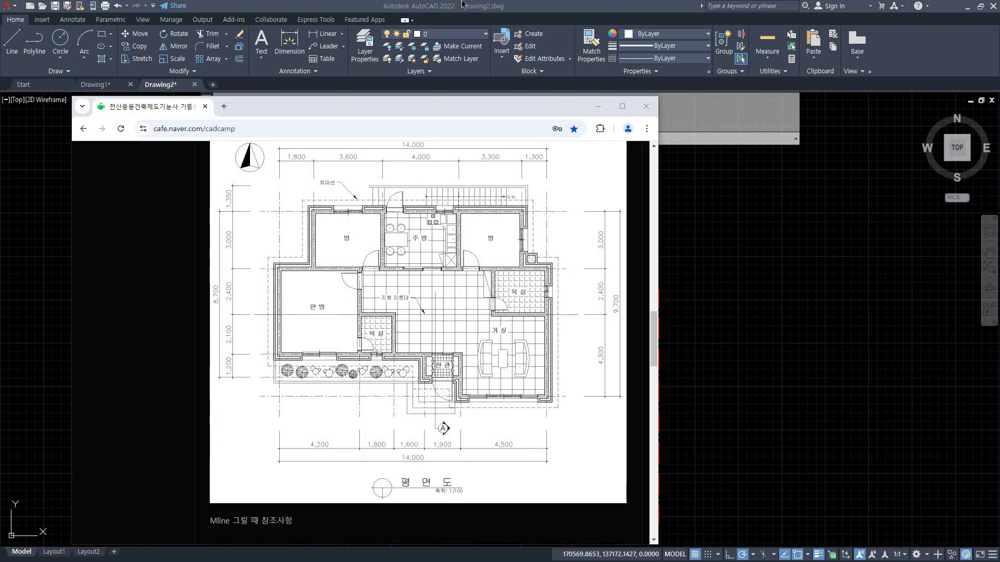
key(alt+Tab)
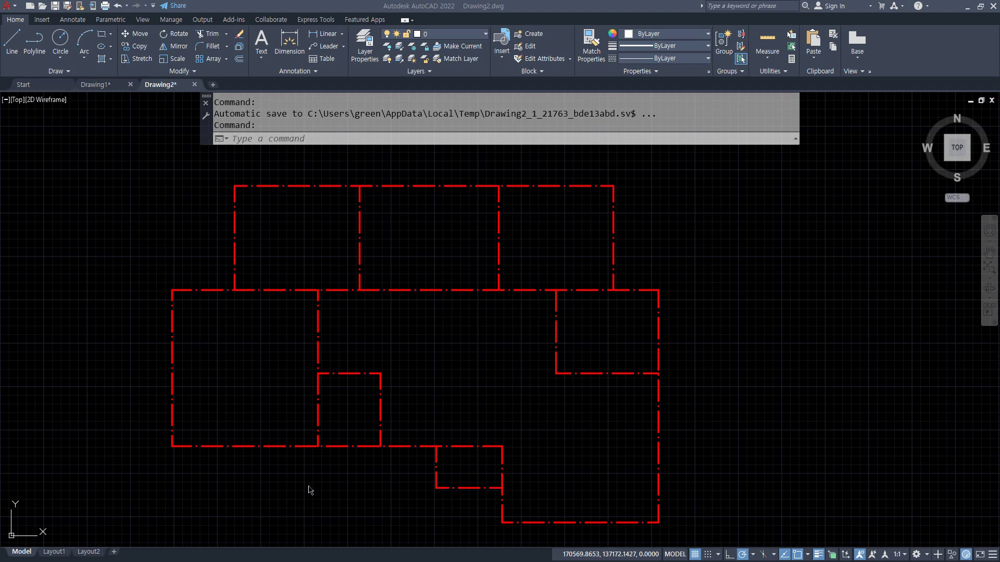
- Offset the top horizontal centerline 100 to both sides
scroll(315, 226, up, 2)
middle_drag(302, 217, 322, 256)
scroll(279, 240, up, 5)
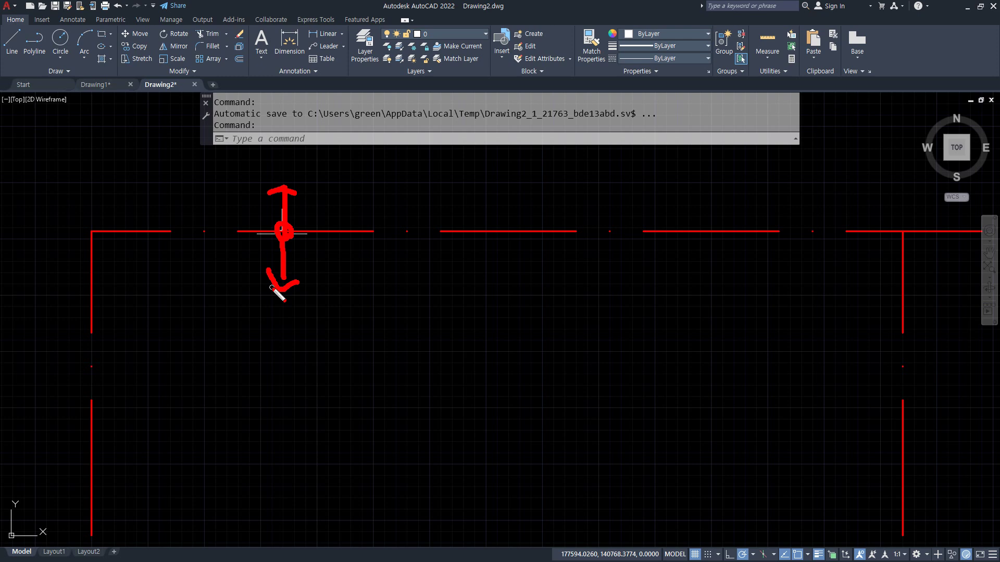
key(Escape)
text(o)
key(Return)
text(1)
key(Return)
click(273, 232)
click(270, 217)
click(268, 231)
click(255, 281)
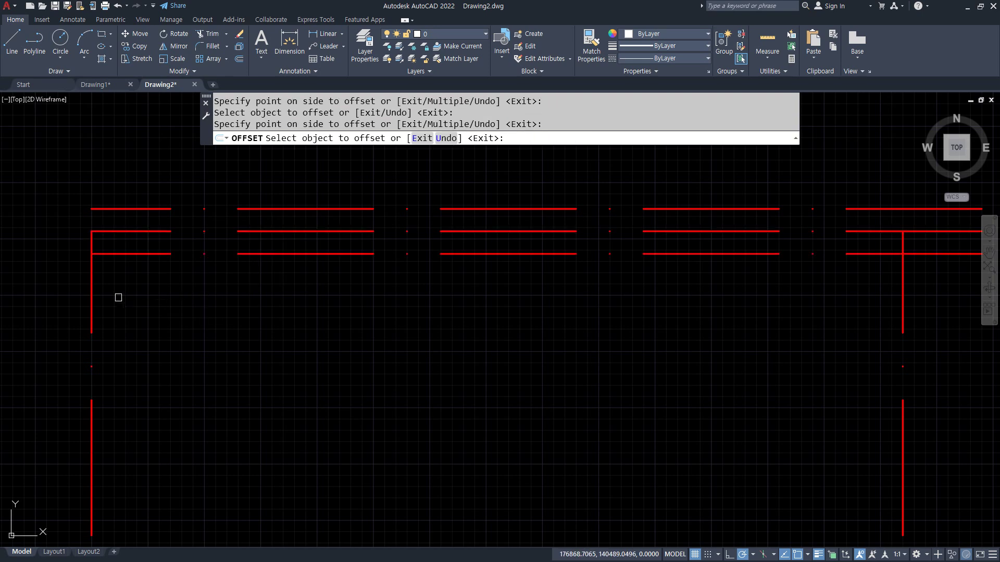
- Offset the top row's left vertical centerline to both sides at the same distance of 100
click(91, 289)
click(123, 286)
click(91, 285)
click(73, 277)
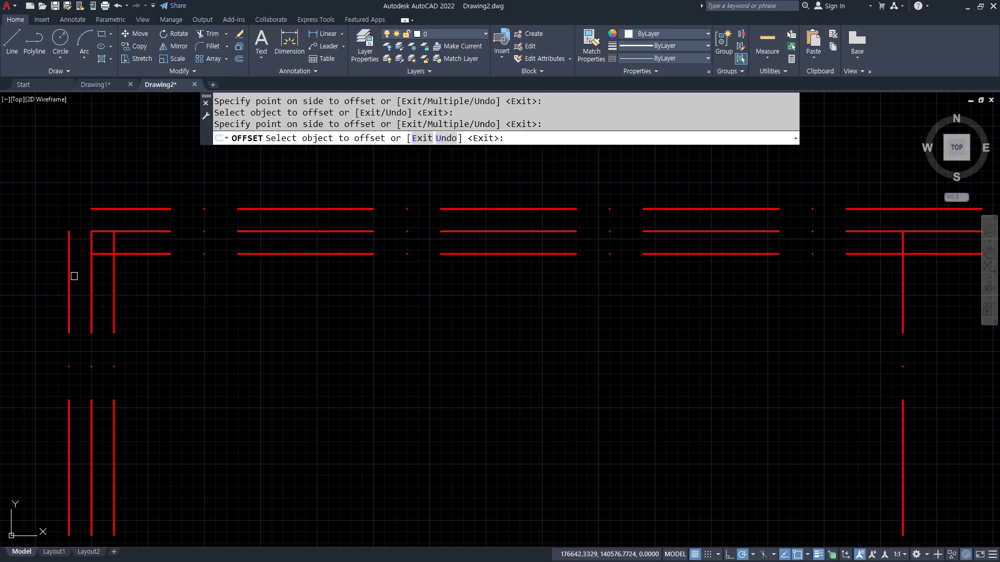
click(133, 270)
click(102, 245)
click(107, 209)
click(70, 237)
- Create a layer named 단면 and set its colour to yellow (2)
click(365, 46)
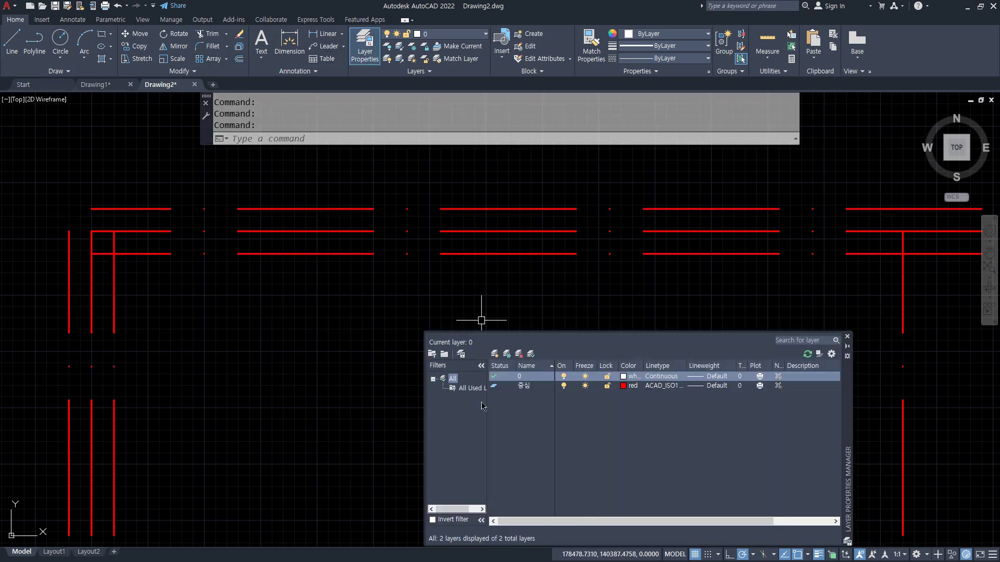
click(495, 354)
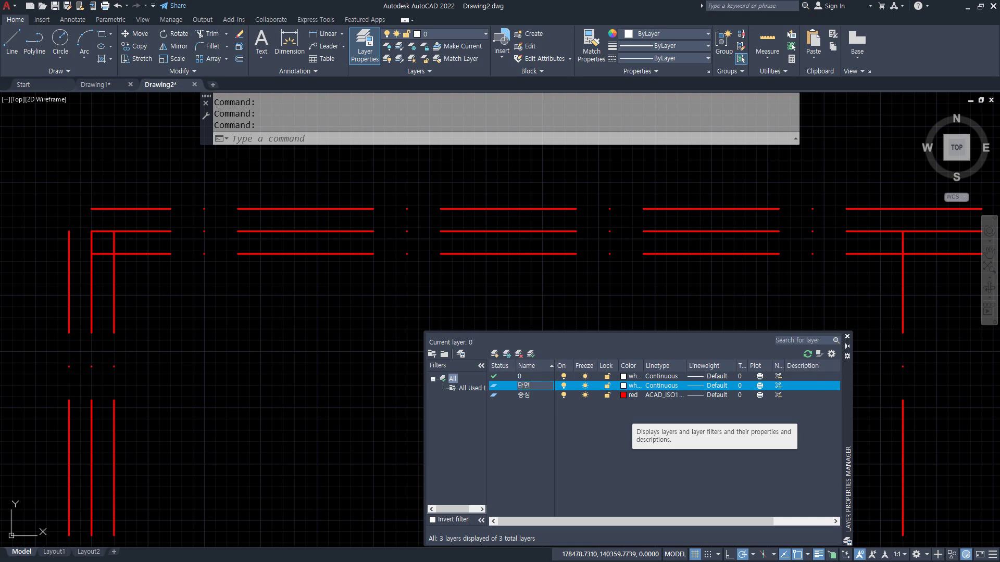
click(628, 386)
text(2)
key(Return)
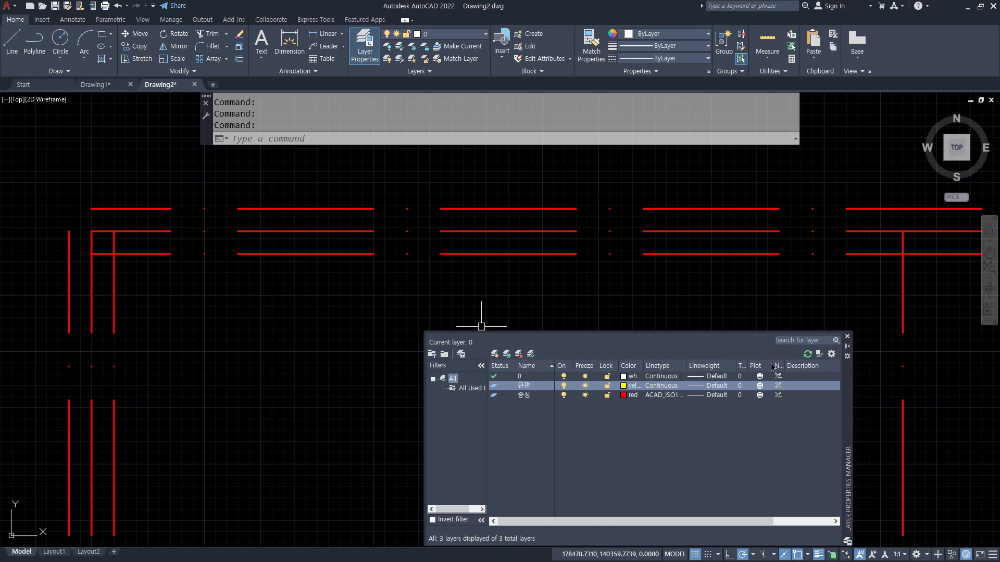
click(847, 336)
- Move the four offset lines around the upper-left corner to the 단면 layer
click(139, 285)
click(110, 208)
click(70, 232)
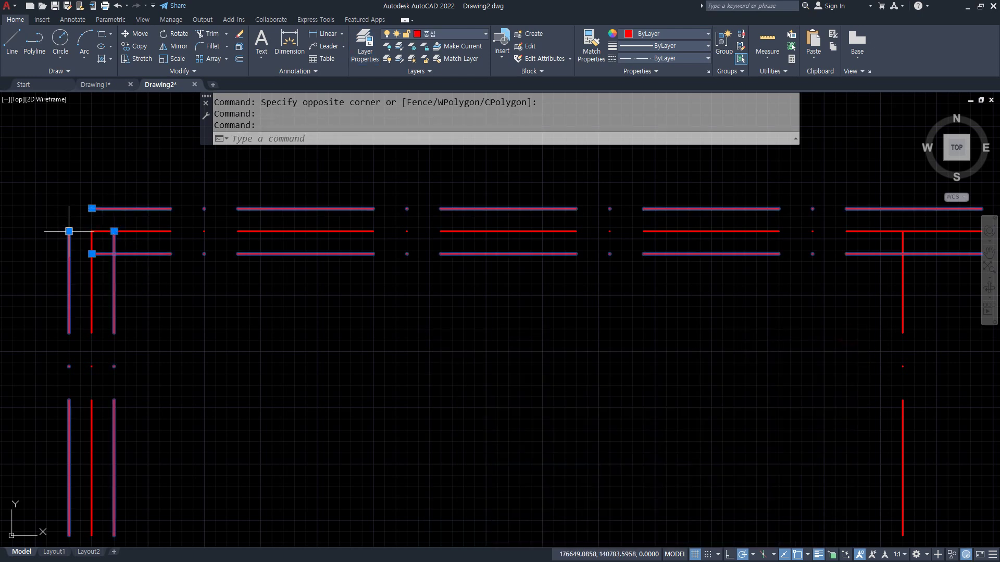
click(457, 38)
click(437, 52)
key(Escape)
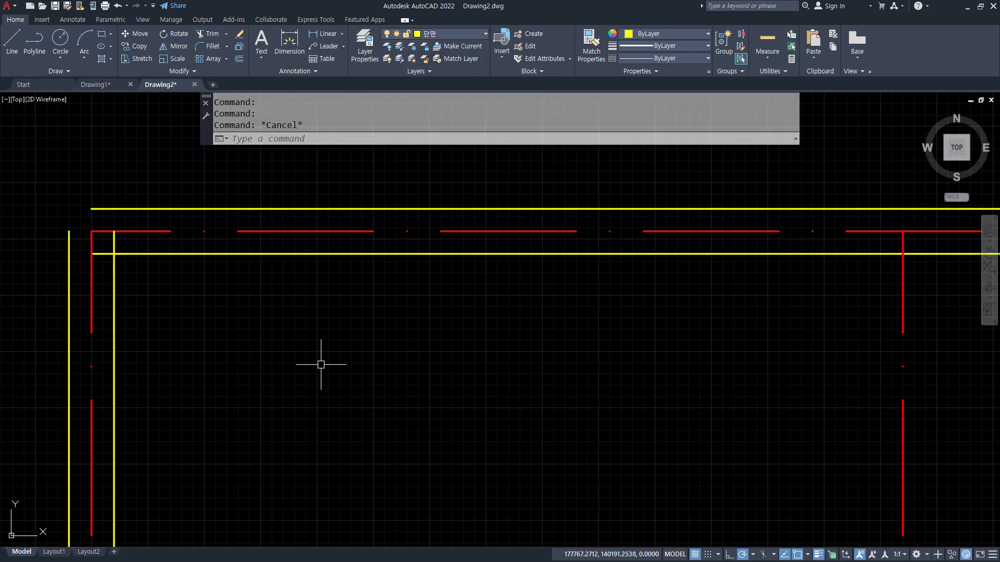
- Fillet the inner and outer wall line pairs to close the top row's upper-left corner
text(f)
key(Return)
click(125, 254)
click(114, 268)
key(Return)
click(101, 209)
click(70, 262)
- Offset the top row's first interior vertical centerline 100 to both sides
scroll(308, 432, down, 2)
middle_drag(641, 413, 295, 248)
scroll(365, 250, up, 1)
middle_drag(622, 296, 320, 344)
middle_drag(849, 295, 846, 261)
scroll(833, 293, down, 3)
middle_drag(773, 449, 571, 384)
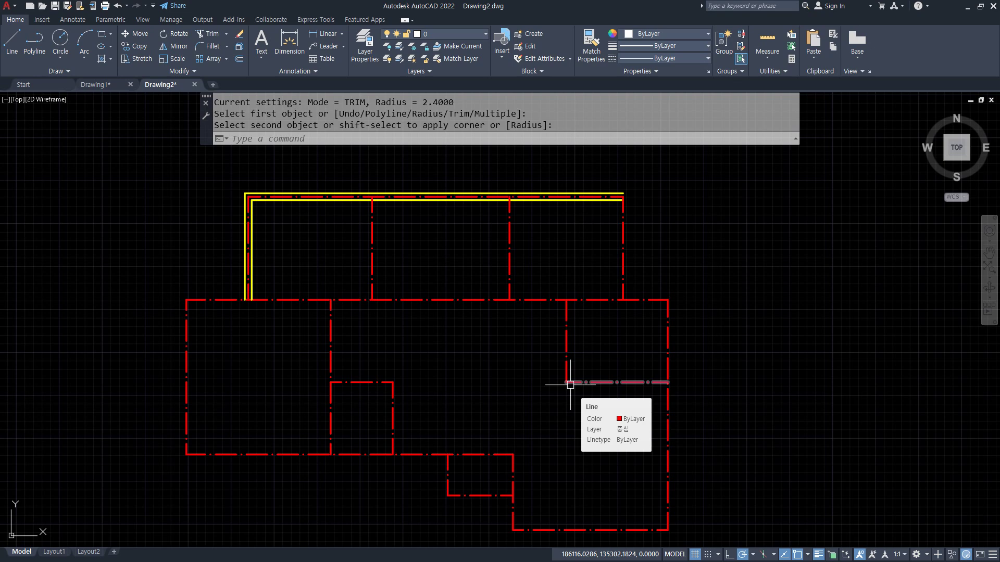
text(o)
key(Return)
text(100)
key(Return)
click(371, 250)
click(343, 248)
scroll(364, 256, up, 4)
click(383, 281)
click(404, 278)
- Offset the top row's second interior and right-end vertical centerlines 100 to both sides
click(734, 290)
click(712, 289)
click(735, 283)
click(750, 285)
middle_drag(766, 286, 434, 334)
click(507, 302)
click(464, 302)
click(507, 297)
click(536, 308)
- Offset the long horizontal centerline below the top row 100 upward and downward
middle_drag(557, 447, 557, 369)
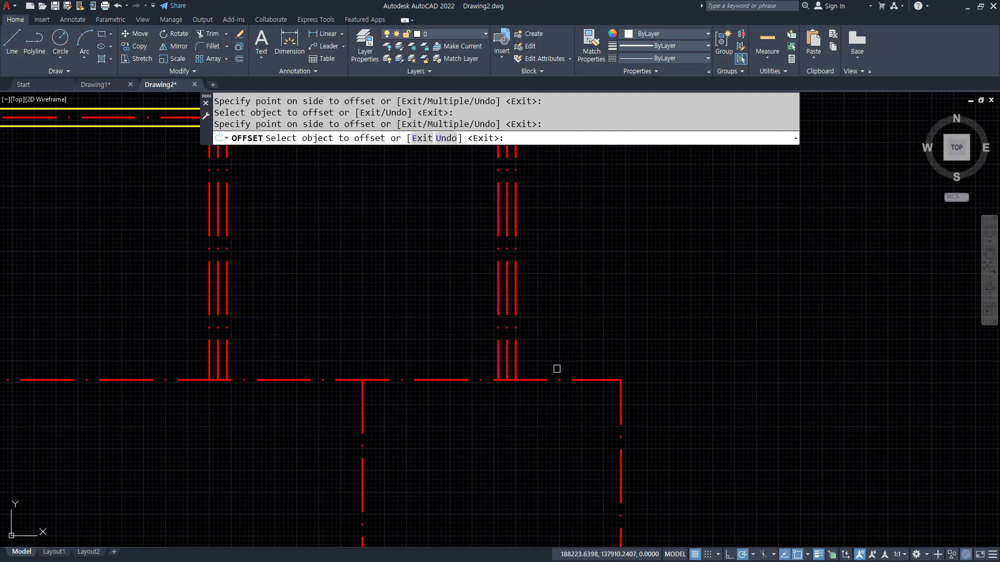
click(545, 379)
click(545, 347)
click(543, 381)
click(533, 433)
- Offset the plan's far-right vertical centerline 100 to both sides
middle_drag(553, 459, 552, 259)
click(620, 283)
click(604, 320)
click(620, 290)
click(639, 292)
- Offset the left and bottom centerlines of the small room at the plan's right side by 100
click(363, 307)
click(384, 295)
click(362, 286)
click(339, 295)
click(426, 390)
click(430, 383)
- Offset the lowest horizontal centerline of the large lower-right space 100 upward and downward
scroll(448, 228, down, 5)
scroll(434, 390, up, 5)
click(433, 389)
click(446, 357)
click(435, 395)
click(435, 409)
- Offset the right, bottom and left centerlines around the small lower-middle projecting room by 100
click(292, 336)
click(286, 338)
click(257, 307)
click(250, 290)
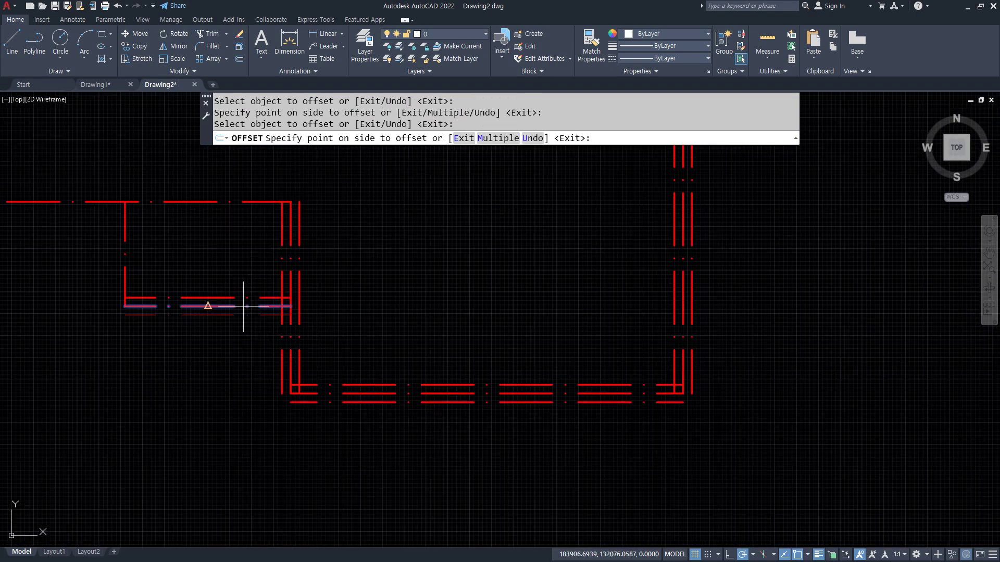
click(125, 256)
click(131, 260)
click(124, 261)
click(118, 261)
- Offset the horizontal centerline along the lower-middle room's top edge 100 upward and downward
click(204, 202)
click(202, 190)
click(203, 202)
click(202, 229)
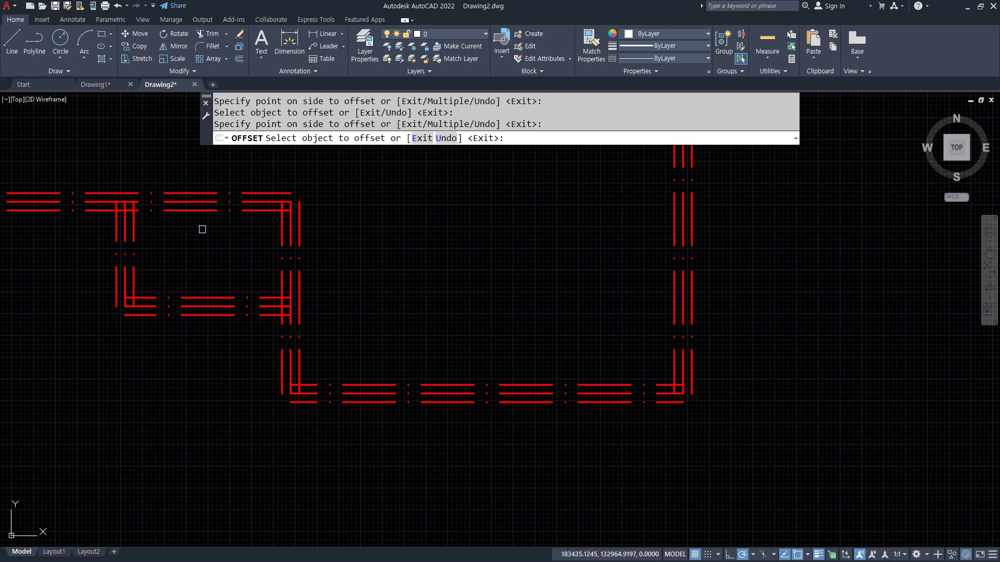
- Offset the right and top centerlines of the small interior room beside the large left room by 100
scroll(130, 250, down, 5)
scroll(346, 252, up, 5)
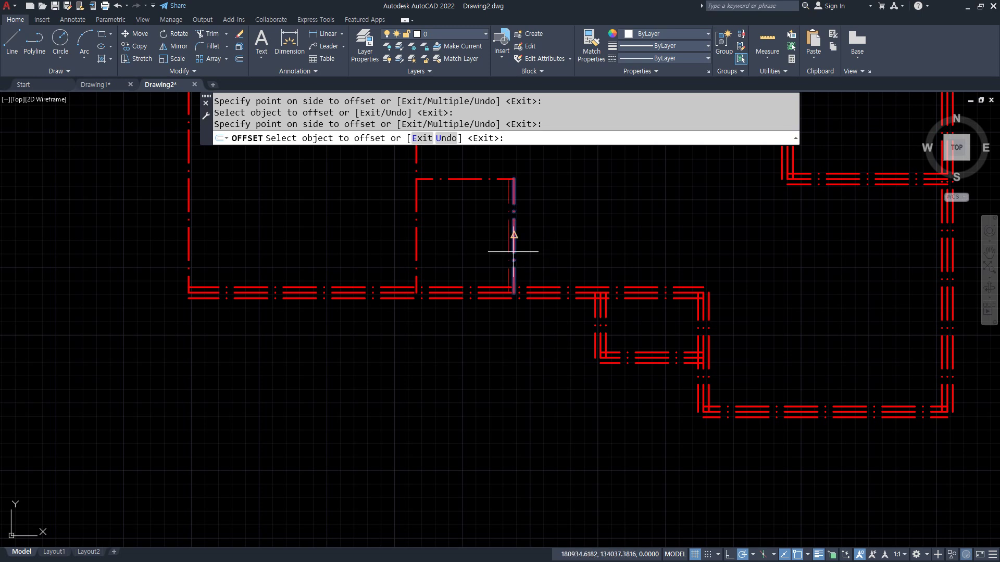
click(513, 243)
click(471, 234)
click(457, 178)
click(459, 155)
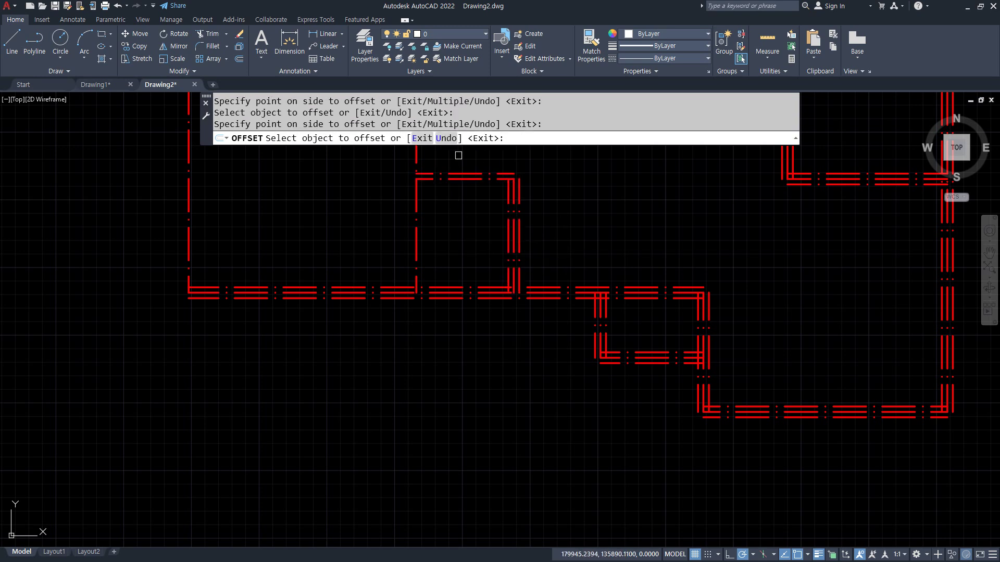
click(458, 177)
click(455, 212)
- Offset the vertical centerline along the large left room's right edge 100 to both sides
click(417, 240)
click(440, 250)
click(414, 241)
click(384, 238)
- Offset the plan's far-left vertical centerline by 100
middle_drag(233, 188, 232, 296)
scroll(233, 297, up, 2)
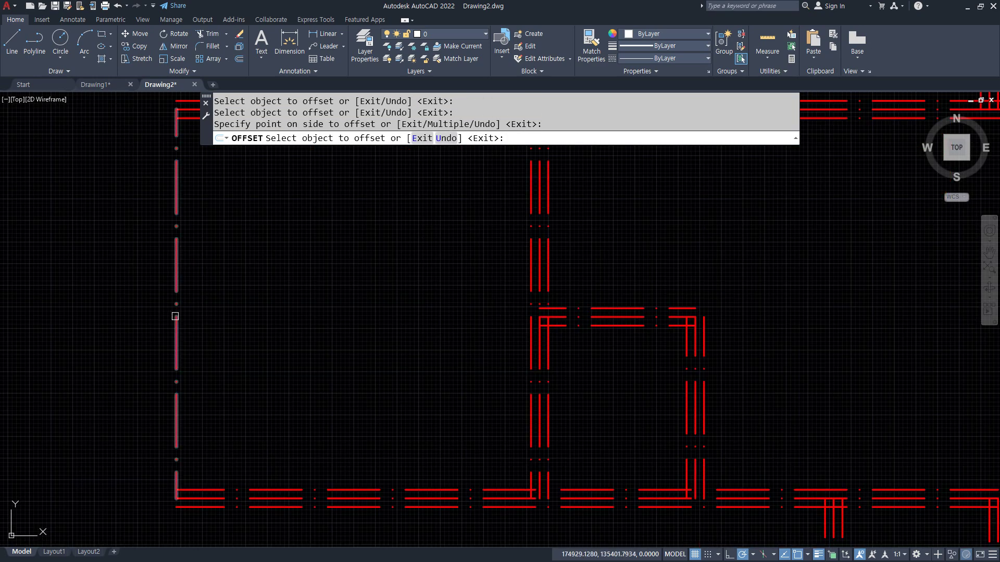
click(176, 319)
click(140, 324)
scroll(351, 281, down, 4)
- Match the properties of a yellow 단면 wall line to both offset lines of the horizontal below the top row
scroll(297, 302, up, 6)
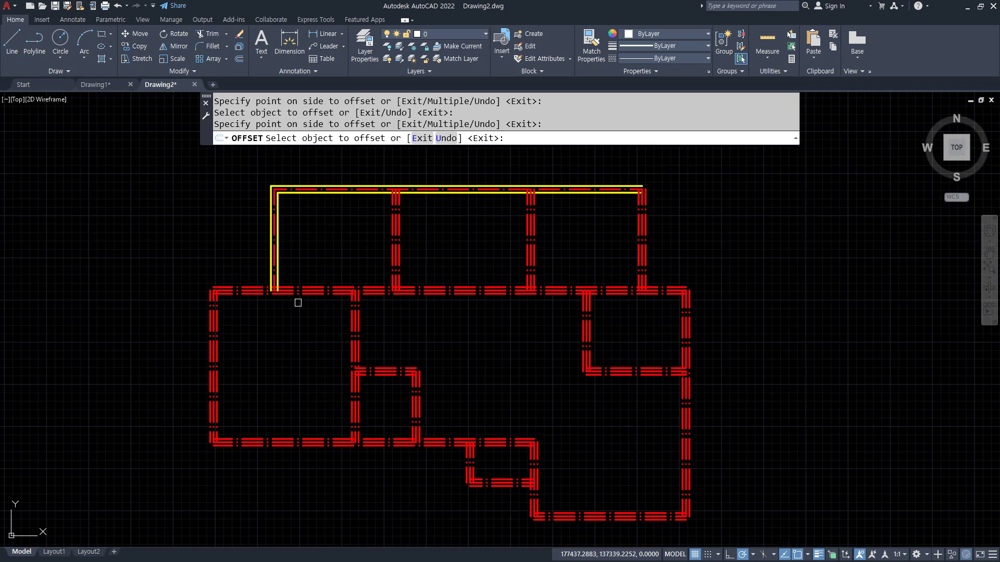
key(Escape)
text(ma)
key(space)
click(289, 255)
click(302, 282)
click(290, 268)
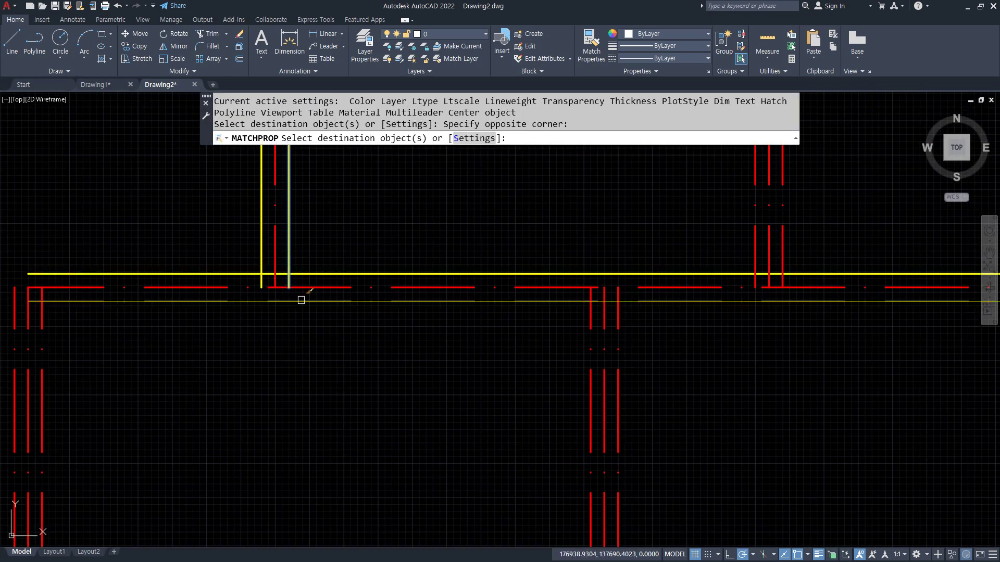
click(301, 302)
- Apply the matched 단면 properties to the vertical offset lines on both sides of the large left room
click(58, 339)
click(39, 319)
click(15, 318)
click(619, 326)
click(591, 319)
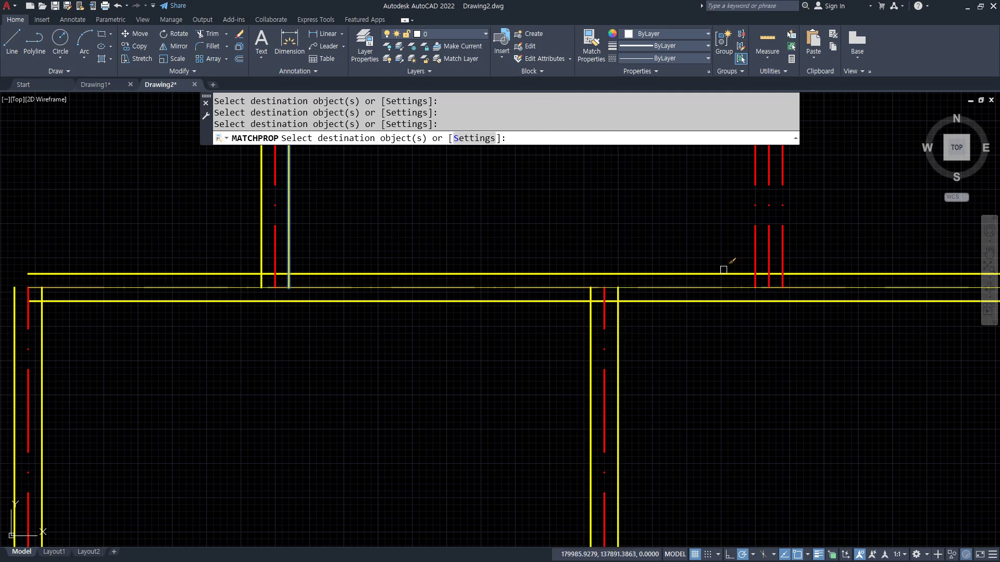
- Apply the matched 단면 properties to the offset lines beside the top row's two interior vertical centerlines
click(760, 253)
click(748, 250)
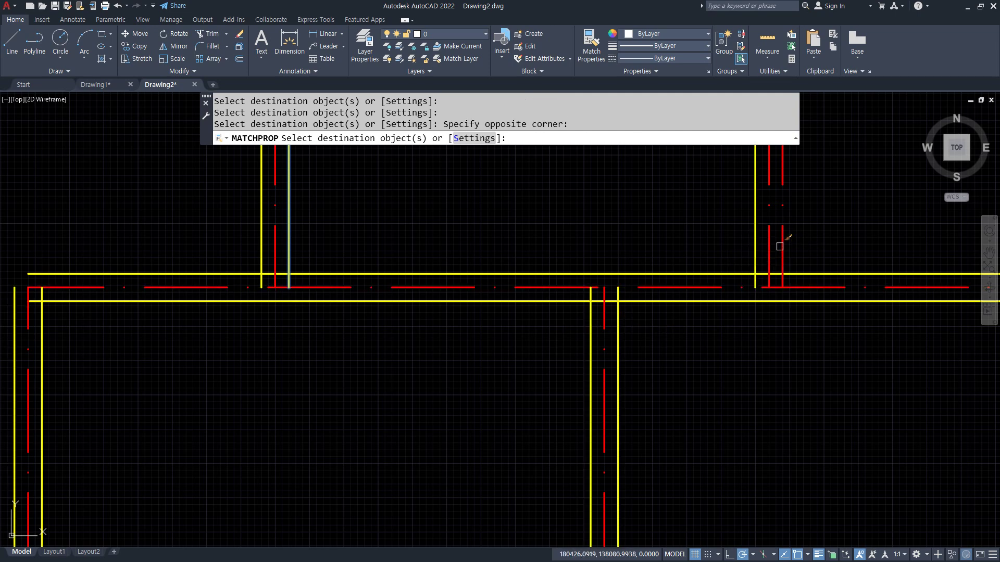
scroll(787, 244, down, 3)
middle_drag(799, 245, 401, 313)
scroll(549, 306, up, 3)
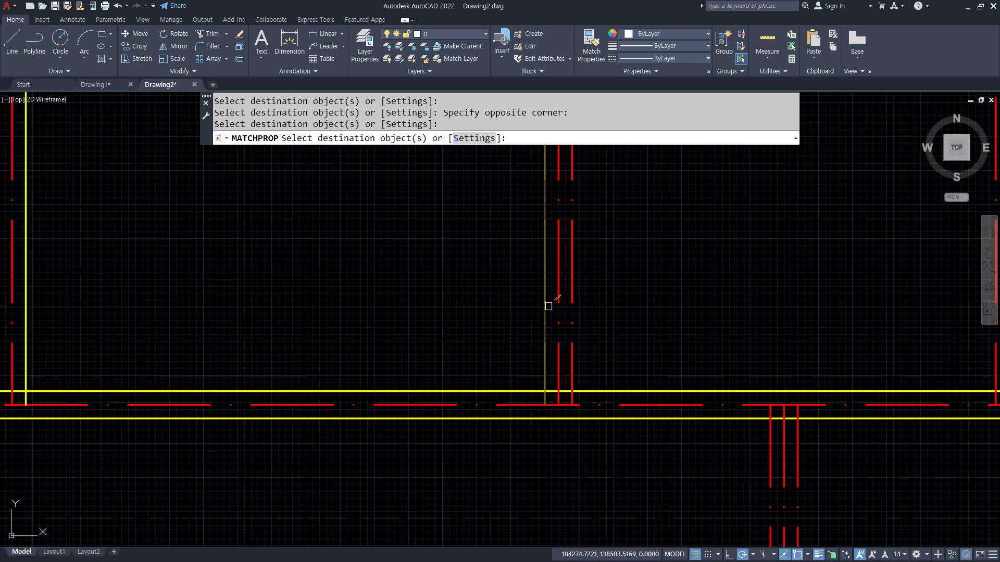
click(540, 293)
click(578, 286)
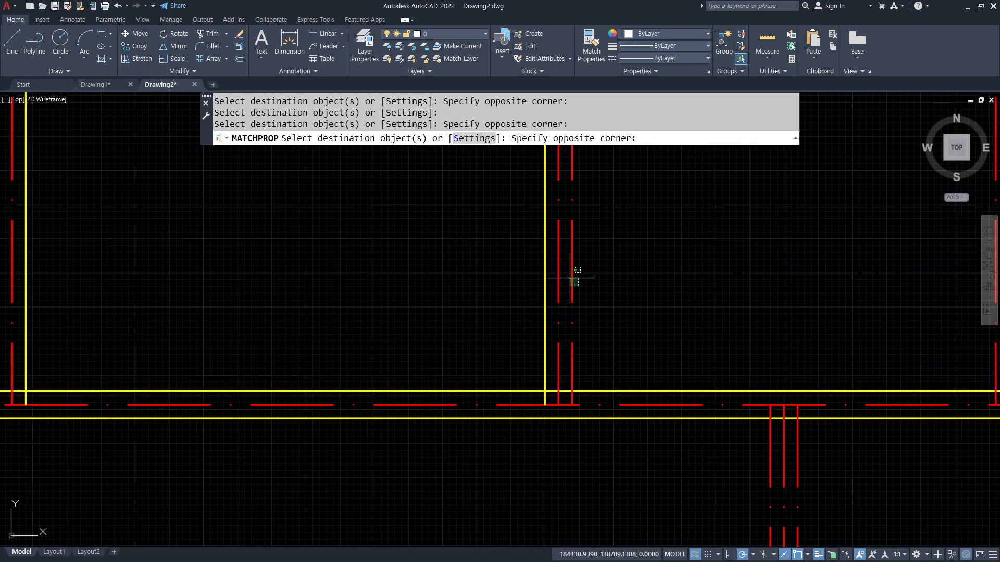
click(571, 282)
- Apply the matched 단면 properties to the offset lines at the small right room's left edge and the top row's right end
click(772, 440)
click(795, 440)
middle_drag(880, 418, 346, 397)
click(457, 349)
click(460, 339)
click(488, 339)
- Apply the matched 단면 properties to the offset lines along the plan's far-right vertical and the small right room's bottom edge
click(654, 425)
click(642, 422)
click(665, 418)
scroll(664, 419, down, 6)
middle_drag(539, 438, 511, 279)
scroll(591, 349, up, 4)
scroll(591, 350, up, 2)
click(547, 296)
click(531, 267)
scroll(390, 341, down, 3)
middle_drag(391, 342, 485, 250)
scroll(542, 380, up, 3)
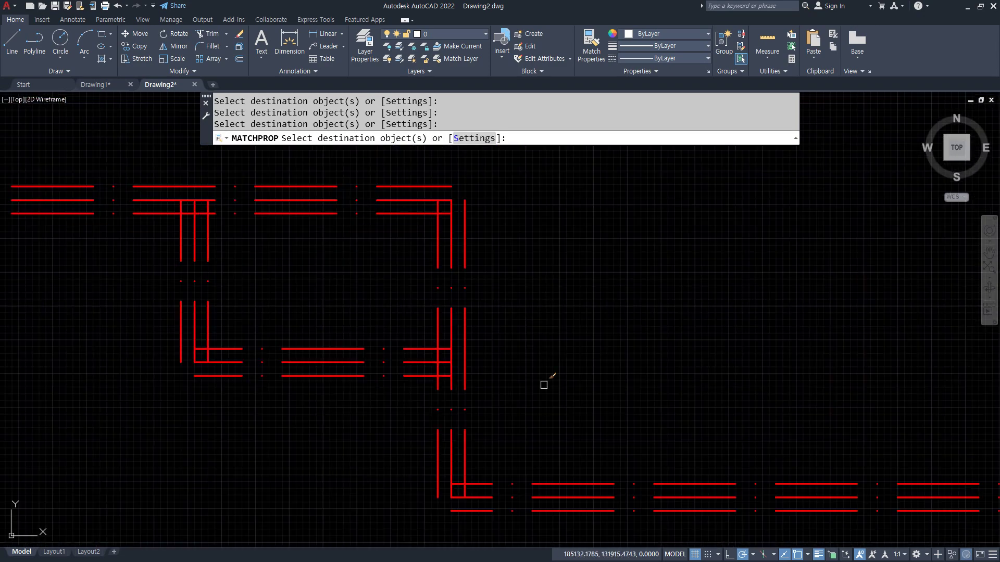
- Apply the matched 단면 properties to the offset lines along the lower-right horizontal wall and the small room's bottom, right and top walls
click(568, 485)
click(576, 510)
click(423, 376)
click(432, 349)
click(438, 331)
click(469, 313)
click(384, 211)
click(375, 186)
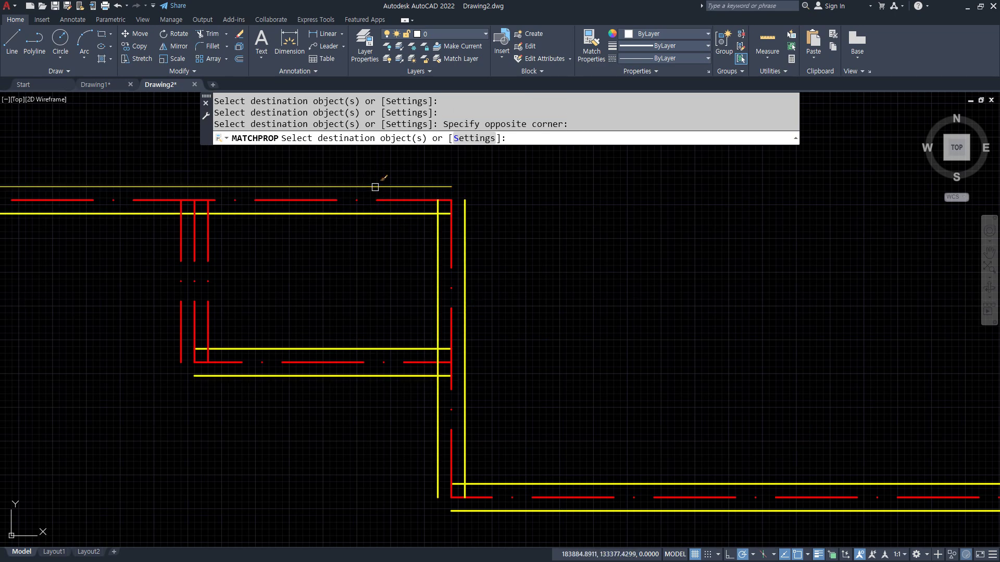
- Apply the matched 단면 properties to the offset lines on both sides of the small room's left vertical centerline
click(243, 265)
click(205, 306)
click(180, 268)
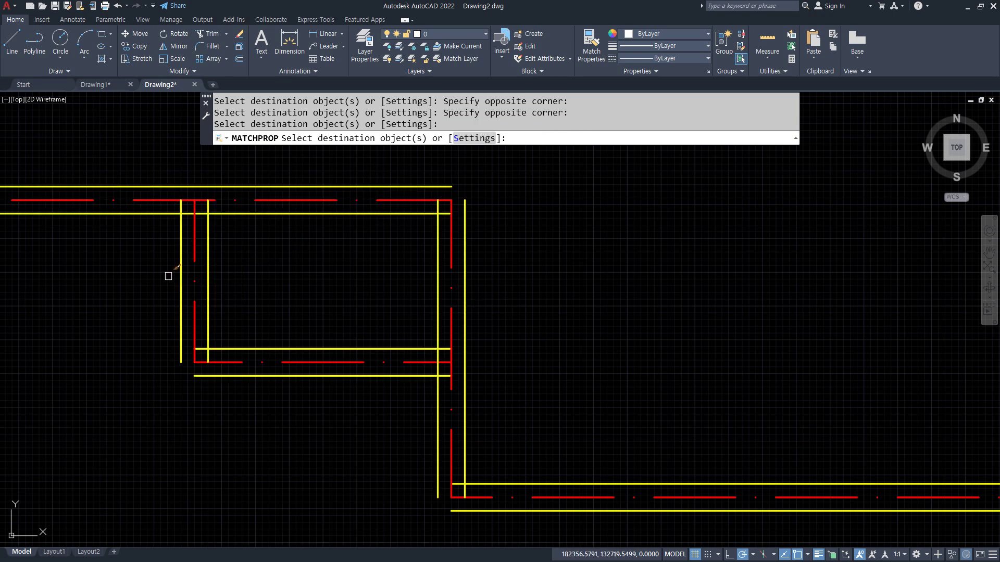
- Apply the matched 단면 properties to the offset lines along the right and top edges of the room projecting above the plan
scroll(99, 245, down, 4)
middle_drag(103, 261, 327, 312)
scroll(308, 240, up, 4)
middle_drag(276, 215, 312, 355)
click(317, 312)
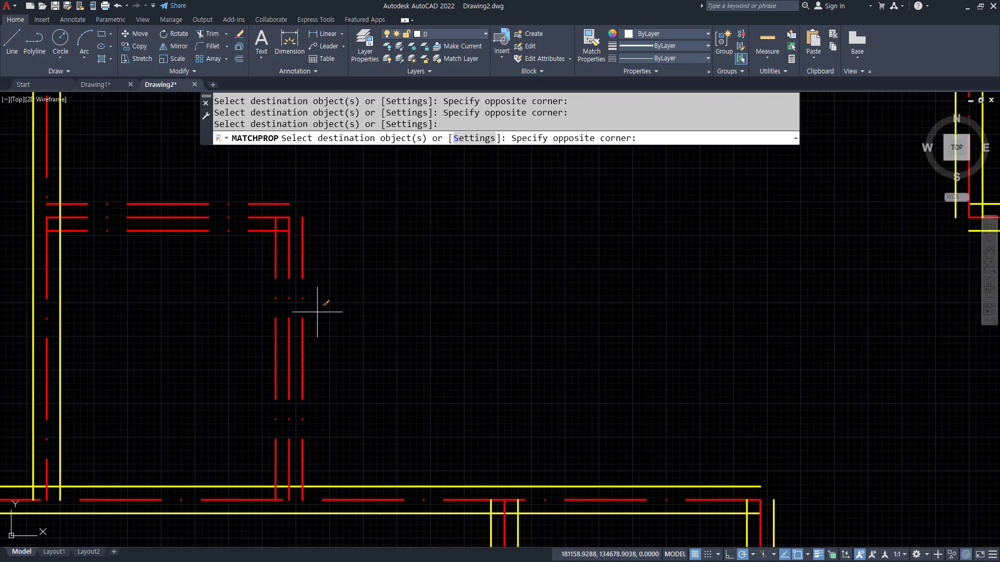
click(298, 255)
click(280, 252)
click(262, 210)
click(262, 210)
click(229, 191)
scroll(235, 228, down, 5)
middle_drag(286, 248, 402, 394)
key(space)
- Copy the separate vertical centerline in the empty area horizontally to the right
middle_drag(679, 228, 493, 228)
scroll(392, 208, up, 4)
scroll(392, 209, up, 2)
middle_drag(632, 244, 396, 294)
text(cp)
key(Return)
key(Return)
click(240, 291)
click(746, 291)
middle_drag(833, 310, 581, 310)
key(Escape)
- Offset the left of the two separate vertical centerlines by 420/2 to both sides
scroll(502, 274, up, 4)
scroll(487, 274, down, 4)
middle_drag(486, 275, 421, 263)
text(o)
key(Return)
text(420)
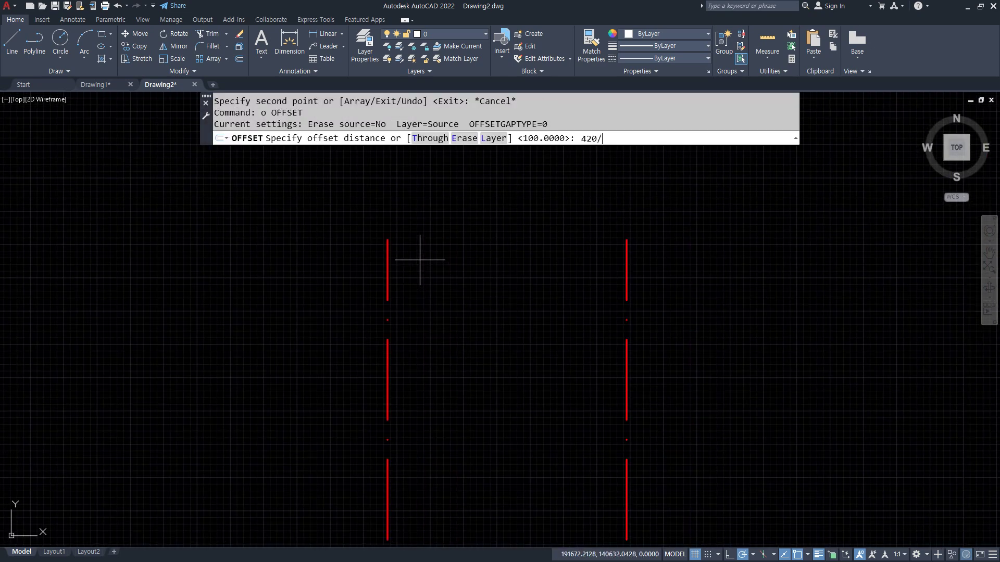
text(/2)
key(Return)
click(386, 269)
click(441, 266)
click(385, 269)
click(382, 269)
key(Return)
- Move the two new offset lines beside the left centerline to the yellow 단면 layer
click(415, 263)
click(360, 255)
click(454, 34)
click(448, 54)
key(Escape)
- Offset the outermost left yellow wall line by 200 toward the centerline
scroll(408, 275, up, 2)
text(o)
key(Return)
text(200)
key(Return)
click(331, 274)
click(344, 266)
key(Return)
- Offset the yellow line beside the left centerline by 120 toward the right wall face
key(Return)
text(120)
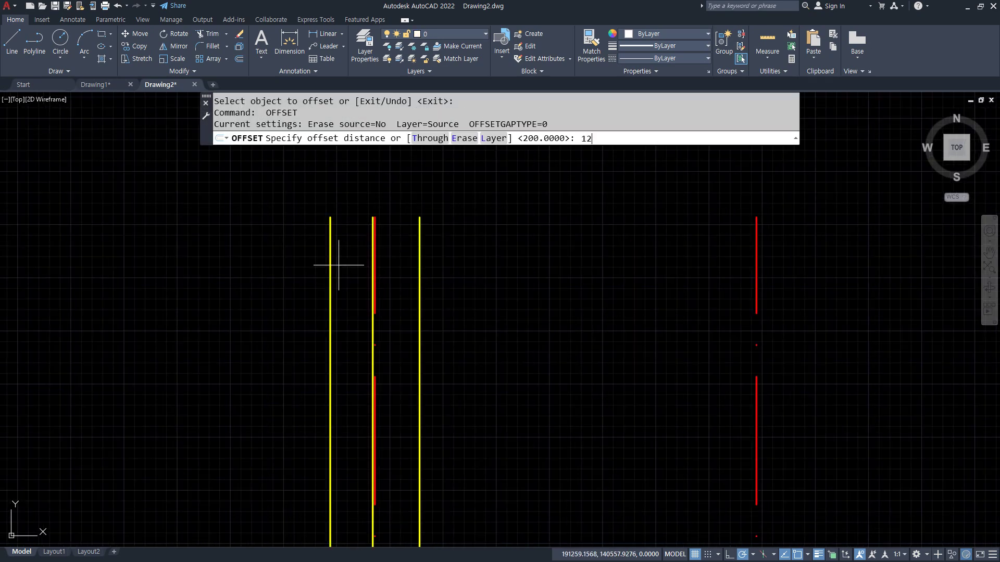
key(Return)
click(370, 316)
click(404, 315)
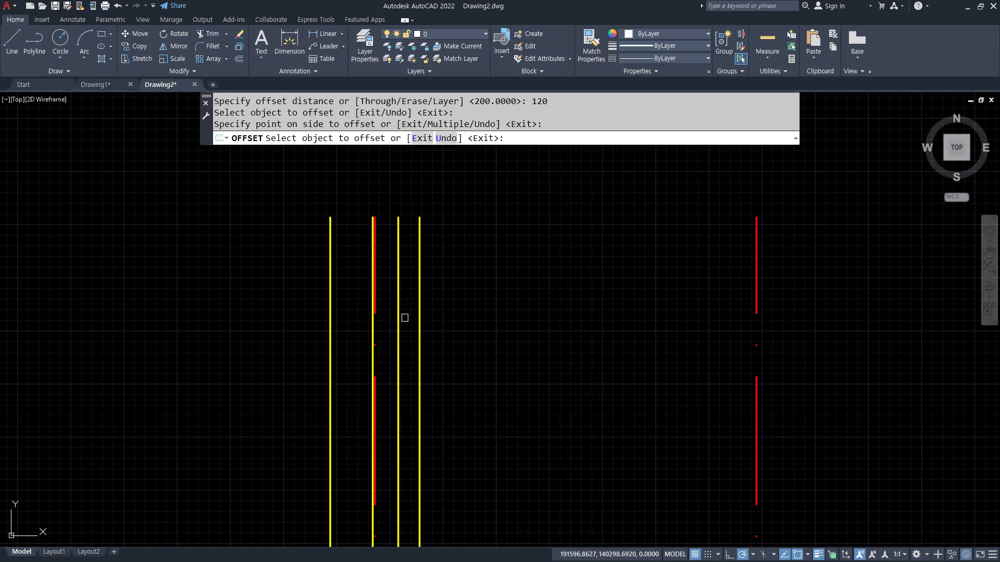
key(Return)
scroll(382, 234, up, 5)
middle_drag(382, 240, 355, 313)
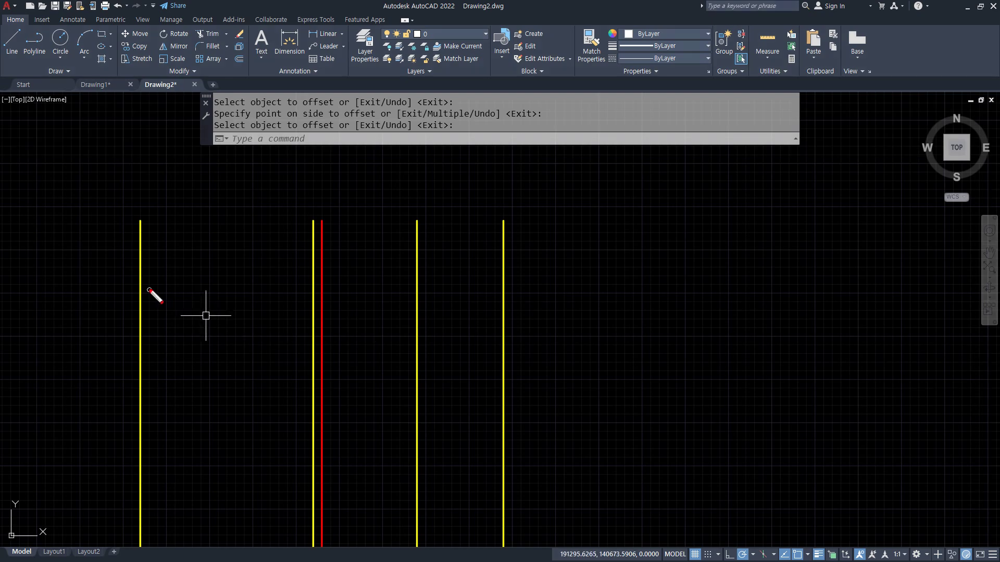
drag(137, 302, 268, 296)
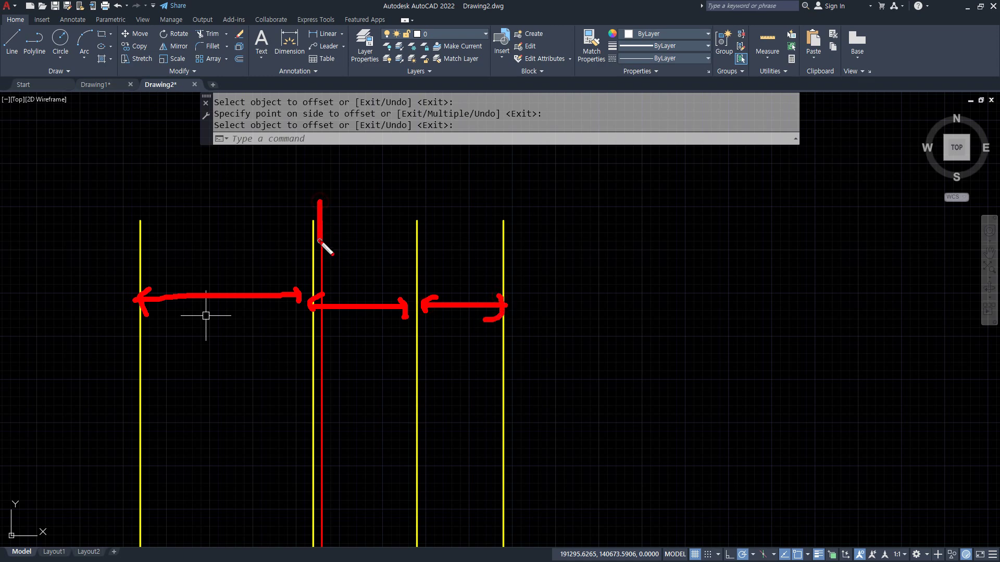
key(Escape)
key(ctrl+2)
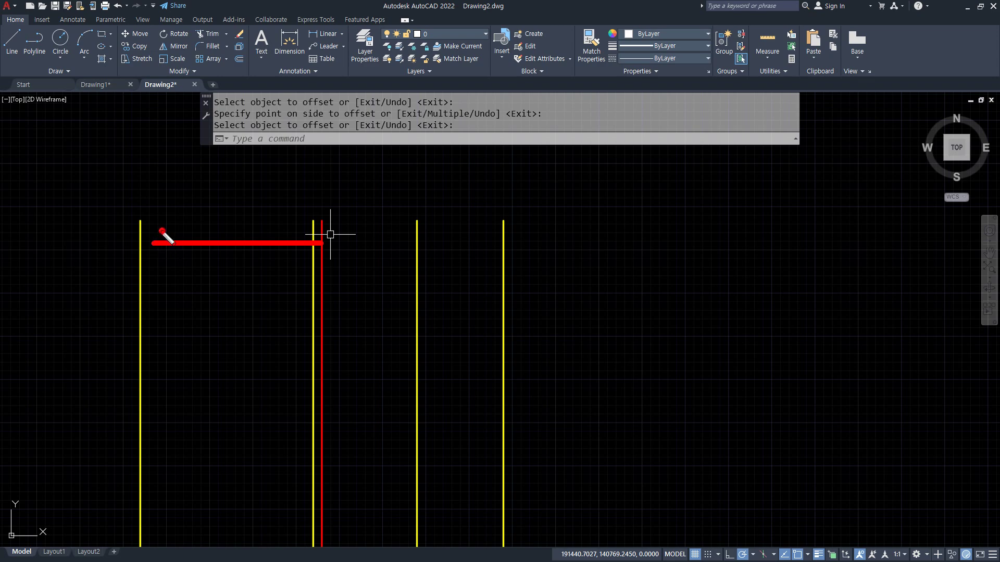
drag(421, 276, 503, 270)
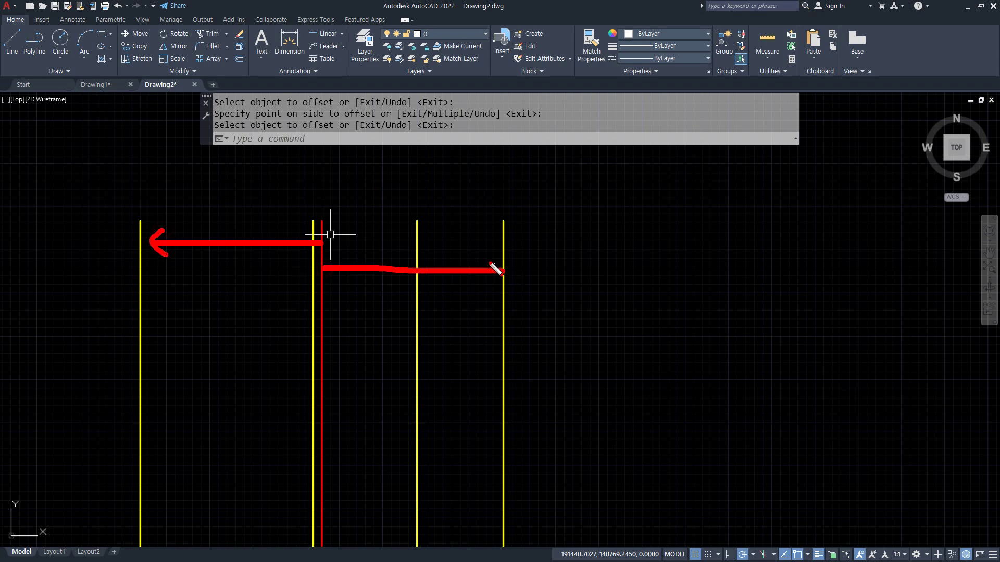
drag(142, 334, 485, 334)
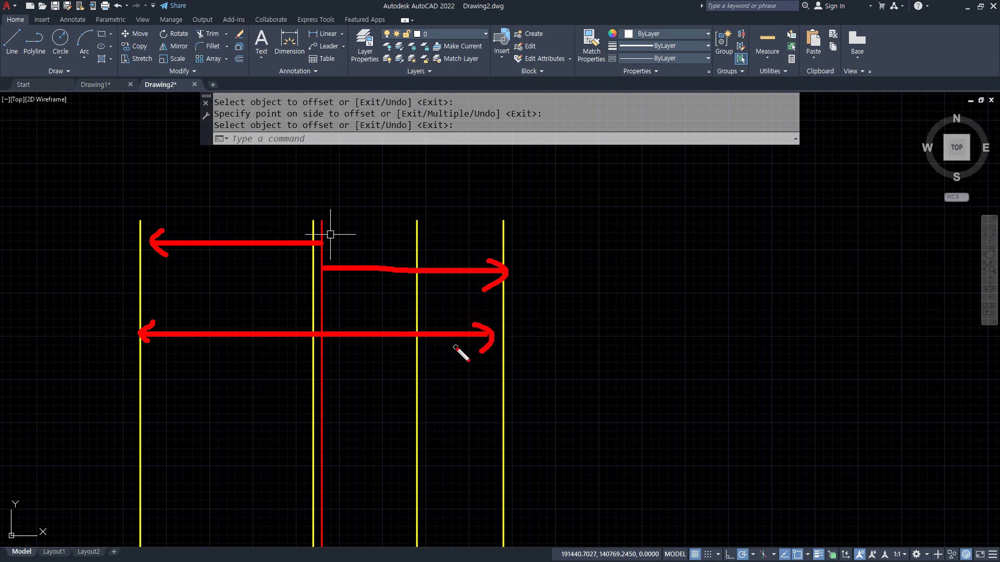
key(Escape)
- Offset the copied right-hand vertical centerline by 100 to both sides
scroll(461, 333, down, 3)
middle_drag(636, 335, 292, 335)
scroll(413, 339, up, 1)
scroll(523, 369, up, 1)
text(o)
key(Return)
text(100)
key(Return)
click(473, 334)
click(469, 332)
click(472, 319)
click(562, 321)
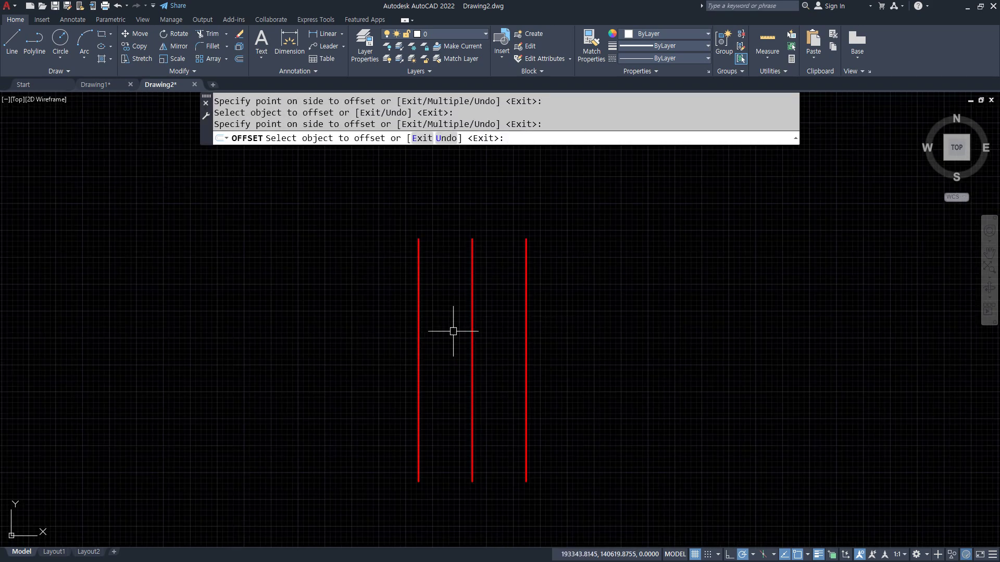
key(Escape)
- Match the properties of the left wall's yellow outer line onto the two offset lines beside the right centerline
scroll(387, 334, down, 4)
scroll(209, 335, up, 2)
text(ma)
key(Return)
click(196, 345)
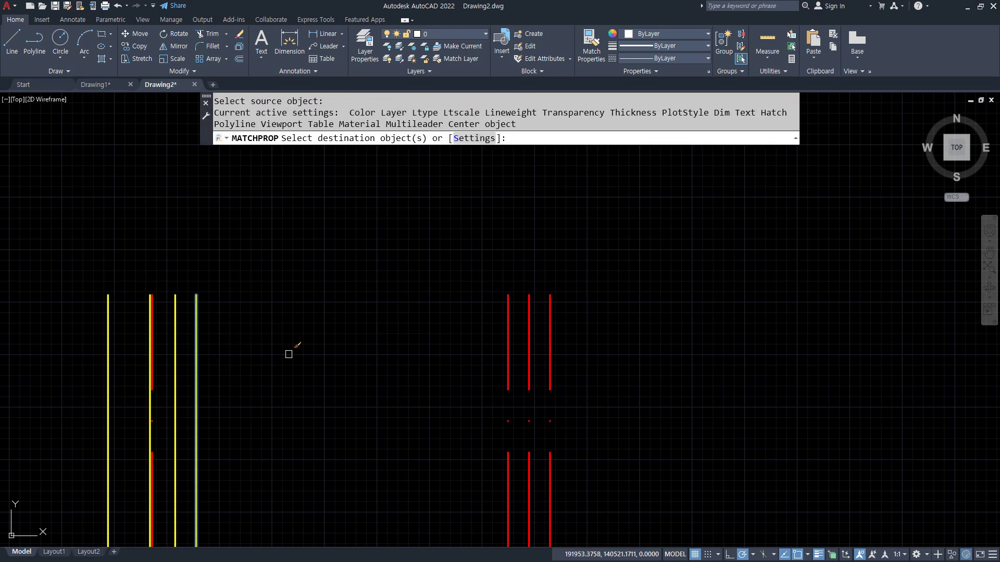
click(508, 359)
click(550, 356)
key(Return)
- Offset the yellow line right of the copied centerline by 120 to the right
text(o)
key(Return)
text(120)
key(Return)
click(554, 337)
click(550, 336)
click(579, 326)
key(Return)
- Offset the right wall's new outermost yellow line by 100 to the right
key(Return)
text(100)
key(Return)
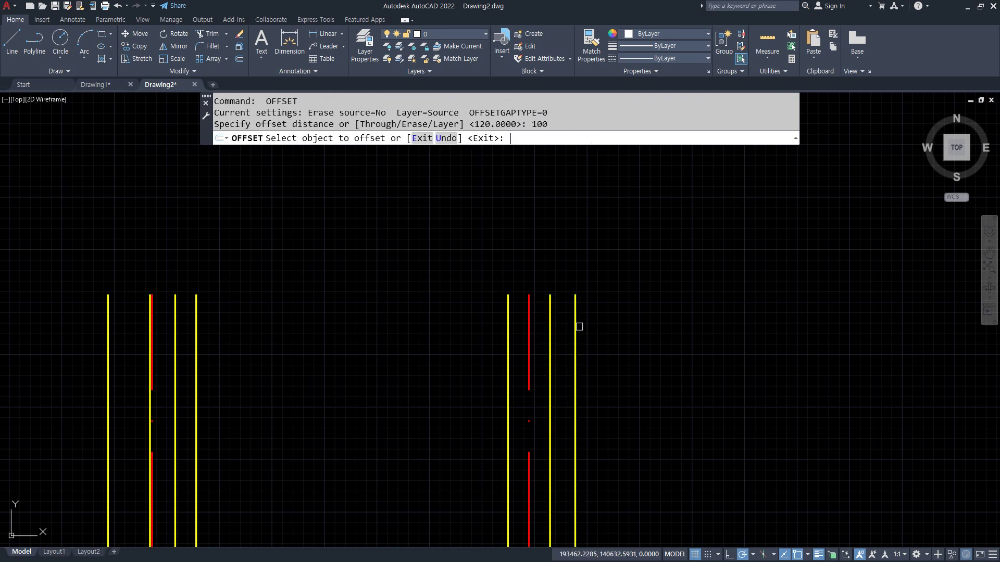
click(578, 328)
click(622, 335)
key(Return)
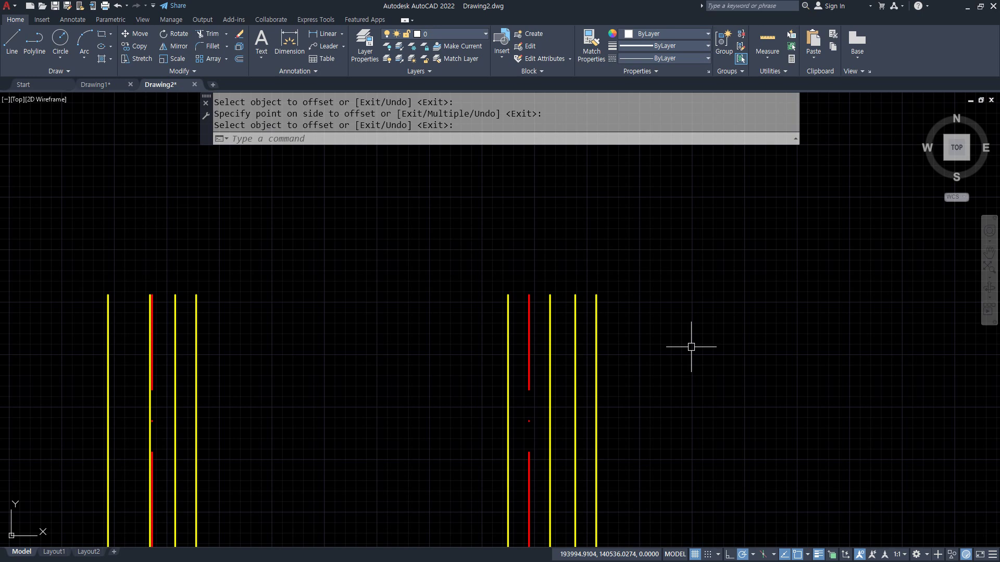
middle_drag(342, 354, 467, 341)
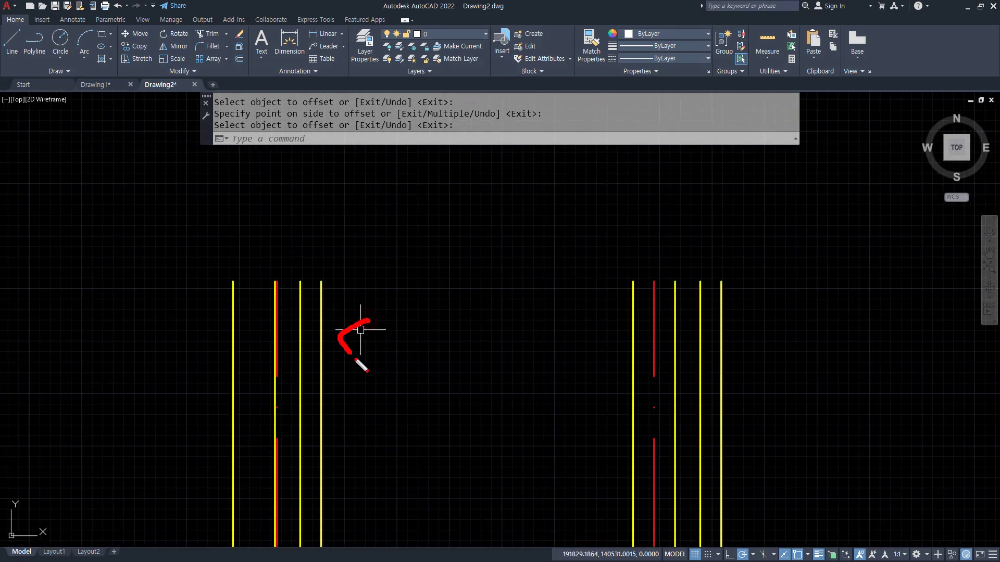
drag(442, 350, 582, 334)
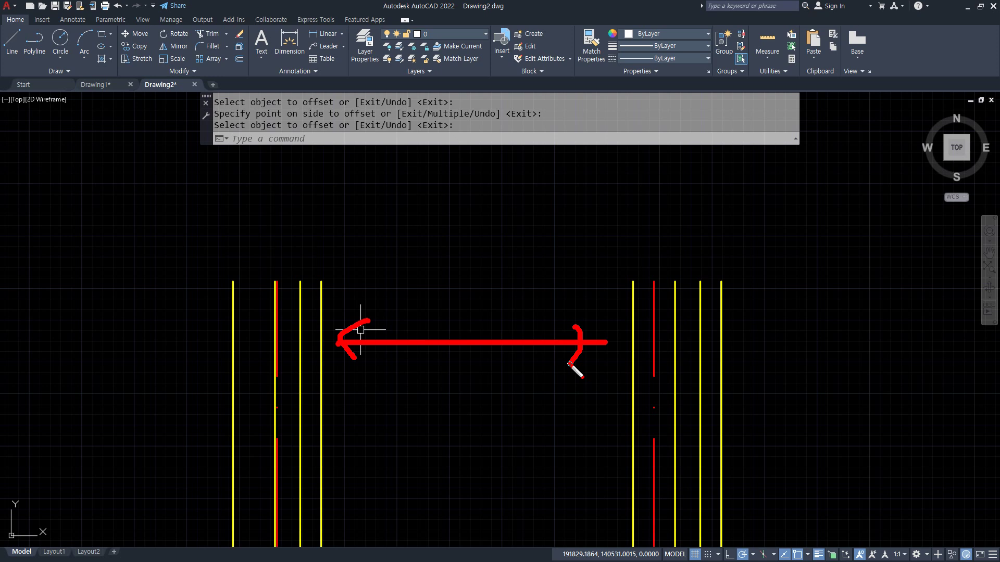
key(Escape)
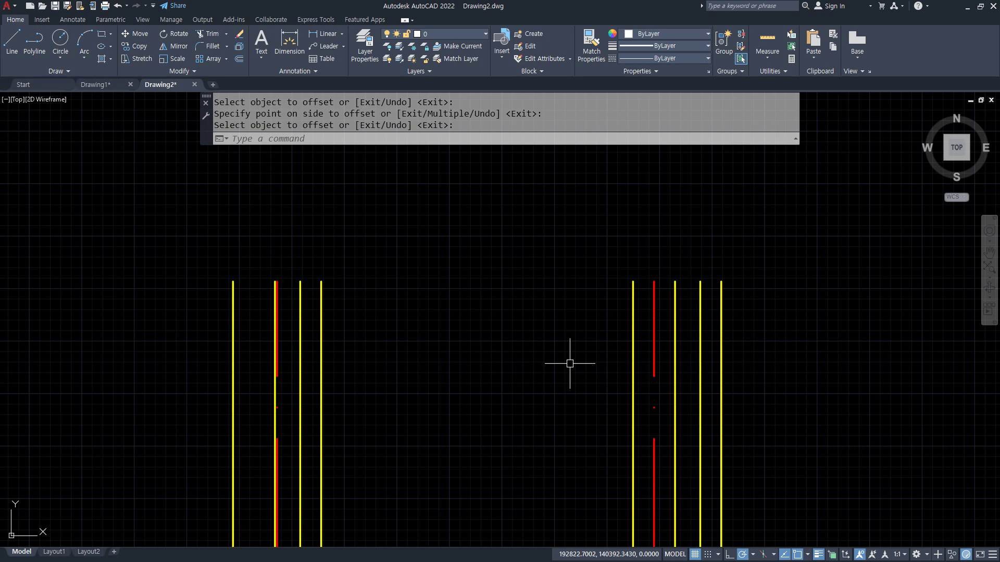
key(ctrl+2)
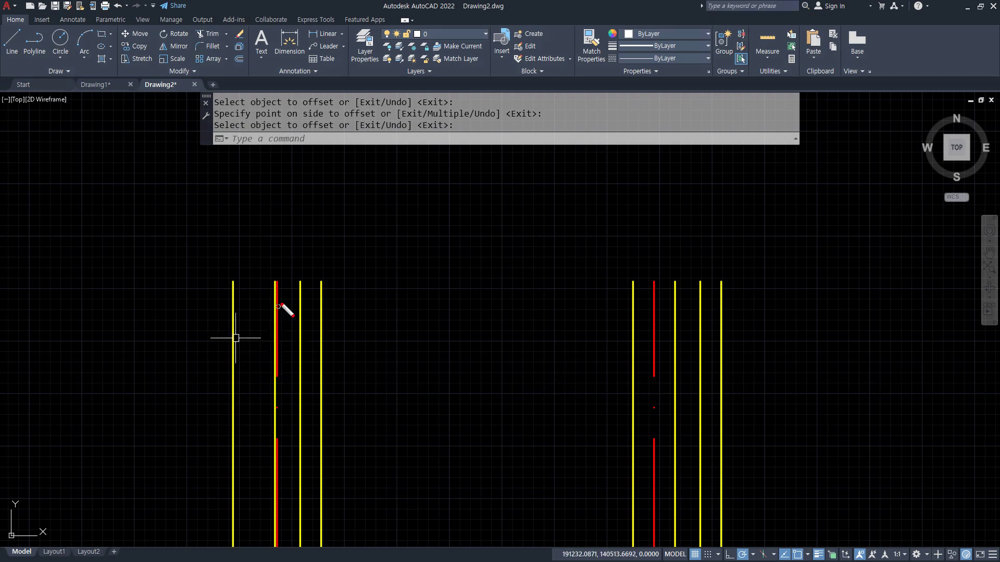
mouse_move(280, 281)
mouse_down()
mouse_move(299, 207)
mouse_move(274, 286)
mouse_move(311, 272)
mouse_up()
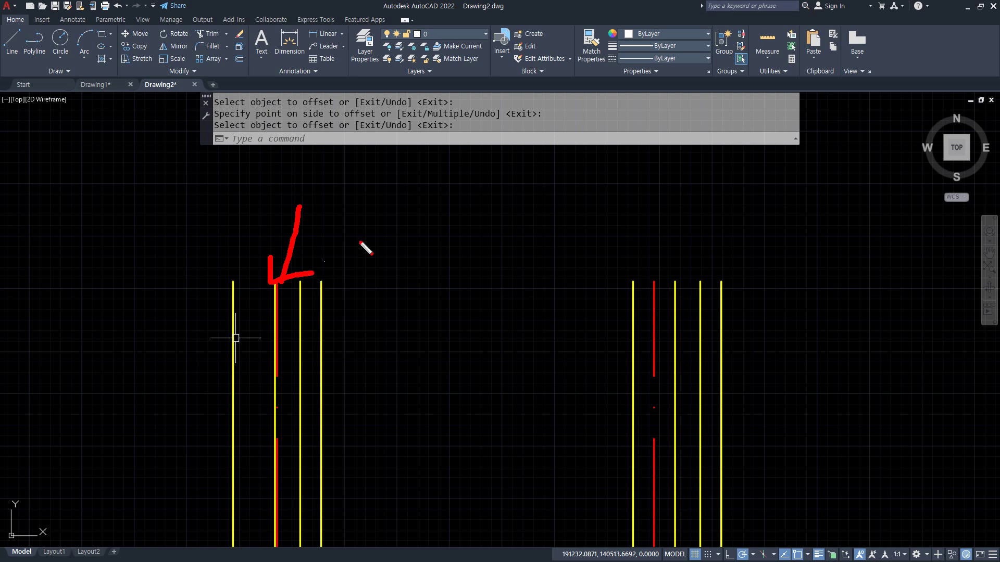
mouse_move(672, 291)
mouse_down()
mouse_move(632, 327)
mouse_move(621, 398)
mouse_up()
mouse_move(651, 248)
mouse_down()
mouse_move(652, 291)
mouse_move(673, 265)
mouse_up()
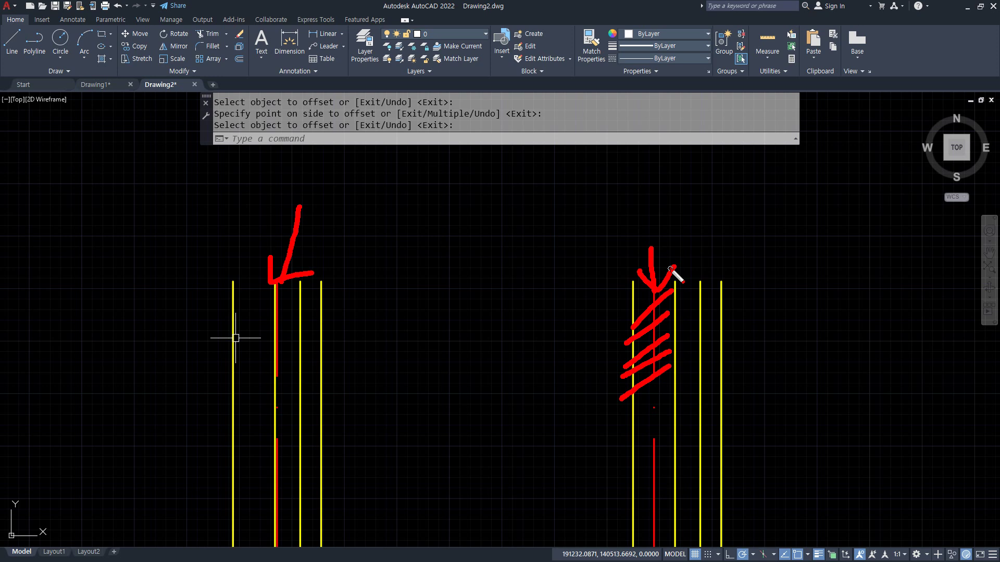
drag(658, 204, 660, 289)
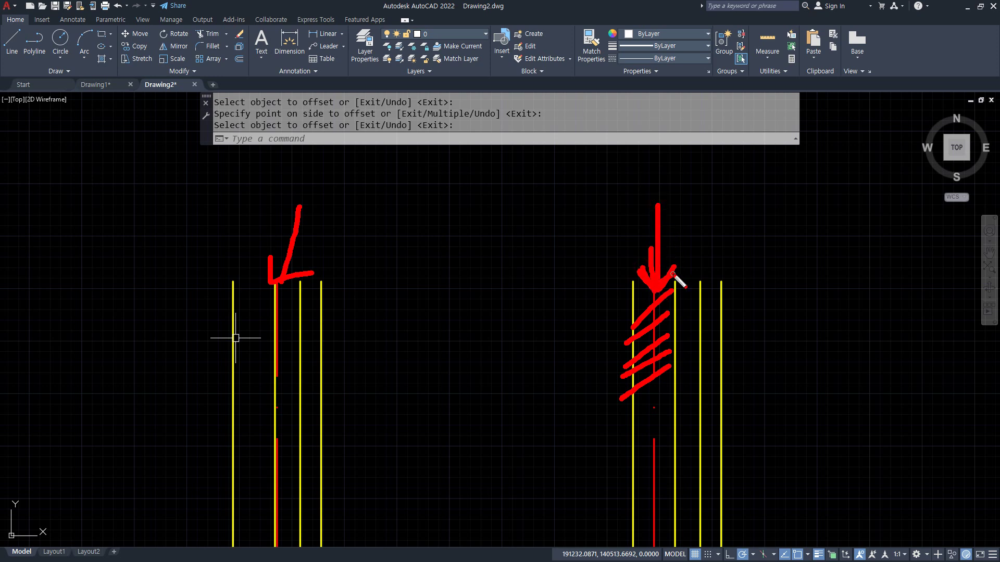
key(e)
mouse_move(702, 207)
mouse_down()
mouse_move(694, 264)
mouse_move(726, 255)
mouse_up()
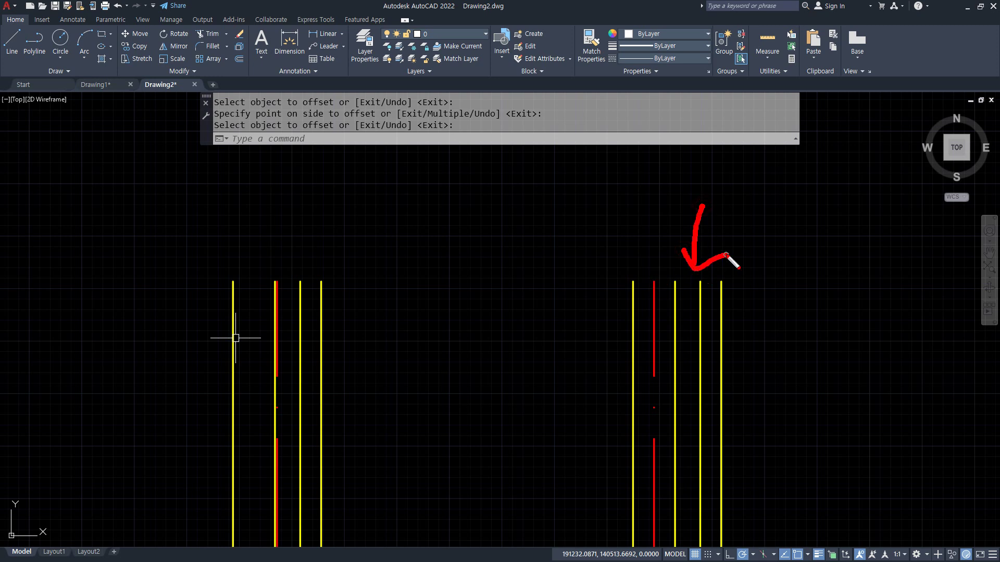
mouse_move(273, 217)
mouse_down()
mouse_move(282, 263)
mouse_move(299, 254)
mouse_up()
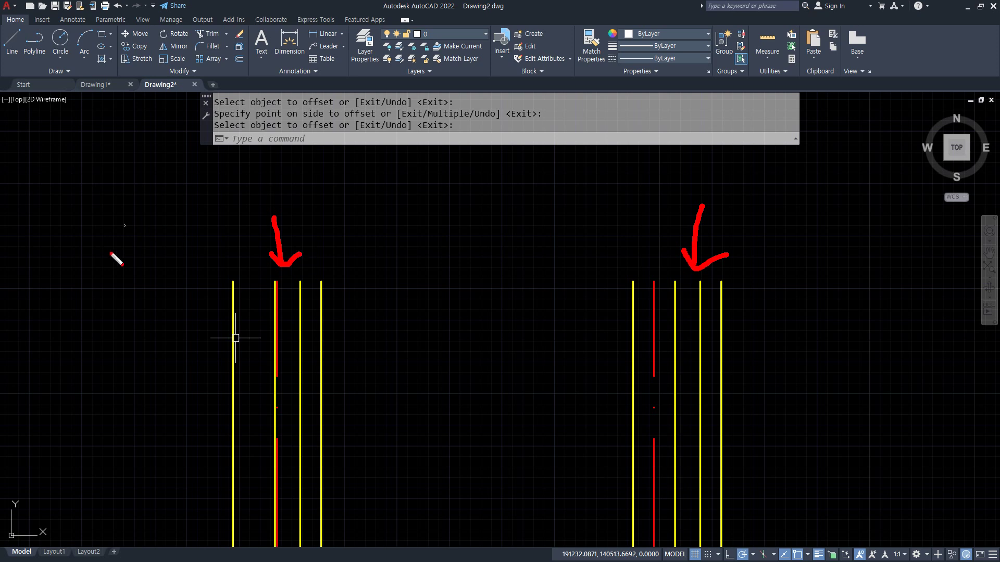
mouse_move(275, 237)
mouse_down()
mouse_move(335, 380)
mouse_move(261, 237)
mouse_up()
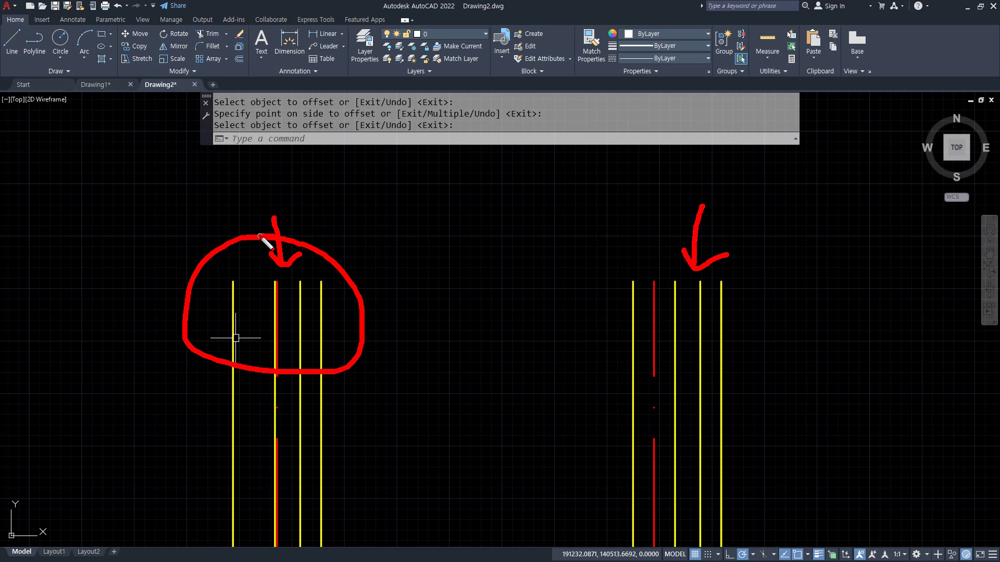
mouse_move(723, 352)
mouse_down()
mouse_move(585, 353)
mouse_move(732, 348)
mouse_move(727, 361)
mouse_up()
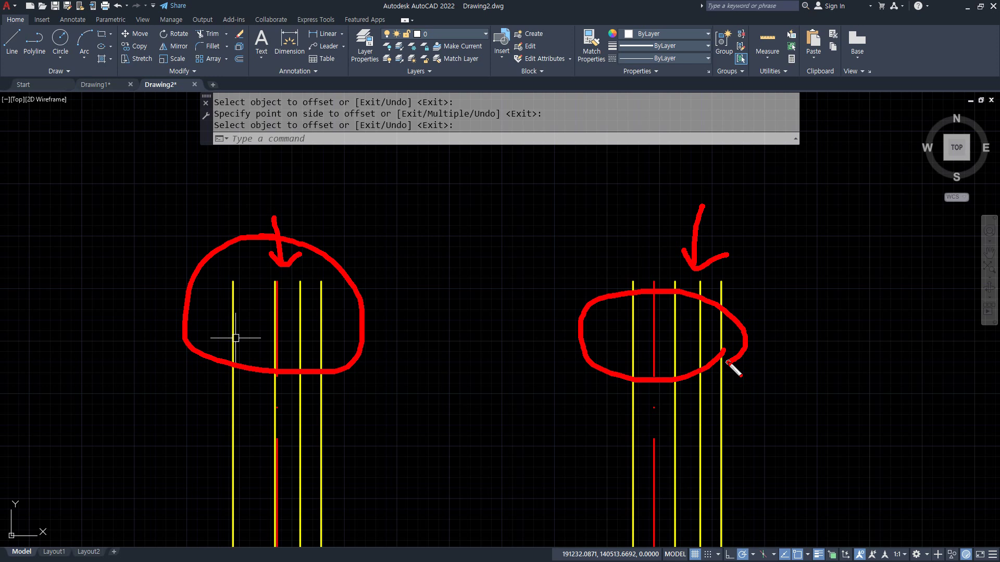
mouse_move(661, 390)
mouse_down()
mouse_move(598, 350)
mouse_move(721, 365)
mouse_move(704, 375)
mouse_up()
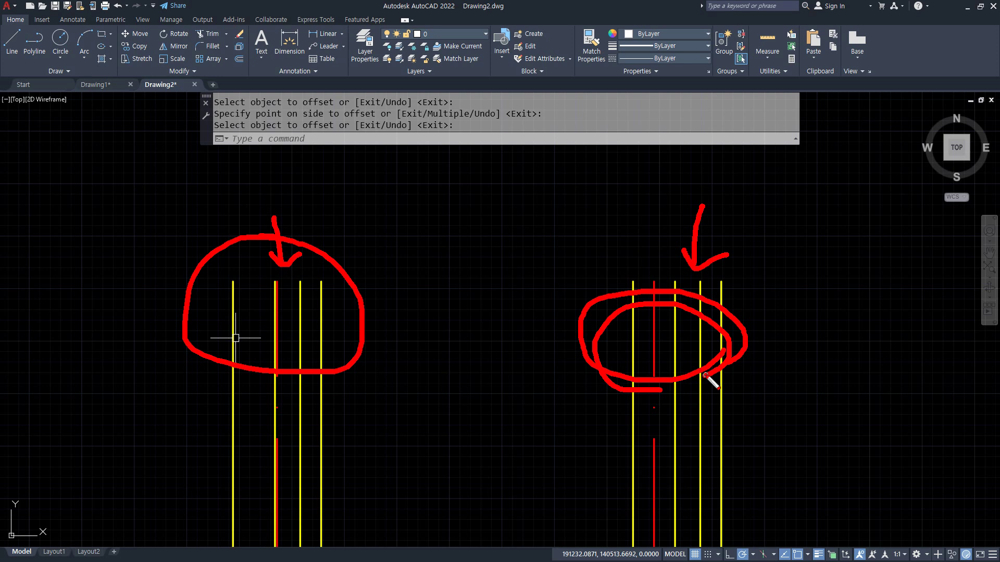
key(ctrl+shift+6)
mouse_move(651, 257)
mouse_down()
mouse_move(653, 283)
mouse_move(665, 269)
mouse_move(705, 261)
mouse_move(719, 284)
mouse_up()
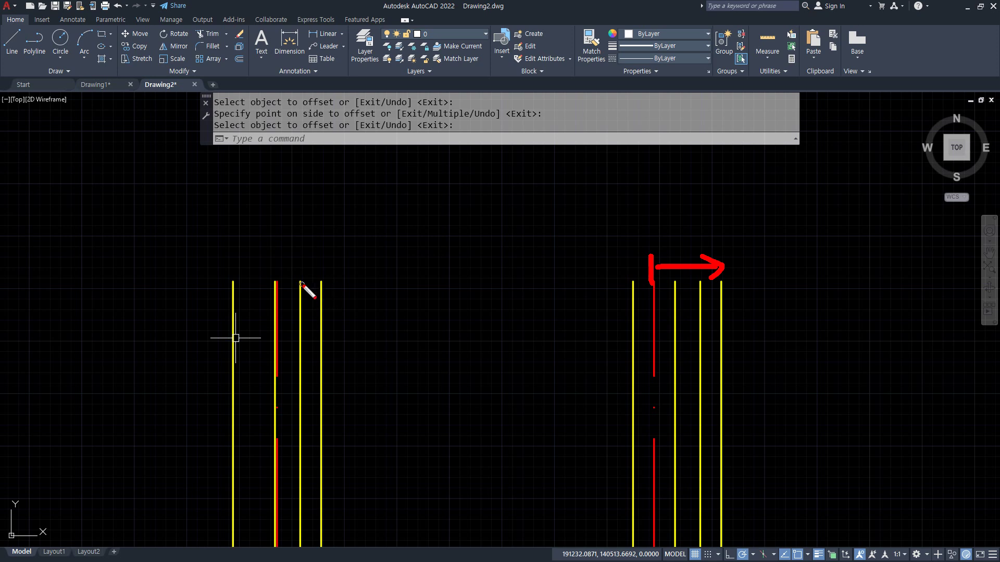
- Trim the floor plan's top wall inner line at the first partition and fillet both junction corners
mouse_move(675, 396)
mouse_down()
mouse_move(599, 307)
mouse_move(588, 405)
mouse_up()
key(Escape)
scroll(190, 339, down, 5)
scroll(190, 372, up, 6)
scroll(401, 312, up, 3)
text(tr)
key(Return)
click(396, 318)
key(Escape)
text(f)
key(Return)
click(370, 317)
click(382, 333)
key(Return)
click(451, 327)
click(459, 319)
- Trim the top wall's inner line at the next partition to the right and fillet its two junction corners
scroll(616, 365, down, 2)
middle_drag(815, 359, 302, 311)
text(tr)
key(Return)
click(542, 299)
key(Escape)
text(f)
key(Return)
click(526, 300)
click(529, 302)
key(Return)
click(560, 311)
click(569, 300)
- Fillet the inner and outer yellow wall lines at the floor plan's top-right corner
middle_drag(902, 341, 464, 326)
key(Return)
click(526, 278)
click(521, 285)
key(Return)
click(529, 259)
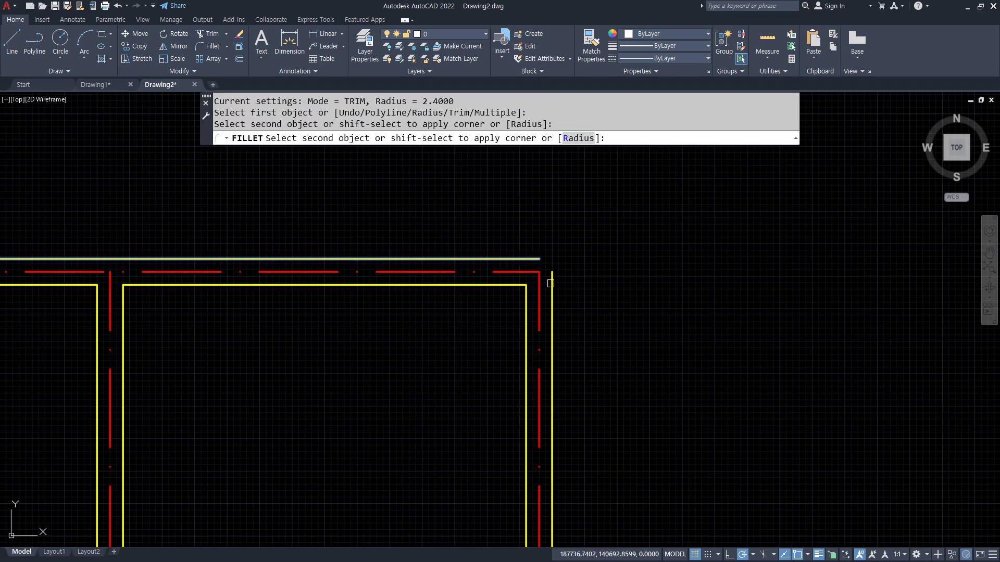
click(552, 343)
- Trim the middle horizontal wall's upper line at the rightmost upper partition and fillet the junction's right corner
middle_drag(516, 395, 488, 105)
scroll(511, 369, up, 2)
text(tr)
key(Return)
click(520, 355)
key(Return)
text(f)
key(Return)
click(550, 355)
click(529, 340)
- Fillet the outer and inner wall lines at the right end of the middle horizontal wall
key(Return)
click(799, 386)
click(759, 350)
key(Return)
click(761, 411)
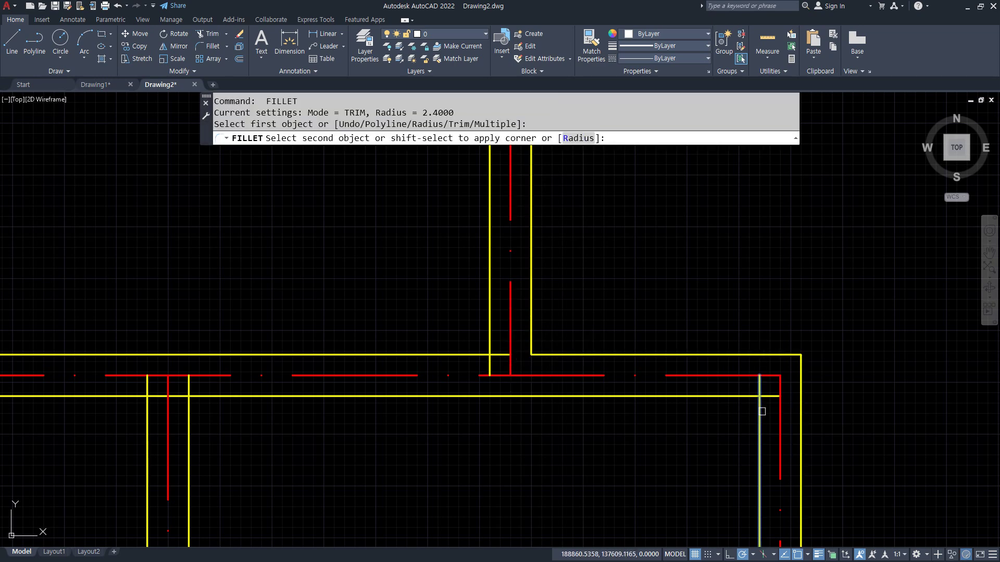
click(735, 396)
- Fillet the left corner where the rightmost upper partition meets the middle horizontal wall
key(Return)
click(452, 355)
click(493, 339)
middle_drag(225, 389, 392, 332)
click(658, 282)
- Trim the middle wall's lower line at the right-hand lower partition and fillet both junction corners
text(tr)
key(space)
click(344, 338)
key(space)
text(f)
key(space)
click(366, 339)
click(356, 344)
key(space)
click(313, 348)
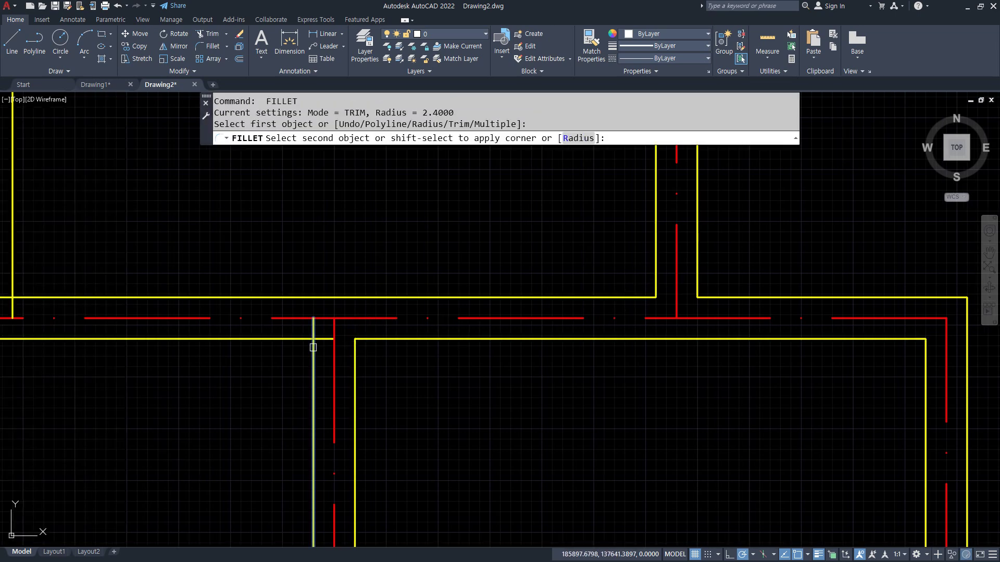
click(284, 340)
- Trim the middle wall's upper line and the overlapping partition ends at the second upper partition from the right
middle_drag(71, 286, 359, 318)
text(tr)
key(space)
click(304, 341)
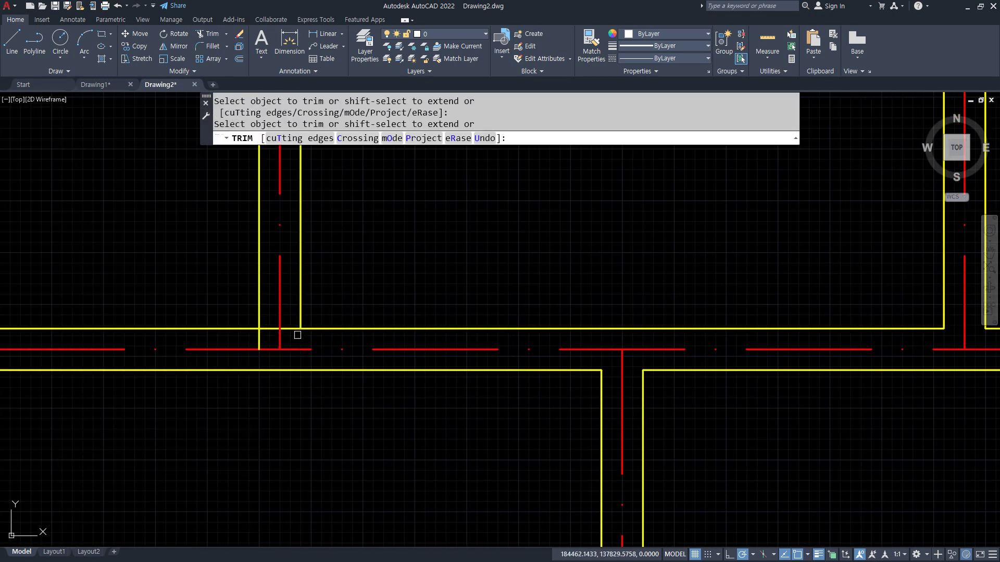
click(290, 324)
click(289, 331)
click(267, 330)
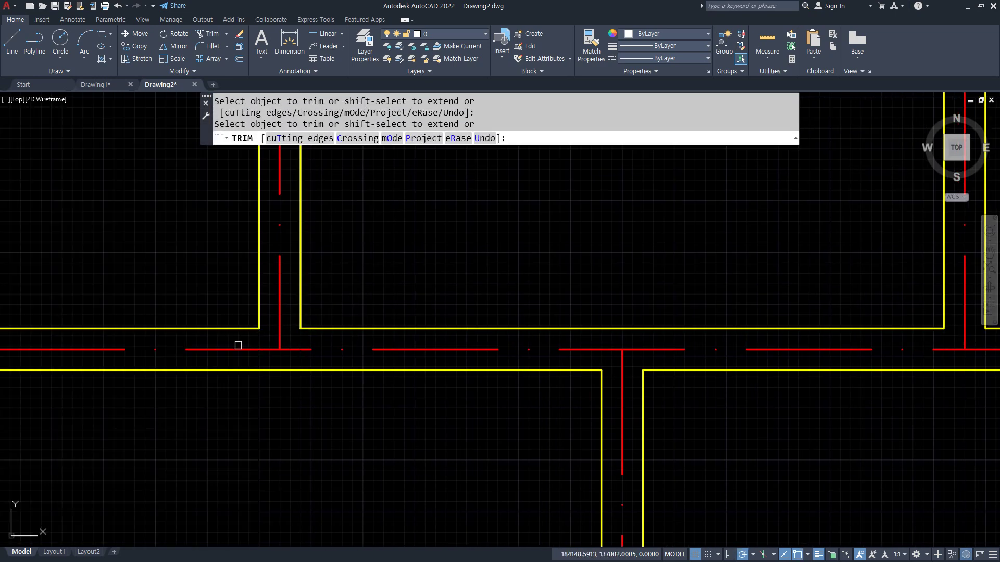
key(space)
- Trim the middle wall's upper line and the overlapping partition ends at the second upper partition from the left
middle_drag(156, 321, 614, 356)
middle_drag(152, 352, 662, 349)
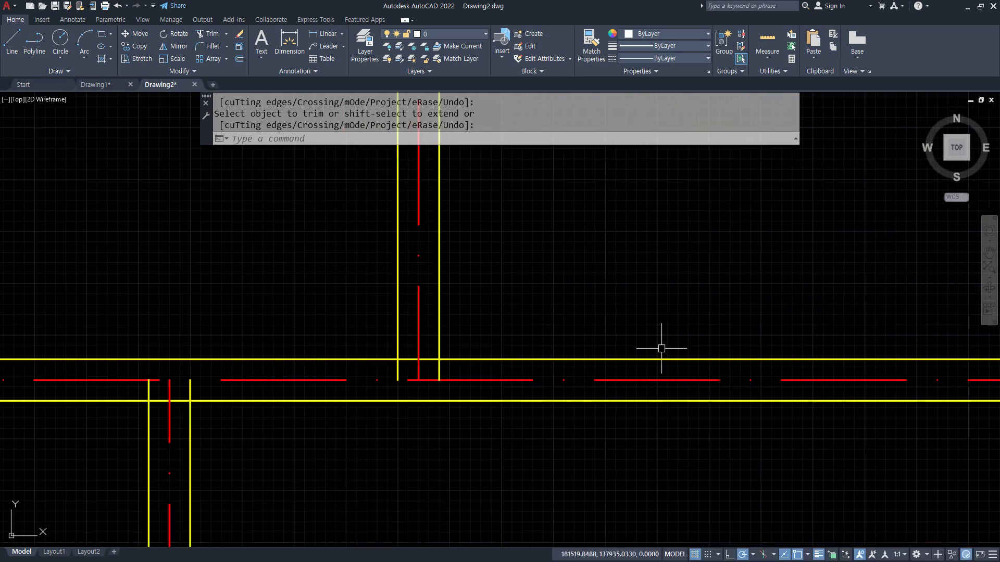
text(tr)
key(space)
click(430, 370)
click(426, 351)
click(438, 368)
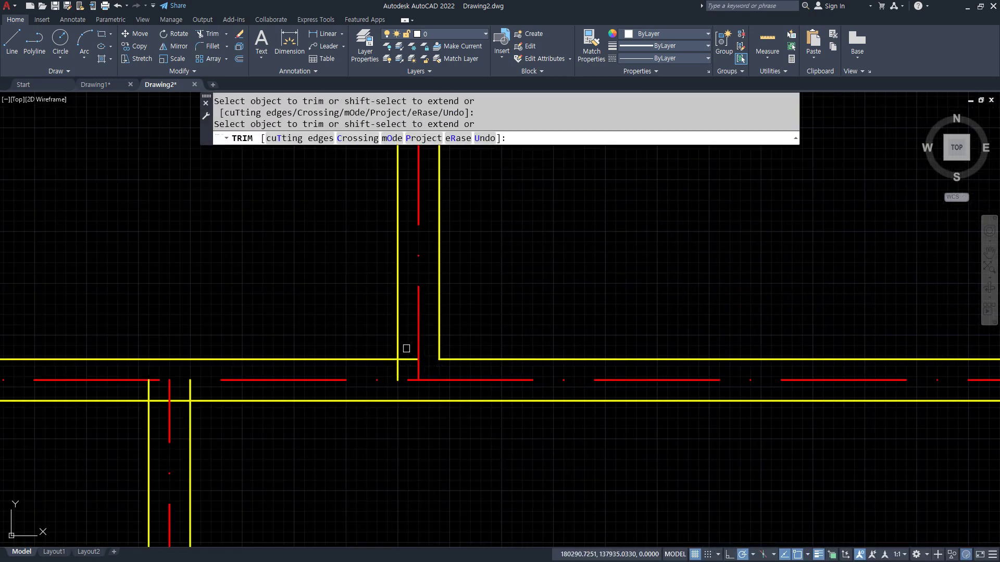
click(406, 353)
click(395, 377)
key(space)
key(space)
- Trim the middle wall's lower line and the overlapping partition ends at the left room's right wall
middle_drag(164, 375, 339, 348)
text(tr)
key(space)
click(355, 374)
click(335, 373)
click(324, 366)
middle_drag(236, 363, 706, 356)
key(space)
- Trim the middle wall's upper line at the leftmost upper partition and fillet both junction corners
text(tr)
key(space)
click(328, 326)
key(space)
text(f)
key(space)
click(347, 326)
click(342, 324)
key(space)
click(337, 319)
click(346, 328)
key(space)
click(295, 315)
click(283, 321)
click(282, 324)
- Fillet the yellow wall lines at the left room's upper-left corner
scroll(189, 330, down, 2)
middle_drag(80, 334, 359, 316)
scroll(359, 315, up, 3)
key(space)
click(368, 327)
click(399, 303)
click(399, 295)
scroll(474, 375, down, 4)
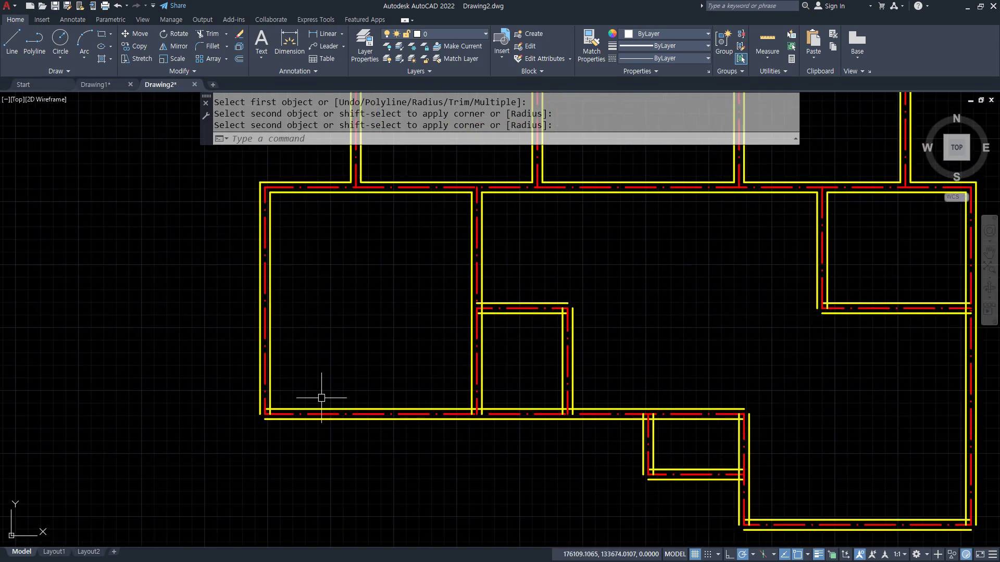
- Fillet the inner and outer wall lines at the left room's lower-left corner
scroll(310, 410, up, 4)
key(space)
click(262, 407)
click(209, 389)
key(space)
click(181, 390)
click(241, 432)
- Trim the left room's bottom wall lines where the two partitions above and the small projecting room's left wall meet them
middle_drag(718, 409, 404, 364)
text(tr)
key(Return)
click(416, 361)
click(645, 361)
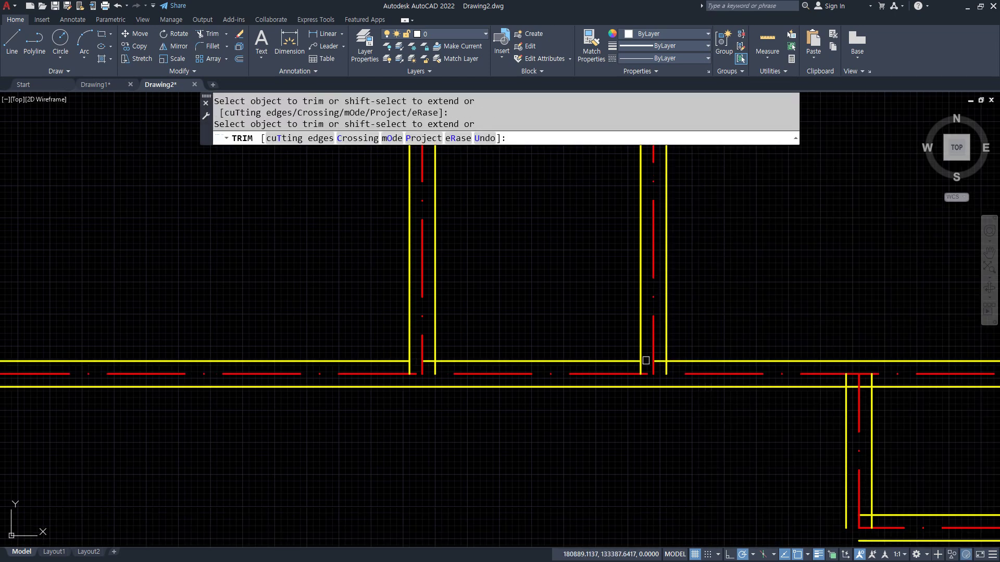
click(859, 386)
- Fillet the remaining corners where the two upper partitions meet the bottom wall's upper line
text(f)
key(Return)
click(435, 359)
click(453, 361)
key(Return)
click(623, 361)
click(641, 348)
key(Return)
click(664, 342)
click(705, 359)
- Fillet both corners where the small projecting room's left wall meets the bottom wall's lower line
key(Return)
click(845, 397)
click(819, 386)
key(Return)
click(881, 386)
click(871, 469)
- Fillet the inner and outer wall lines at the small projecting room's lower-left corner
key(Return)
click(882, 514)
click(868, 501)
key(Return)
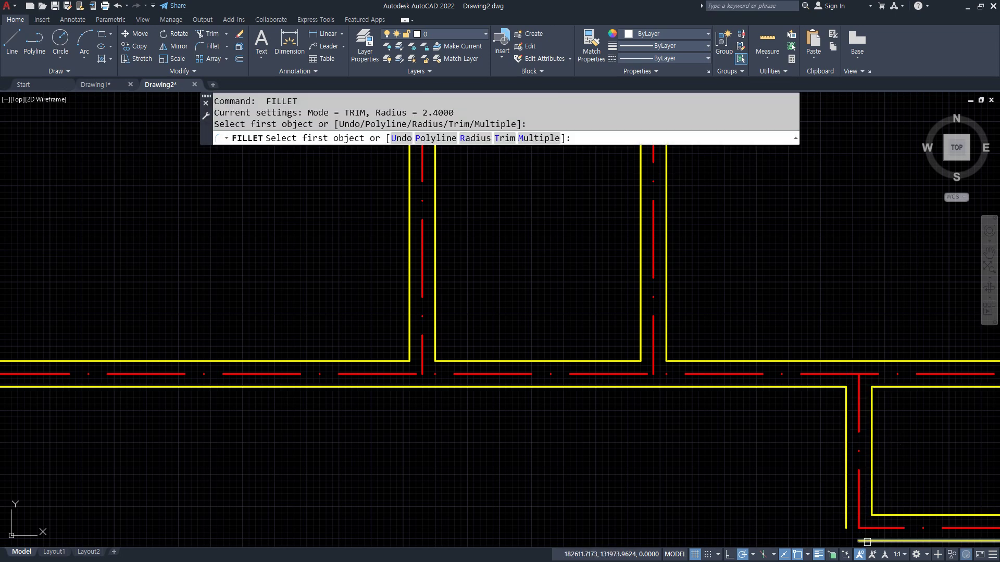
click(867, 542)
click(849, 514)
- Trim the left room's right wall line where the small inner room's top wall meets it
scroll(398, 277, down, 2)
scroll(423, 232, up, 2)
scroll(423, 232, up, 2)
text(tr)
key(Return)
click(344, 230)
key(Return)
- Fillet both corners where the small inner room's top wall meets the left room's right wall
text(f)
key(Return)
click(363, 241)
click(345, 248)
key(Return)
click(355, 199)
click(344, 187)
- Fillet the inner and outer wall lines at the small inner room's upper-right corner
key(Return)
click(654, 241)
click(671, 255)
key(Return)
click(712, 229)
click(685, 200)
- Trim the projecting room's right wall line where that room's bottom wall meets it
scroll(685, 200, down, 10)
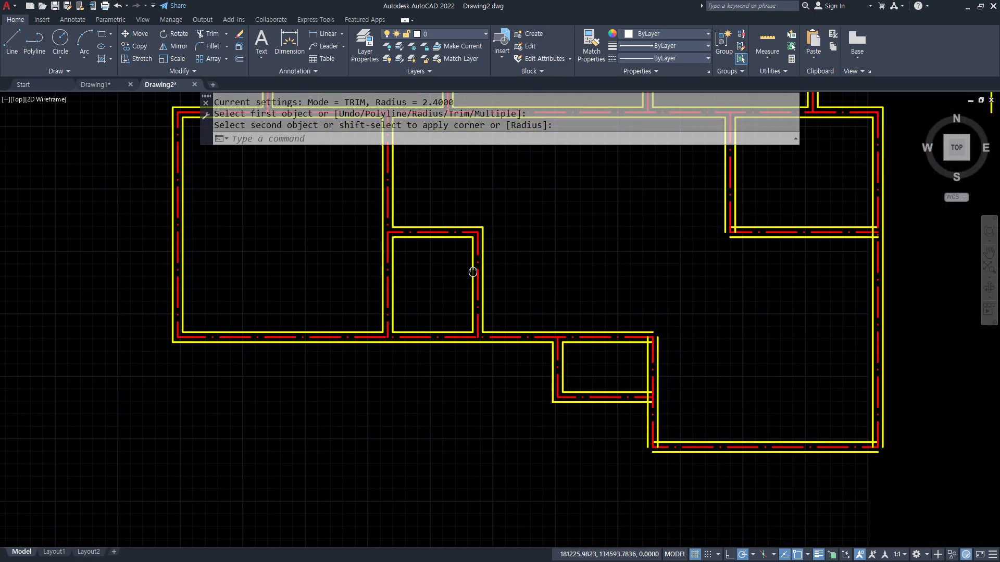
scroll(446, 391, up, 6)
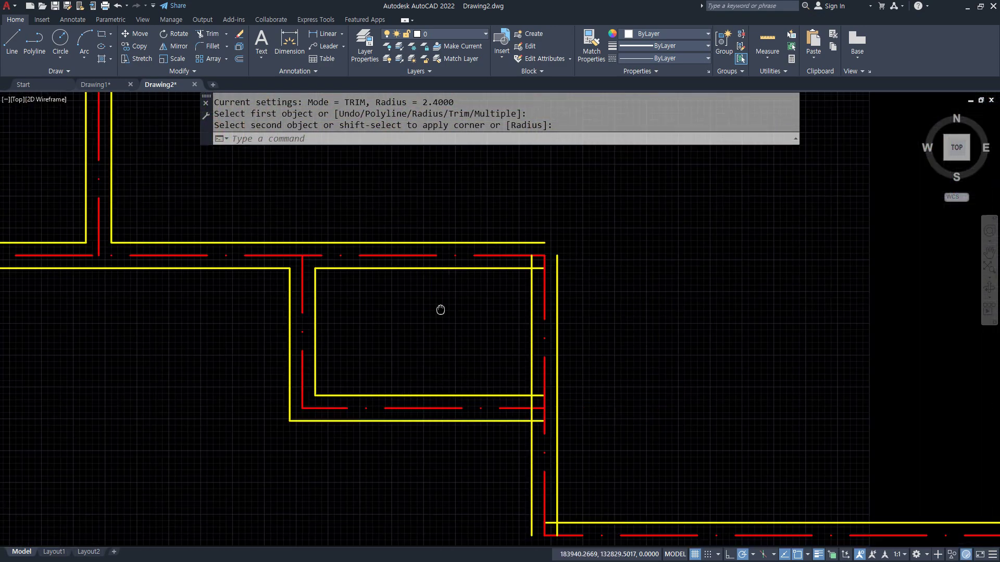
text(tr)
key(Return)
click(425, 394)
key(Escape)
- Fillet the inner and outer wall lines at the projecting room's upper-right corner
text(f)
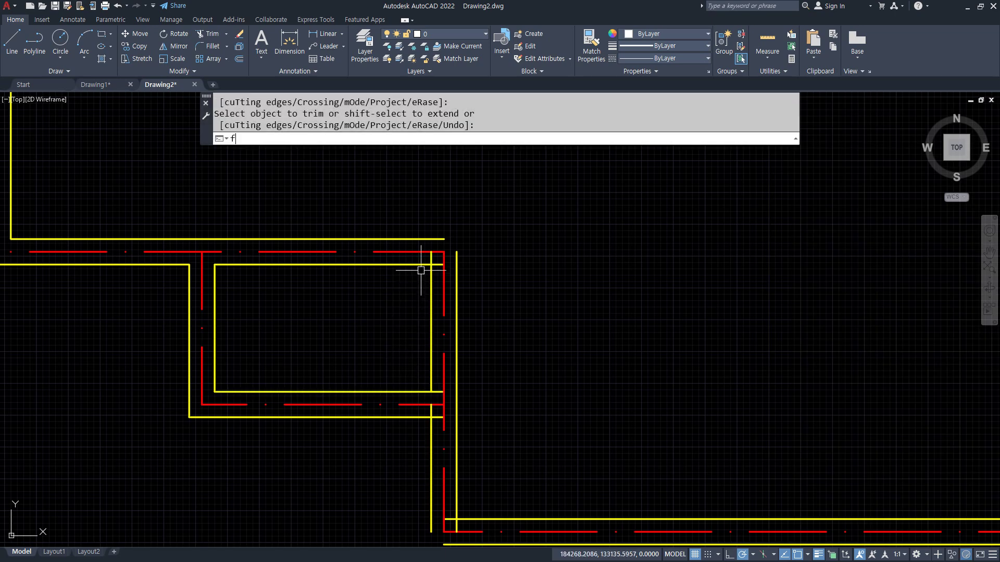
key(Return)
click(425, 265)
click(431, 276)
key(Return)
click(456, 262)
click(443, 239)
- Fillet both corners where the projecting room's bottom wall meets its right wall
key(Return)
click(426, 374)
click(417, 391)
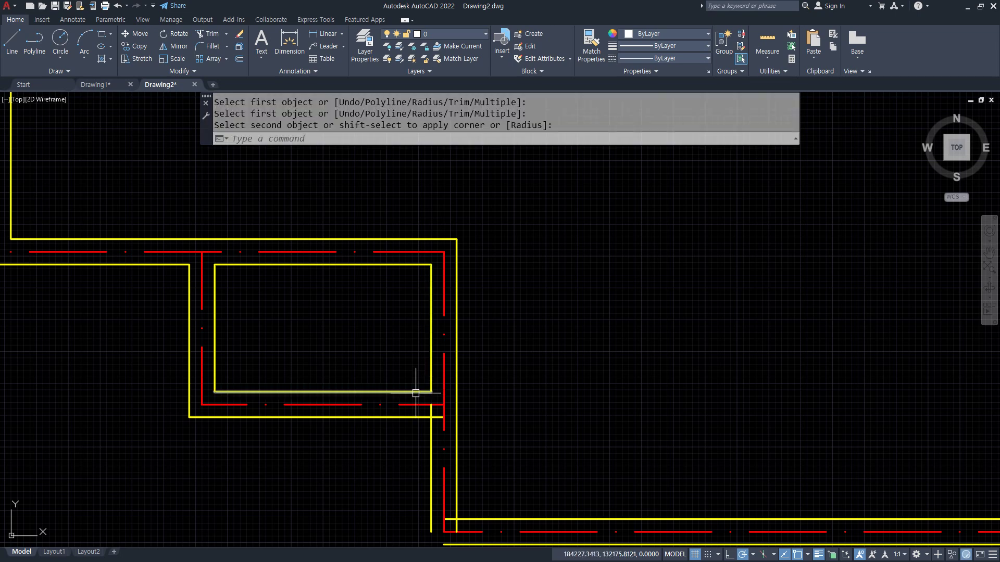
key(Return)
middle_drag(419, 401, 346, 286)
click(341, 275)
click(354, 288)
- Fillet the outer and inner wall lines at the lower-left corner of the large lower-right room
key(Return)
click(354, 325)
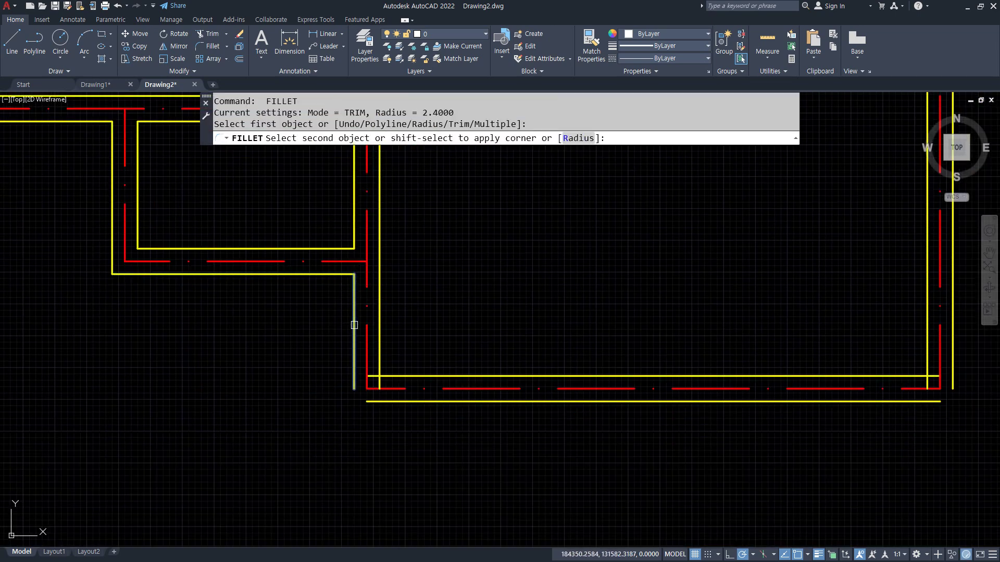
click(384, 402)
key(Return)
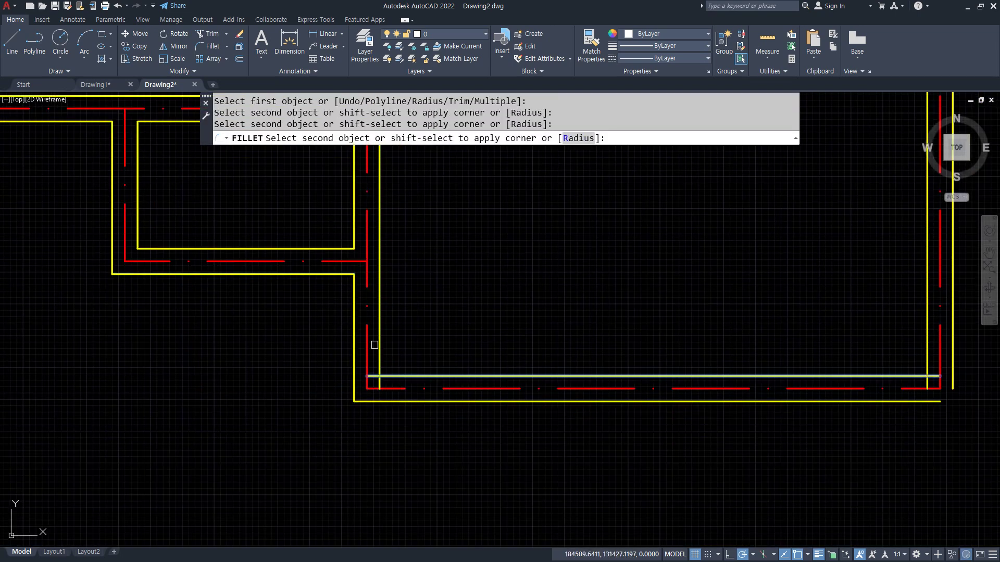
click(380, 342)
- Fillet the inner and outer wall lines at the lower-right corner of the large lower-right room
middle_drag(566, 311, 261, 369)
key(space)
click(594, 433)
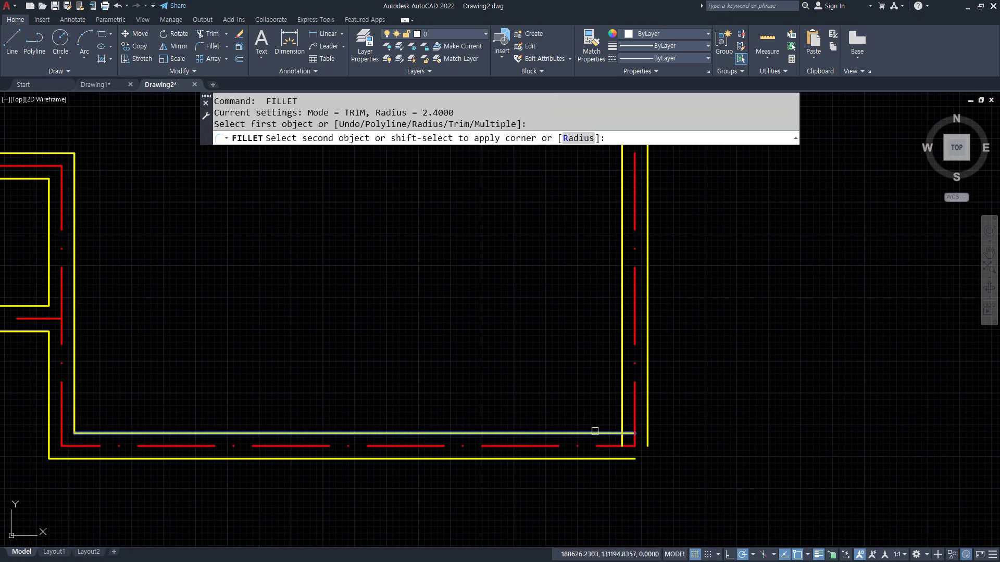
click(618, 411)
key(space)
click(647, 411)
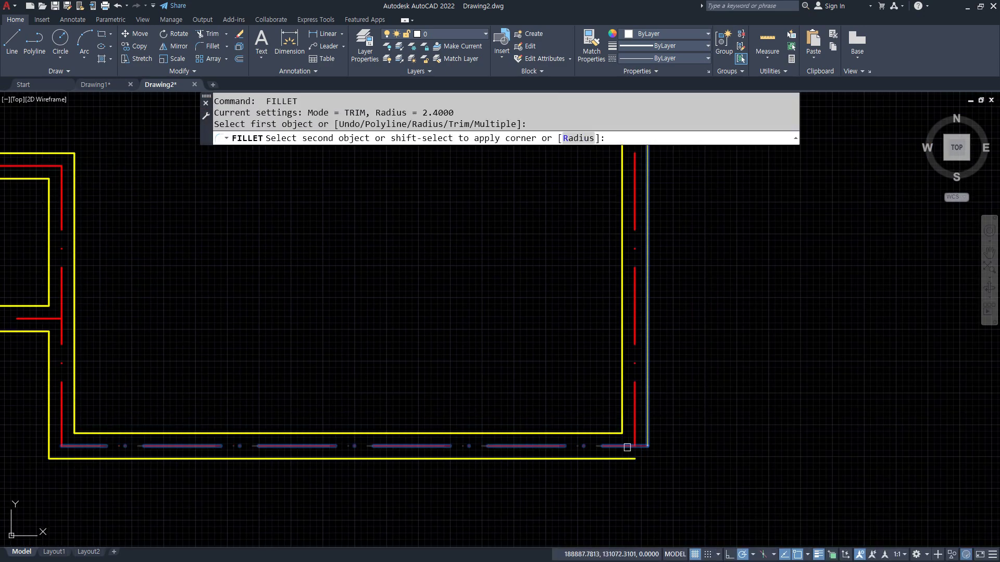
click(620, 456)
- Trim the right outer wall's inner line where the right-hand small room's bottom wall meets it
key(space)
scroll(545, 340, down, 4)
scroll(562, 292, up, 4)
middle_drag(558, 204, 599, 384)
key(Escape)
scroll(579, 268, up, 2)
scroll(599, 383, down, 3)
scroll(603, 390, up, 3)
text(tr)
key(space)
click(673, 443)
key(space)
- Fillet both corners where the right-hand small room's bottom wall meets the right outer wall
text(f)
key(space)
click(672, 461)
click(656, 448)
key(space)
click(651, 409)
click(672, 392)
- Fillet the inner and outer wall lines at the right-hand small room's lower-left corner
key(space)
click(126, 408)
click(118, 392)
key(space)
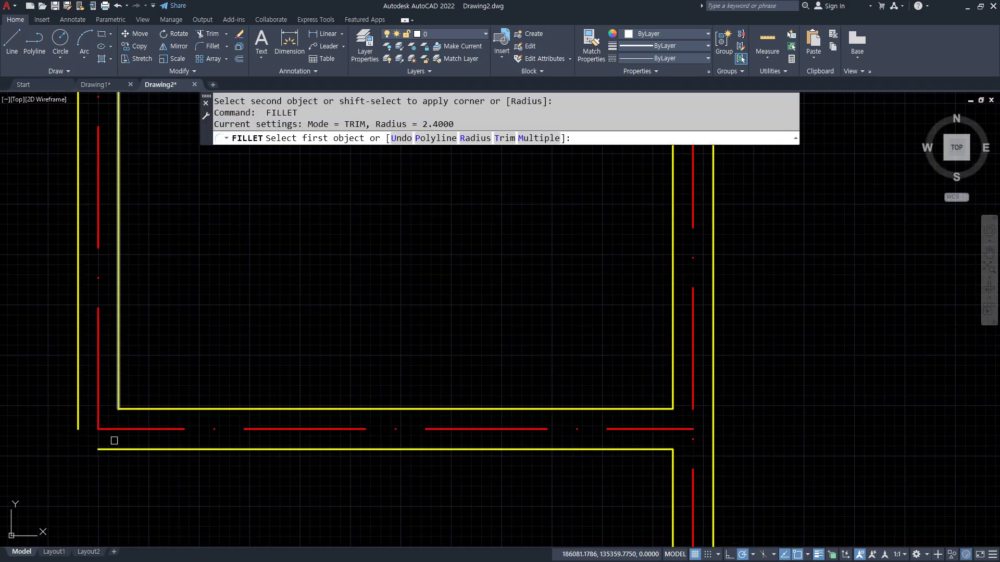
click(117, 452)
click(79, 409)
- Delete the two leftover sets of vertical lines beside the floor plan's right side
scroll(58, 393, down, 6)
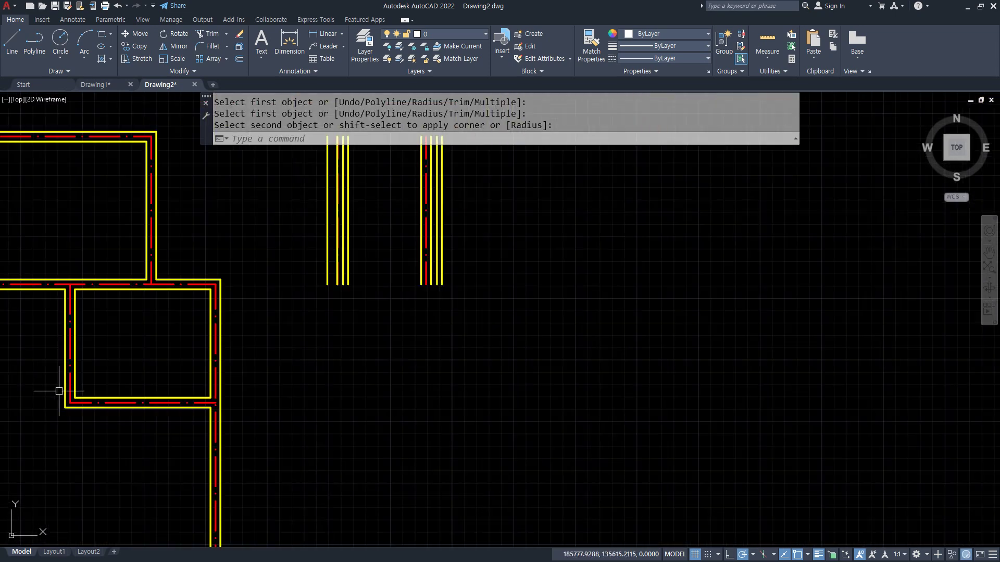
scroll(51, 377, down, 2)
middle_drag(105, 366, 513, 340)
click(809, 349)
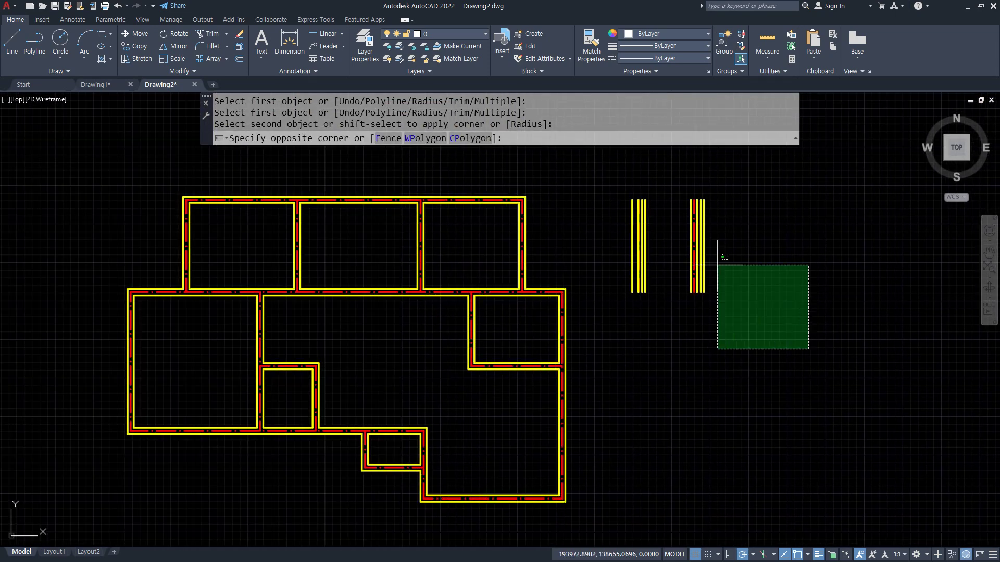
click(621, 175)
key(Delete)
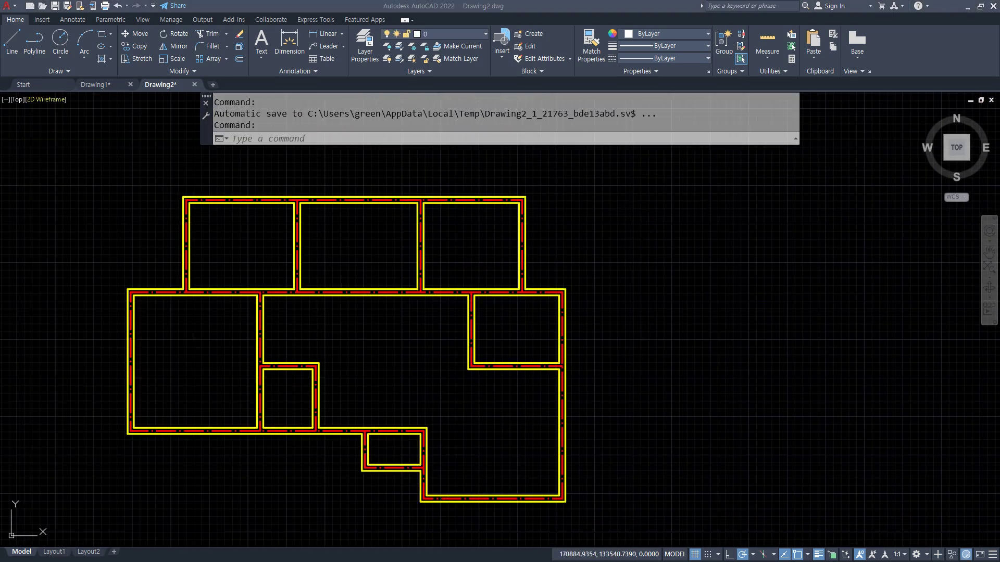
- Offset the outer lines of the top wall, upper-left side wall and left room's top wall outward by 120
scroll(174, 197, up, 4)
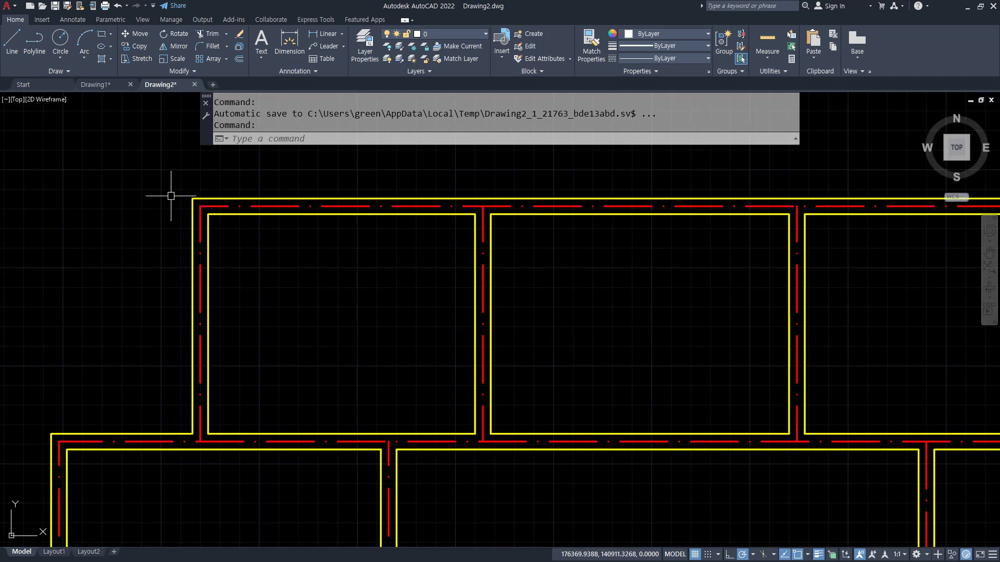
middle_drag(174, 196, 273, 216)
text(offset)
key(Return)
text(1)
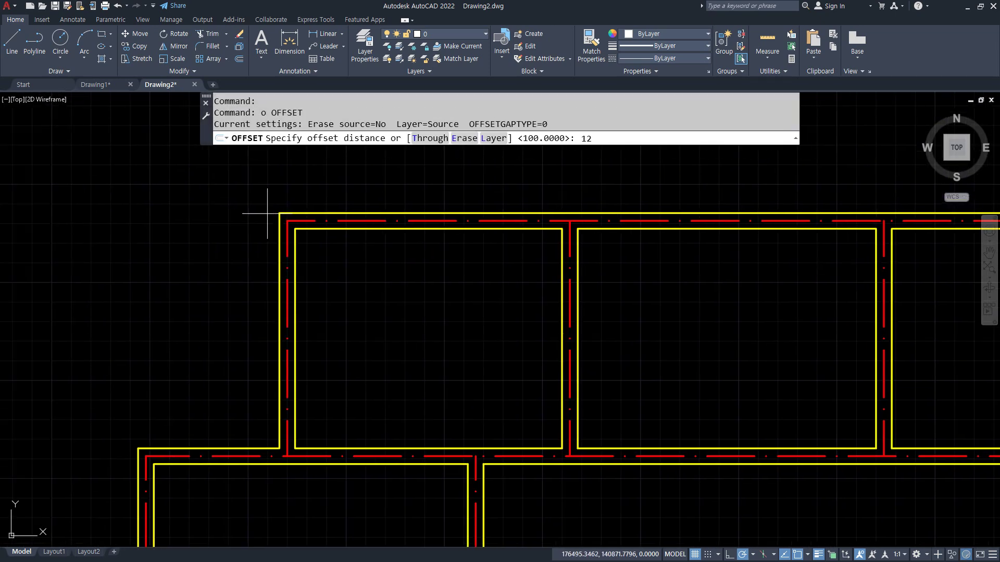
key(Return)
click(293, 213)
click(280, 193)
click(279, 224)
click(257, 228)
click(208, 449)
click(198, 412)
- Offset the outer lines of the left room's left wall and bottom wall outward by 120
middle_drag(138, 450, 248, 121)
click(252, 189)
click(208, 196)
click(317, 460)
click(320, 480)
- Offset the projecting room's left and bottom outer lines and the large lower-right room's left and bottom outer lines outward by 120
middle_drag(319, 480, 314, 326)
click(350, 320)
click(330, 335)
click(377, 374)
click(379, 405)
click(498, 410)
click(484, 437)
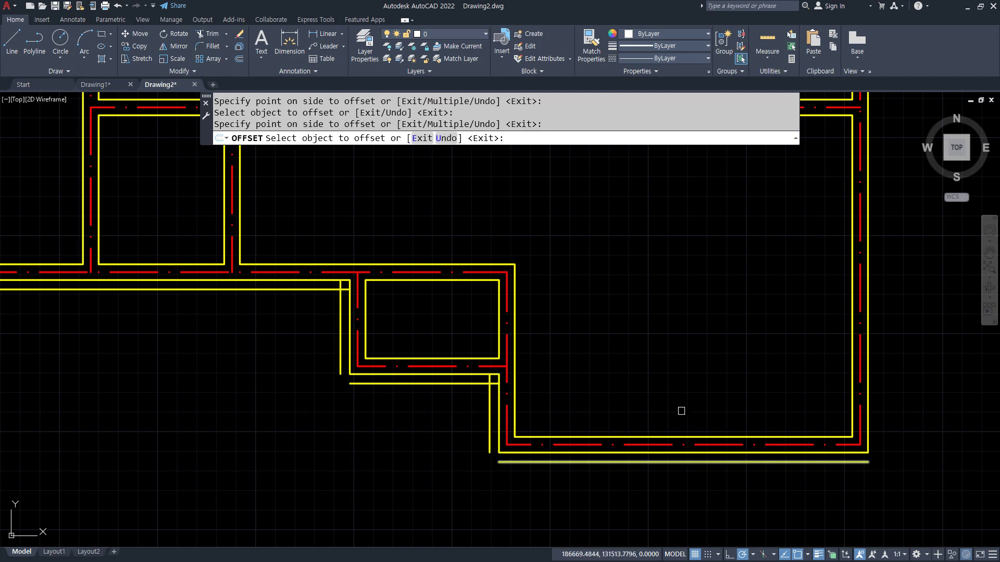
- Offset the outer lines of the right wall, right-hand small room's top wall and upper-right side wall outward by 120
middle_drag(647, 422, 374, 451)
click(596, 424)
click(604, 423)
scroll(599, 424, down, 6)
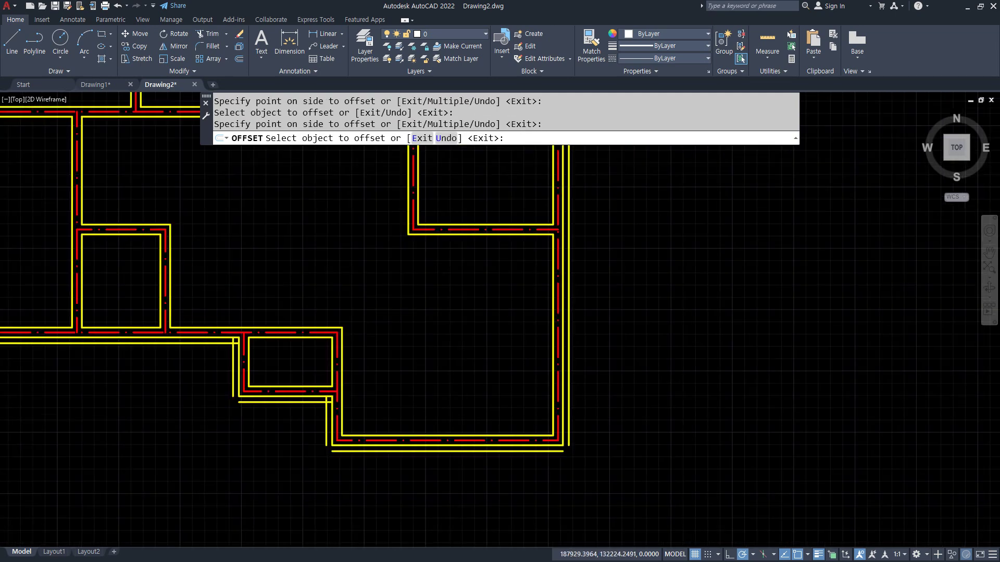
scroll(525, 279, up, 5)
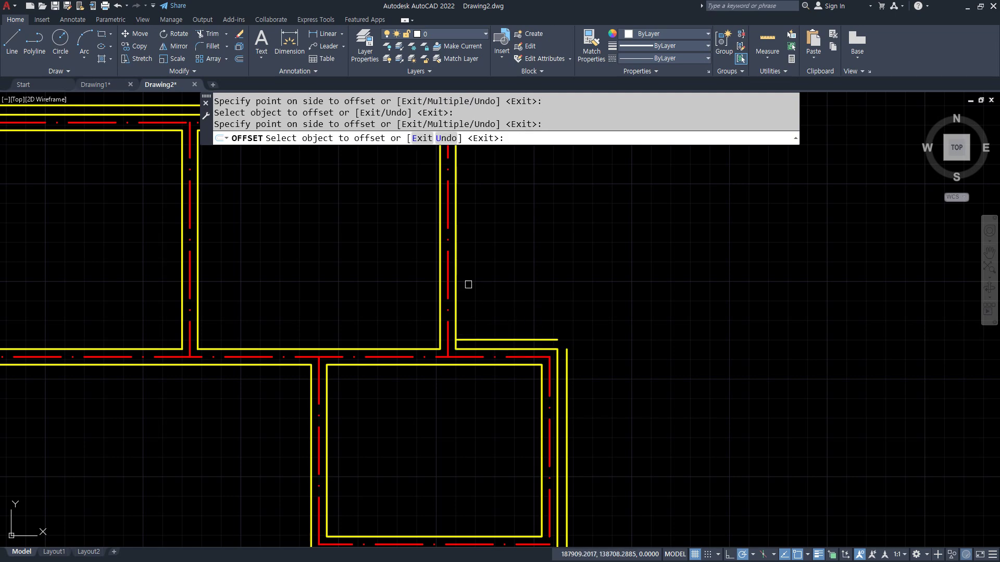
middle_drag(516, 274, 514, 449)
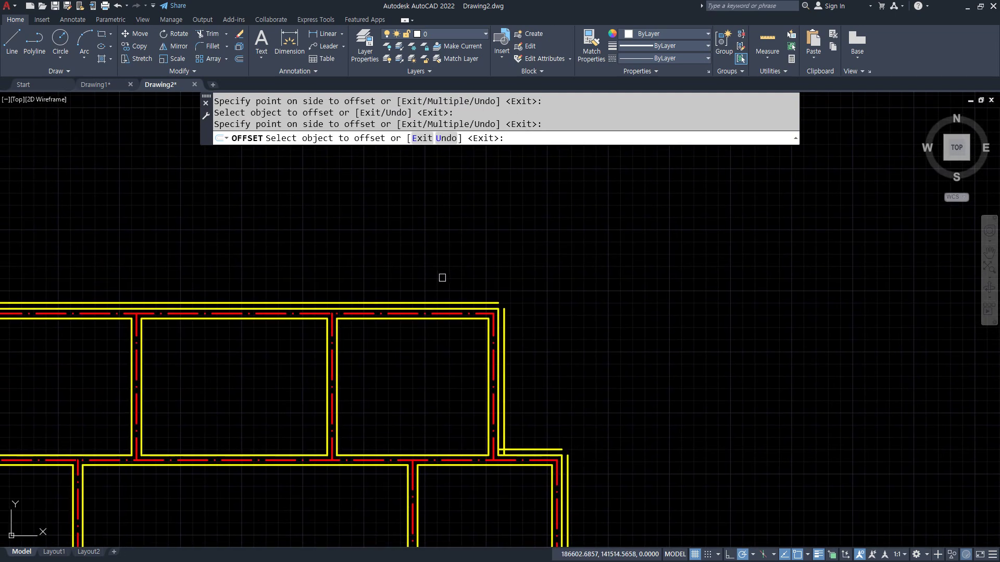
key(Return)
- Offset the added outer lines along the top wall and the plan's right-hand walls outward by another 100
key(Return)
key(Return)
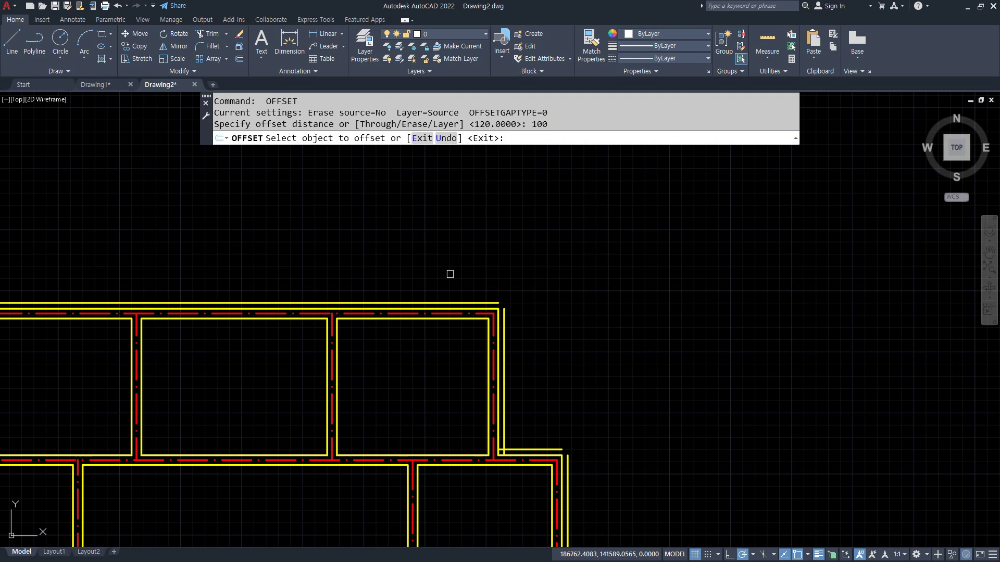
click(465, 294)
click(499, 290)
click(505, 318)
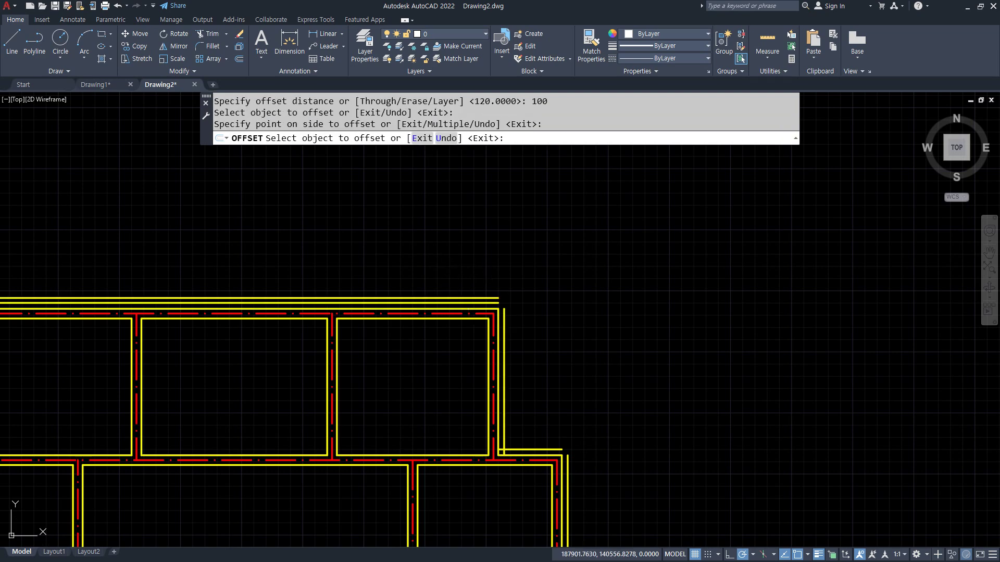
click(579, 360)
click(551, 449)
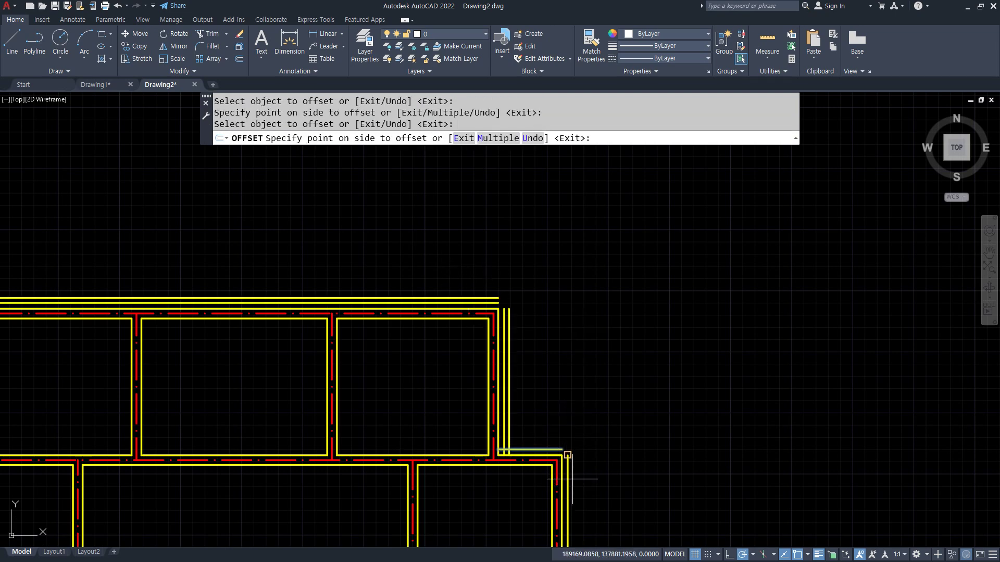
click(590, 411)
click(566, 486)
click(641, 485)
- Offset the added outer lines of the upper-left side wall and the left room's top and left walls outward by another 100
middle_drag(294, 340, 728, 323)
scroll(277, 298, up, 3)
click(567, 316)
click(494, 409)
middle_drag(451, 524, 395, 182)
scroll(418, 204, up, 4)
click(384, 320)
click(332, 296)
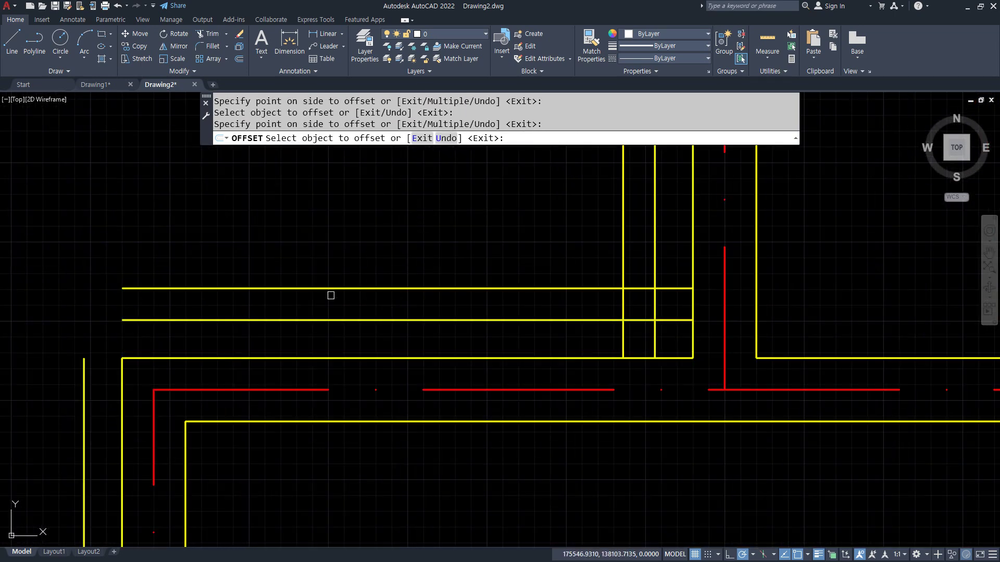
click(83, 411)
click(31, 417)
scroll(147, 454, down, 4)
scroll(181, 437, up, 4)
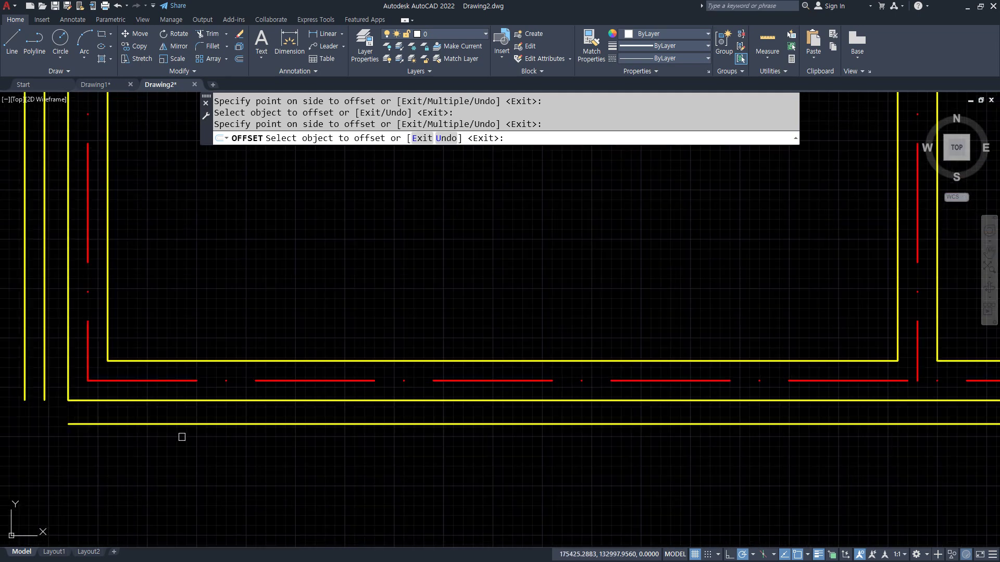
- Offset the added outer lines of the left room's bottom wall and the projecting room's left and bottom walls outward by another 100
click(185, 427)
click(177, 467)
middle_drag(627, 473, 84, 335)
middle_drag(832, 390, 260, 324)
click(427, 330)
click(383, 381)
click(480, 457)
click(474, 480)
- Offset the added outer lines of the large lower-right room's left and bottom walls outward by another 100
mouse_move(513, 484)
middle_down()
mouse_move(456, 372)
mouse_move(189, 72)
middle_up()
click(479, 202)
click(458, 228)
click(546, 243)
click(557, 265)
scroll(566, 309, down, 8)
middle_drag(609, 286, 331, 287)
scroll(387, 305, up, 8)
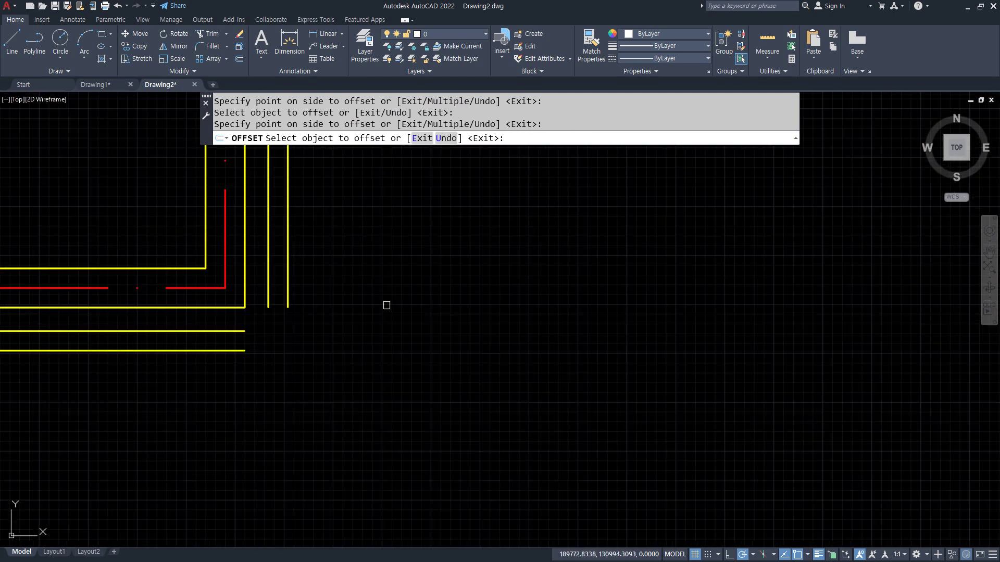
key(Return)
text(g)
key(Return)
click(242, 331)
click(268, 307)
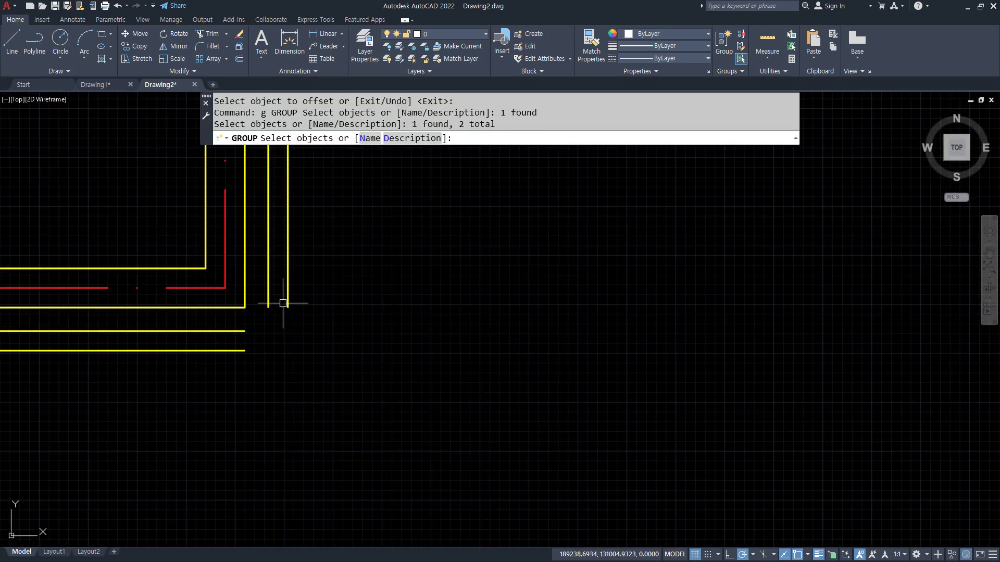
key(Return)
key(Escape)
key(Escape)
key(Escape)
- Fillet both added outer layers with radius 0 at the plan's bottom-right corner, joining the inner pair and the outer pair
text(f)
key(Return)
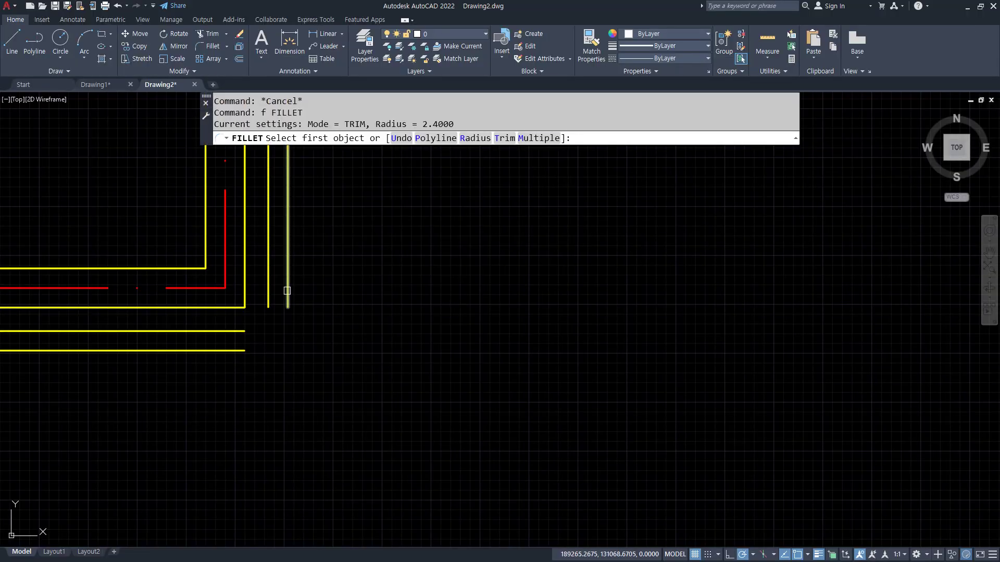
text(r)
key(Return)
text(0)
key(Return)
click(267, 297)
click(233, 331)
key(space)
click(239, 351)
click(288, 284)
- Fillet both added outer layers into sharp corners at the large lower-right room's bottom-left corner
scroll(316, 292, down, 6)
middle_drag(438, 292, 693, 329)
scroll(345, 346, up, 6)
key(space)
click(287, 314)
click(254, 271)
key(space)
click(290, 335)
click(234, 277)
- Fillet both outer layers where the lower-right room's left wall meets the projecting room's bottom wall
middle_drag(234, 207, 285, 373)
key(space)
click(286, 331)
click(271, 307)
key(space)
click(306, 312)
click(276, 288)
- Fillet both added outer layers into sharp corners at the projecting room's bottom-left corner
scroll(171, 306, down, 6)
scroll(171, 305, up, 6)
key(space)
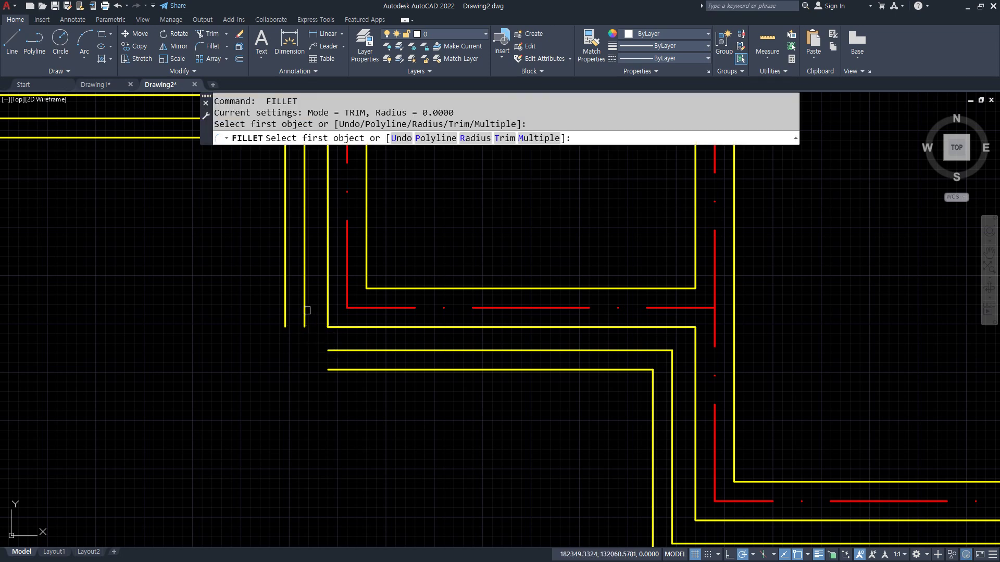
click(304, 320)
click(360, 351)
key(space)
click(346, 371)
click(284, 291)
- Fillet both outer layers where the projecting room's left wall meets the left room's bottom wall
middle_drag(285, 198, 390, 417)
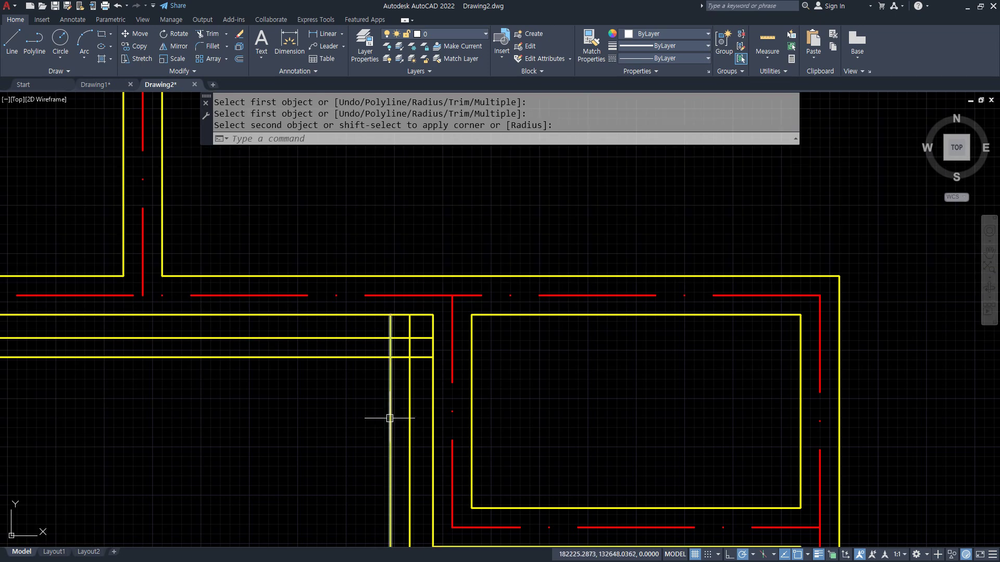
key(space)
click(390, 389)
click(374, 360)
key(space)
click(370, 338)
click(411, 358)
- Fillet both added outer layers into sharp corners at the left room's bottom-left corner
scroll(167, 341, down, 4)
middle_drag(335, 341, 521, 344)
scroll(264, 322, up, 2)
middle_drag(170, 325, 428, 384)
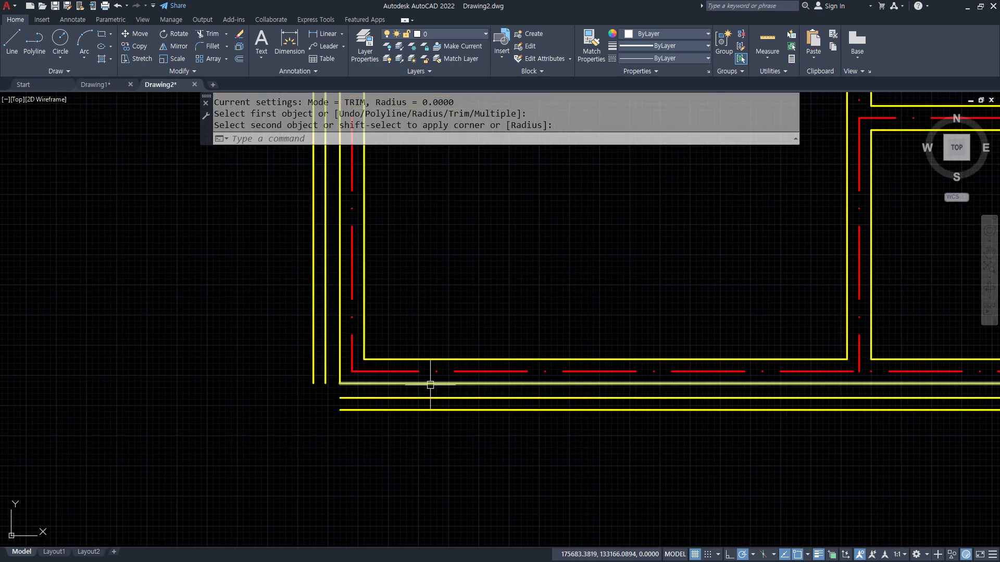
key(space)
click(350, 391)
click(327, 366)
key(space)
click(314, 358)
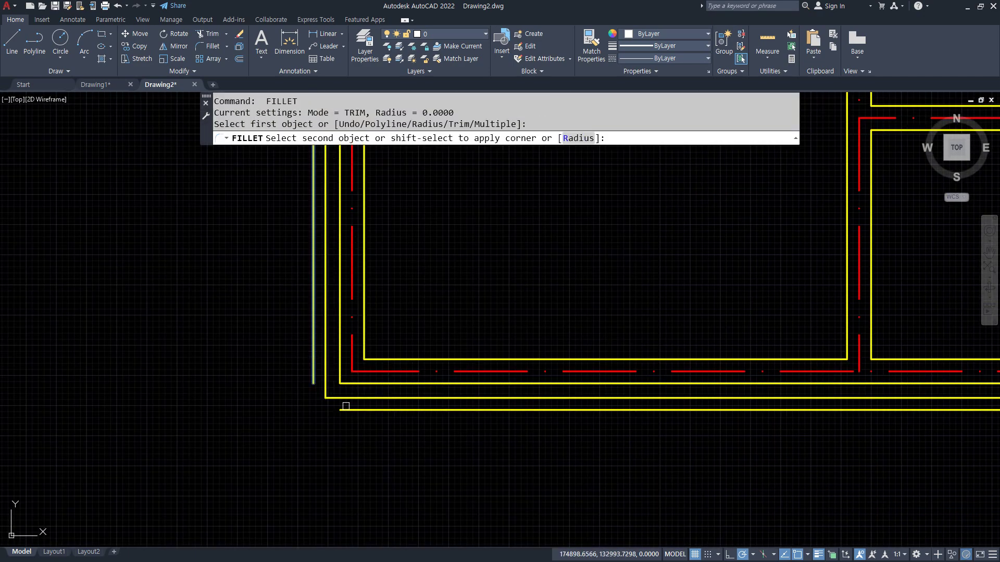
click(357, 335)
- Fillet both added outer layers into sharp corners at the left room's top-left corner
scroll(357, 335, down, 5)
scroll(275, 350, up, 6)
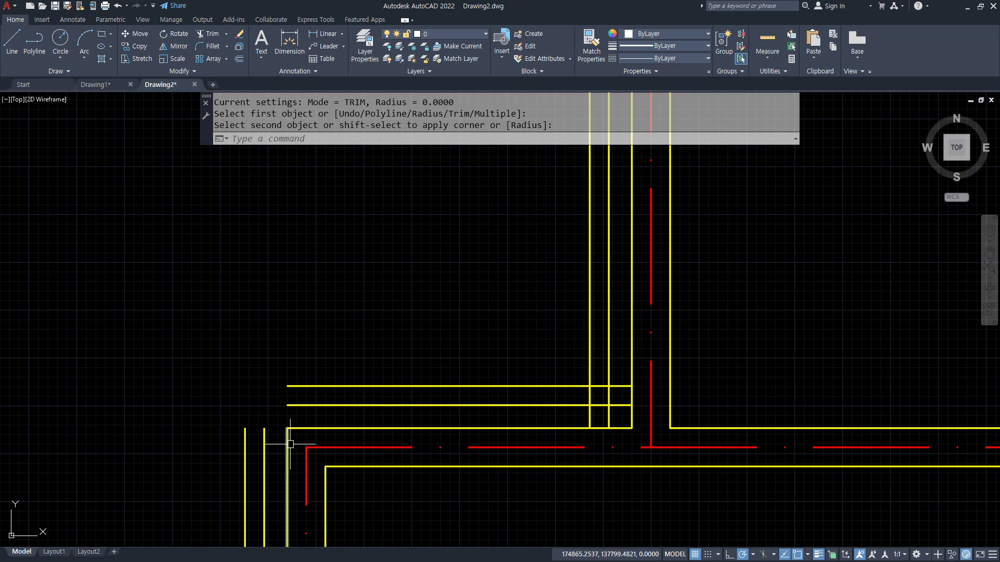
key(space)
click(264, 437)
click(292, 405)
key(space)
click(295, 386)
click(245, 447)
- Fillet both outer layers at the inside corner between the left room's top wall and the upper-left side wall
key(space)
click(584, 385)
click(591, 375)
key(space)
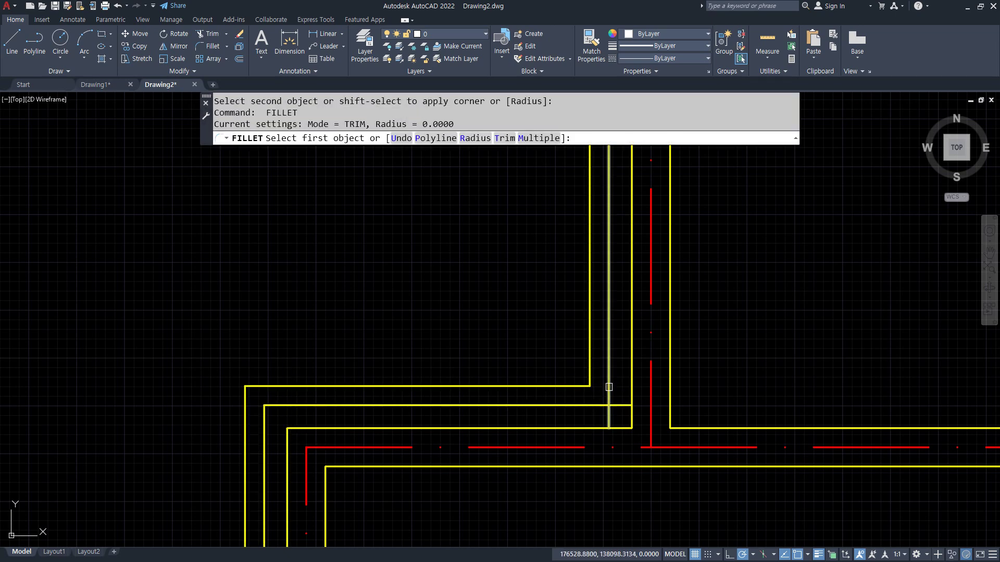
click(608, 389)
click(589, 408)
- Fillet both added outer layers into sharp corners at the plan's top-left corner
scroll(576, 390, down, 6)
scroll(554, 314, up, 5)
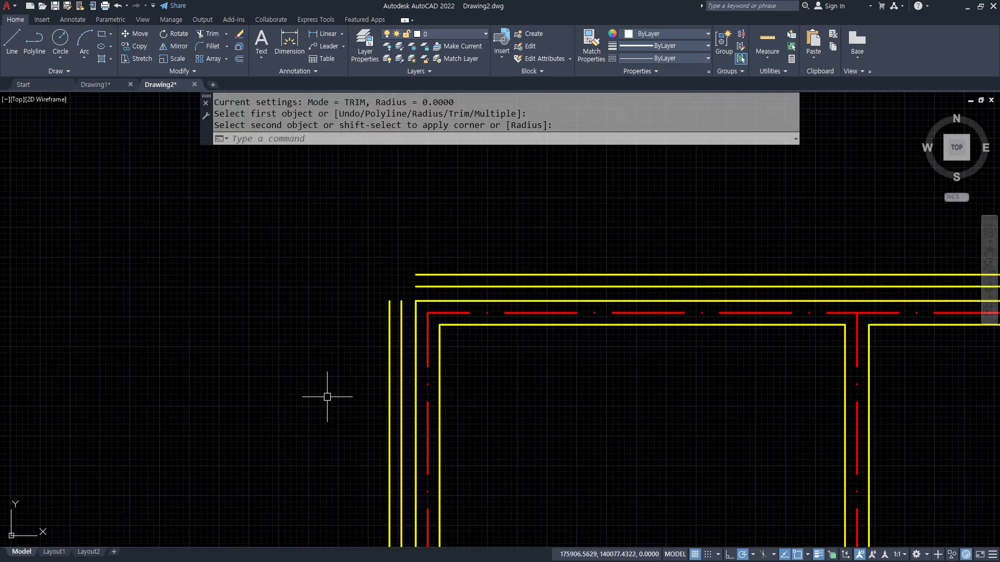
key(space)
click(444, 265)
click(474, 222)
key(space)
click(472, 204)
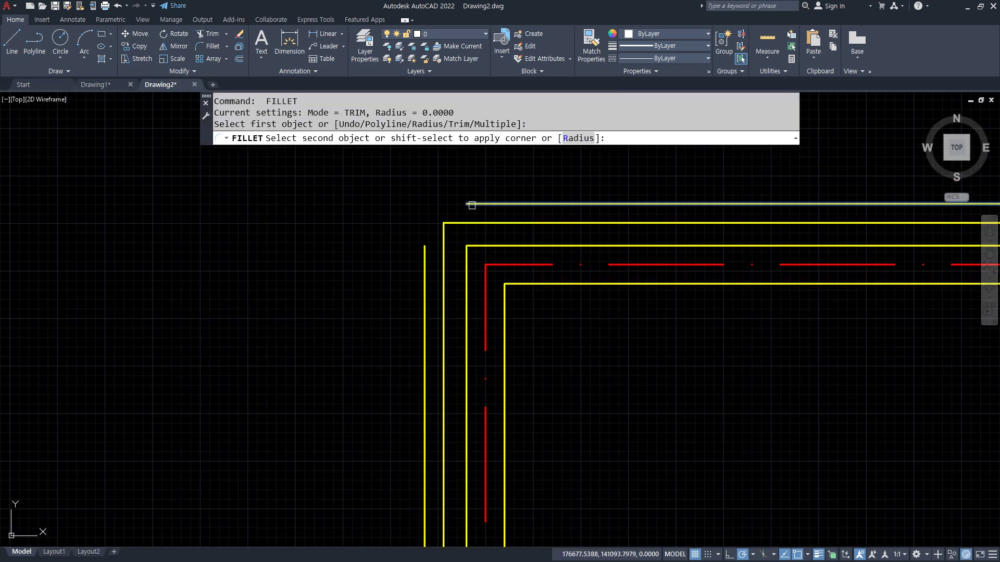
click(427, 253)
- Fillet both added outer layers into sharp corners at the plan's top-right corner
scroll(806, 326, down, 5)
middle_drag(805, 326, 276, 326)
scroll(420, 286, up, 5)
scroll(420, 287, up, 2)
key(space)
click(270, 424)
click(270, 423)
key(space)
click(270, 420)
click(234, 381)
key(space)
click(221, 346)
click(224, 350)
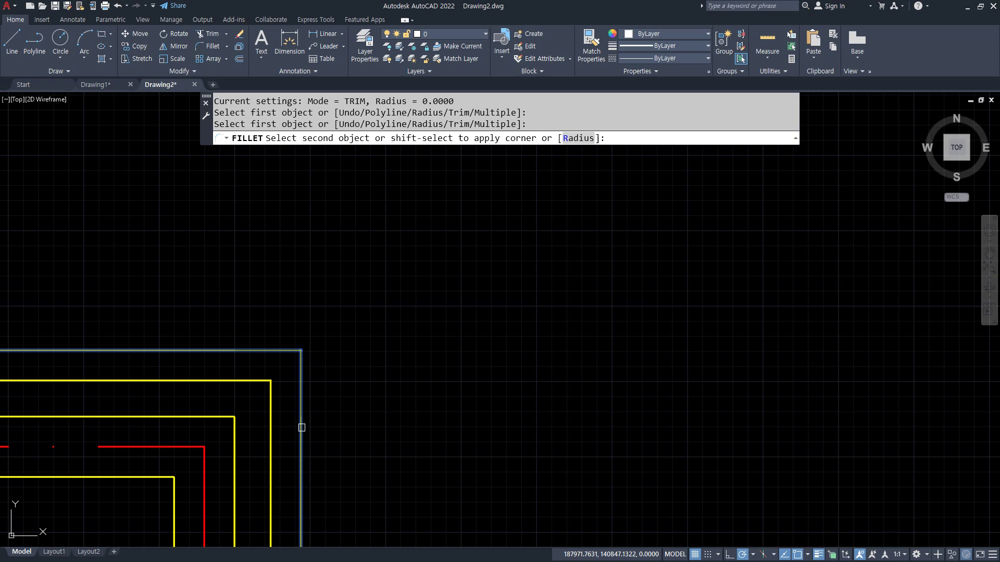
click(301, 424)
- Fillet both outer layers at the inside corner between the upper-right side wall and the right-hand small room's top wall
scroll(383, 390, down, 6)
middle_drag(383, 391, 392, 138)
scroll(380, 304, up, 3)
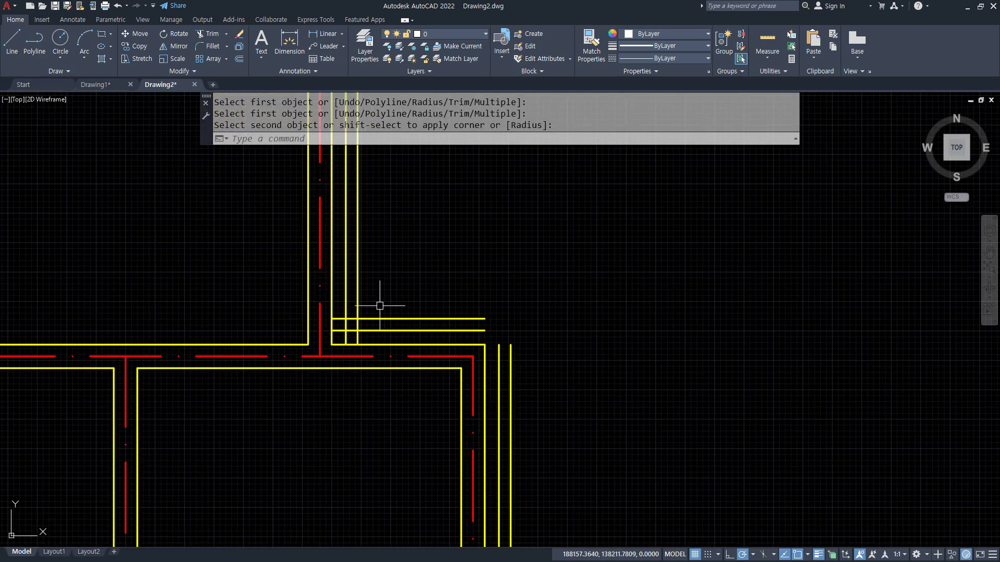
key(space)
click(358, 313)
click(361, 319)
key(space)
click(346, 327)
click(354, 330)
- Fillet both added outer layers into sharp corners at the right-hand small room's top-right corner
key(space)
click(476, 328)
click(492, 350)
click(498, 351)
key(space)
click(509, 347)
click(469, 314)
click(469, 320)
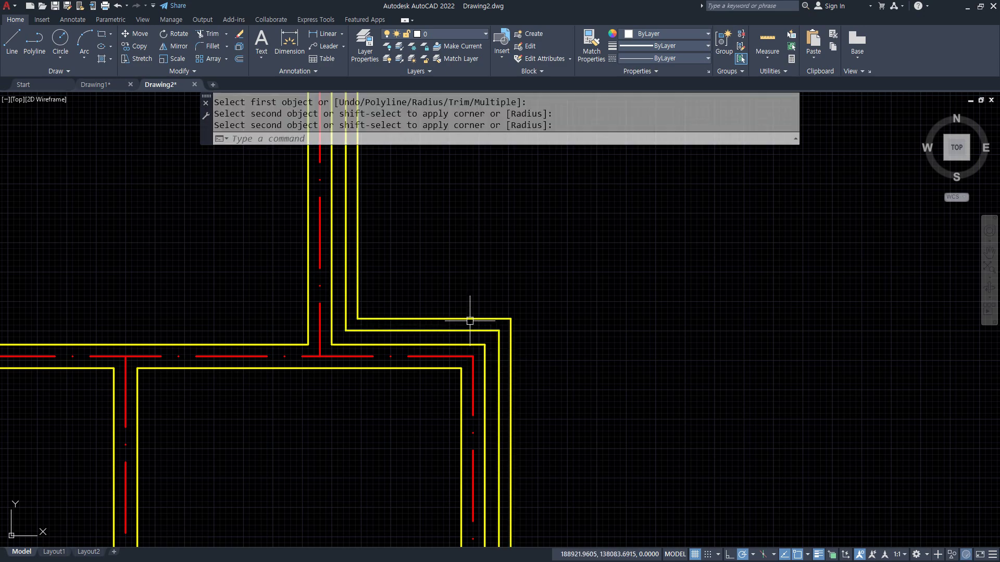
scroll(473, 371, down, 3)
middle_drag(475, 409, 529, 215)
middle_drag(531, 400, 621, 460)
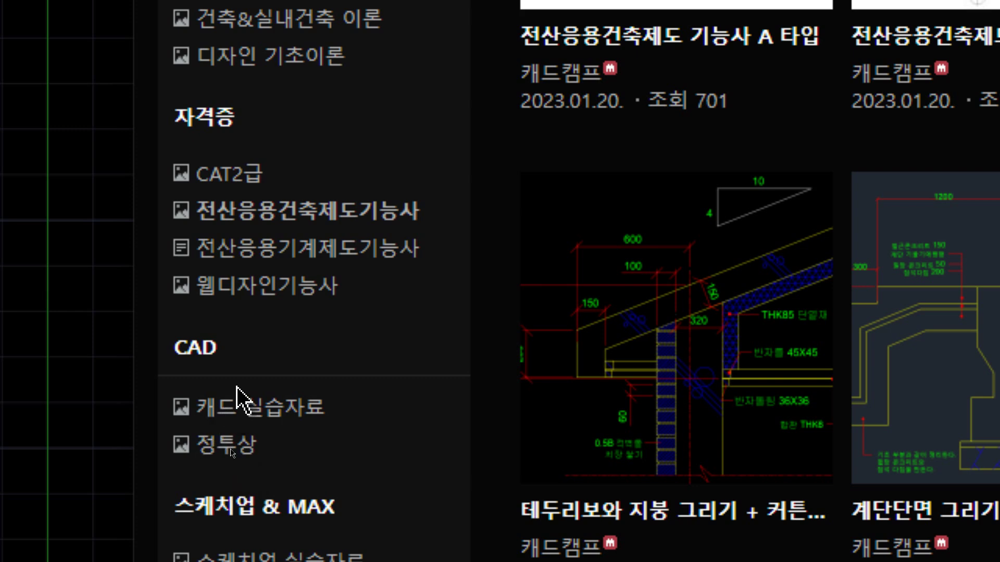
- Switch to the browser and open the 정투상 board from the cafe's CAD section
drag(179, 350, 237, 349)
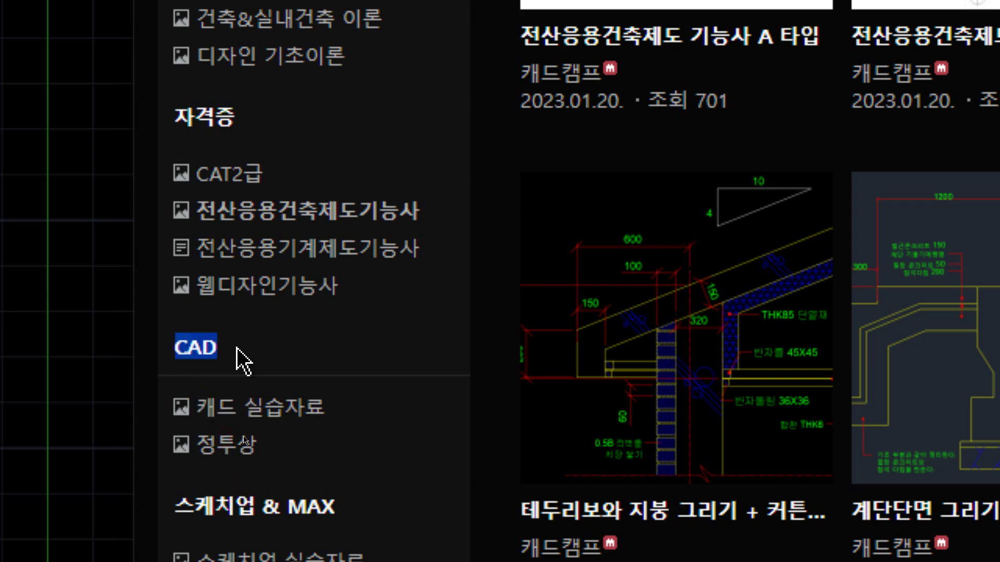
click(219, 451)
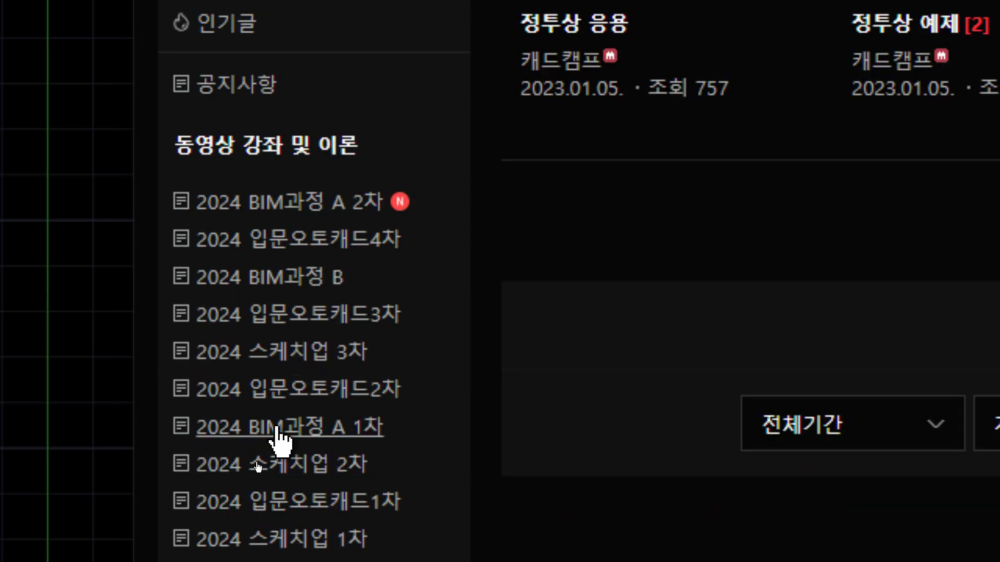
scroll(277, 428, down, 12)
scroll(277, 428, up, 6)
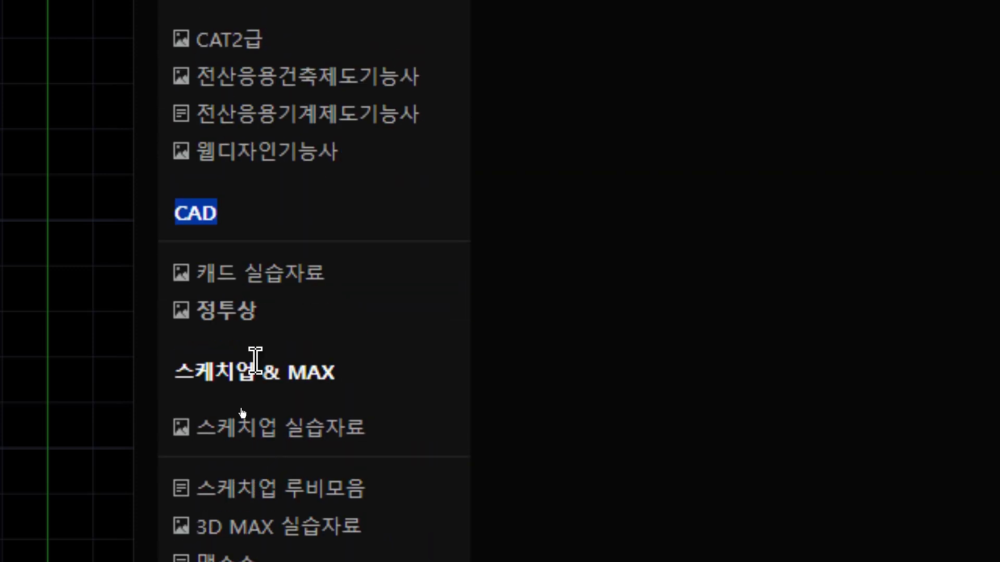
click(226, 318)
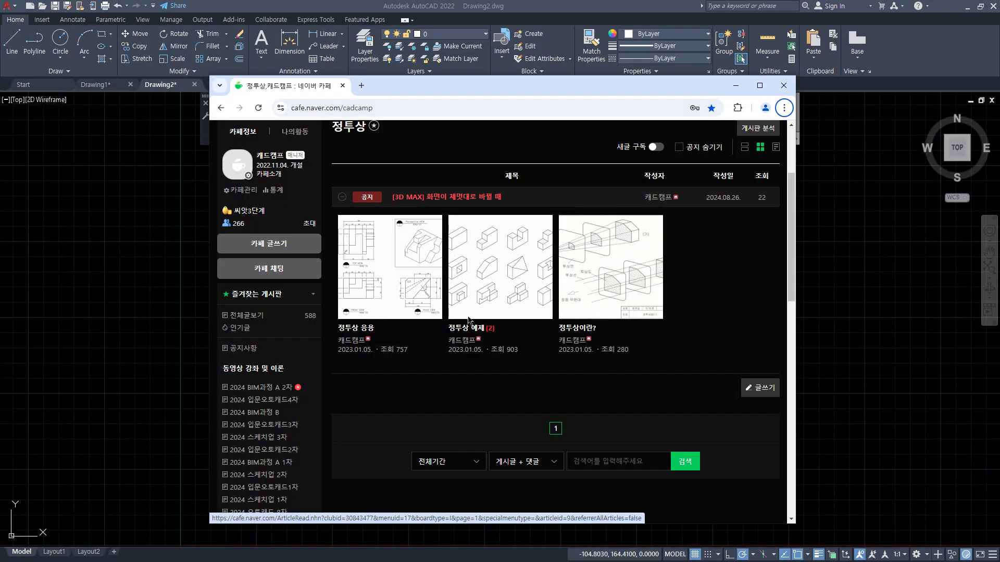
- Open the 정투상이란? post in a maximized window and view its first projection diagram enlarged
click(611, 279)
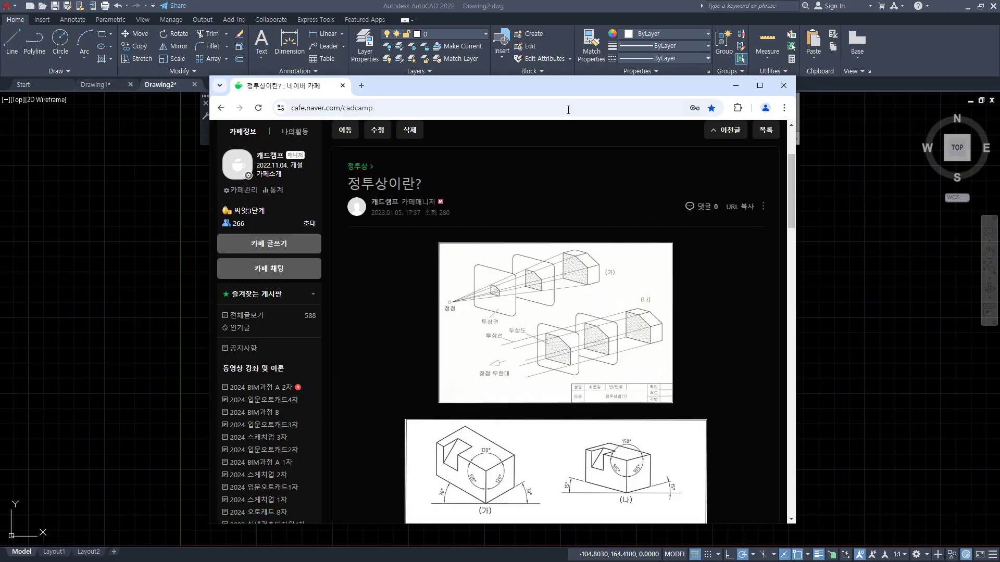
double_click(569, 85)
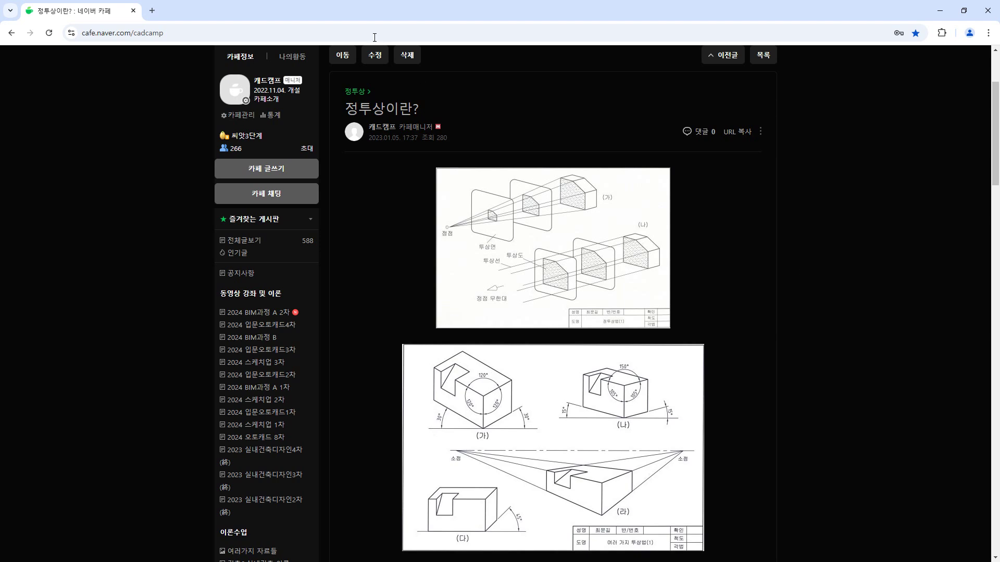
click(537, 245)
drag(125, 211, 487, 167)
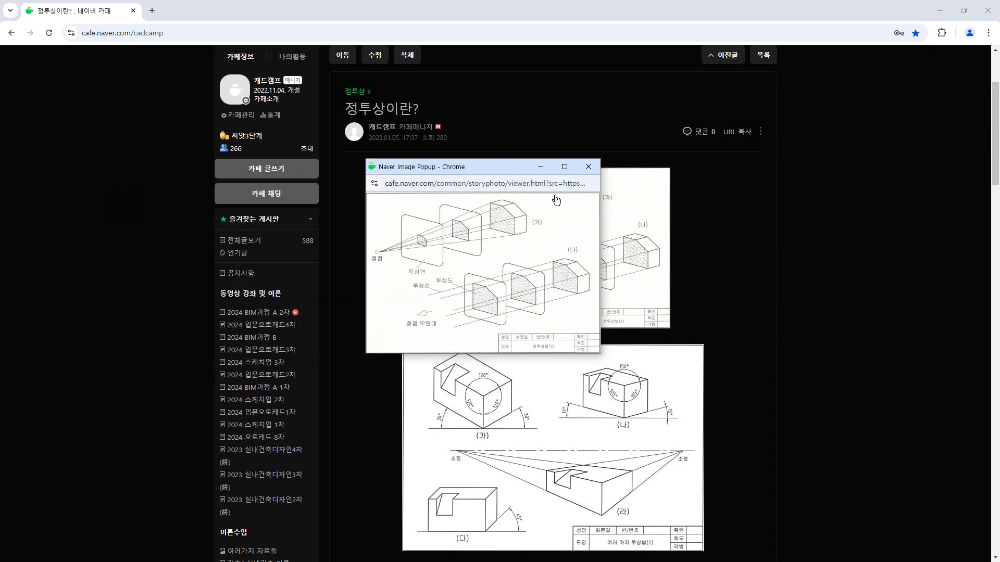
click(510, 256)
key(alt)
key(ctrl+alt+d)
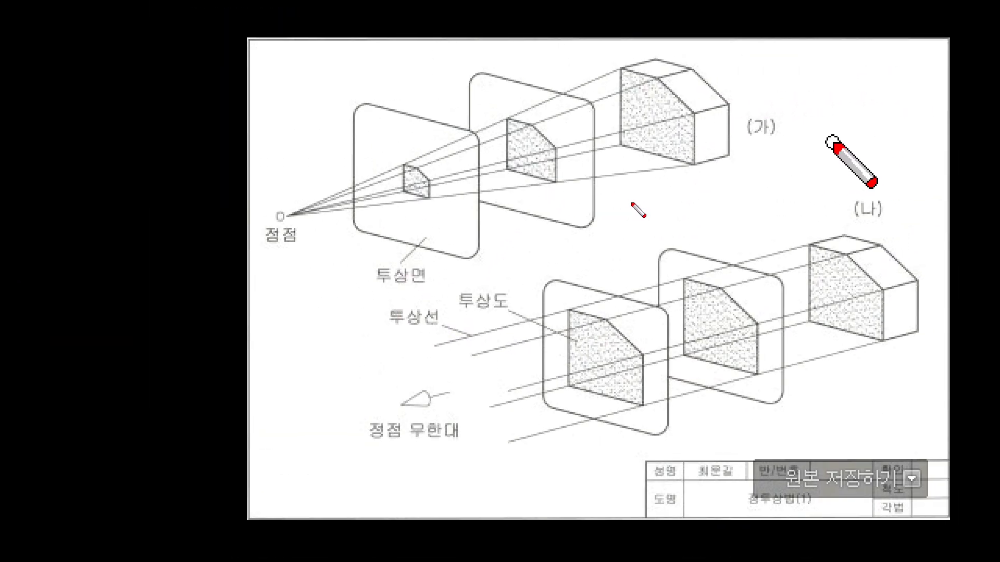
click(831, 142)
click(908, 224)
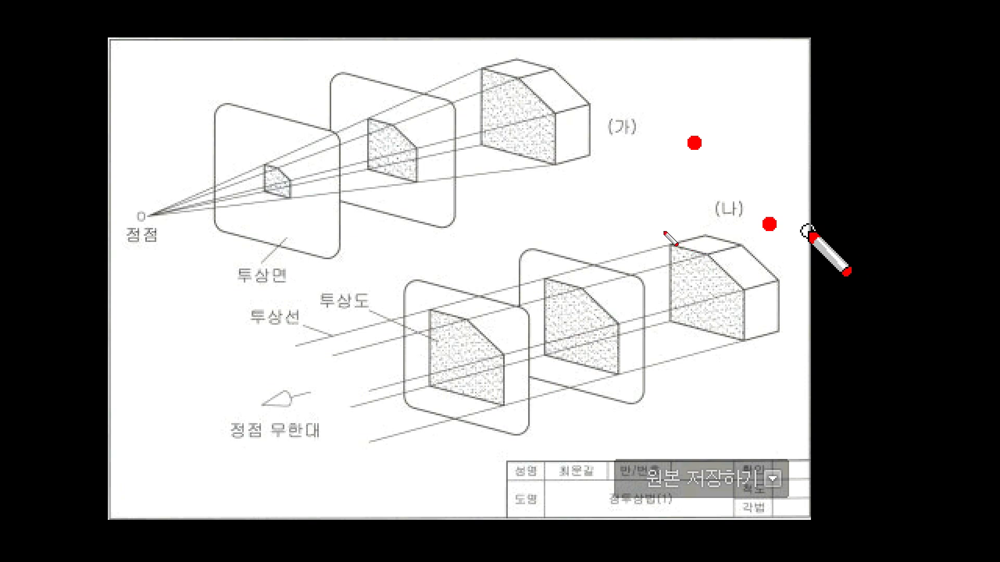
click(785, 225)
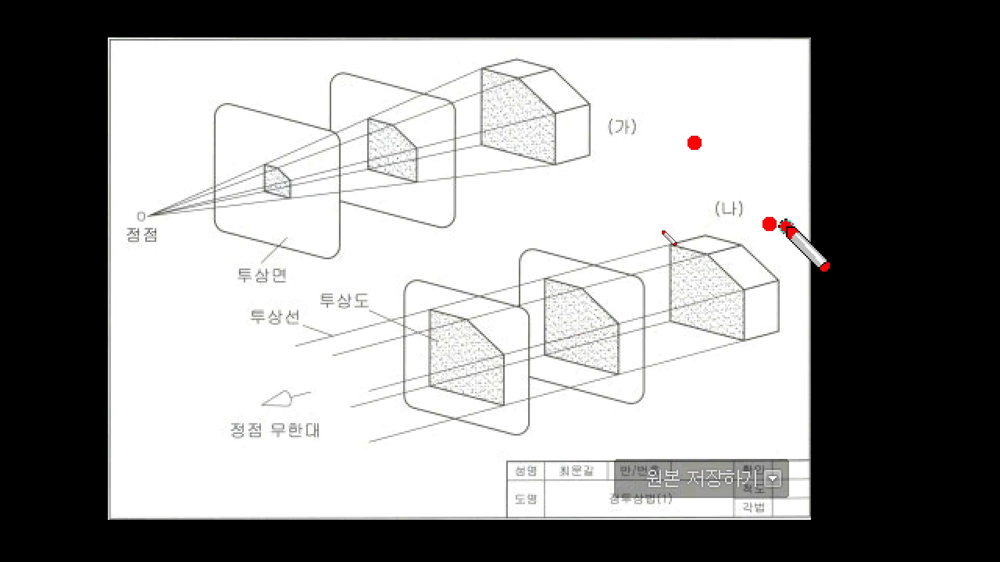
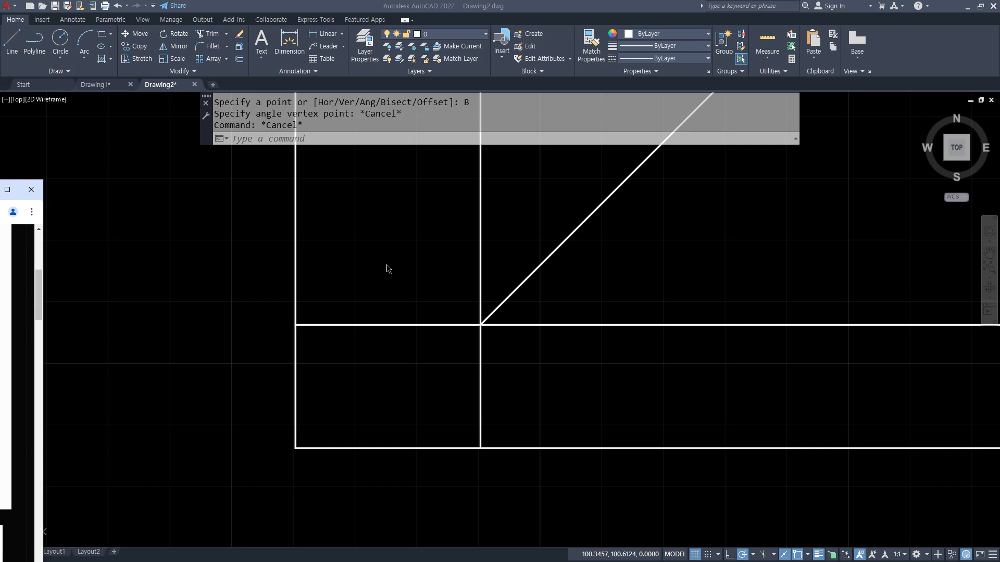
- Switch to AutoCAD and draw a horizontal line above the middle horizontal line, crossing both vertical lines and the diagonal
click(352, 233)
text(l)
key(Return)
click(234, 252)
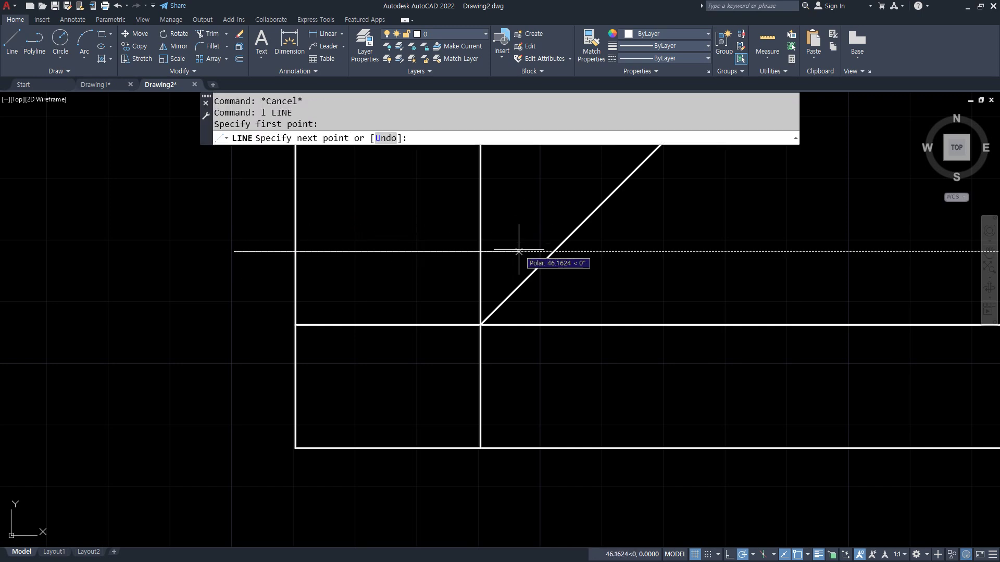
drag(291, 253, 446, 253)
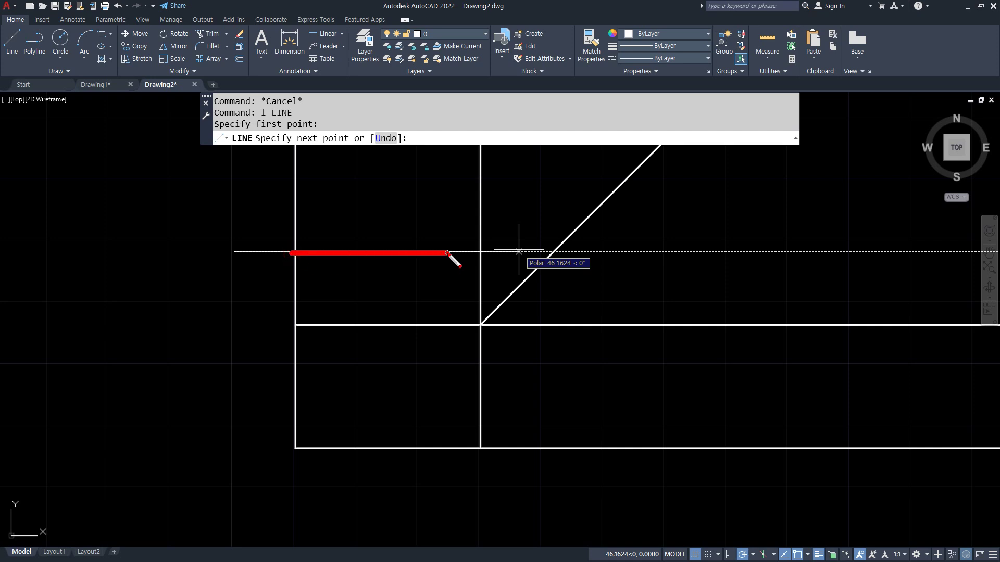
drag(635, 176, 483, 324)
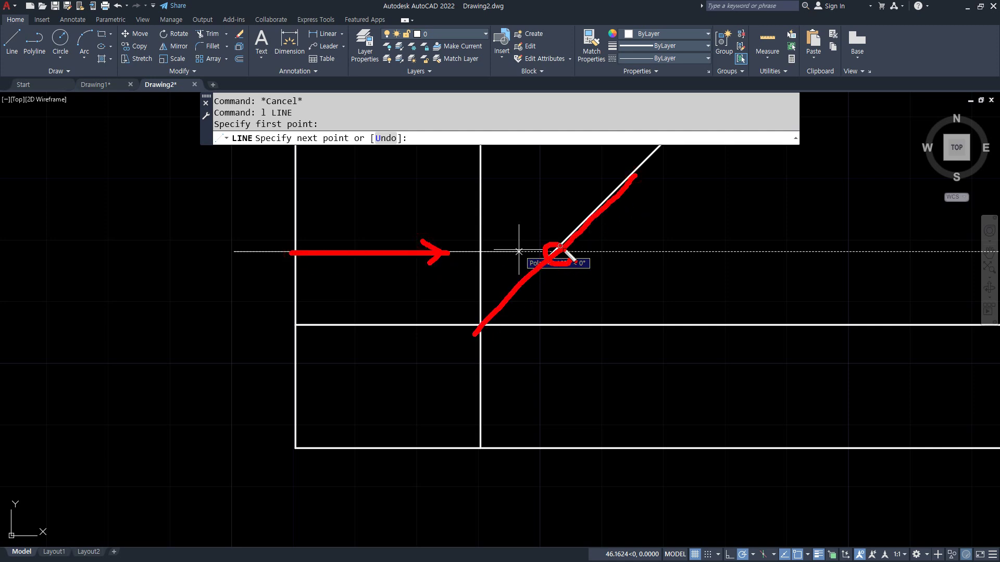
mouse_move(555, 258)
mouse_down()
mouse_move(561, 339)
mouse_move(585, 345)
mouse_up()
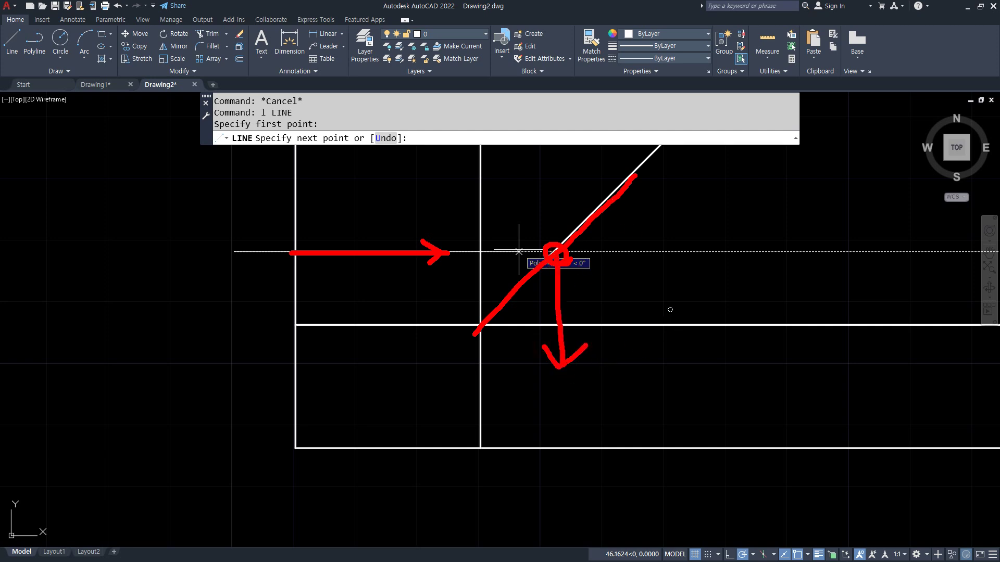
key(Escape)
click(753, 252)
key(Return)
- Draw a vertical line from the horizontal line's intersection with the diagonal down to the bottom horizontal line
key(Return)
click(554, 252)
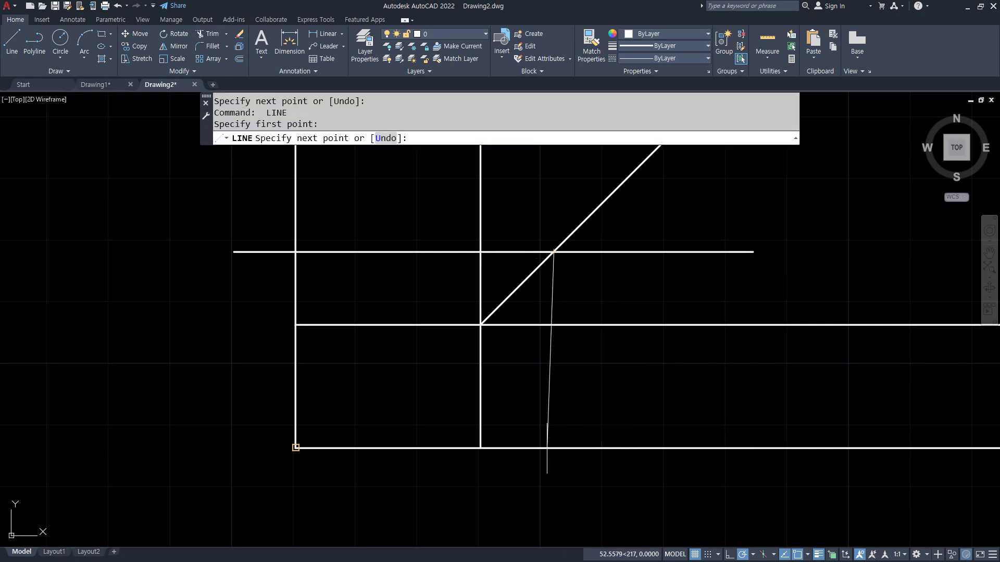
click(554, 448)
key(Return)
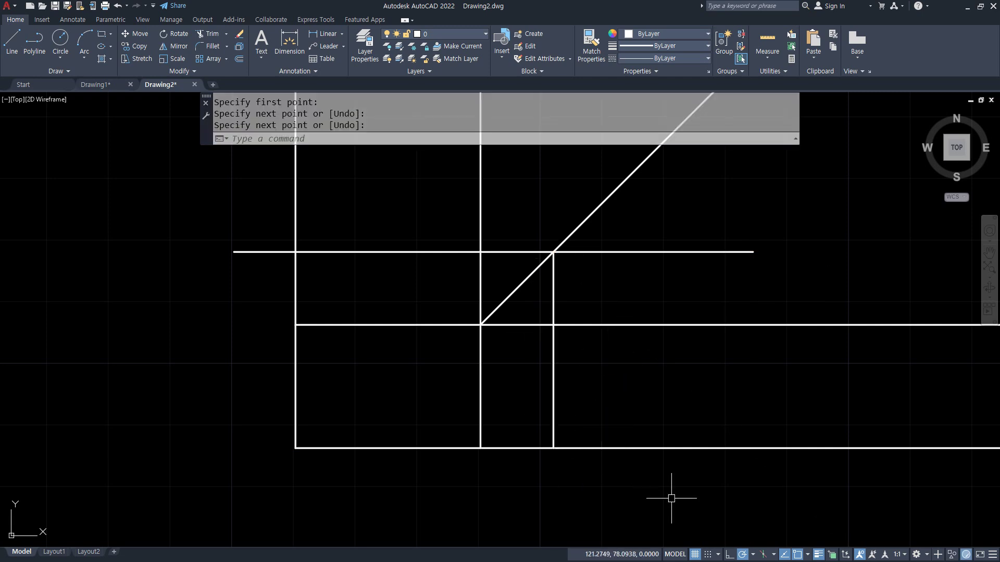
- Erase the horizontal line crossing the diagonal together with the vertical line below it
click(554, 362)
click(595, 252)
text(e)
key(Return)
- Draw connected lines from beyond the outer vertical line horizontally to the diagonal, and from there straight down to the bottom line
text(l)
key(Return)
click(242, 254)
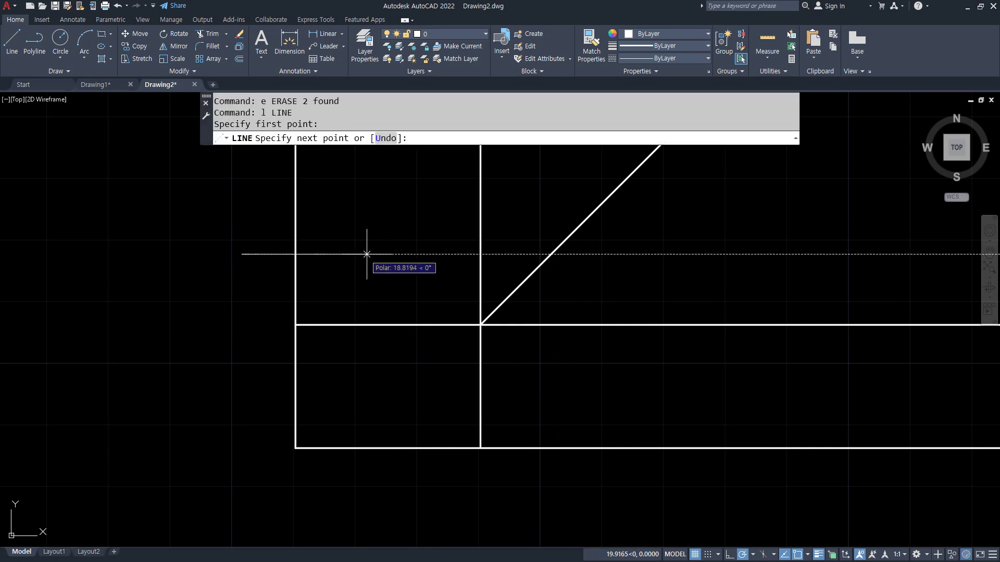
click(551, 254)
click(551, 448)
key(Return)
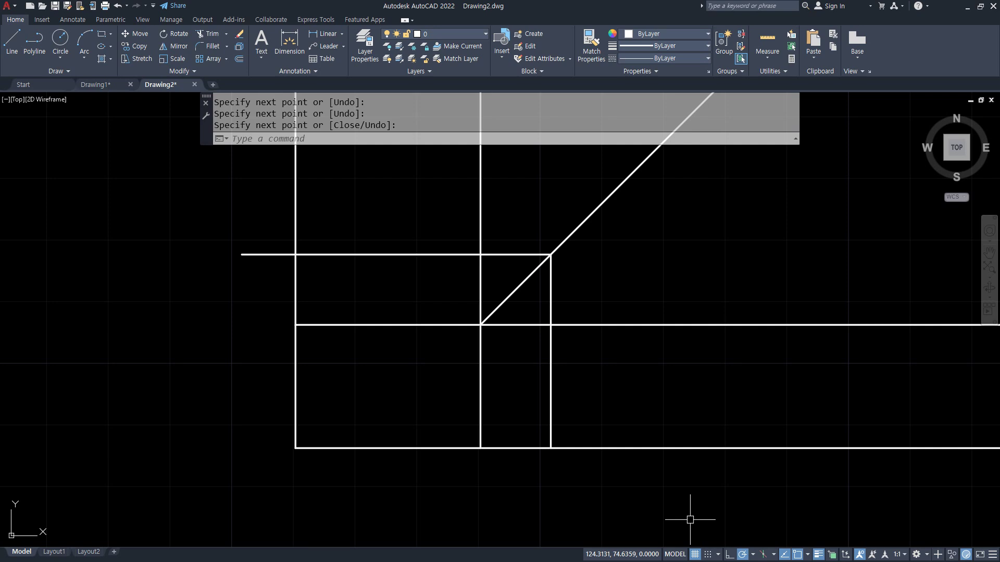
- Offset the new horizontal line 10 upward and the new vertical line 10 to the right
text(o)
key(Return)
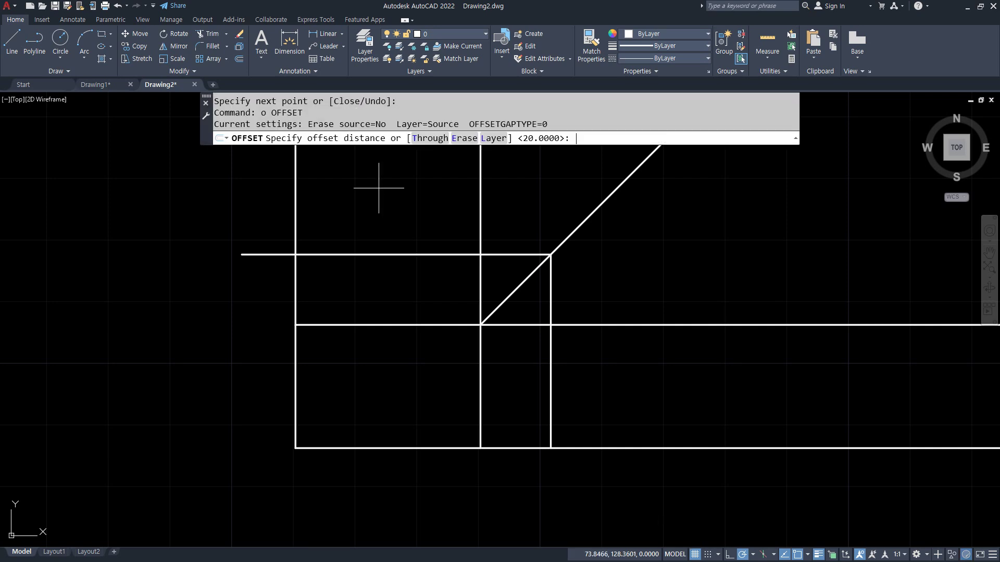
text(10)
key(Return)
click(398, 254)
click(486, 253)
click(551, 290)
click(674, 290)
key(Return)
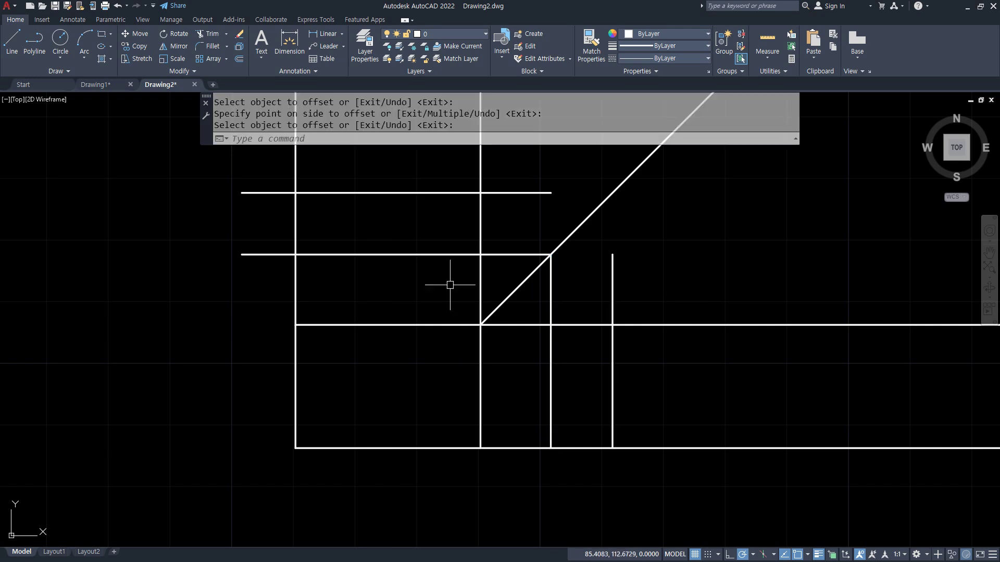
mouse_move(455, 249)
mouse_down()
mouse_move(338, 248)
mouse_move(449, 201)
mouse_move(458, 249)
mouse_up()
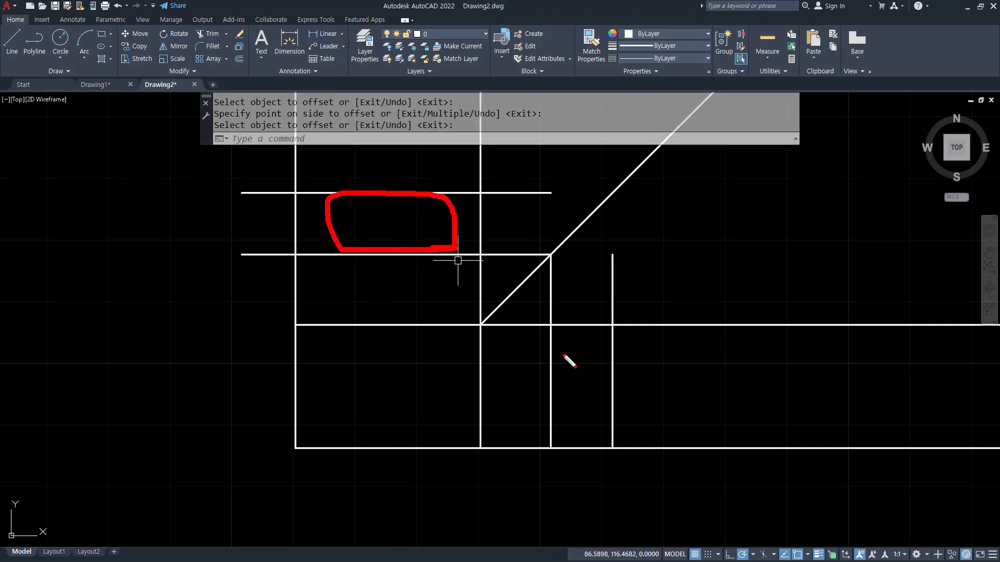
mouse_move(607, 333)
mouse_down()
mouse_move(551, 417)
mouse_move(618, 471)
mouse_move(607, 350)
mouse_up()
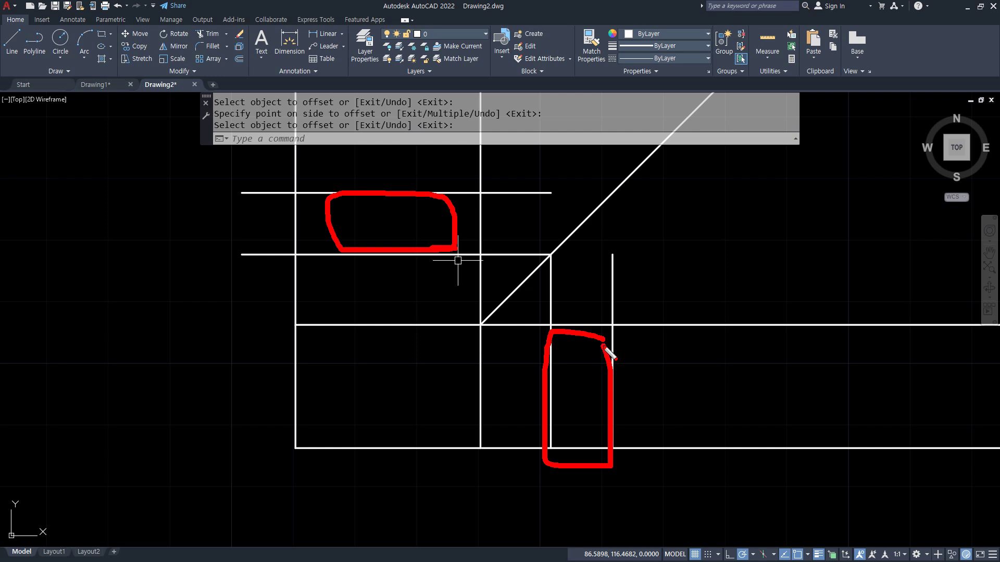
key(Escape)
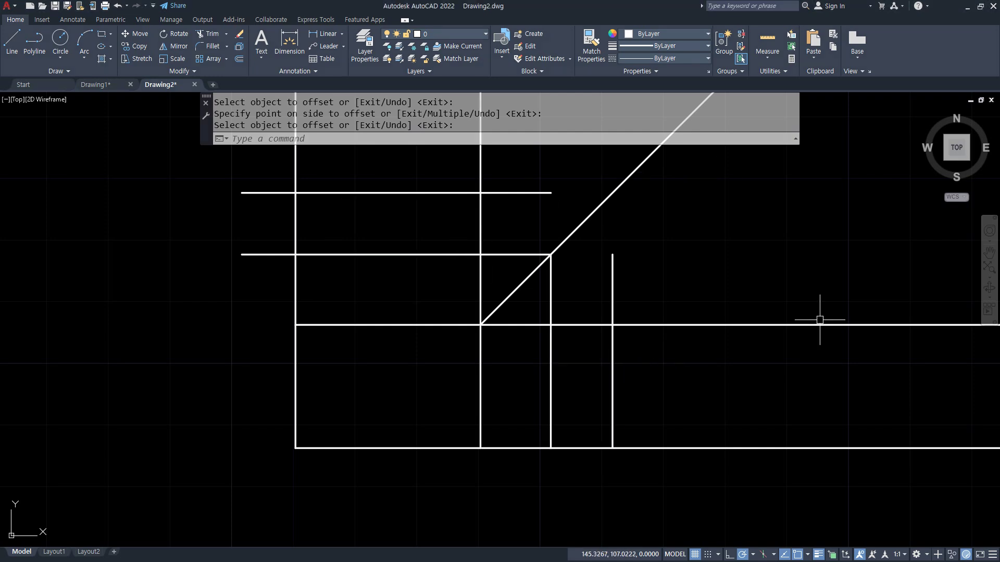
key(Escape)
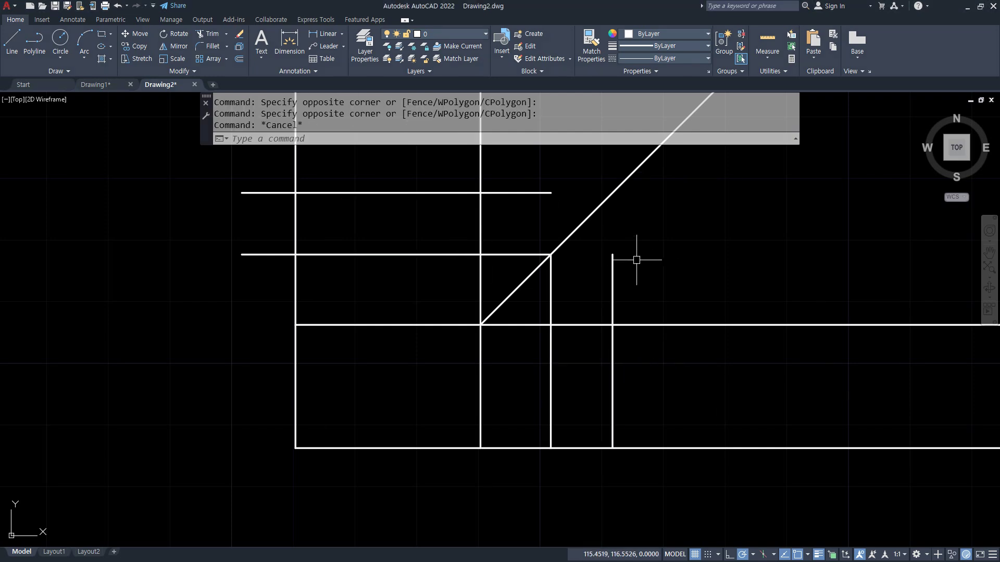
key(ctrl+2)
drag(616, 264, 608, 207)
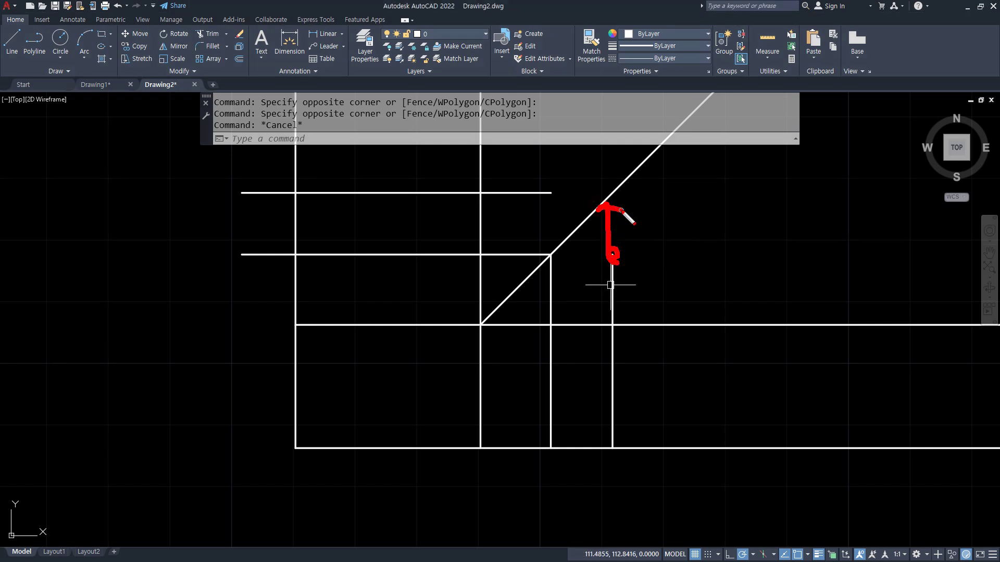
mouse_move(616, 147)
mouse_down()
mouse_move(676, 149)
mouse_move(727, 211)
mouse_up()
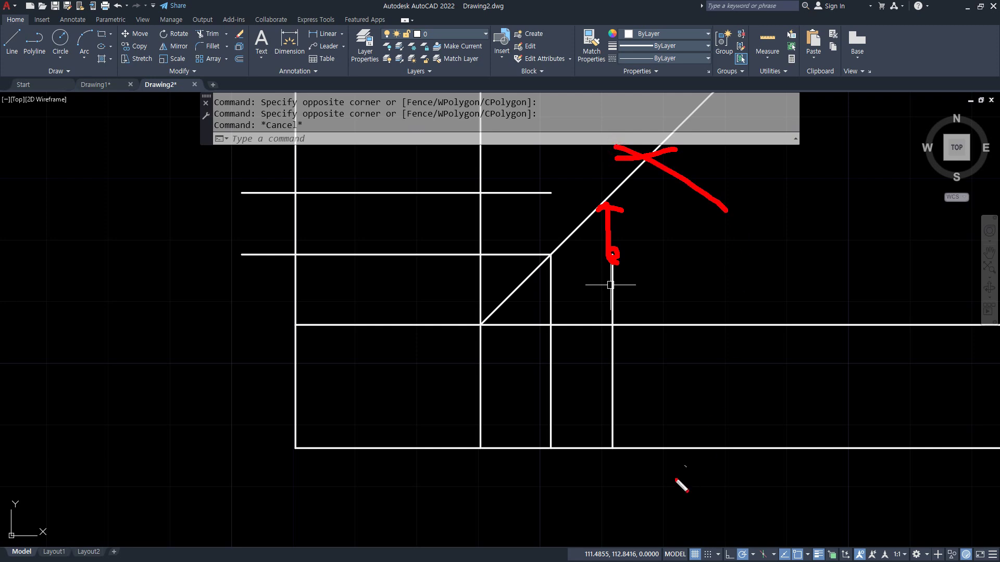
drag(486, 320, 629, 158)
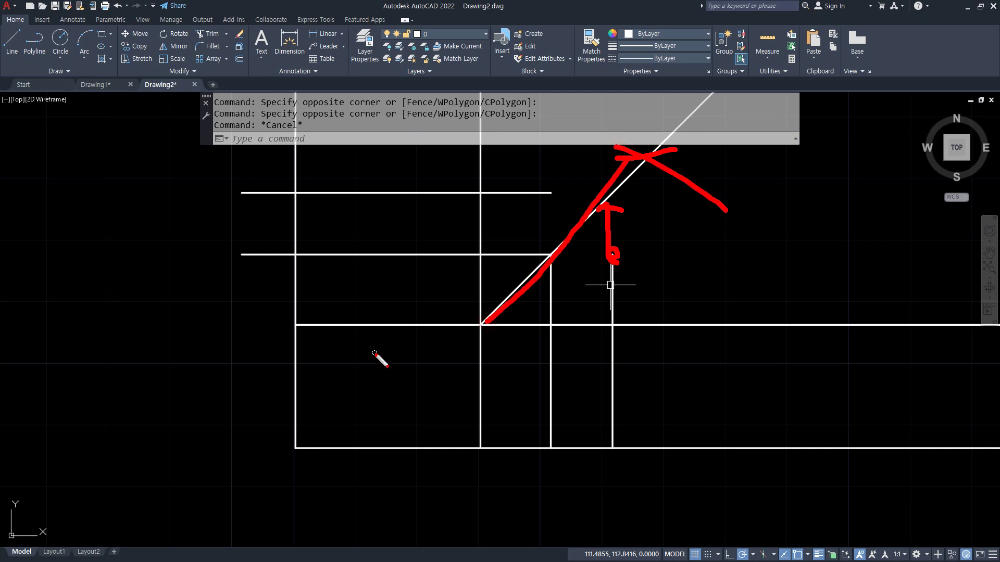
key(Escape)
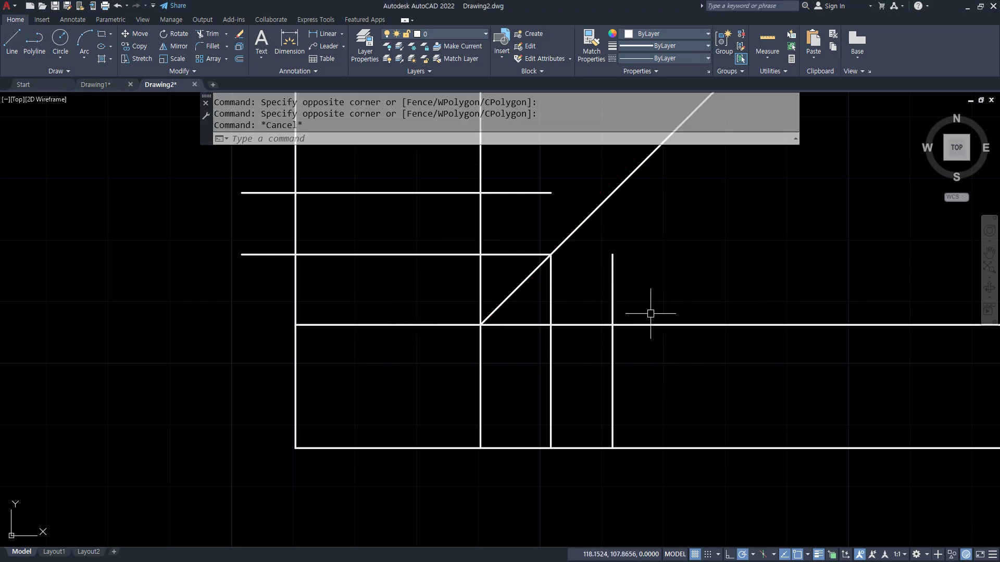
- Fillet the offset vertical line and the diagonal into a sharp corner
text(f)
key(Return)
click(612, 264)
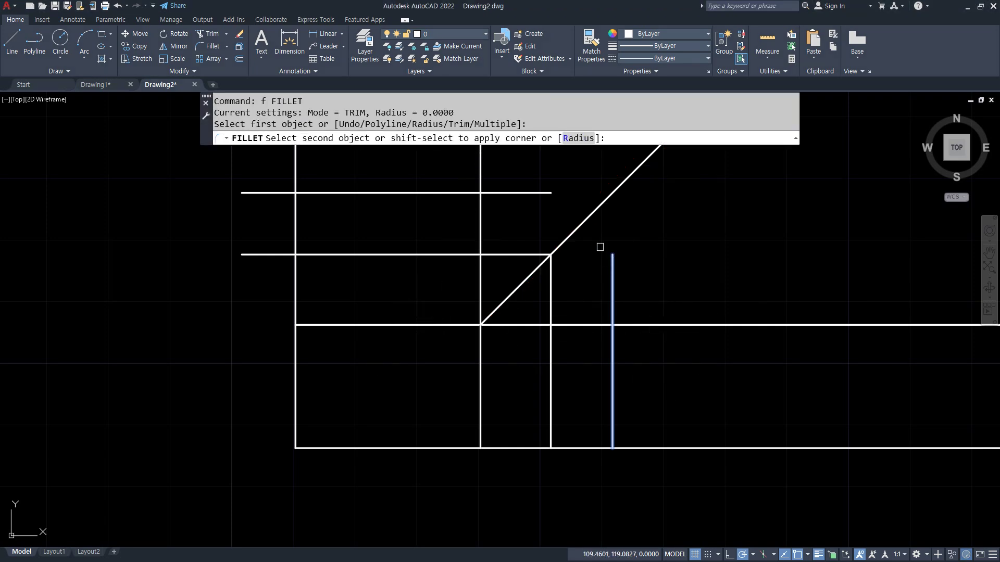
click(587, 211)
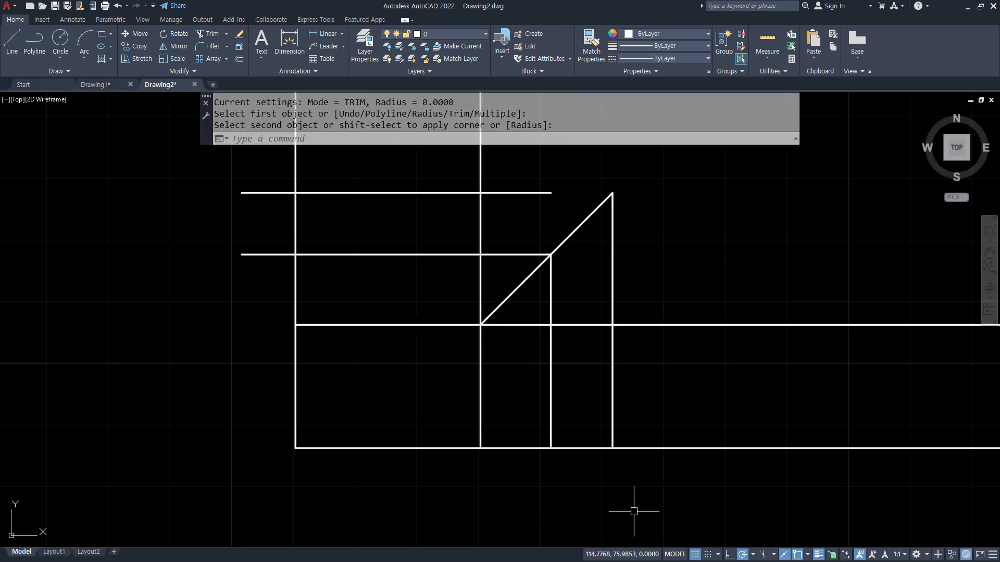
- Fence-trim the excess lines around the side view, including the pieces joining it to the front view
text(tr)
key(Return)
text(f)
key(Return)
click(678, 493)
click(676, 270)
click(529, 308)
click(506, 482)
key(Return)
- Fence-trim the overhanging lines around the top view and erase the diagonal, leaving three separate rectangular views
text(f)
key(Return)
click(266, 287)
click(493, 280)
click(512, 166)
click(274, 165)
click(252, 300)
key(Return)
key(Return)
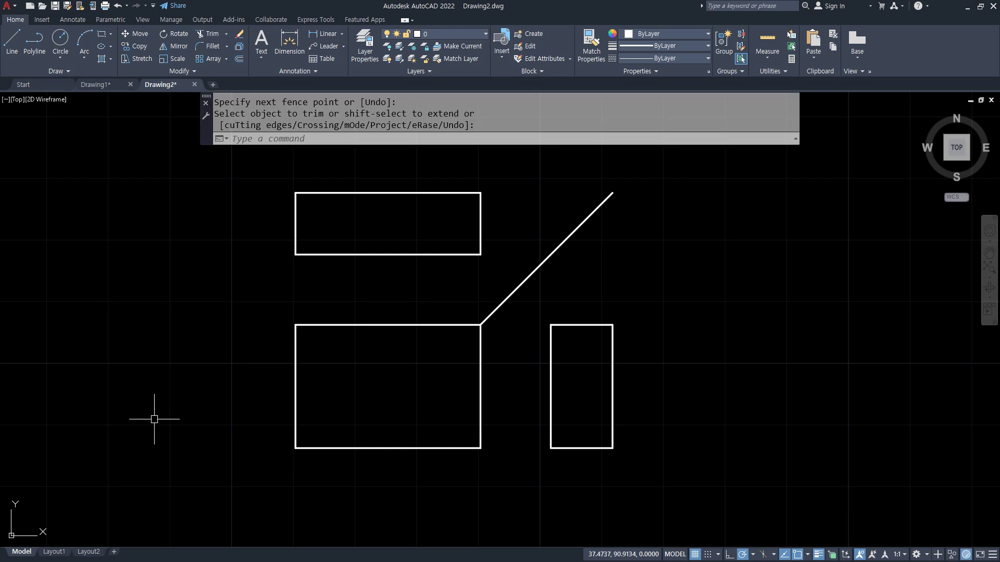
click(535, 271)
key(Delete)
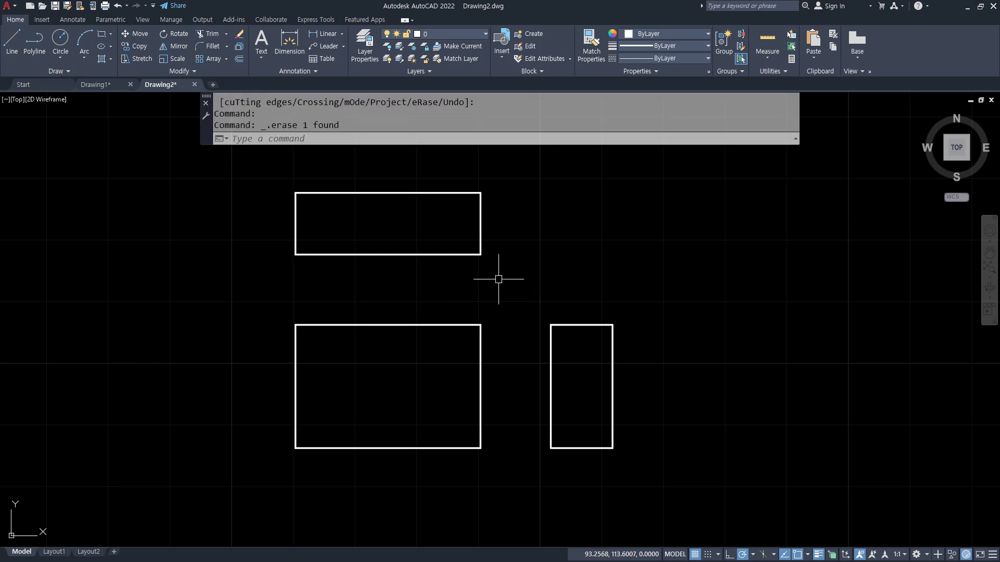
drag(384, 378, 398, 392)
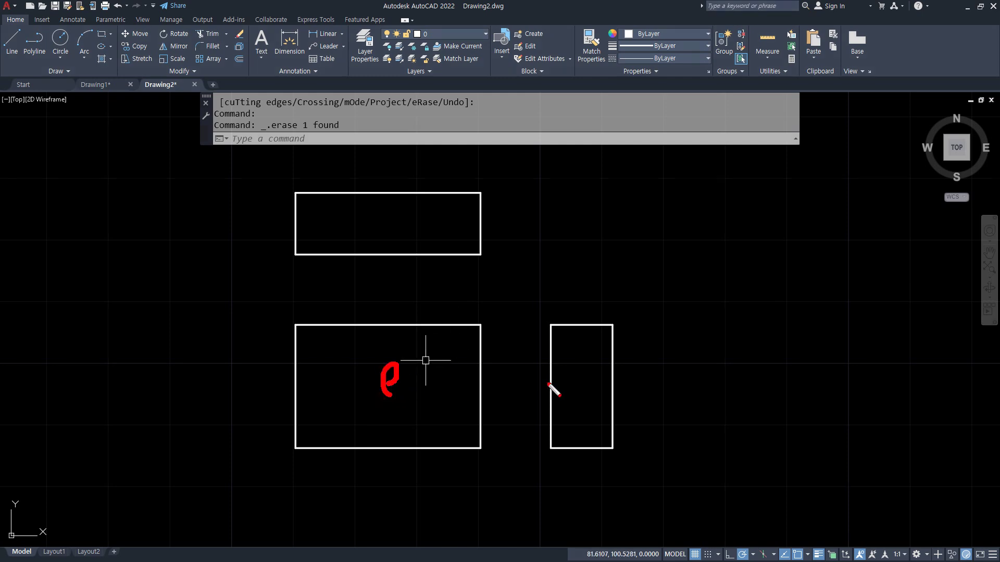
drag(591, 395, 589, 397)
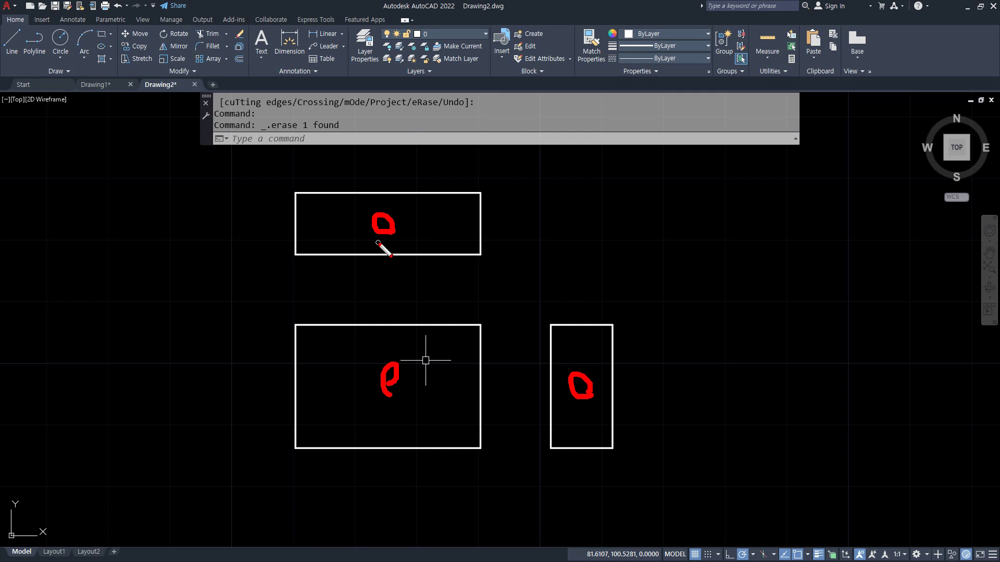
key(Escape)
- Draw horizontal, vertical and 45° construction lines through one point to the right of the views, level with the front view's top edge
scroll(755, 318, down, 3)
middle_drag(828, 328, 585, 325)
text(xl)
key(Return)
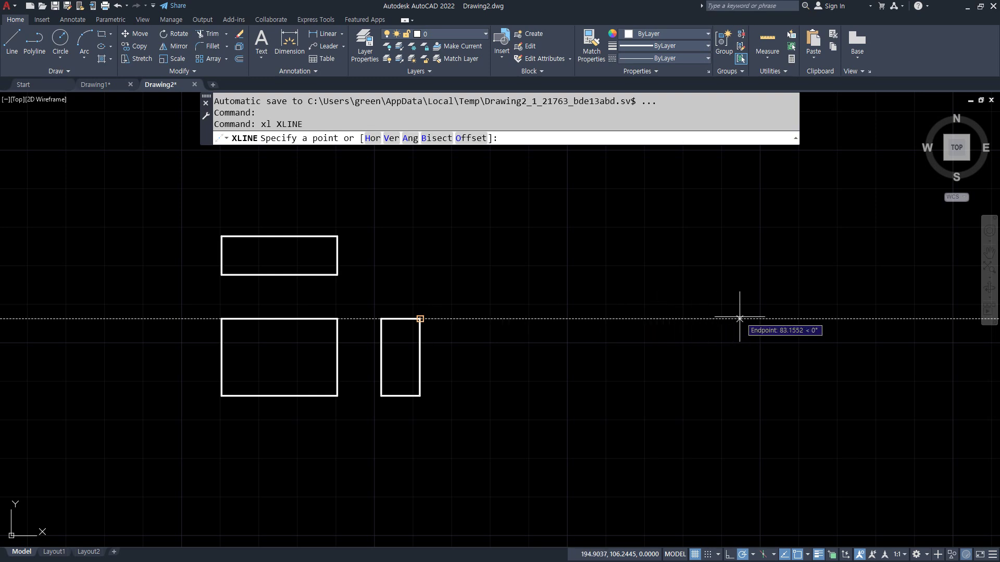
click(753, 318)
click(760, 319)
click(740, 291)
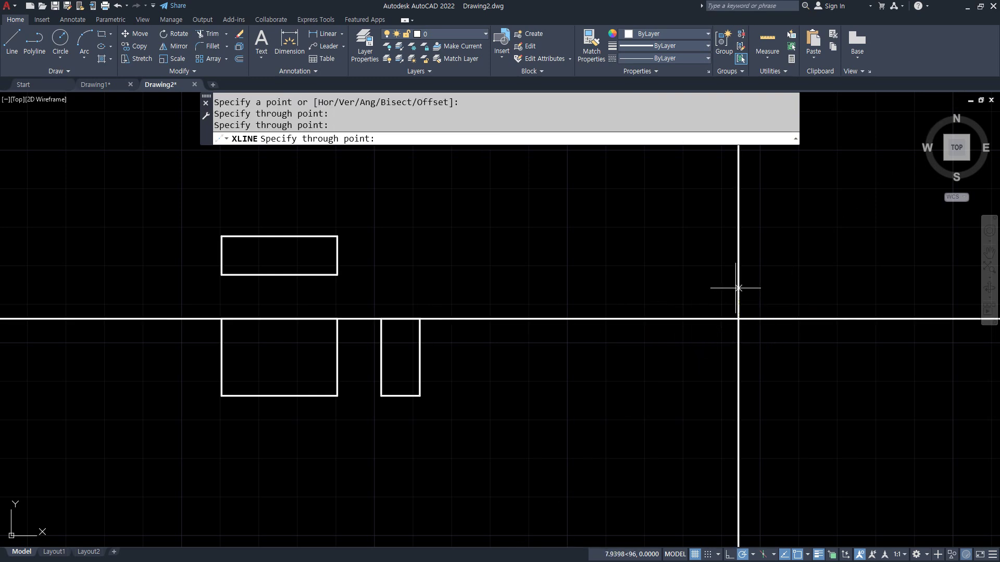
click(775, 274)
key(Return)
- Trim off the part of the diagonal construction line below the intersection point
text(tr)
key(Return)
click(718, 339)
key(Return)
- Offset the vertical construction line 30 to the left
text(o)
key(Return)
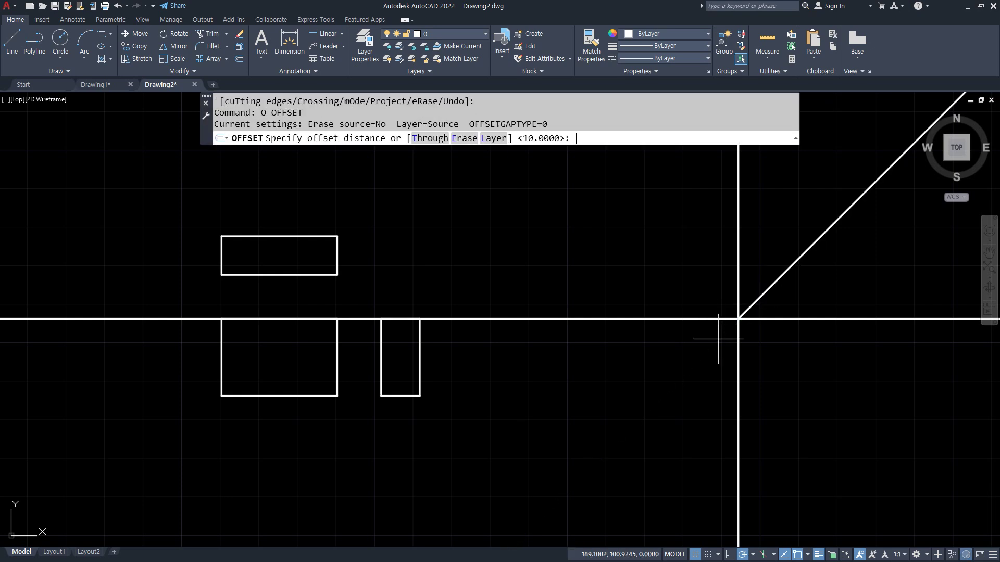
text(30)
key(Return)
click(739, 338)
click(690, 336)
key(Return)
- Offset the horizontal construction line 20 downward
key(Return)
text(20)
key(Return)
click(685, 318)
click(682, 374)
key(Return)
- Trim the construction lines extending below and left of the new front view, and erase the two leftover horizontal pieces
text(tr)
key(Return)
drag(834, 431, 587, 449)
drag(546, 242, 539, 458)
key(Escape)
text(e)
key(Return)
text(f)
key(Return)
drag(134, 273, 107, 458)
- Draw connected lines from the new layout's outer vertical line, level with the first top view's lower edge, to the diagonal and down to the bottom line
middle_drag(543, 339, 462, 375)
text(l)
key(Return)
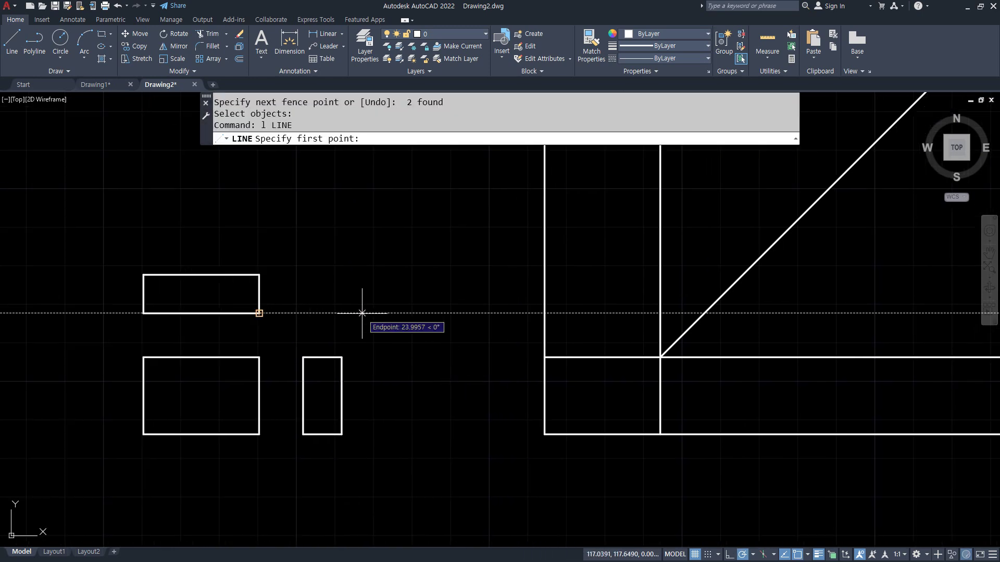
click(541, 313)
click(704, 313)
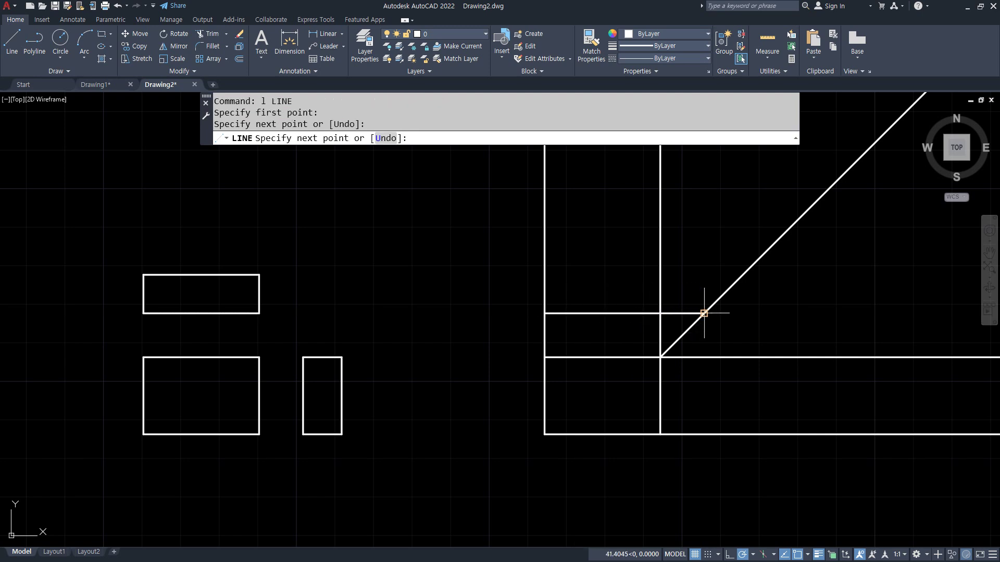
click(704, 434)
key(Return)
- Offset the second layout's transfer lines by 10, the horizontal one upward and the vertical one to the right
text(o)
key(Return)
text(10)
key(Return)
click(614, 313)
click(626, 292)
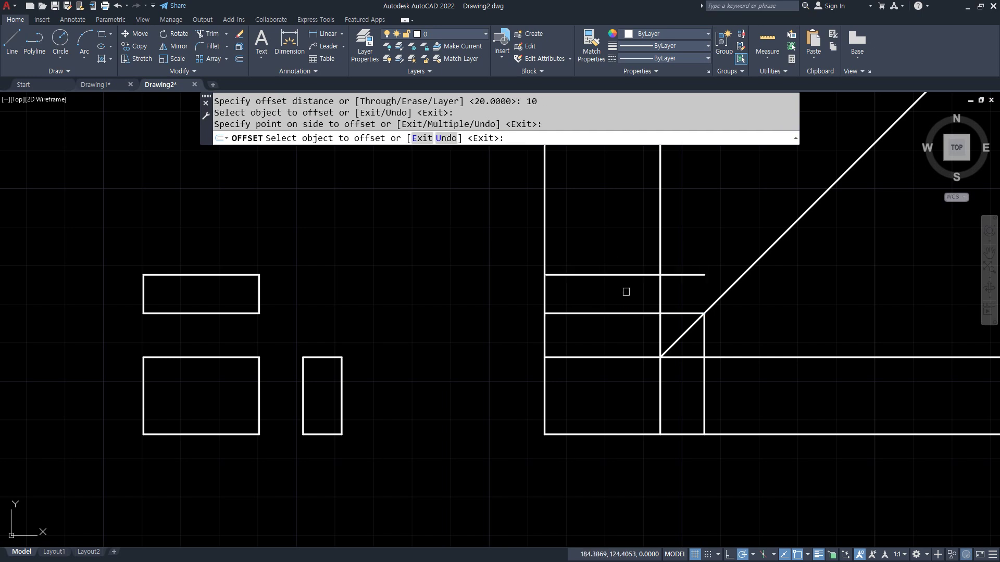
click(704, 378)
click(758, 381)
key(Return)
- Fillet the second layout's offset vertical line with its diagonal into a sharp corner
text(f)
key(Return)
click(744, 323)
click(716, 300)
- Fence-trim all excess lines in the second layout so only the three rectangular views and the diagonal remain
text(tr)
key(Return)
text(f)
key(Return)
click(779, 452)
click(777, 337)
click(693, 344)
click(689, 486)
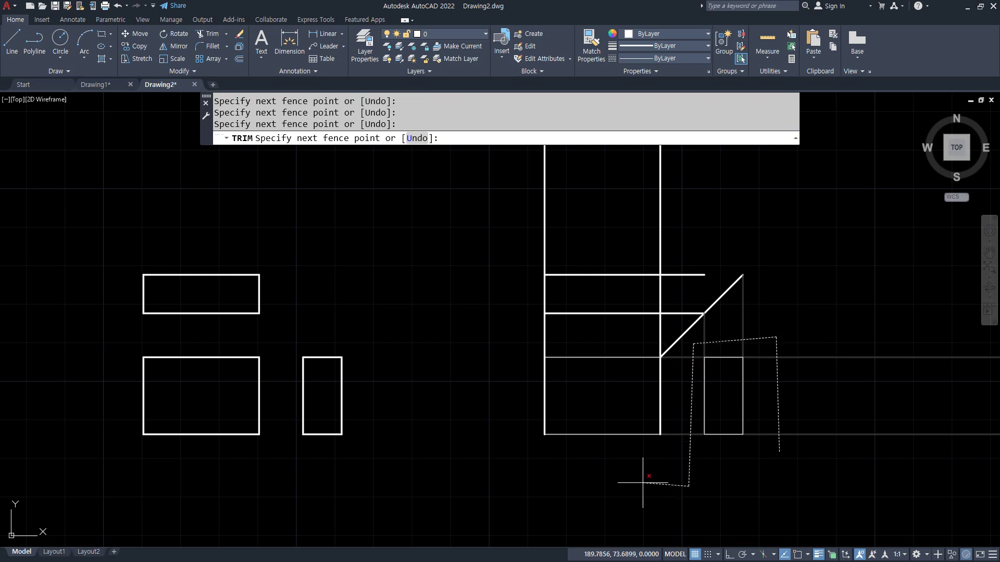
click(537, 475)
click(534, 336)
click(667, 327)
click(698, 227)
key(Return)
key(Return)
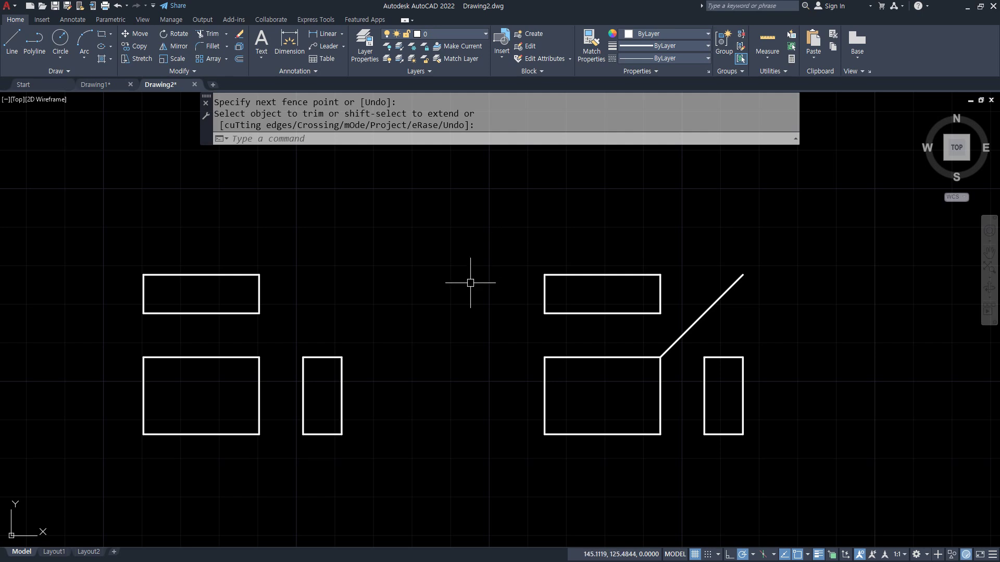
- Bring the browser over the drawing, examine the stepped block in the isometric examples, and return to AutoCAD
drag(0, 157, 266, 156)
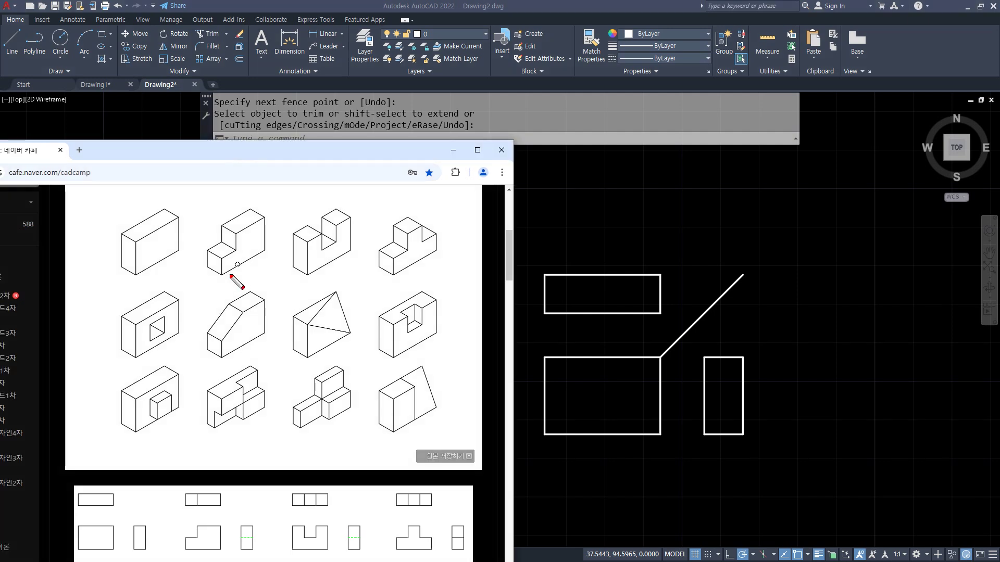
mouse_move(230, 275)
mouse_down()
mouse_move(218, 210)
mouse_move(210, 275)
mouse_up()
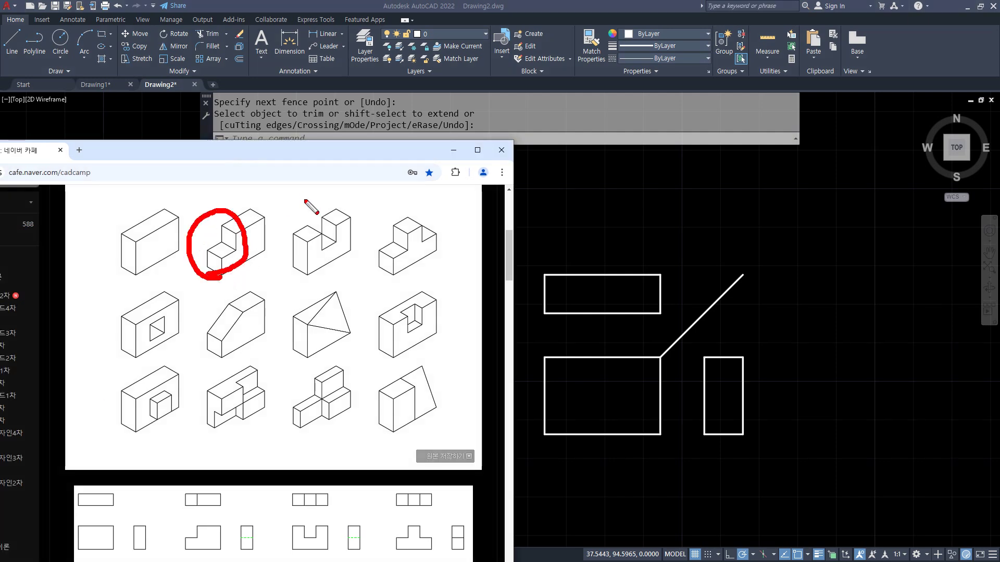
key(Escape)
drag(315, 155, 0, 155)
click(589, 375)
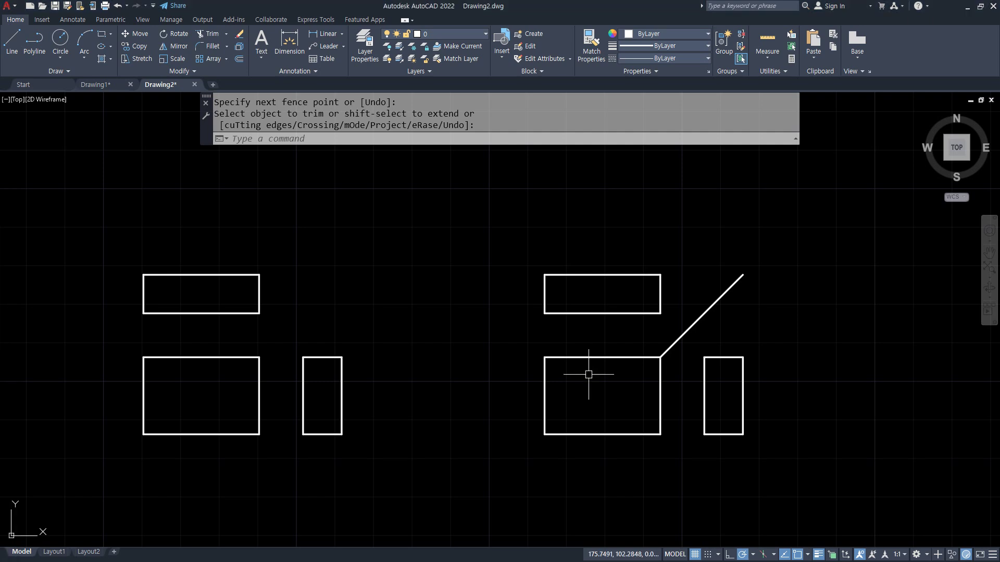
- Offset the second front view's left edge 10 inward and its top edge 10 downward
scroll(578, 380, up, 2)
scroll(573, 388, up, 2)
text(o)
key(Return)
text(10)
key(Return)
click(497, 371)
click(542, 354)
click(567, 318)
click(599, 365)
key(Return)
- Trim the second front view to a stepped profile with its upper-left corner cut away
text(tr)
key(Return)
click(683, 384)
click(574, 469)
key(Return)
click(551, 282)
click(515, 327)
key(Return)
key(Return)
scroll(410, 405, down, 2)
middle_drag(529, 402, 436, 403)
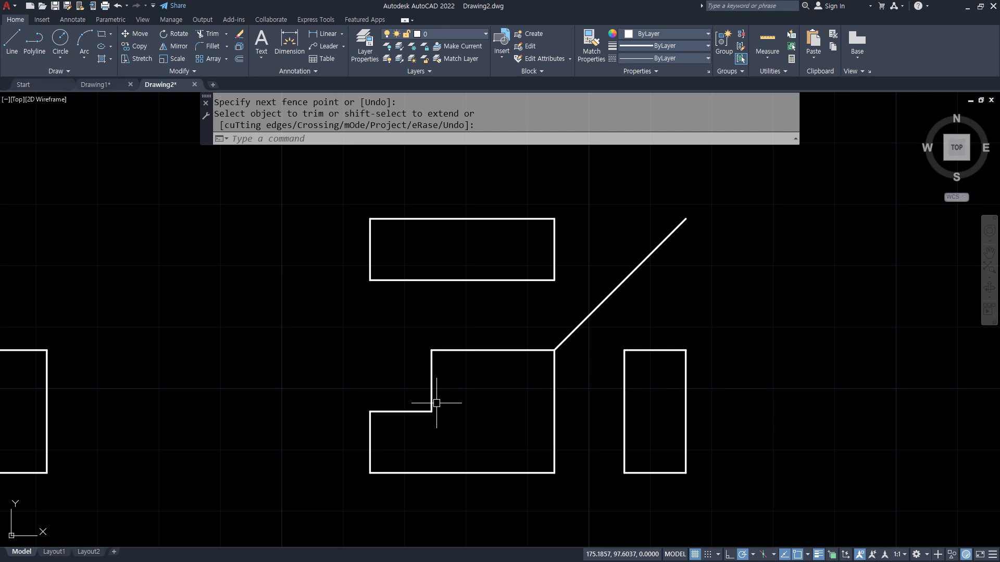
drag(458, 142, 463, 196)
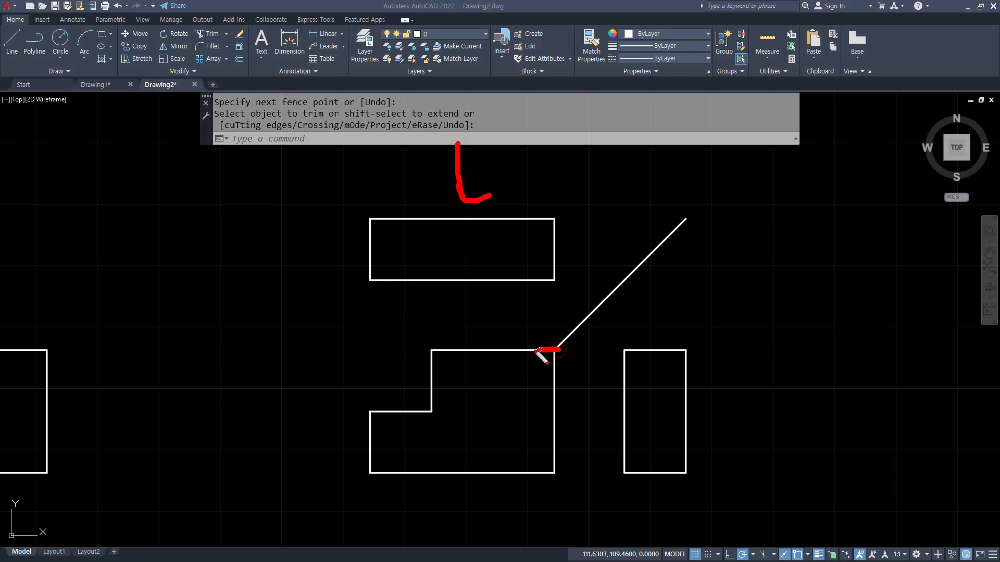
drag(428, 410, 386, 410)
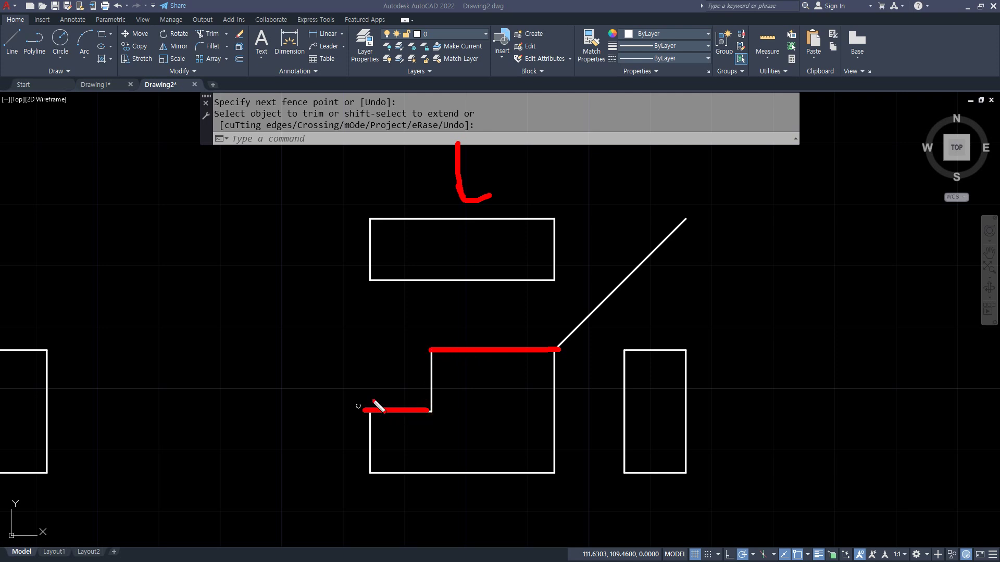
mouse_move(430, 339)
mouse_down()
mouse_move(428, 251)
mouse_move(410, 227)
mouse_up()
key(Escape)
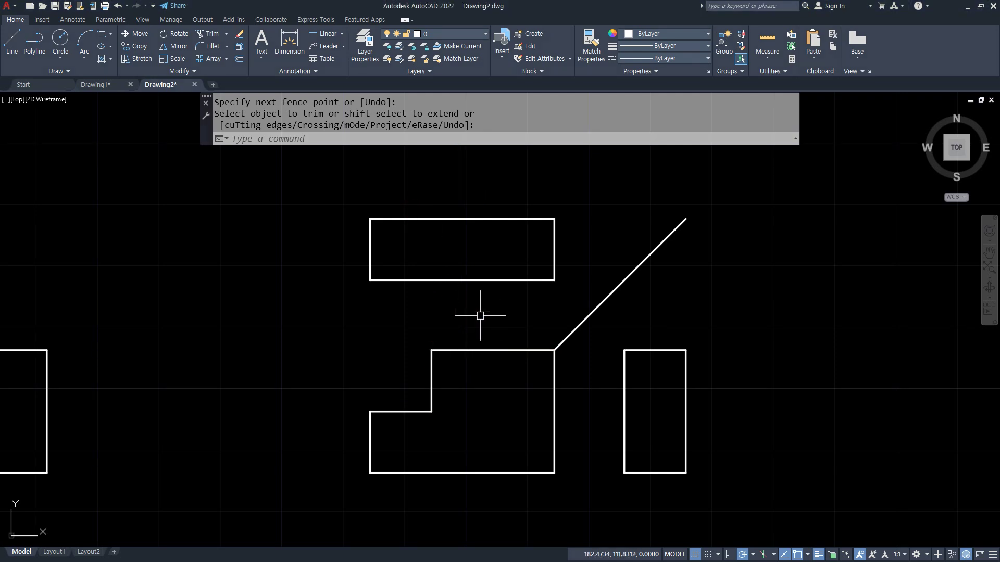
- Project the second front view's step edge up through the top view and trim the segment between the two views
text(l)
key(Return)
click(431, 349)
click(431, 219)
key(Return)
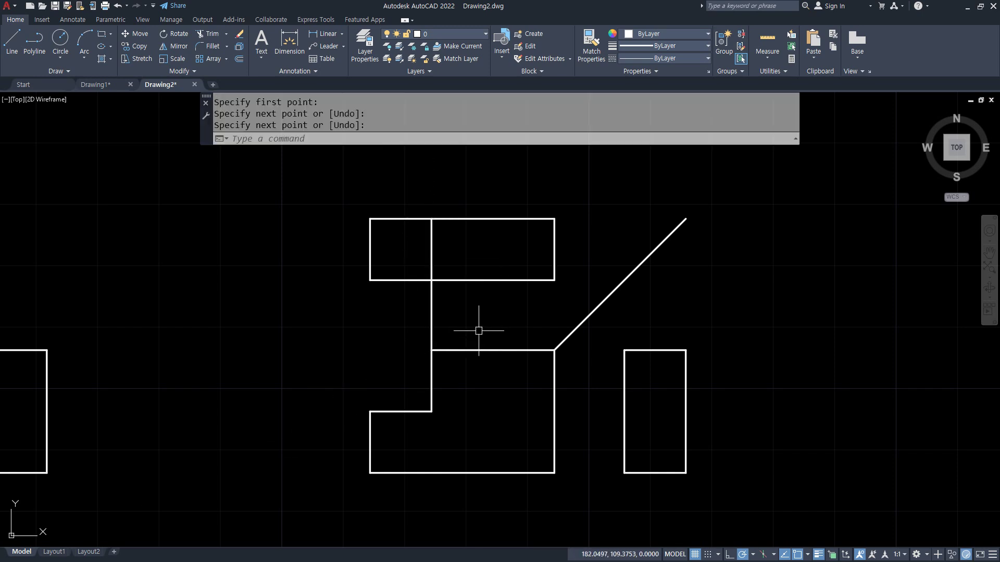
text(tr)
key(Return)
mouse_move(462, 313)
mouse_down()
mouse_move(339, 308)
mouse_move(320, 323)
mouse_up()
key(Return)
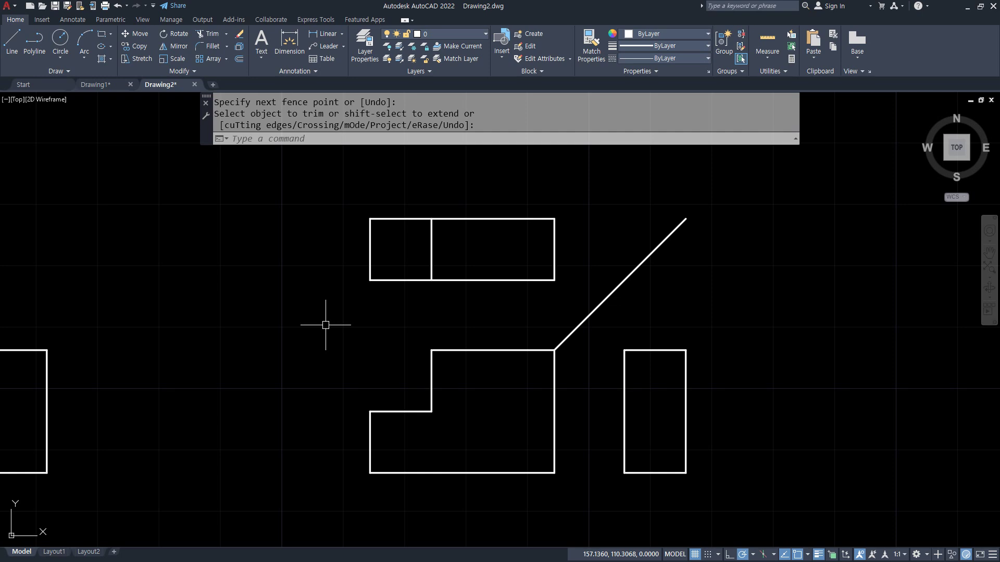
drag(671, 399, 635, 401)
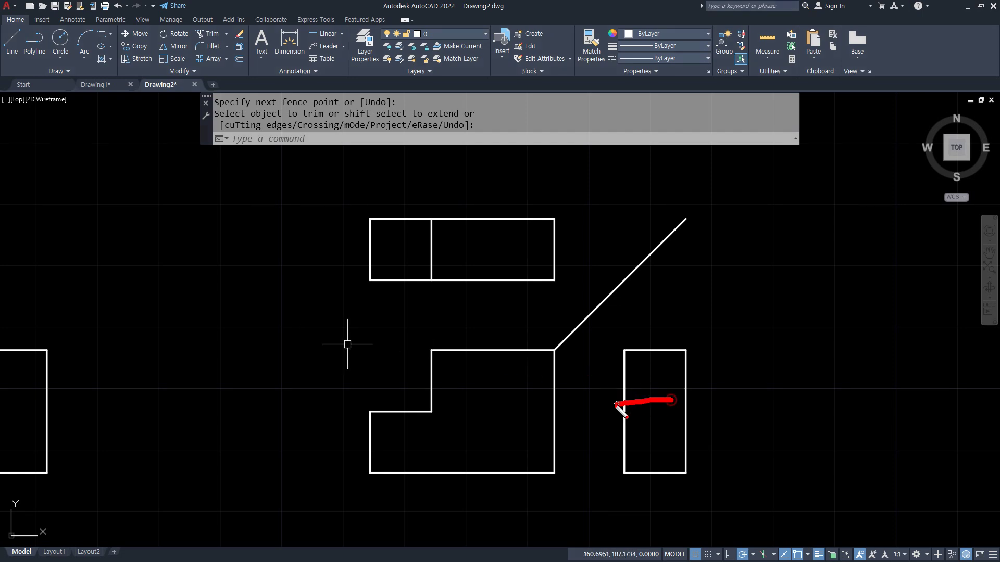
drag(557, 351, 557, 483)
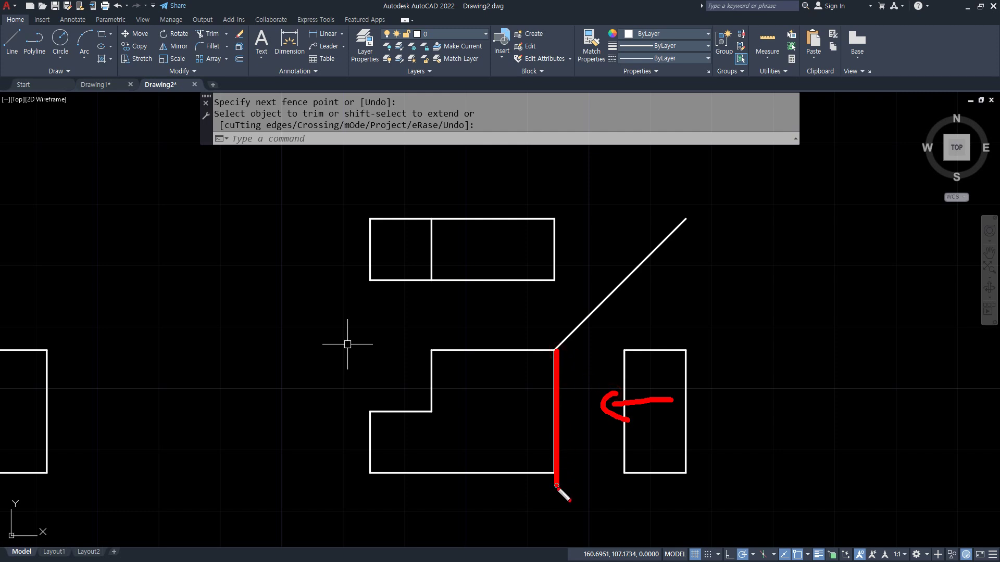
mouse_move(694, 491)
mouse_down()
mouse_move(616, 471)
mouse_move(741, 361)
mouse_move(703, 481)
mouse_up()
mouse_move(423, 434)
mouse_down()
mouse_move(370, 438)
mouse_move(440, 409)
mouse_move(441, 430)
mouse_up()
drag(565, 348, 565, 515)
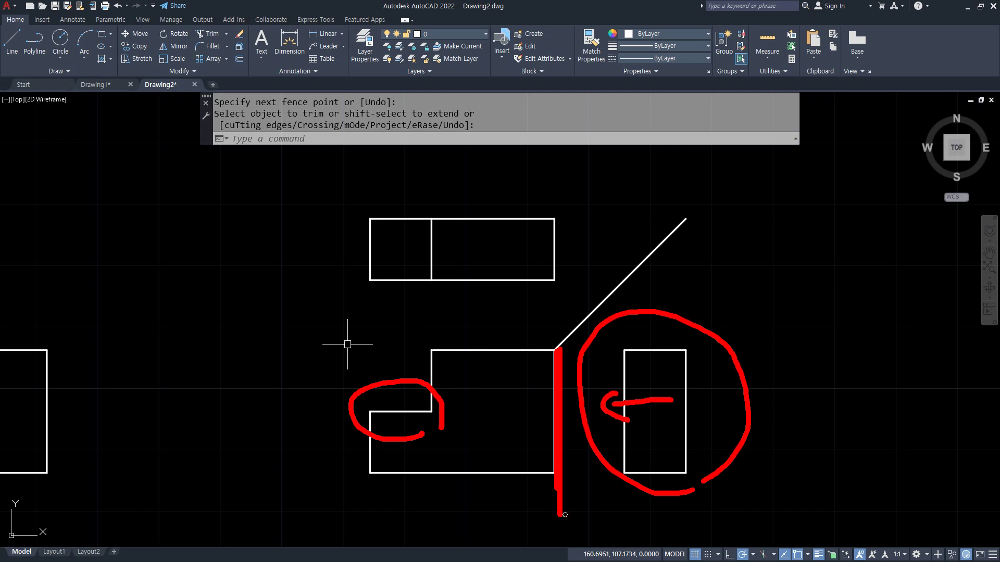
key(Escape)
- Project the step's inner corner horizontally across the second side view, then erase the connecting segment outside that view
text(l)
key(Return)
click(431, 412)
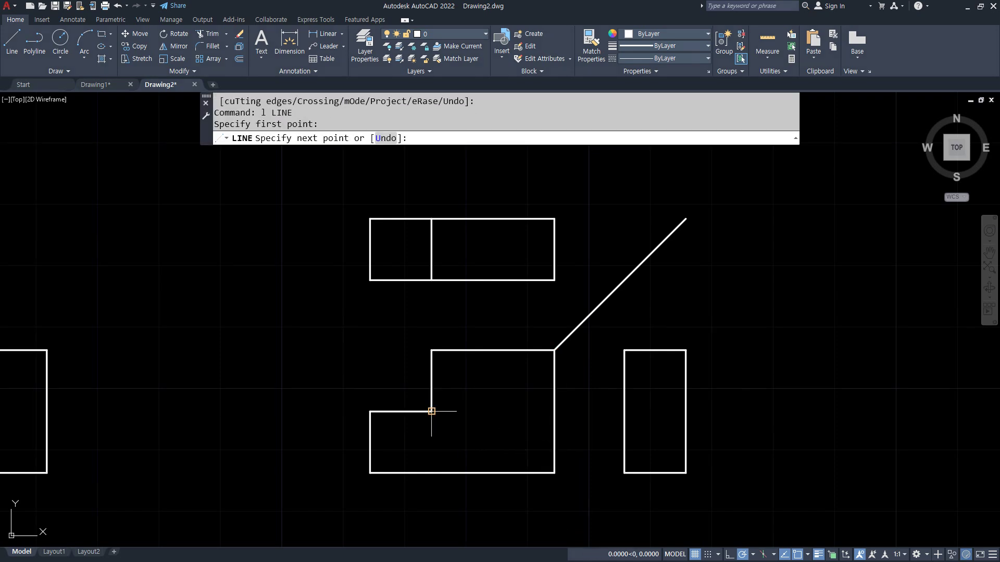
click(624, 411)
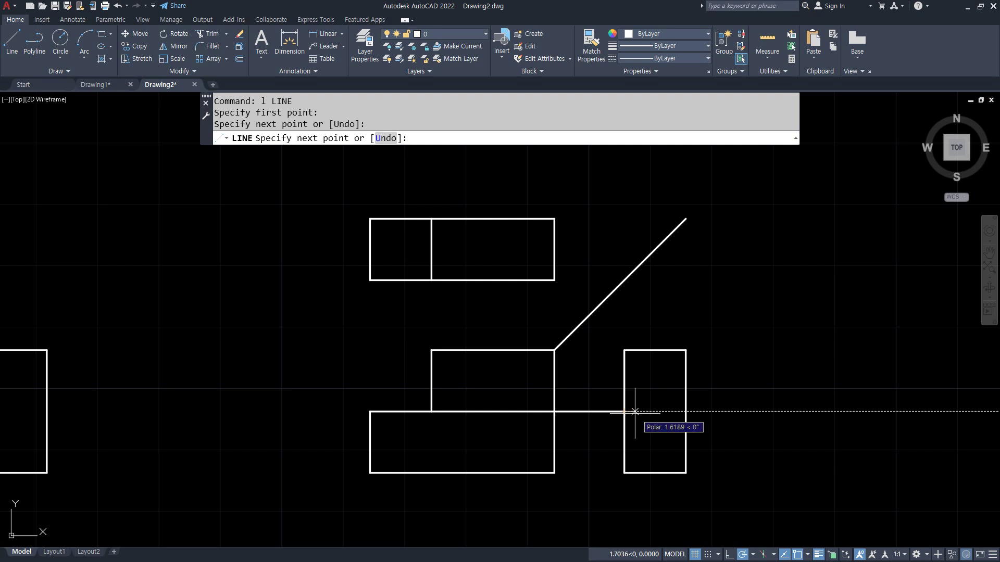
click(686, 412)
key(Return)
click(604, 411)
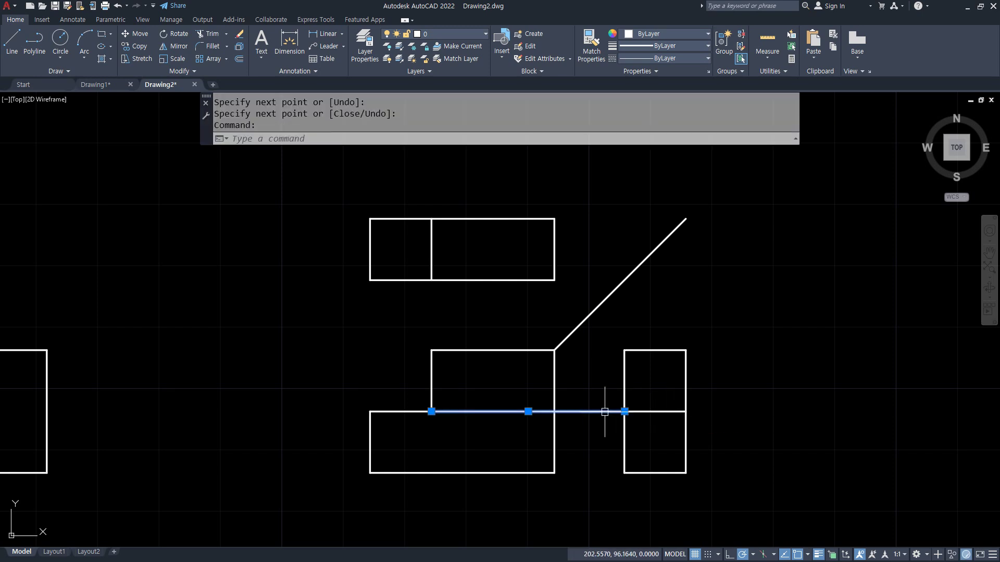
text(e)
key(Return)
drag(437, 418, 434, 404)
mouse_move(508, 416)
mouse_down()
mouse_move(614, 413)
mouse_move(676, 432)
mouse_up()
drag(599, 410, 714, 410)
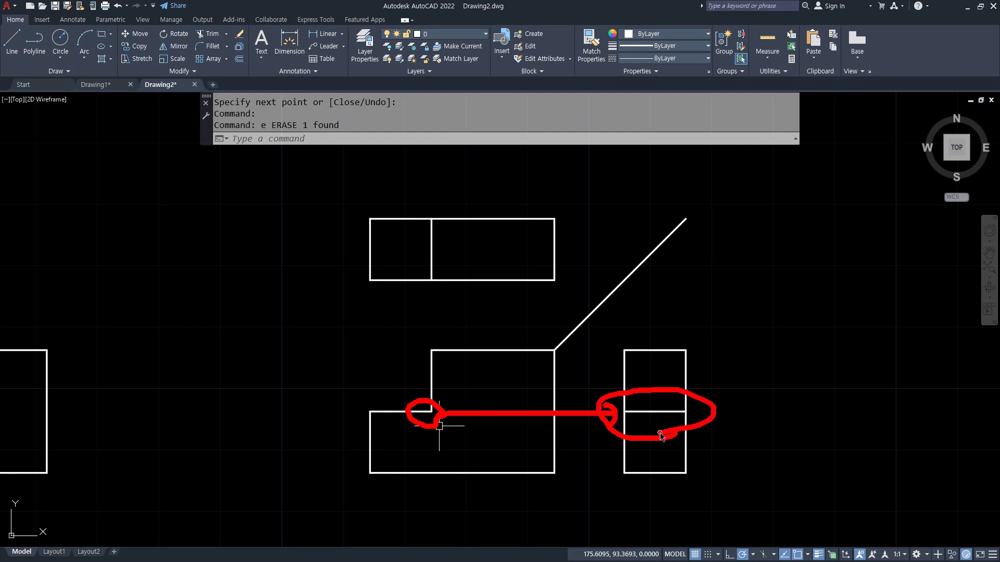
key(Escape)
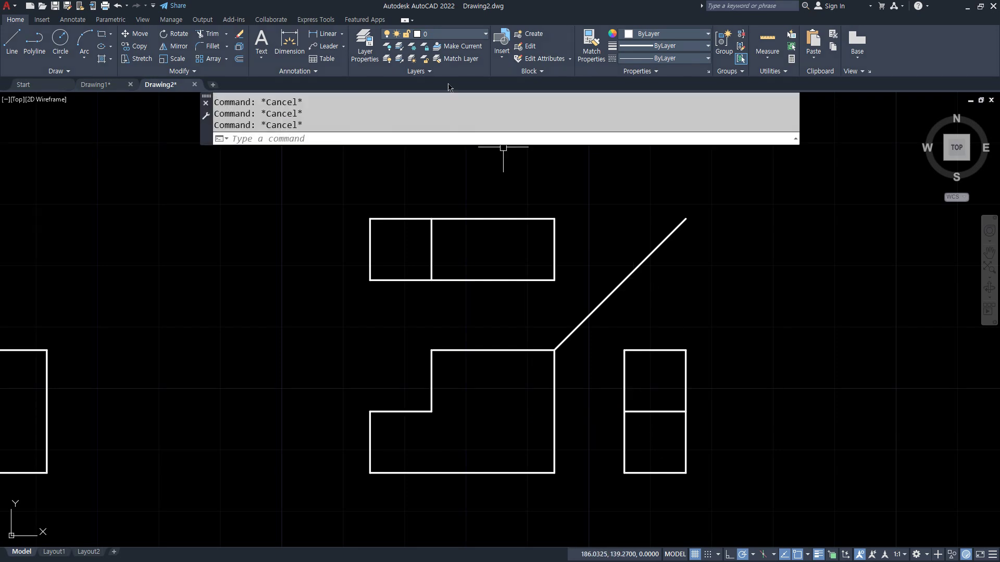
- Create a layer named 은선 with green color and the HIDDEN linetype
click(364, 46)
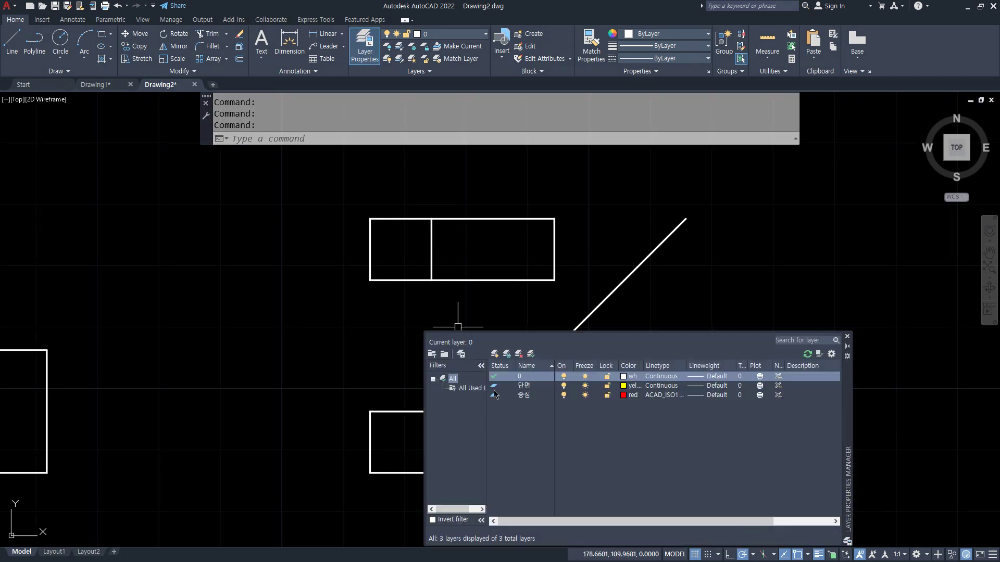
click(496, 355)
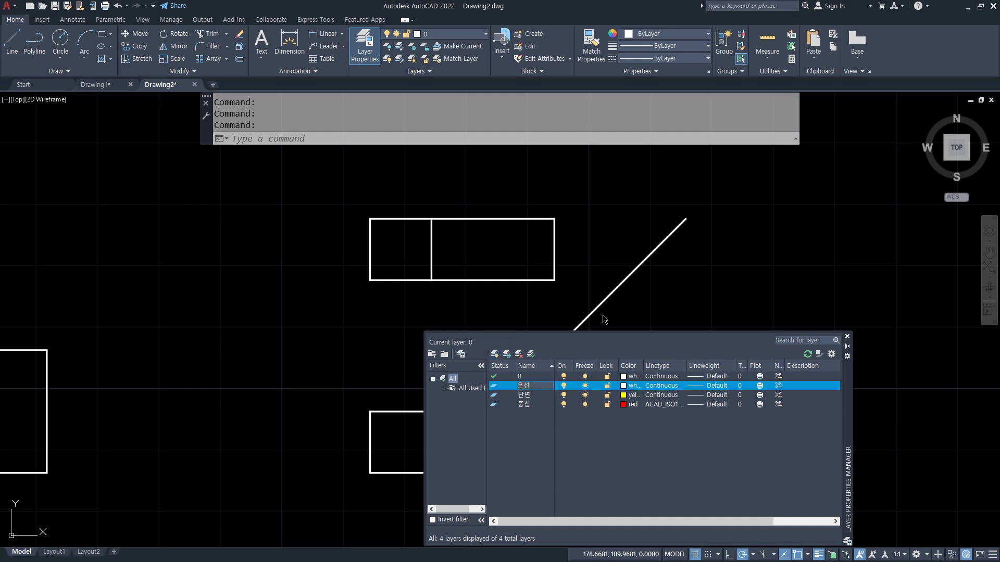
click(632, 386)
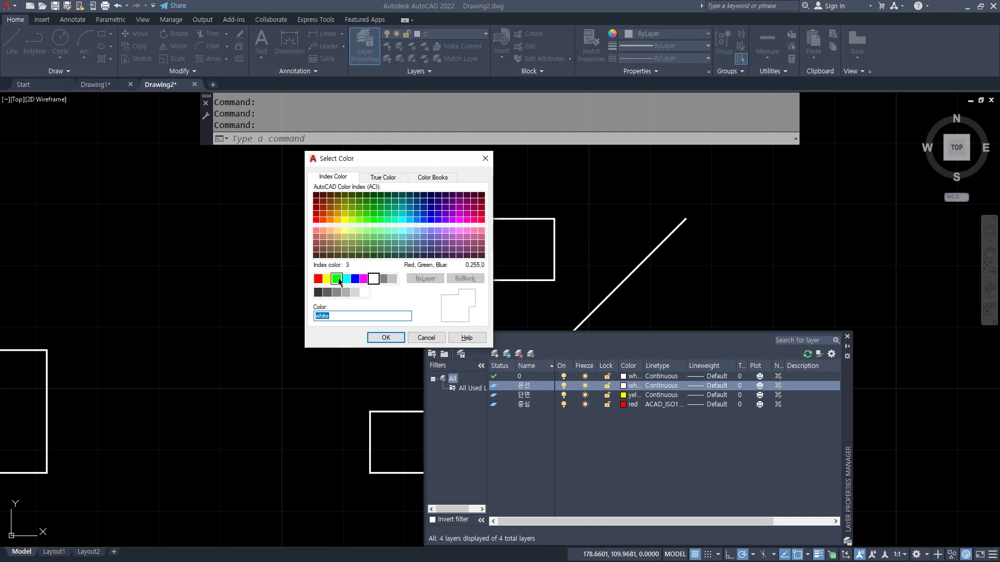
click(336, 279)
click(385, 338)
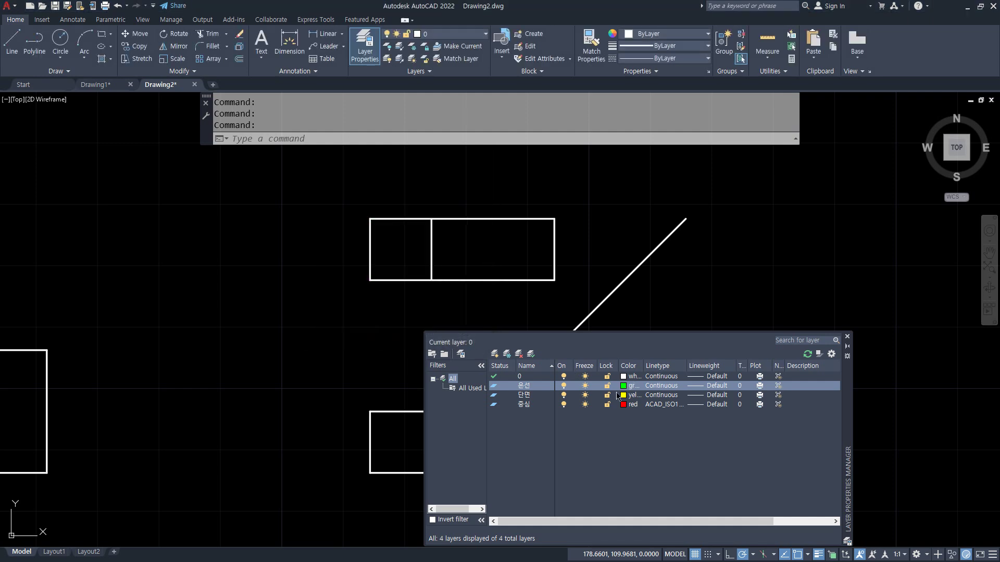
click(671, 388)
click(410, 179)
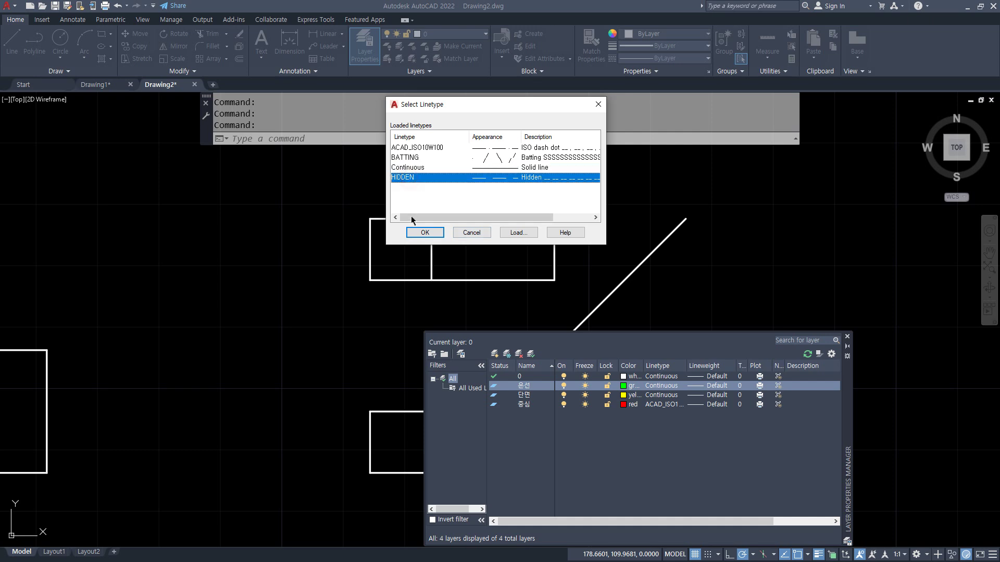
click(425, 233)
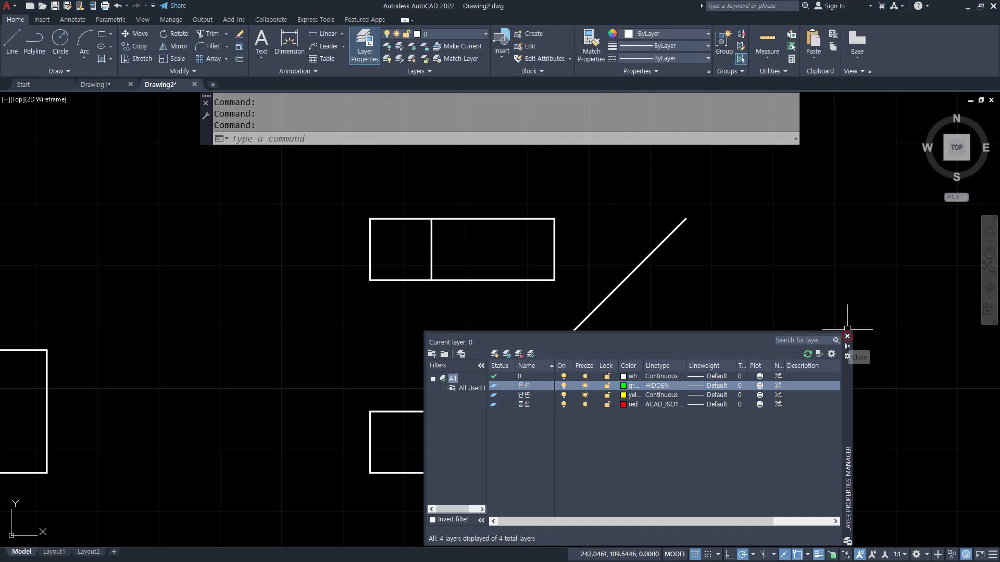
click(847, 337)
- Assign the horizontal line inside the second side view to the 은선 layer
click(641, 412)
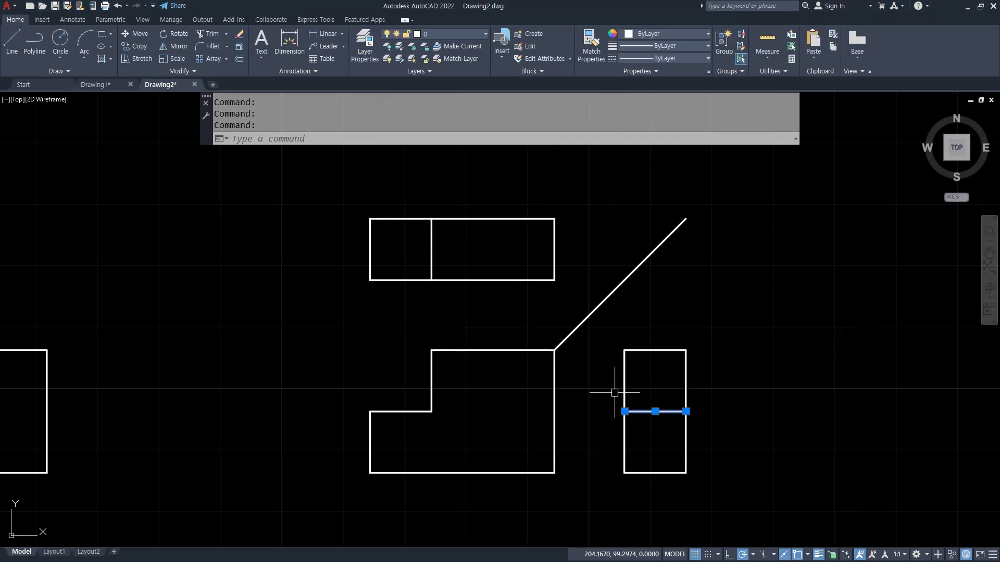
click(451, 34)
click(432, 71)
key(Escape)
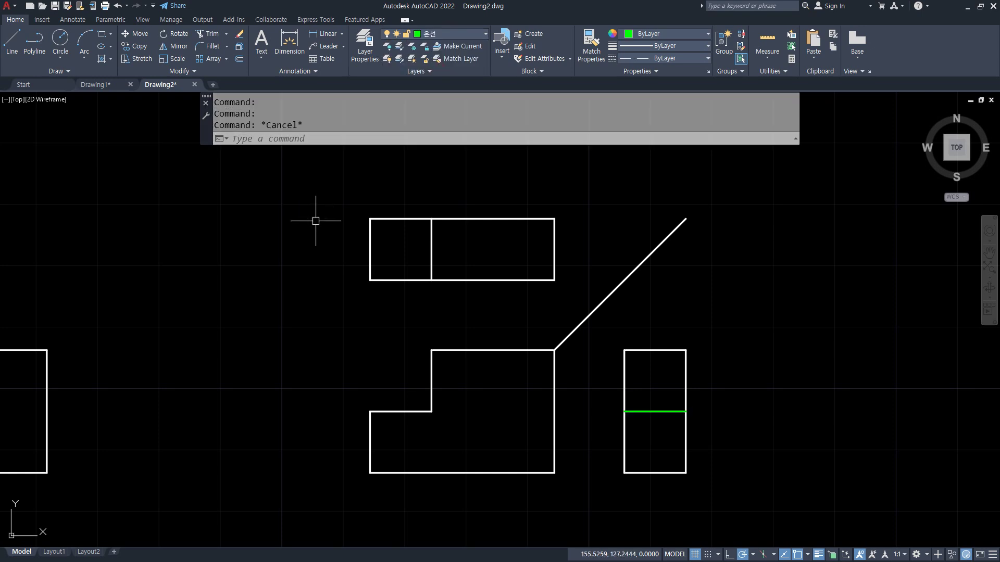
- Set the global linetype scale to 0.5
text(LTS)
key(Return)
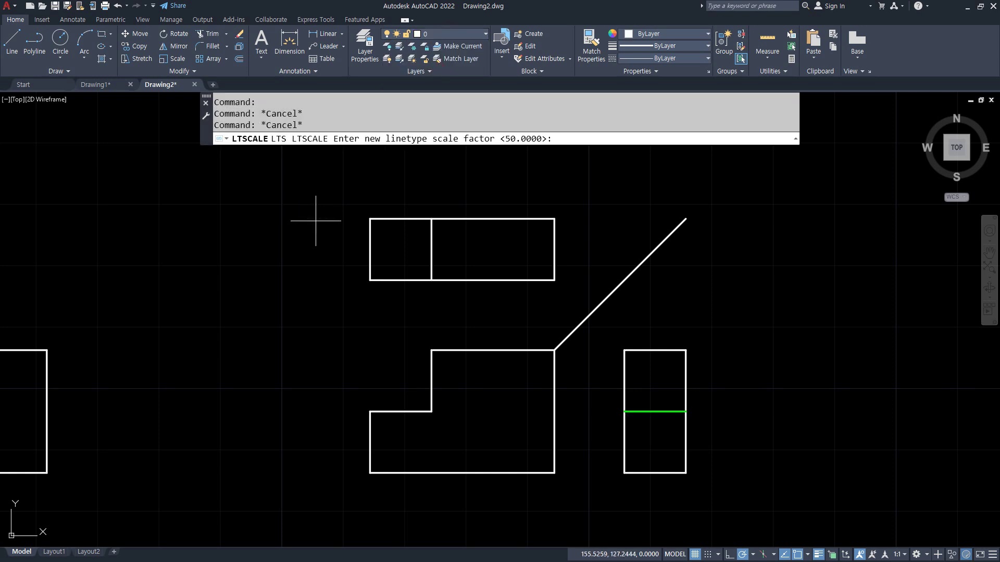
text(0.5)
key(Return)
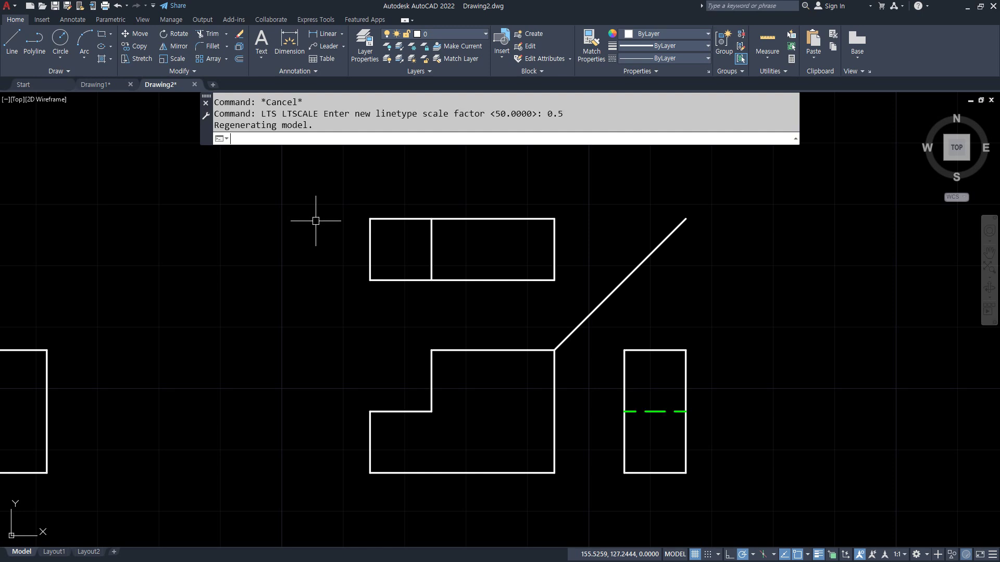
key(Escape)
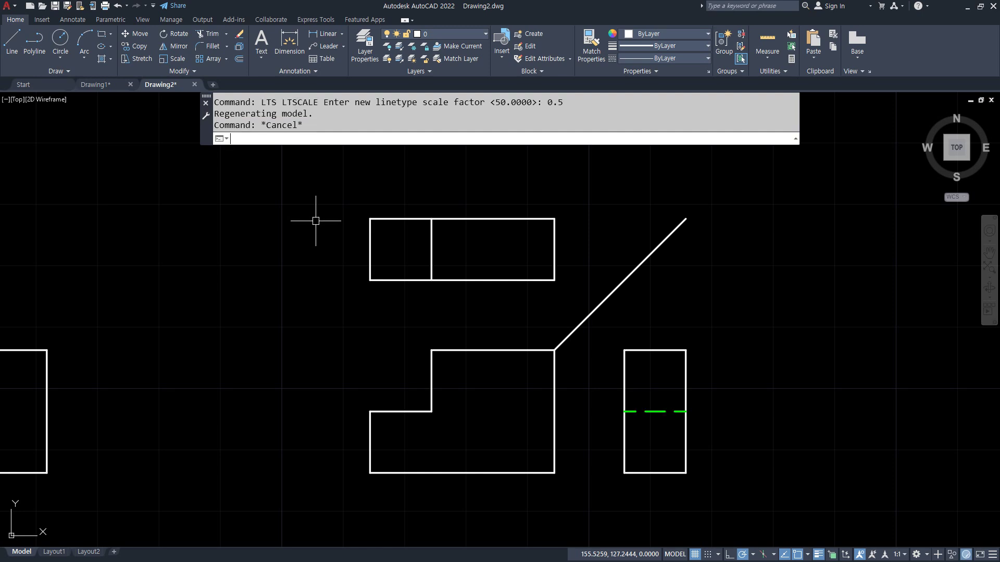
- Erase the diagonal transfer line from the second layout
click(662, 238)
click(652, 247)
key(Delete)
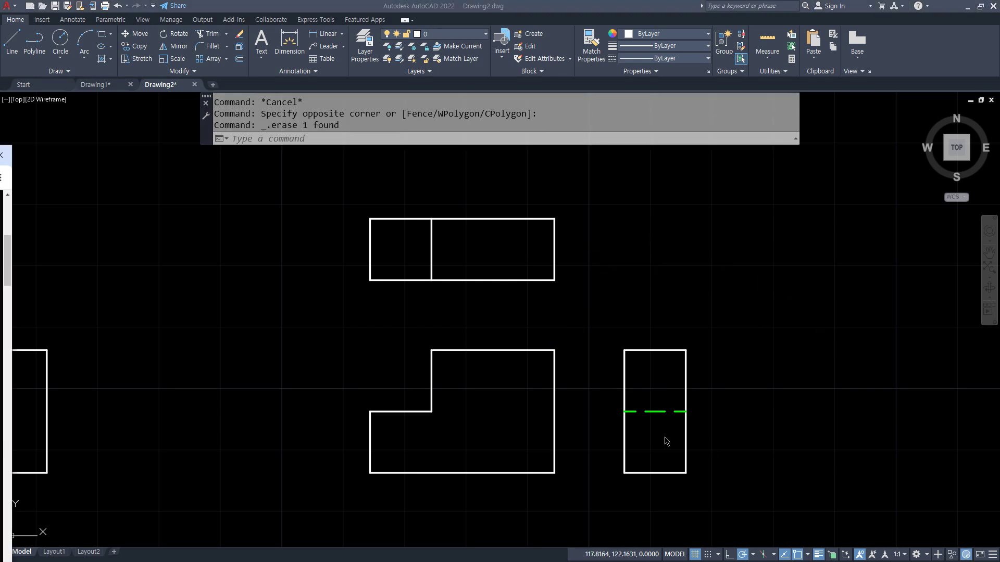
- Place horizontal, vertical and 45-degree construction lines through one point beside the second layout, level with its front view's top edge
scroll(817, 416, down, 3)
mouse_move(965, 465)
middle_down()
mouse_move(546, 431)
mouse_move(468, 439)
middle_up()
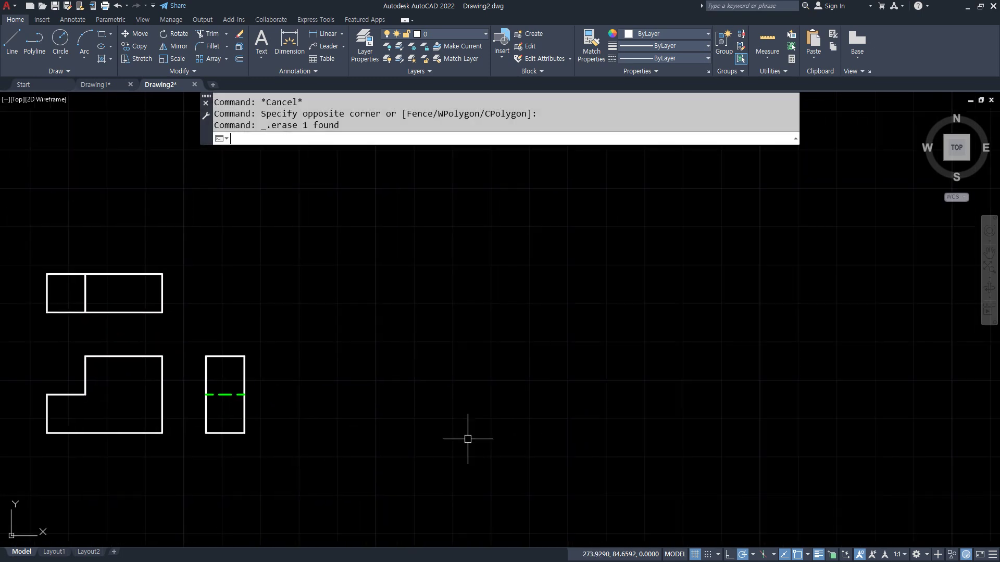
text(l)
key(Return)
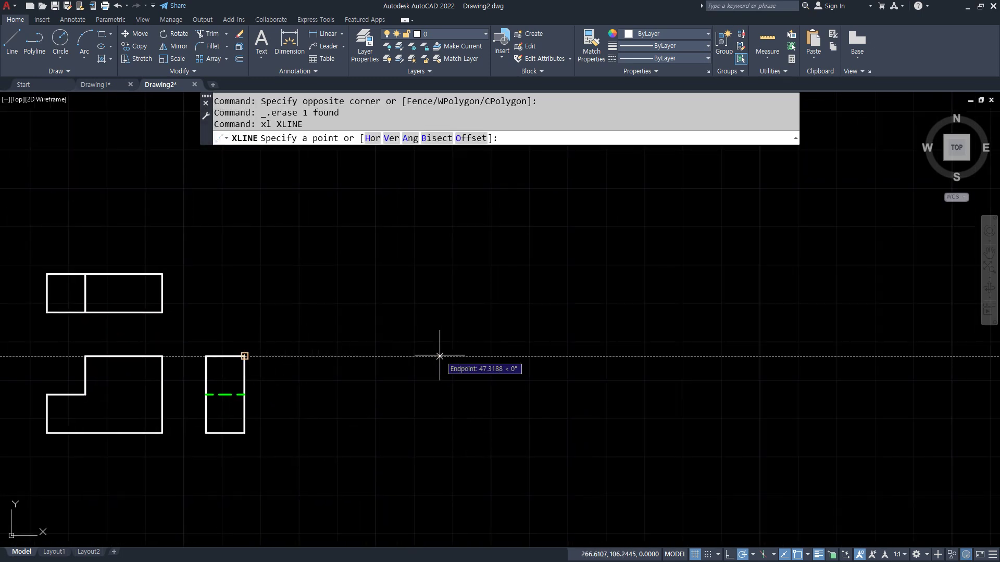
click(569, 356)
click(585, 357)
click(575, 408)
click(608, 299)
key(Return)
text(tr)
key(Return)
key(Escape)
text(o)
key(Return)
text(30)
key(Return)
click(500, 356)
click(479, 408)
key(Escape)
click(479, 472)
text(e)
key(Return)
- Offset the horizontal construction line 20 downward and the vertical construction line 30 toward the second layout
text(O)
key(Return)
text(20)
key(Return)
click(498, 357)
click(474, 410)
key(Return)
key(Return)
text(30)
key(Return)
click(569, 384)
click(473, 393)
key(Return)
- Trim the construction lines beyond the third front view's lower and outer left edges and erase the leftover pieces
text(tr)
key(Return)
mouse_move(644, 476)
mouse_down()
mouse_move(423, 473)
mouse_move(382, 322)
mouse_up()
key(Return)
text(e)
key(Return)
mouse_move(192, 339)
mouse_down()
mouse_move(174, 501)
mouse_move(179, 479)
mouse_up()
key(Return)
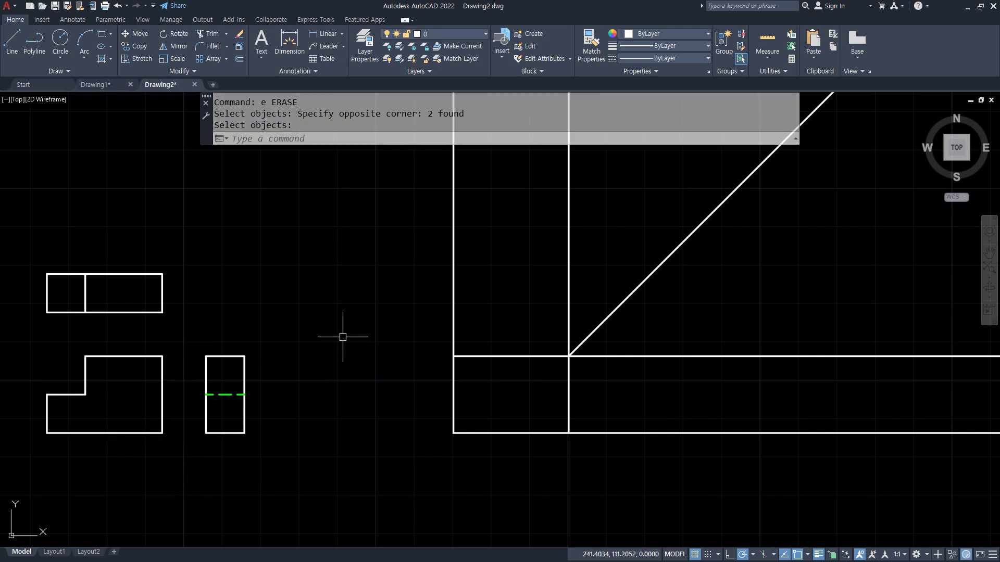
- Draw a line at the second top view's lower-edge level across to the diagonal, then down to the third front view's base line
text(l)
key(Return)
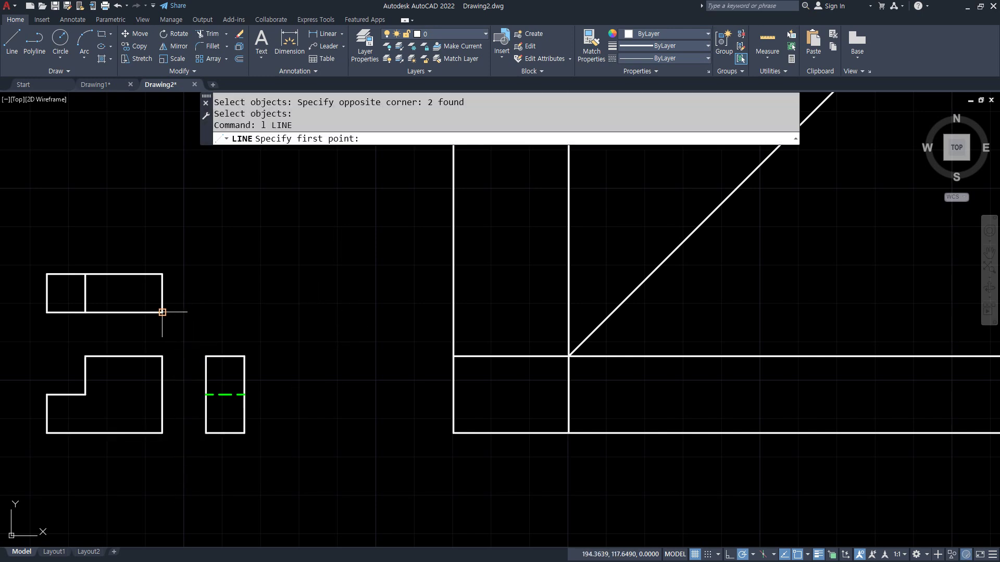
click(453, 312)
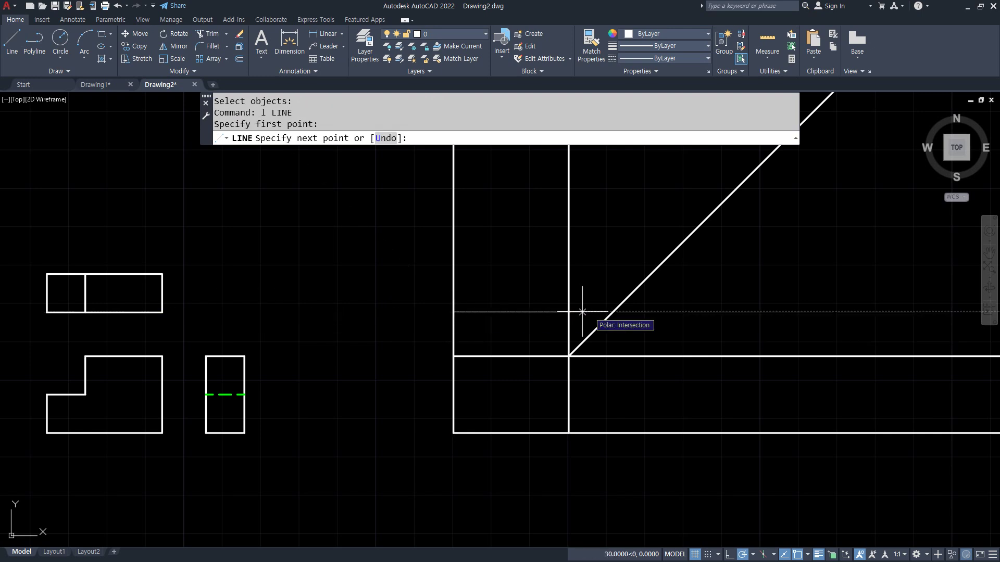
click(612, 312)
click(612, 433)
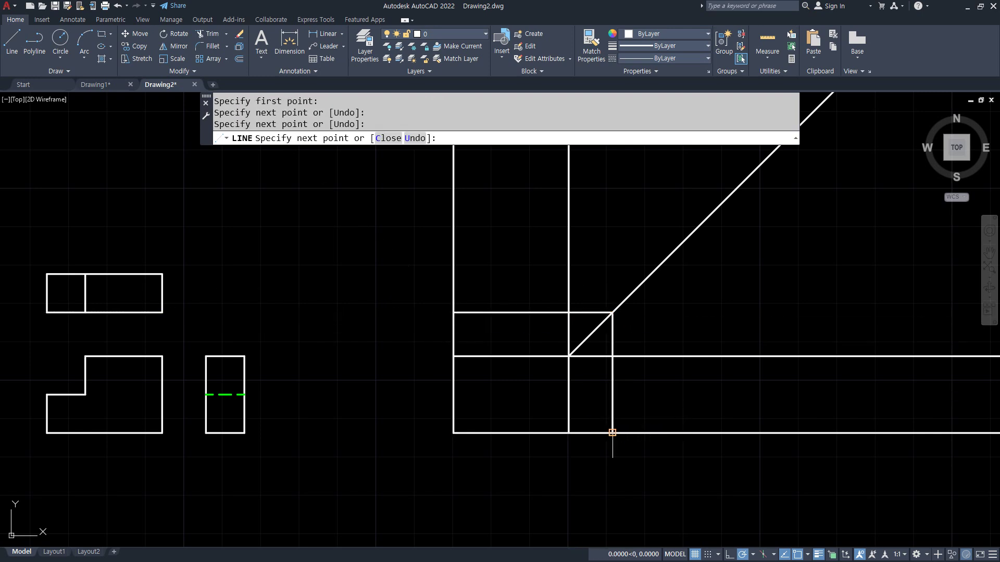
key(Return)
- Offset the third layout's vertical transfer line 10 outward and its horizontal transfer line 10 upward
text(o)
key(Return)
text(10)
key(Return)
click(613, 419)
click(639, 405)
click(511, 313)
click(500, 264)
key(Return)
- Fillet the offset vertical line and the diagonal so they meet in a sharp corner
text(f)
key(Return)
click(651, 325)
click(636, 288)
- Fence-trim the excess lines around the third layout's side view, leaving its rectangle separate from the front view
text(tr)
key(Return)
text(f)
key(Return)
click(691, 472)
click(687, 335)
click(597, 355)
click(595, 461)
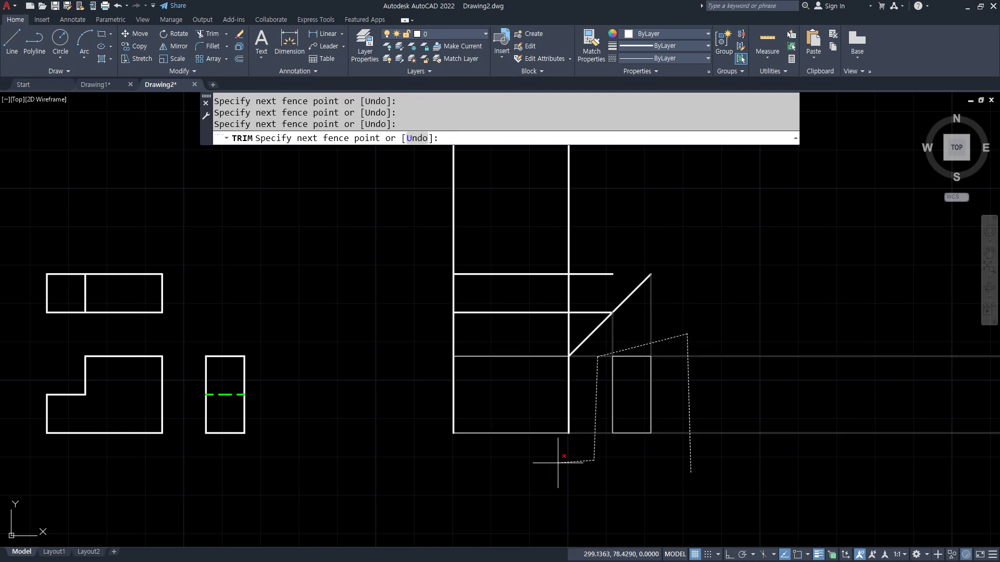
key(Return)
- Fence-trim the excess lines around the third layout's top view, leaving it as a separate rectangle
key(Return)
click(433, 325)
click(576, 323)
click(597, 250)
click(432, 239)
key(Return)
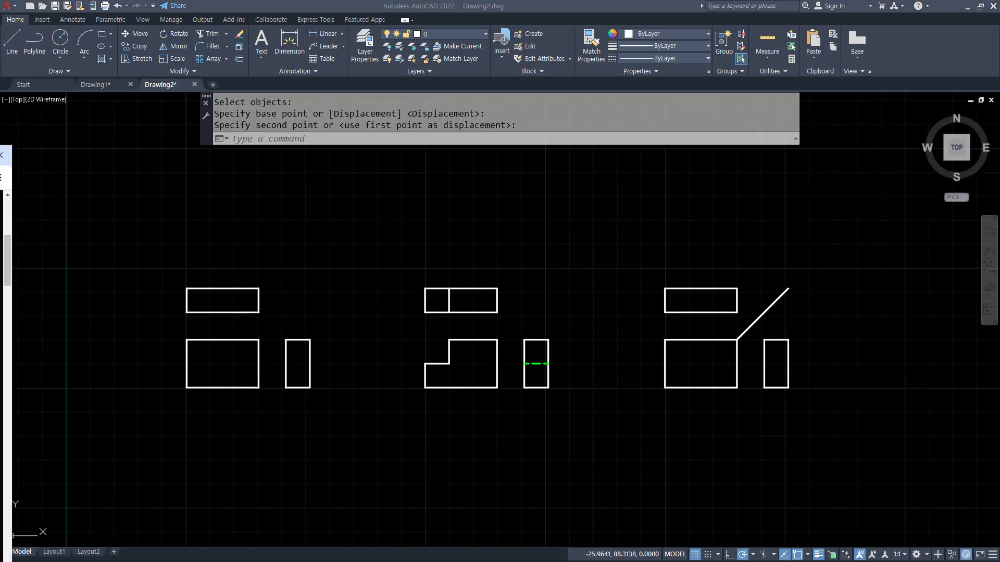
- Bring the browser over the drawing, examine the center-notched third block in the isometric examples, and return to AutoCAD
key(alt+Tab)
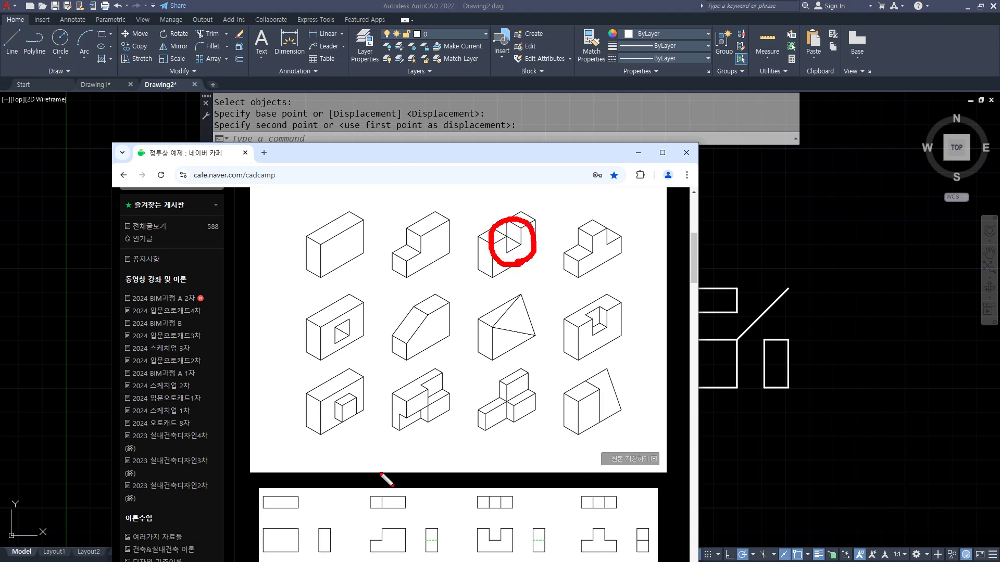
key(Escape)
drag(514, 154, 0, 156)
- Offset the third front view's left and right edges 10 inward and its top edge 10 downward
scroll(718, 357, up, 4)
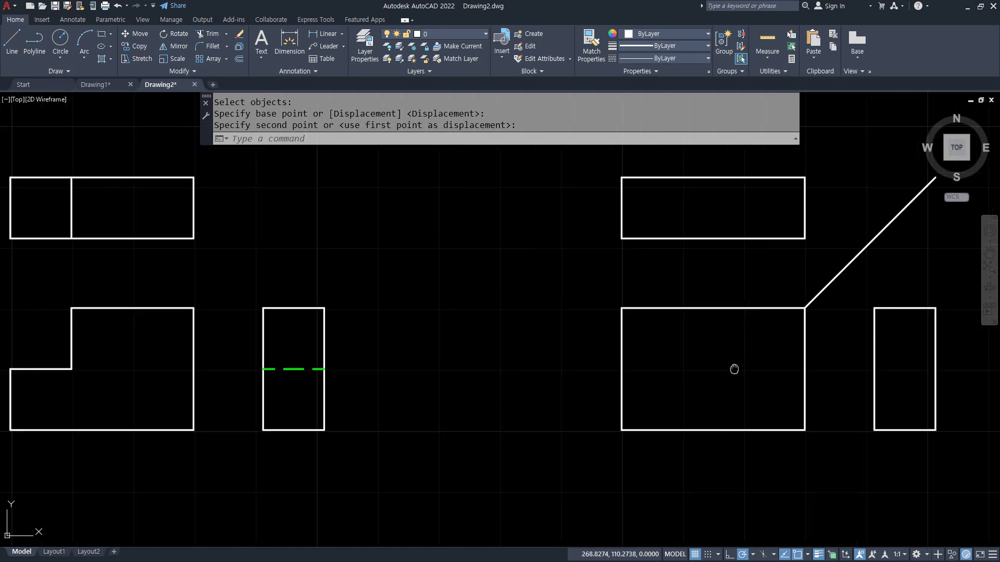
text(o)
key(Return)
key(Return)
click(565, 343)
click(620, 345)
click(748, 345)
click(703, 339)
click(651, 308)
click(692, 364)
key(Return)
- Trim the third front view to a U-shaped profile with a square notch in the middle of its top edge
text(tr)
key(Return)
click(721, 356)
click(660, 404)
click(650, 413)
click(592, 352)
click(646, 311)
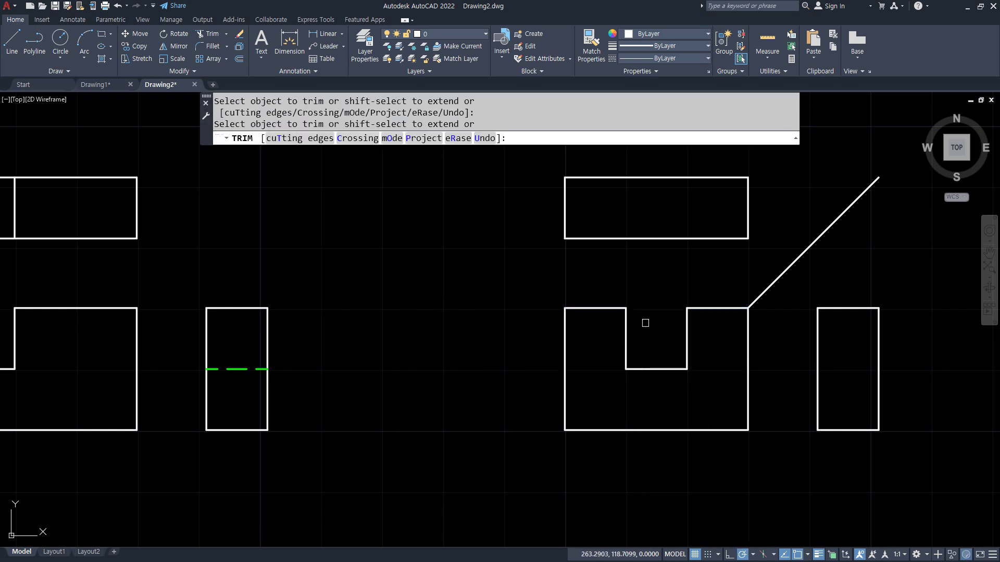
- Draw a line from the third front view's left notch corner straight up through the top view to its upper edge
key(Return)
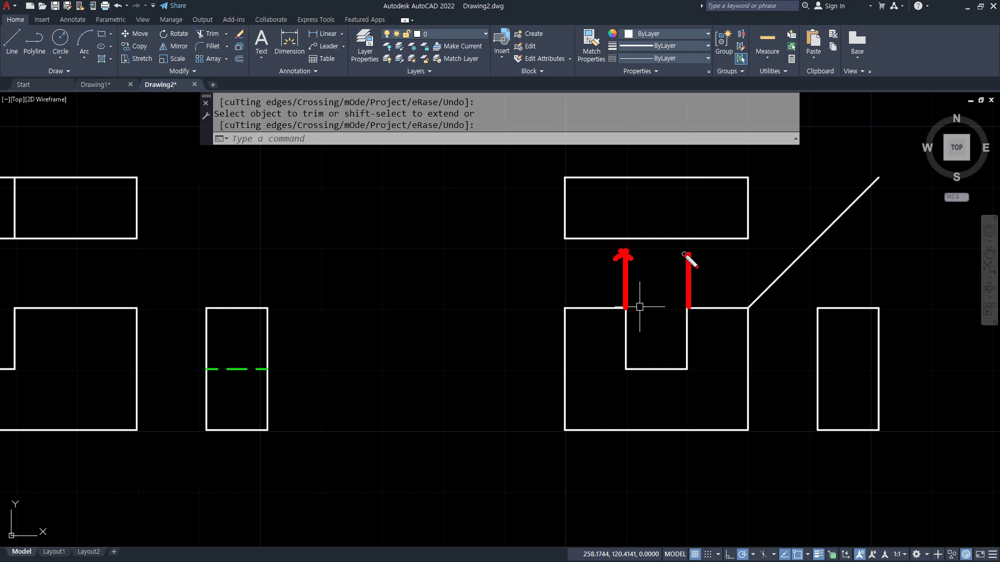
key(Return)
text(l)
key(Return)
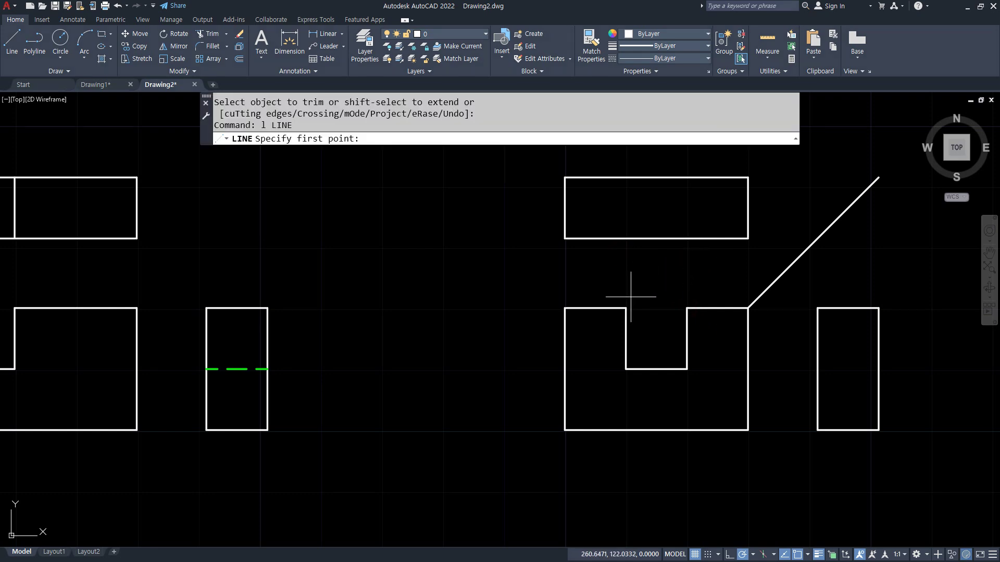
click(626, 309)
click(626, 239)
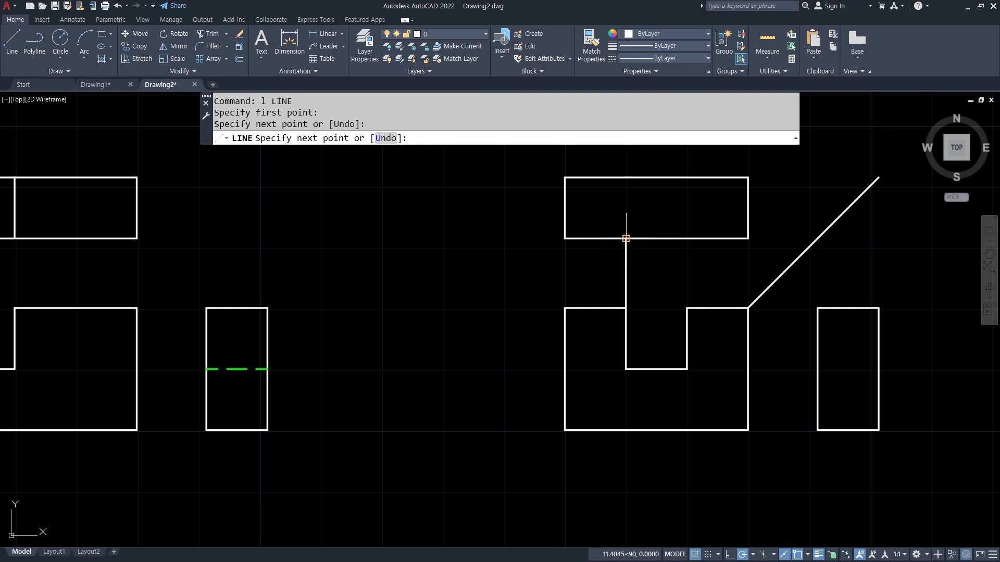
click(626, 177)
key(Return)
- Draw the matching line up from the right notch corner, and erase both connecting segments between the front and top views
key(Return)
click(687, 308)
click(687, 239)
click(687, 177)
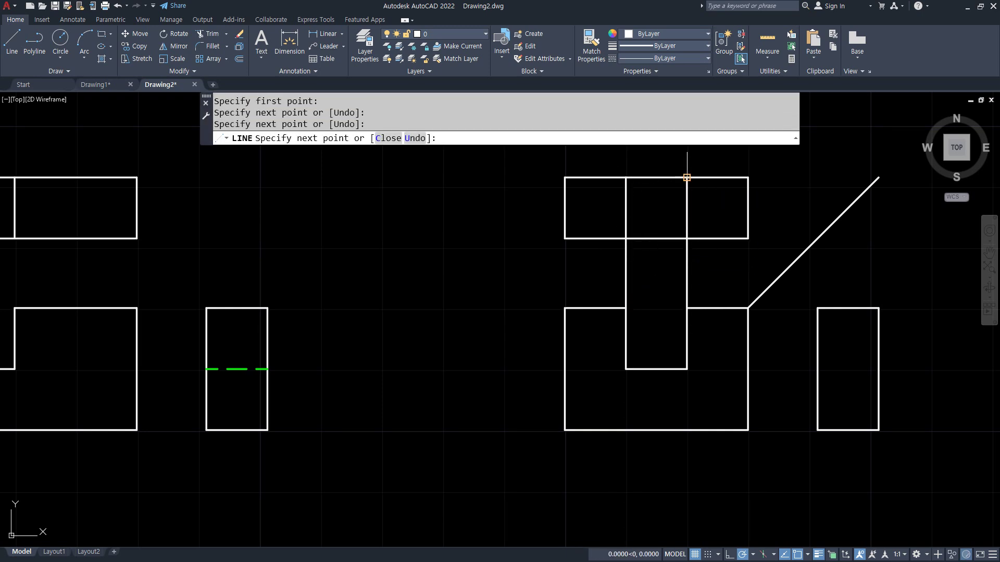
key(Return)
click(697, 279)
click(558, 259)
key(Delete)
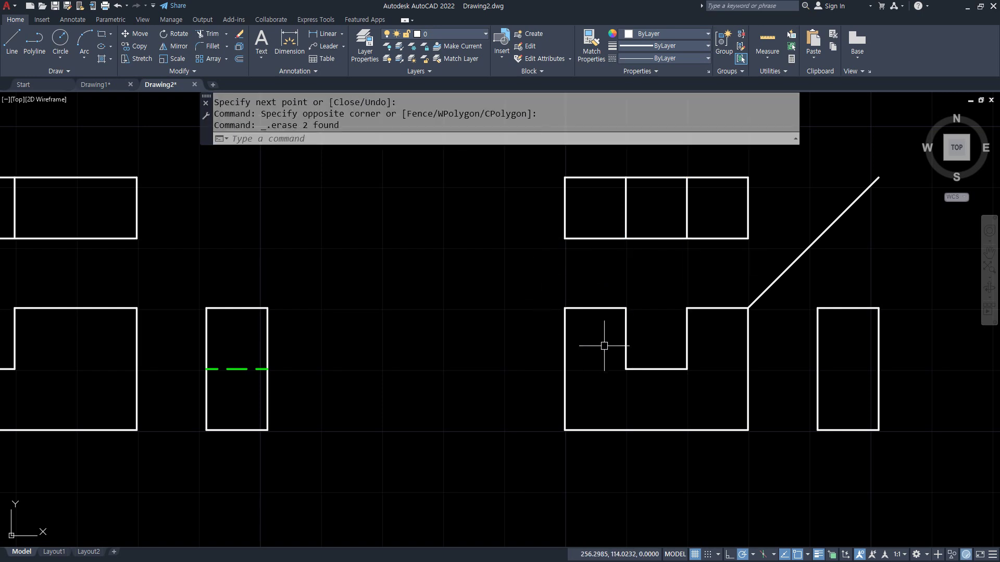
- Project the notch's bottom edge horizontally across the third side view, and erase the connecting segment between the front and side views
middle_drag(604, 346, 502, 346)
text(l)
key(Return)
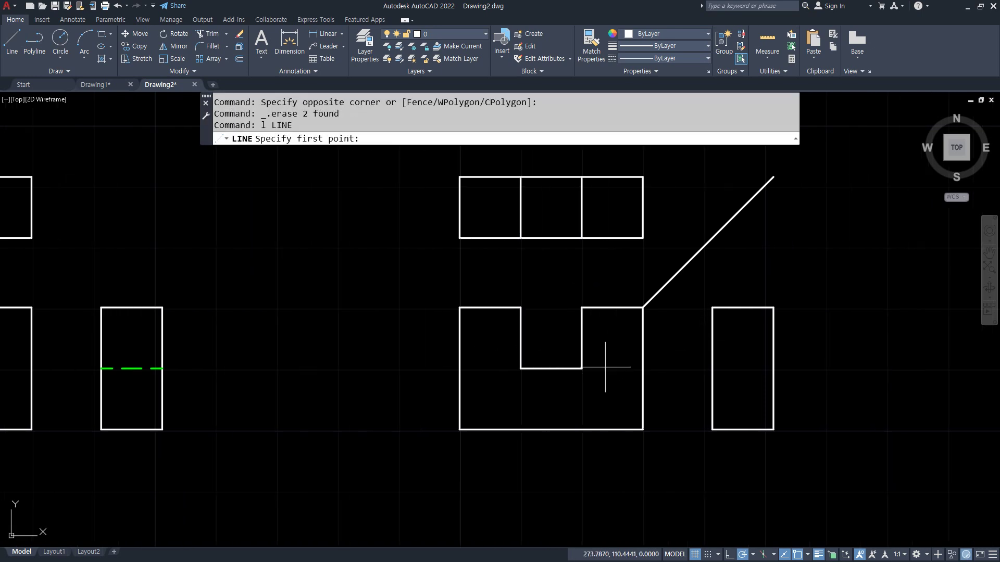
click(582, 368)
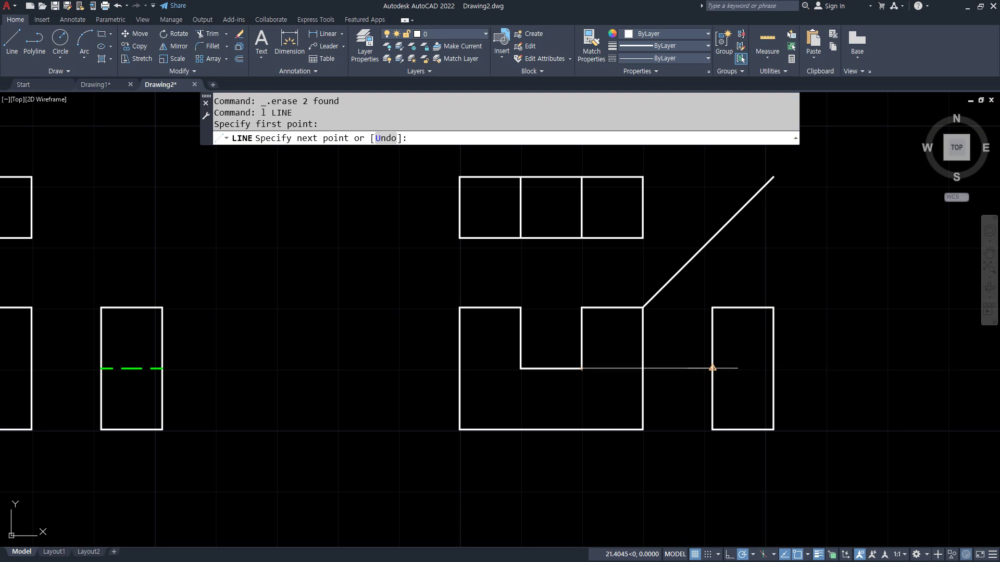
click(712, 369)
click(773, 368)
key(Return)
click(680, 369)
key(Delete)
- Match the properties of the third side view's new line to the green dashed hidden line in the second side view
text(ma)
key(Return)
click(129, 368)
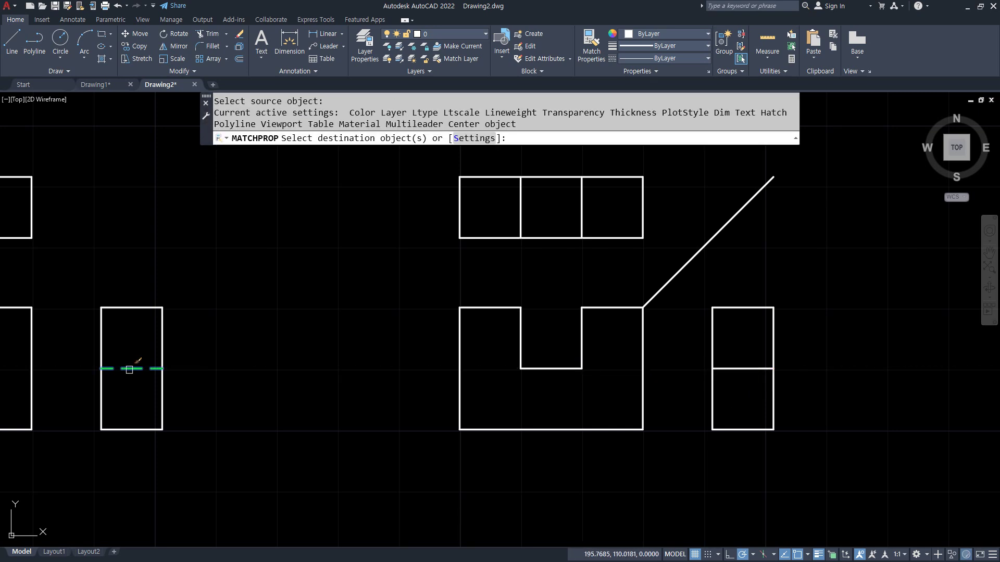
click(750, 368)
key(Return)
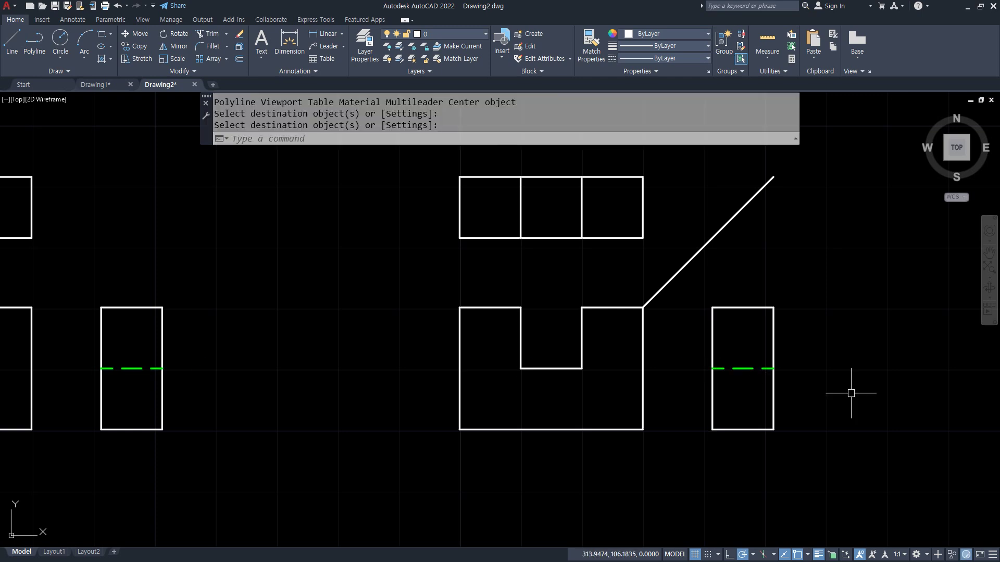
- Erase the third layout's 45° projection line
click(684, 256)
click(653, 314)
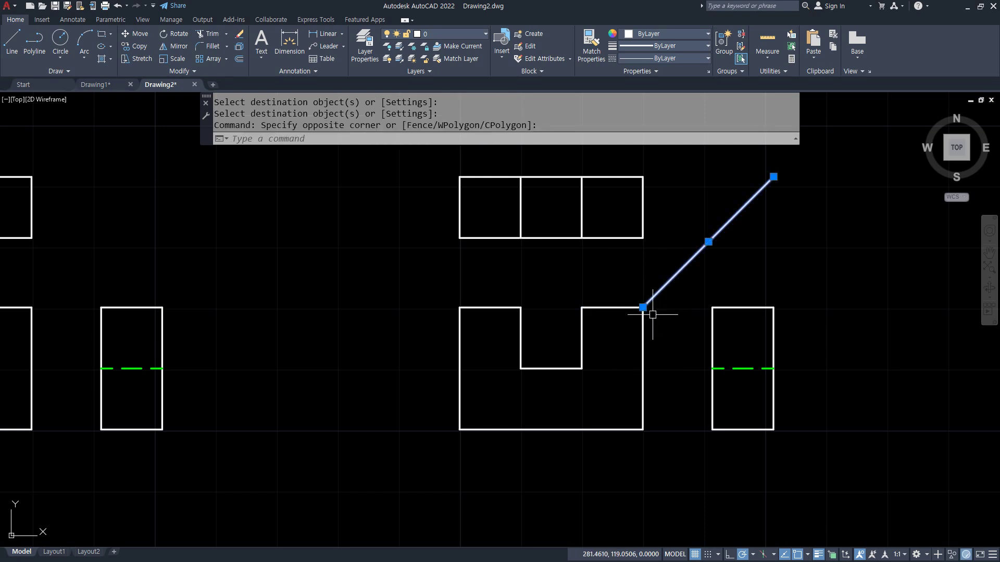
key(Delete)
scroll(813, 369, down, 3)
middle_drag(904, 391, 599, 394)
text(xl)
key(Return)
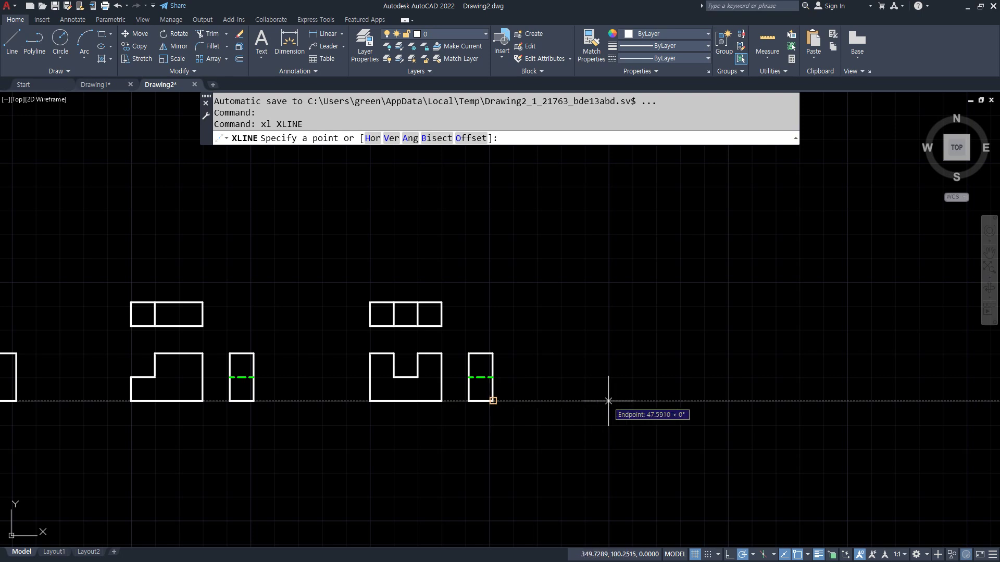
click(609, 401)
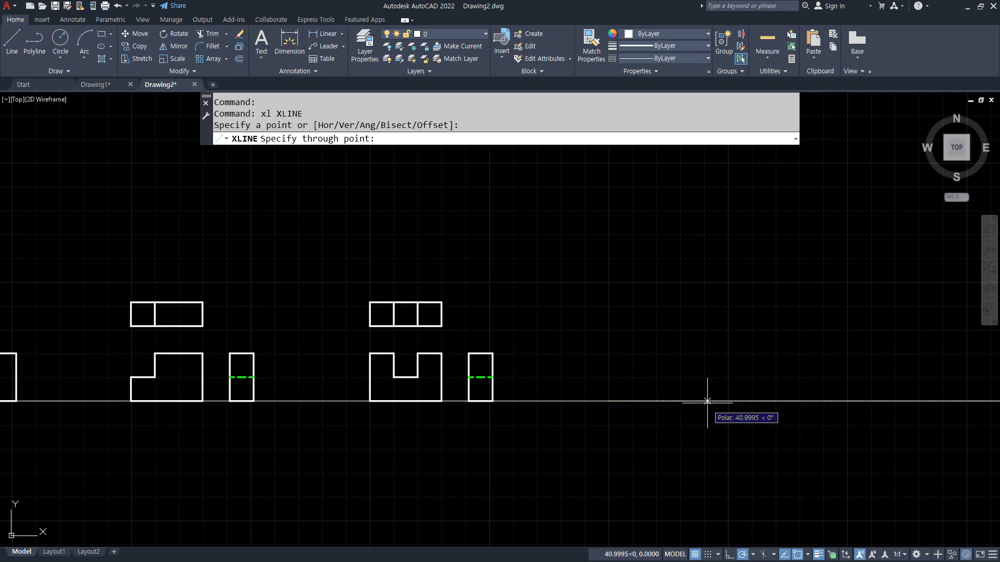
key(Escape)
- Draw horizontal, vertical and 45° construction lines through one point beyond the third layout, level with its front view's top, and trim the diagonal's lower half
key(Return)
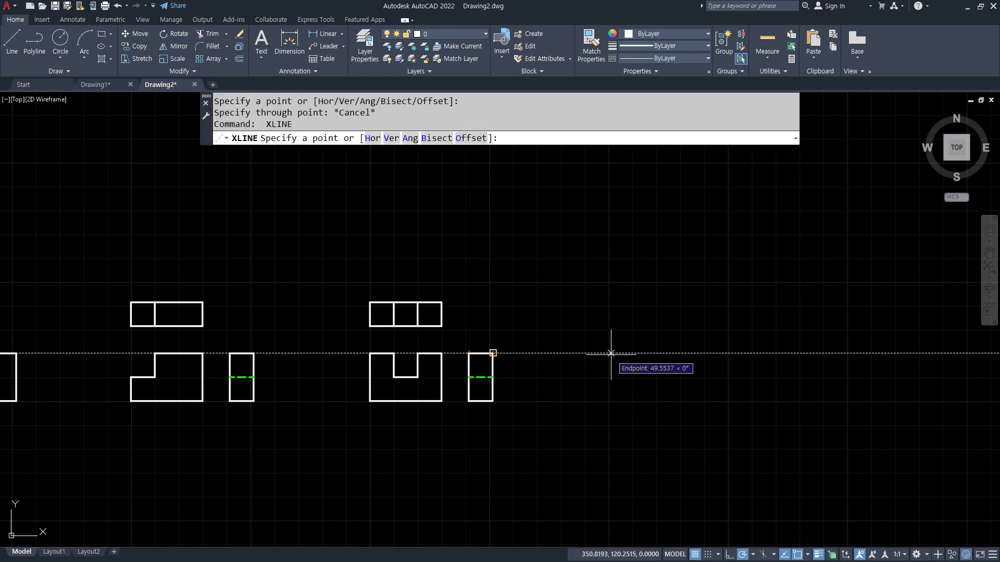
click(609, 354)
click(691, 354)
click(609, 325)
click(638, 325)
key(Return)
text(tr)
key(Return)
click(574, 388)
- Offset the fourth layout's vertical construction line 30 to the left
text(o)
key(Return)
text(30)
key(Return)
click(608, 384)
click(583, 379)
key(Return)
- Offset the fourth layout's horizontal construction line 20 downward
key(Return)
text(20)
key(Return)
click(569, 354)
click(585, 412)
key(Return)
- Trim the construction lines that extend below and just left of the fourth layout's front view
text(tr)
key(Return)
drag(652, 418, 523, 416)
drag(521, 453, 512, 308)
key(Return)
- Draw a horizontal line above the fourth front view to the 45° line, continuing vertically down to the front view's base level
text(l)
key(Return)
click(538, 326)
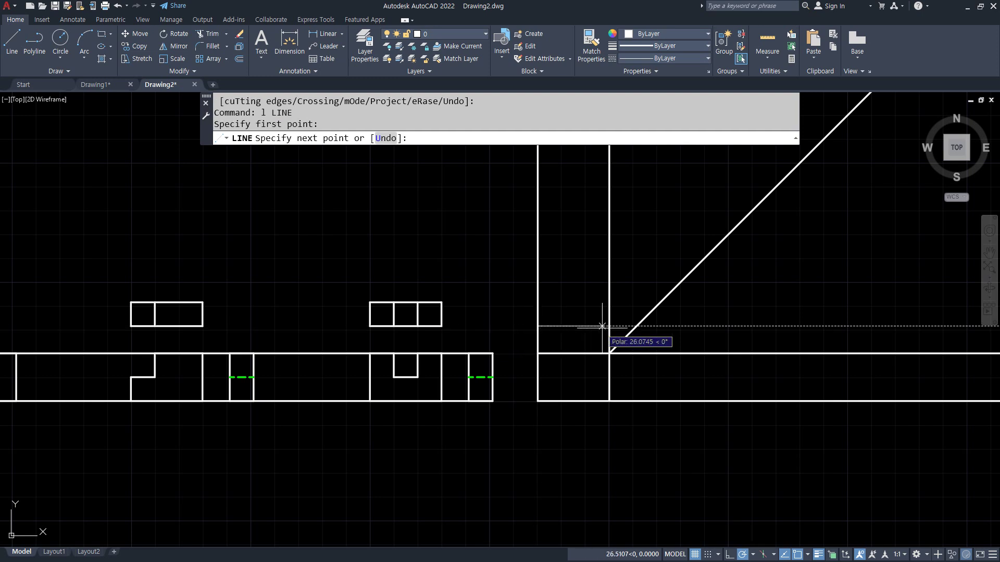
click(637, 326)
click(636, 401)
key(Return)
- Offset the new horizontal line 10 upward and the new vertical line 10 to the right
text(o)
key(Return)
text(10)
key(Return)
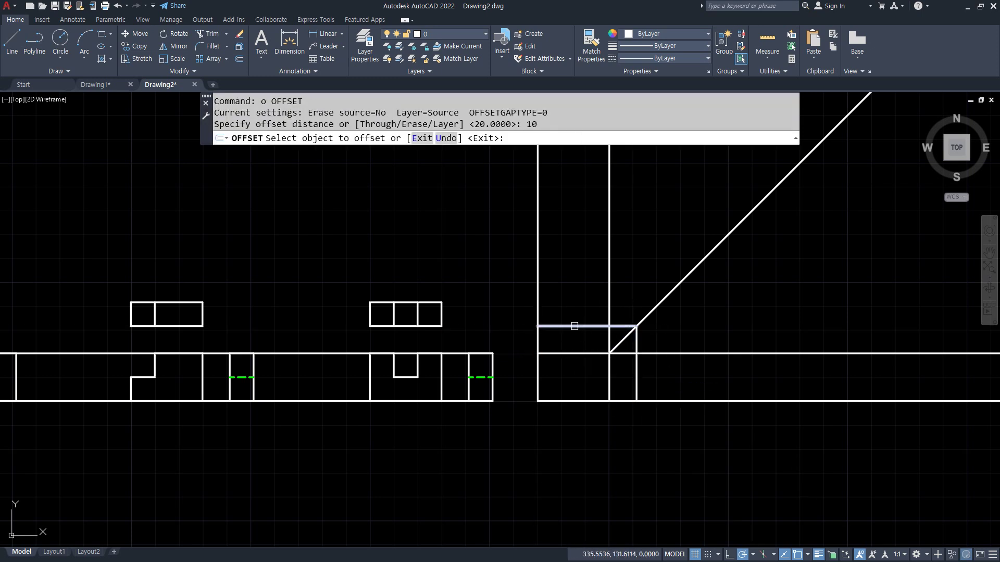
click(573, 326)
click(574, 307)
click(640, 372)
click(657, 364)
key(Return)
- Fillet the 45° line and the outer vertical line of the fourth side view so they meet at a corner
text(f)
key(Return)
click(648, 314)
click(659, 353)
- Fence-trim the excess lines around the fourth layout's side view, leaving it as a separate rectangle
text(tr)
key(Return)
text(f)
key(Return)
click(678, 431)
click(671, 309)
click(616, 436)
key(Return)
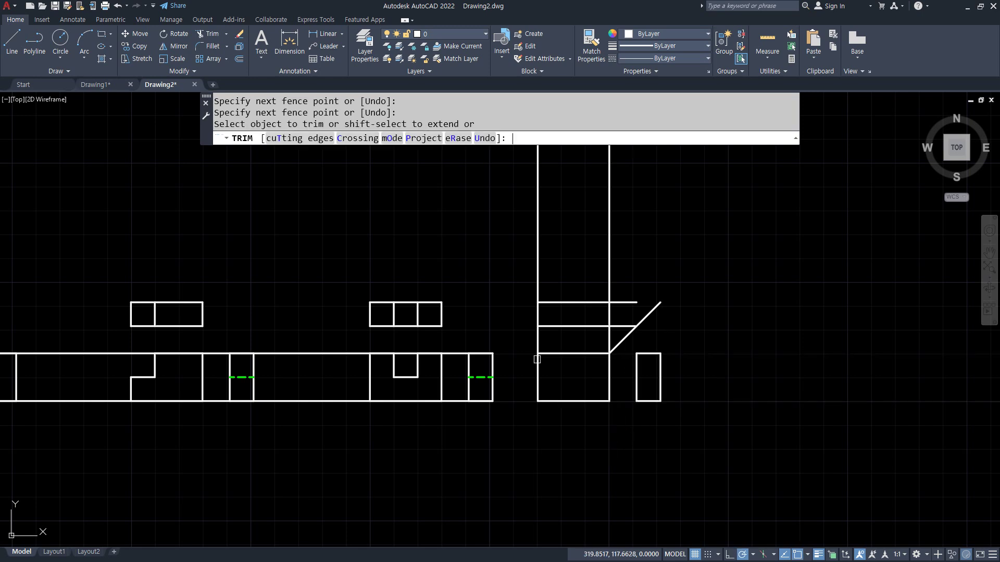
- Fence-trim the excess lines around the fourth layout's top view, leaving it as a separate rectangle
text(f)
key(Return)
click(517, 343)
click(615, 339)
click(621, 279)
click(514, 273)
key(Return)
key(Return)
- Erase the two leftover horizontal construction lines running across the earlier layouts
click(339, 327)
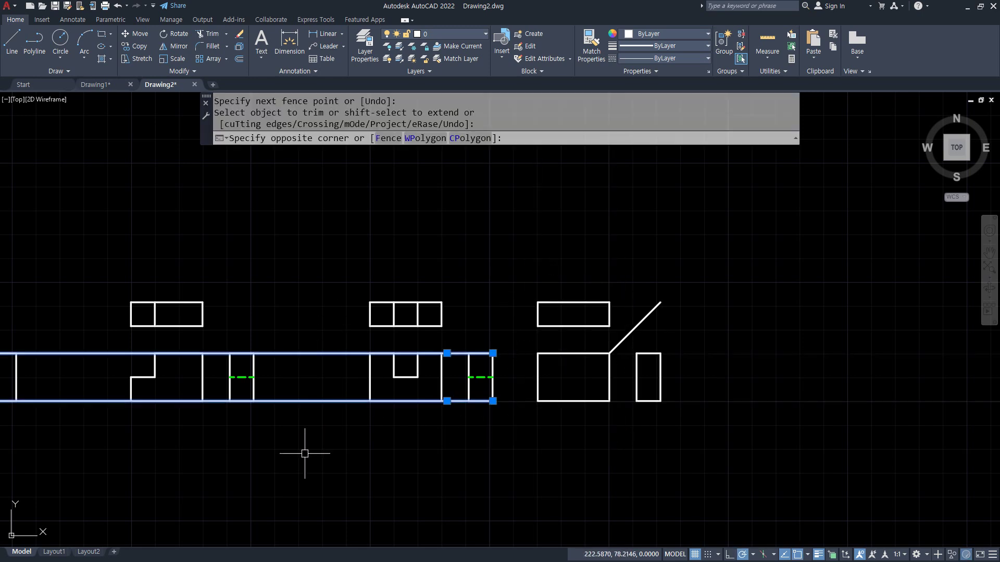
click(311, 460)
text(e)
key(Return)
middle_drag(315, 462, 474, 461)
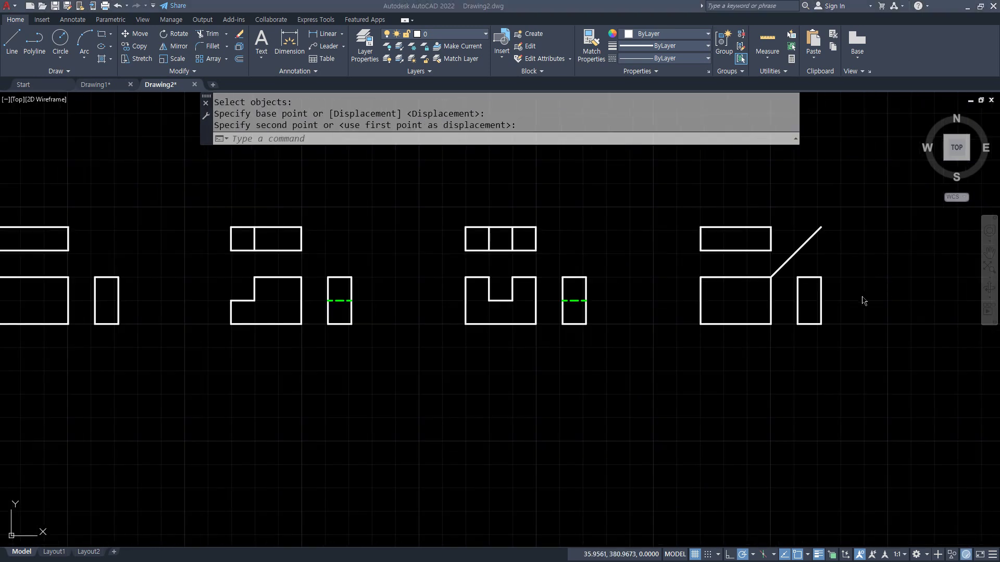
- Offset the fourth front view's top edge 10 downward and its left edge 10 inward
scroll(802, 297, up, 6)
middle_drag(623, 308, 565, 320)
text(o)
key(Return)
text(10)
key(Return)
click(552, 222)
click(551, 244)
click(375, 254)
click(387, 254)
- Offset the fourth front view's right edge 10 inward
click(655, 277)
click(626, 265)
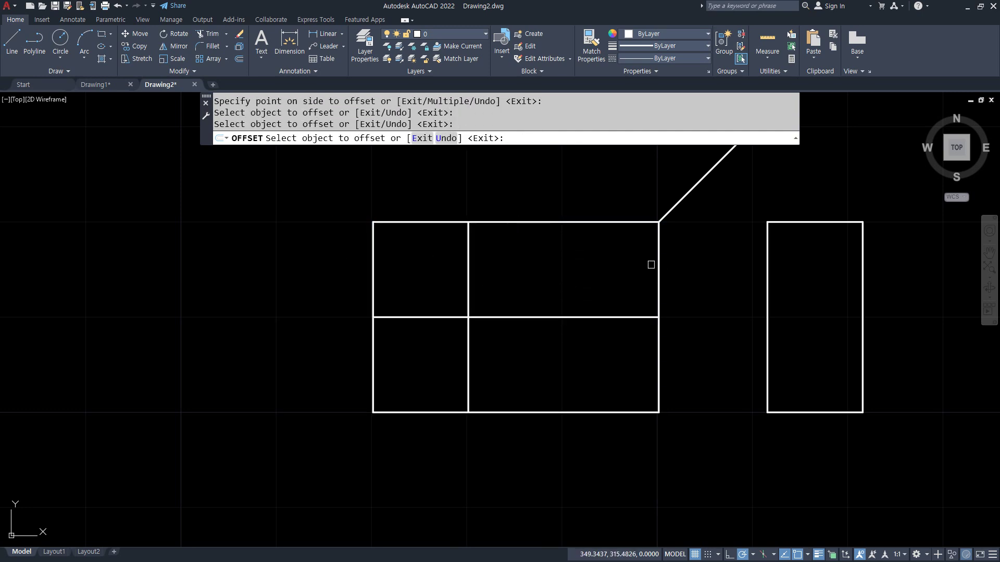
click(658, 263)
click(592, 237)
key(Return)
- Trim the fourth front view to an inverted-T profile with a raised square block in the middle
text(tr)
key(Return)
click(591, 202)
click(676, 286)
key(Return)
click(591, 368)
click(424, 345)
key(Return)
click(452, 195)
click(293, 306)
key(Return)
click(498, 316)
key(Return)
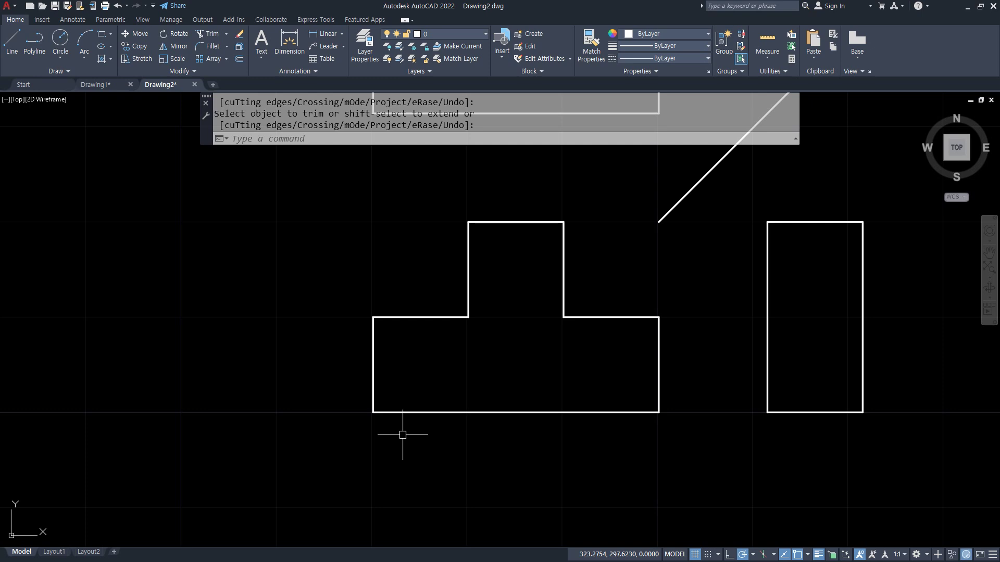
scroll(490, 462, down, 2)
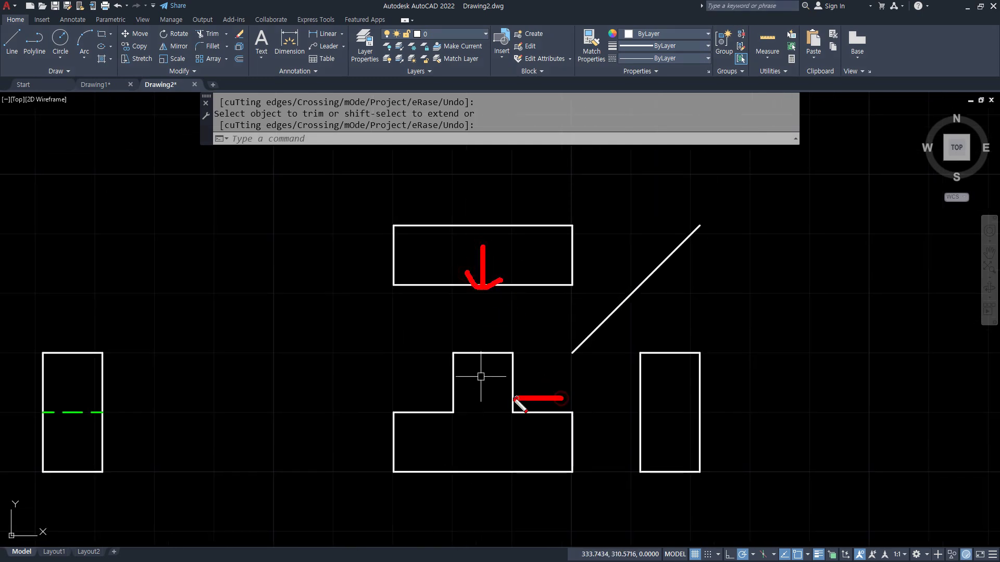
drag(704, 401, 603, 400)
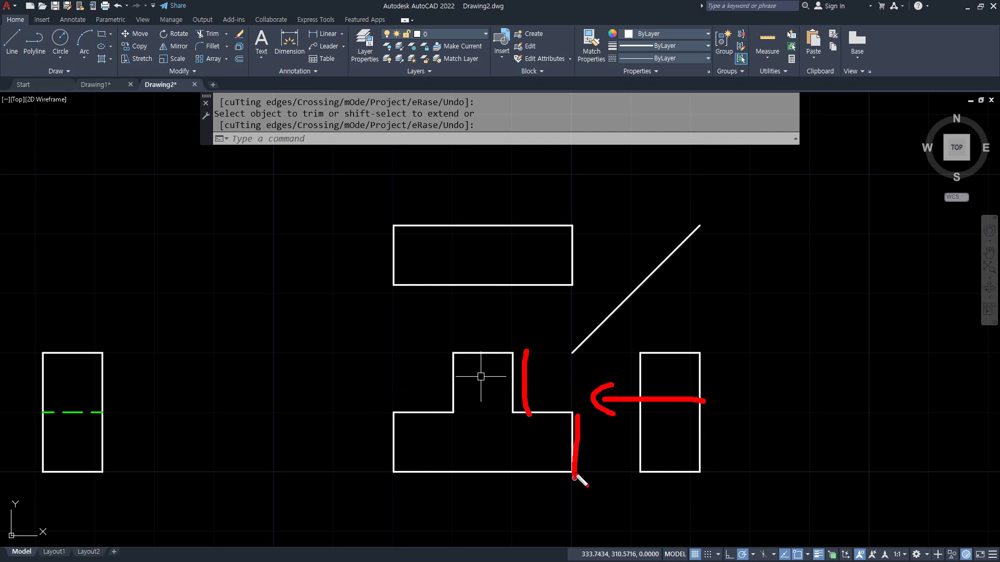
key(Delete)
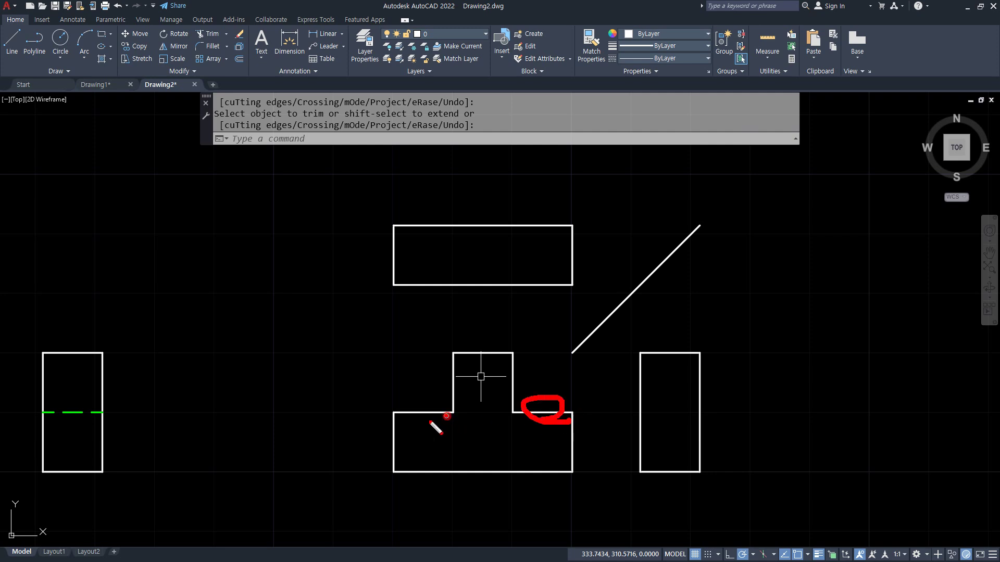
drag(446, 417, 448, 412)
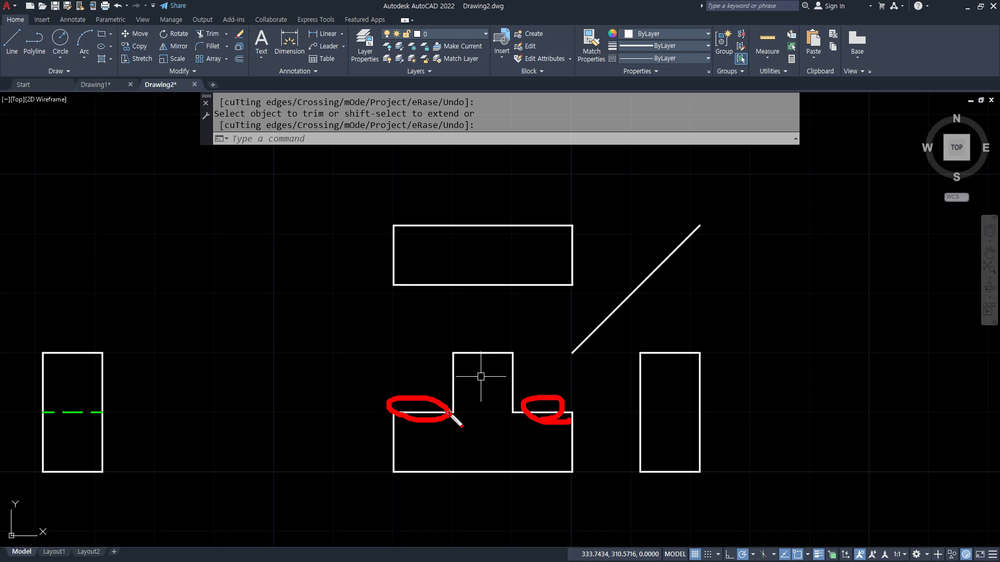
- Draw two vertical lines across the fourth top view, aligned with the left and right edges of the front view's raised block
key(Return)
text(l LINE)
key(Return)
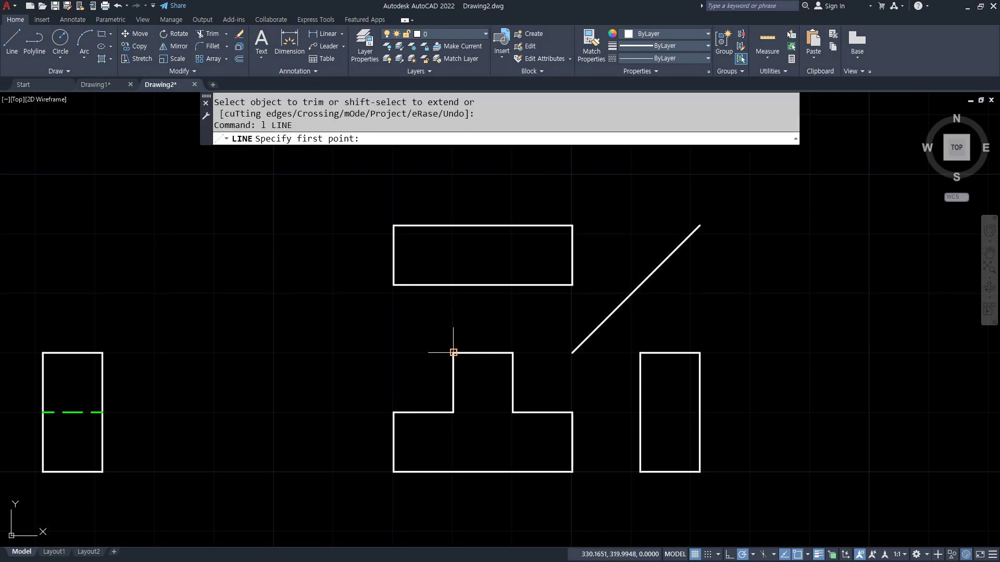
click(453, 284)
click(453, 225)
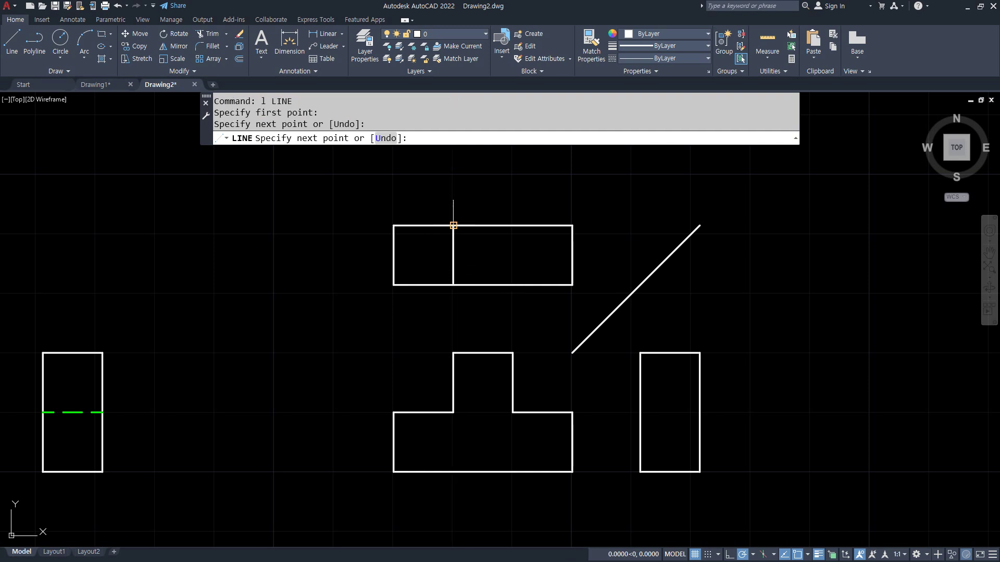
key(Return)
key(Return)
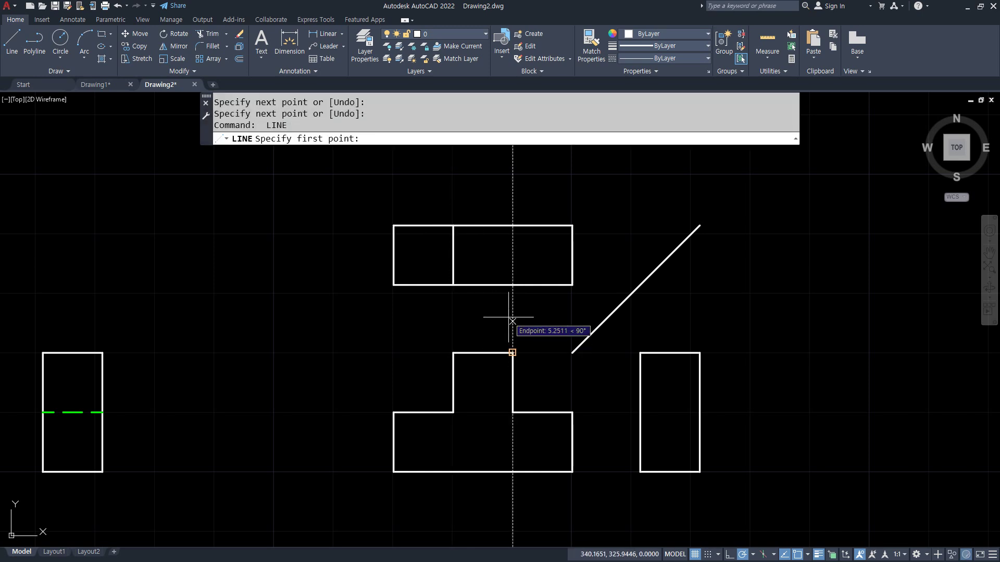
click(512, 285)
click(512, 225)
key(Return)
- Draw a horizontal line across the fourth side view, level with the front view's lower step
key(Return)
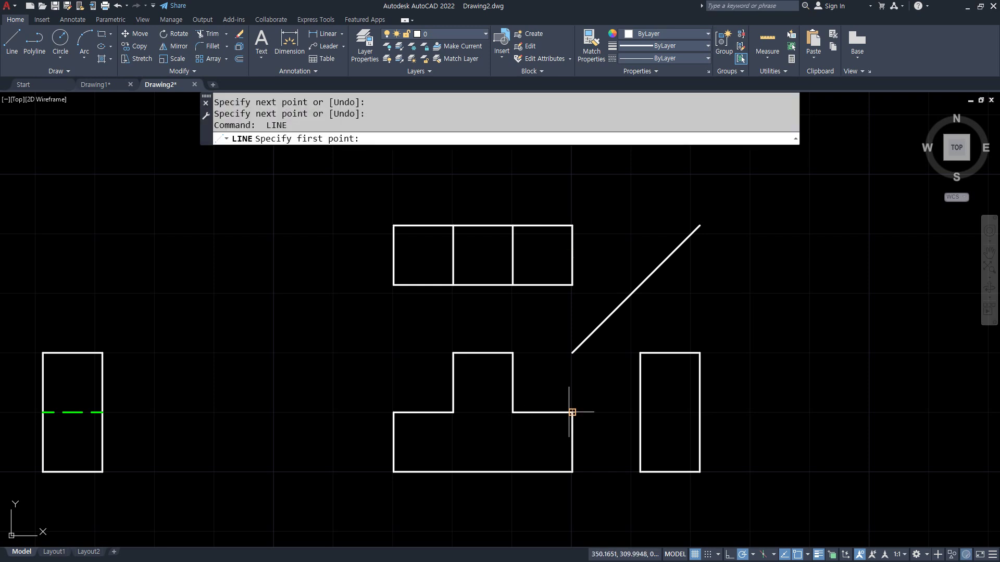
click(640, 412)
click(700, 413)
key(Return)
- Erase the fourth layout's 45° projection line
click(670, 275)
click(638, 232)
text(e)
key(Return)
scroll(394, 373, down, 2)
scroll(643, 407, down, 2)
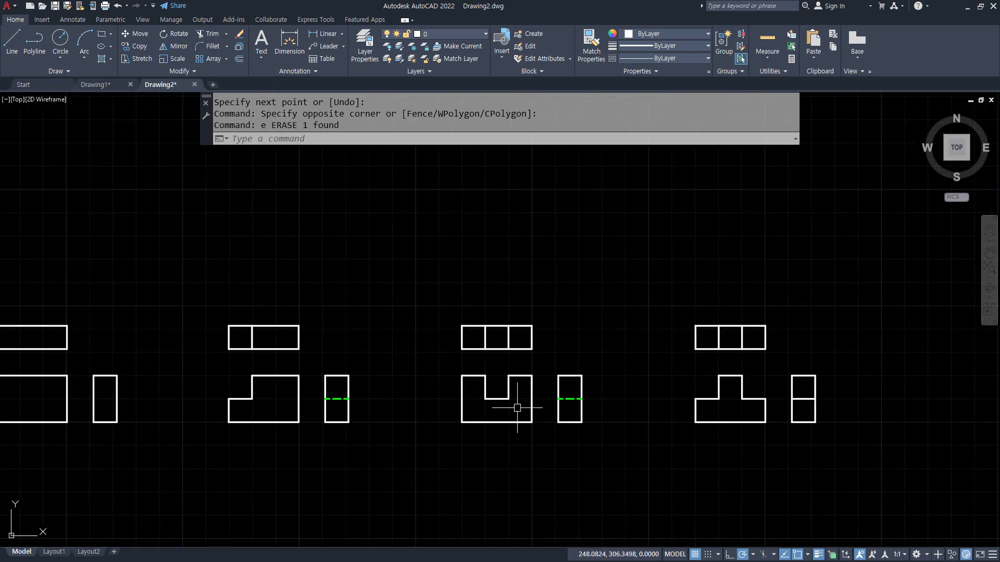
middle_drag(576, 350, 565, 324)
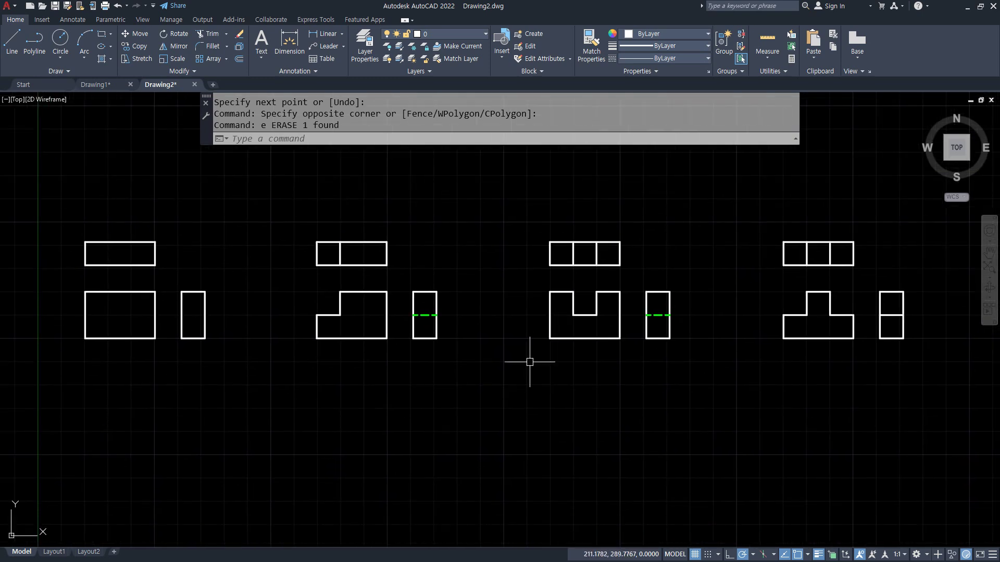
mouse_move(270, 421)
middle_down()
mouse_move(323, 346)
mouse_move(345, 334)
middle_up()
text(xl)
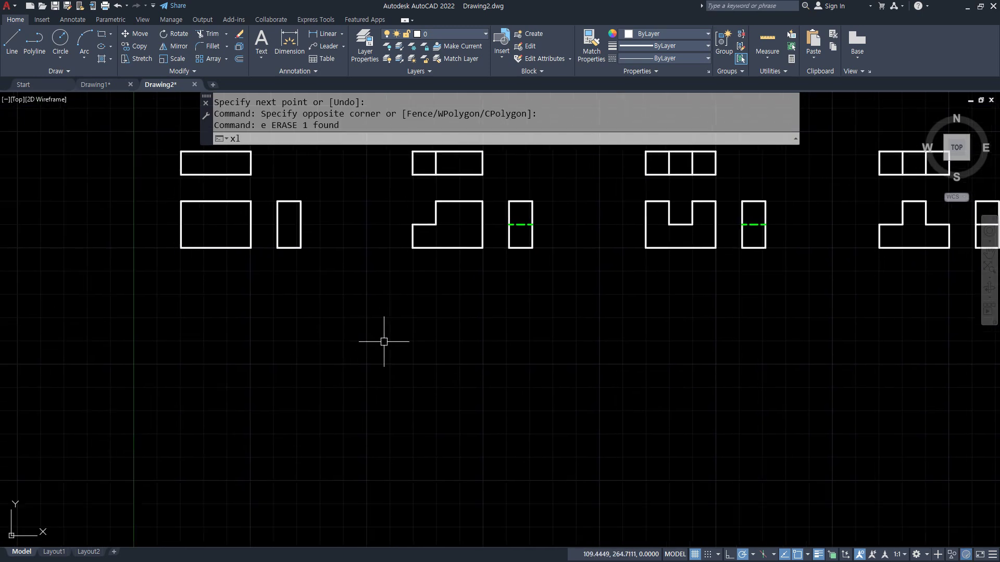
key(Return)
click(249, 365)
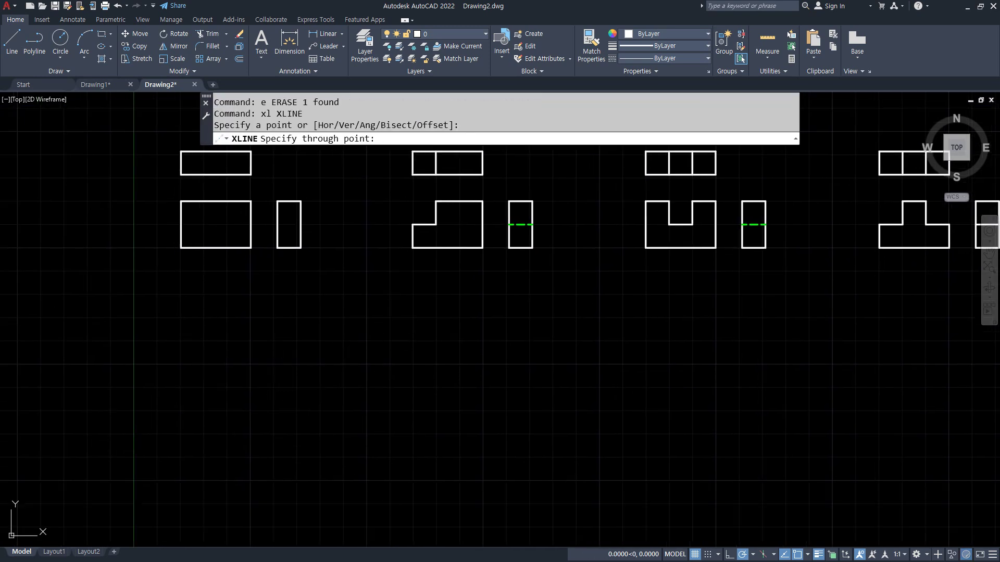
click(313, 365)
key(Escape)
click(306, 350)
click(257, 390)
text(E)
key(Return)
- Draw vertical, horizontal and 45° construction lines through one point below the first front view's right corner, trimming the diagonal below that point
text(xl)
key(Return)
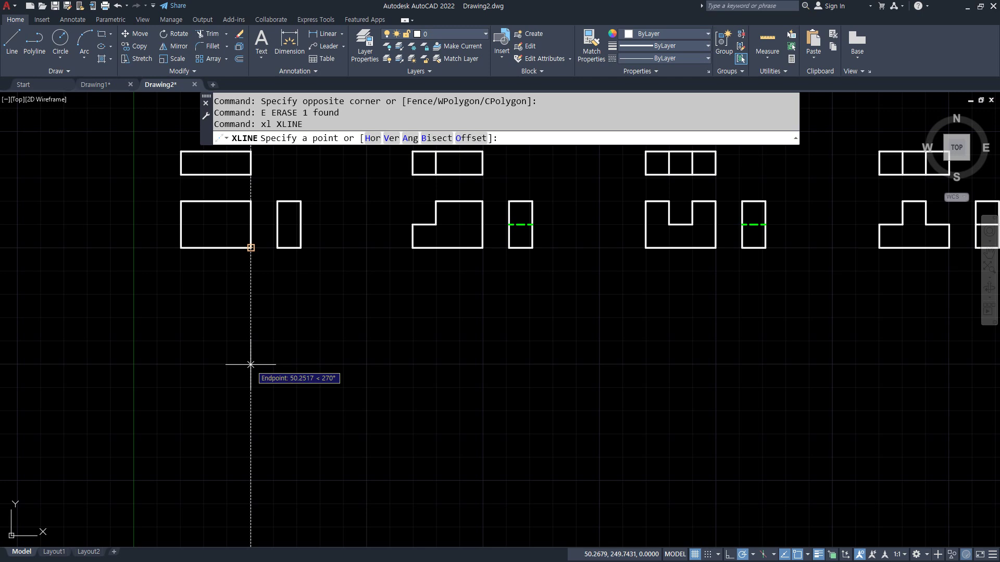
click(251, 365)
click(303, 365)
click(251, 317)
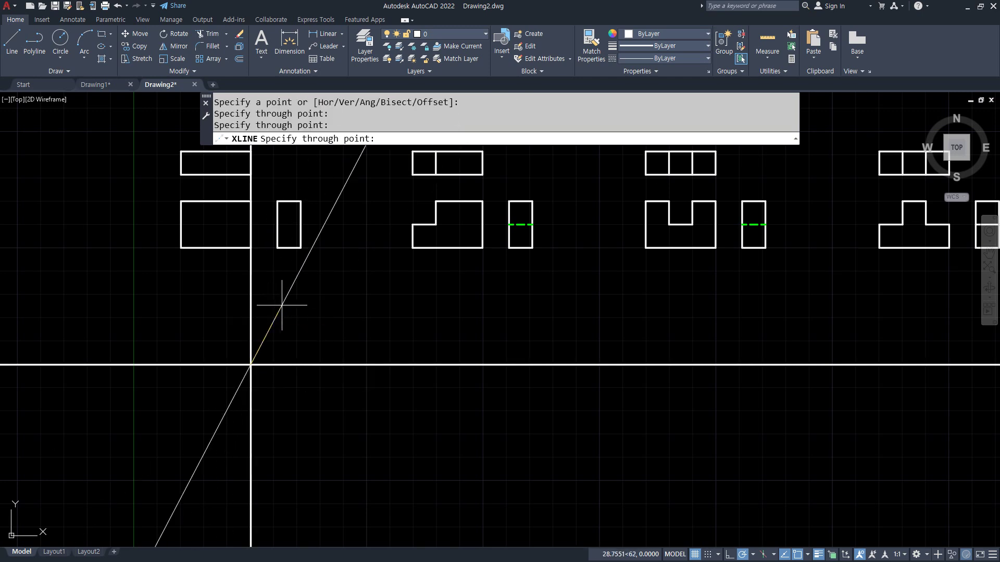
click(285, 330)
key(Return)
text(tr)
key(Return)
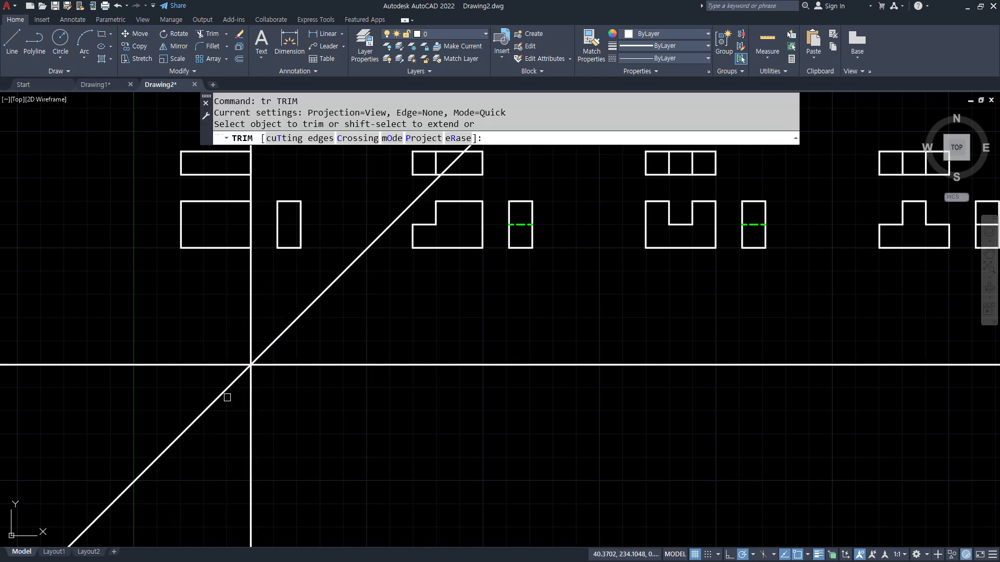
click(222, 394)
key(Return)
- Offset the vertical construction line 30 to the left and the horizontal construction line 20 downward
text(o)
key(Return)
text(30)
key(Return)
click(251, 386)
click(205, 385)
key(Return)
key(Return)
text(20)
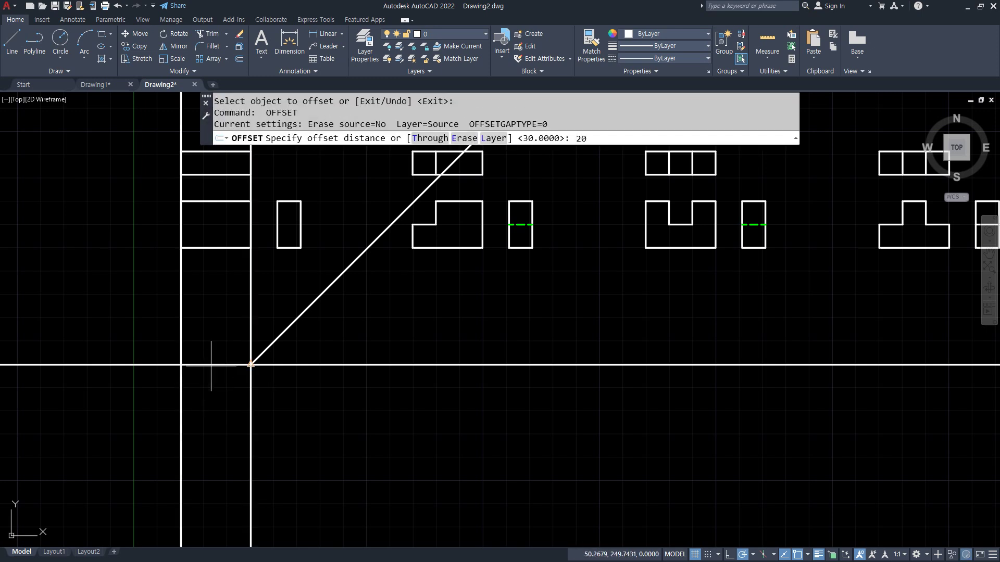
key(Return)
click(213, 365)
click(214, 410)
key(Return)
- Trim the construction lines that extend below and to the left of the fifth layout's front view
text(tr)
key(Return)
drag(320, 440, 157, 439)
key(Return)
click(147, 305)
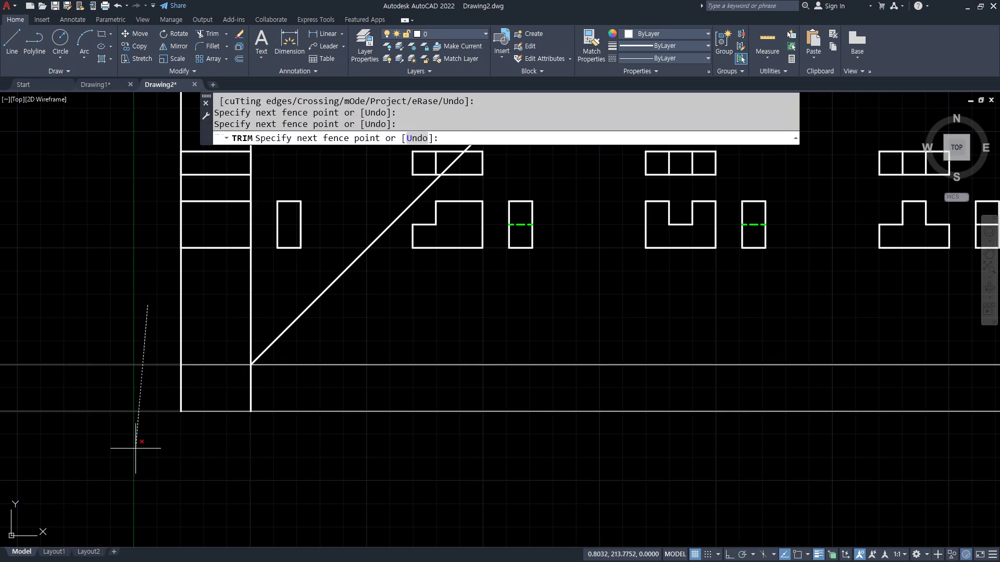
click(134, 446)
key(Return)
key(Return)
- Draw a horizontal line above the front view to the 45° line, continuing vertically down to the front view's base level
text(l)
key(Return)
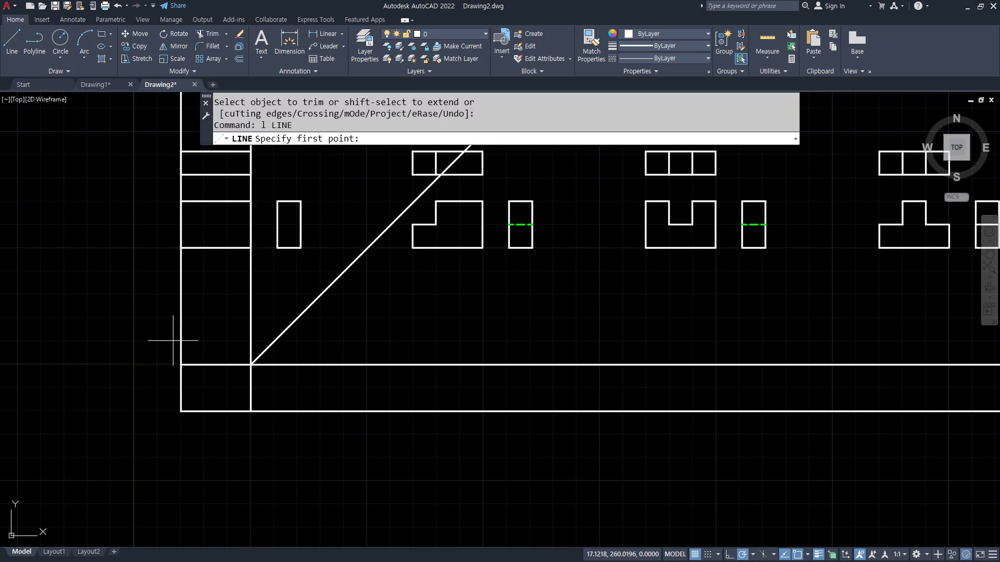
click(159, 340)
click(276, 340)
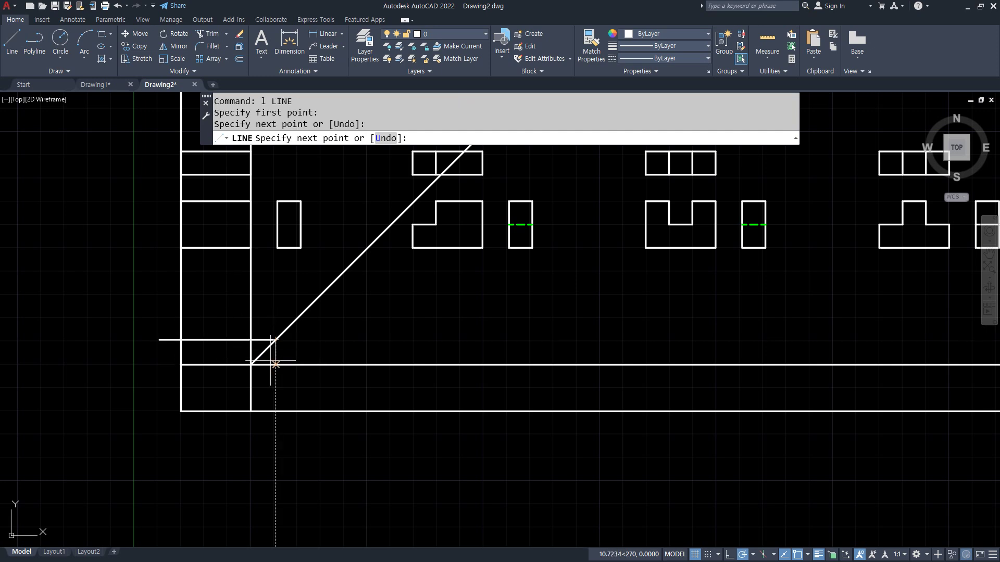
click(275, 412)
key(Return)
- Offset the side view's vertical line 10 to the right and the top view's horizontal line 10 upward
text(O)
key(Return)
text(10)
key(Return)
click(275, 394)
click(301, 391)
click(238, 340)
click(229, 323)
key(Return)
- Fillet the side view's outer vertical line with the 45° line so that both end at their intersection
text(f)
key(Return)
click(296, 351)
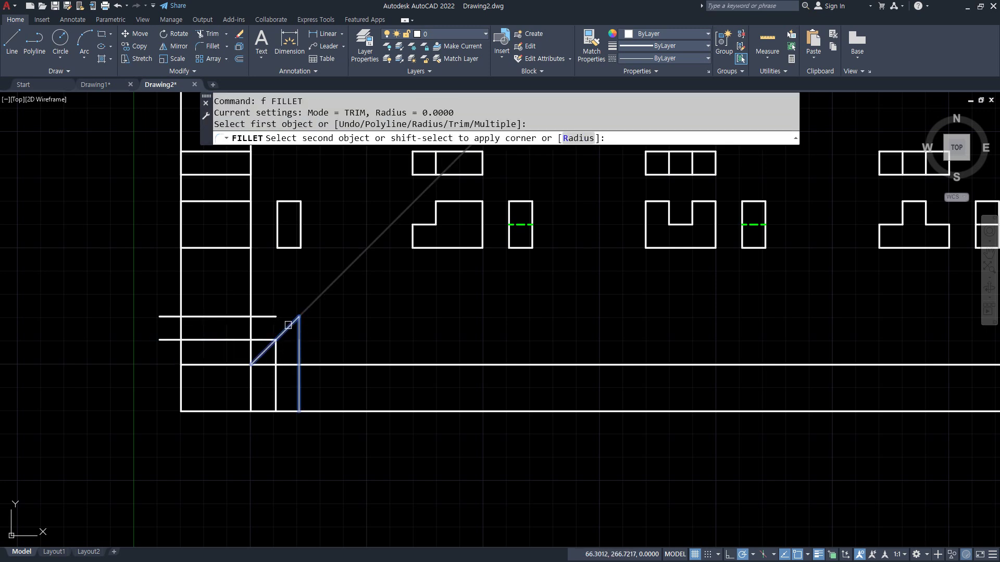
click(287, 328)
- Trim the excess lines around the fifth layout's side view to leave a closed rectangle
text(tr)
key(Return)
text(f)
key(Return)
click(330, 443)
mouse_move(330, 443)
mouse_down()
mouse_move(329, 356)
mouse_move(316, 350)
mouse_move(326, 361)
mouse_move(266, 366)
mouse_up()
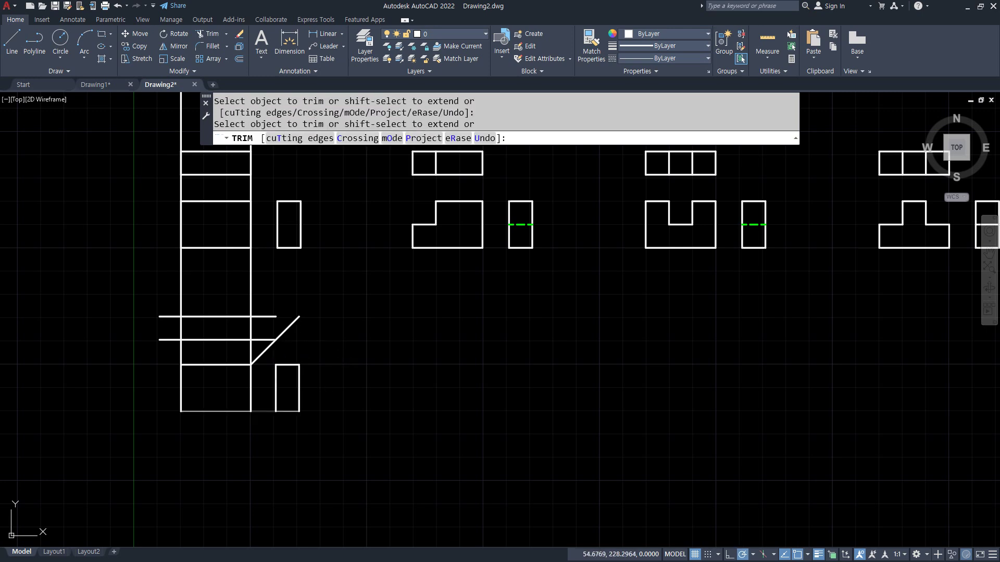
- Trim the projecting lines around the fifth layout's top view and between it and the front view
scroll(189, 348, up, 2)
text(f)
key(Return)
click(143, 356)
click(295, 350)
click(310, 271)
key(Return)
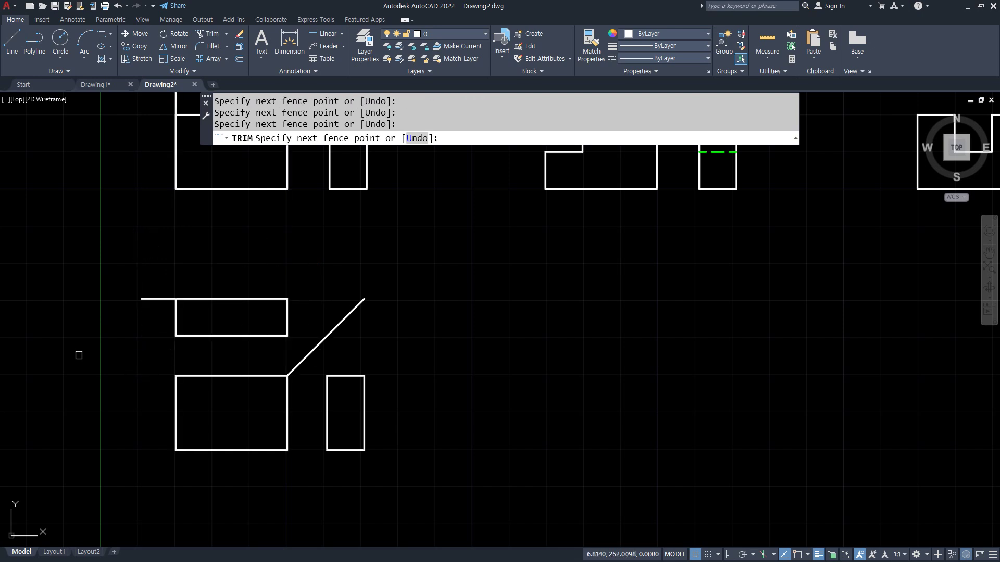
mouse_move(116, 320)
mouse_down()
mouse_move(152, 293)
mouse_move(142, 278)
mouse_up()
key(Return)
- Erase the two leftover vertical construction lines running through the first layout
scroll(108, 306, down, 2)
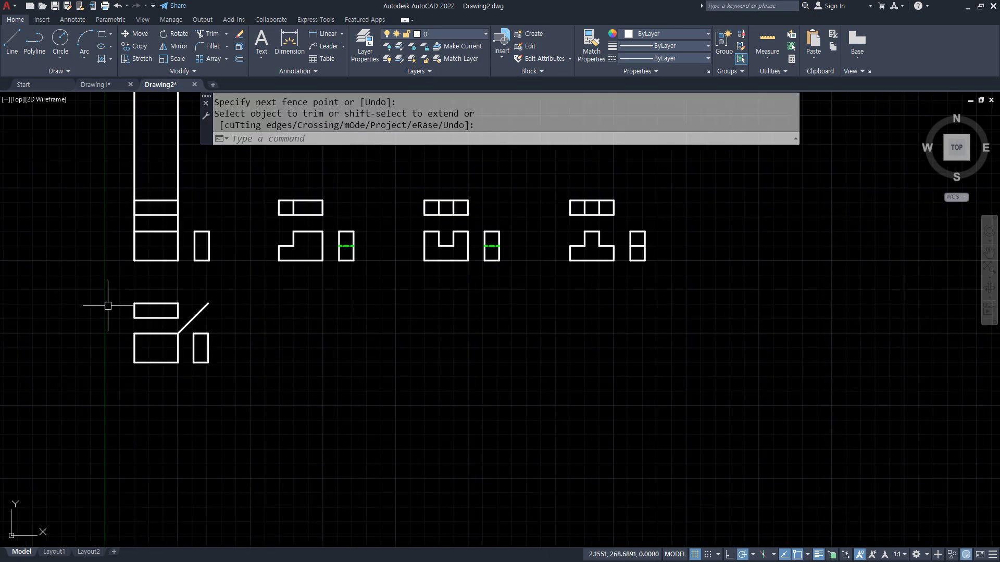
middle_drag(145, 252, 157, 323)
click(223, 226)
click(94, 188)
text(e)
key(Return)
scroll(152, 424, up, 1)
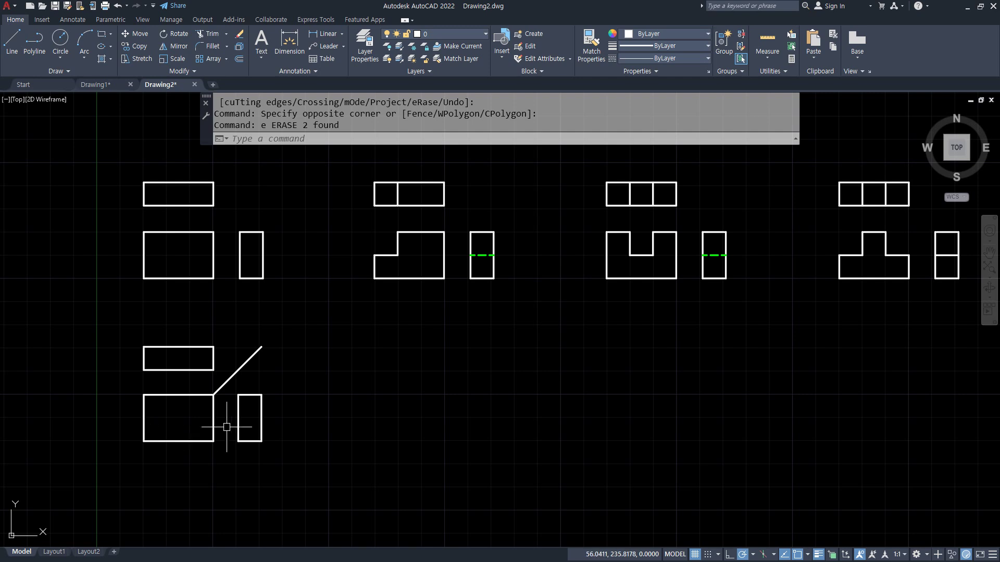
- Offset the left and right edges of the fifth front view 10 inward
scroll(251, 425, up, 2)
middle_drag(286, 417, 437, 406)
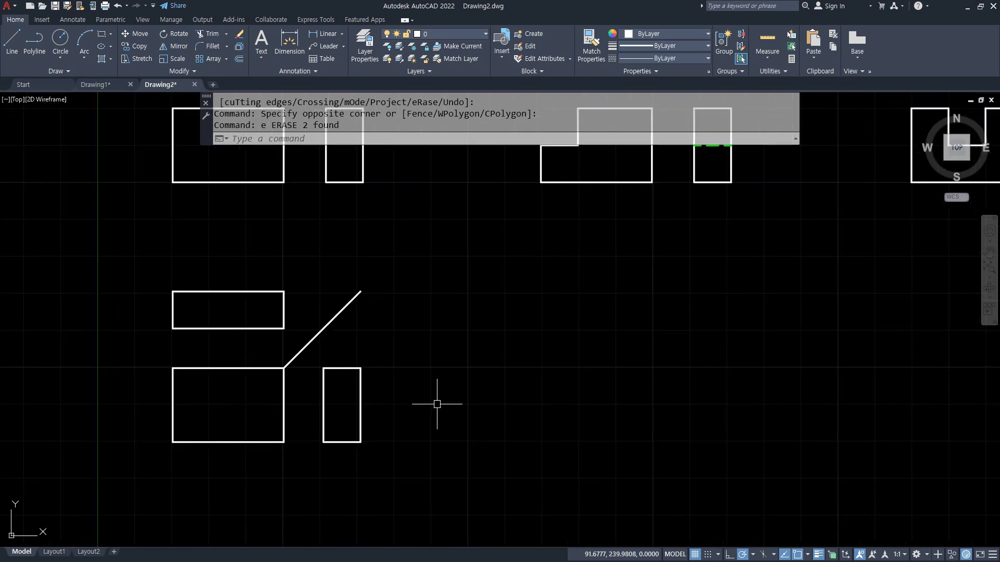
scroll(194, 431, up, 2)
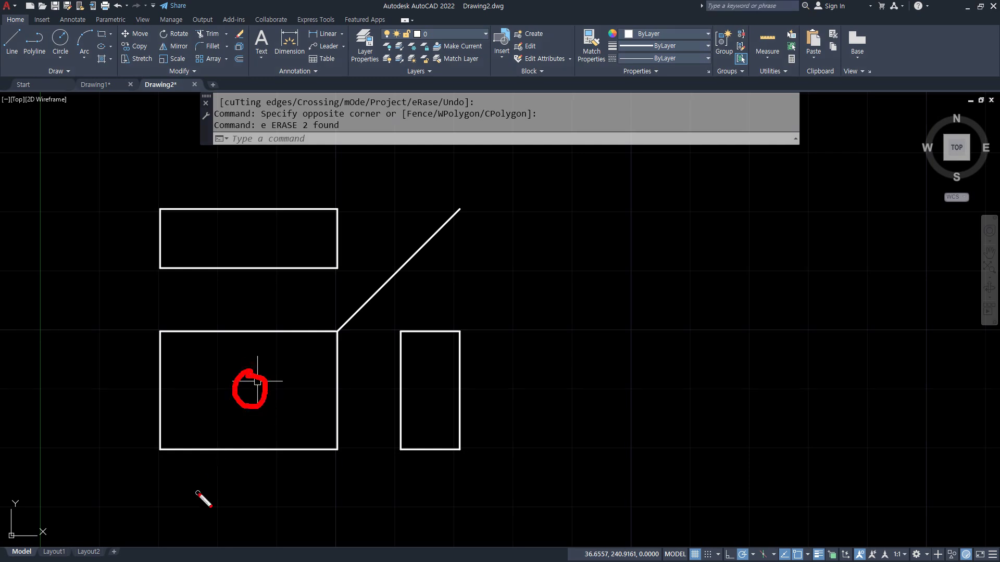
text(o)
key(Return)
text(1)
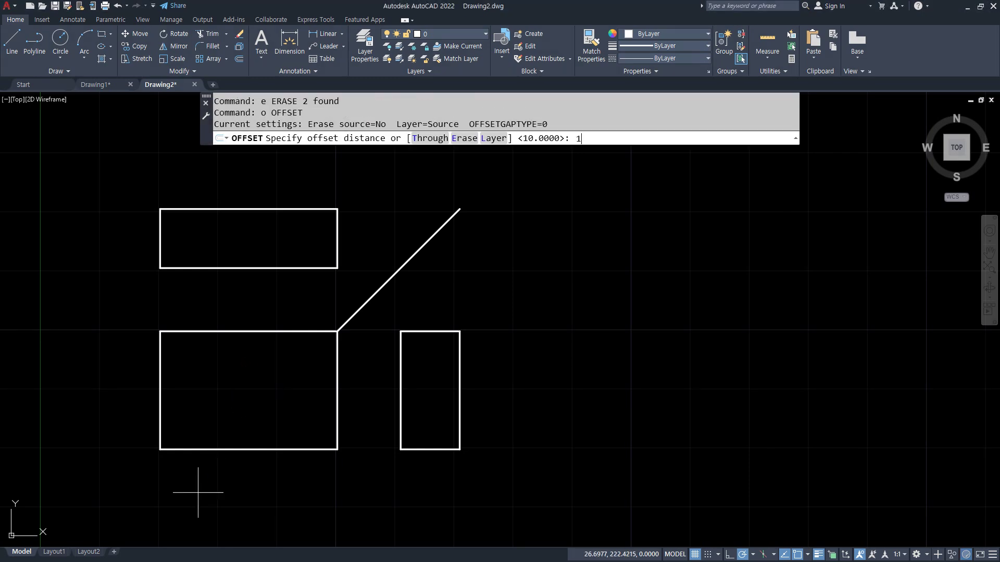
text(0)
key(Return)
click(159, 393)
click(228, 392)
click(335, 398)
click(288, 402)
key(Return)
- Offset the top and bottom edges of the fifth front view 5 inward
key(Return)
text(5)
key(Return)
click(234, 331)
click(245, 408)
click(248, 449)
click(245, 417)
key(Return)
- Trim the offset lines in the fifth front view to leave only a centered square opening
text(tr)
key(Return)
text(f)
key(Return)
click(259, 432)
key(Return)
click(317, 433)
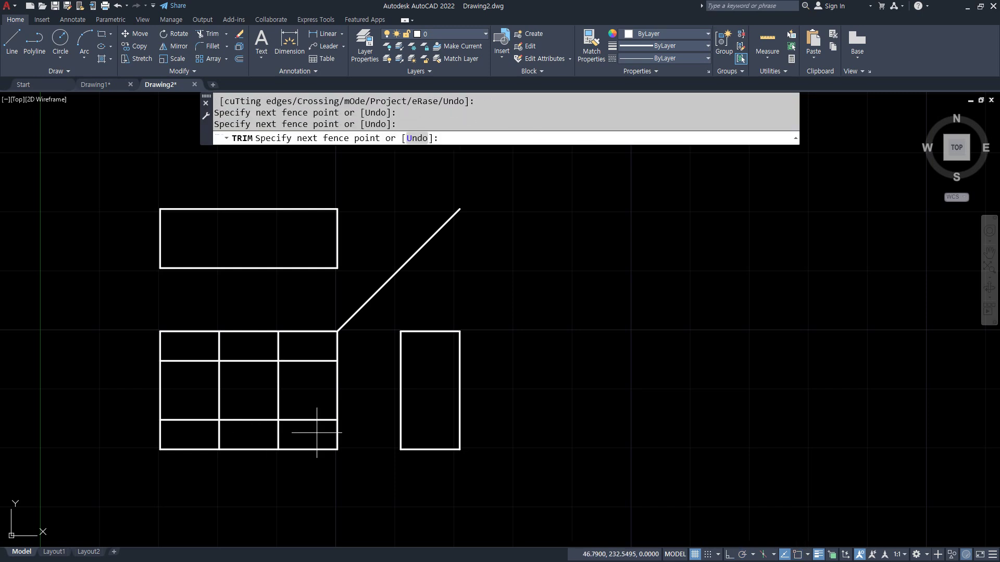
click(196, 433)
click(194, 438)
click(195, 348)
click(197, 349)
click(305, 348)
click(305, 348)
click(305, 435)
key(Return)
- Draw two vertical projection lines from the square opening's upper corners up across the fifth top view
middle_drag(377, 451, 461, 462)
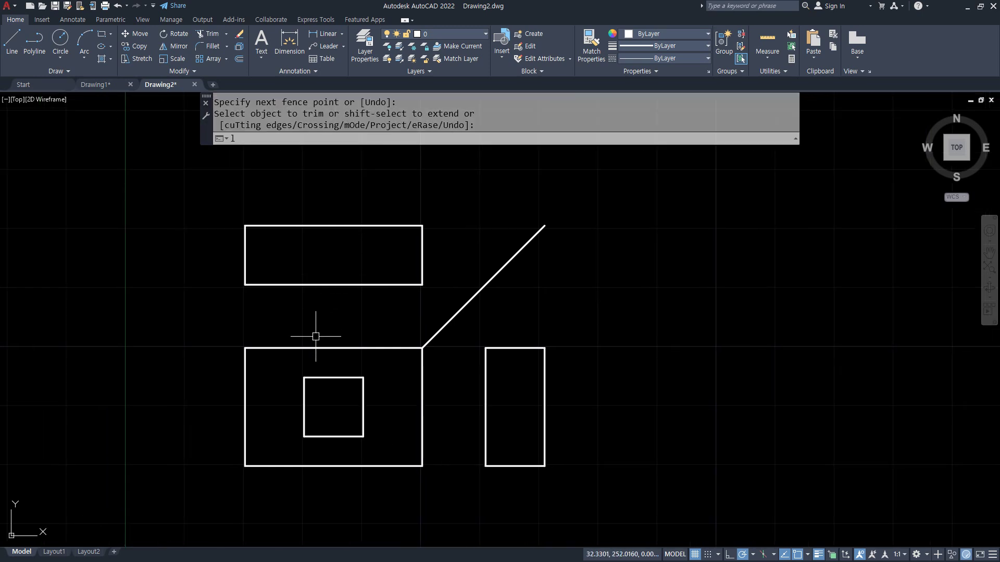
text(l)
key(Return)
click(305, 378)
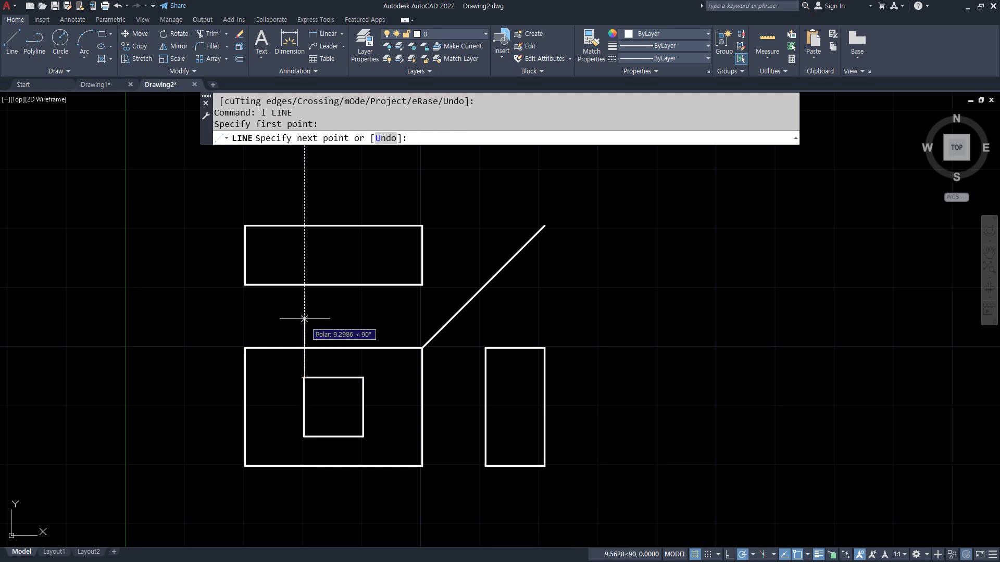
click(304, 285)
click(304, 225)
key(Return)
key(Return)
click(363, 376)
click(363, 285)
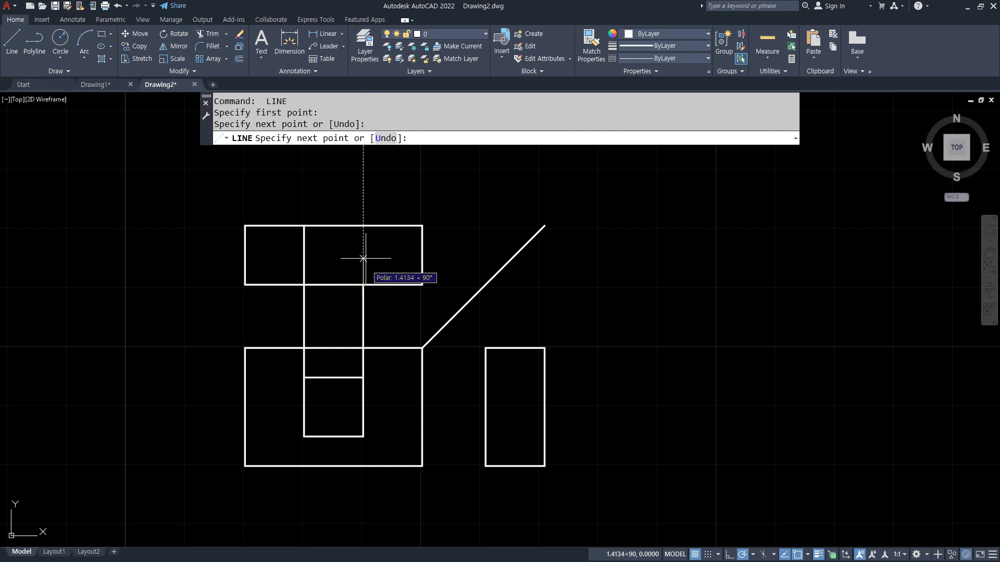
click(363, 225)
key(Return)
- Erase the two vertical projection segments between the fifth front and top views
click(374, 302)
click(284, 328)
text(e)
key(Return)
- Move the two vertical lines inside the fifth top view to the green dashed hidden-line layer
click(374, 258)
click(300, 247)
click(450, 34)
click(439, 73)
key(Escape)
key(Escape)
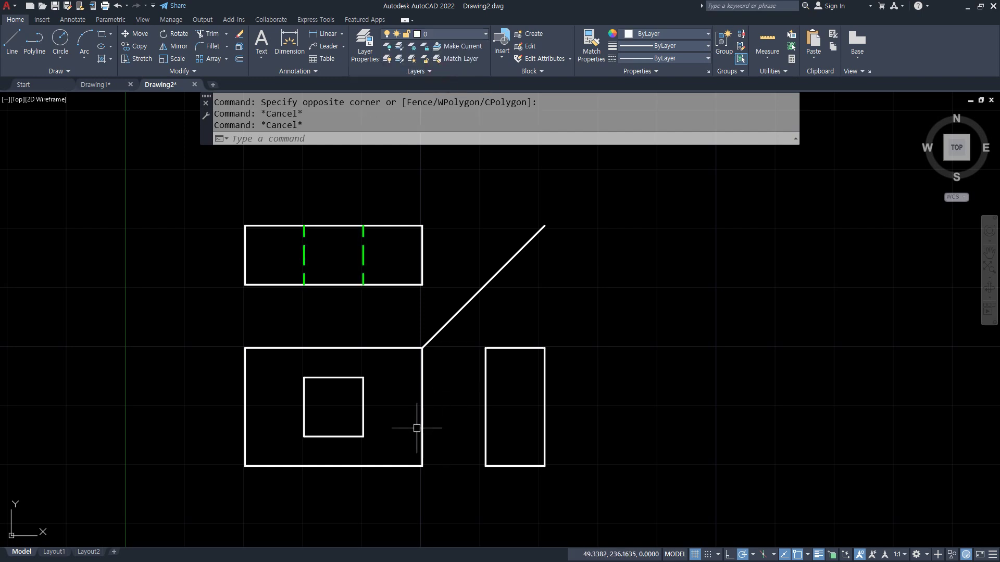
- Draw two horizontal projection lines from the square opening's right corners across the fifth side view
text(l)
key(Return)
click(363, 377)
click(485, 378)
click(545, 377)
key(Return)
key(Return)
click(363, 436)
click(486, 437)
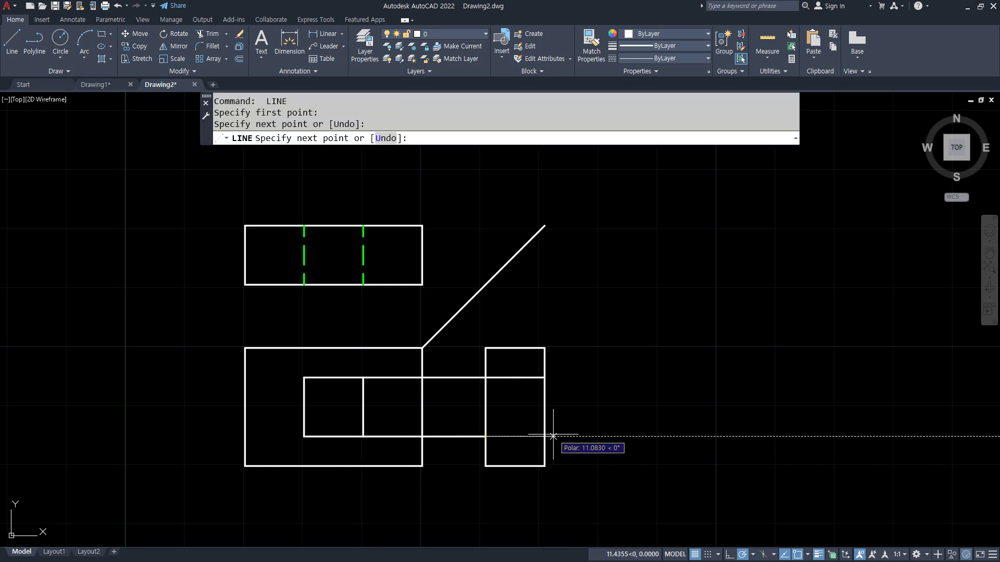
click(545, 436)
key(Return)
- Match the two horizontal lines inside the fifth side view to the top view's green dashed hidden line
click(516, 443)
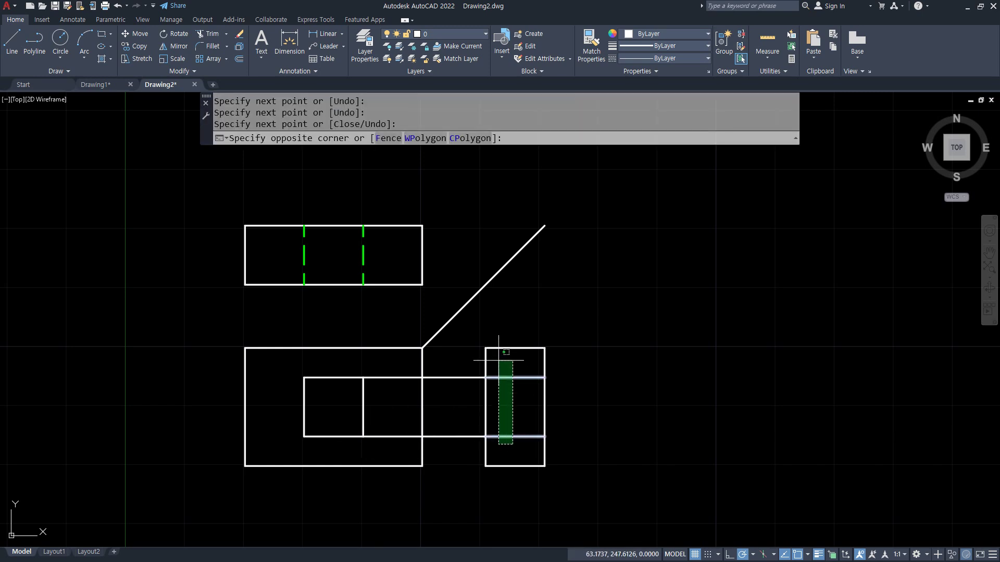
key(Escape)
text(ma)
key(Return)
click(363, 270)
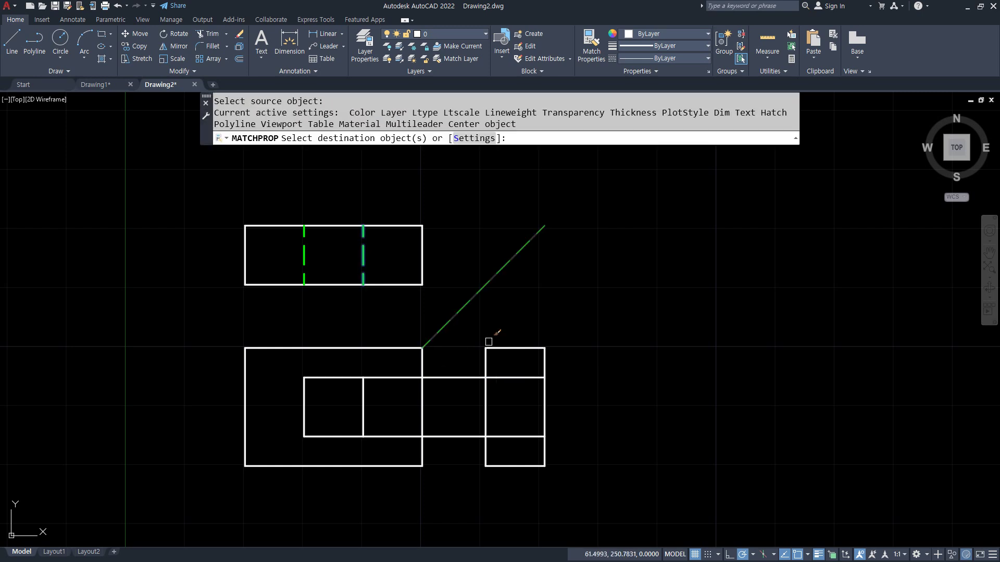
click(516, 369)
click(507, 442)
key(Return)
- Select the two horizontal projection segments between the fifth front and side views
click(459, 462)
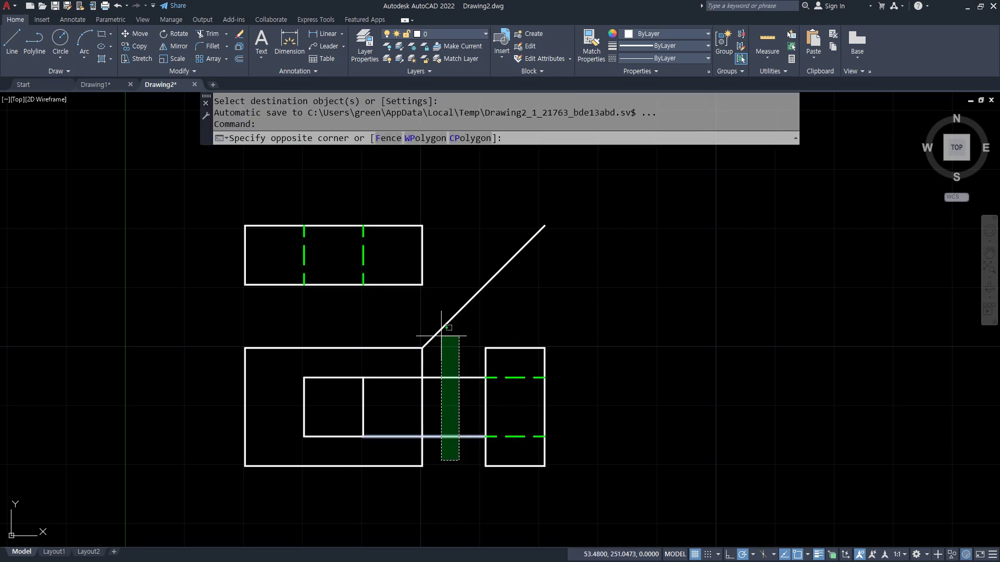